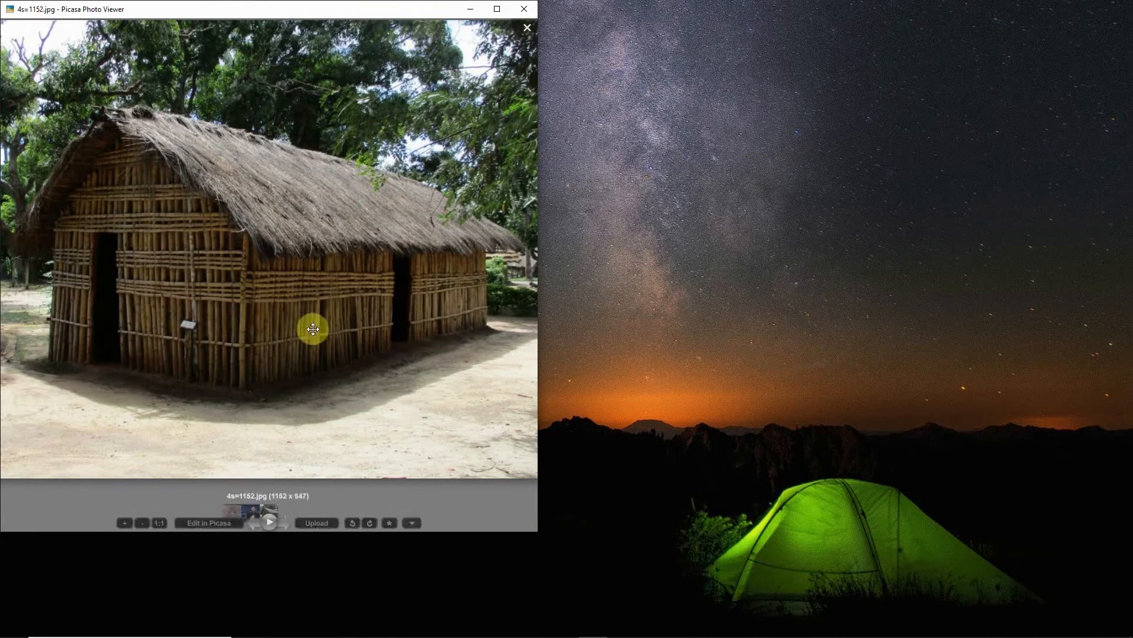
# Step: Look over the reference photo of the thatched pole hut and switch to Autodesk Revit
pyautogui.scroll(2, 343, 303)
pyautogui.scroll(1, 316, 228)
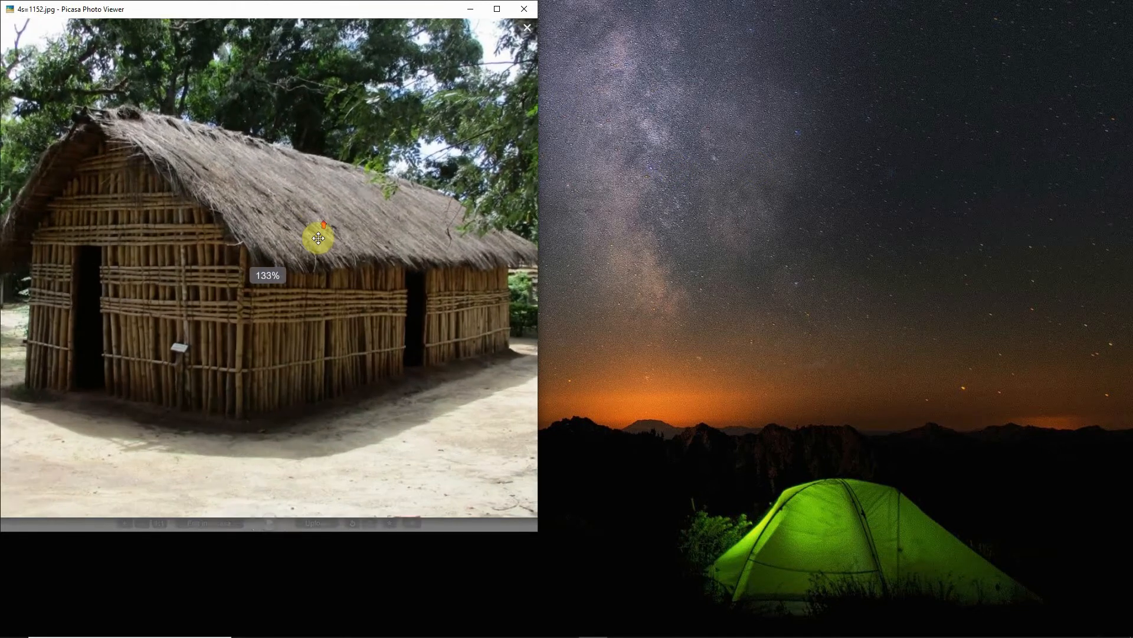
pyautogui.scroll(-1, 364, 267)
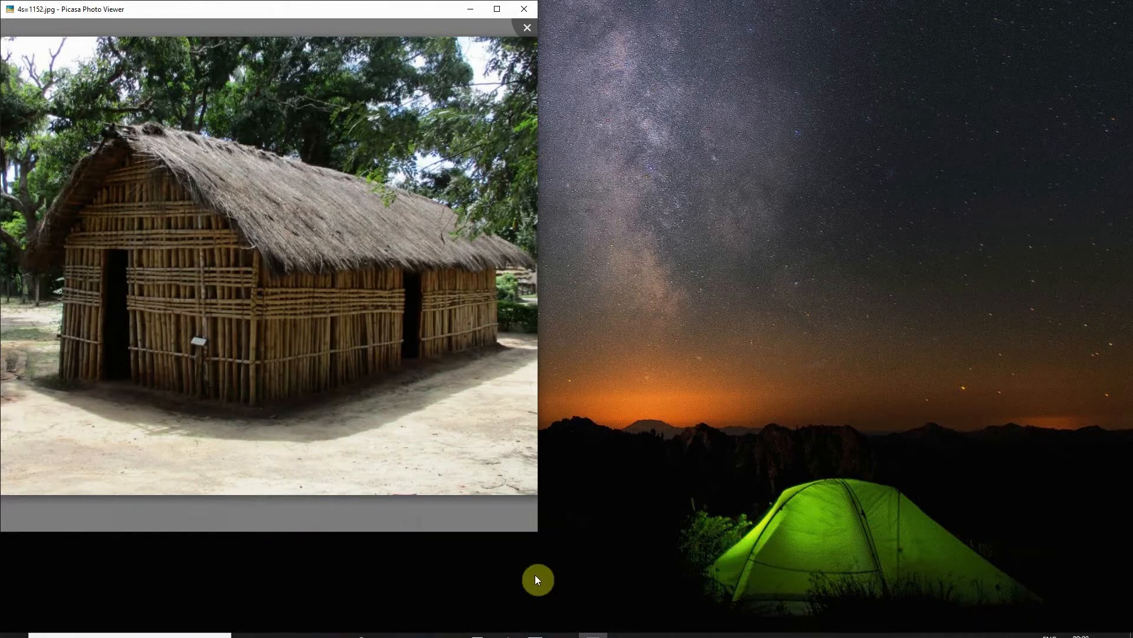
pyautogui.click(534, 629)
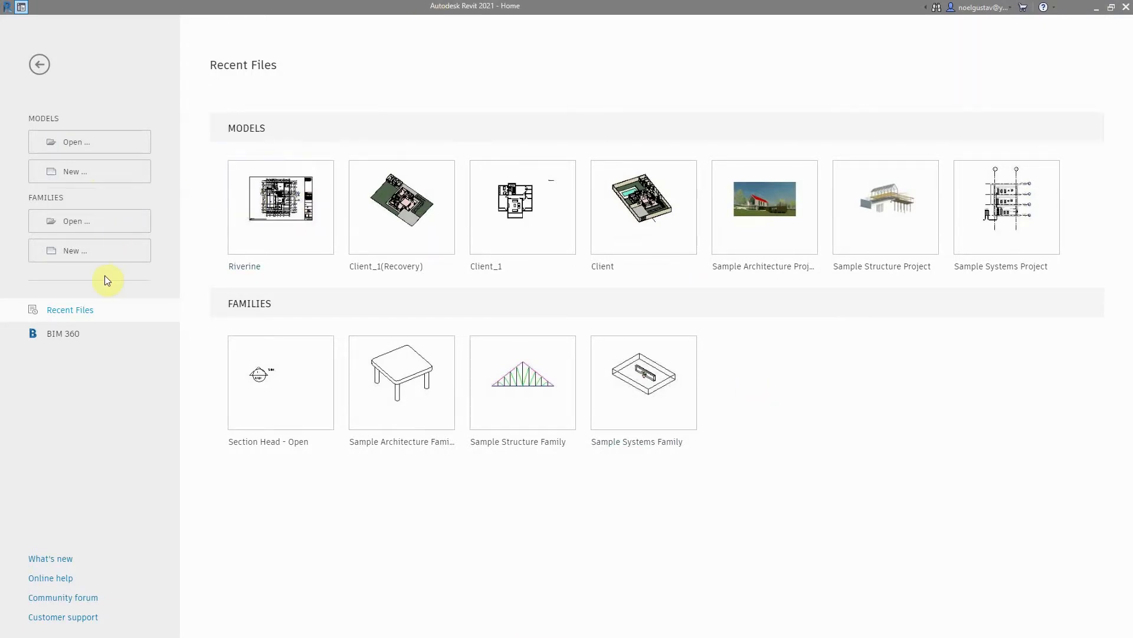
pyautogui.click(90, 173)
pyautogui.click(617, 366)
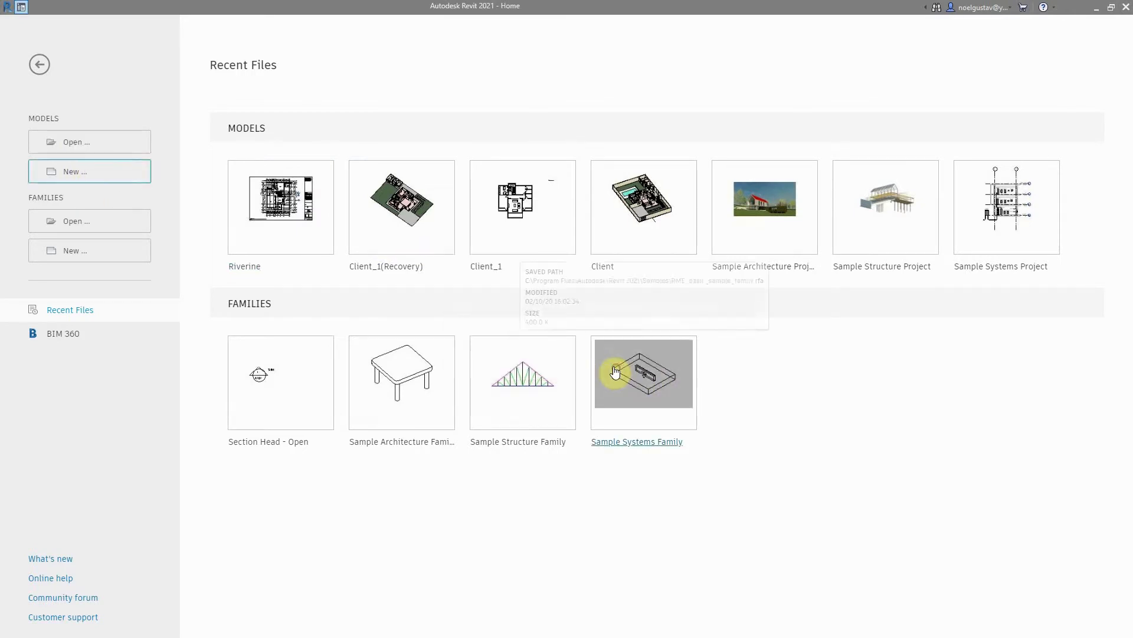
pyautogui.click(7, 7)
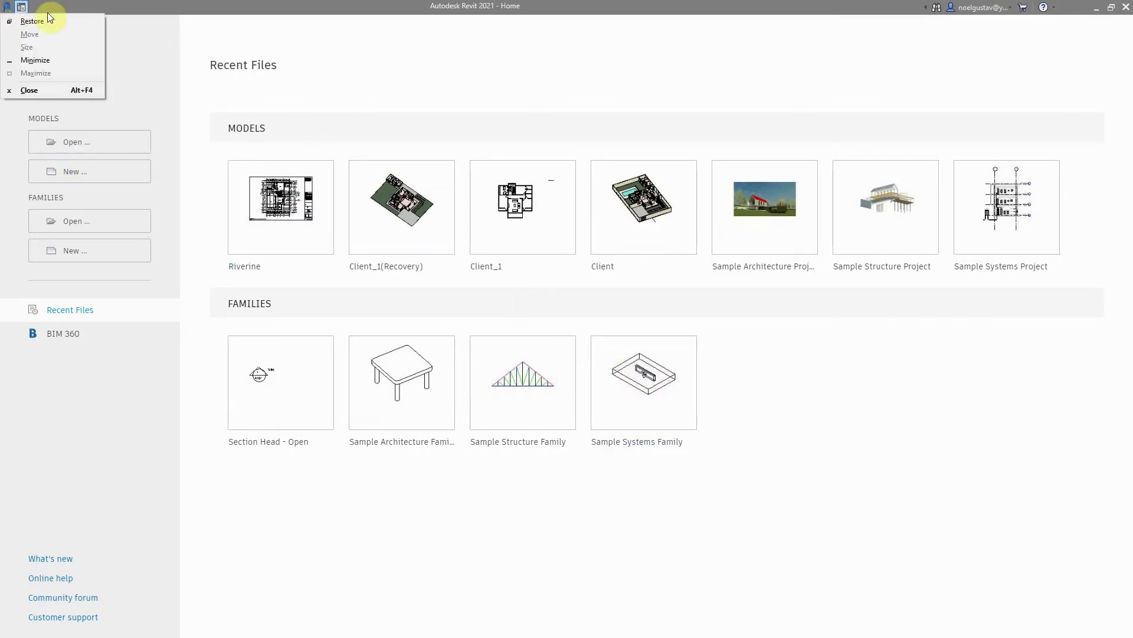
pyautogui.click(104, 6)
# Step: Create a new conceptual mass family from the Metric Mass.rft template
pyautogui.click(21, 7)
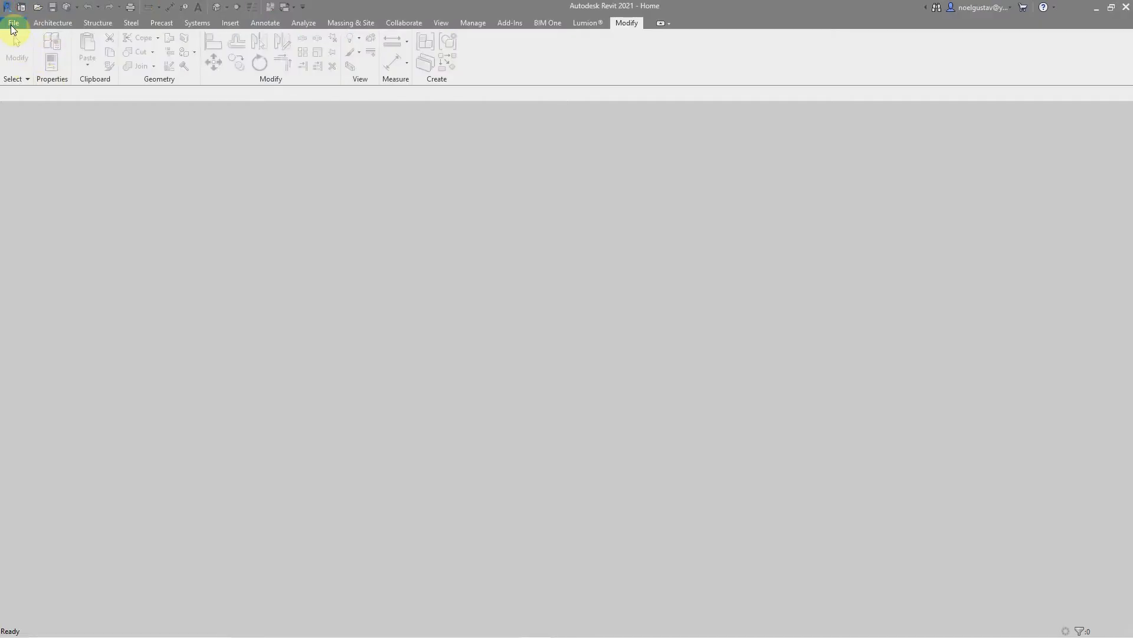
pyautogui.click(12, 25)
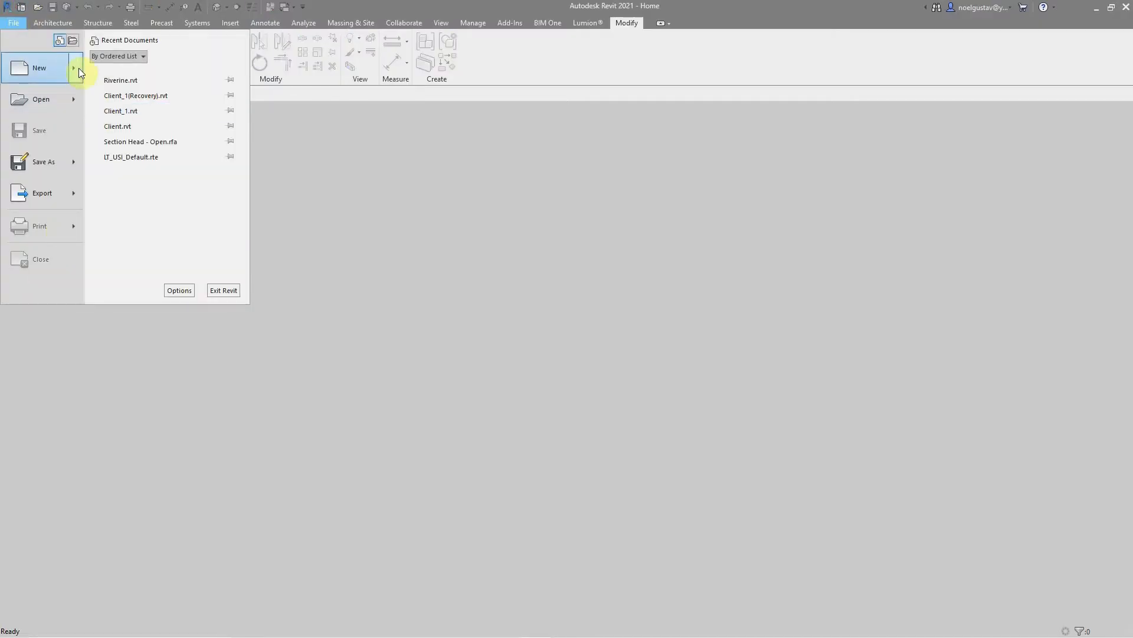
pyautogui.moveTo(73, 70)
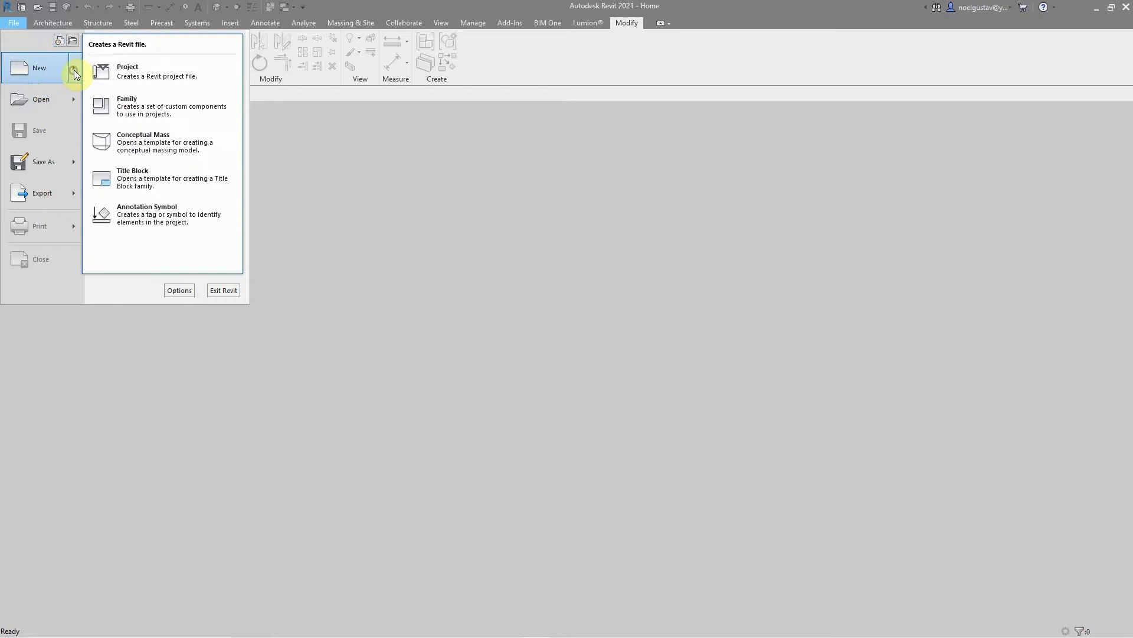
pyautogui.click(158, 134)
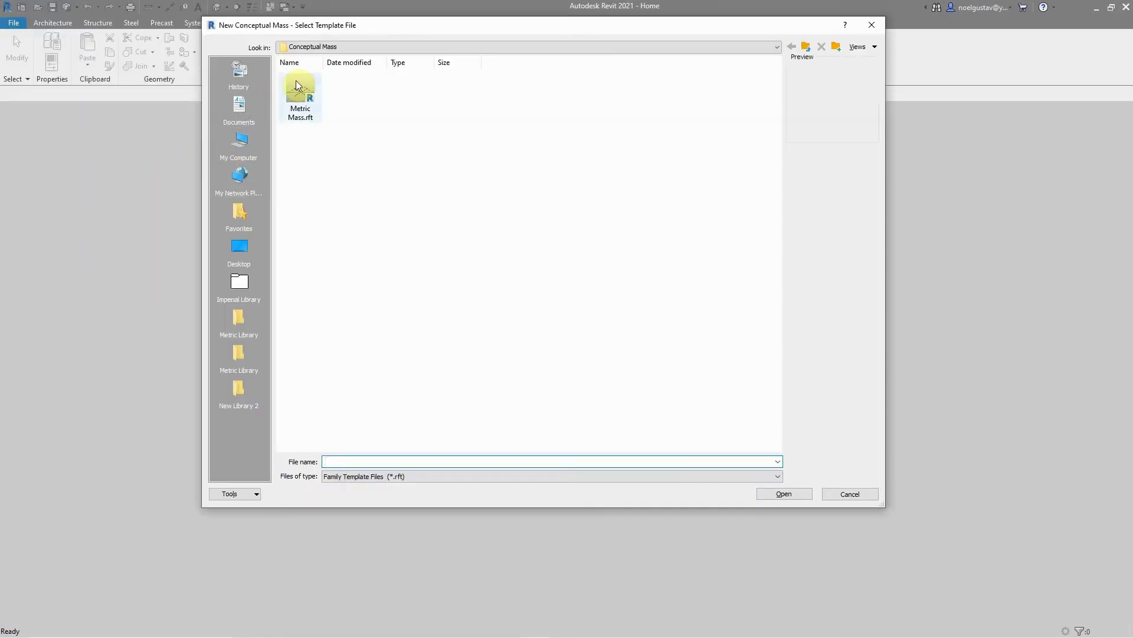
pyautogui.doubleClick(295, 80)
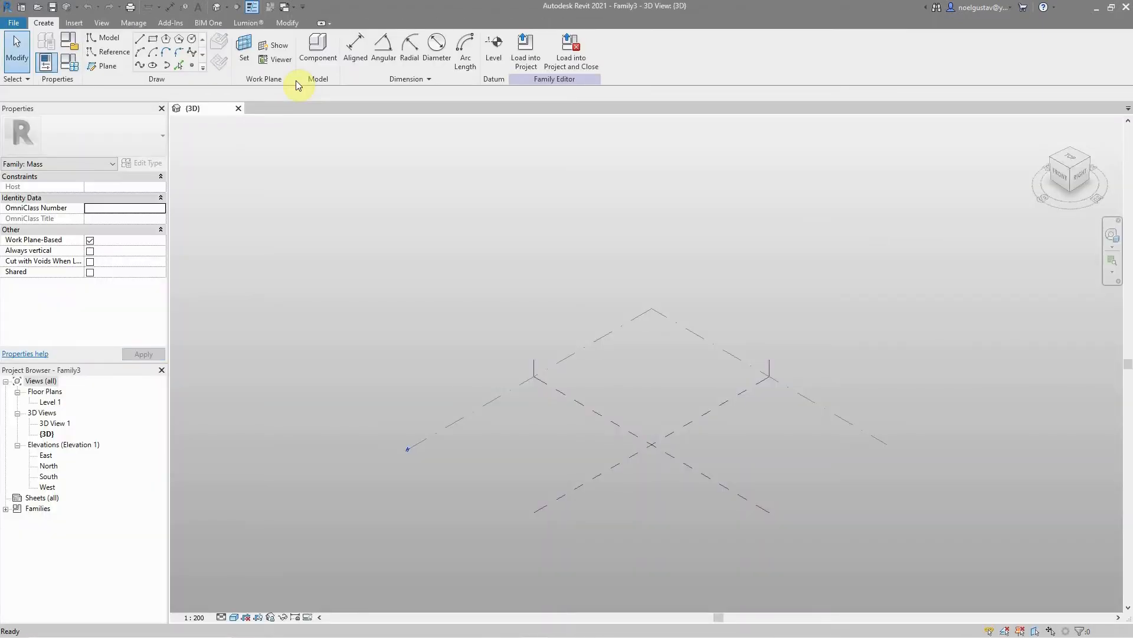
# Step: In the Level 1 floor plan, place reference planes offset 4000 to both sides of the vertical centre plane by picking it
pyautogui.doubleClick(50, 402)
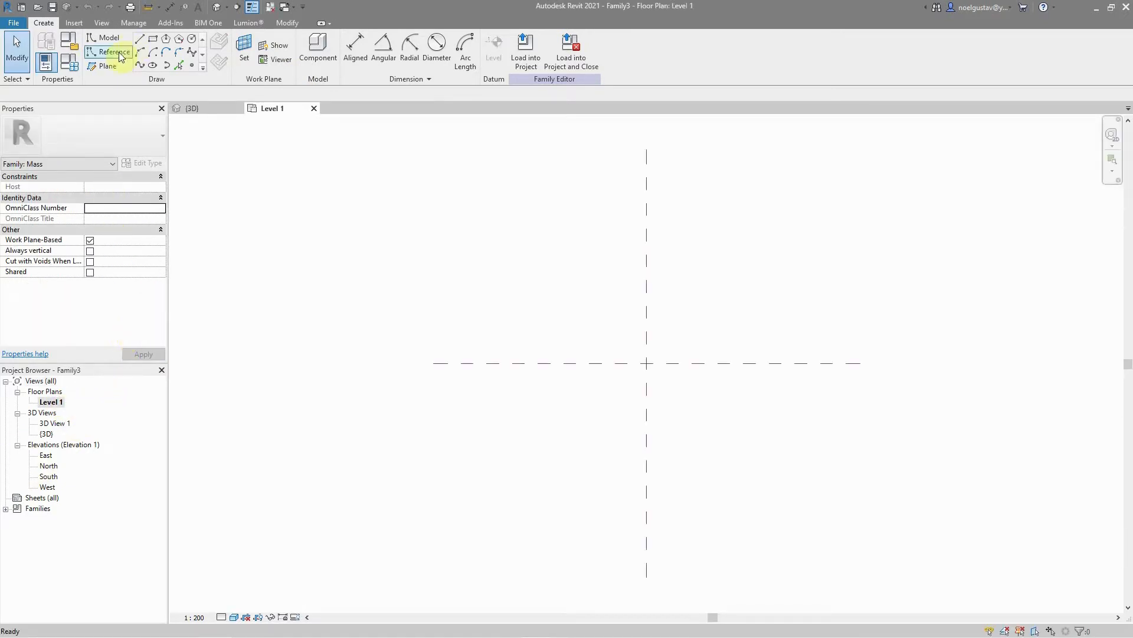
pyautogui.click(107, 65)
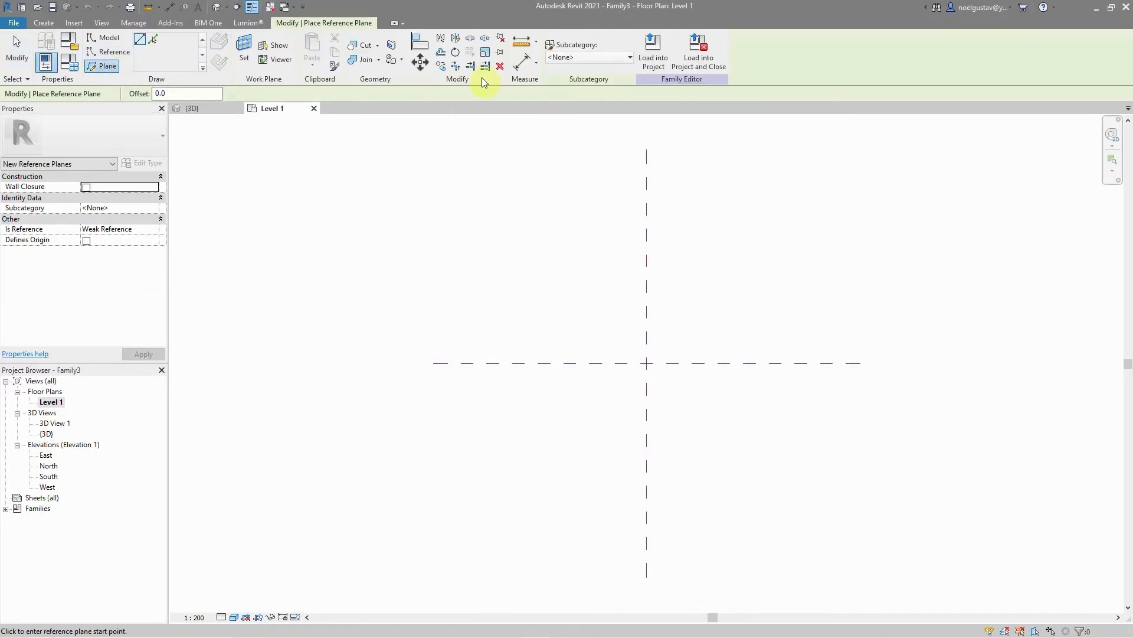
pyautogui.click(148, 45)
pyautogui.doubleClick(180, 94)
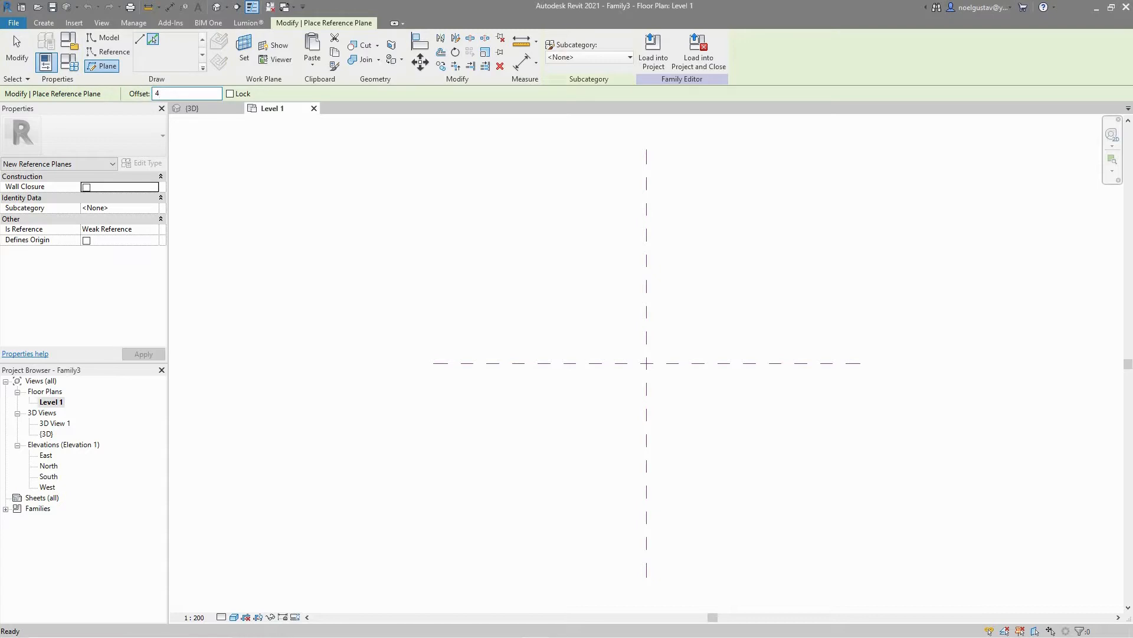
pyautogui.write('4000')
pyautogui.press('Return')
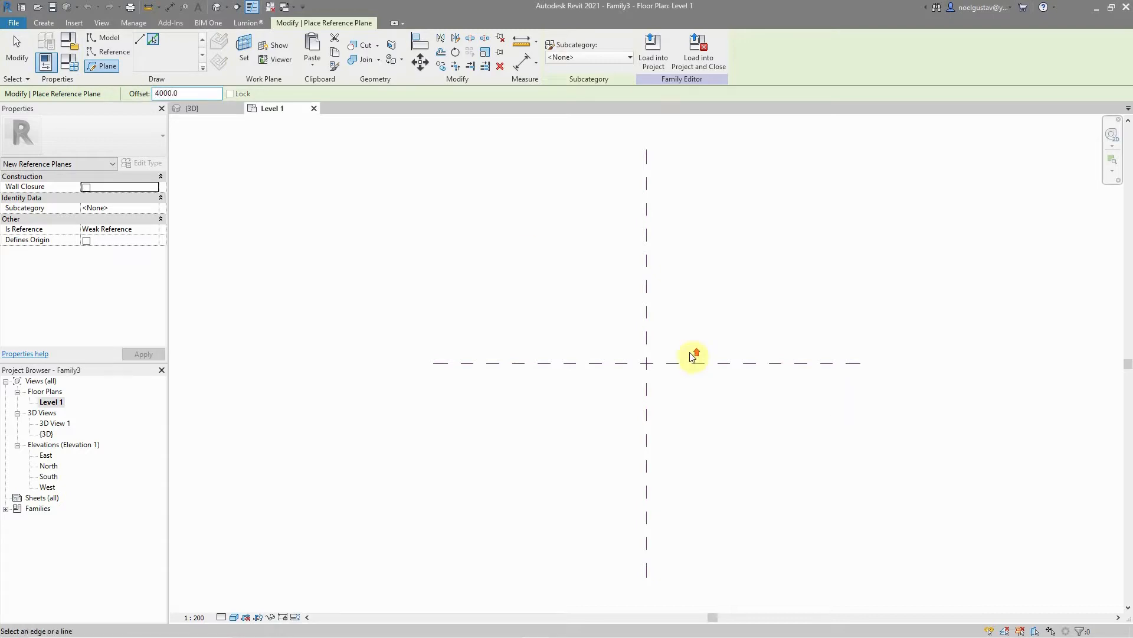
pyautogui.click(565, 367)
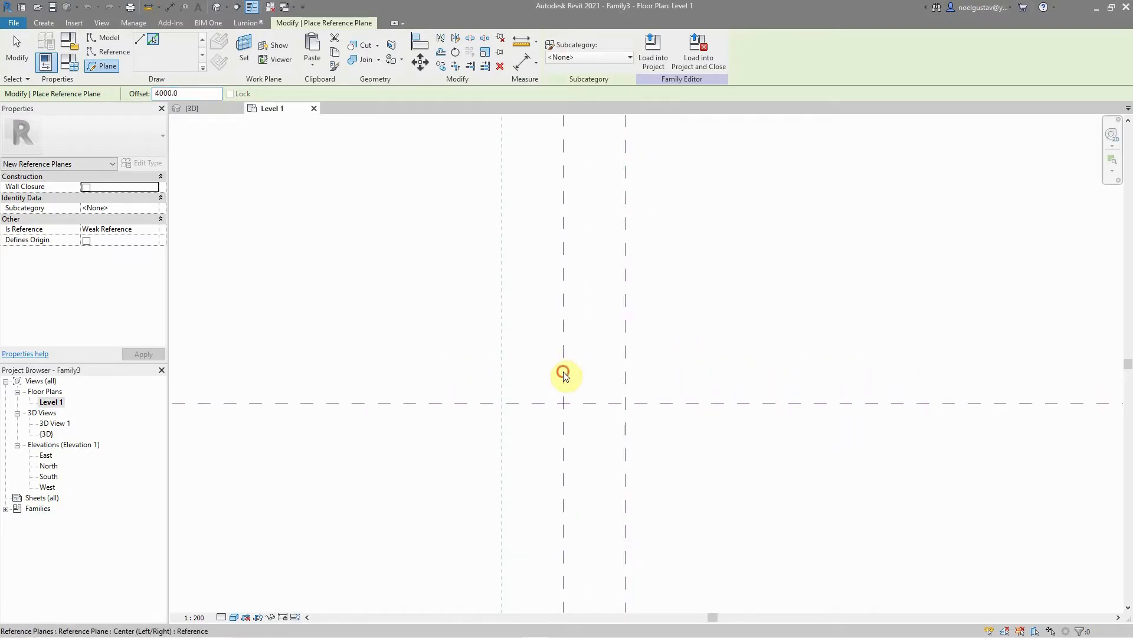
# Step: Place reference planes offset 2500 above and below the horizontal centre plane and end the command
pyautogui.scroll(2, 581, 400)
pyautogui.doubleClick(192, 94)
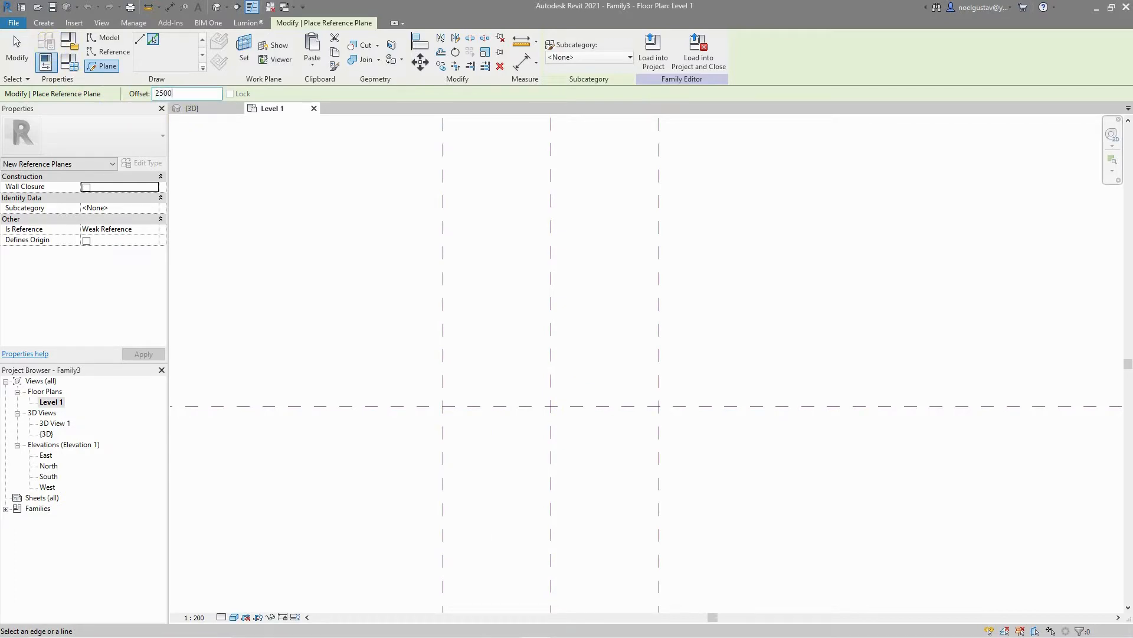
pyautogui.click(576, 409)
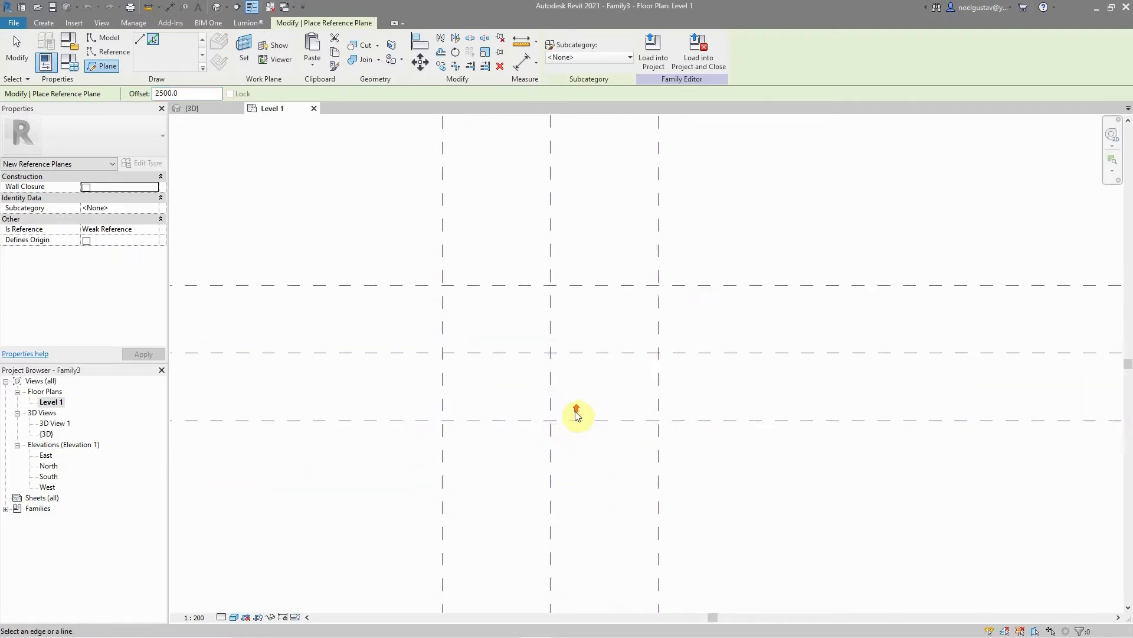
pyautogui.scroll(2, 577, 413)
pyautogui.press('Escape')
pyautogui.press('Escape')
# Step: Place reference planes offset 450 to both sides of the vertical centre plane and end the command
pyautogui.scroll(1, 567, 295)
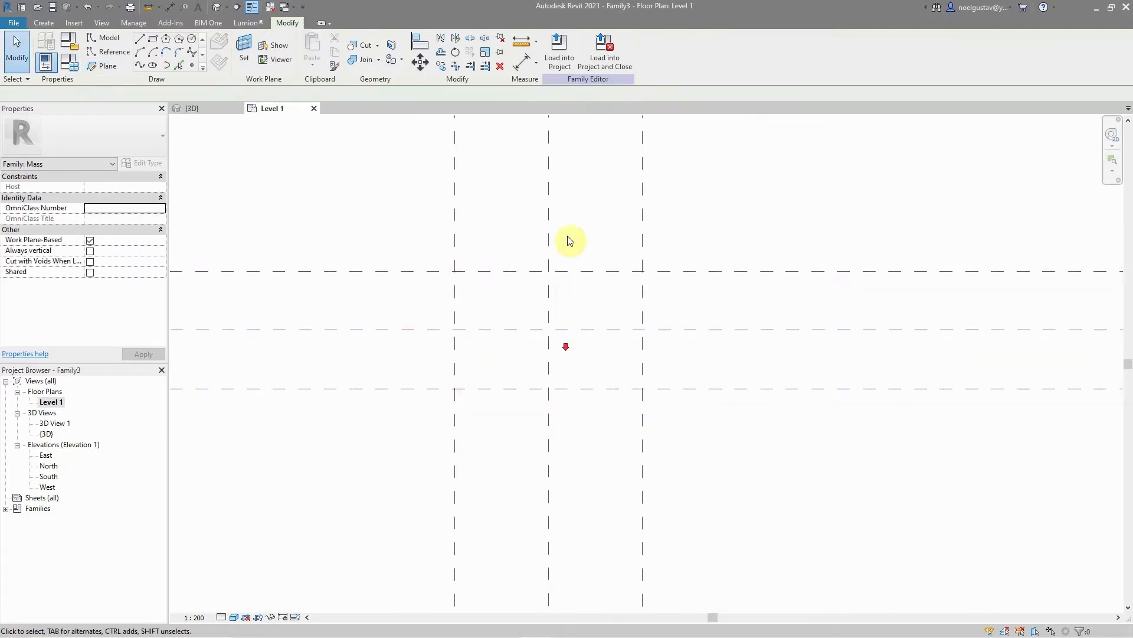
pyautogui.click(107, 66)
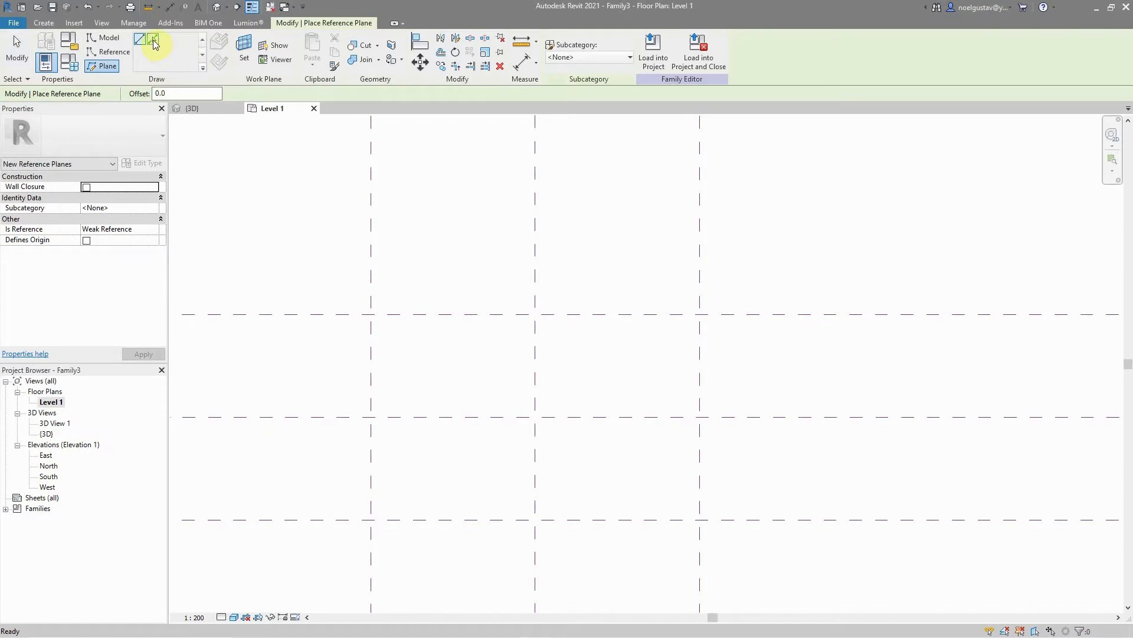
pyautogui.click(153, 39)
pyautogui.doubleClick(156, 93)
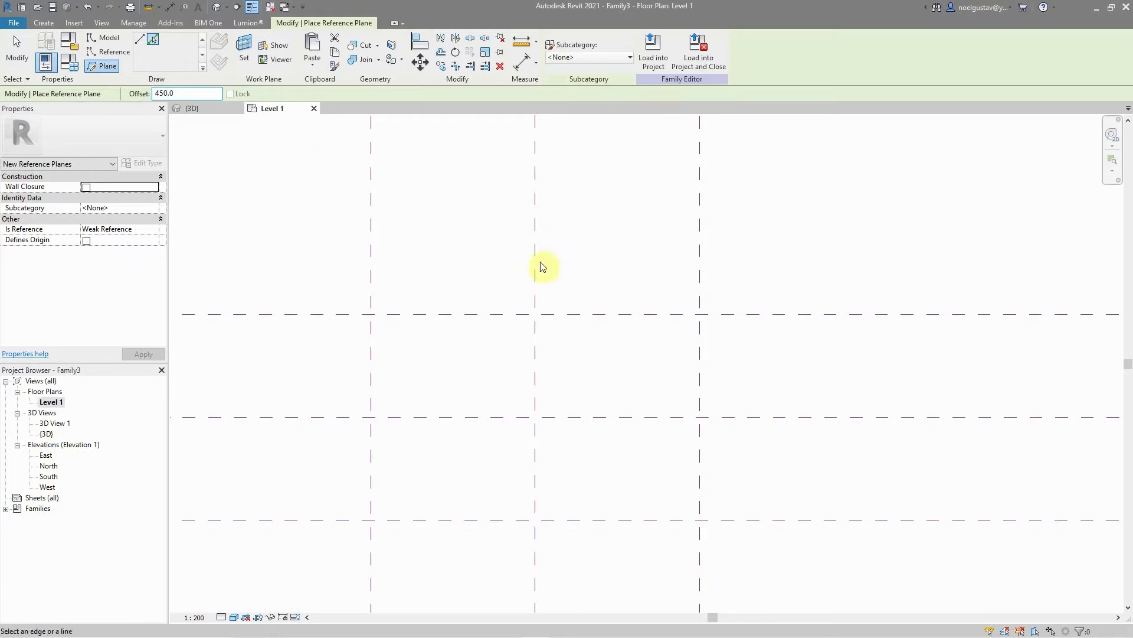
pyautogui.click(534, 288)
pyautogui.scroll(-5, 592, 331)
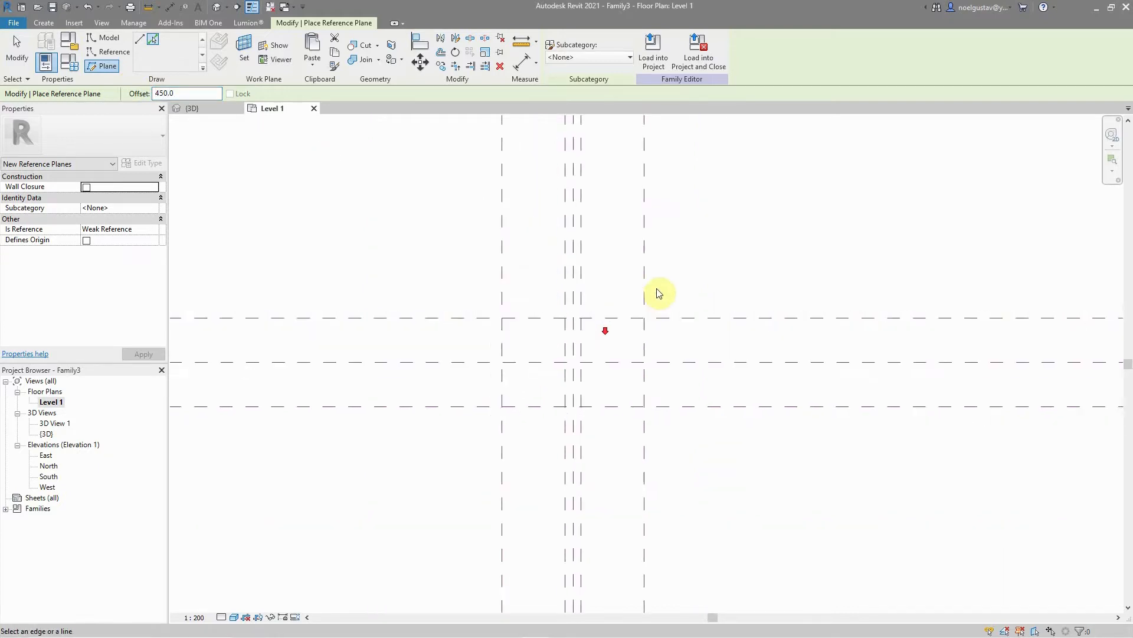
pyautogui.press('Escape')
pyautogui.press('Escape')
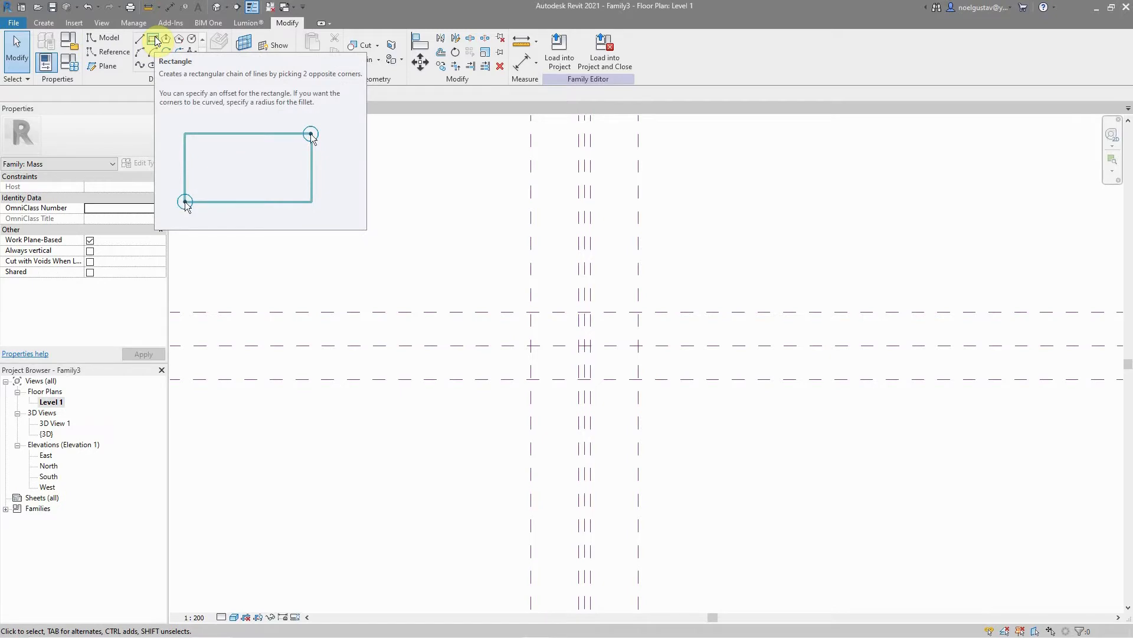
# Step: In the East elevation, add a level offset 2600 above Level 1 by picking the Level 1 line
pyautogui.doubleClick(46, 456)
pyautogui.scroll(-2, 582, 453)
pyautogui.scroll(3, 531, 412)
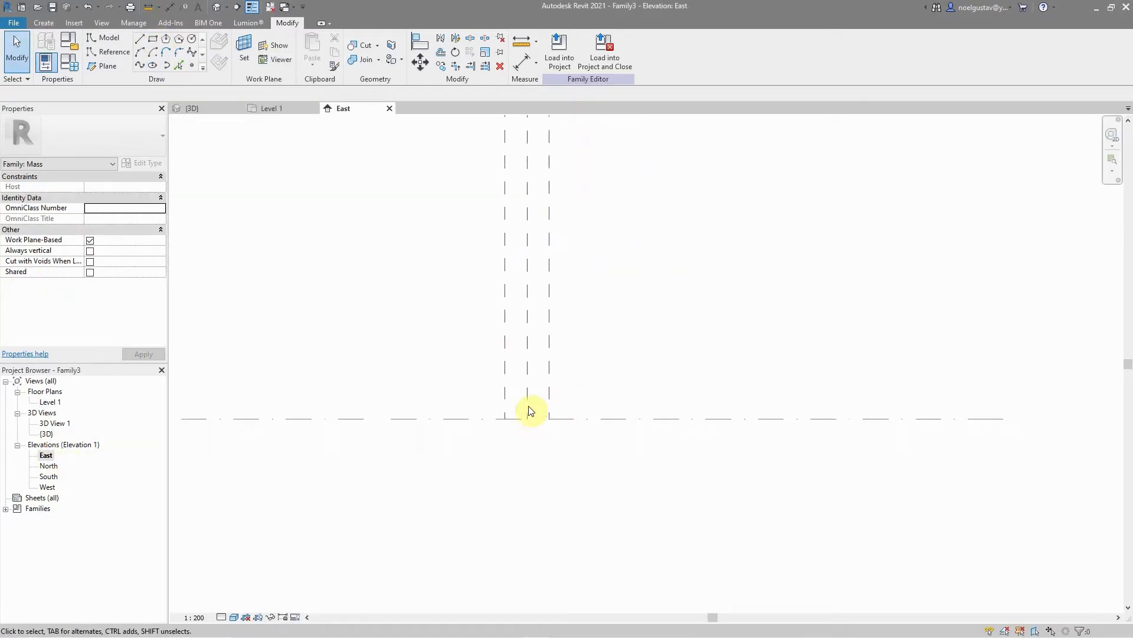
pyautogui.scroll(-2, 531, 412)
pyautogui.moveTo(398, 408); pyautogui.dragTo(595, 298, button='middle')
pyautogui.click(52, 25)
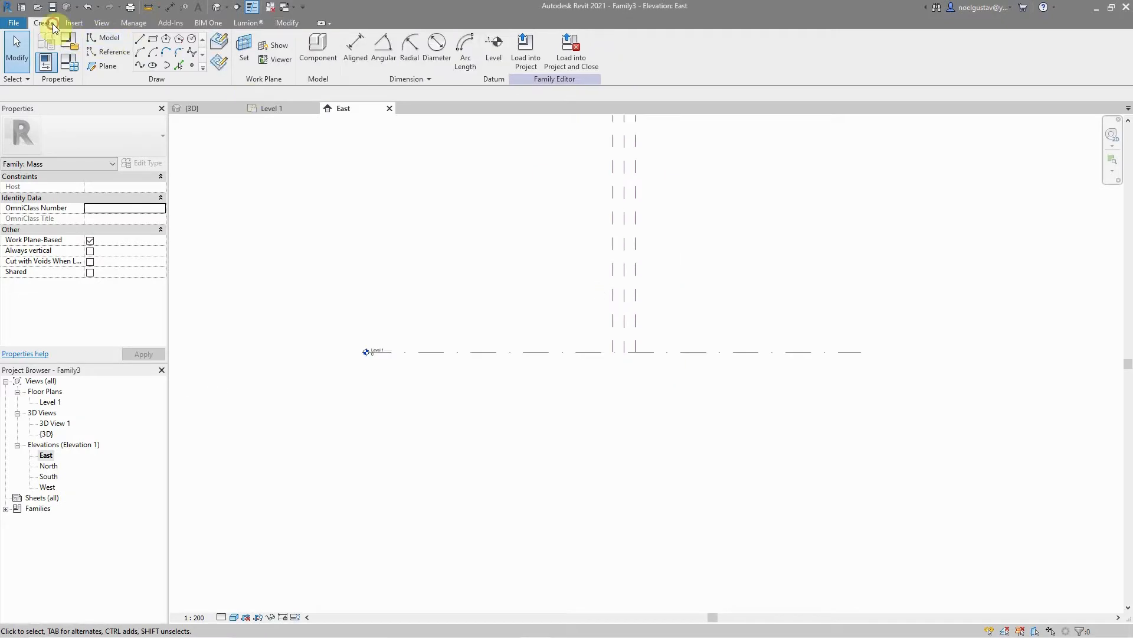
pyautogui.click(493, 48)
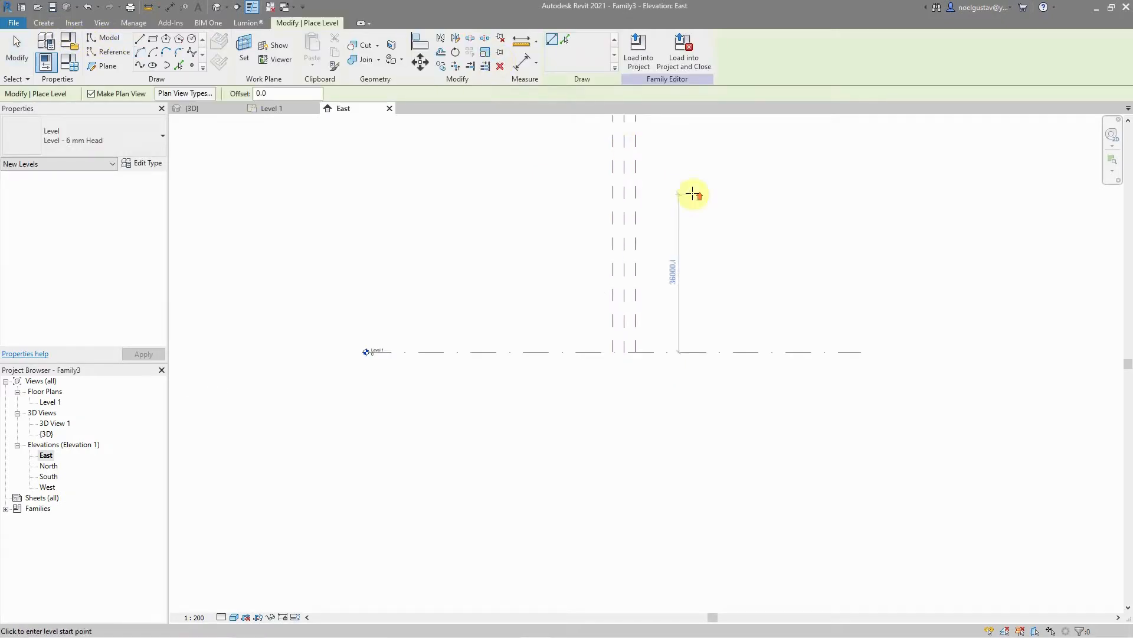
pyautogui.scroll(3, 692, 195)
pyautogui.click(569, 39)
pyautogui.scroll(-2, 661, 460)
pyautogui.scroll(3, 630, 526)
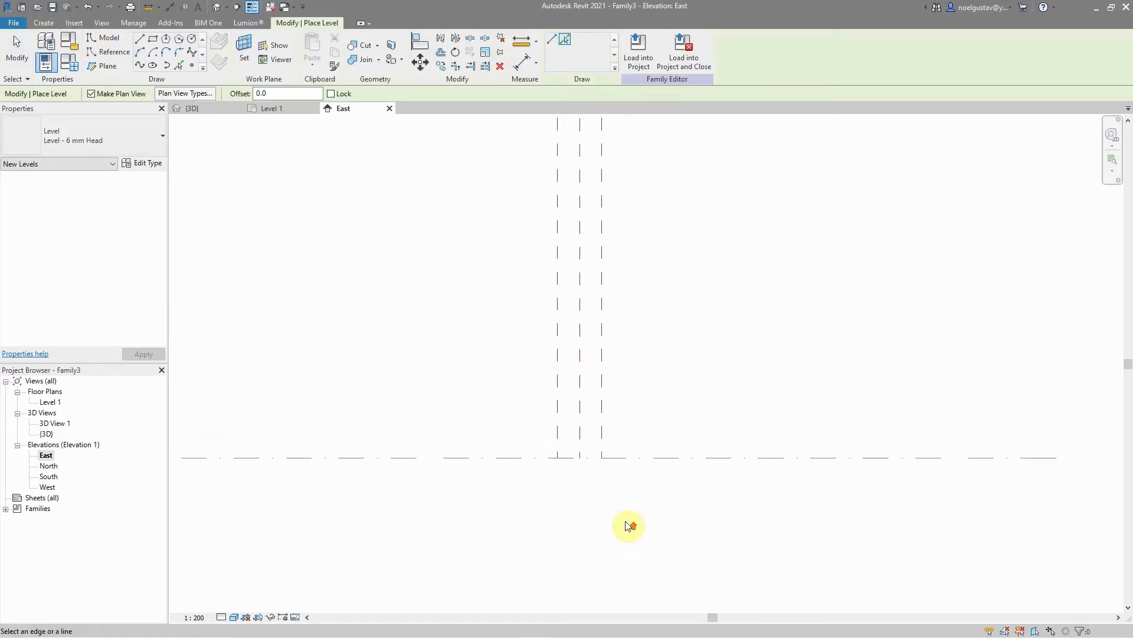
pyautogui.click(278, 93)
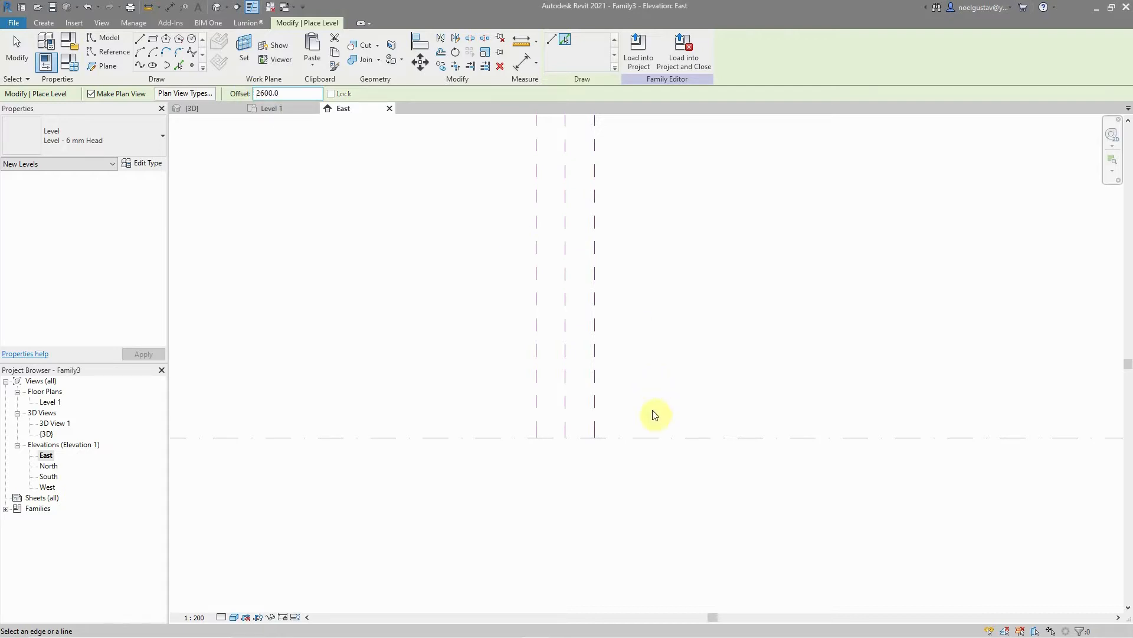
pyautogui.click(658, 435)
# Step: Add another level offset 3000 above Level 1
pyautogui.scroll(3, 632, 443)
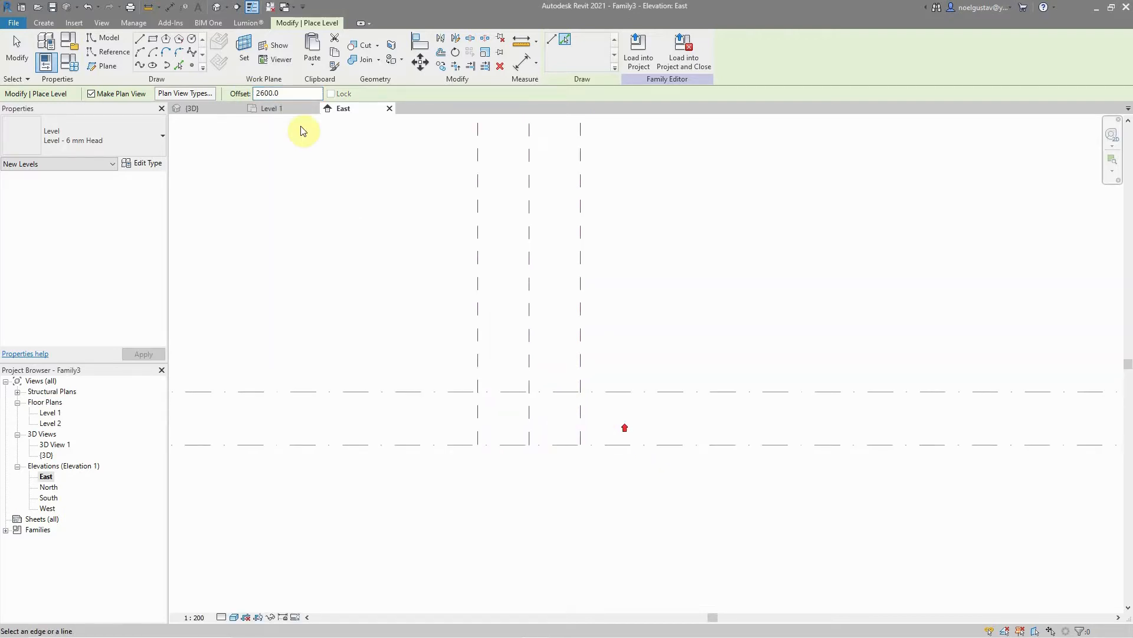
pyautogui.click(294, 93)
pyautogui.moveTo(294, 93); pyautogui.dragTo(228, 90)
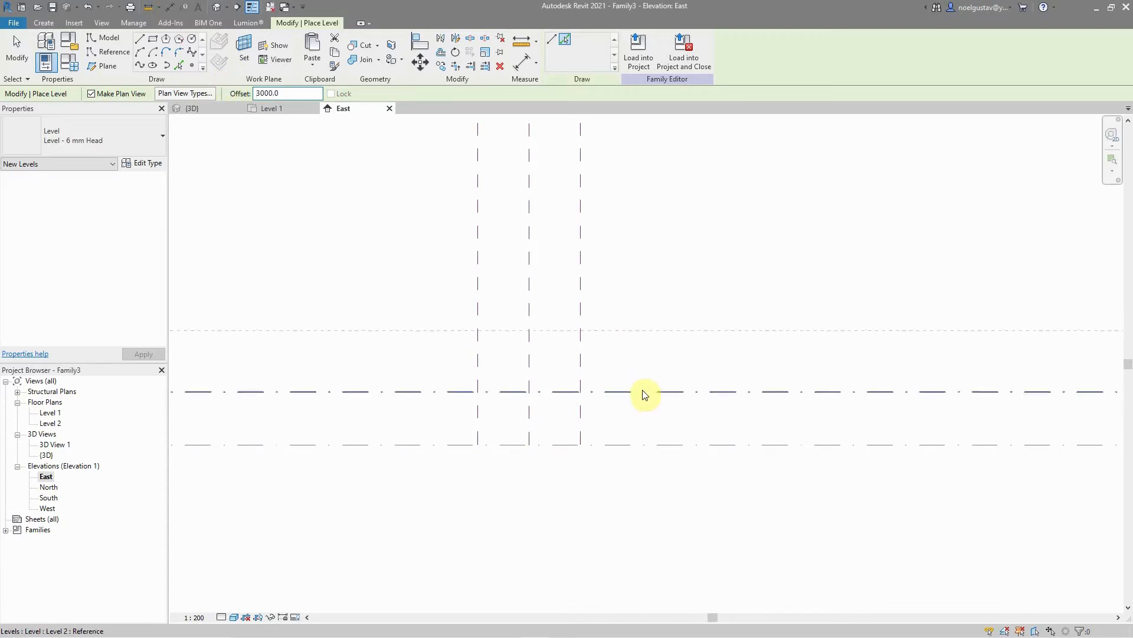
pyautogui.click(660, 447)
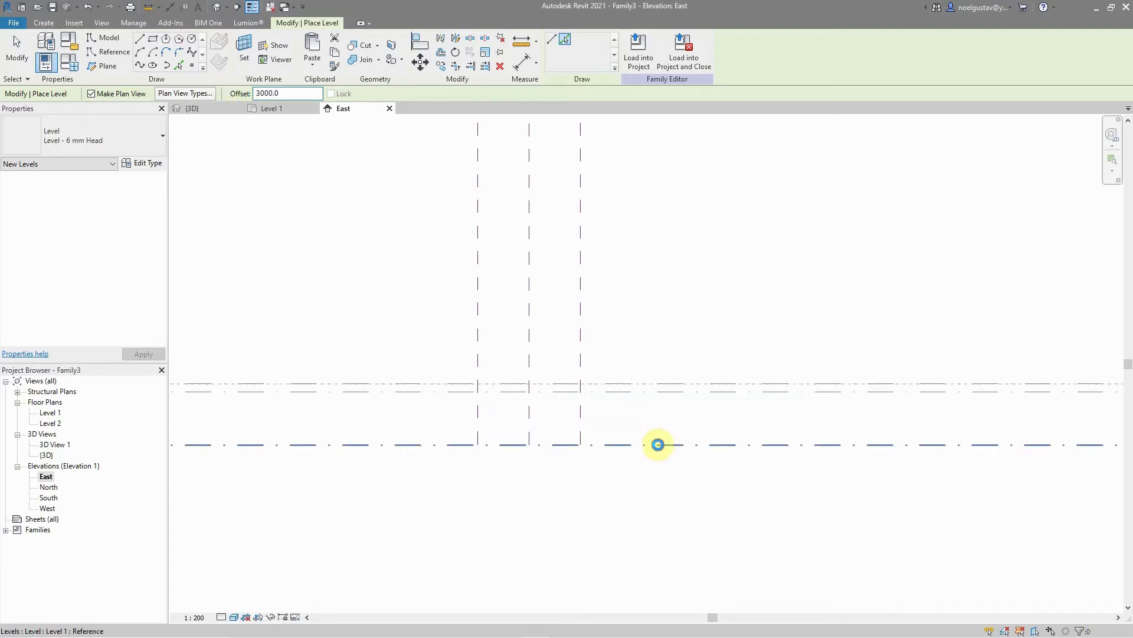
# Step: Add a top level offset 2000 above the 3000 level and end level placement
pyautogui.moveTo(281, 92); pyautogui.dragTo(259, 93)
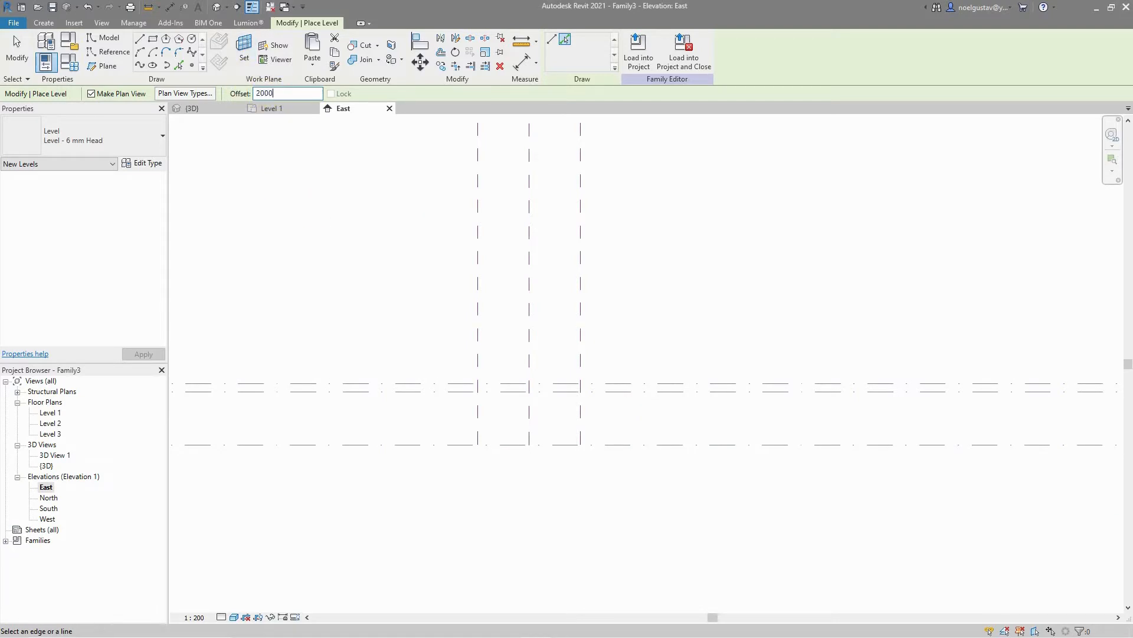
pyautogui.click(714, 384)
pyautogui.scroll(2, 519, 354)
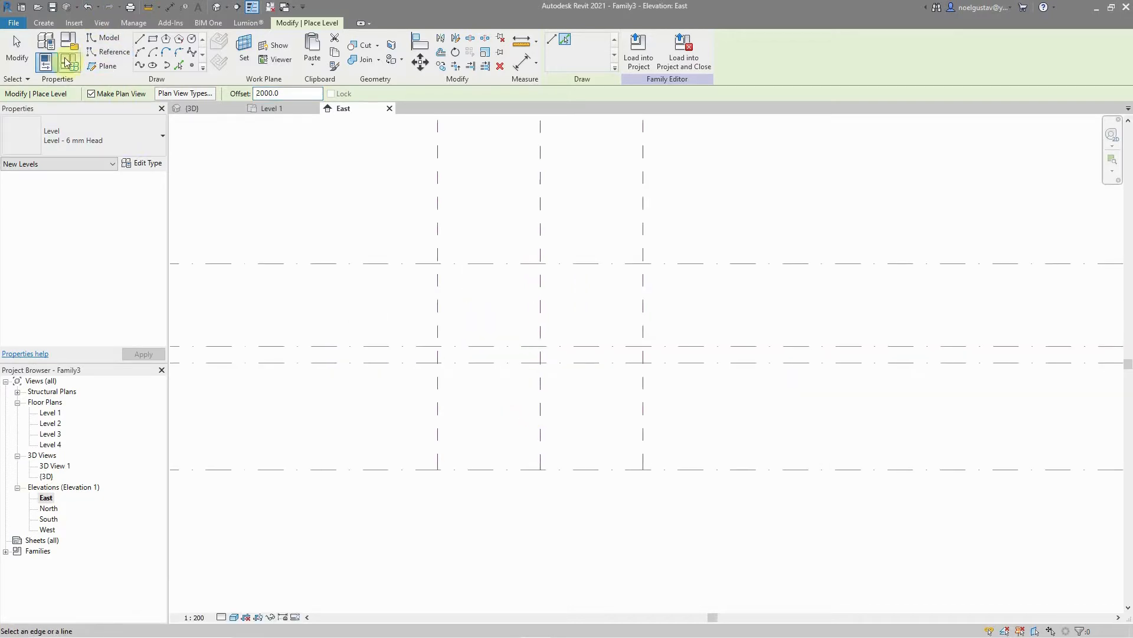
pyautogui.click(16, 50)
# Step: Draw a closed gable profile with model lines between the outer reference planes: base on Level 1, eaves at the 3000 level, apex at the top level
pyautogui.click(106, 38)
pyautogui.scroll(-1, 451, 412)
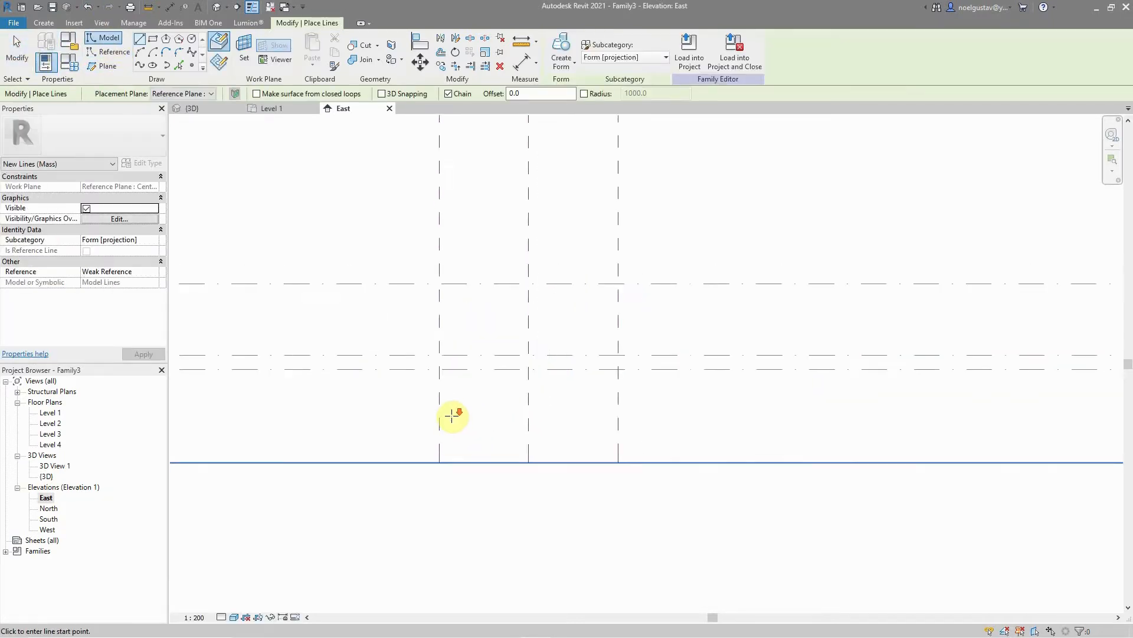
pyautogui.click(437, 464)
pyautogui.scroll(3, 437, 313)
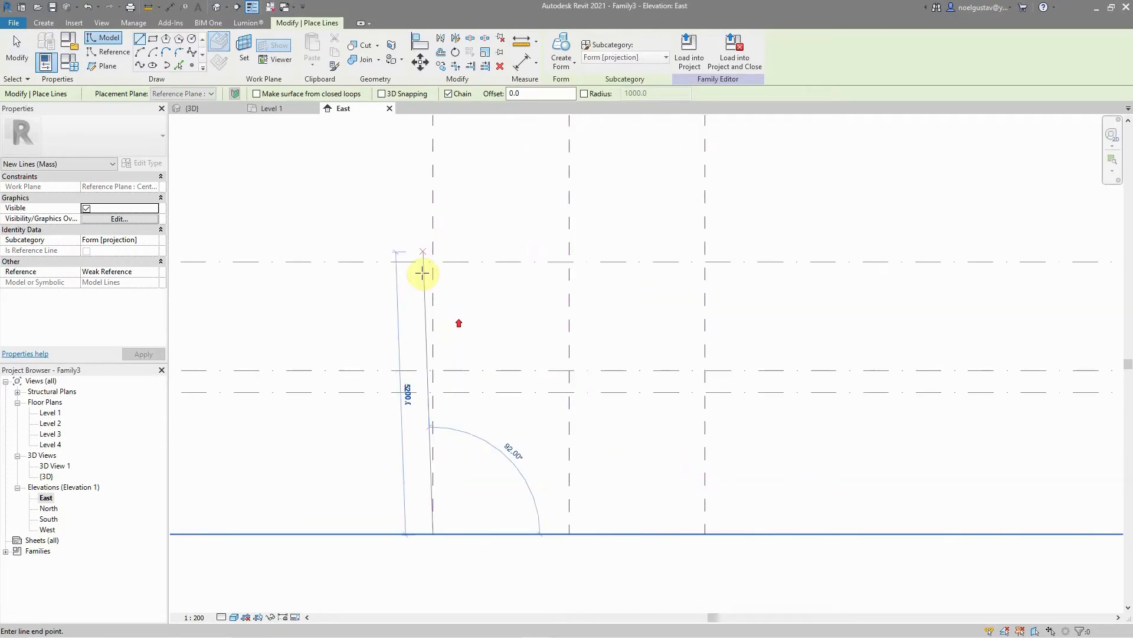
pyautogui.click(433, 370)
pyautogui.click(569, 262)
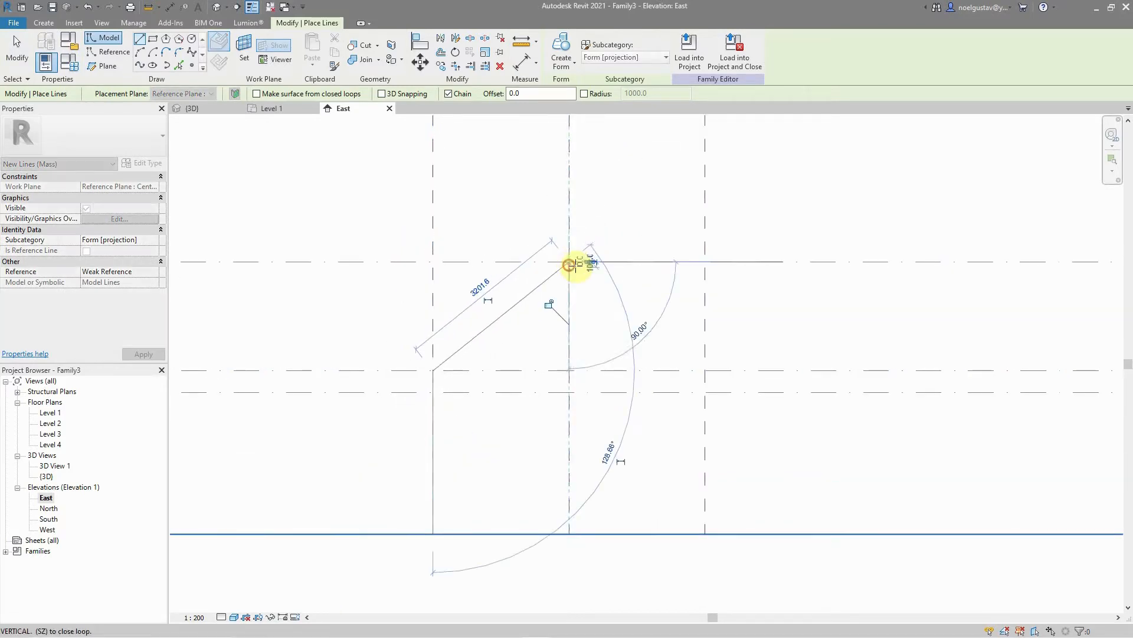
pyautogui.click(705, 371)
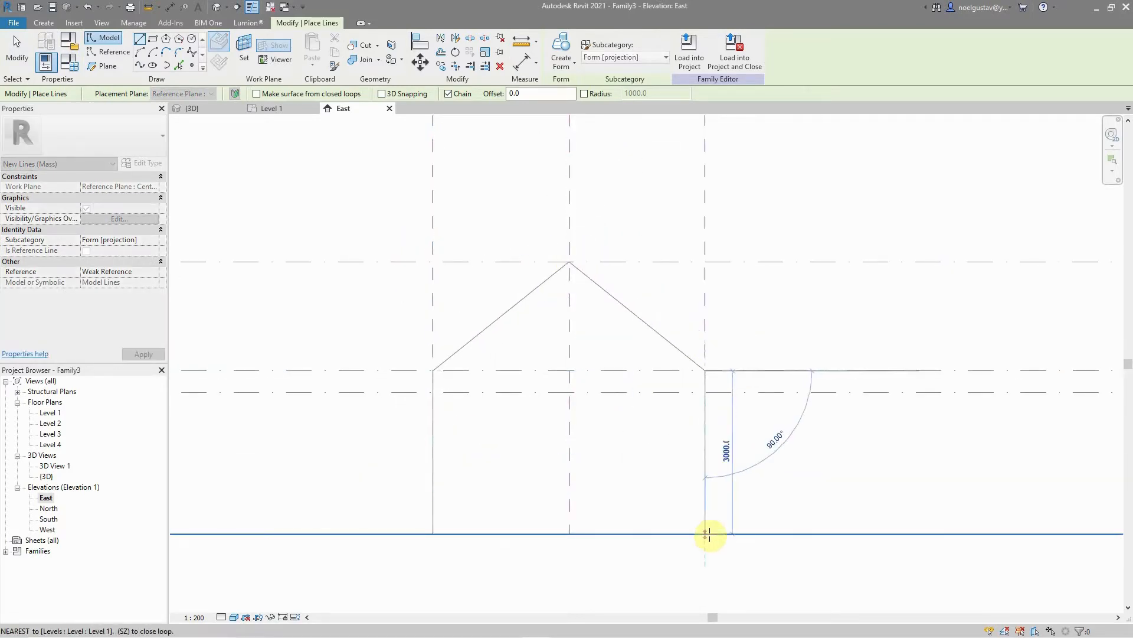
pyautogui.click(706, 534)
pyautogui.click(434, 533)
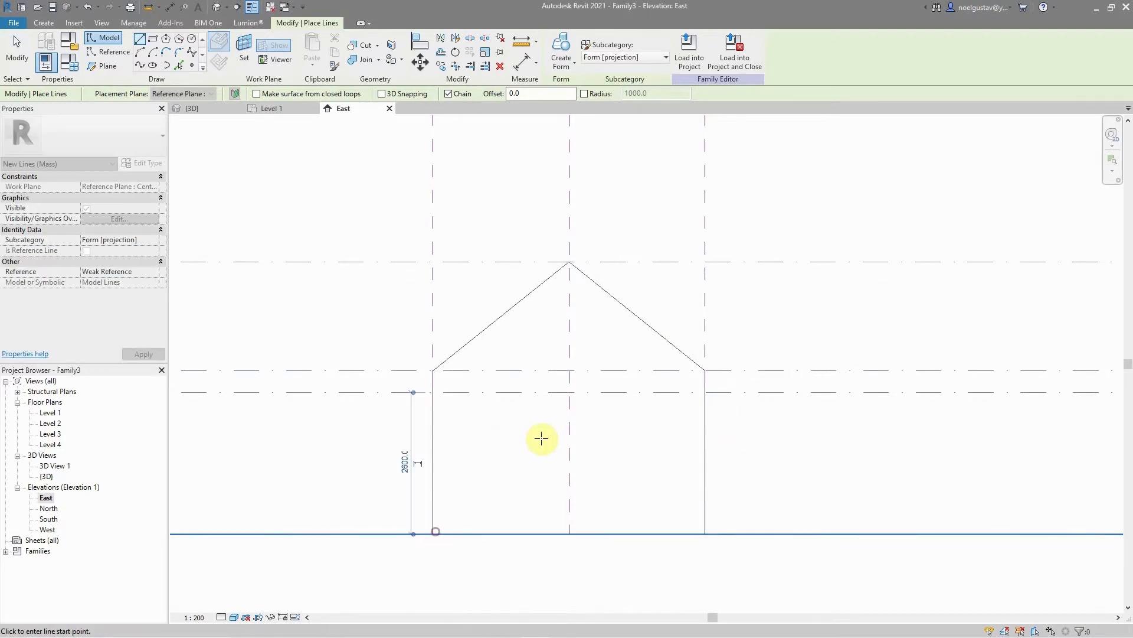
# Step: In the {3D} view, select the whole gable line chain and create a solid form from it
pyautogui.scroll(-2, 613, 299)
pyautogui.scroll(2, 614, 301)
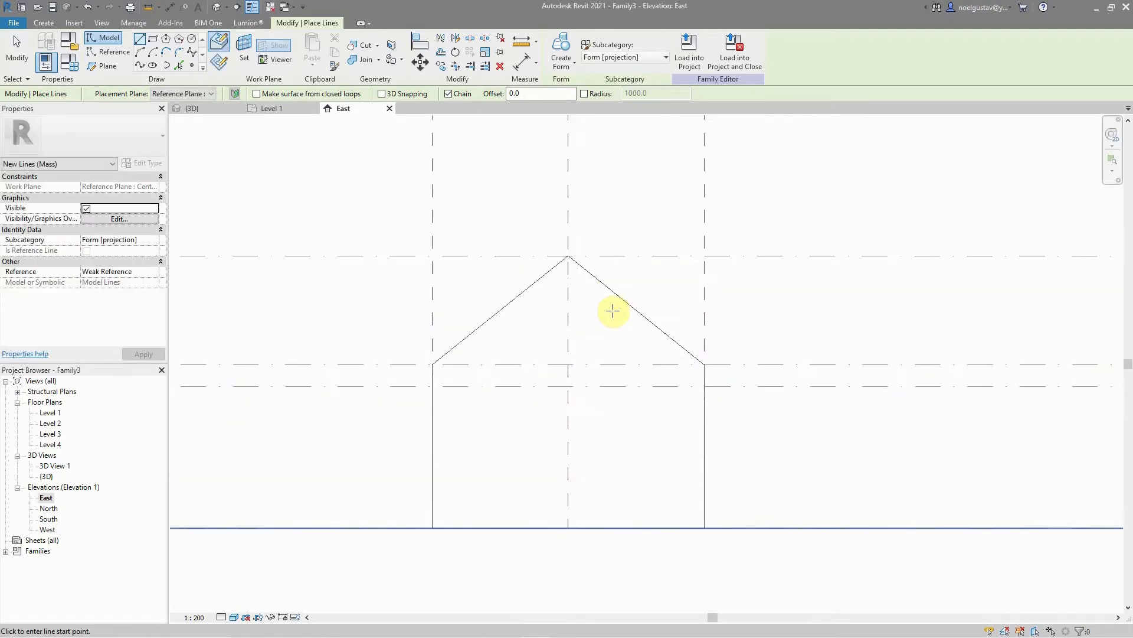
pyautogui.scroll(-2, 612, 308)
pyautogui.scroll(-1, 742, 358)
pyautogui.scroll(2, 742, 357)
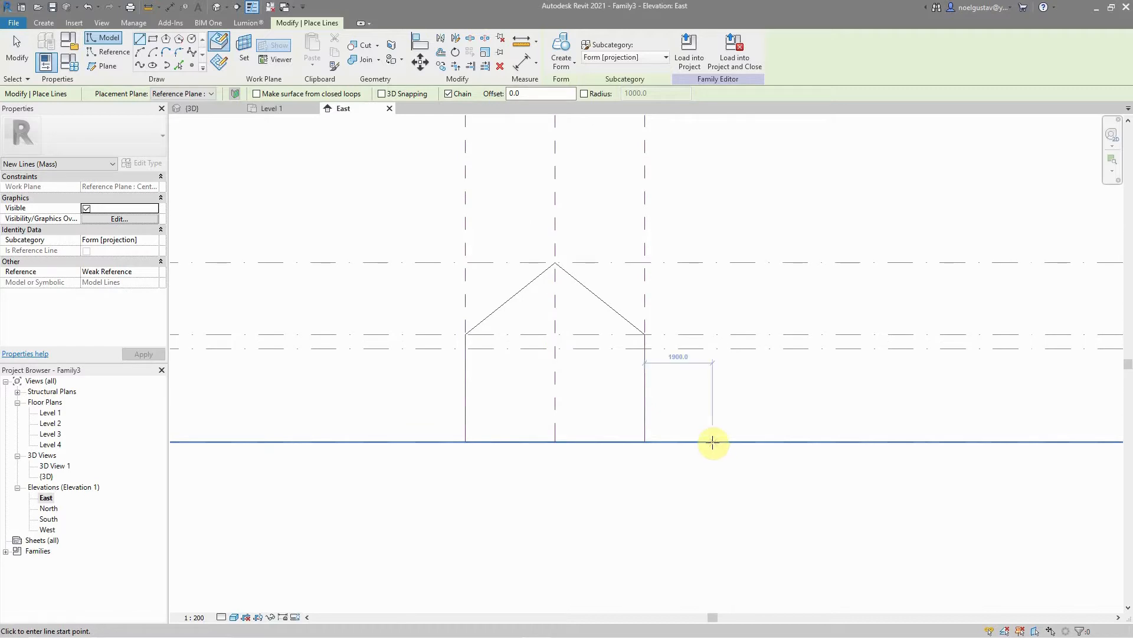
pyautogui.doubleClick(47, 476)
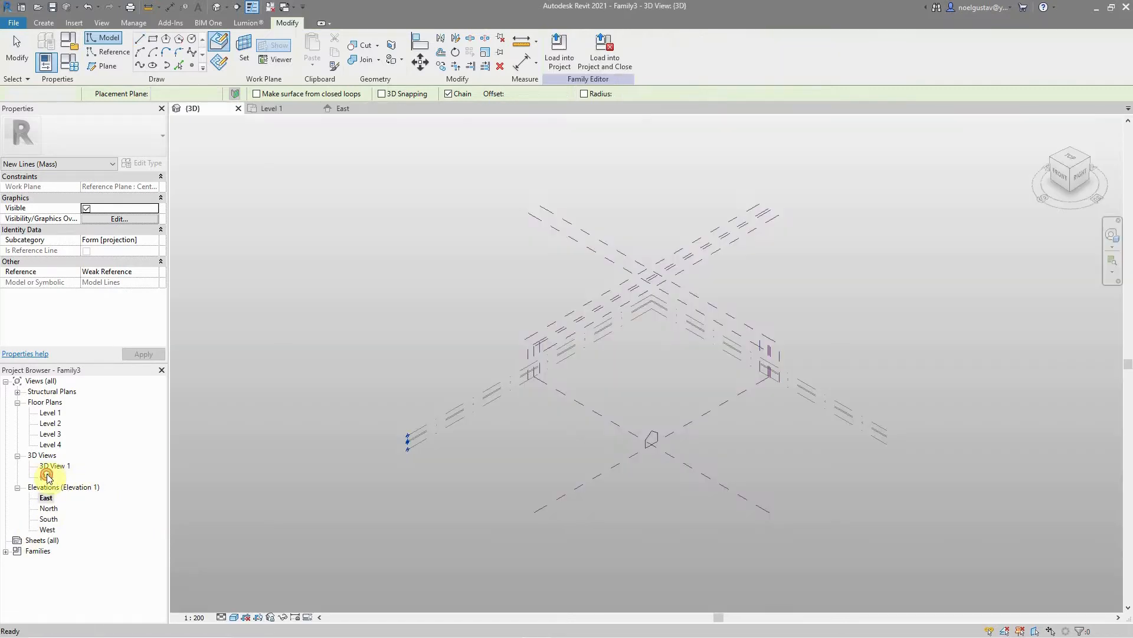
pyautogui.press('Escape')
pyautogui.scroll(5, 647, 480)
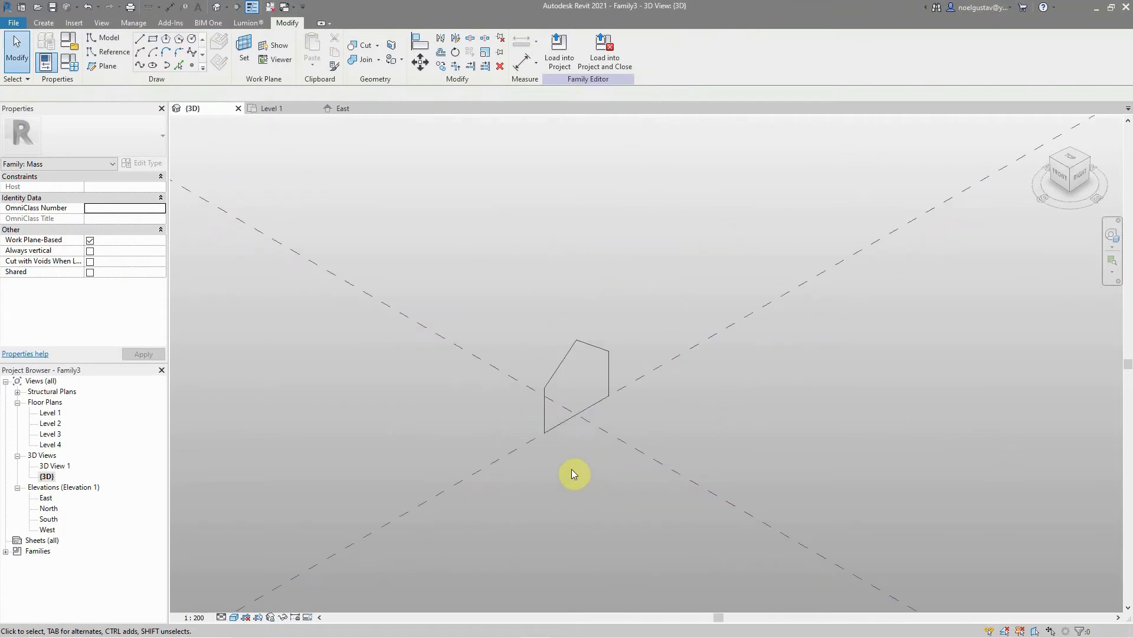
pyautogui.press('Tab')
pyautogui.click(564, 430)
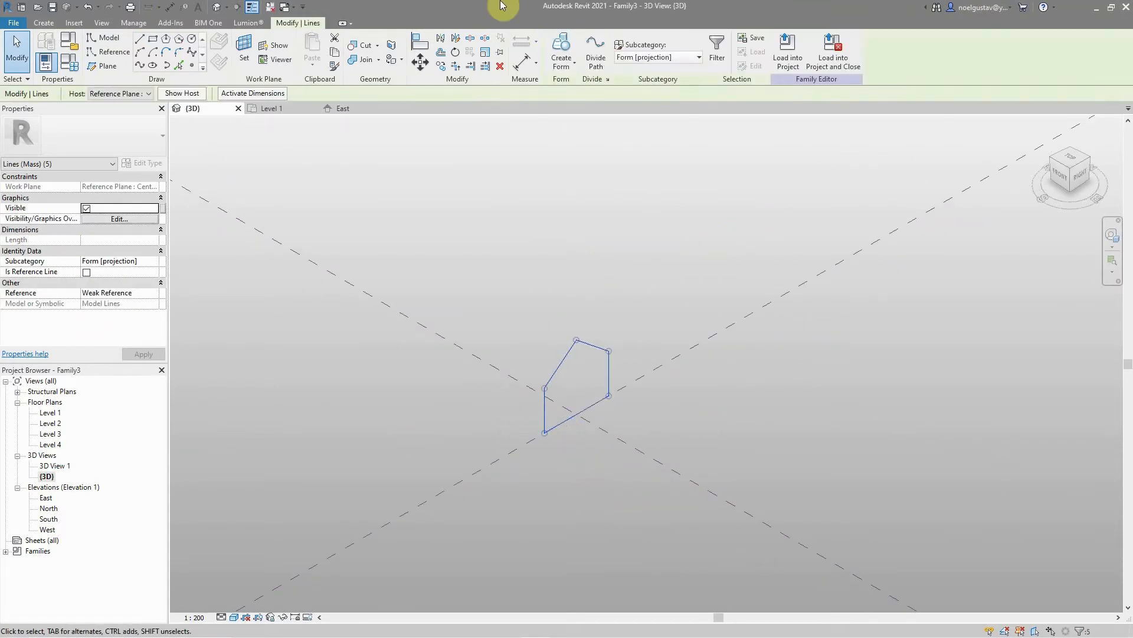
pyautogui.click(559, 51)
# Step: Set the extrusion depth of the gable form to 4000
pyautogui.scroll(3, 552, 429)
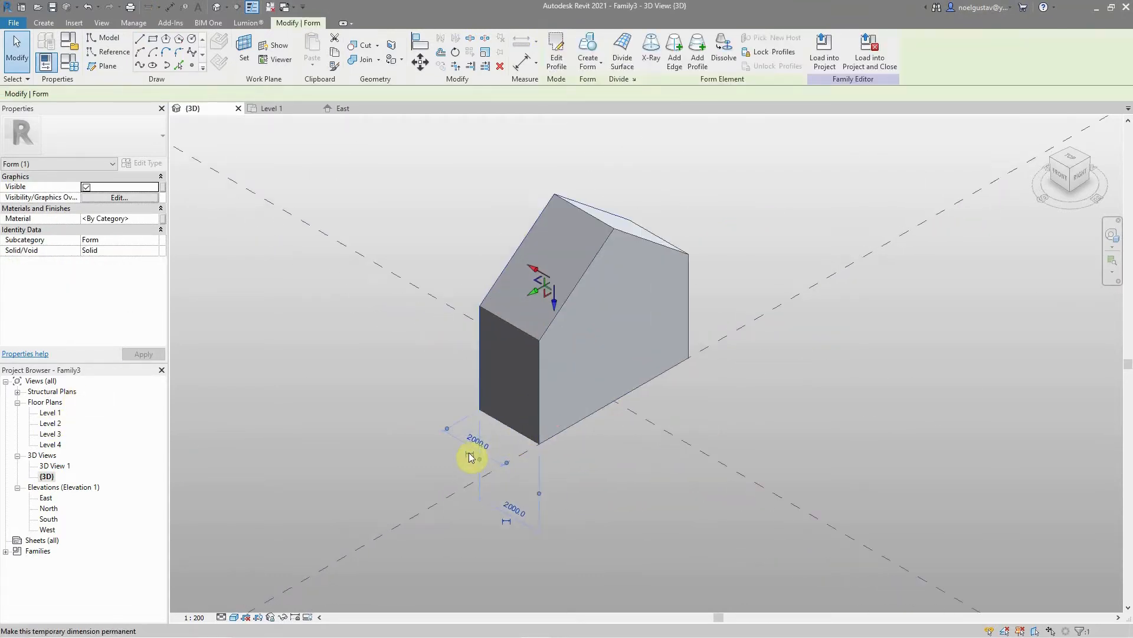
pyautogui.click(478, 447)
pyautogui.write('4')
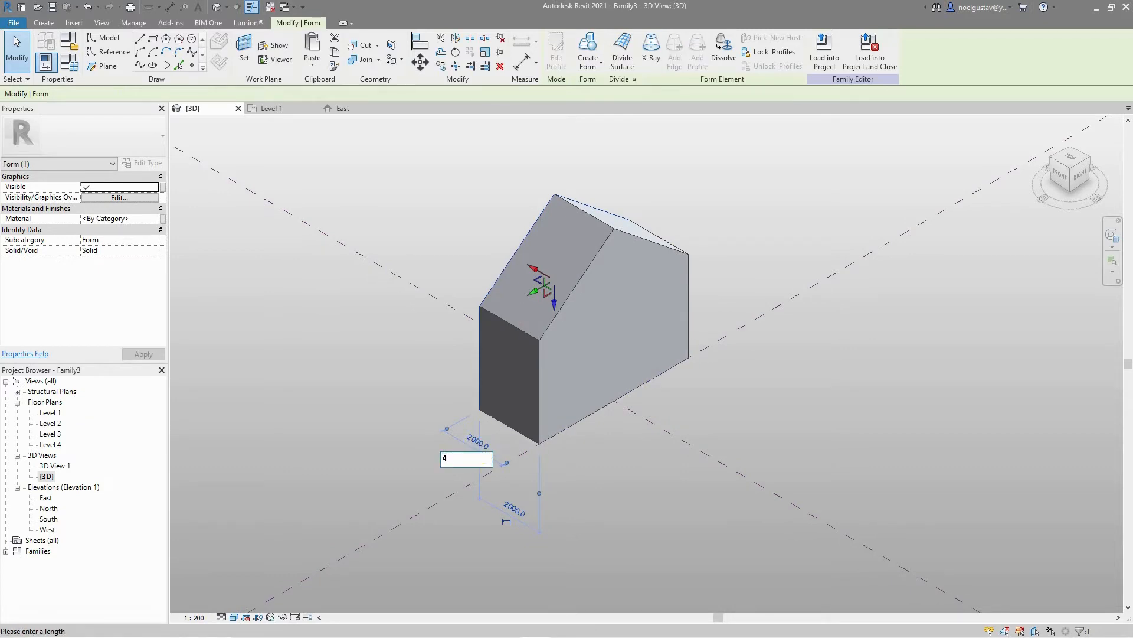
pyautogui.write('000')
pyautogui.press('Return')
# Step: Pull the gable face at the centre plane outward and set its distance from that plane to 4000
pyautogui.click(573, 365)
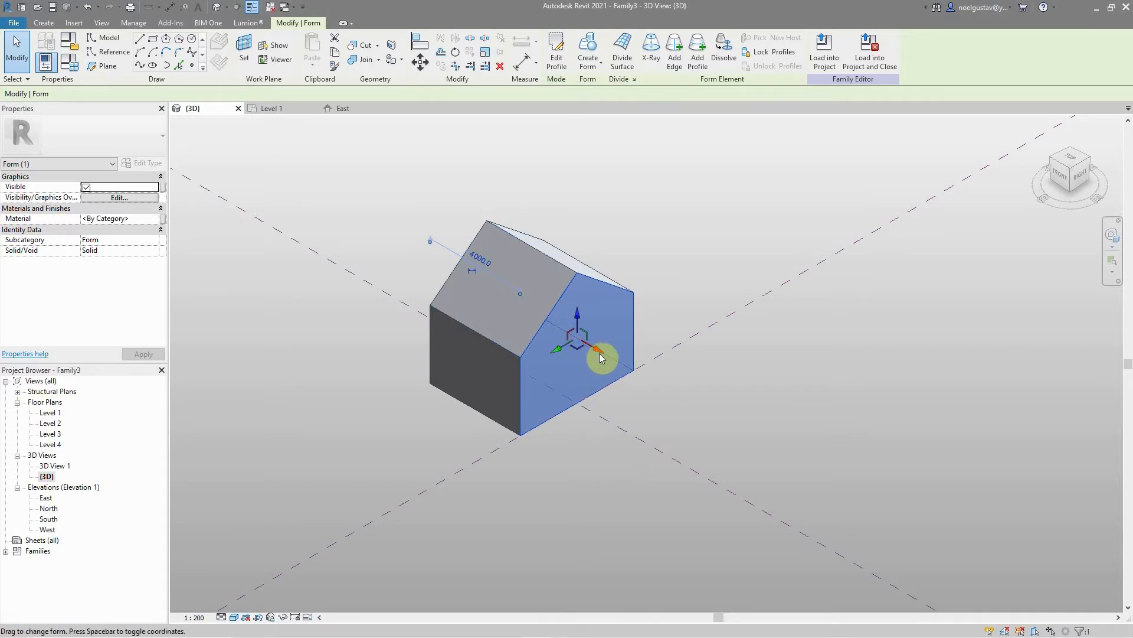
pyautogui.moveTo(600, 358); pyautogui.dragTo(634, 386)
pyautogui.click(672, 361)
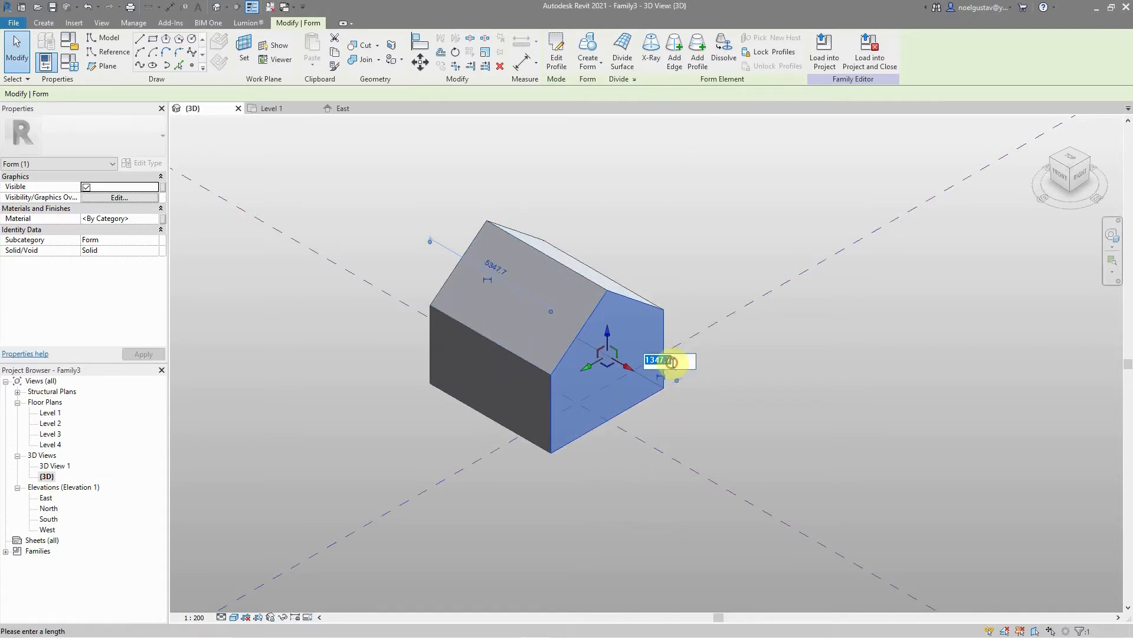
pyautogui.write('4')
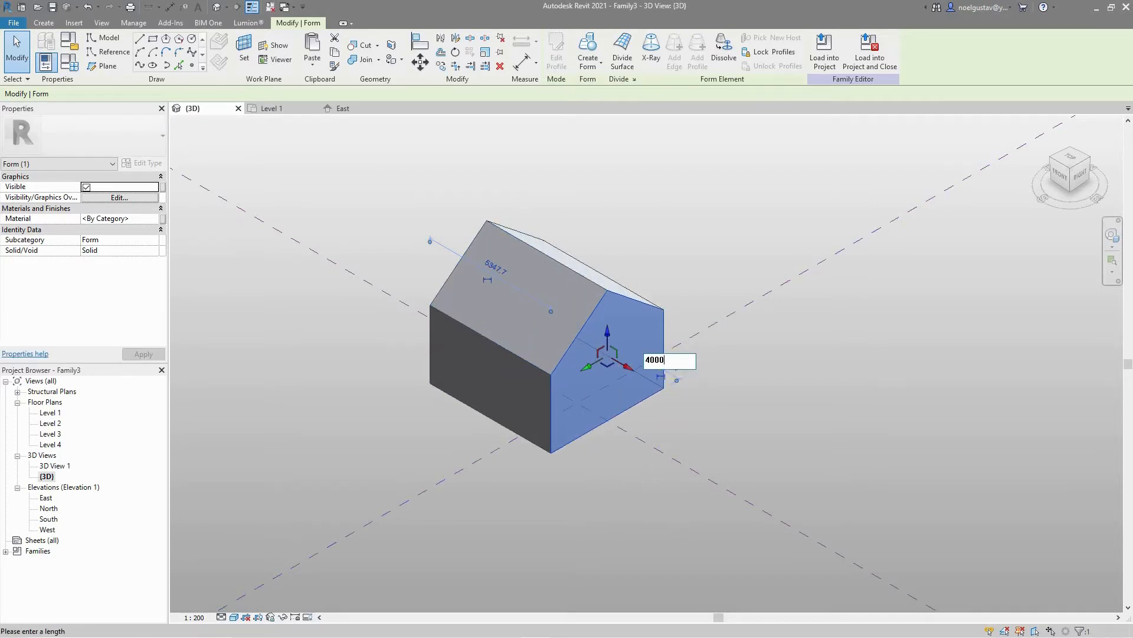
pyautogui.write('000')
pyautogui.press('Return')
pyautogui.click(855, 405)
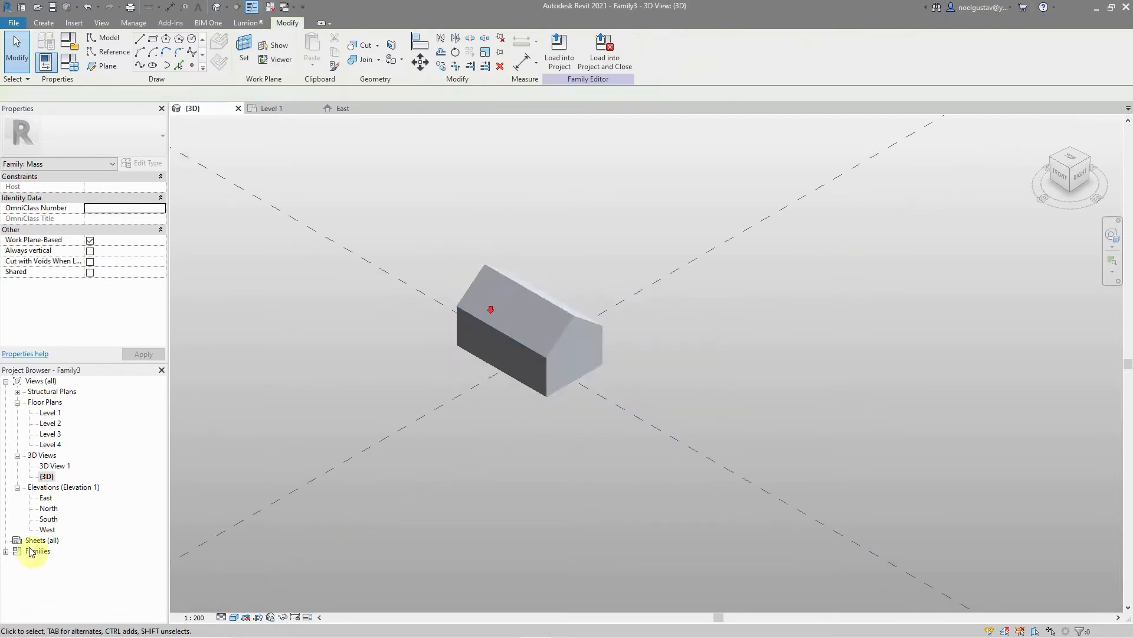
# Step: In the North elevation, draw a door rectangle between the two 450-offset reference planes, from Level 1 up to the 2600 level
pyautogui.doubleClick(47, 499)
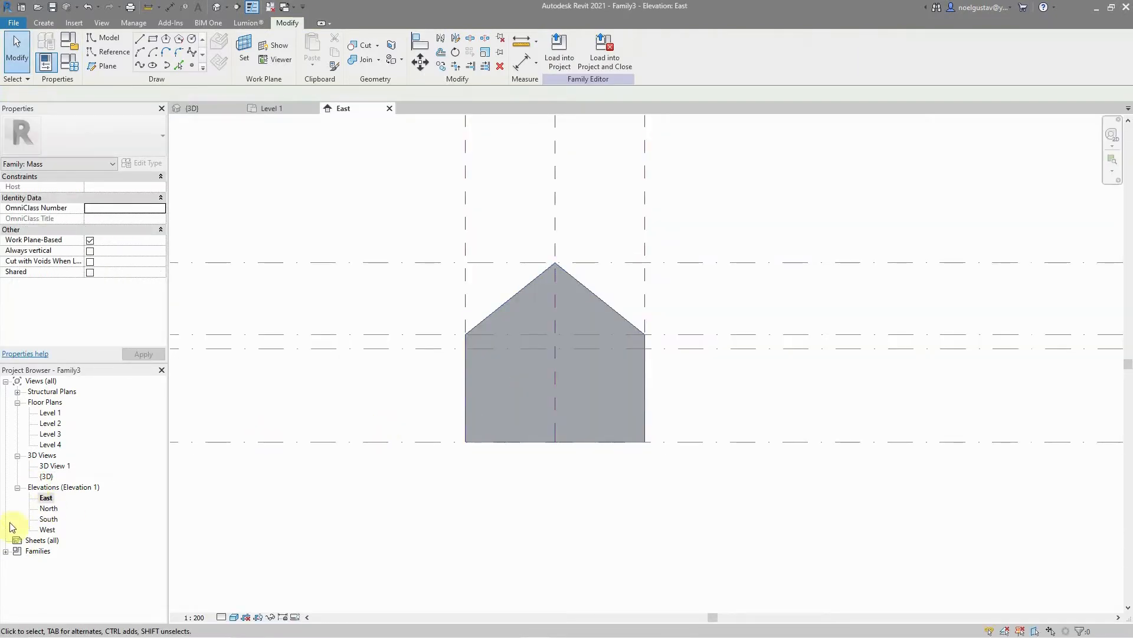
pyautogui.doubleClick(49, 509)
pyautogui.scroll(-3, 633, 529)
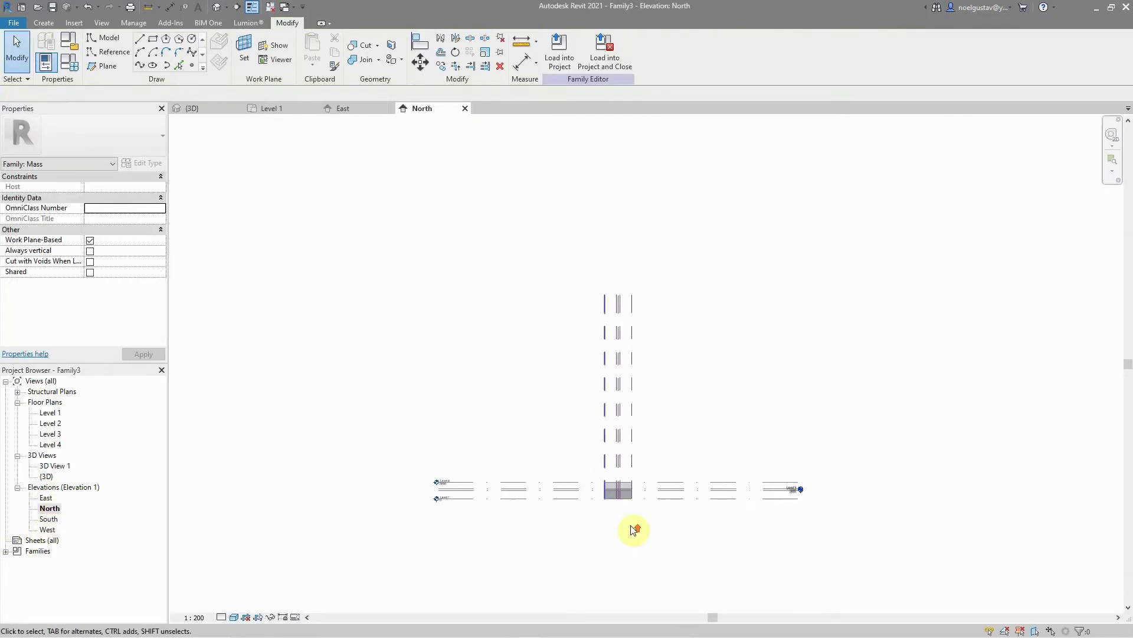
pyautogui.scroll(4, 593, 437)
pyautogui.scroll(5, 559, 402)
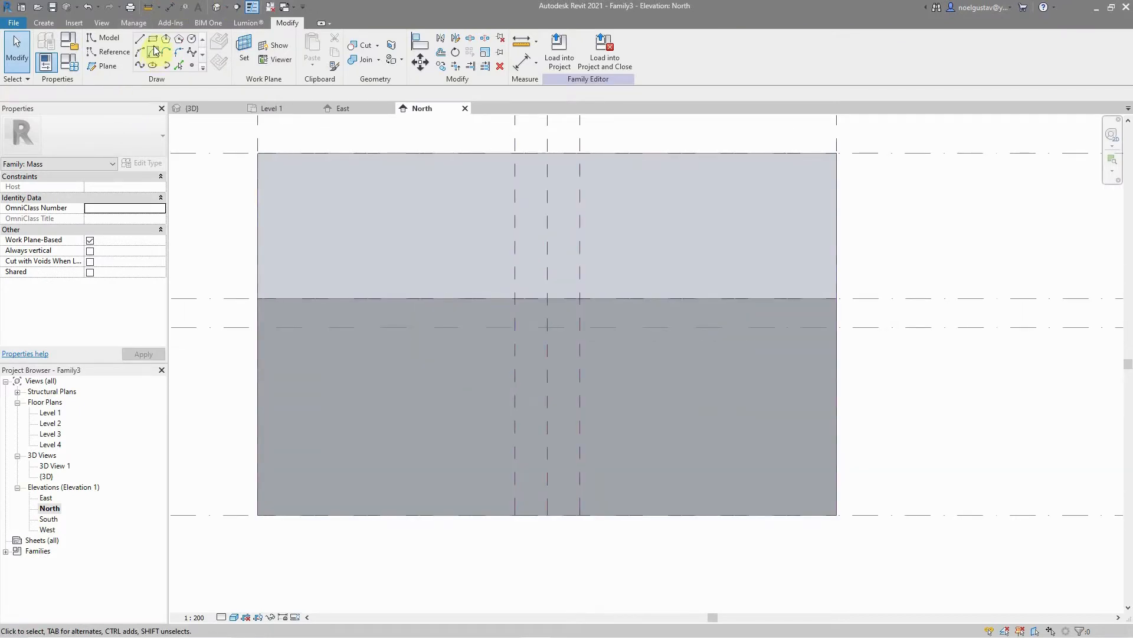
pyautogui.click(154, 51)
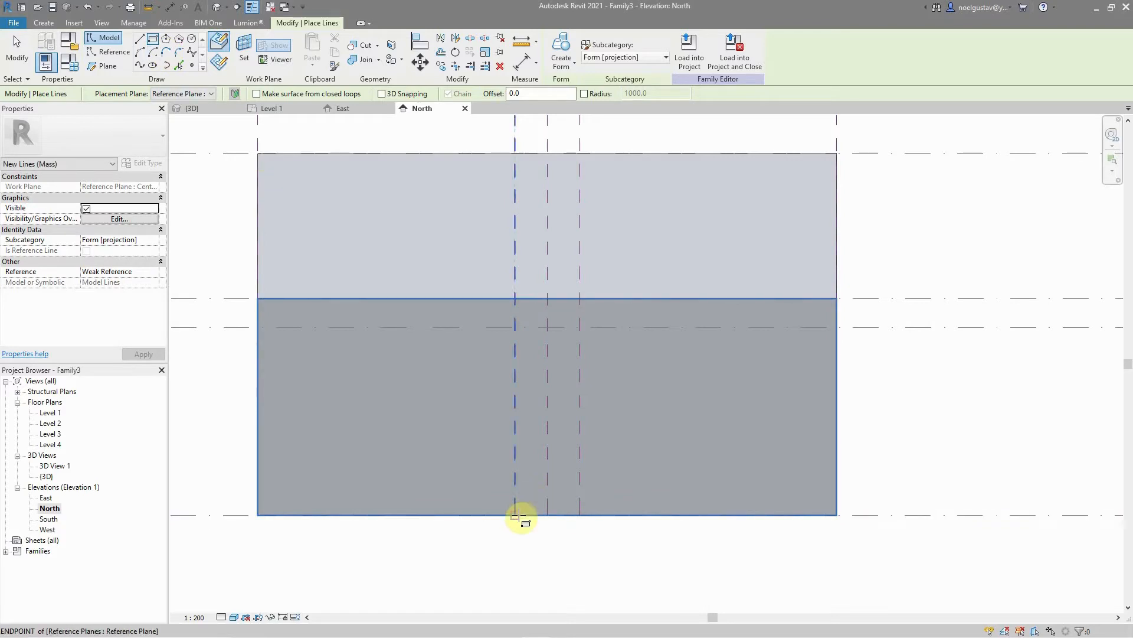
pyautogui.click(517, 516)
pyautogui.click(582, 301)
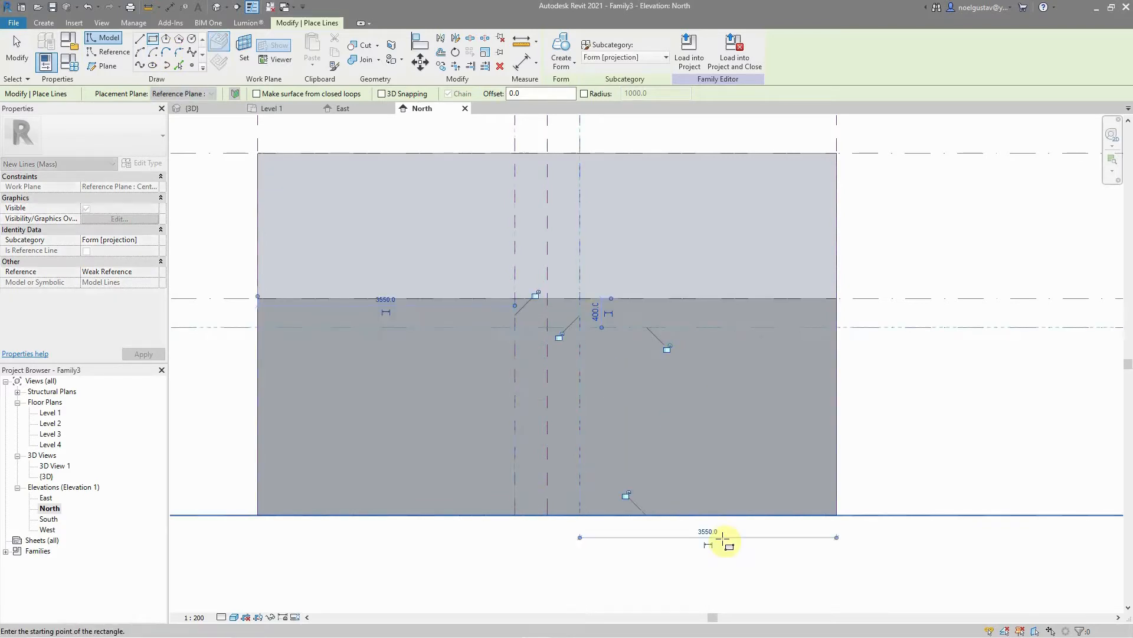
# Step: Show the back long wall in the {3D} view and set the visual style to Wireframe
pyautogui.doubleClick(46, 476)
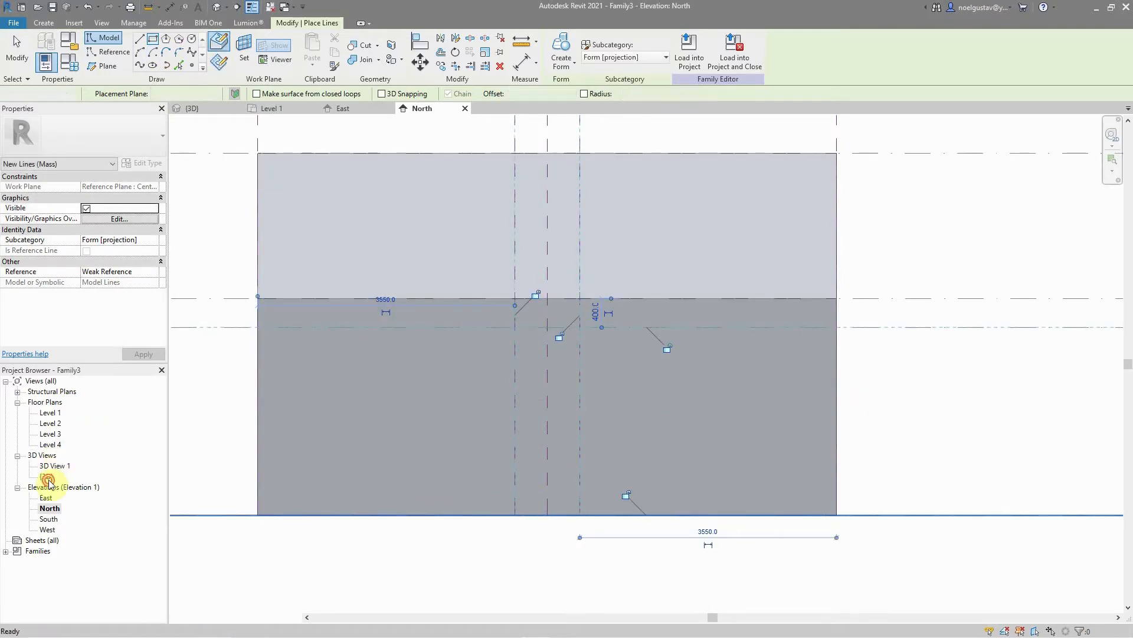
pyautogui.click(1112, 234)
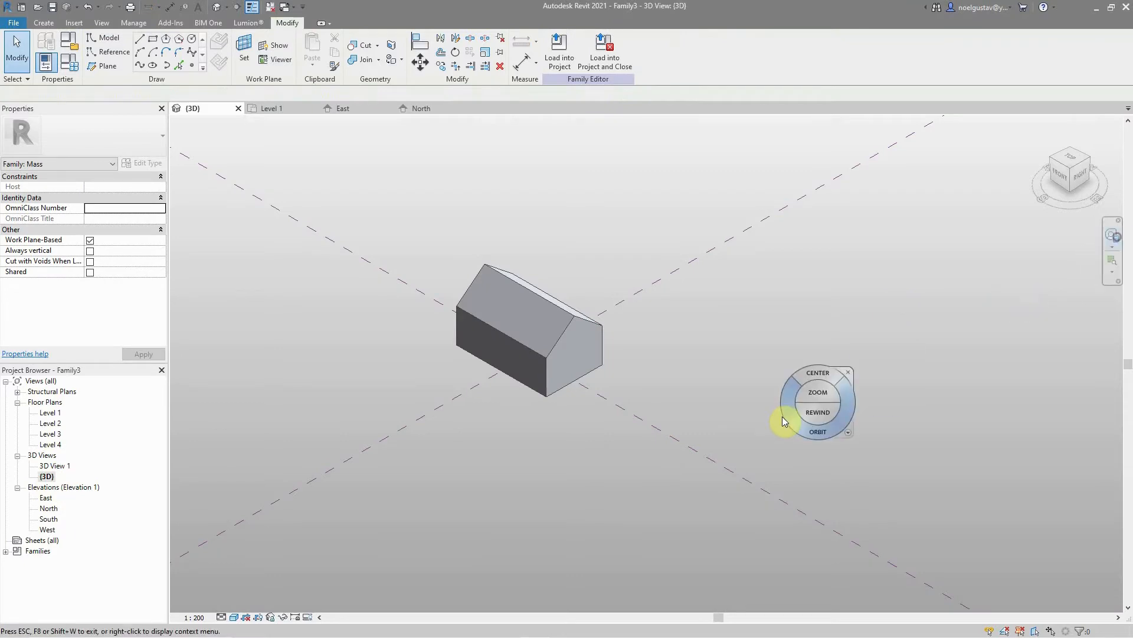
pyautogui.moveTo(785, 418); pyautogui.dragTo(476, 411)
pyautogui.moveTo(780, 404); pyautogui.dragTo(514, 427)
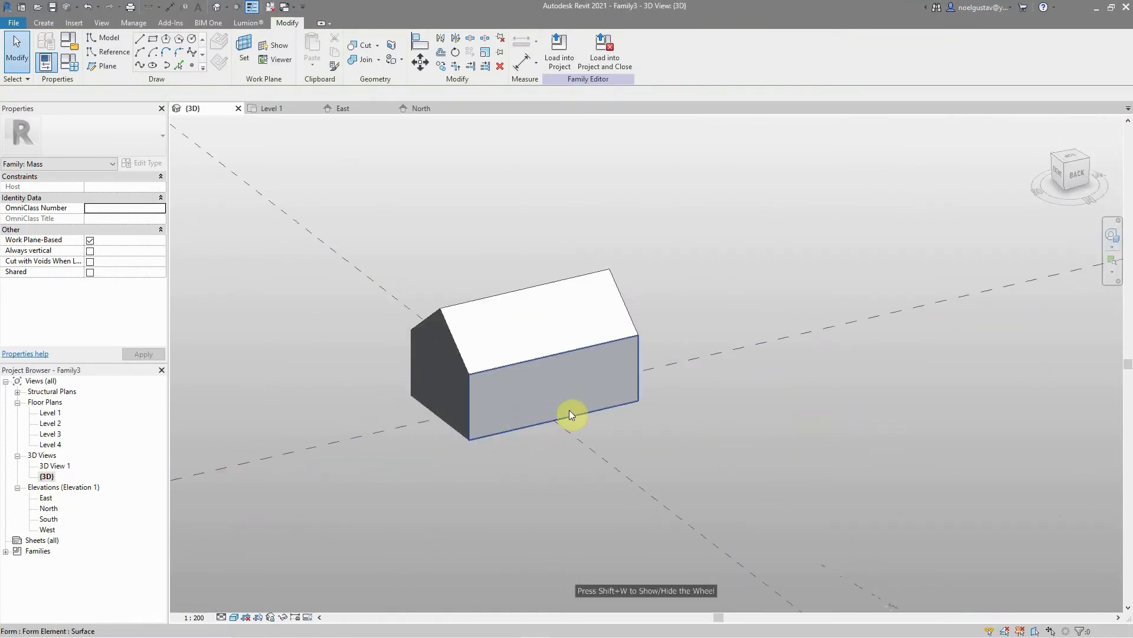
pyautogui.click(234, 617)
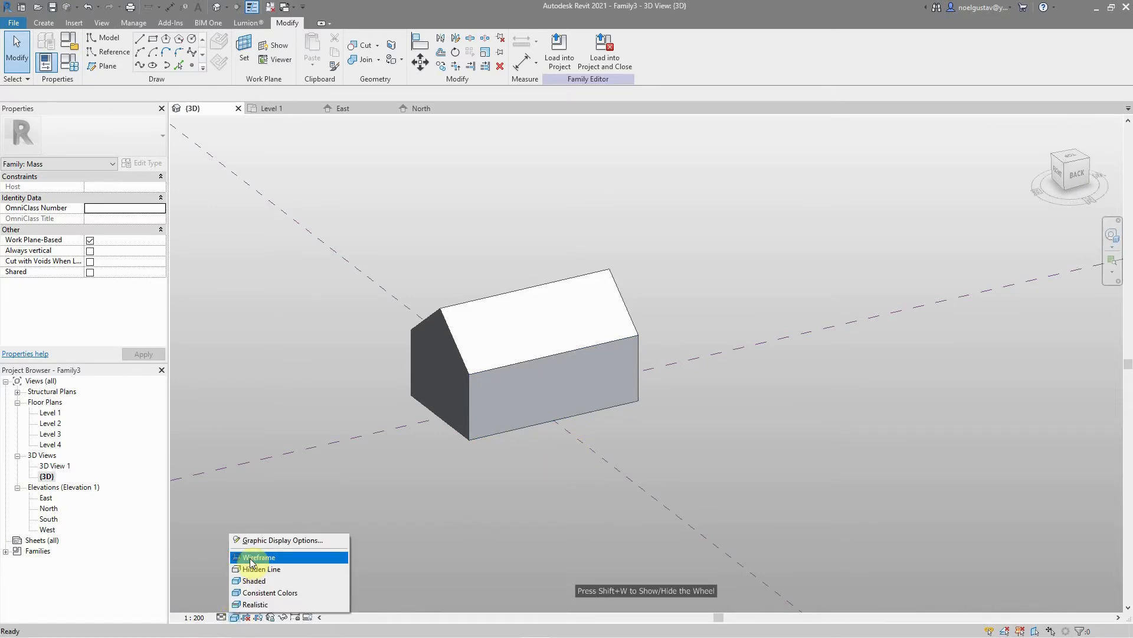
pyautogui.click(250, 558)
# Step: Create a void form from the door rectangle and extend it through the back long wall to cut the door opening
pyautogui.press('Tab')
pyautogui.click(516, 400)
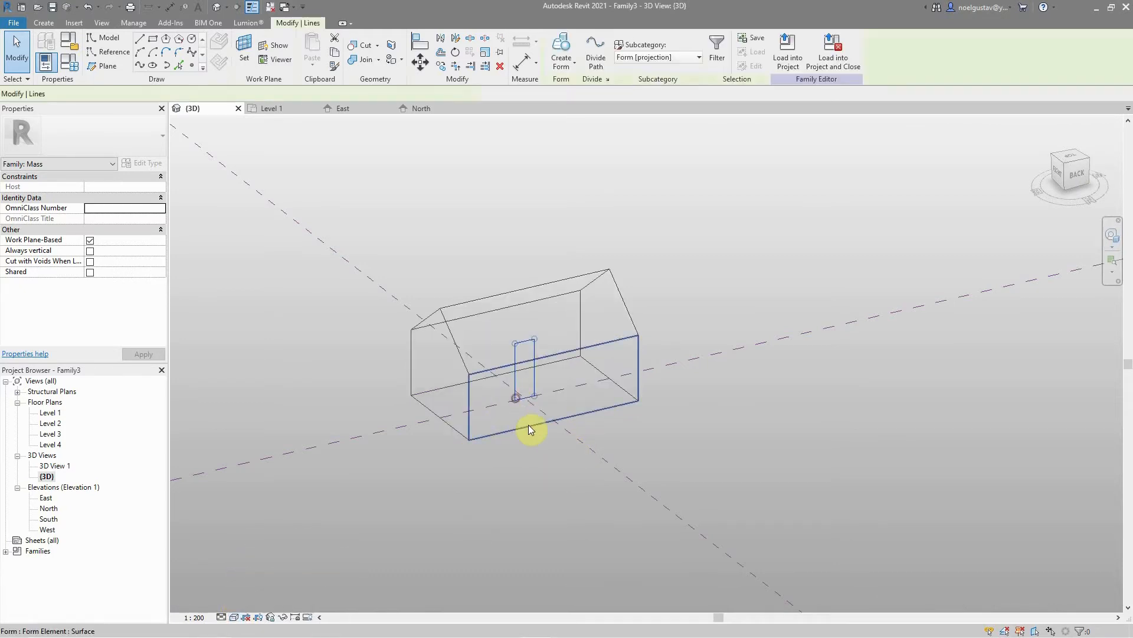
pyautogui.scroll(3, 540, 391)
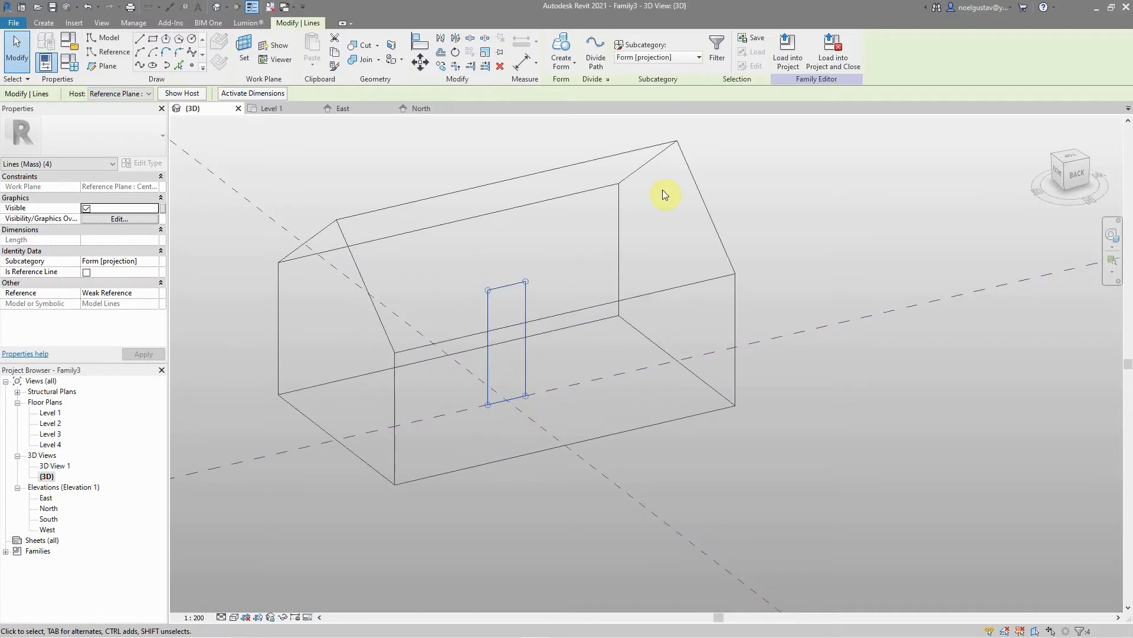
pyautogui.click(564, 65)
pyautogui.click(583, 111)
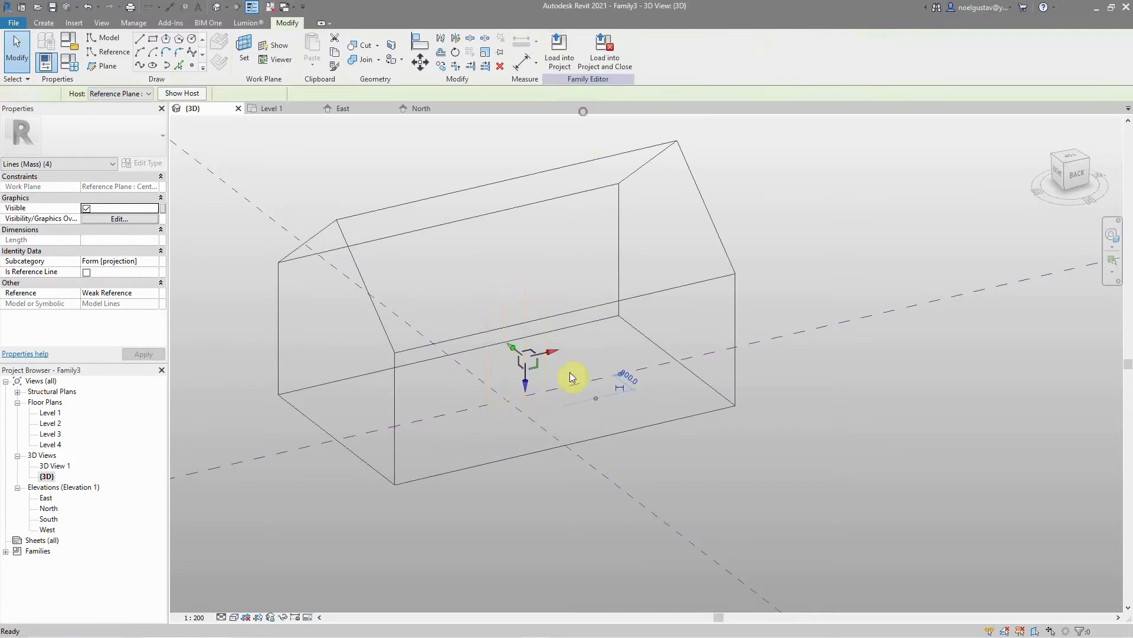
pyautogui.moveTo(511, 347); pyautogui.dragTo(585, 448)
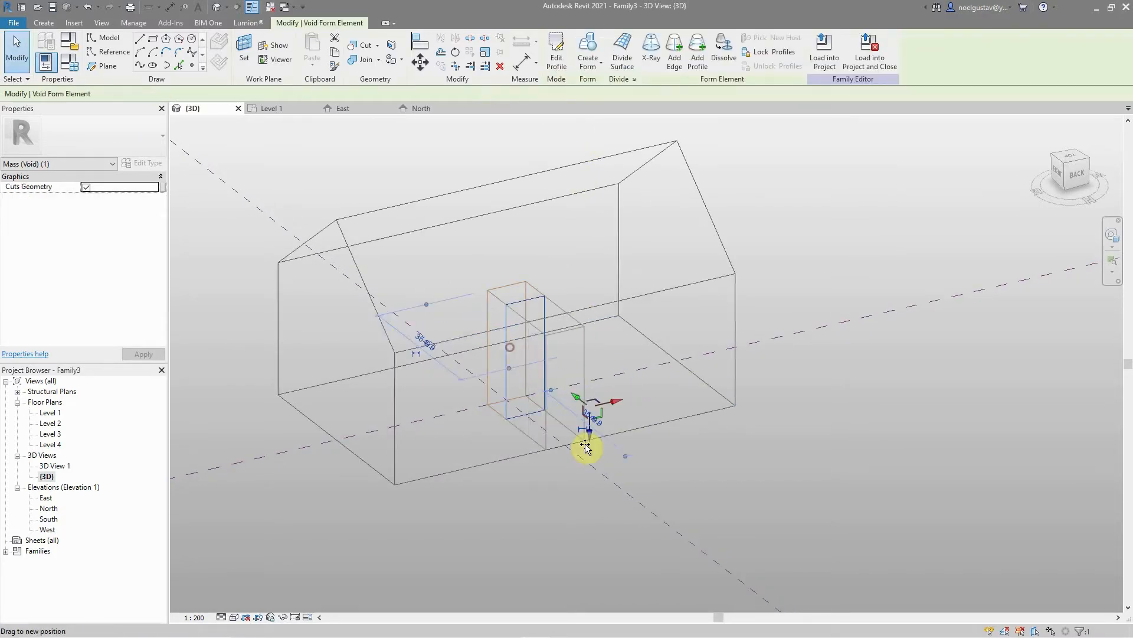
pyautogui.click(799, 486)
# Step: Set the {3D} view's visual style to Shaded and check the door opening
pyautogui.click(234, 617)
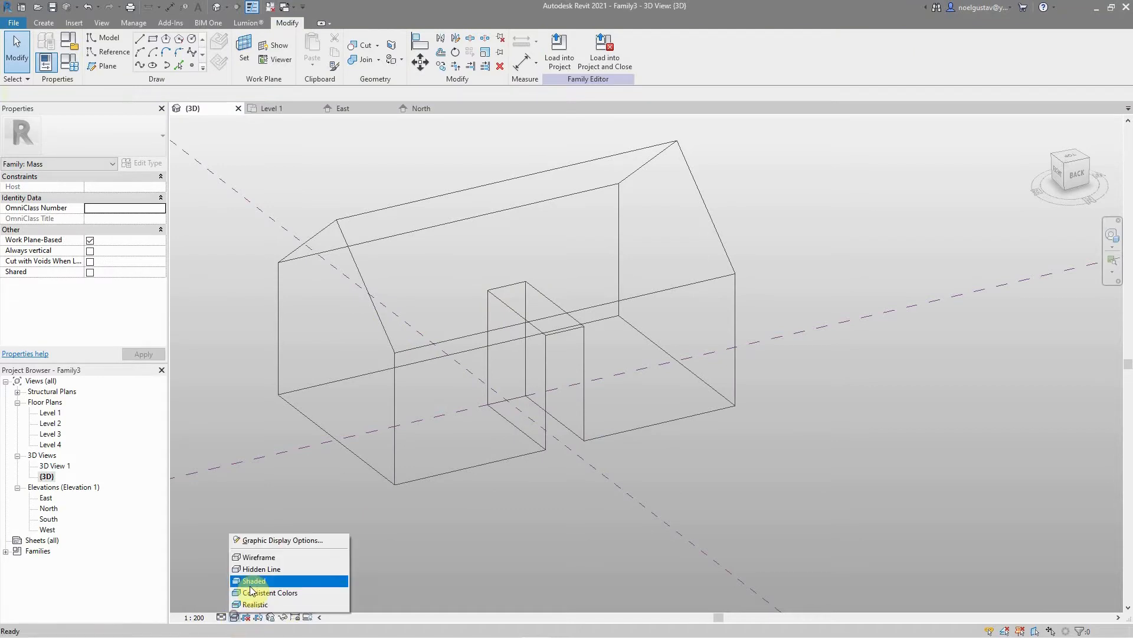
pyautogui.click(250, 585)
pyautogui.scroll(-2, 785, 360)
pyautogui.scroll(2, 762, 378)
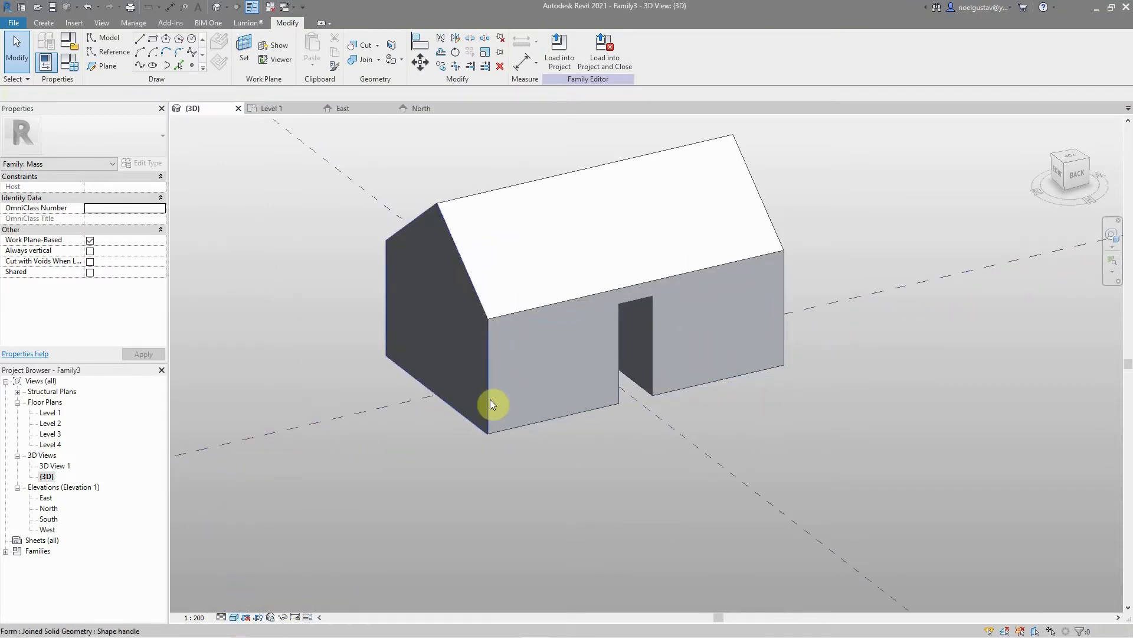
pyautogui.scroll(-1, 566, 384)
pyautogui.scroll(1, 548, 405)
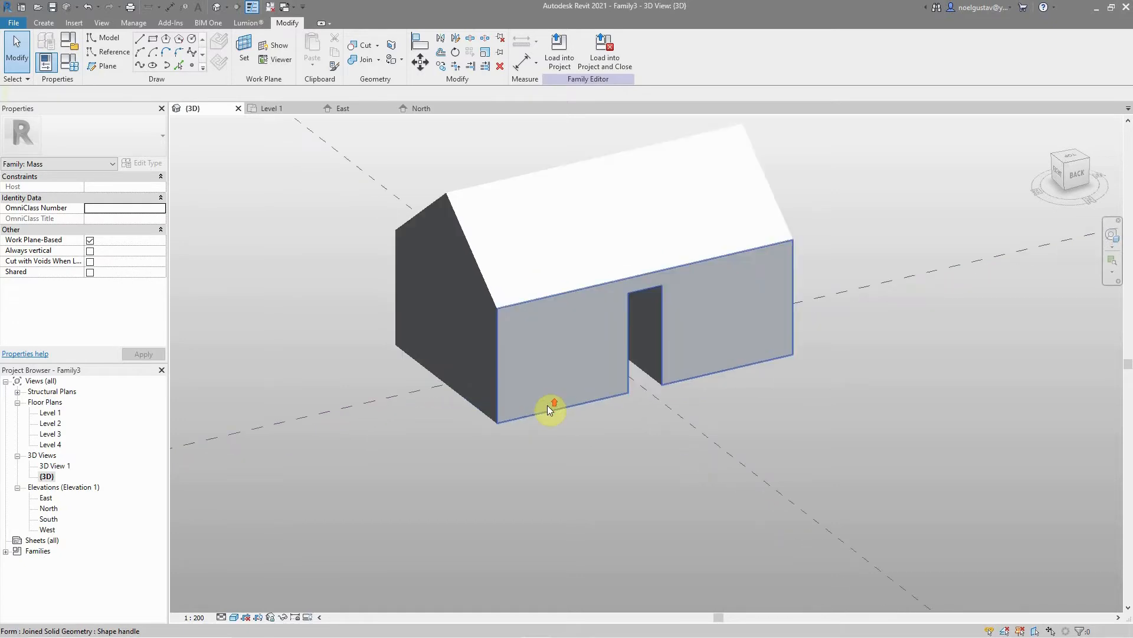
# Step: Open the perspective view 3D View 1, set its detail level to Fine and hide its crop region
pyautogui.doubleClick(56, 466)
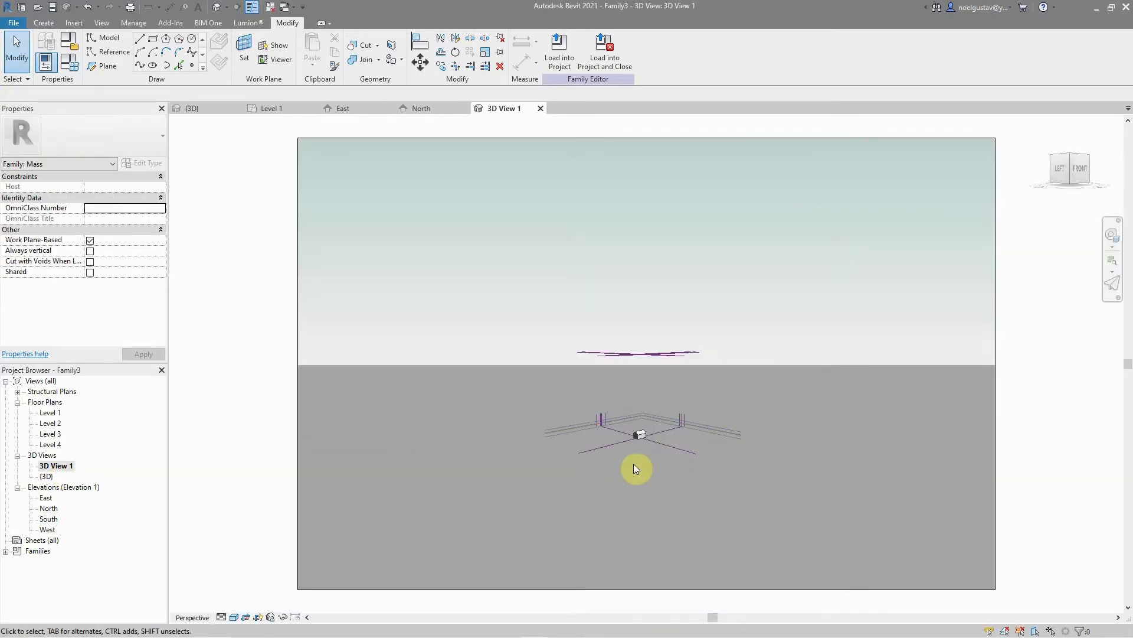
pyautogui.click(221, 617)
pyautogui.click(237, 604)
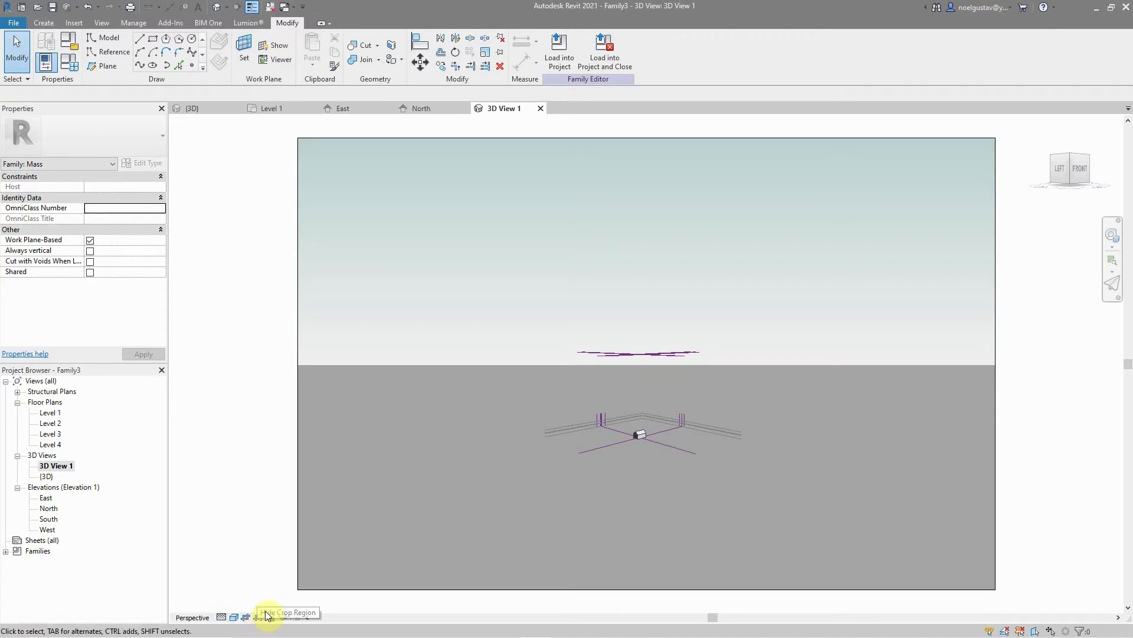
pyautogui.click(256, 617)
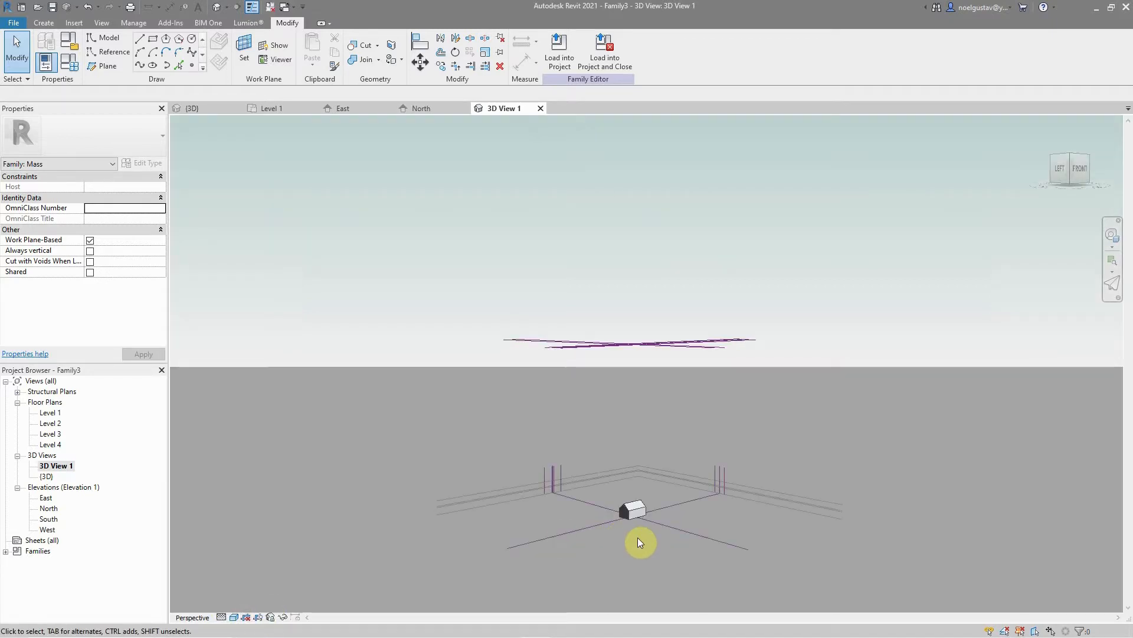
# Step: Bring the hut closer in the perspective view and orbit around it to show the wall with the door opening
pyautogui.click(1112, 234)
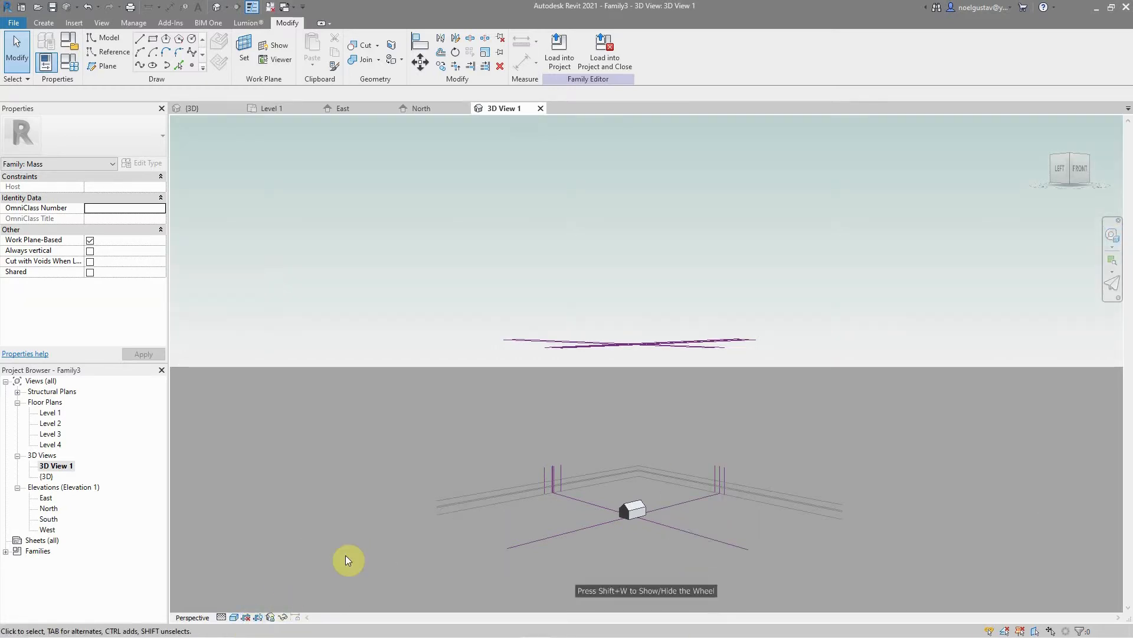
pyautogui.scroll(-2, 469, 501)
pyautogui.scroll(5, 631, 545)
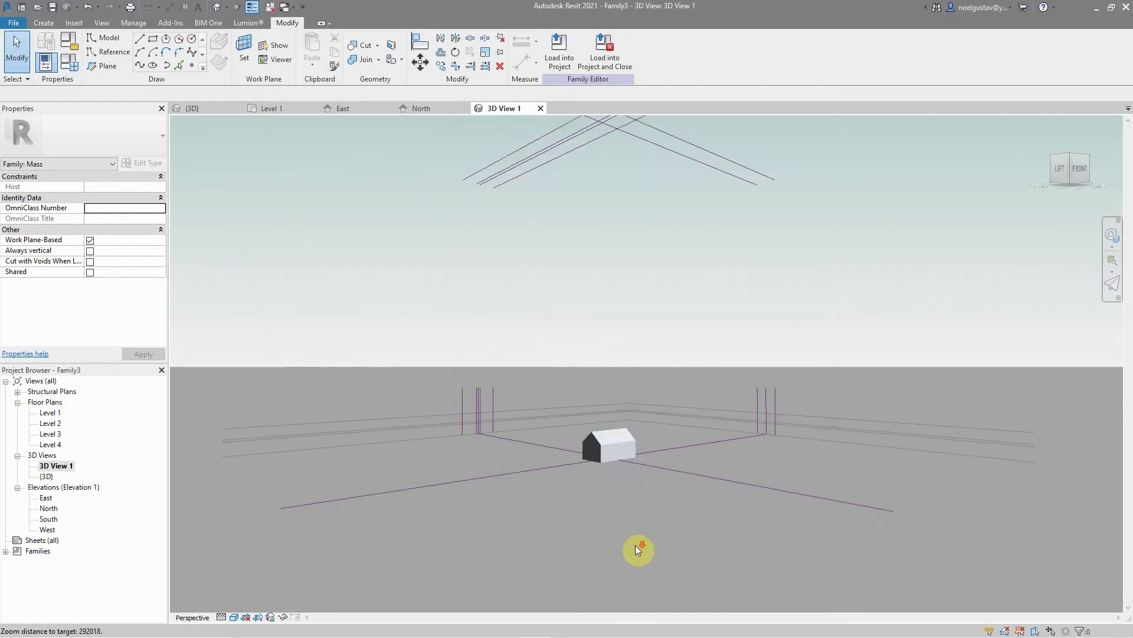
pyautogui.click(1112, 234)
pyautogui.moveTo(740, 400); pyautogui.dragTo(650, 379)
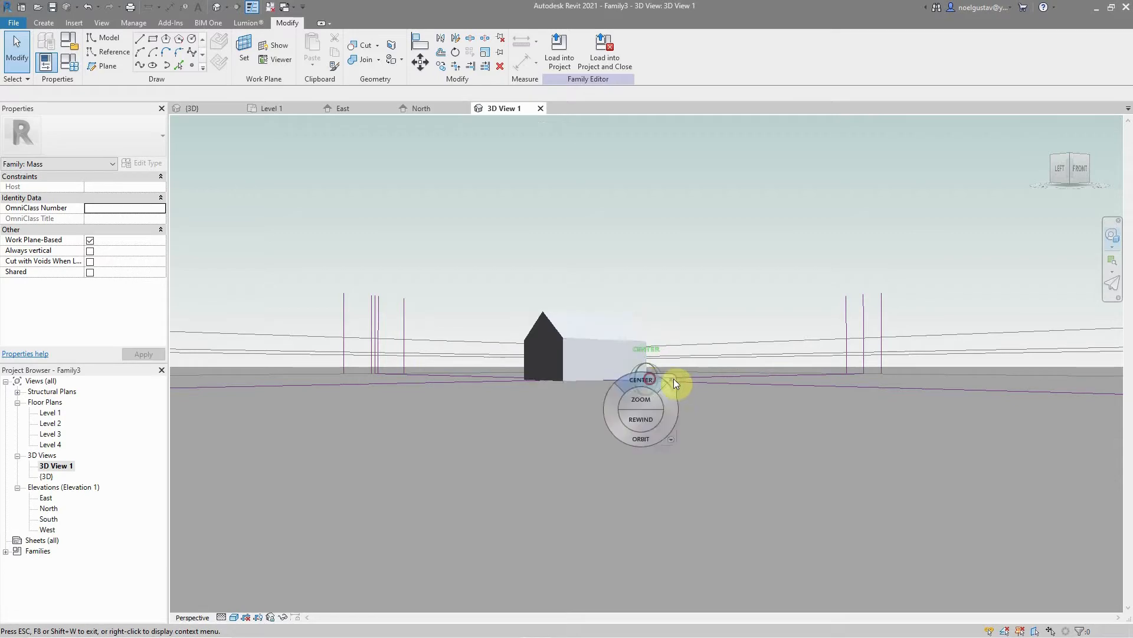
pyautogui.moveTo(864, 419); pyautogui.dragTo(317, 422)
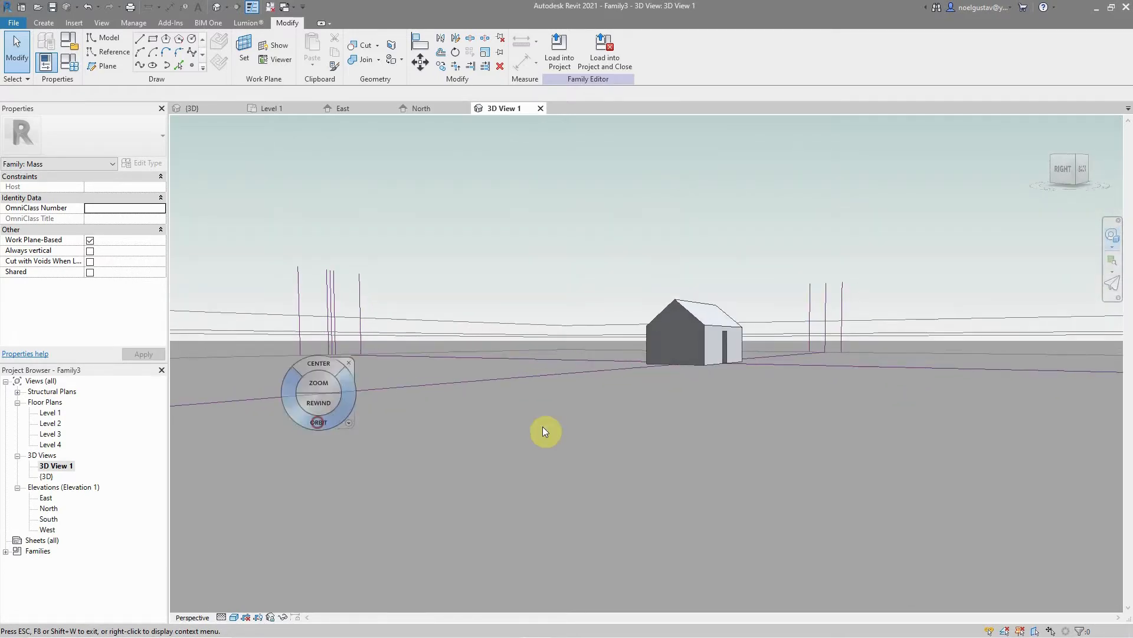
# Step: Switch to the Full Navigation Wheel and frame the hut up close with its gable end and door wall in view
pyautogui.click(774, 519)
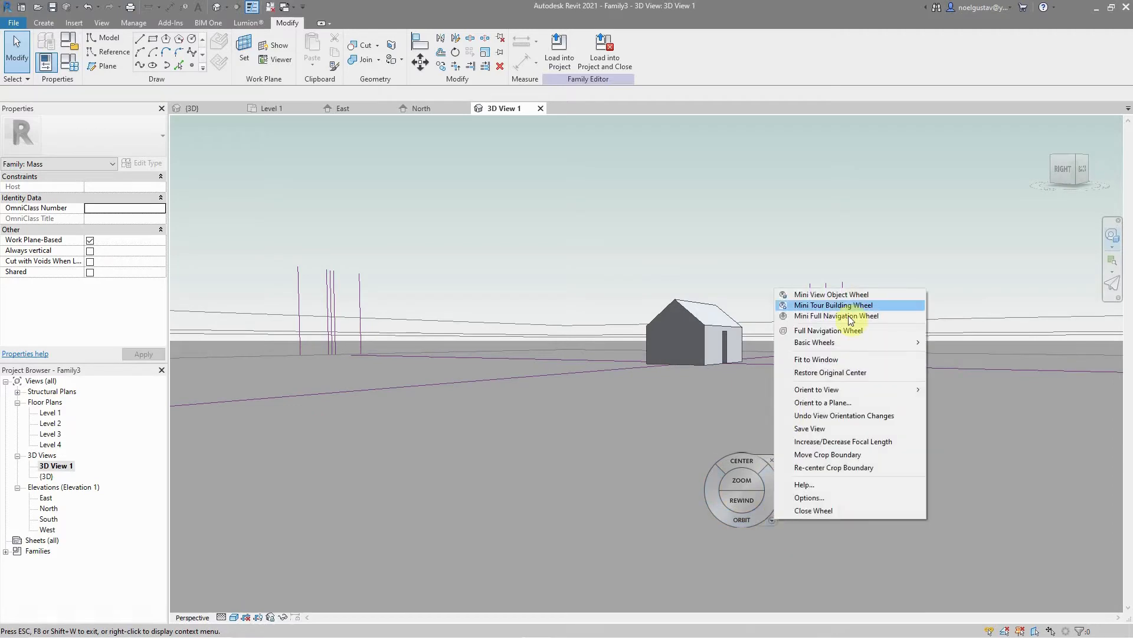
pyautogui.click(791, 330)
pyautogui.moveTo(647, 513); pyautogui.dragTo(665, 443)
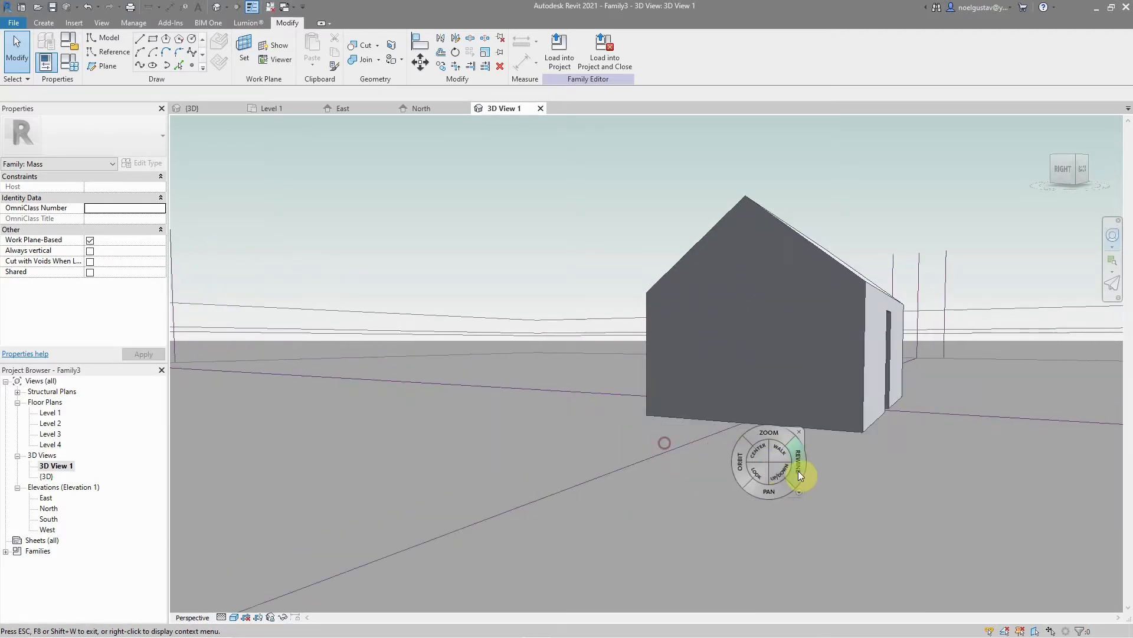
pyautogui.moveTo(760, 486); pyautogui.dragTo(699, 492)
pyautogui.press('Escape')
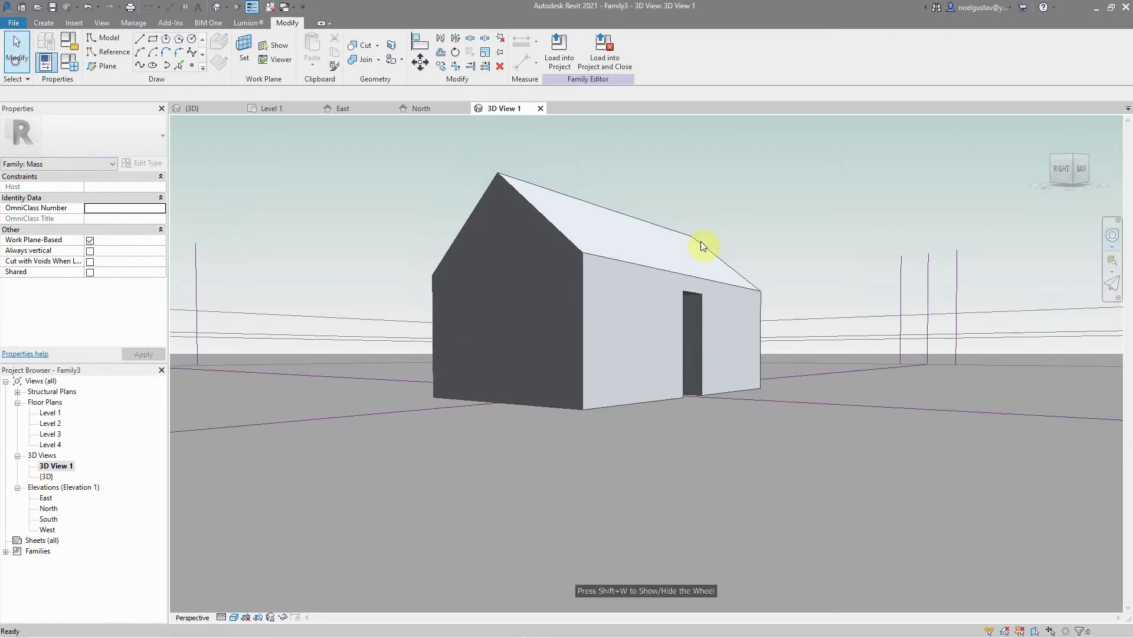
# Step: Divide the surface of the long wall with the door opening and set its U grid number to 1
pyautogui.click(648, 347)
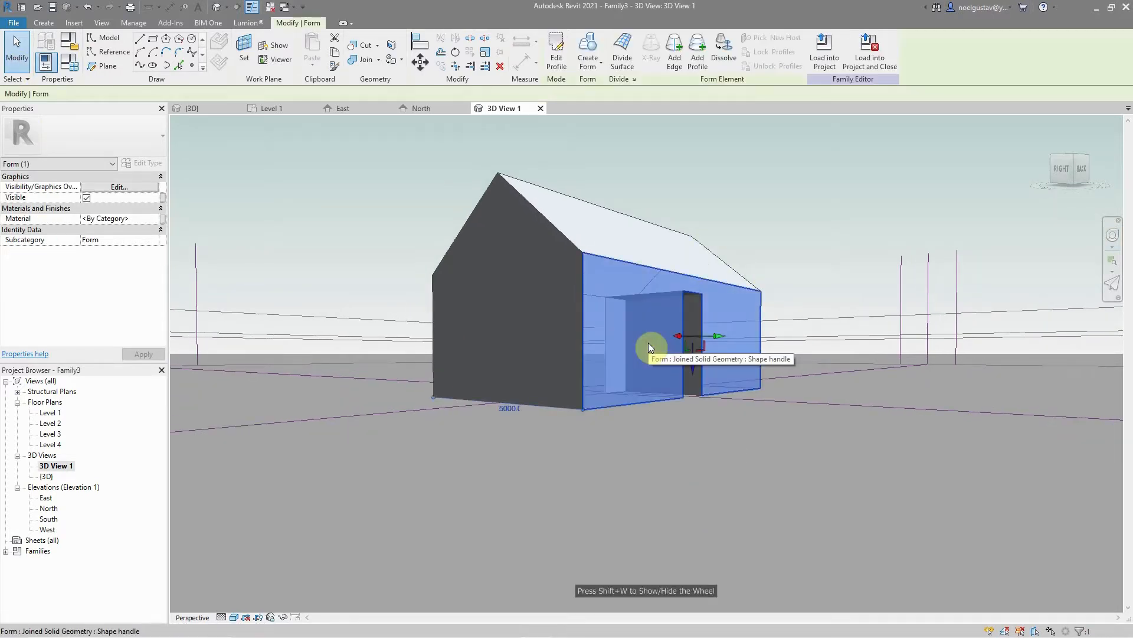
pyautogui.click(624, 54)
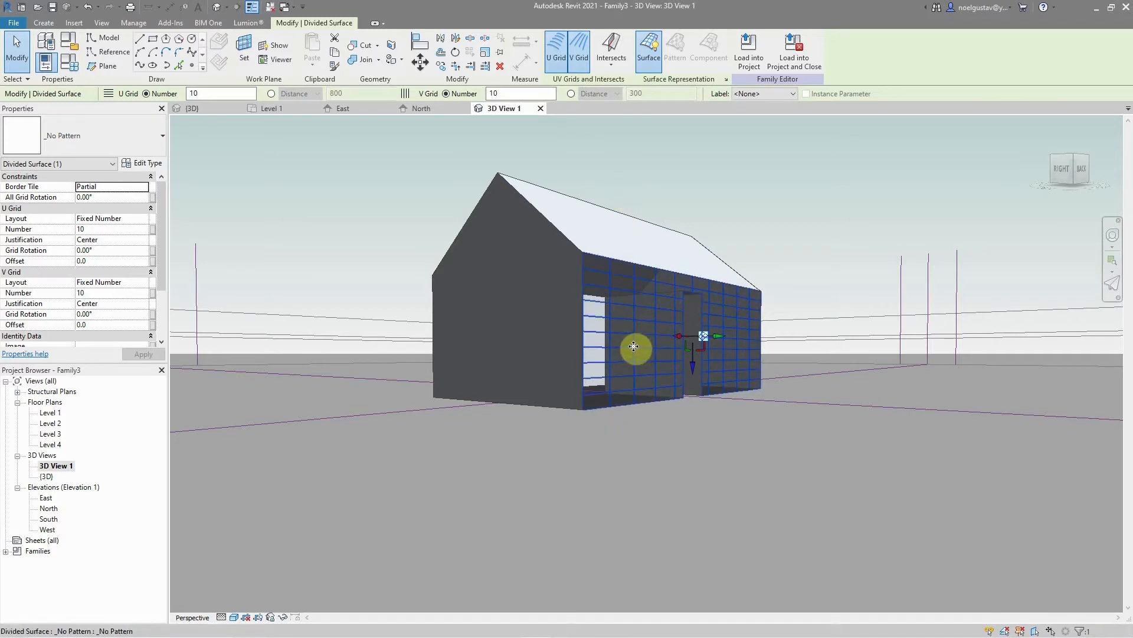
pyautogui.doubleClick(214, 95)
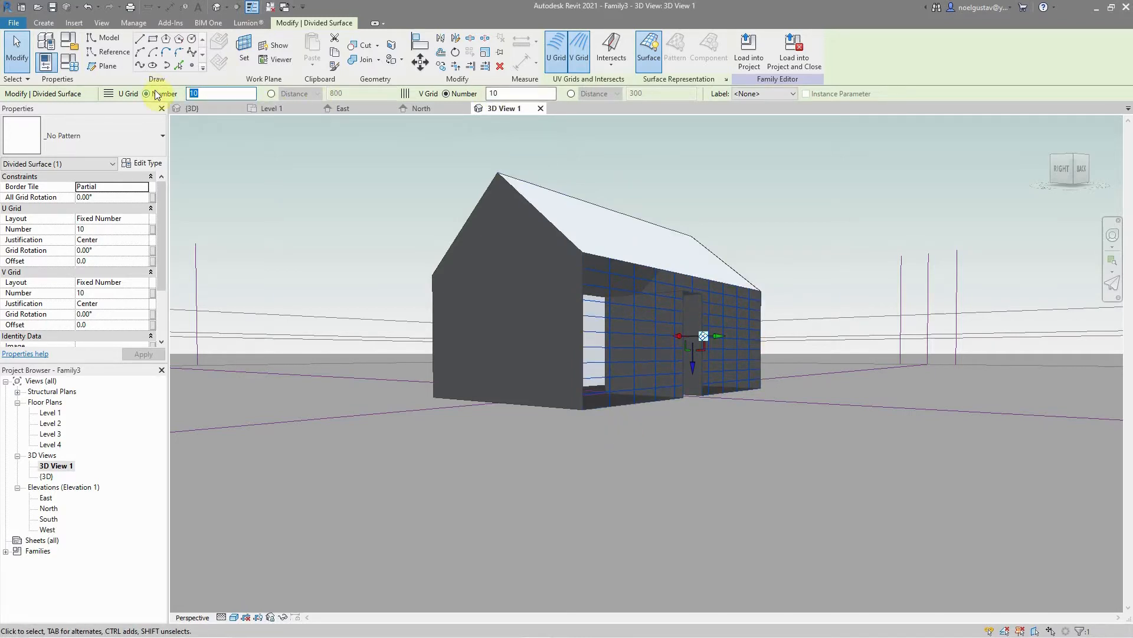
pyautogui.write('1')
pyautogui.click(537, 94)
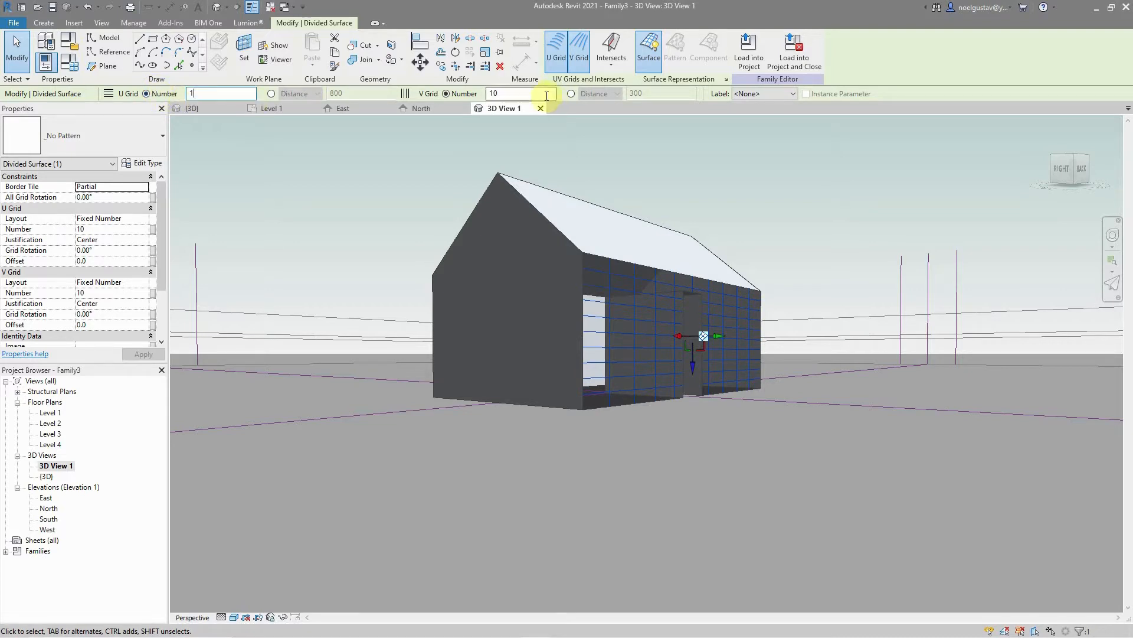
pyautogui.click(354, 187)
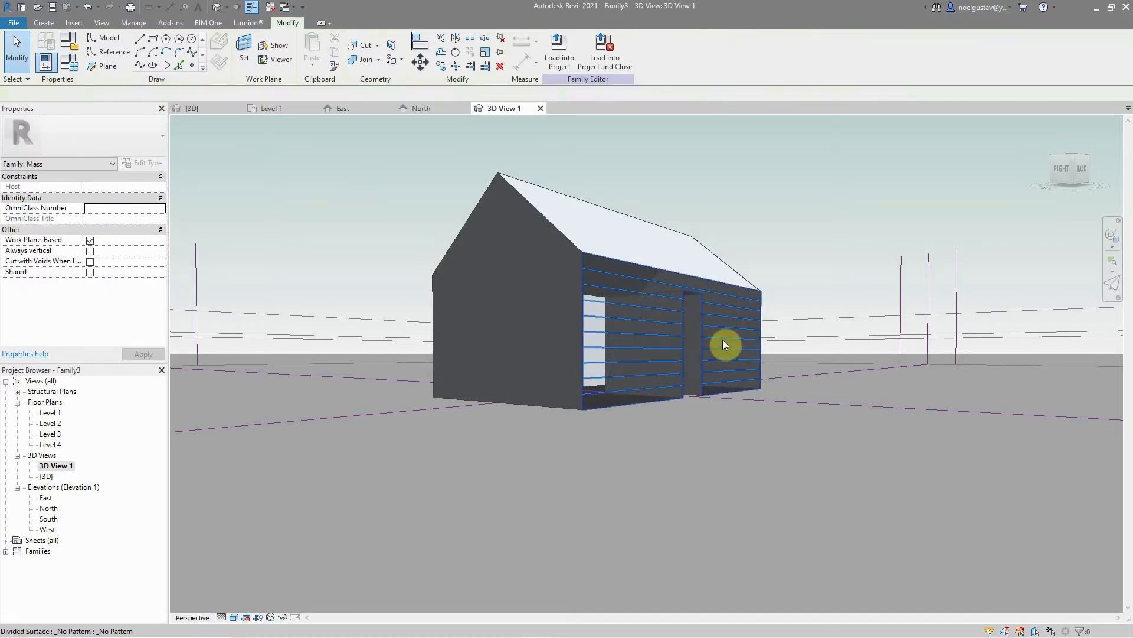
# Step: Set the divided wall's U grid number to 80 and V grid number to 1, and check it in the {3D} view
pyautogui.click(660, 324)
pyautogui.click(205, 92)
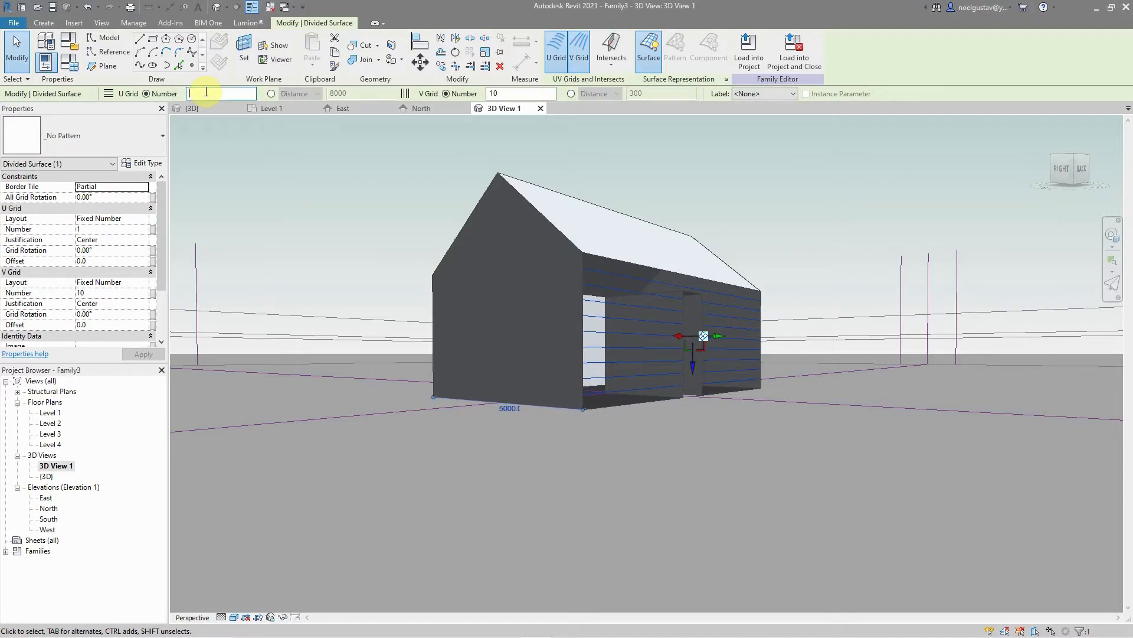
pyautogui.write('80')
pyautogui.doubleClick(498, 93)
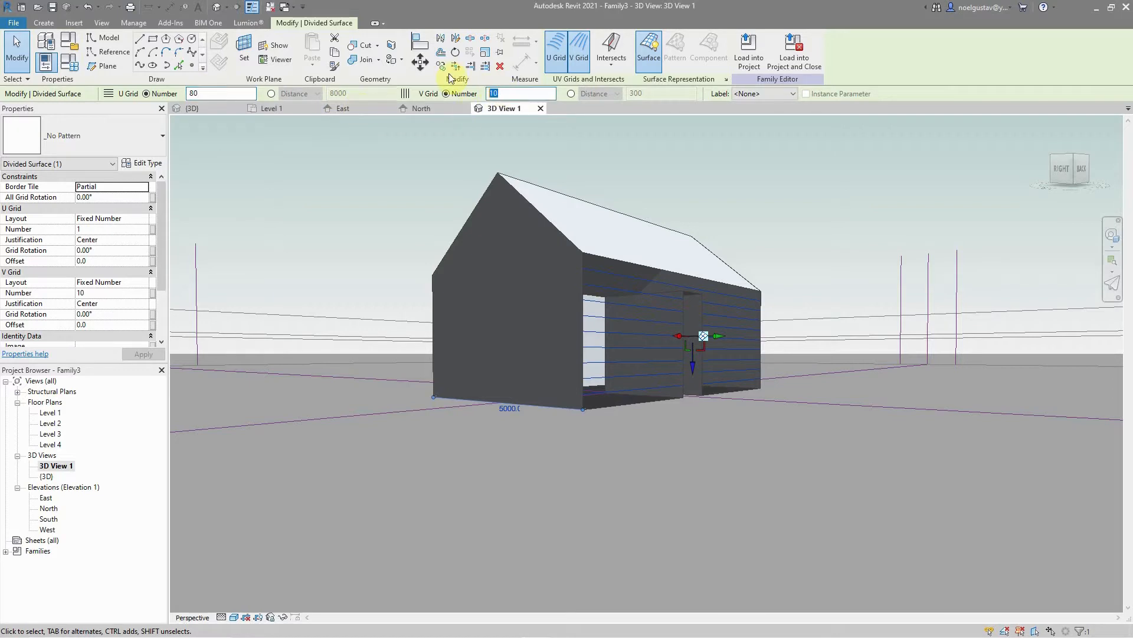
pyautogui.press('Return')
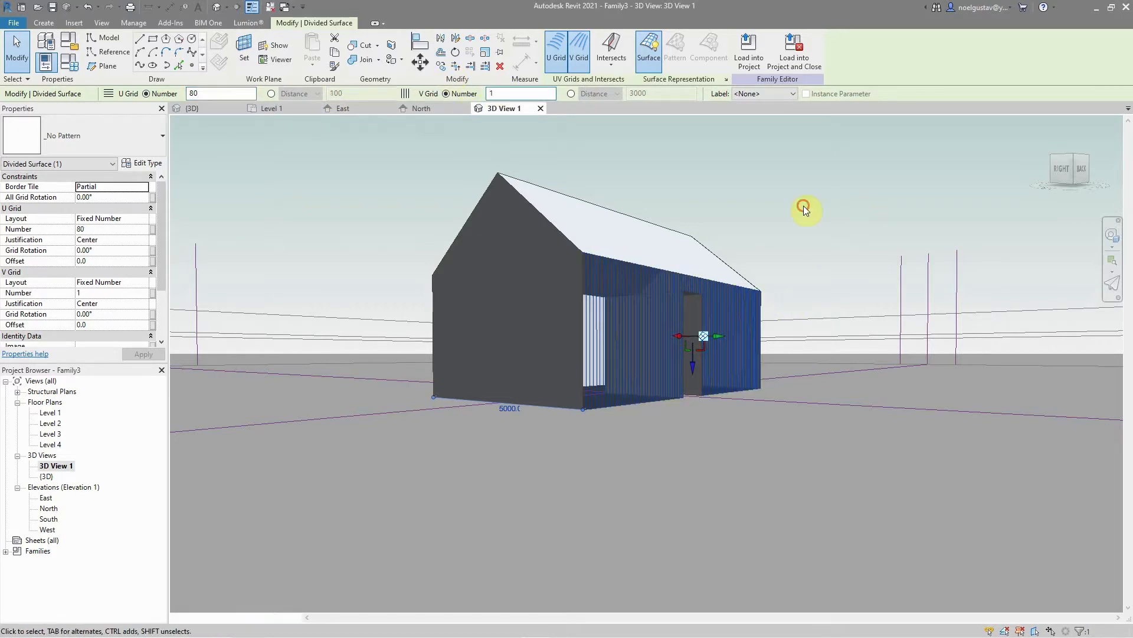
pyautogui.click(803, 205)
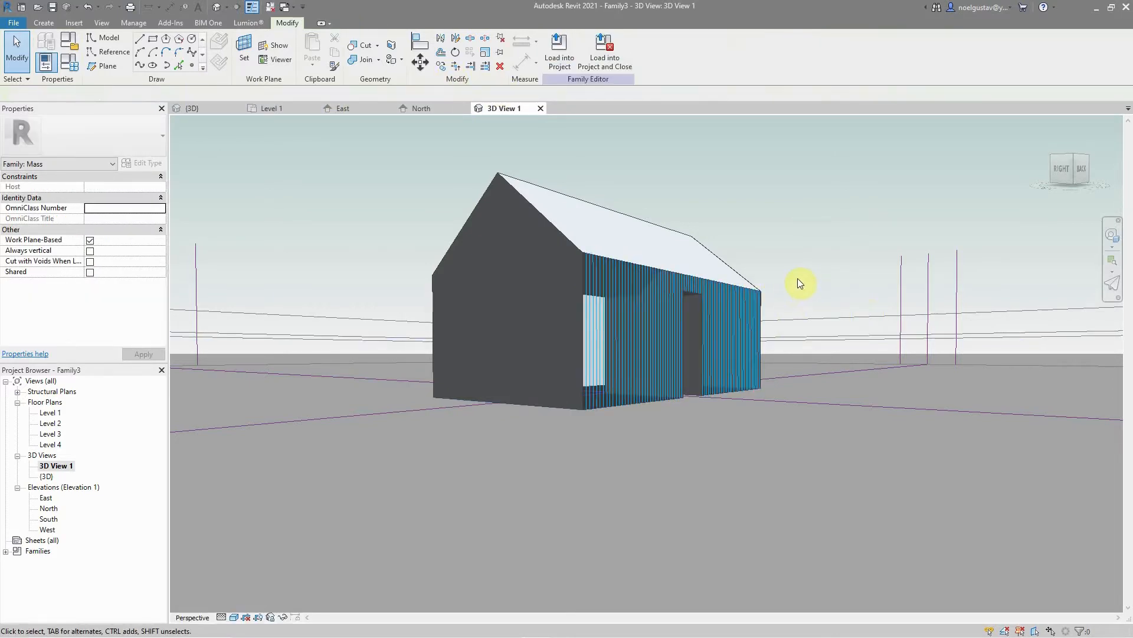
pyautogui.doubleClick(46, 477)
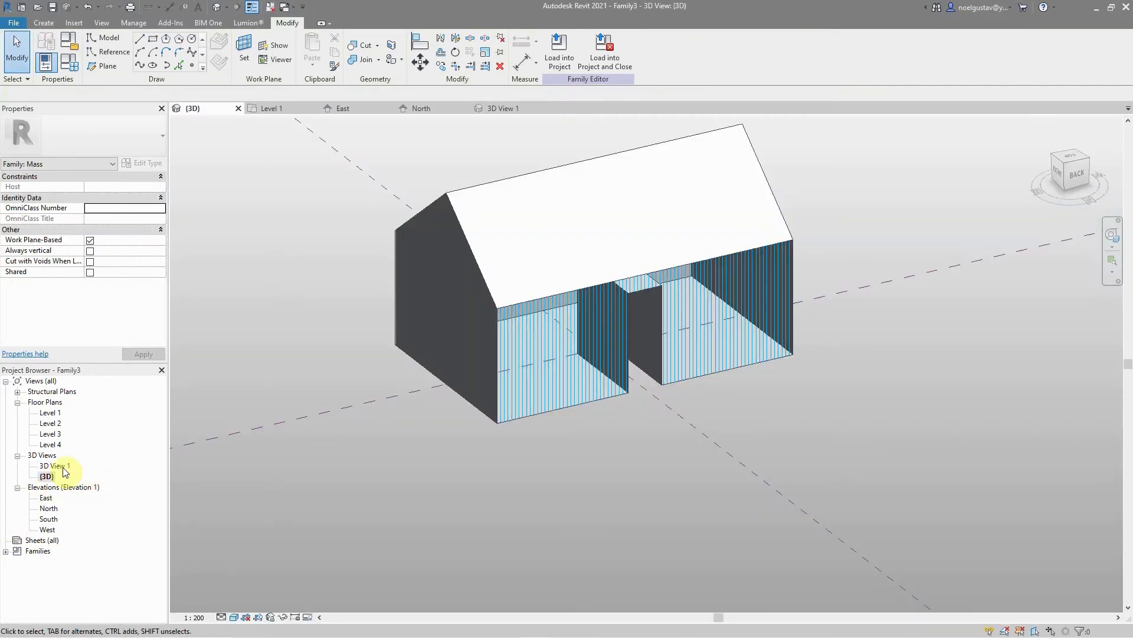
pyautogui.doubleClick(59, 466)
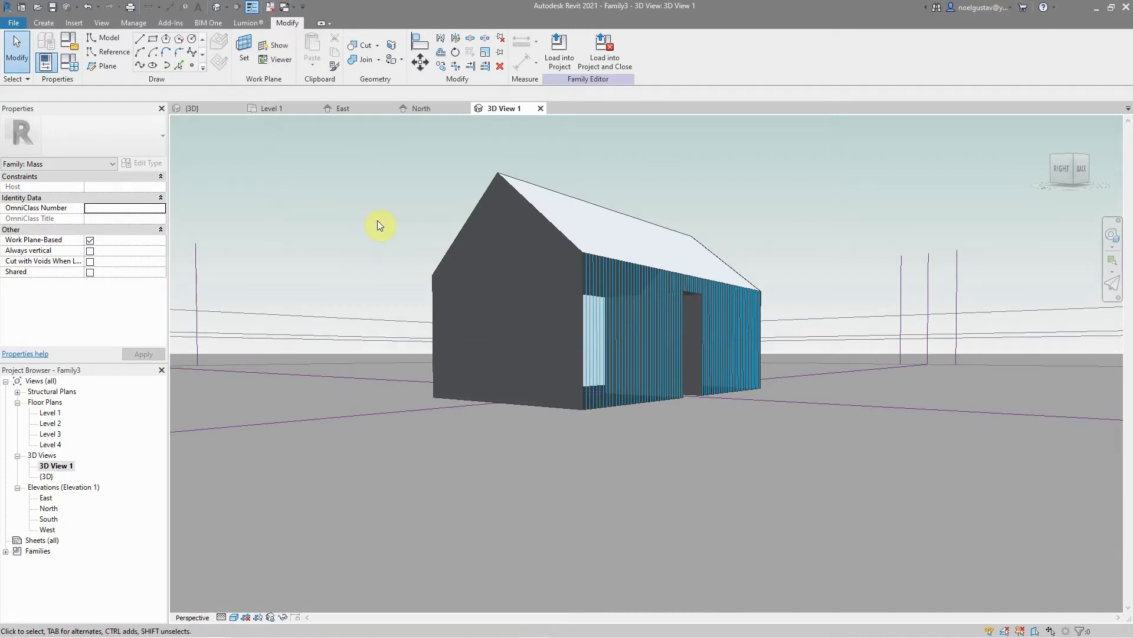
pyautogui.click(373, 322)
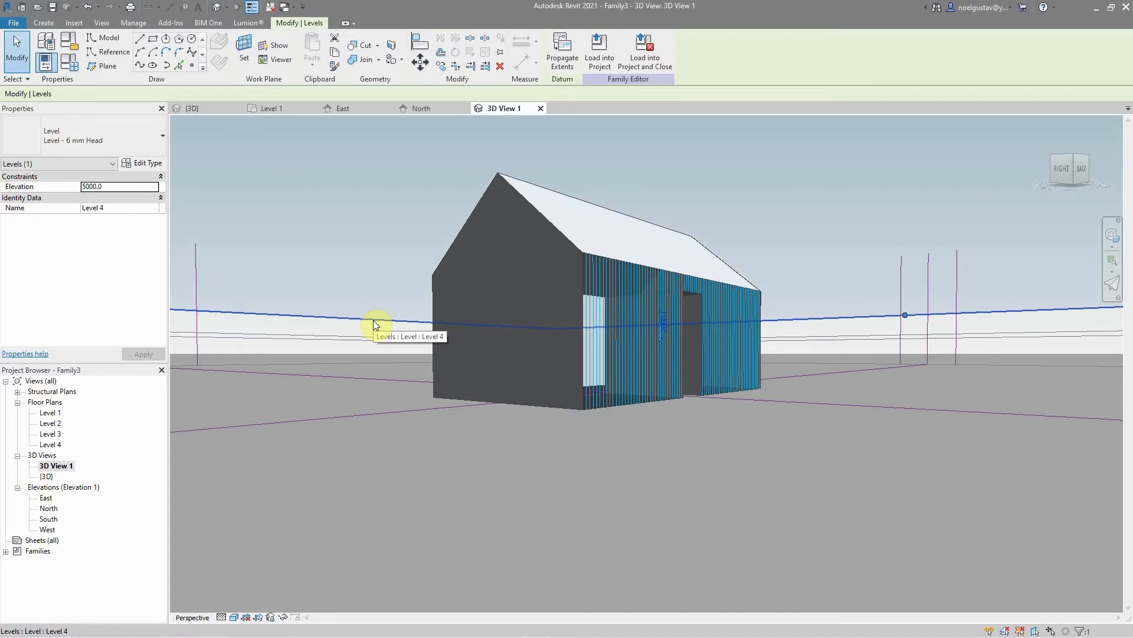
pyautogui.rightClick(373, 320)
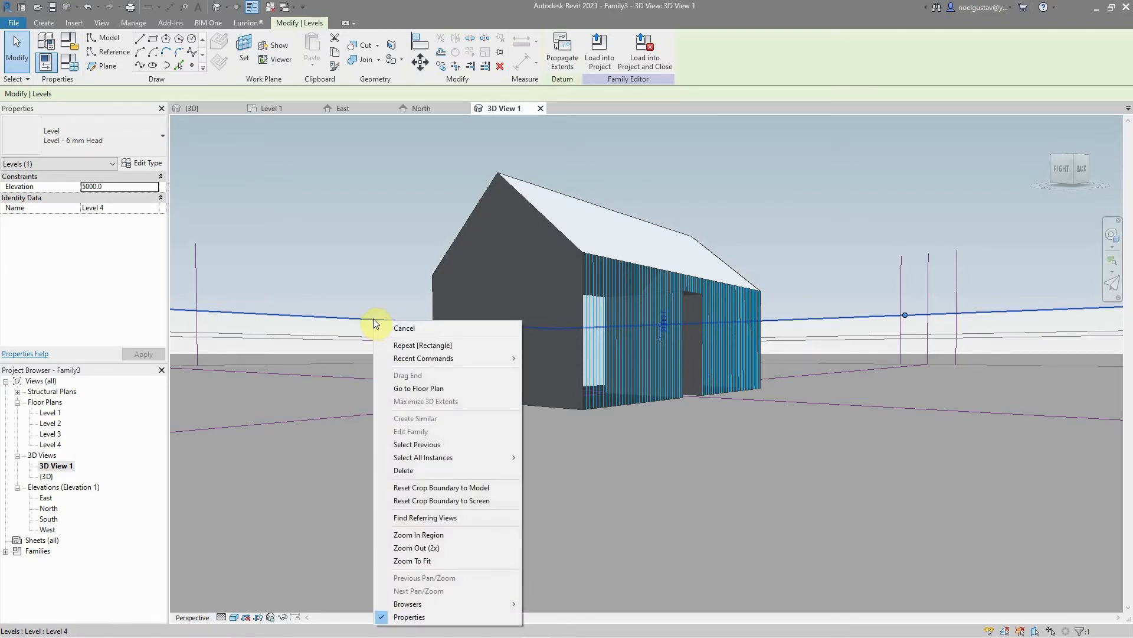
pyautogui.click(351, 323)
pyautogui.click(352, 323)
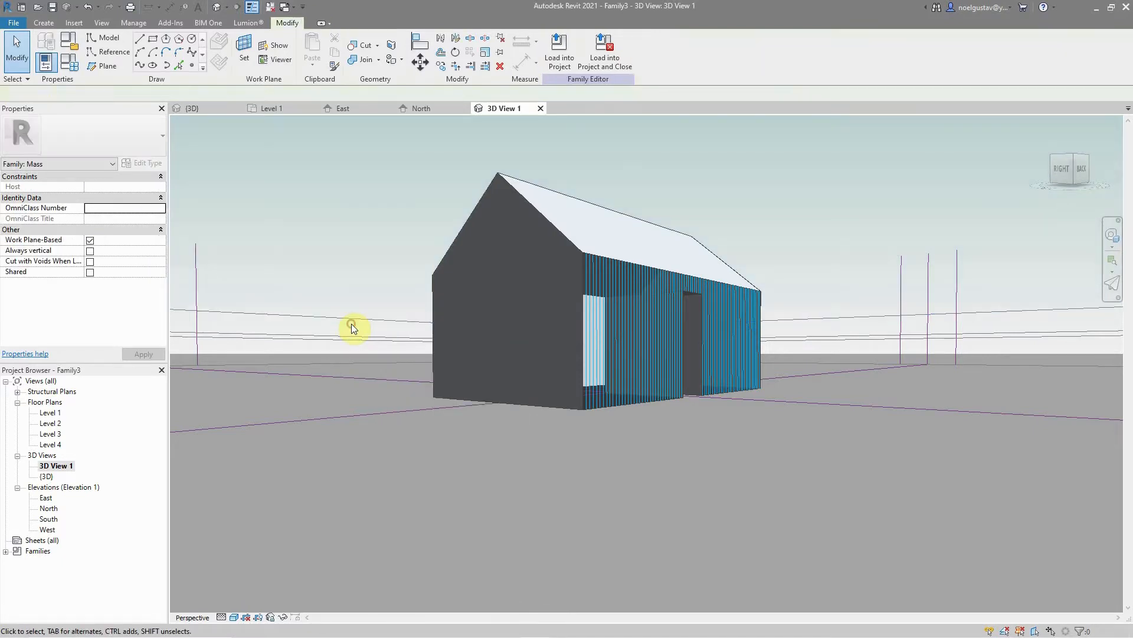
# Step: Hide the Levels and Reference Planes annotation categories in 3D View 1 through its visibility/graphic overrides
pyautogui.press('v')
pyautogui.press('v')
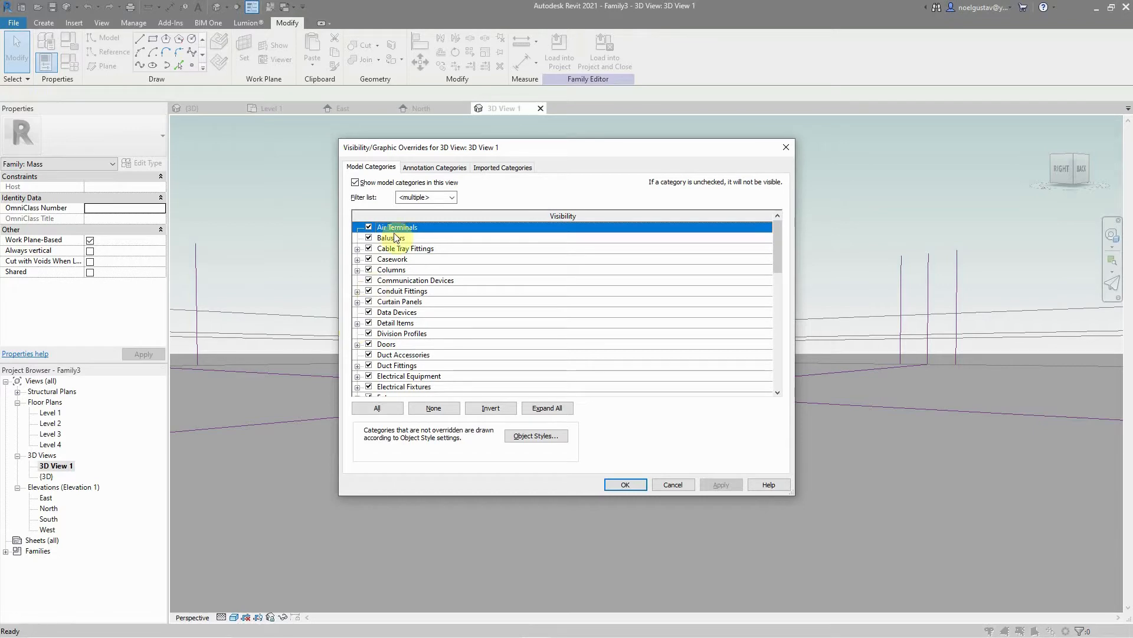
pyautogui.click(420, 170)
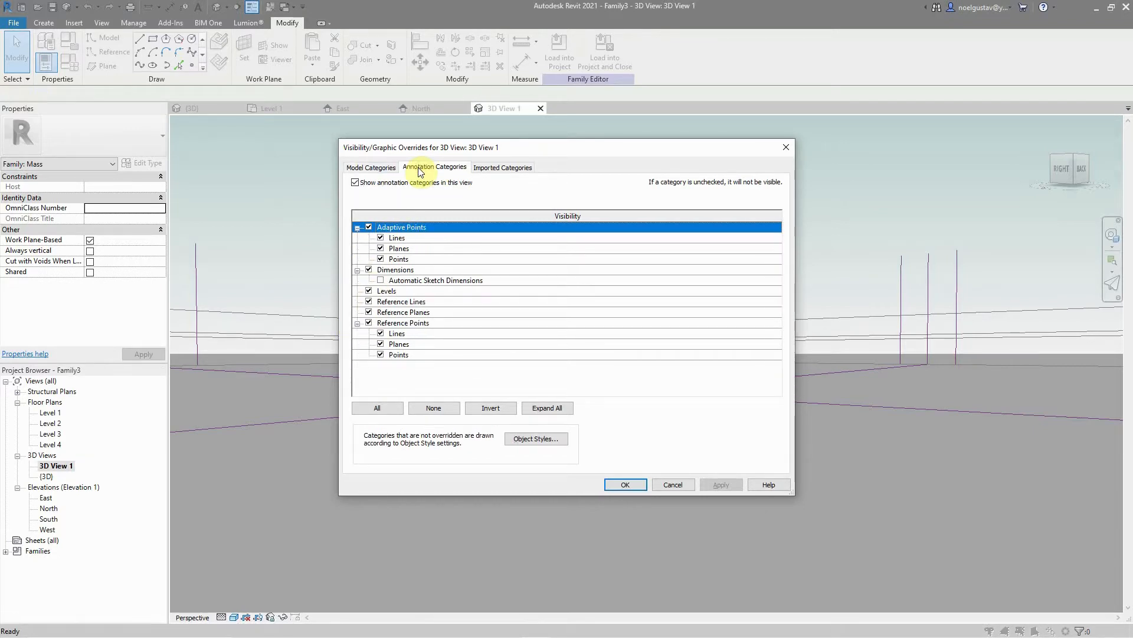
pyautogui.click(369, 292)
pyautogui.click(369, 312)
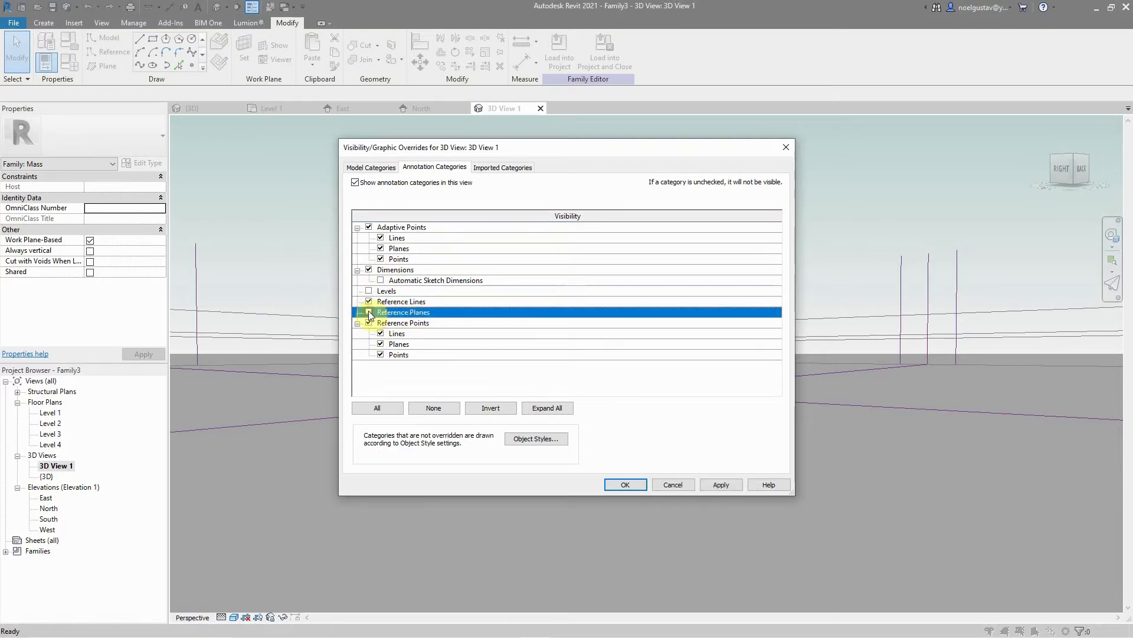
pyautogui.click(720, 484)
pyautogui.click(641, 485)
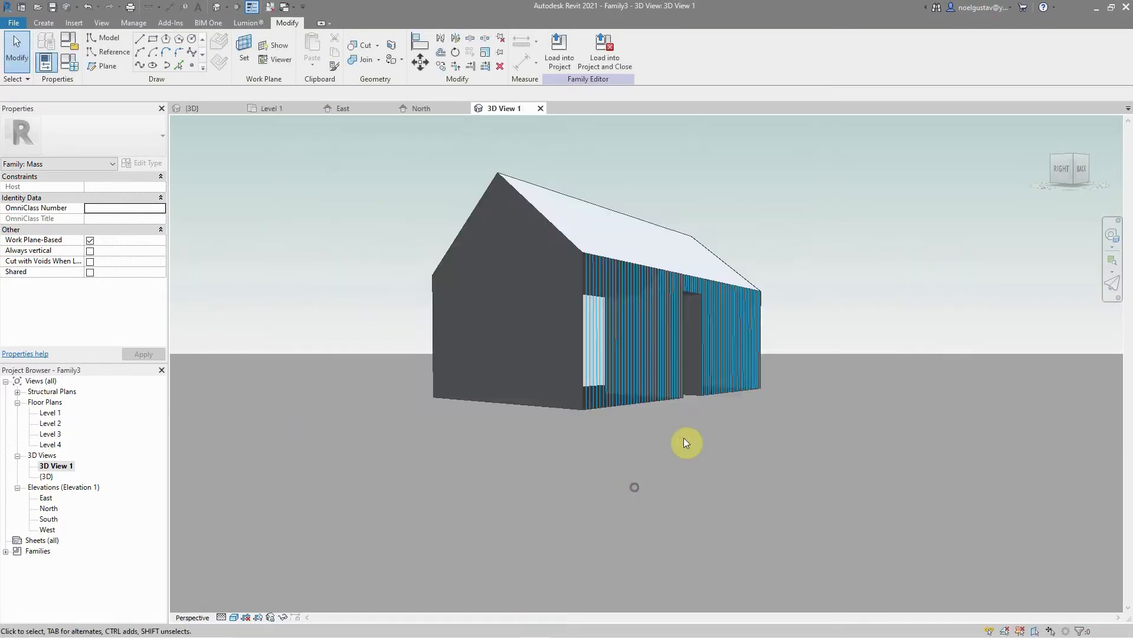
# Step: Show the divided door wall in the {3D} view and open its Surface Representation settings
pyautogui.doubleClick(46, 477)
pyautogui.scroll(-3, 662, 338)
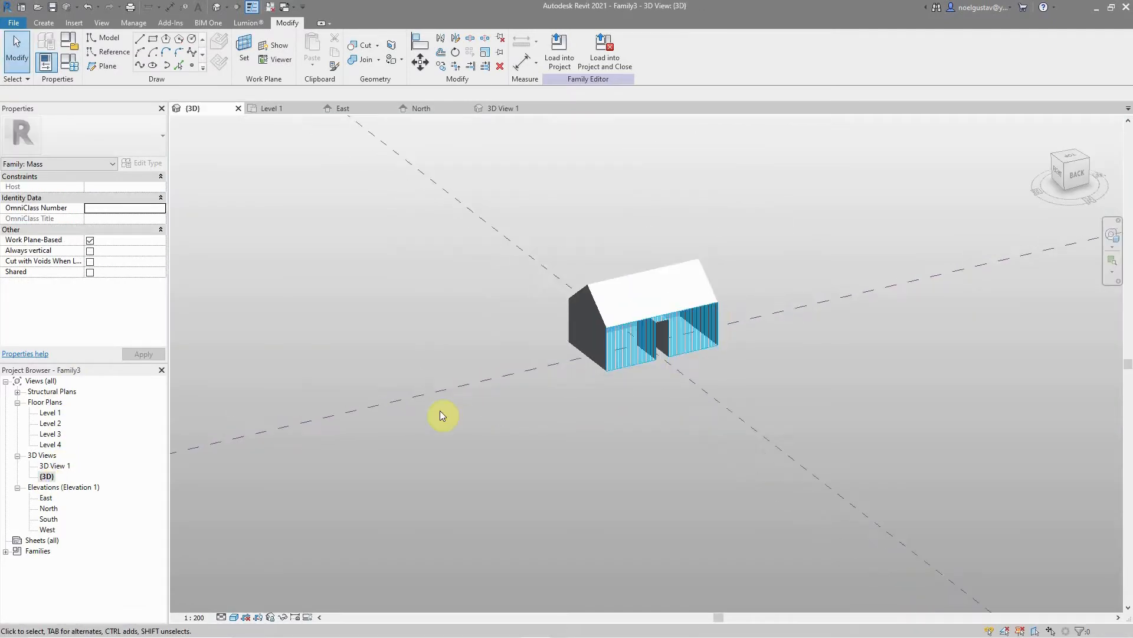
pyautogui.scroll(4, 691, 348)
pyautogui.scroll(-2, 663, 331)
pyautogui.scroll(1, 720, 321)
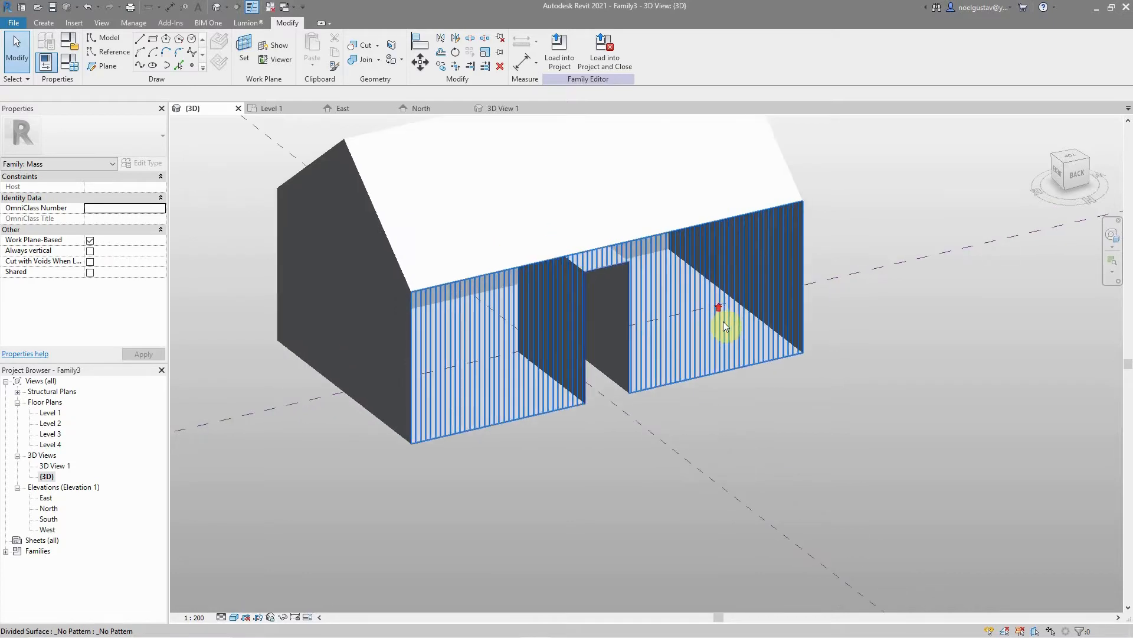
pyautogui.scroll(2, 466, 422)
pyautogui.scroll(-3, 501, 444)
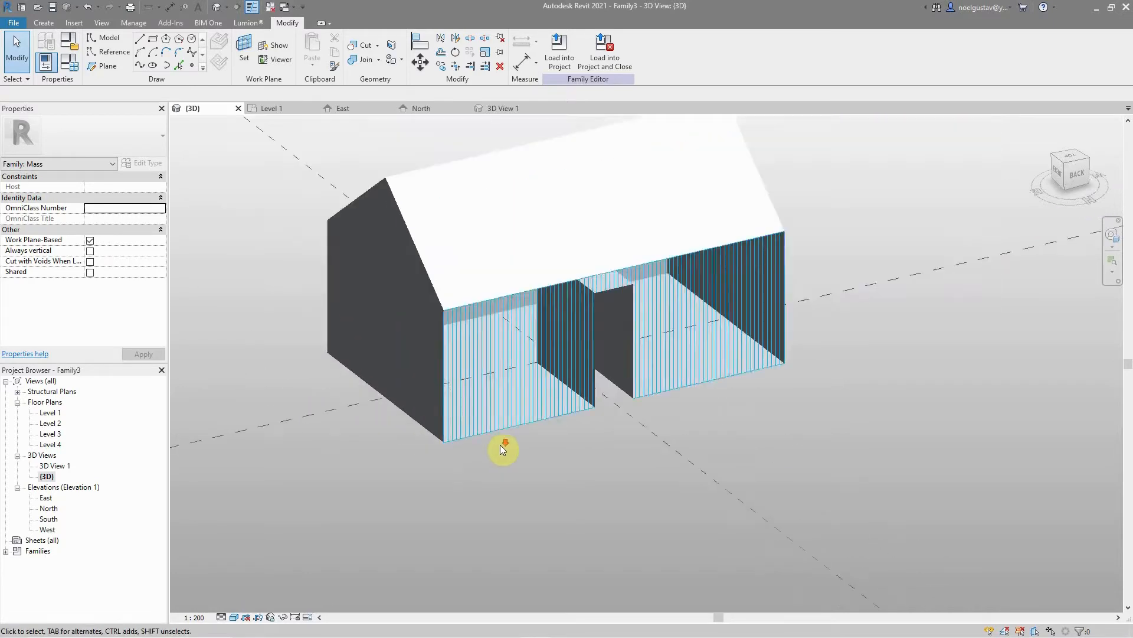
pyautogui.click(489, 409)
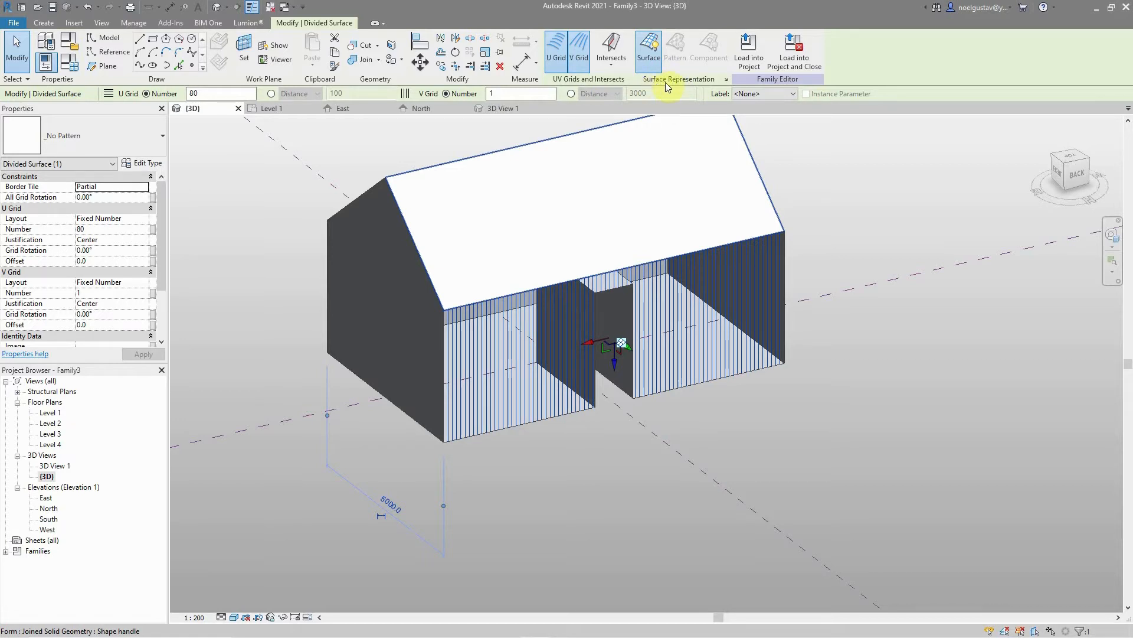
pyautogui.click(727, 80)
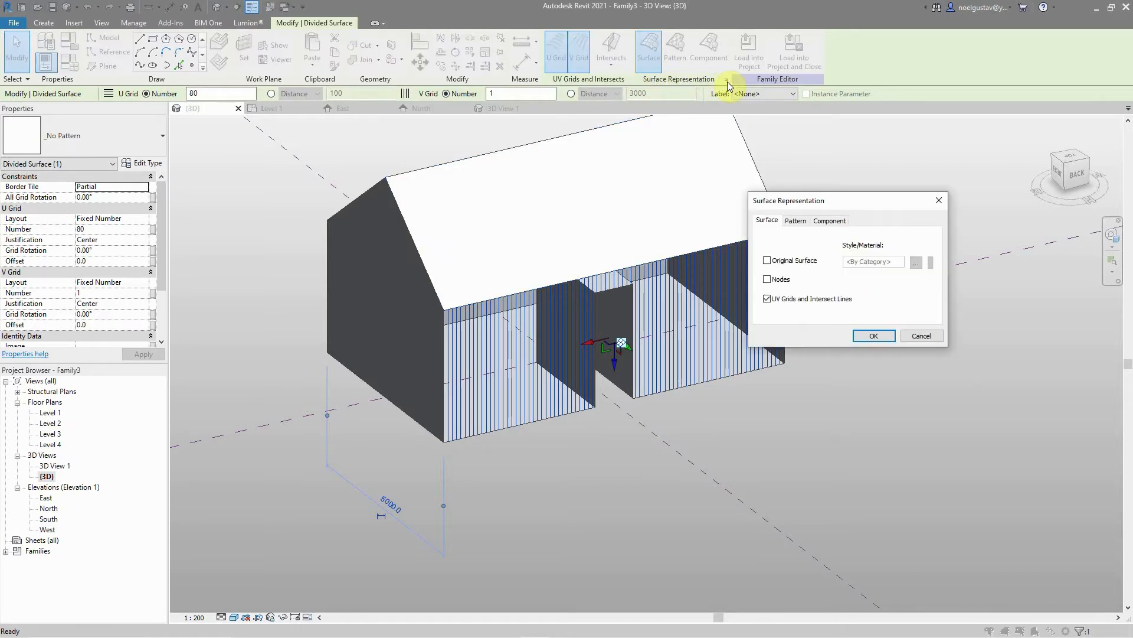
pyautogui.moveTo(807, 204); pyautogui.dragTo(716, 178)
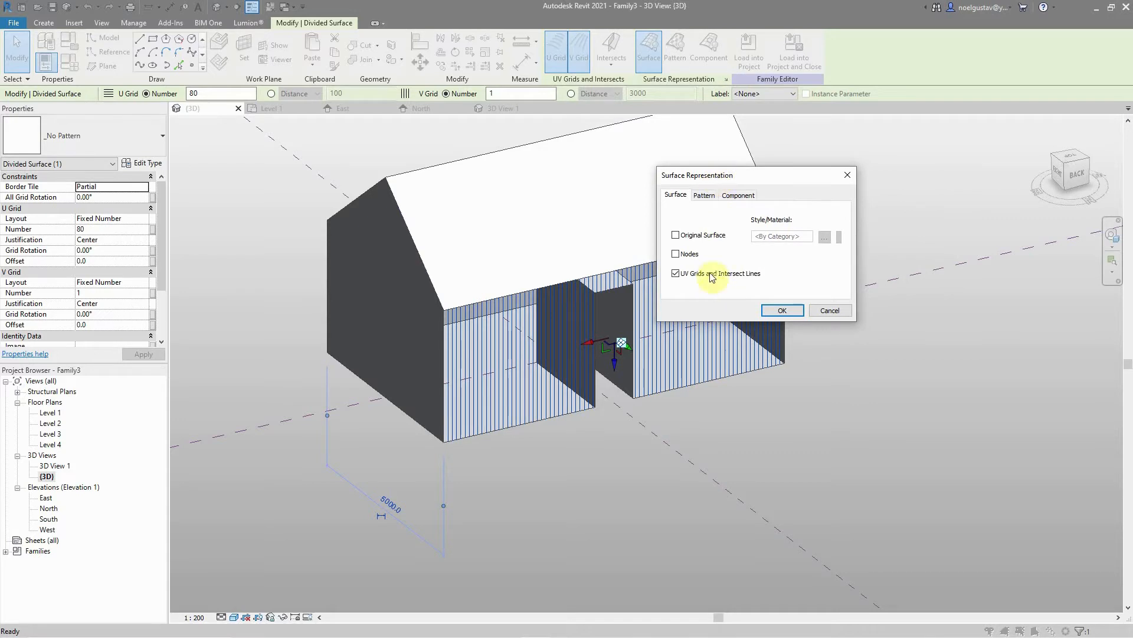
# Step: Examine the Surface, Pattern and Component options in the divided wall's surface representation settings
pyautogui.click(703, 196)
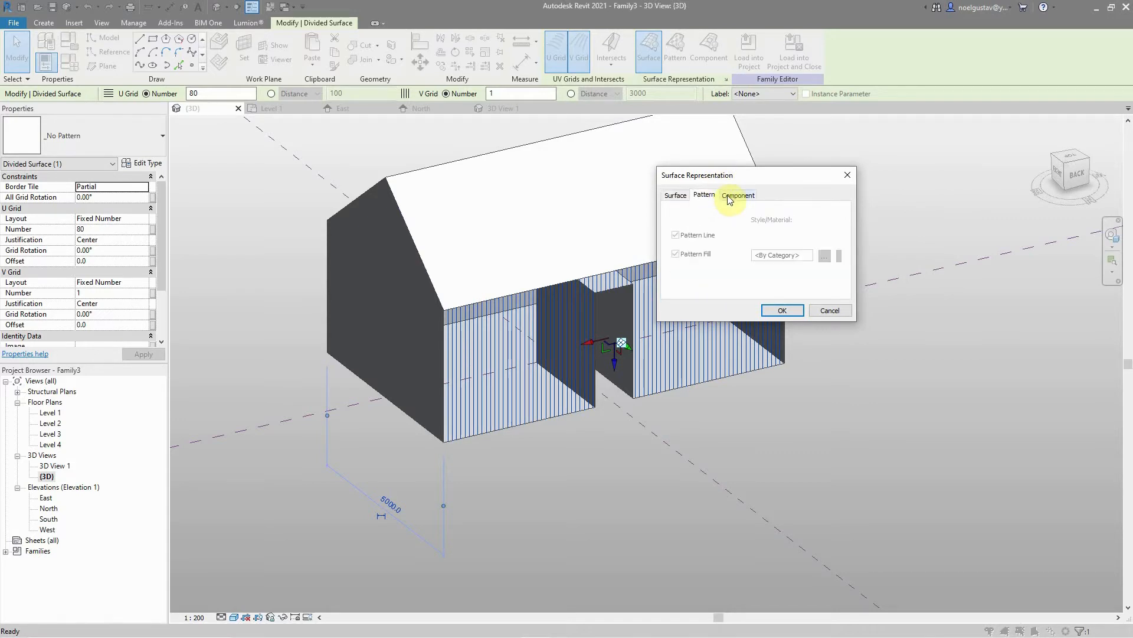
pyautogui.click(731, 195)
pyautogui.click(709, 198)
pyautogui.click(677, 196)
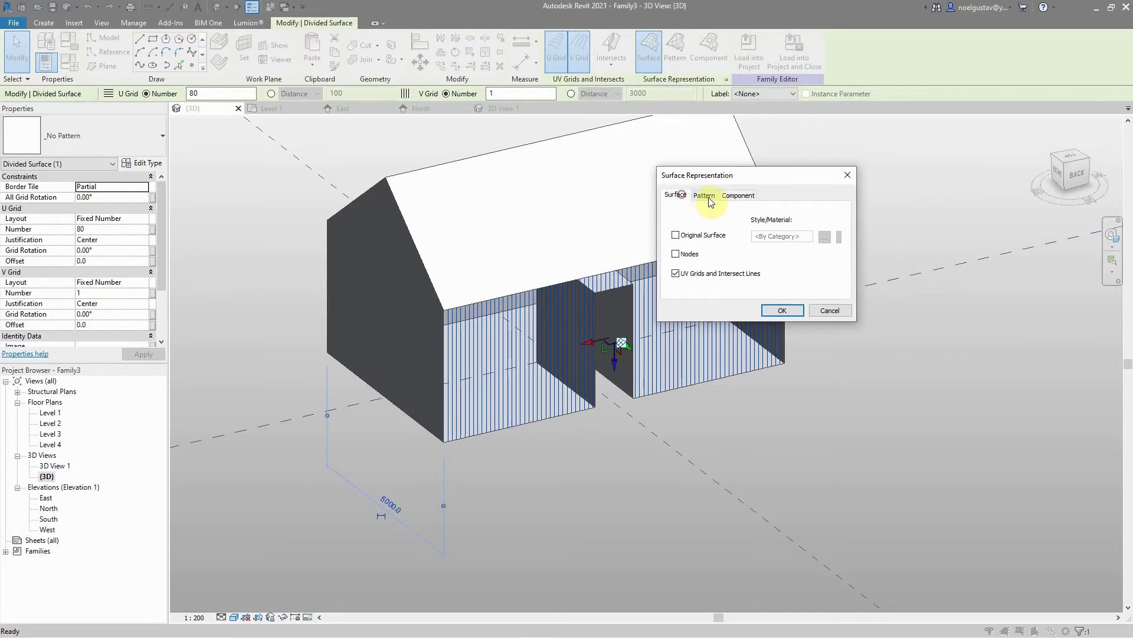
pyautogui.click(705, 195)
pyautogui.click(736, 196)
pyautogui.click(706, 196)
pyautogui.click(676, 195)
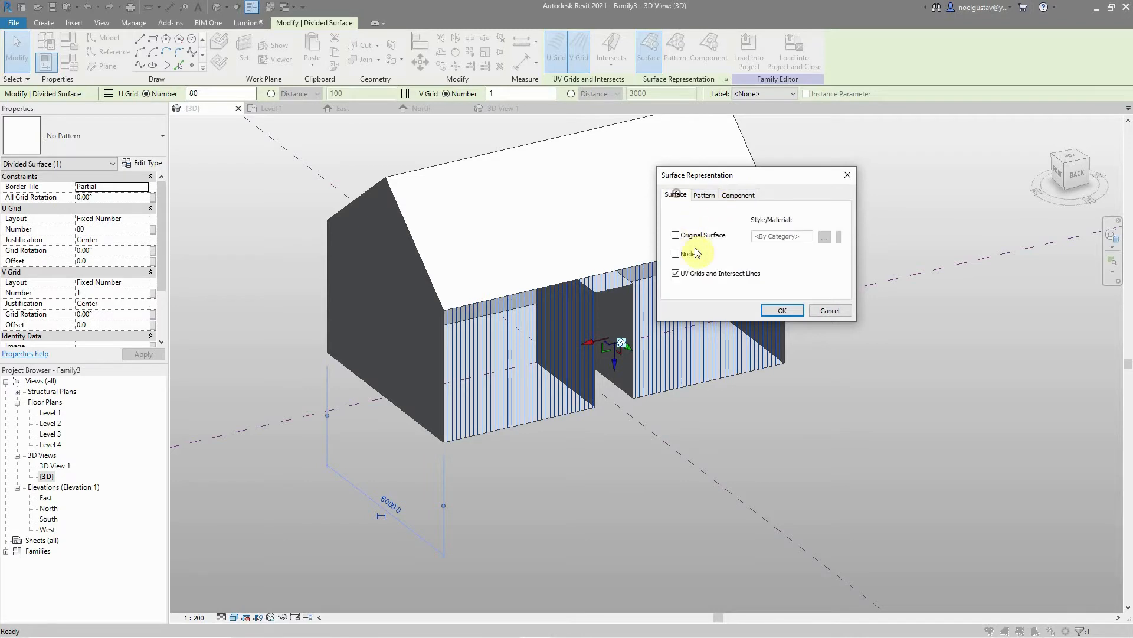
# Step: Turn on Nodes in the divided door wall's surface representation and deselect the wall
pyautogui.click(676, 254)
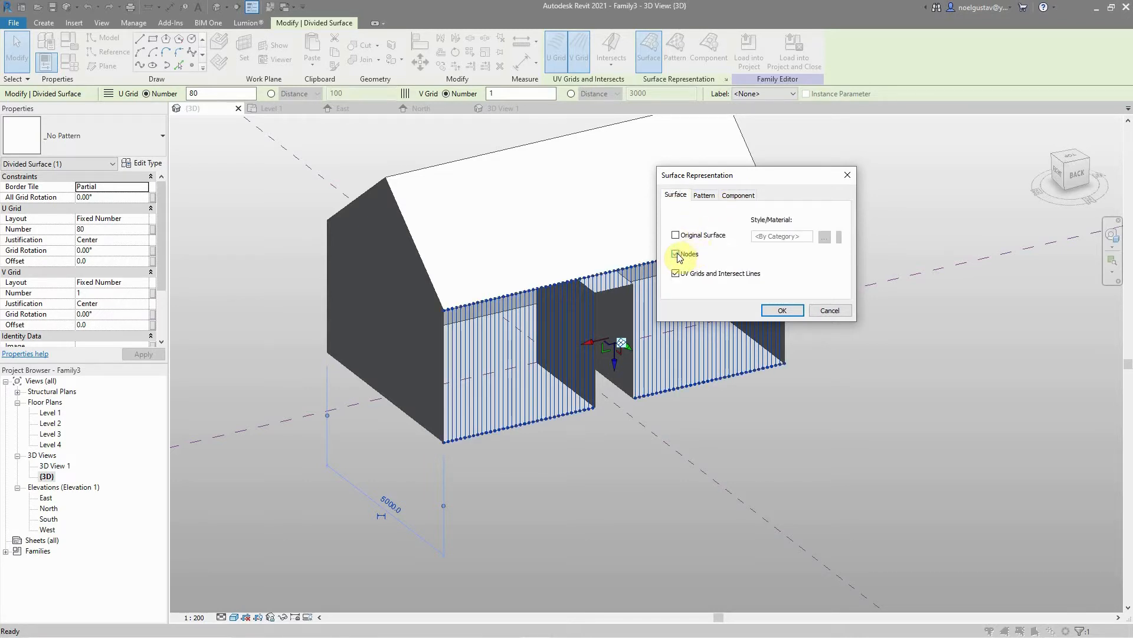
pyautogui.click(773, 311)
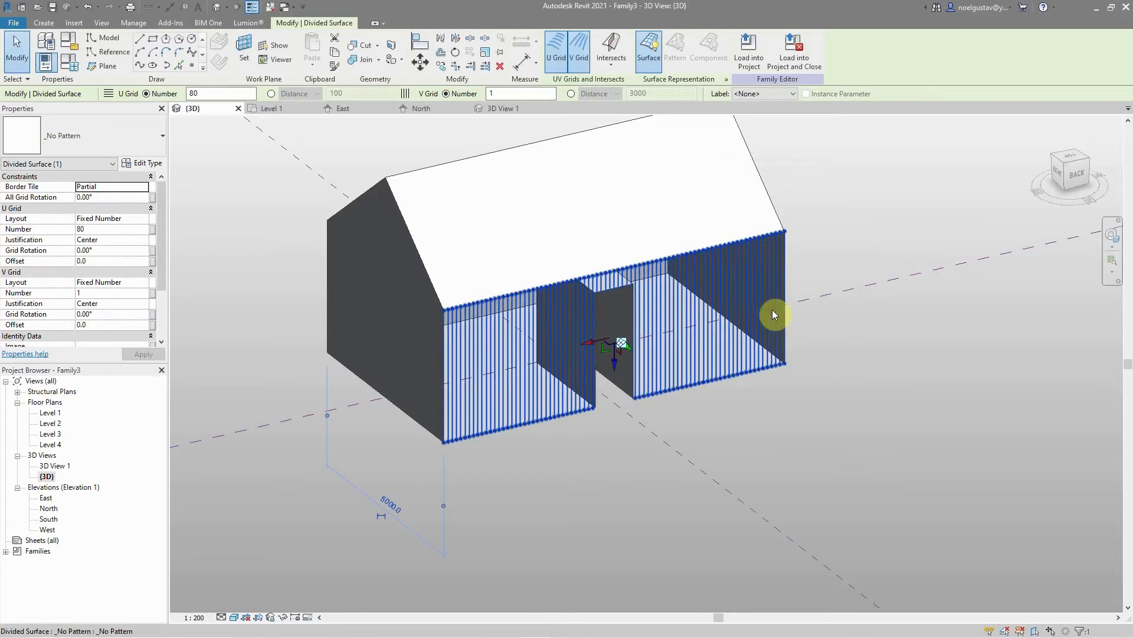
pyautogui.click(824, 336)
# Step: Examine the nodes along the upper and lower edges of the divided door wall
pyautogui.scroll(-2, 516, 367)
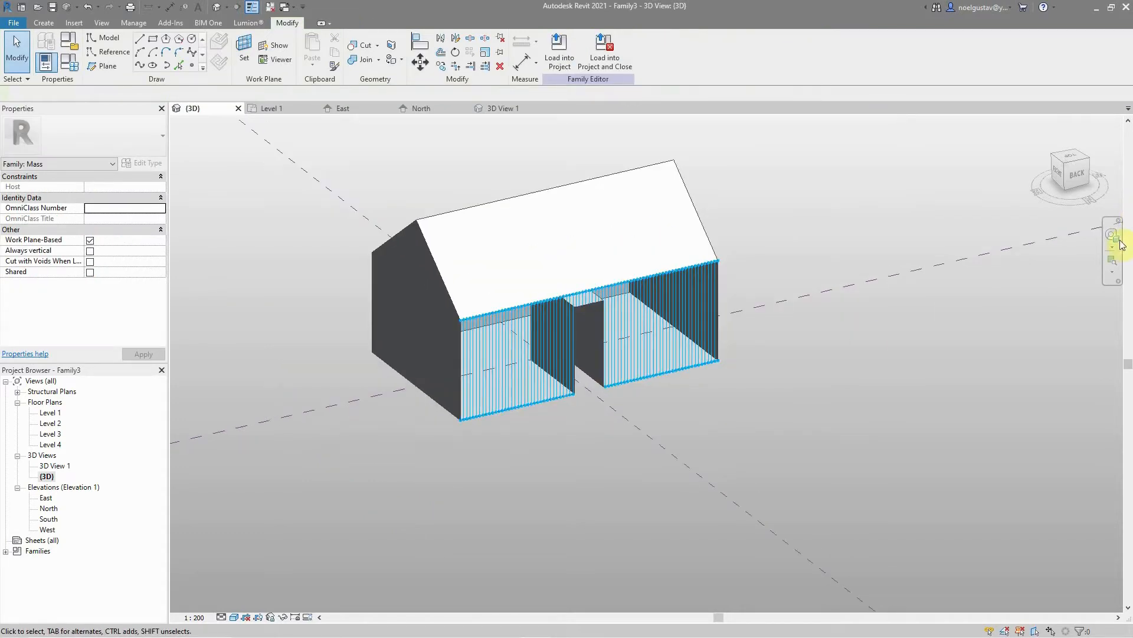
pyautogui.scroll(3, 455, 393)
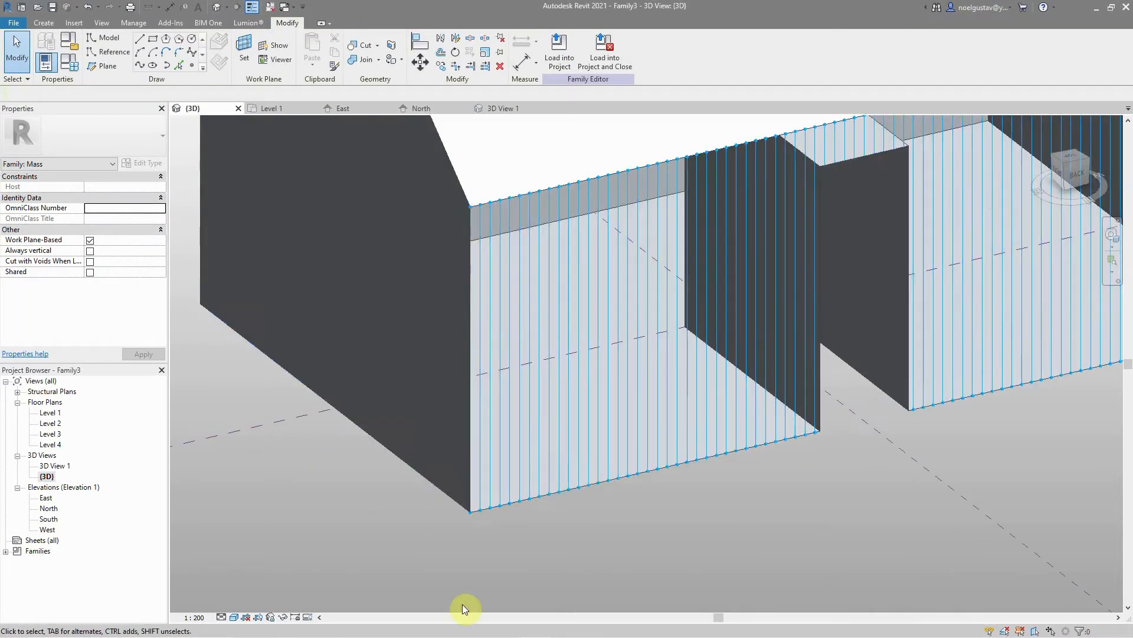
pyautogui.scroll(-2, 473, 465)
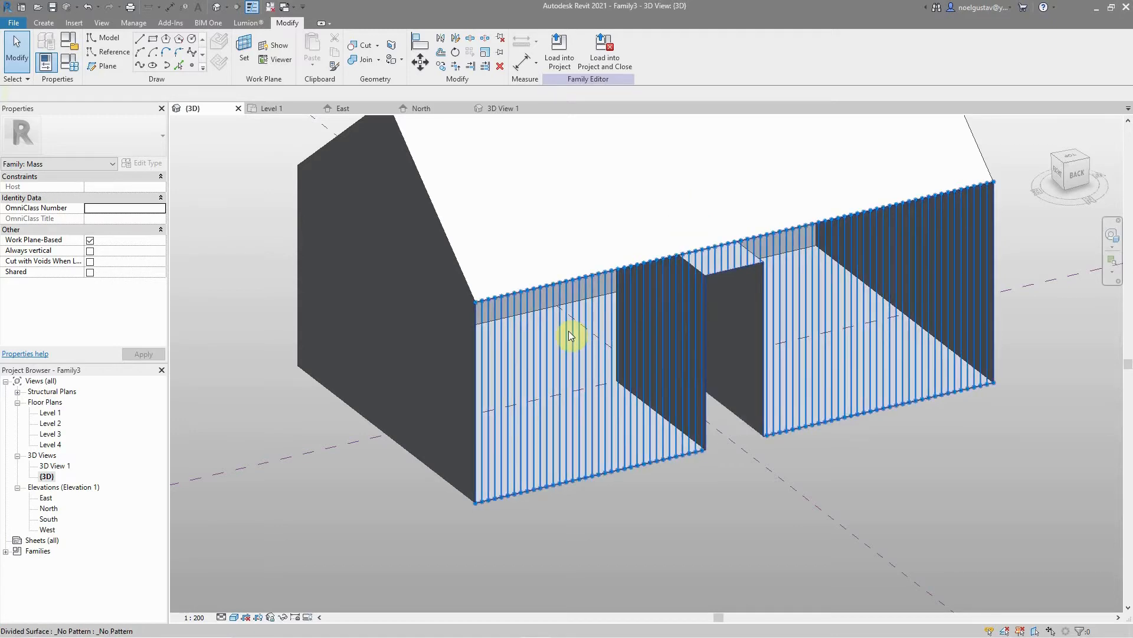
pyautogui.scroll(2, 540, 337)
pyautogui.scroll(-4, 528, 369)
pyautogui.scroll(2, 501, 435)
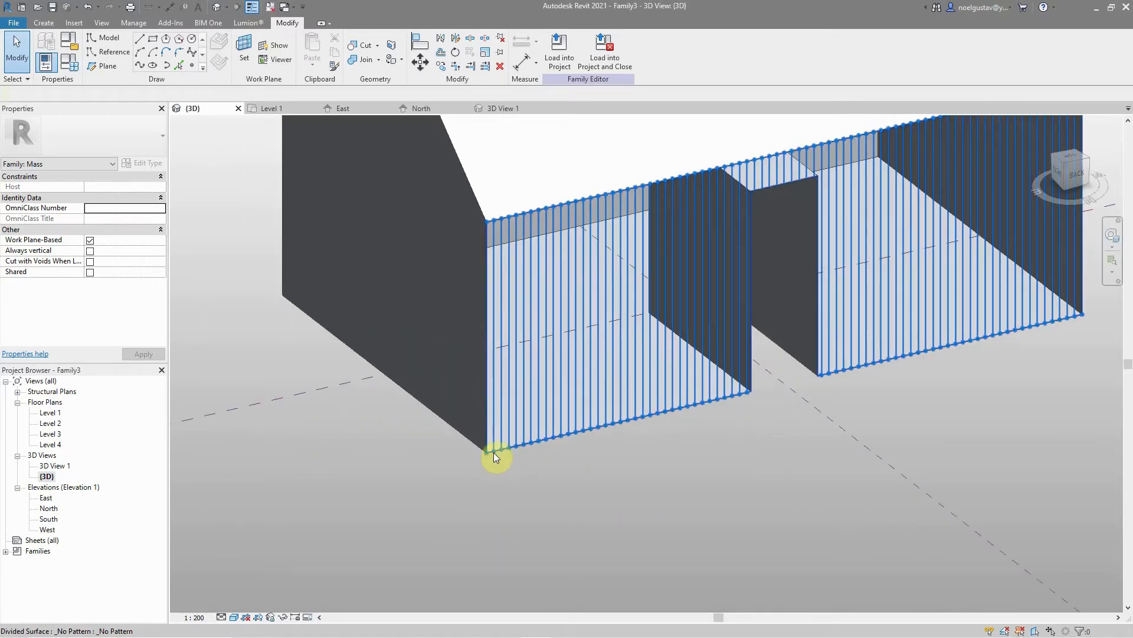
pyautogui.scroll(-2, 487, 454)
pyautogui.scroll(-2, 519, 453)
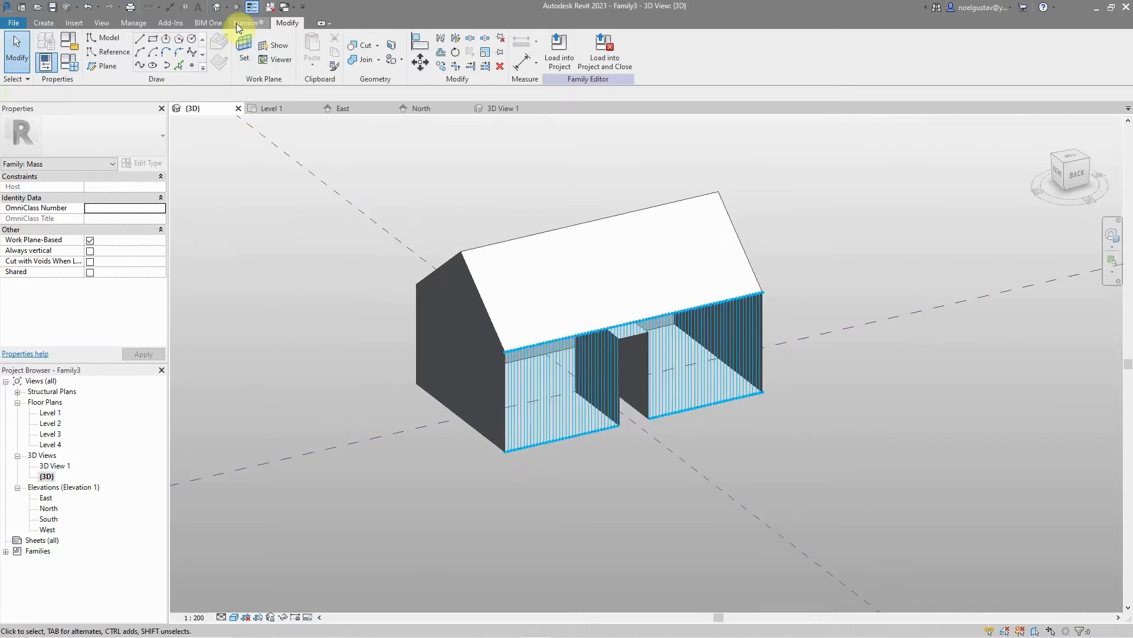
# Step: Create a new family from the Metric Generic Model Adaptive.rft template
pyautogui.click(17, 25)
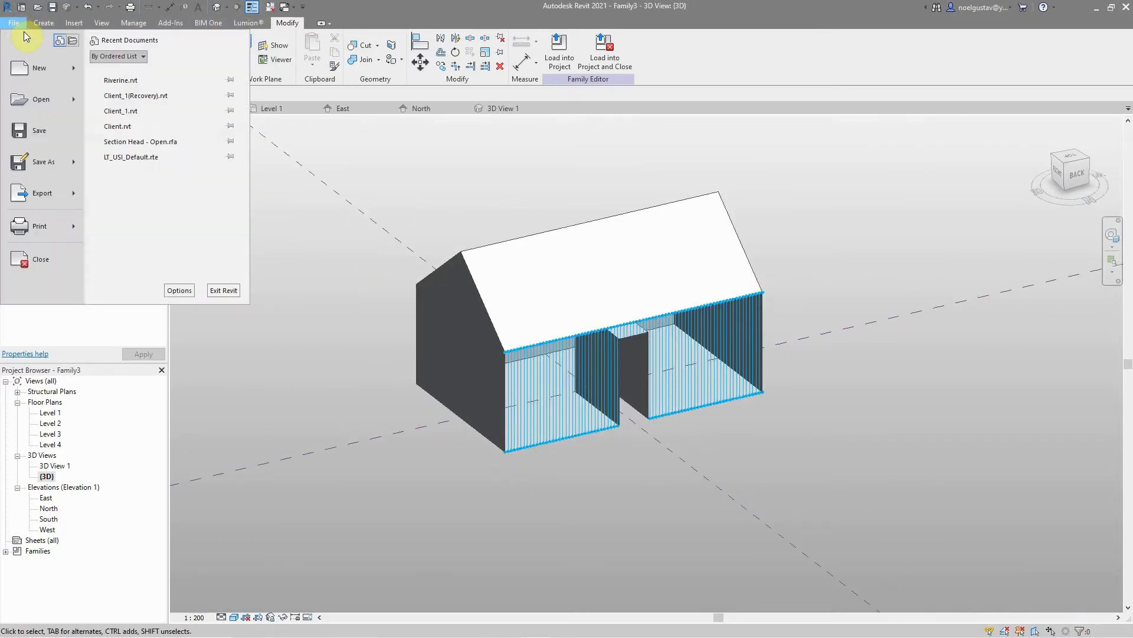
pyautogui.click(80, 71)
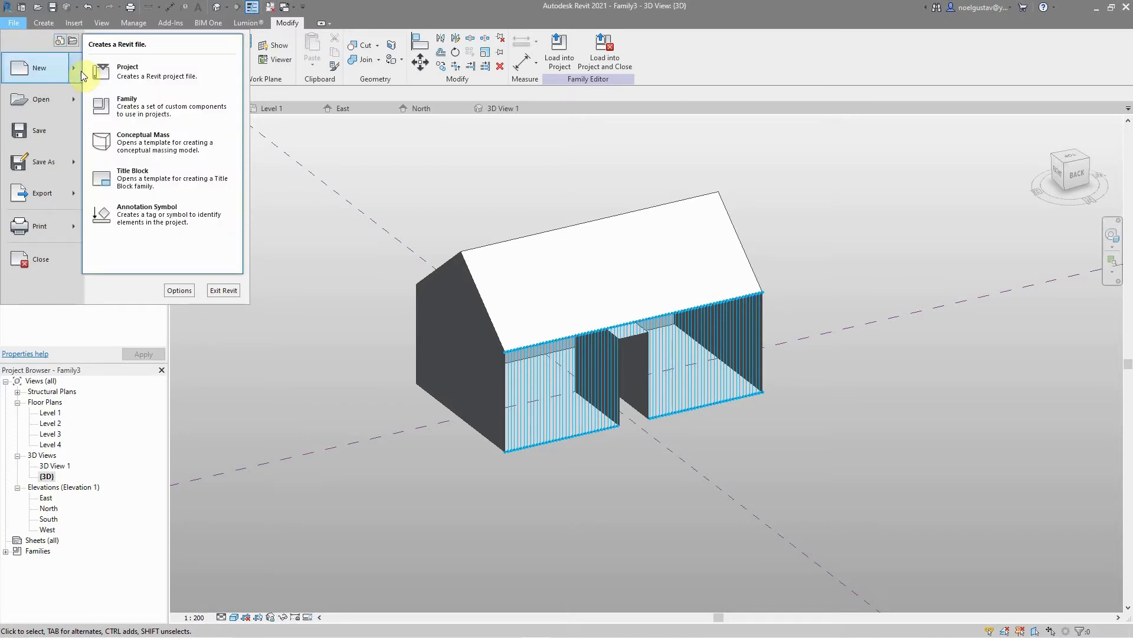
pyautogui.click(156, 112)
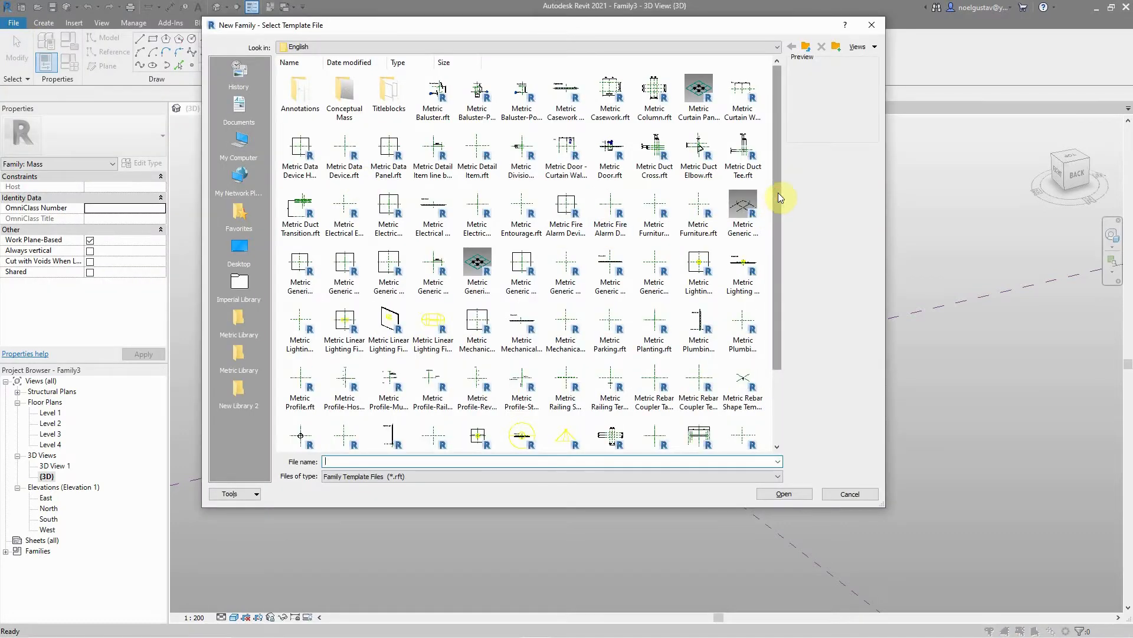
pyautogui.moveTo(778, 193)
pyautogui.mouseDown()
pyautogui.moveTo(782, 255)
pyautogui.moveTo(782, 198)
pyautogui.mouseUp()
pyautogui.click(741, 219)
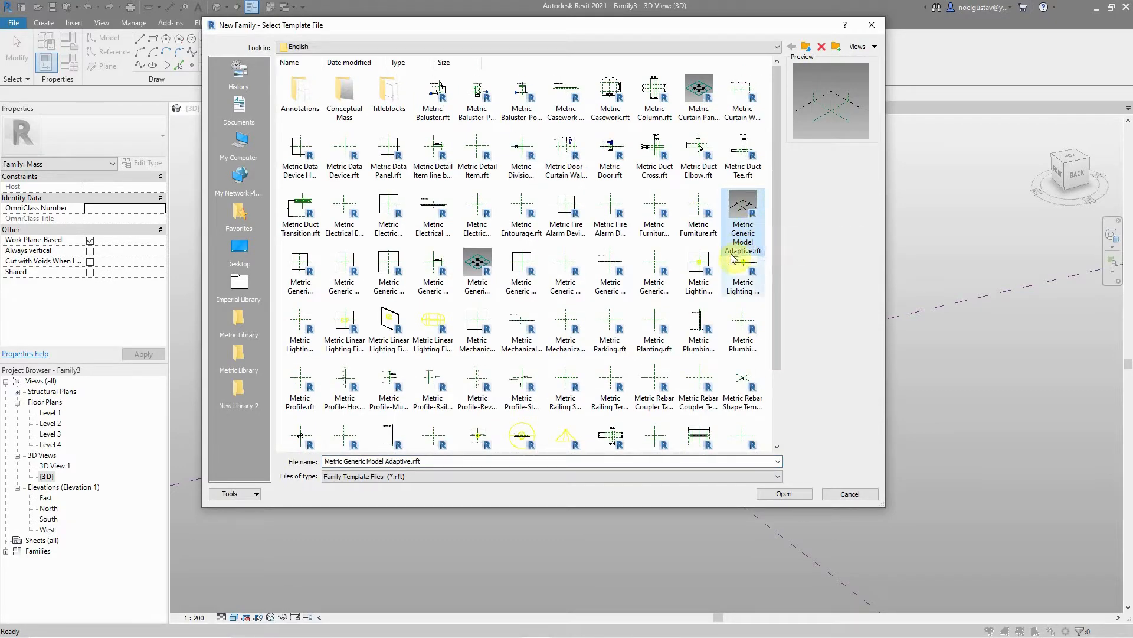
pyautogui.click(804, 496)
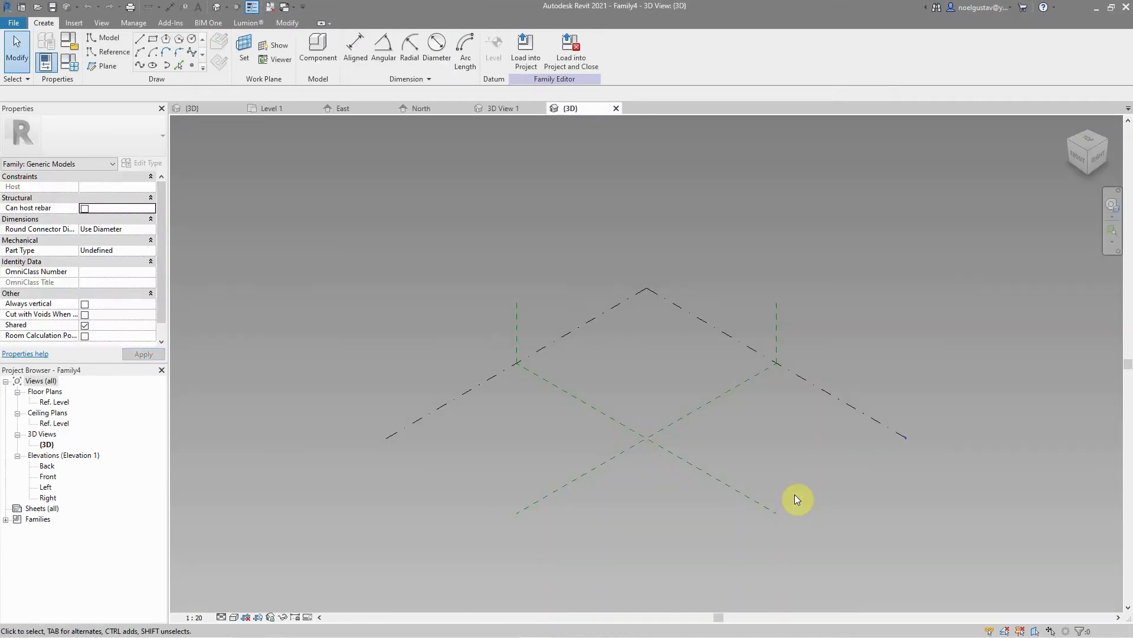
# Step: Open the Ref. Level floor plan of the new adaptive family
pyautogui.scroll(-4, 708, 387)
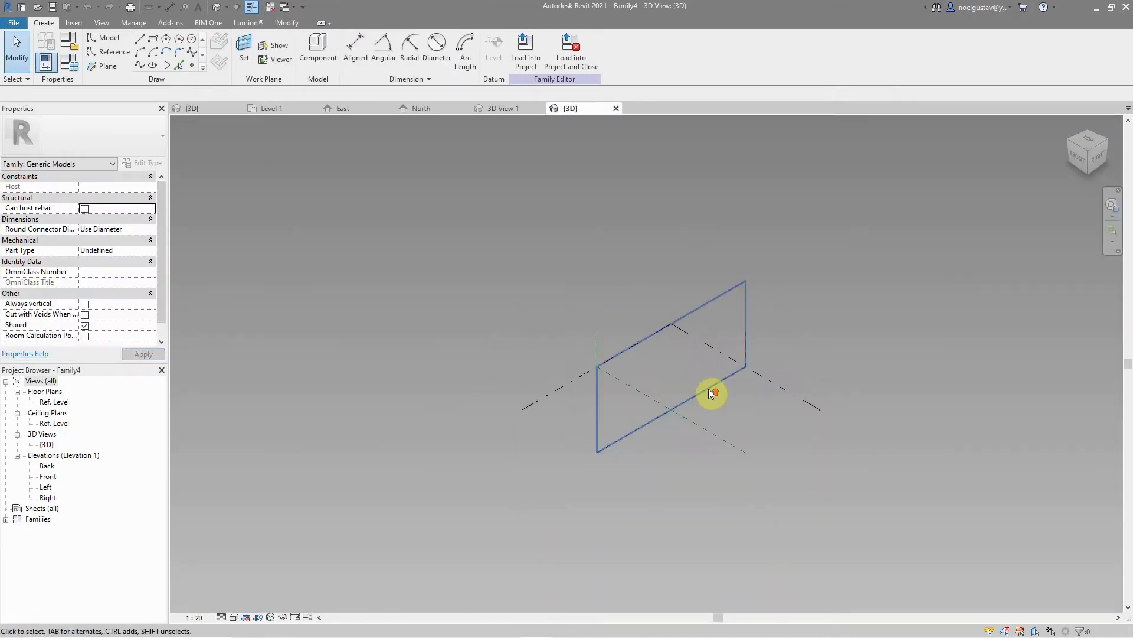
pyautogui.scroll(8, 709, 394)
pyautogui.scroll(-3, 711, 384)
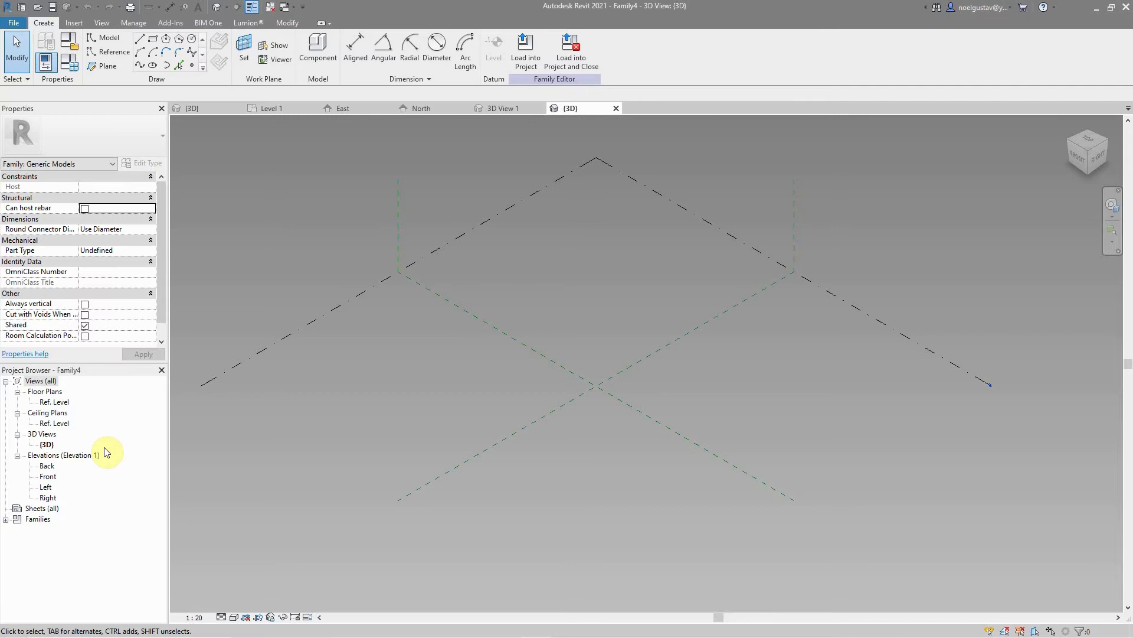
pyautogui.click(65, 423)
pyautogui.click(61, 401)
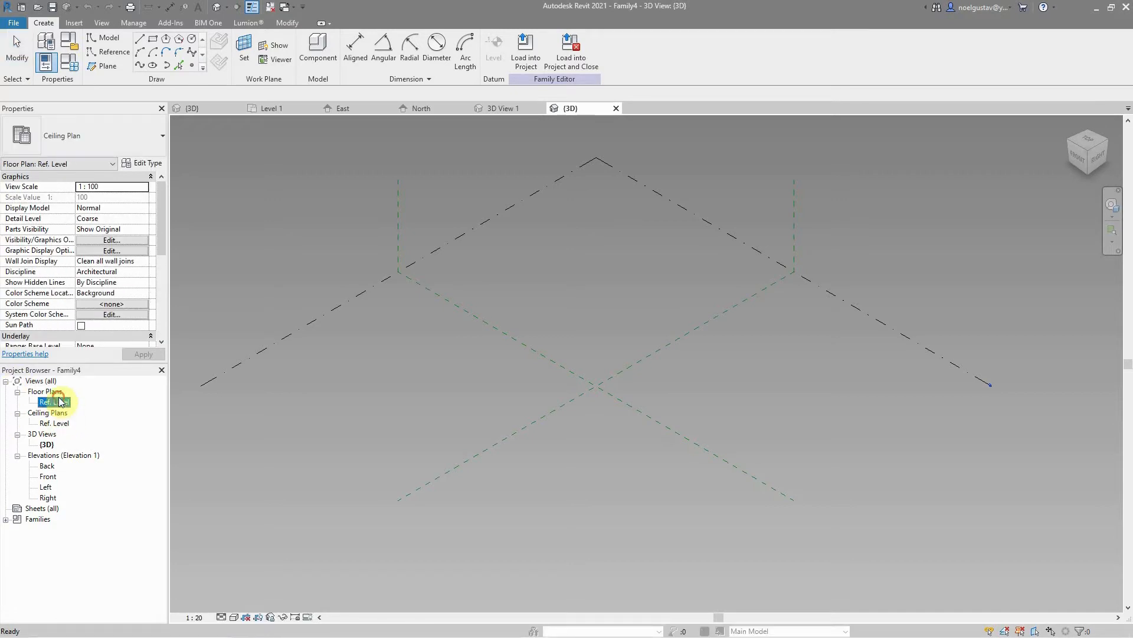
pyautogui.doubleClick(59, 403)
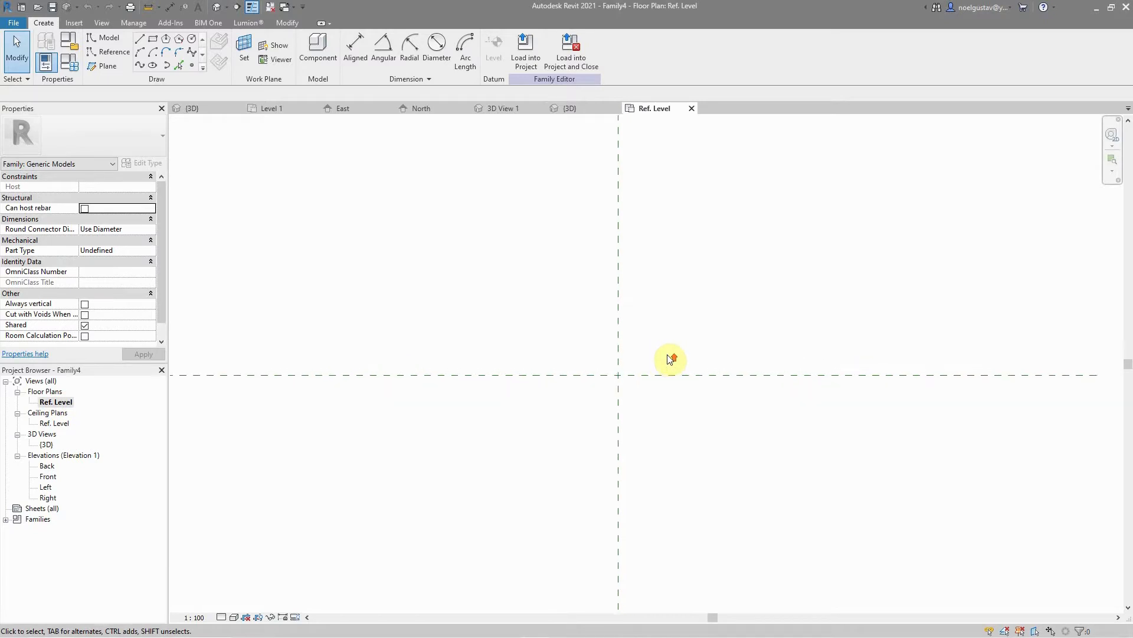
pyautogui.scroll(-3, 614, 380)
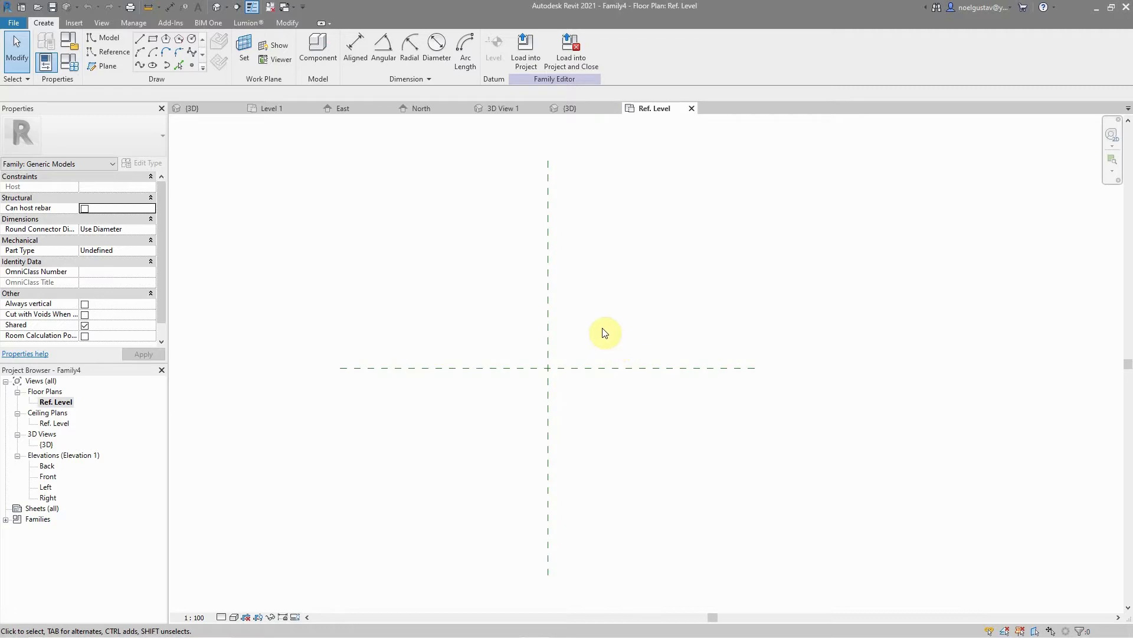
# Step: Add a reference plane on each side of the horizontal centre plane by picking it with an offset of 1000
pyautogui.click(106, 66)
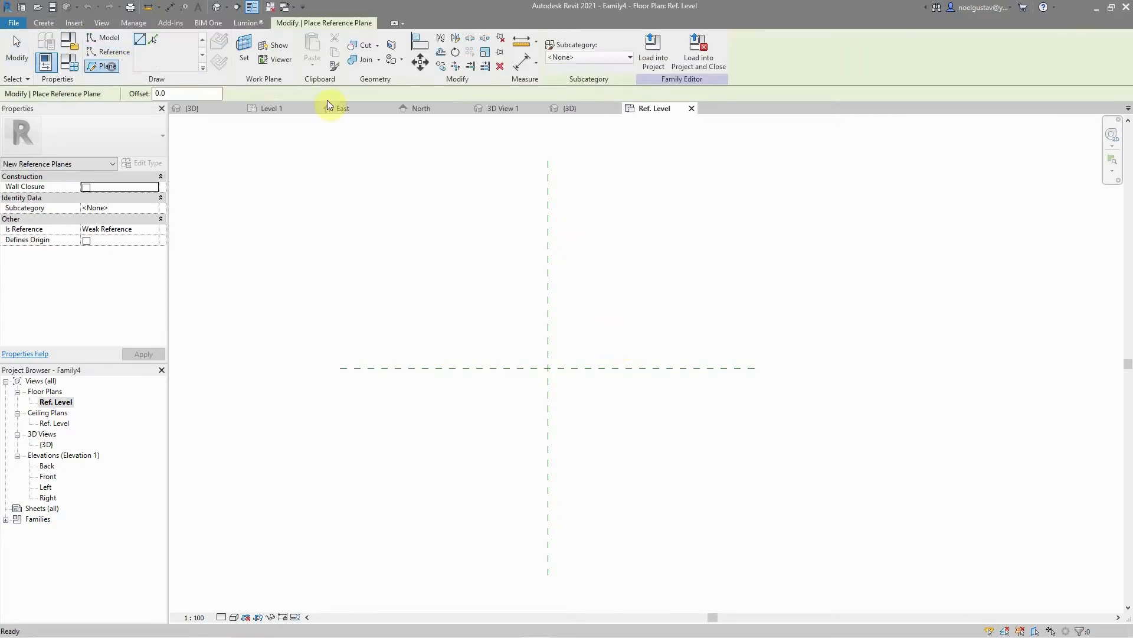
pyautogui.click(180, 93)
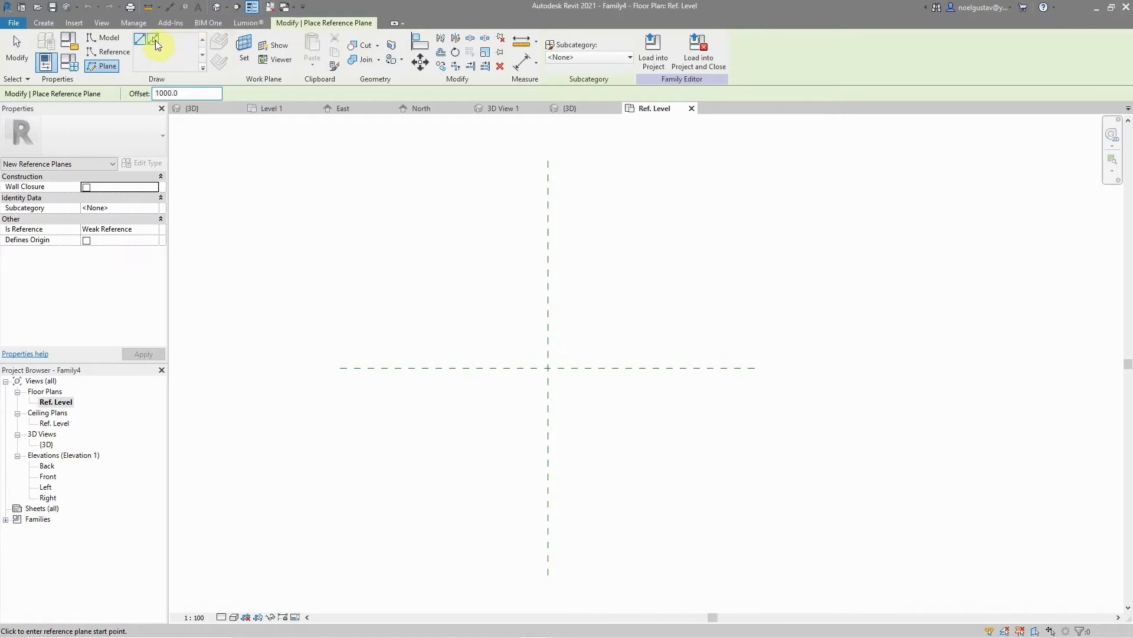
pyautogui.click(153, 40)
pyautogui.click(606, 373)
pyautogui.scroll(2, 576, 366)
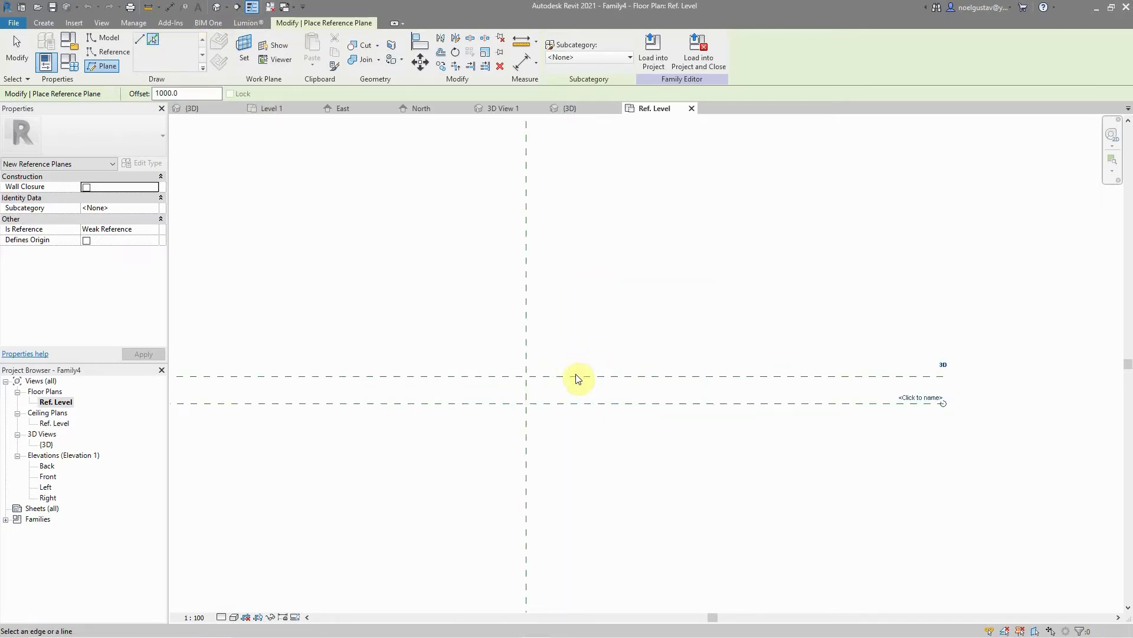
pyautogui.click(577, 376)
pyautogui.scroll(2, 528, 394)
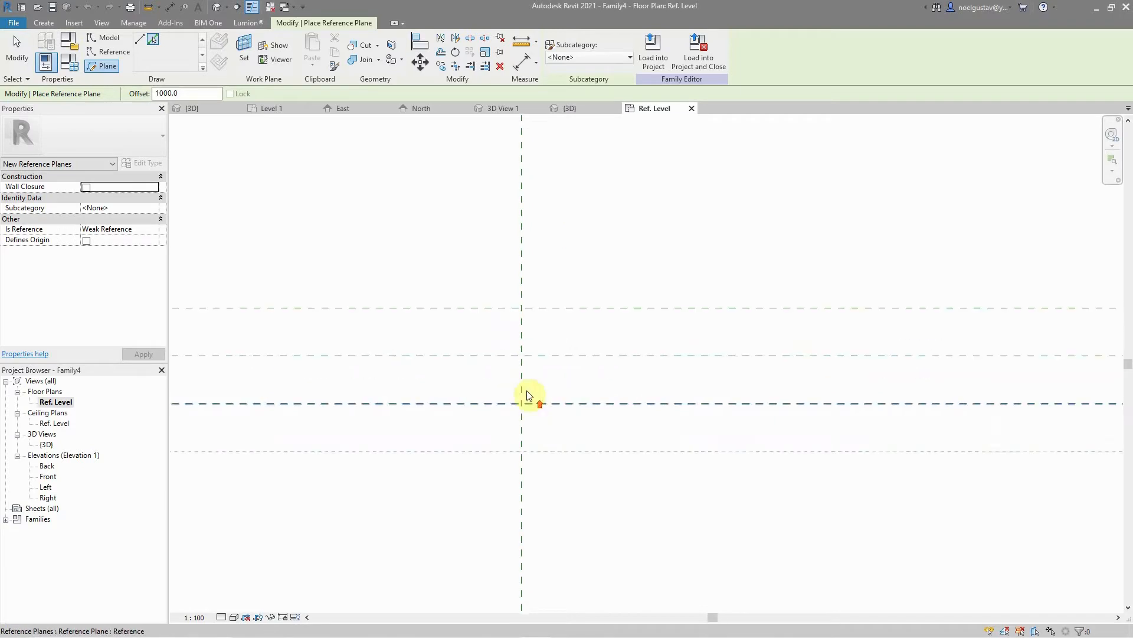
pyautogui.scroll(2, 527, 394)
pyautogui.click(16, 70)
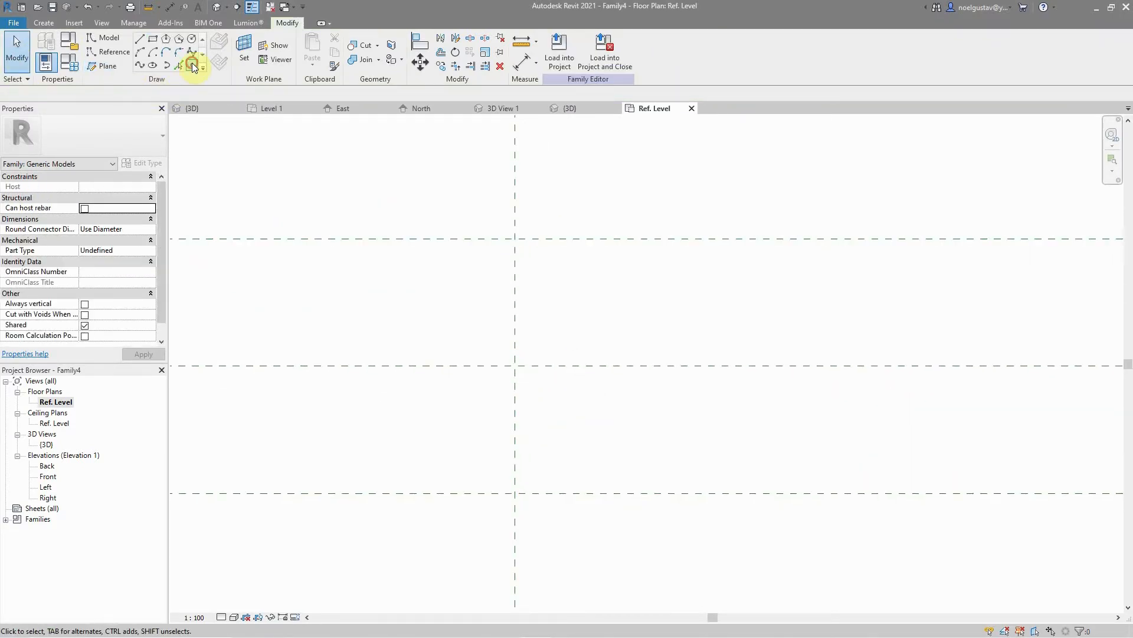
# Step: Place reference points where the vertical centre plane crosses the upper and lower horizontal reference planes
pyautogui.click(193, 66)
pyautogui.click(515, 238)
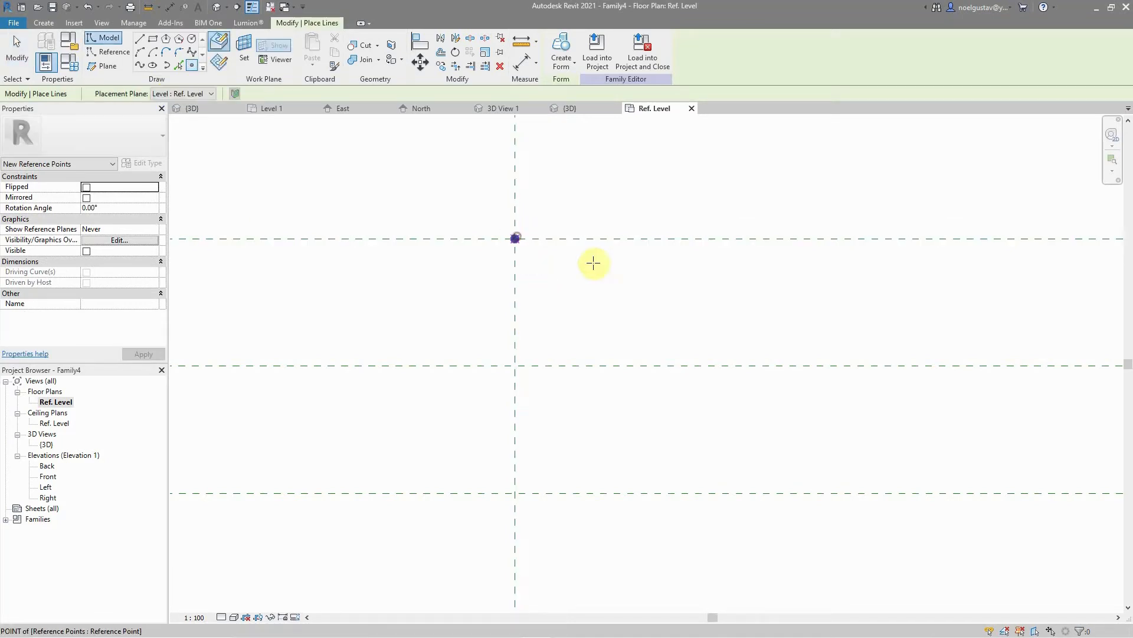
pyautogui.click(515, 493)
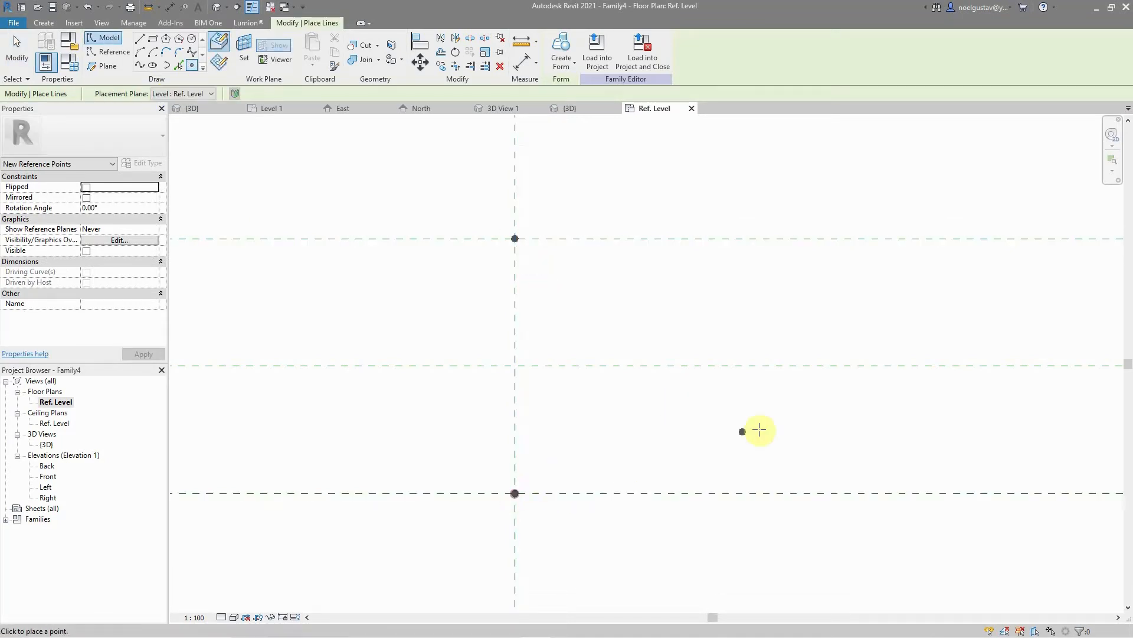
pyautogui.click(19, 59)
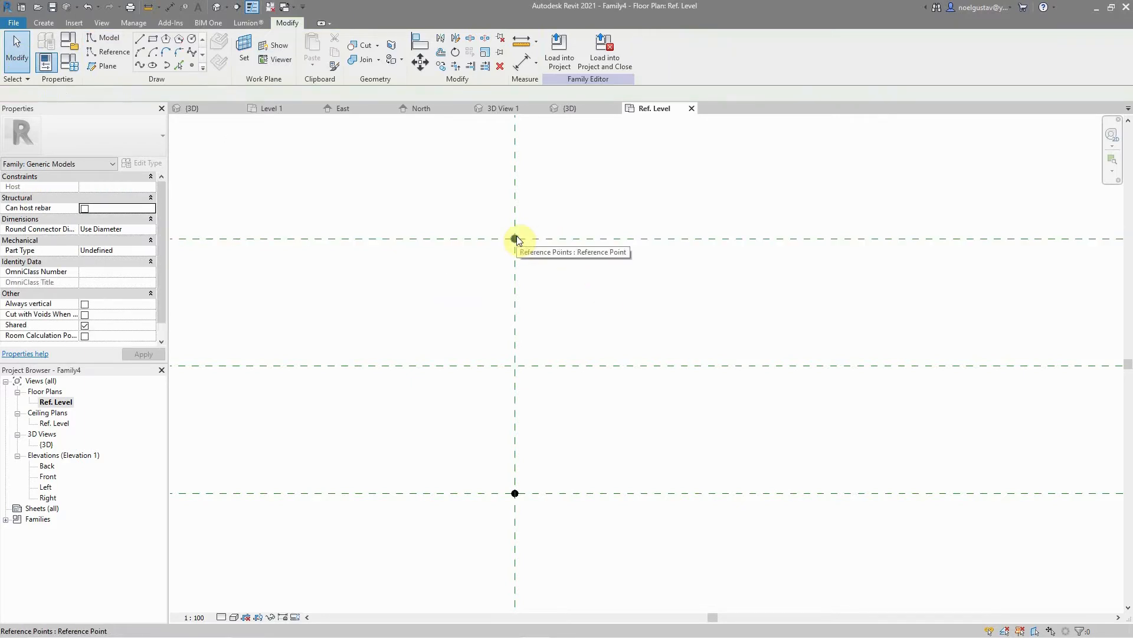
# Step: Filter the selection down to the two reference points and make them adaptive
pyautogui.moveTo(557, 189); pyautogui.dragTo(447, 571)
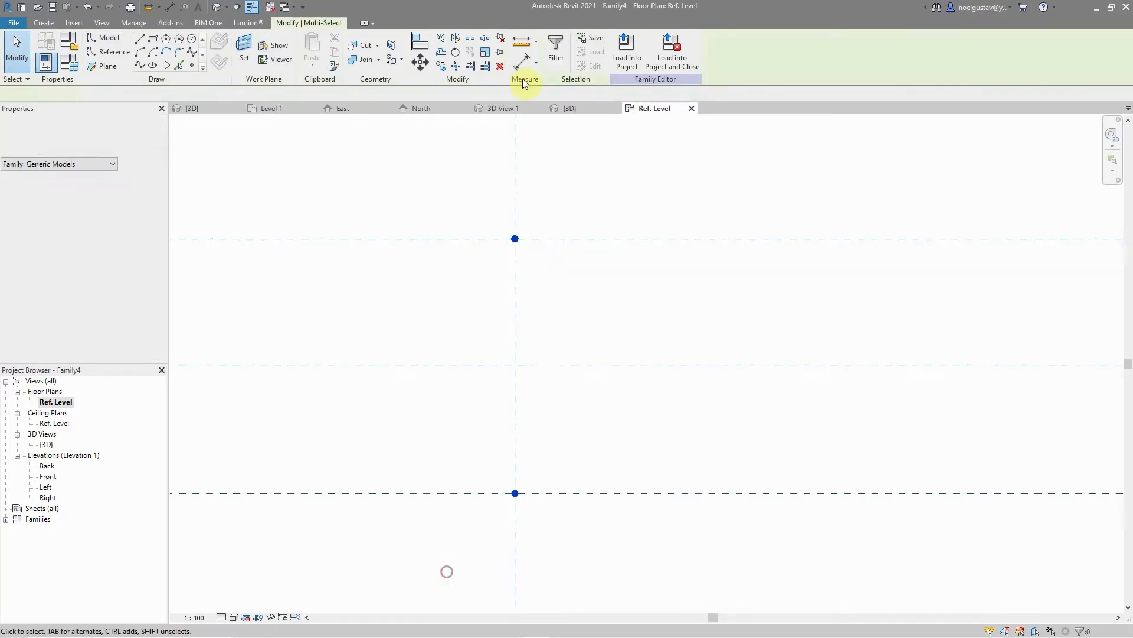
pyautogui.click(555, 48)
pyautogui.click(643, 267)
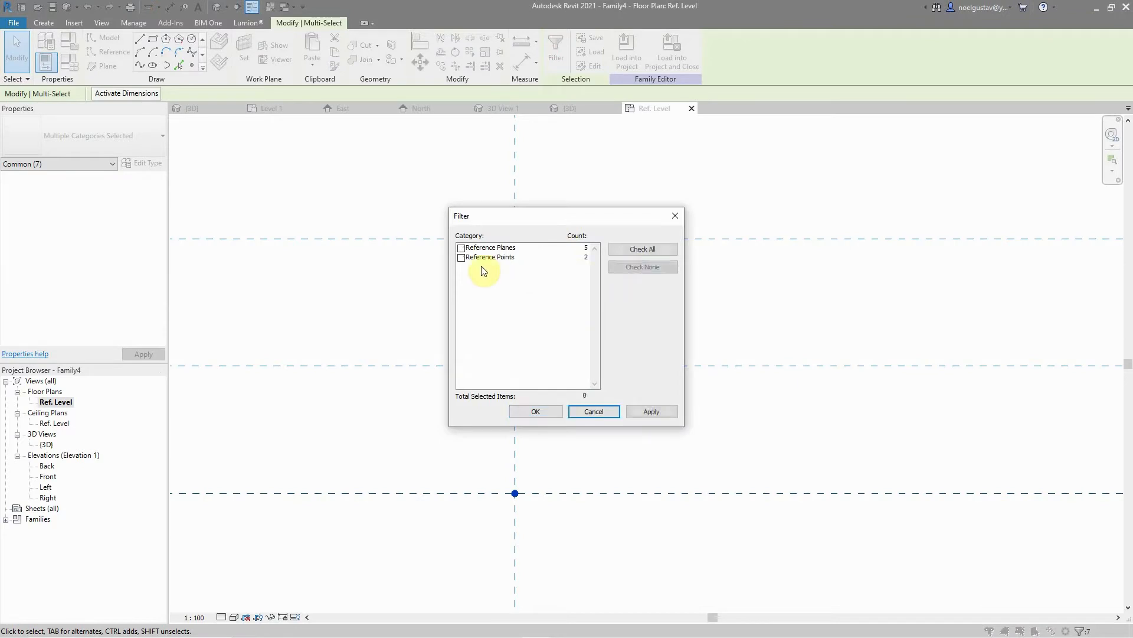
pyautogui.click(461, 257)
pyautogui.click(535, 412)
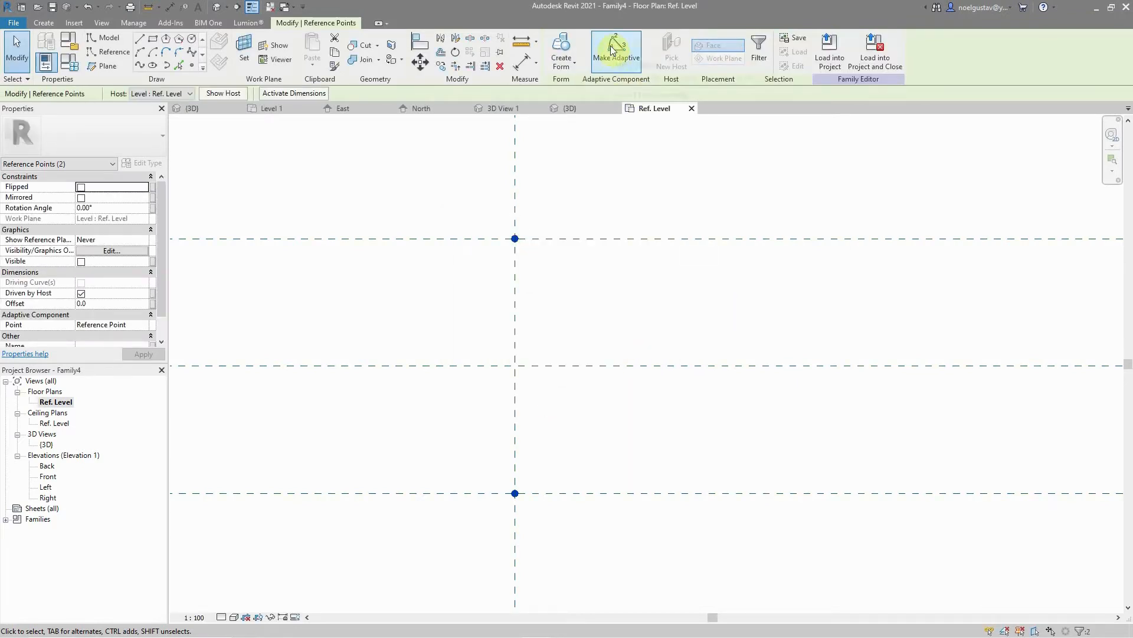
pyautogui.click(612, 49)
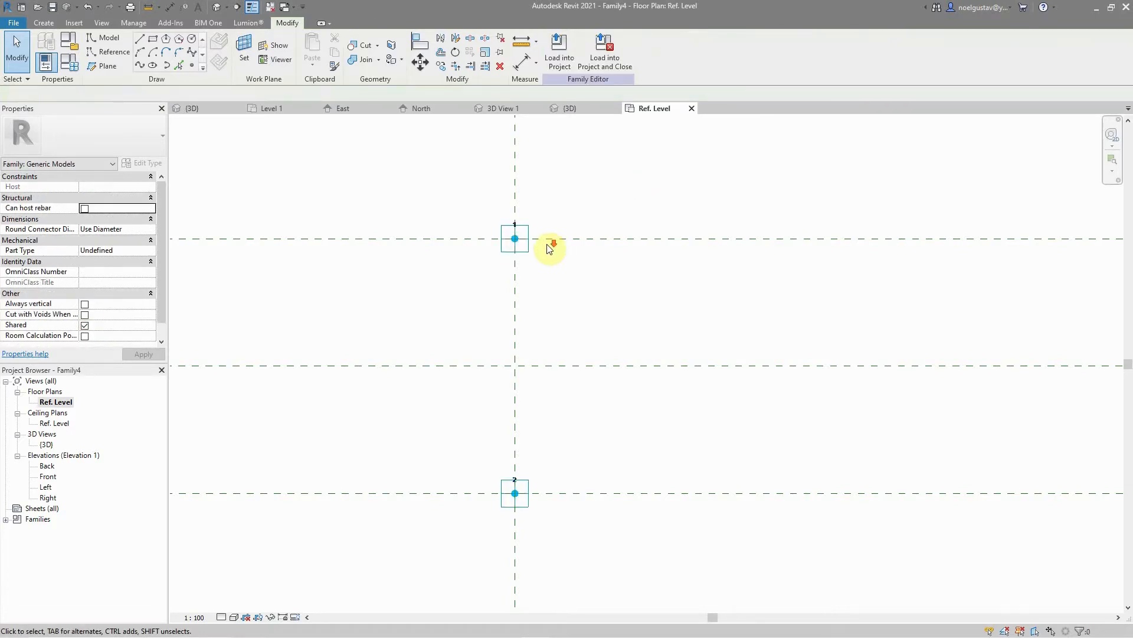
# Step: Delete adaptive point 1 at the upper reference plane intersection
pyautogui.scroll(2, 549, 248)
pyautogui.scroll(-3, 505, 230)
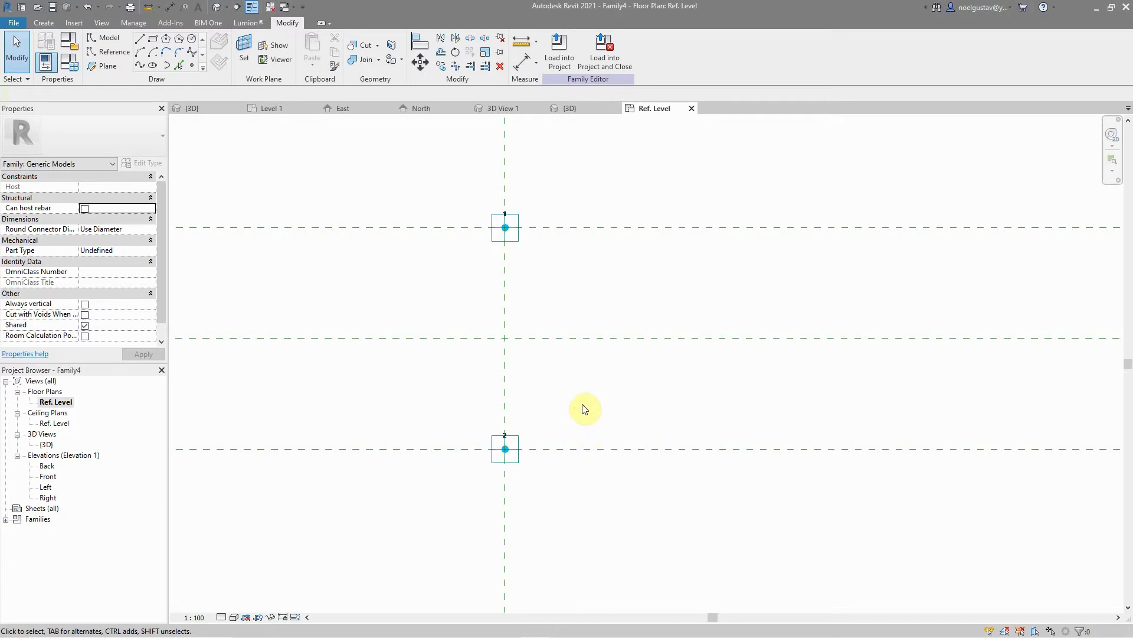
pyautogui.click(511, 243)
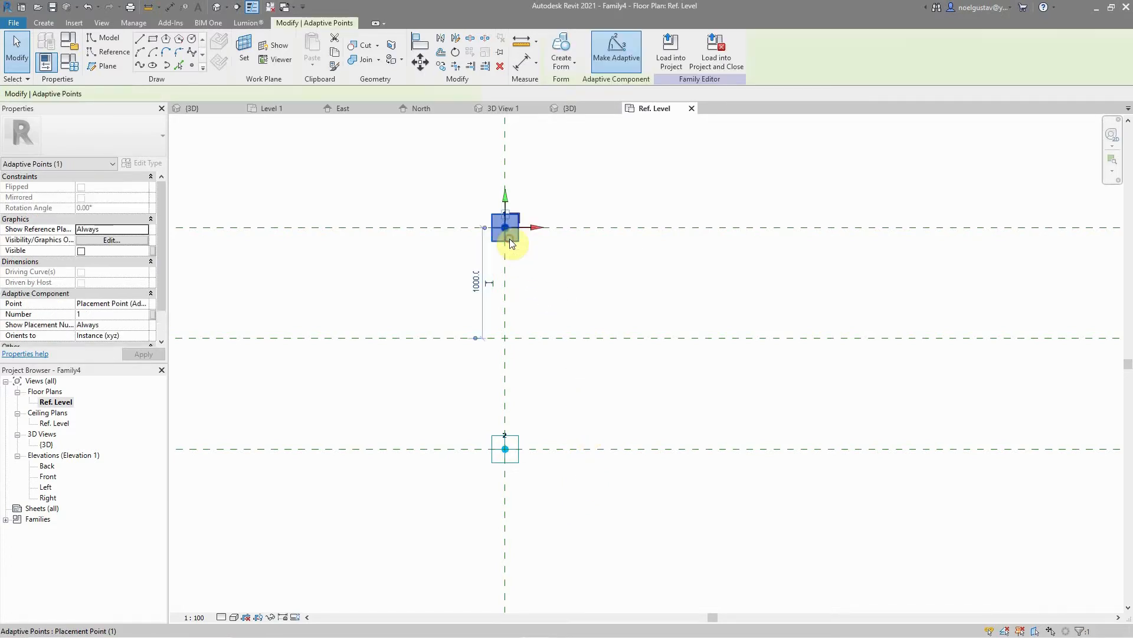
pyautogui.press('Delete')
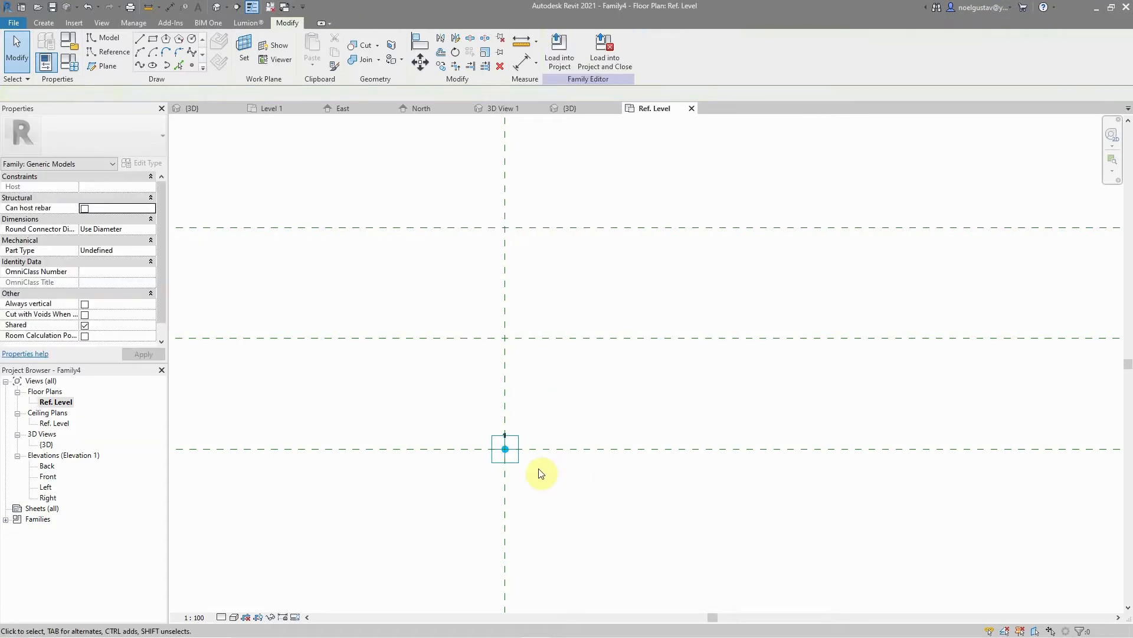
# Step: Place reference points where the vertical centre plane crosses the lower plane first, and the upper horizontal reference plane second
pyautogui.click(193, 68)
pyautogui.click(505, 448)
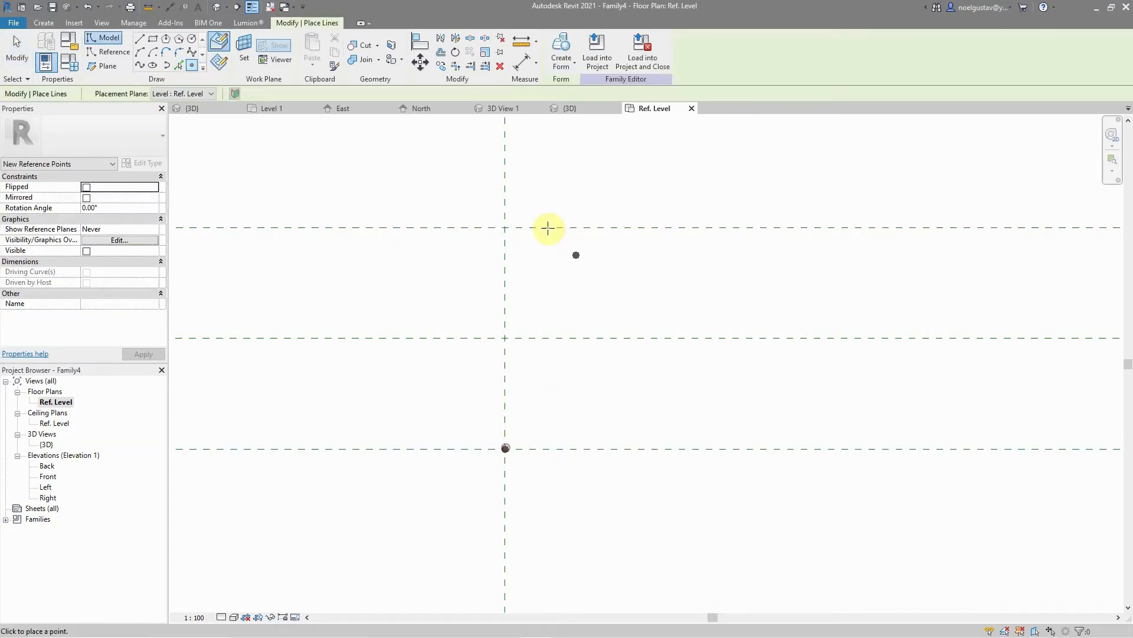
pyautogui.click(505, 228)
pyautogui.press('Escape')
pyautogui.press('Escape')
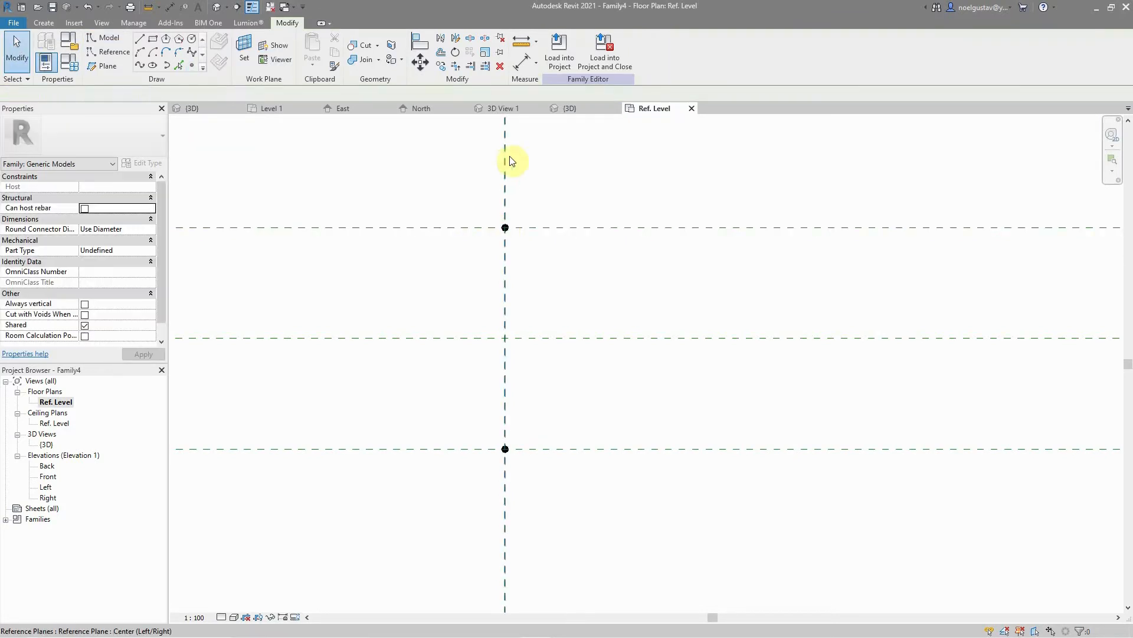
# Step: Filter the selection to Reference Points only and make both points adaptive
pyautogui.moveTo(539, 172); pyautogui.dragTo(419, 578)
pyautogui.click(556, 53)
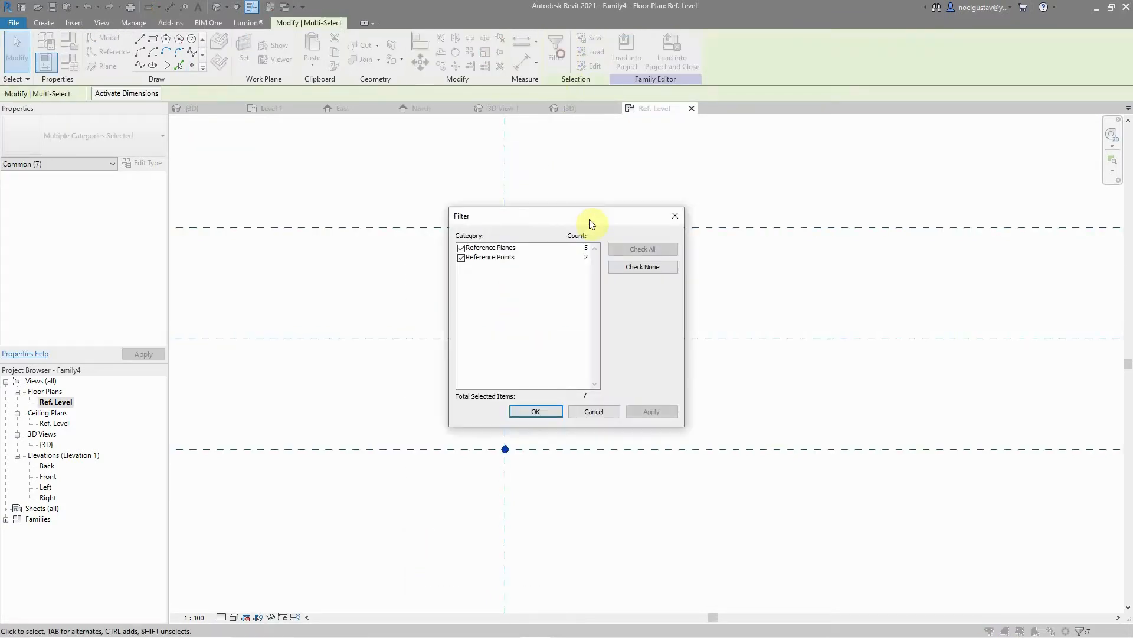
pyautogui.click(634, 275)
pyautogui.click(462, 258)
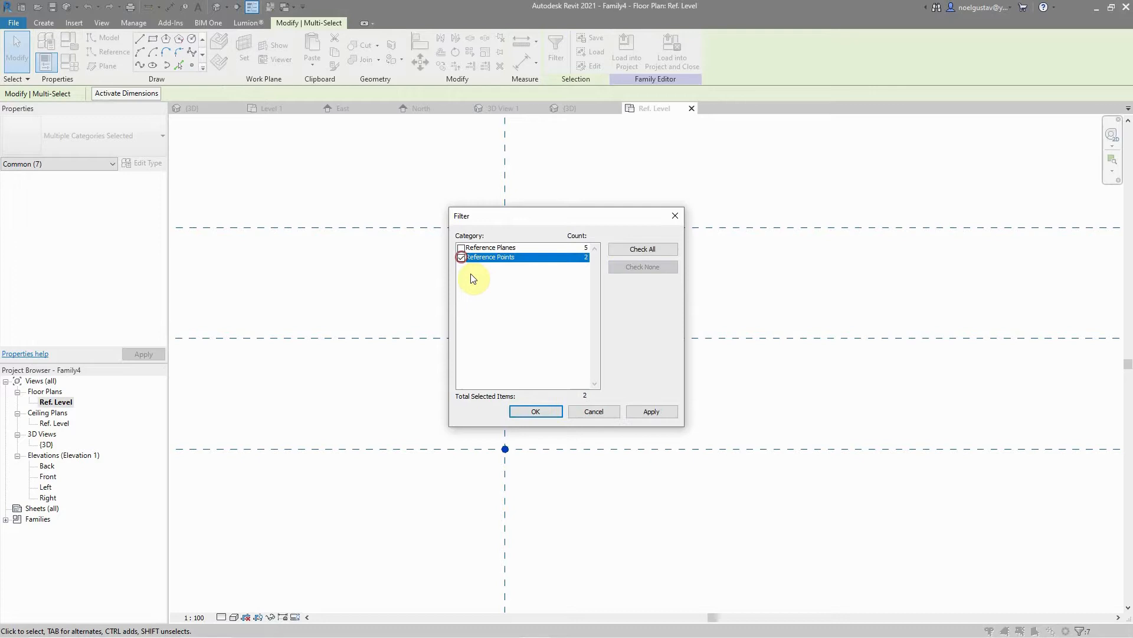
pyautogui.click(538, 412)
pyautogui.click(630, 51)
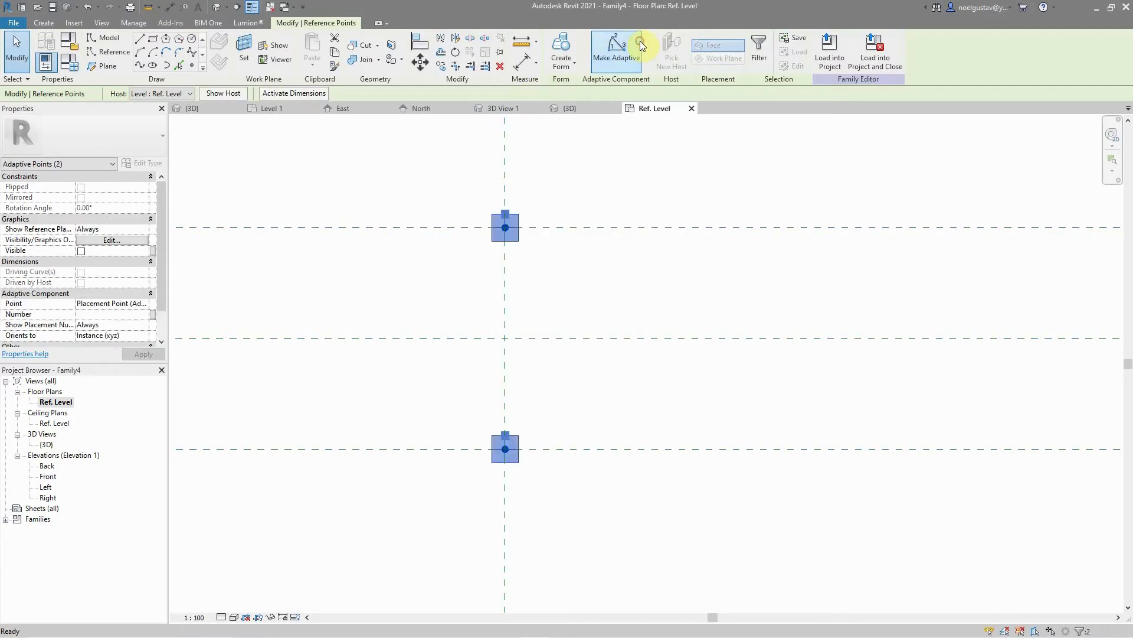
pyautogui.click(543, 285)
pyautogui.scroll(2, 524, 279)
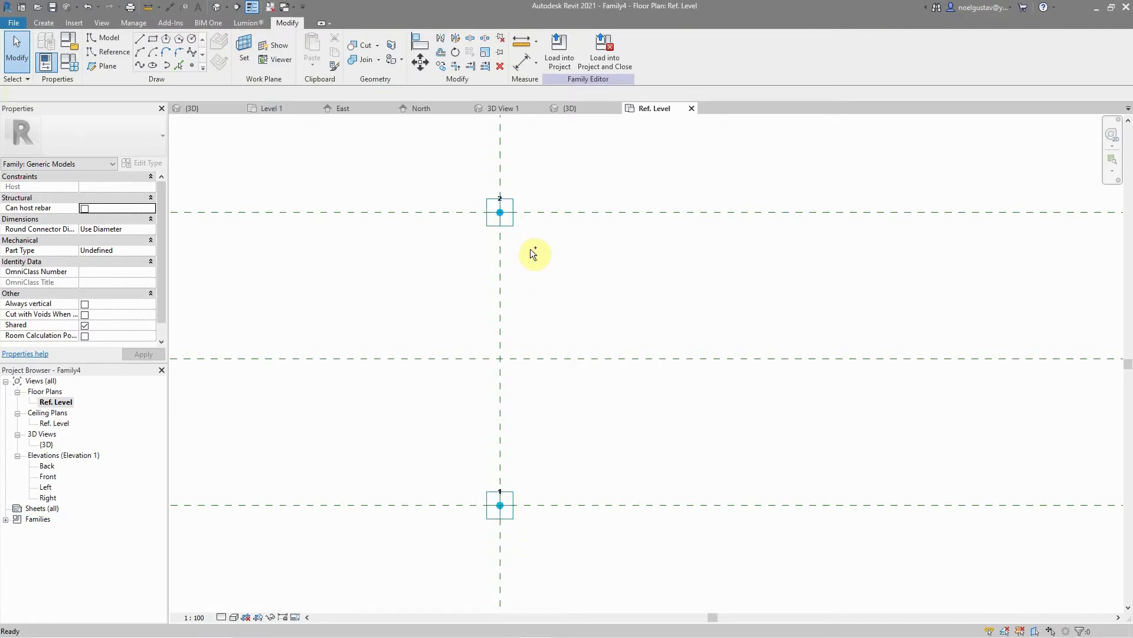
# Step: Undo and redo the point edits to restore adaptive point 1 on the upper reference plane and point 2 on the lower one
pyautogui.hotkey('ctrl', 'z')
pyautogui.scroll(-1, 531, 249)
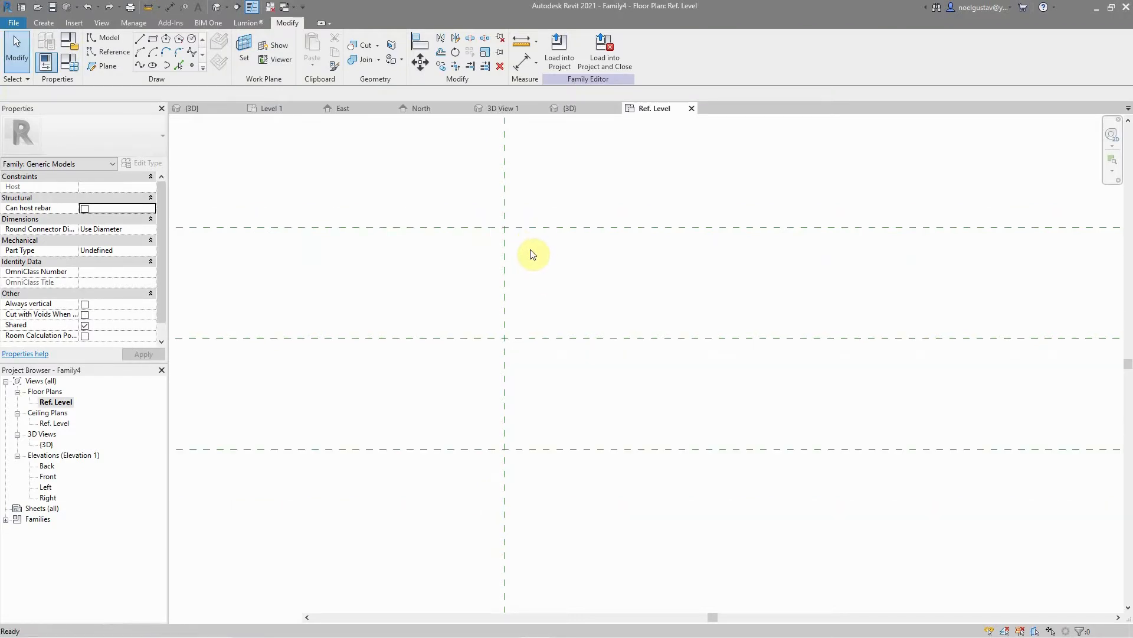
pyautogui.hotkey('ctrl', 'y')
pyautogui.hotkey('ctrl', 'y')
pyautogui.scroll(2, 531, 251)
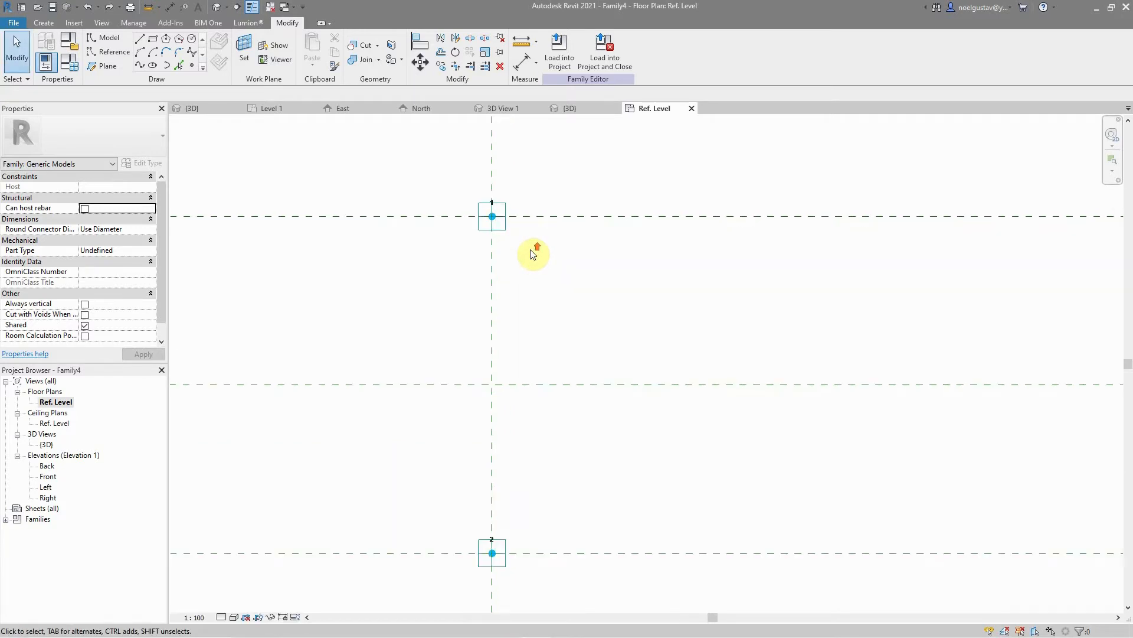
pyautogui.scroll(-2, 582, 265)
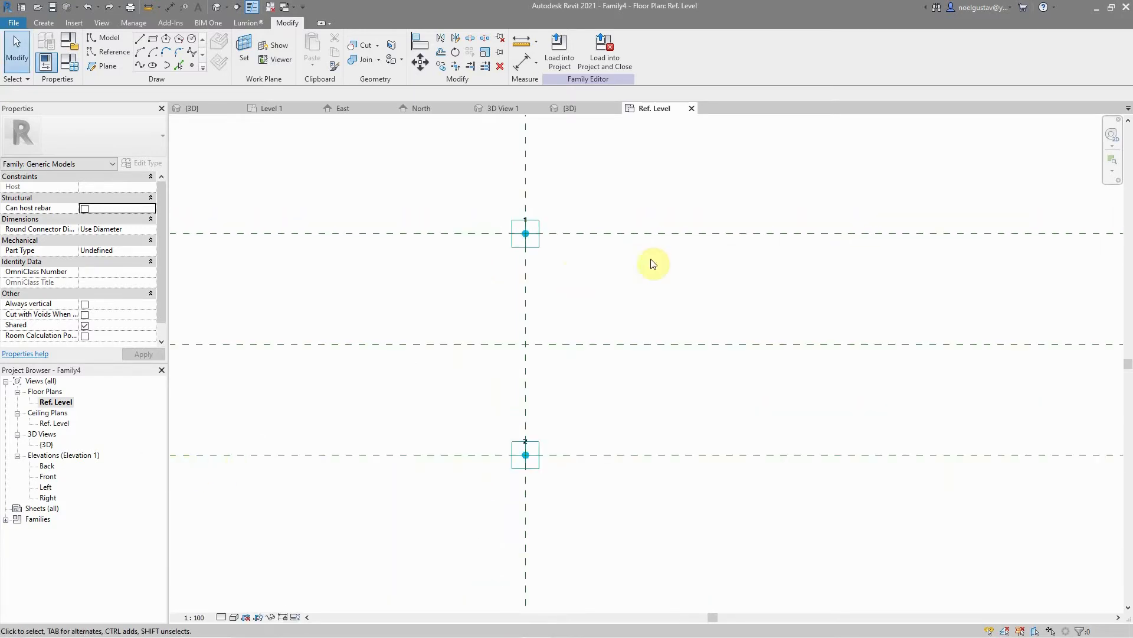
# Step: Open the family's 3D view with both adaptive points in close view
pyautogui.doubleClick(46, 445)
pyautogui.scroll(5, 601, 397)
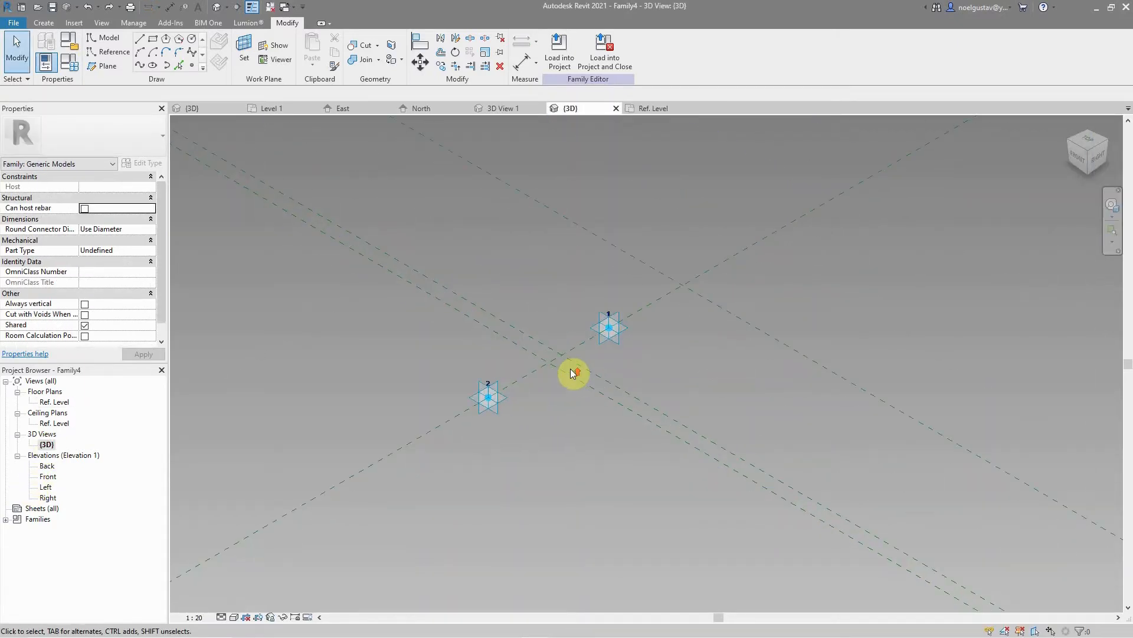
pyautogui.scroll(2, 573, 373)
pyautogui.scroll(2, 453, 396)
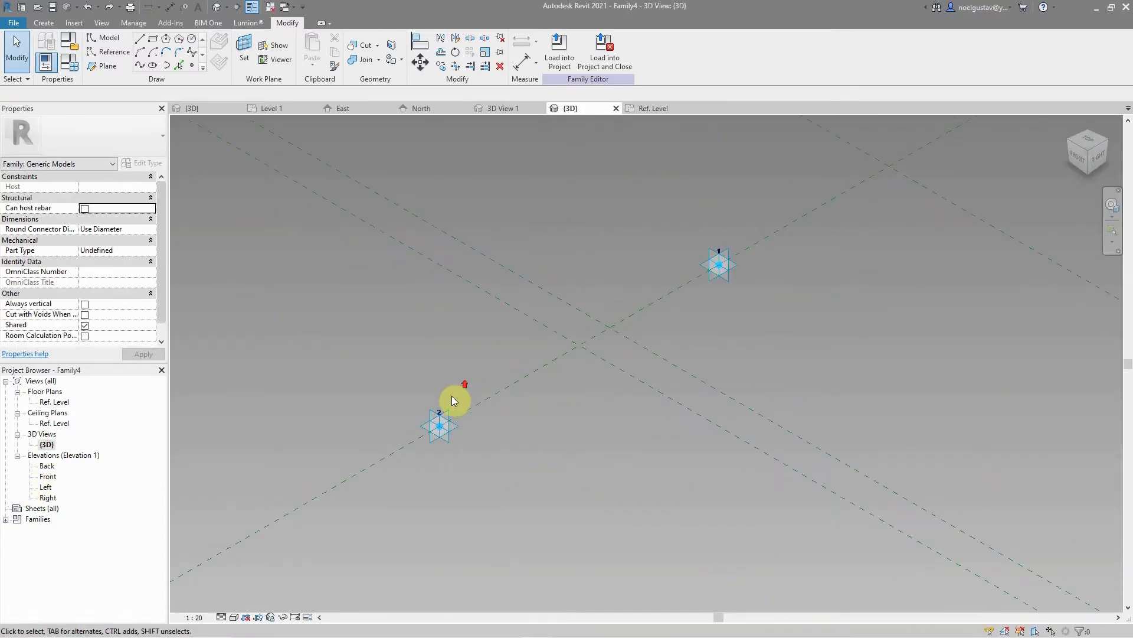
# Step: Try raising adaptive point 1 vertically above the reference level, and undo the move
pyautogui.click(720, 269)
pyautogui.moveTo(718, 242); pyautogui.dragTo(694, 142)
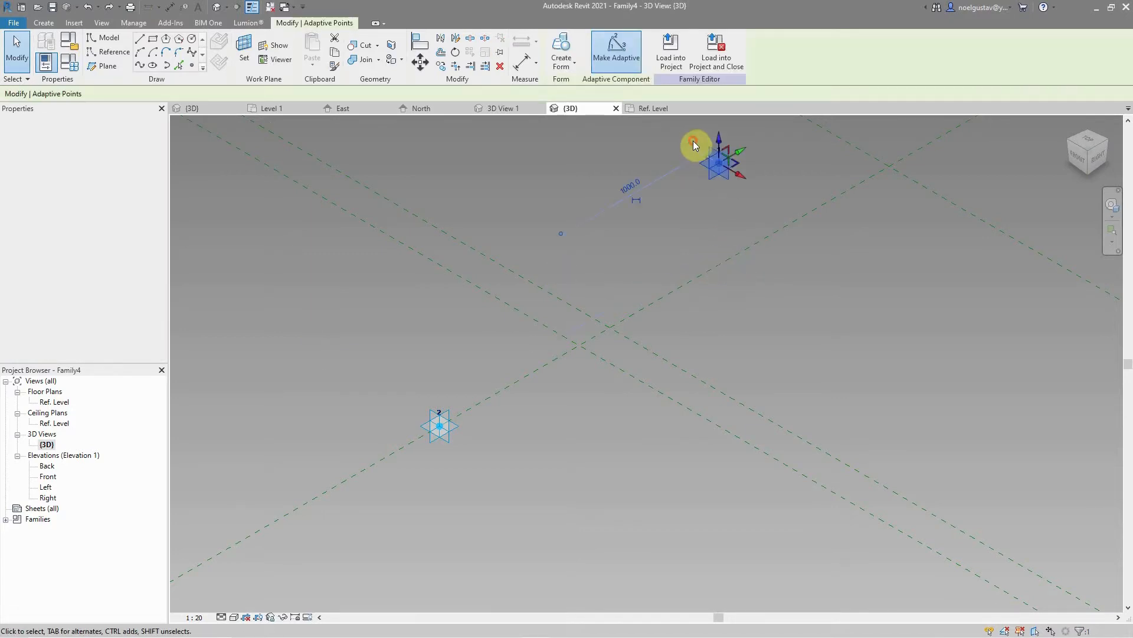
pyautogui.click(87, 9)
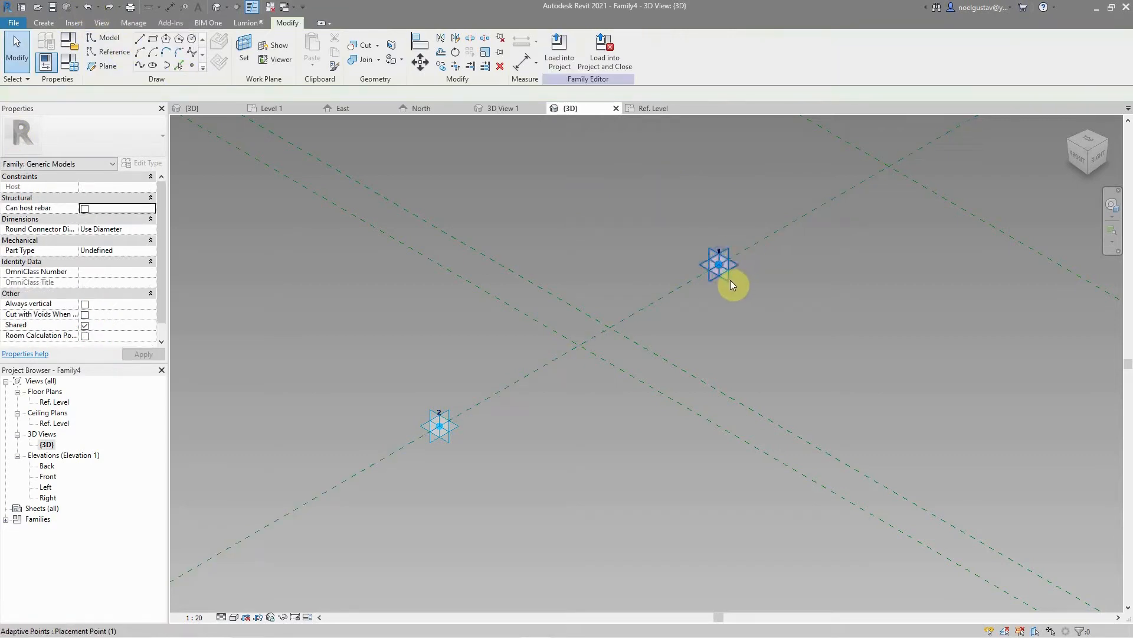
# Step: Draw a reference line from adaptive point 2 to adaptive point 1 with 3D Snapping enabled
pyautogui.scroll(-3, 781, 294)
pyautogui.click(1112, 204)
pyautogui.scroll(2, 797, 307)
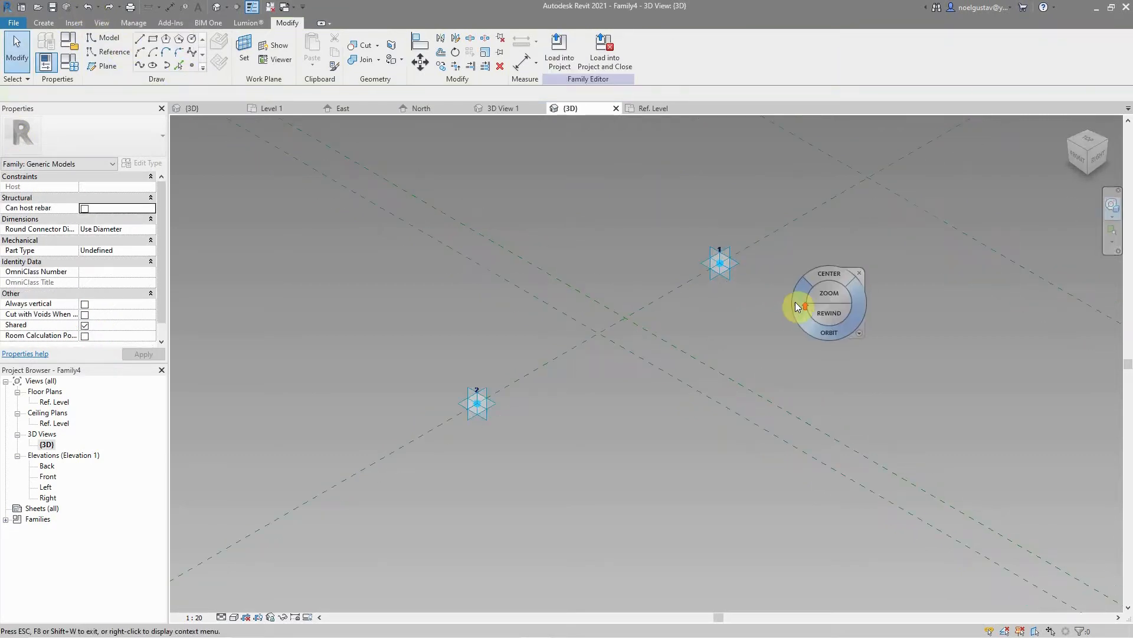
pyautogui.moveTo(827, 275); pyautogui.dragTo(720, 263)
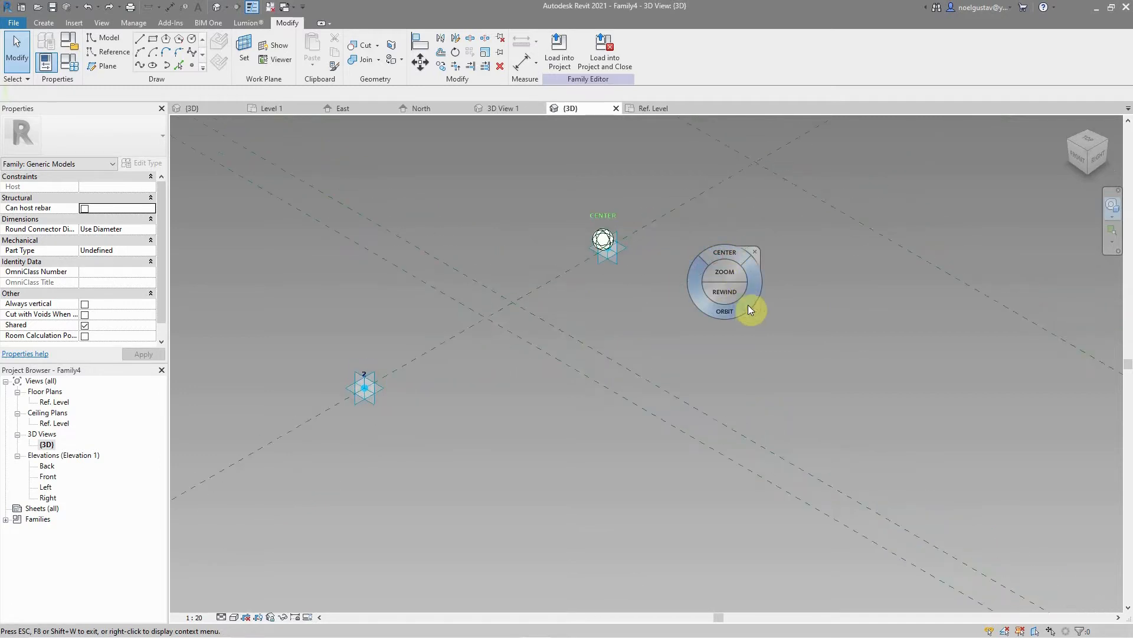
pyautogui.moveTo(748, 309); pyautogui.dragTo(513, 458)
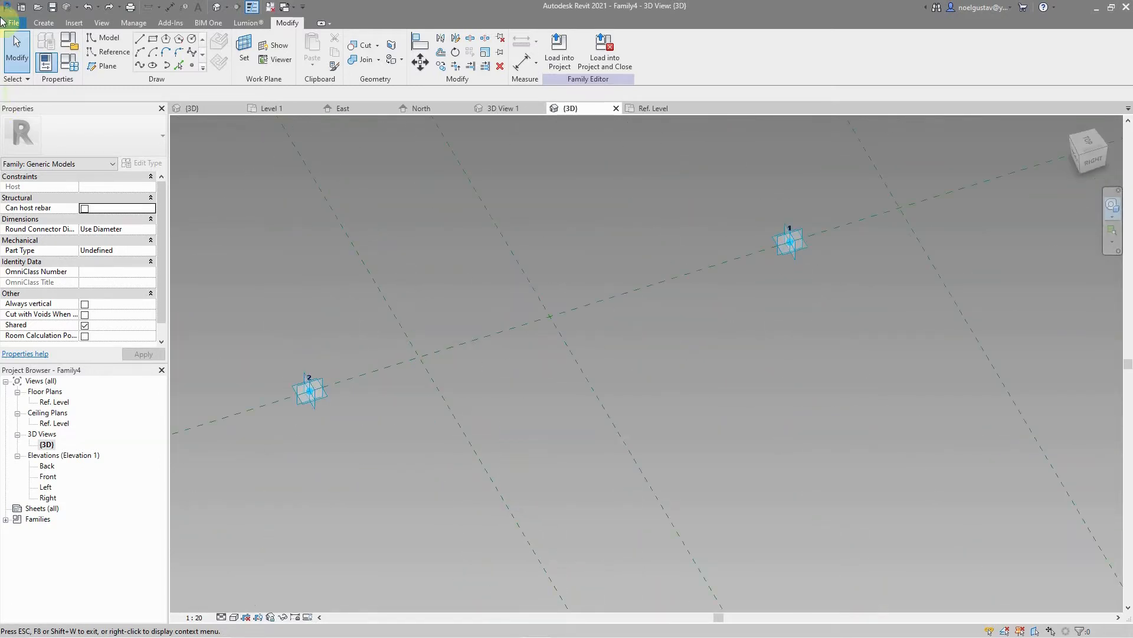
pyautogui.click(111, 51)
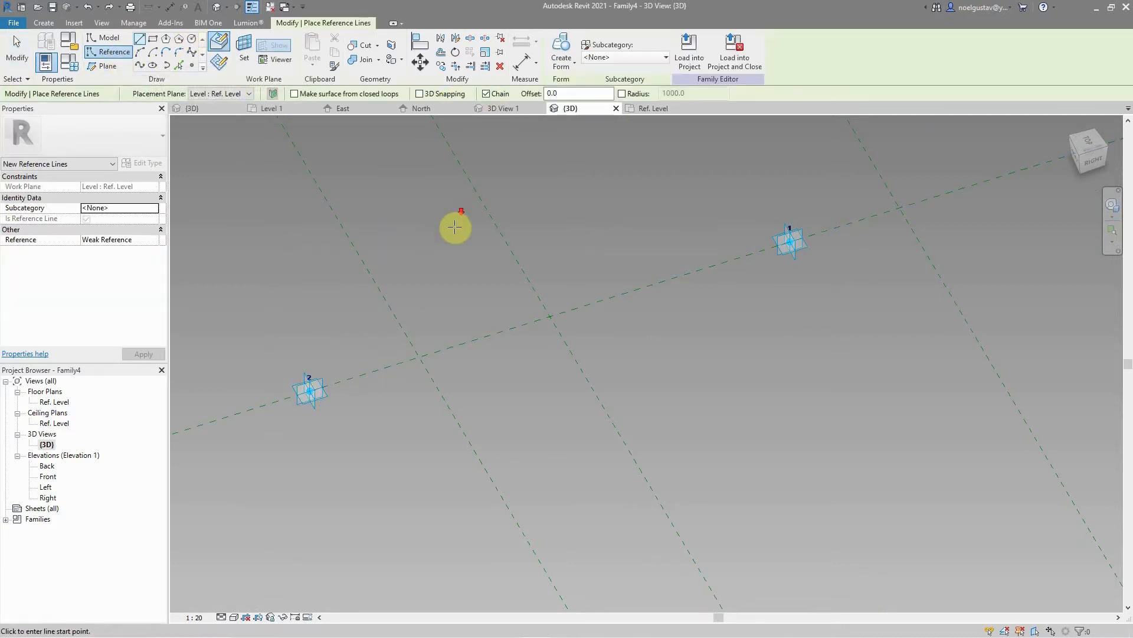
pyautogui.moveTo(293, 392); pyautogui.dragTo(334, 349, button='middle')
pyautogui.click(419, 93)
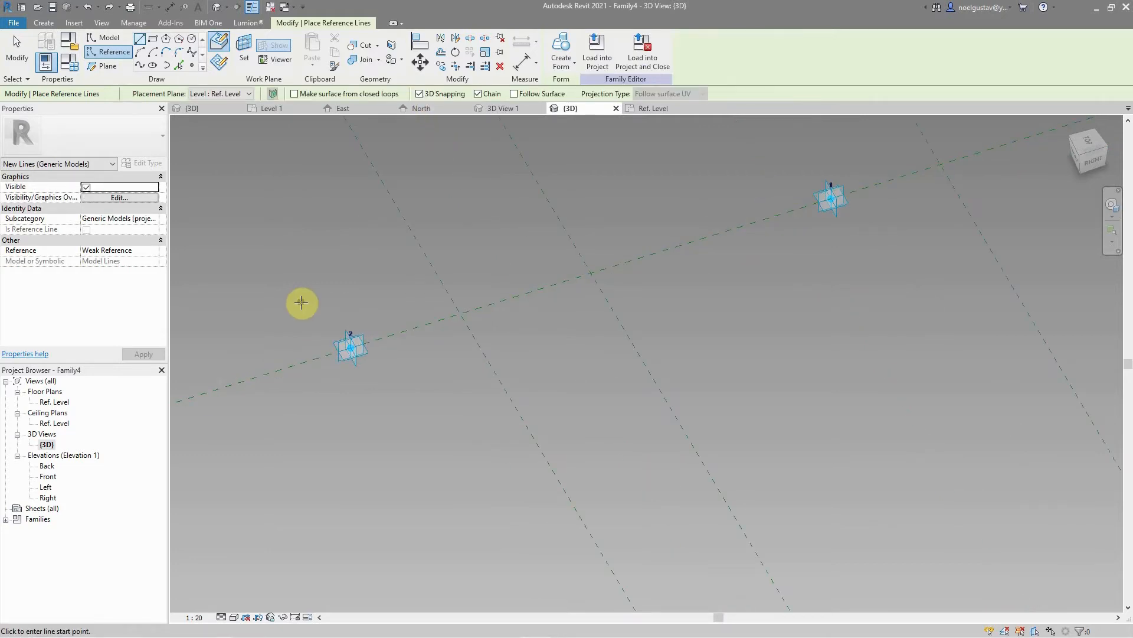
pyautogui.click(350, 350)
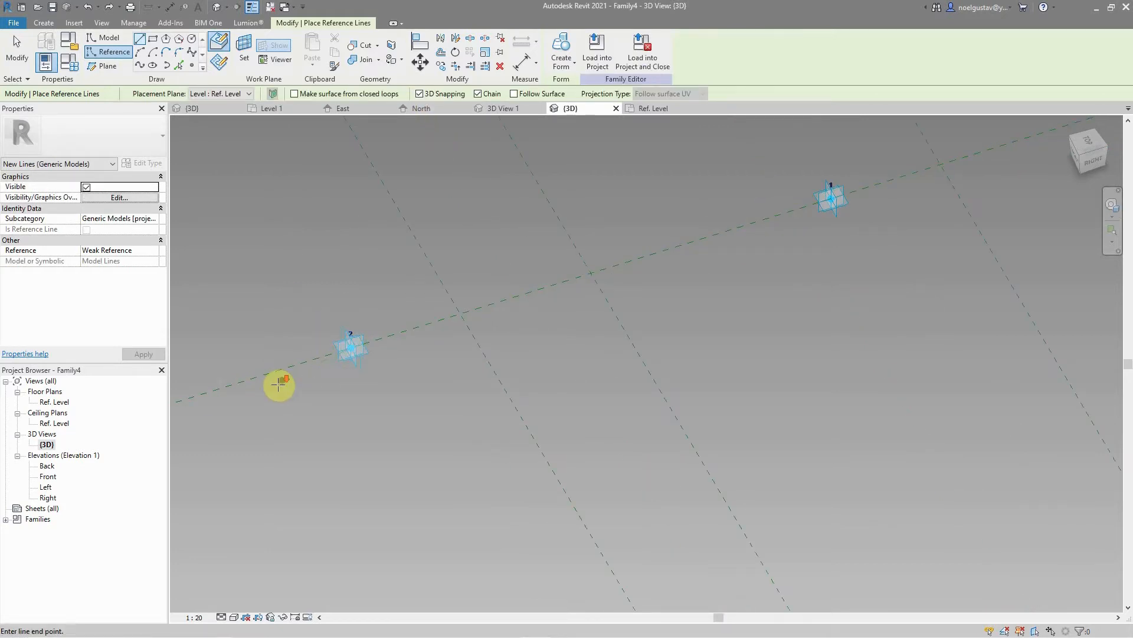
pyautogui.scroll(-2, 278, 382)
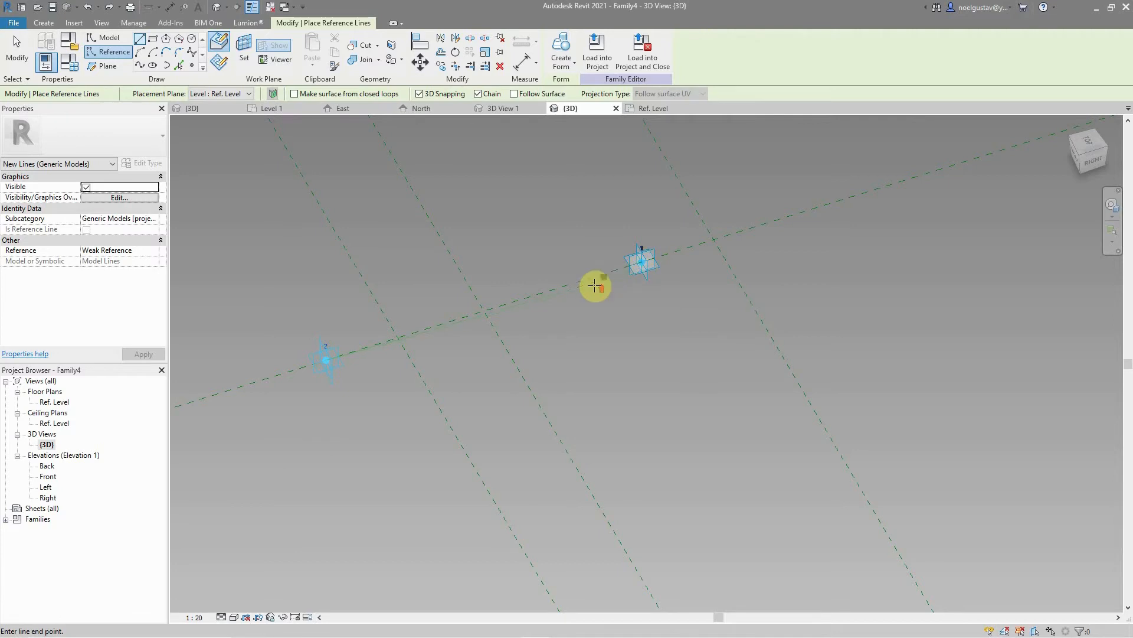
pyautogui.scroll(2, 596, 284)
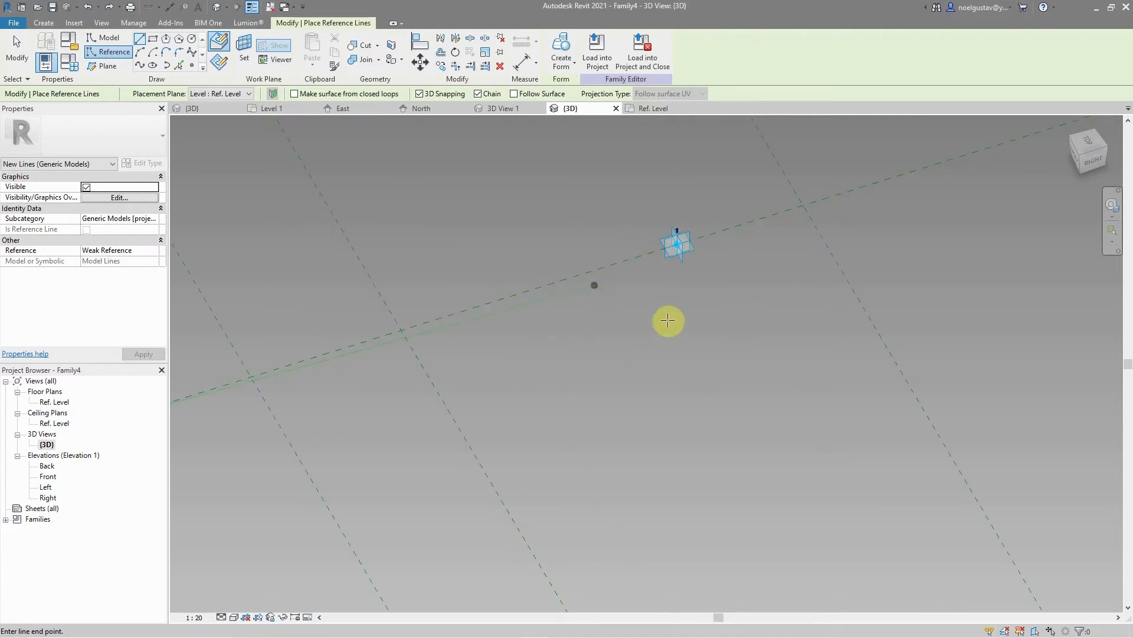
pyautogui.click(677, 245)
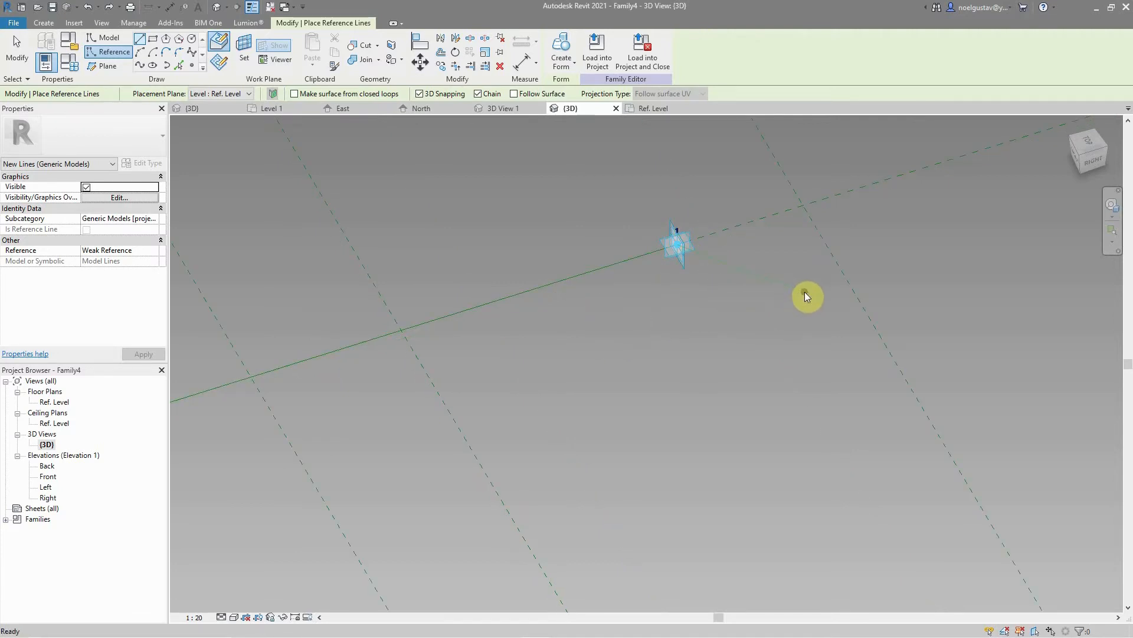
pyautogui.scroll(-2, 808, 263)
pyautogui.press('Escape')
pyautogui.press('Escape')
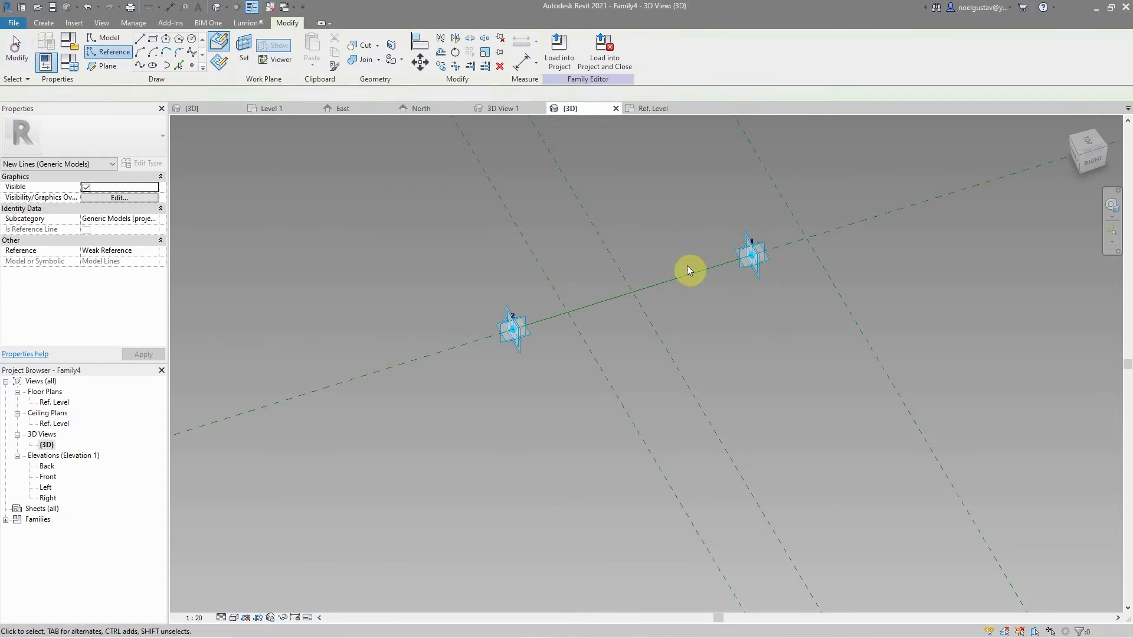
# Step: Select the reference line between the adaptive points and examine its reference planes from another angle
pyautogui.click(685, 286)
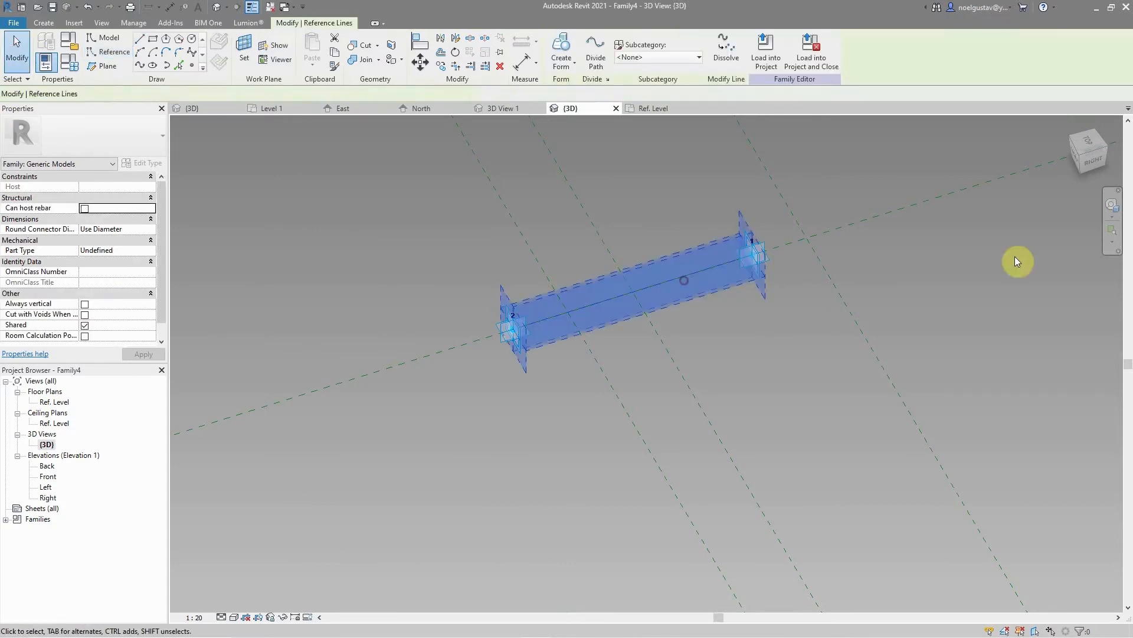
pyautogui.click(1112, 206)
pyautogui.moveTo(675, 456)
pyautogui.mouseDown()
pyautogui.moveTo(829, 440)
pyautogui.moveTo(956, 378)
pyautogui.moveTo(657, 428)
pyautogui.moveTo(476, 379)
pyautogui.moveTo(613, 354)
pyautogui.moveTo(719, 432)
pyautogui.moveTo(679, 440)
pyautogui.mouseUp()
pyautogui.press('Escape')
pyautogui.press('Escape')
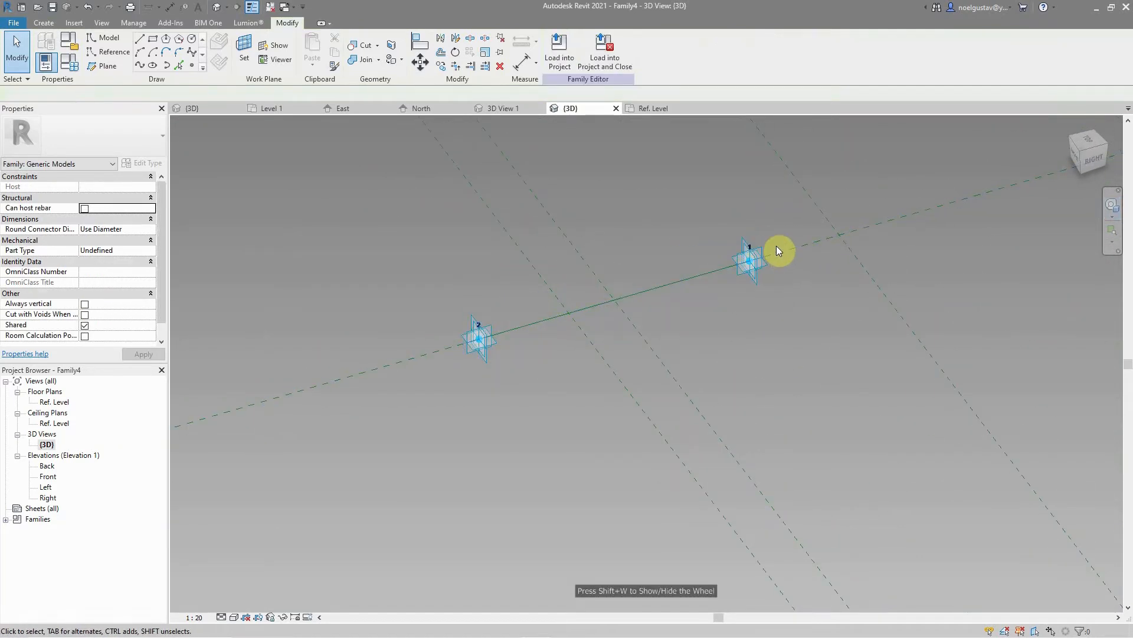
# Step: Move adaptive point 1 sideways and upward to test whether the reference line follows it
pyautogui.click(753, 256)
pyautogui.click(770, 285)
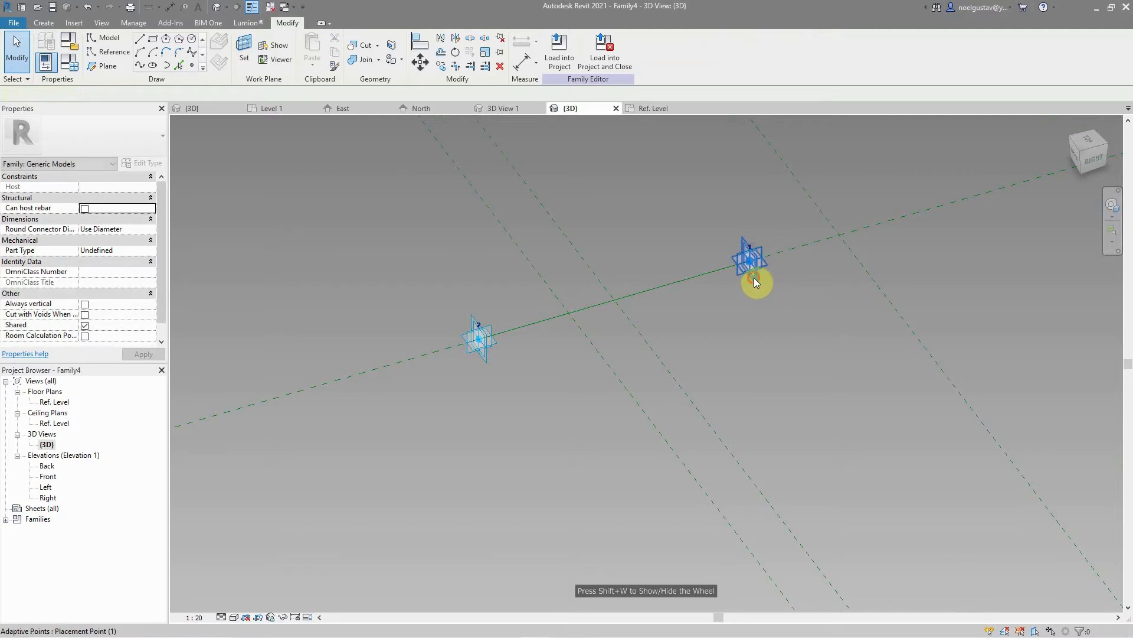
pyautogui.click(753, 278)
pyautogui.click(751, 247)
pyautogui.click(767, 217)
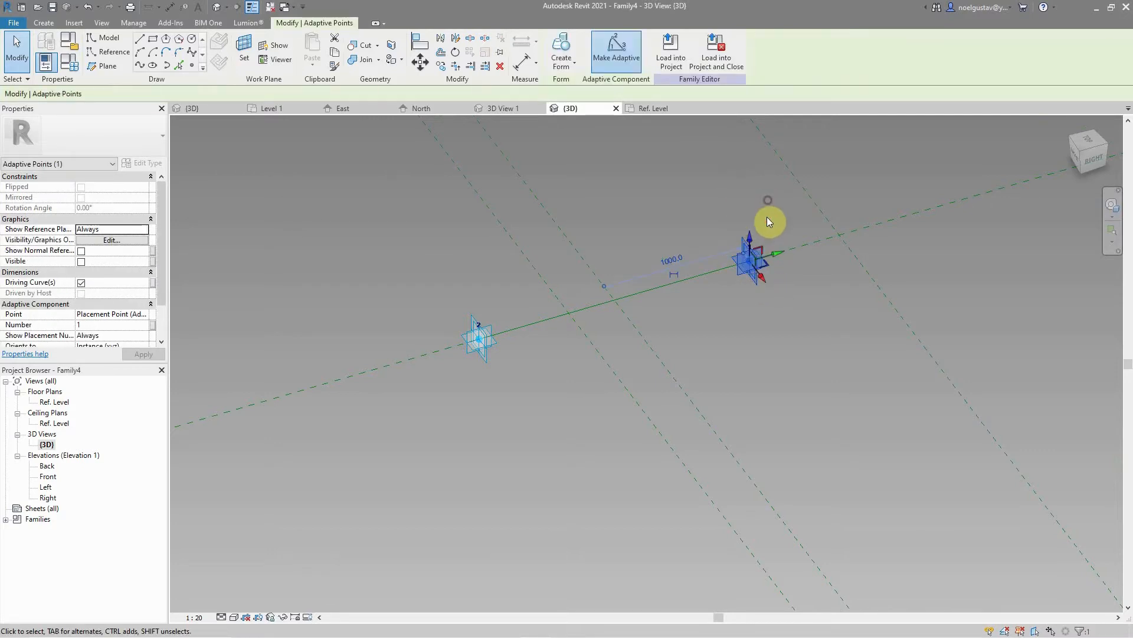
pyautogui.scroll(1, 767, 217)
pyautogui.moveTo(774, 267); pyautogui.dragTo(802, 375)
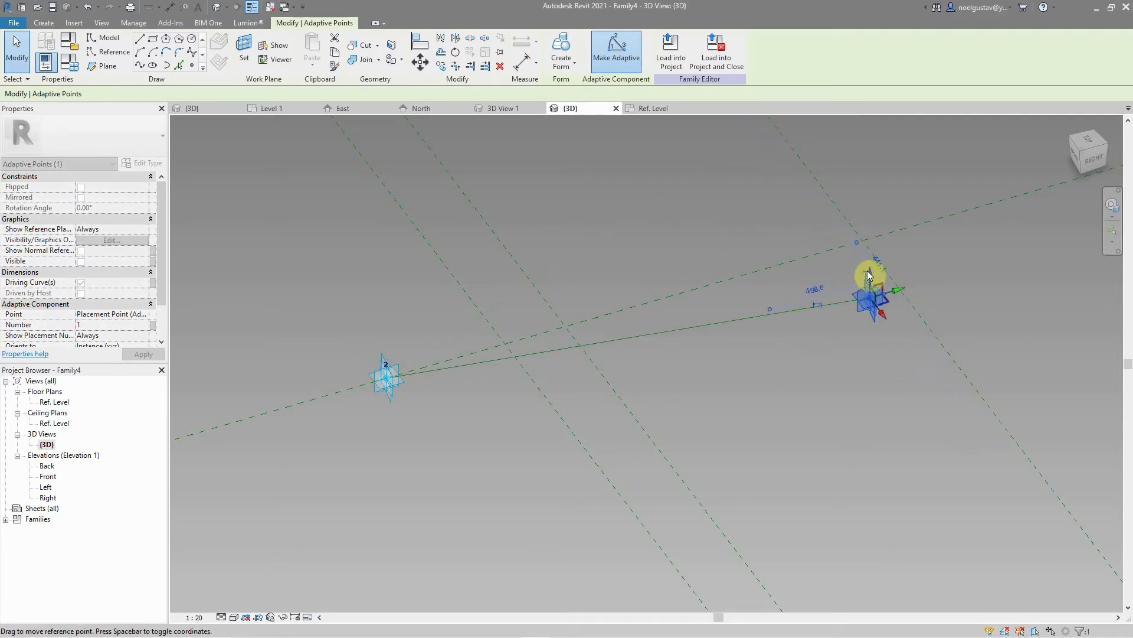
pyautogui.moveTo(868, 274); pyautogui.dragTo(837, 172)
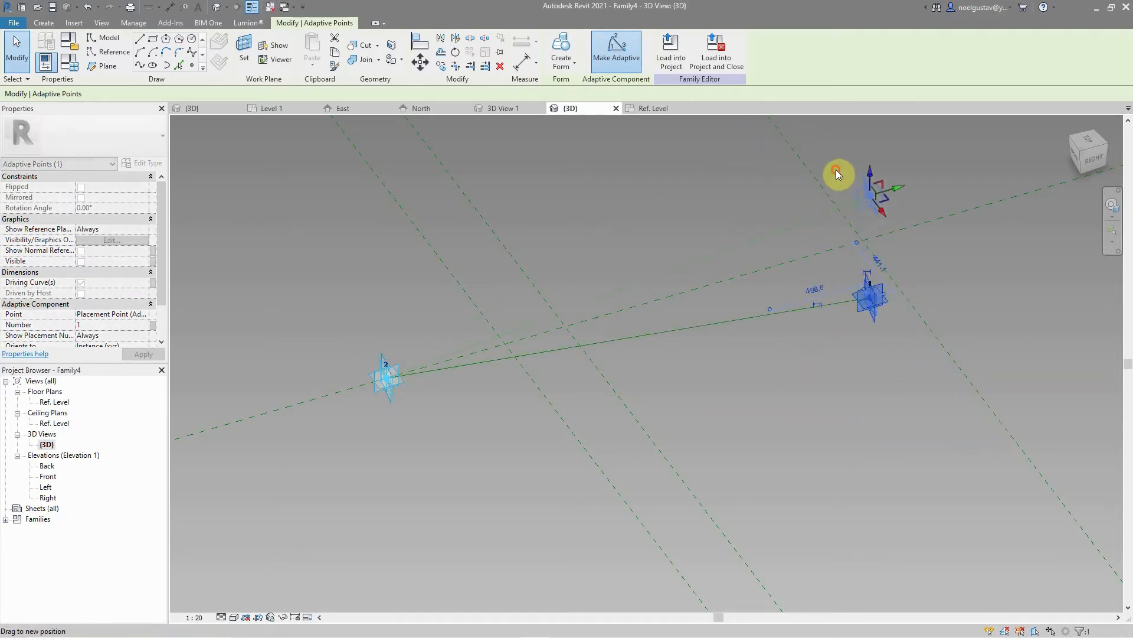
# Step: Undo the test moves of adaptive point 1
pyautogui.click(1111, 206)
pyautogui.scroll(-2, 753, 473)
pyautogui.moveTo(756, 474)
pyautogui.mouseDown()
pyautogui.moveTo(712, 427)
pyautogui.moveTo(626, 385)
pyautogui.moveTo(529, 444)
pyautogui.moveTo(383, 440)
pyautogui.moveTo(548, 427)
pyautogui.moveTo(752, 473)
pyautogui.mouseUp()
pyautogui.hotkey('ctrl', 'z')
pyautogui.hotkey('ctrl', 'z')
pyautogui.hotkey('ctrl', 'z')
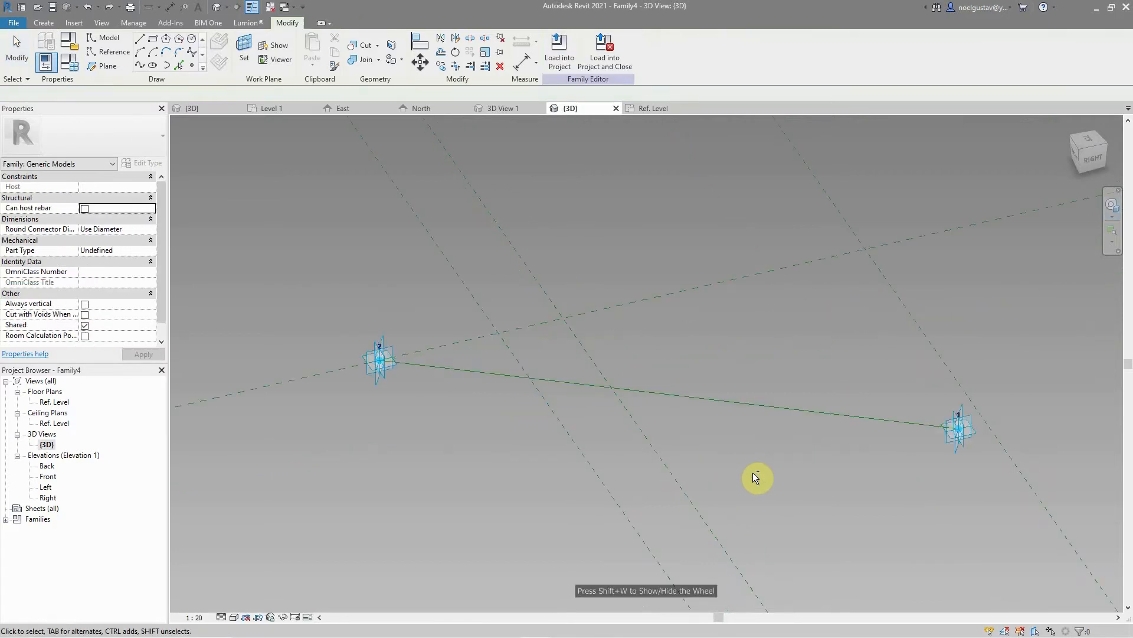
pyautogui.hotkey('ctrl', 'z')
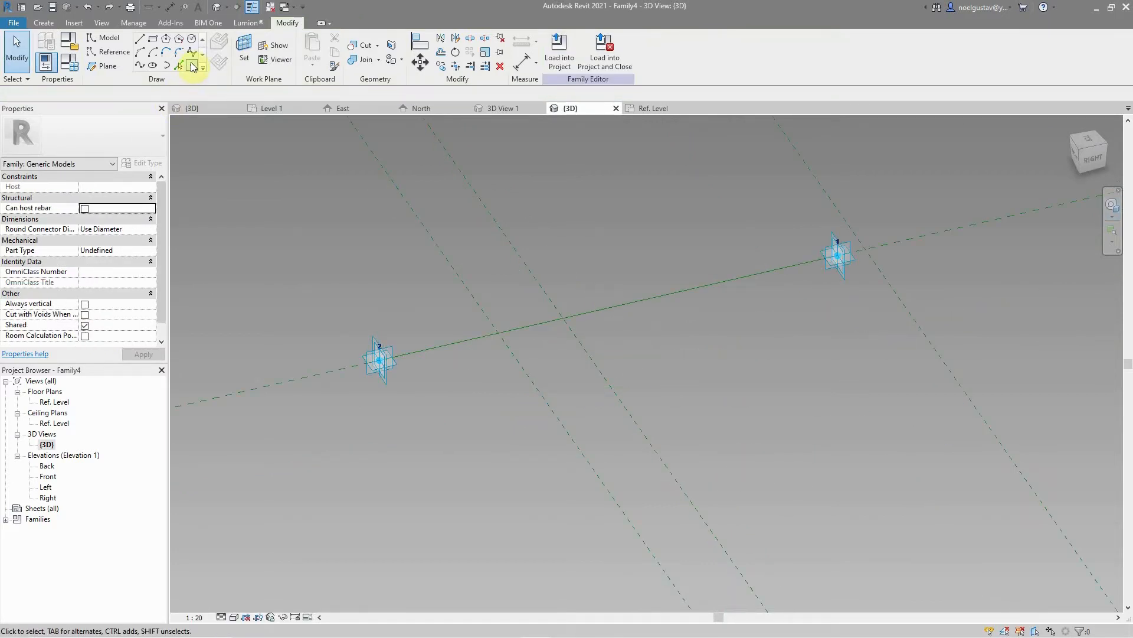
# Step: Place a reference point near the middle of the reference line and set that point's plane as the work plane
pyautogui.click(193, 67)
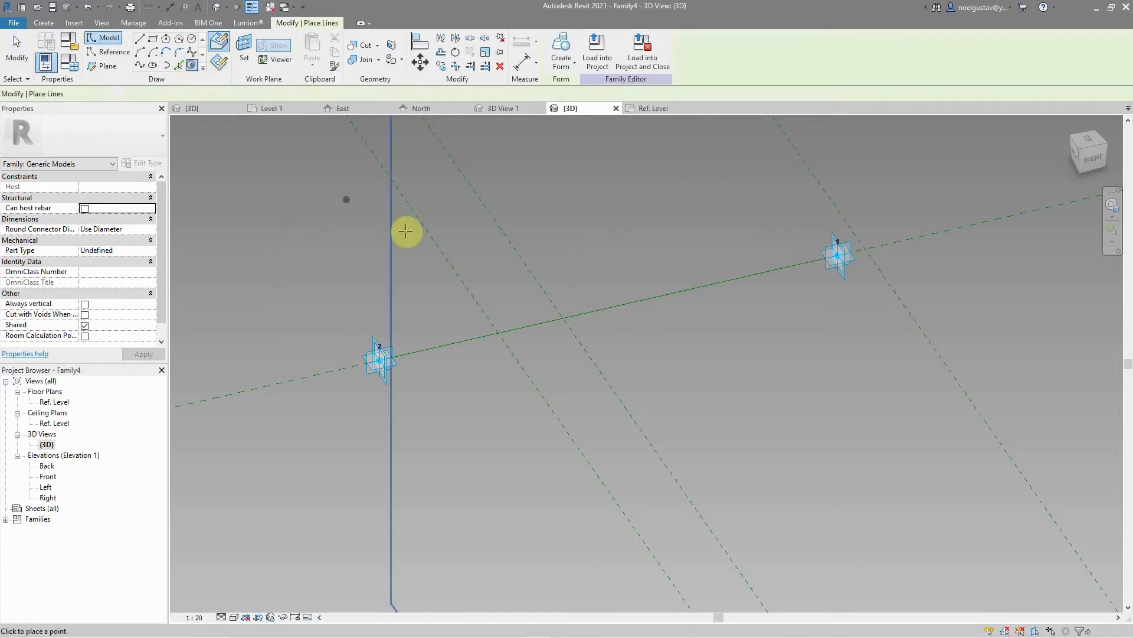
pyautogui.click(611, 307)
pyautogui.scroll(2, 455, 247)
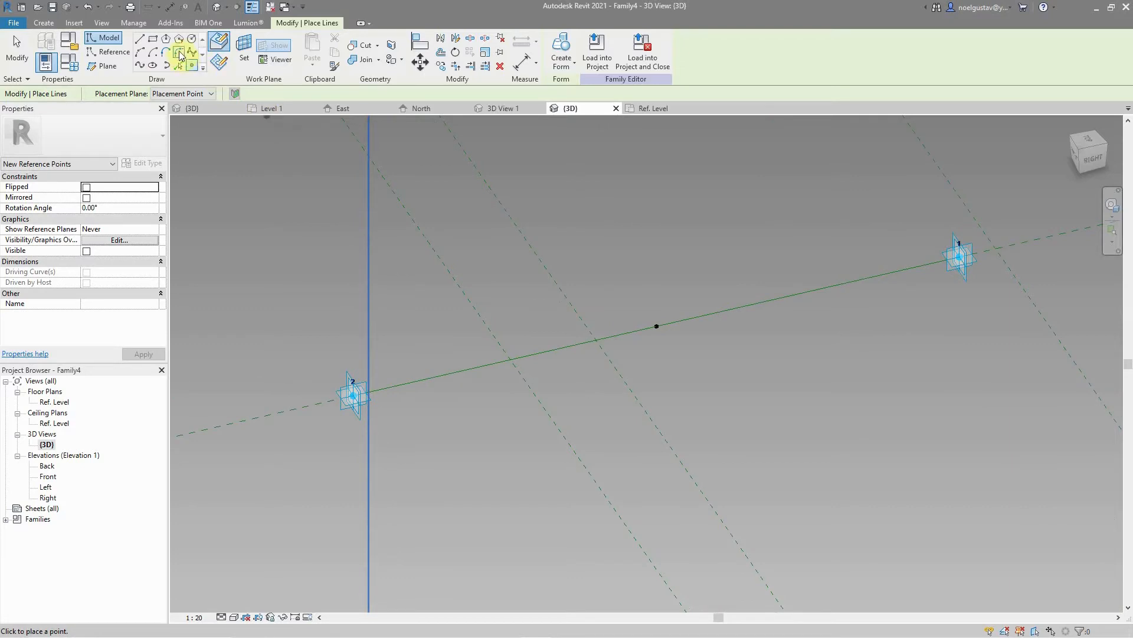
pyautogui.click(244, 48)
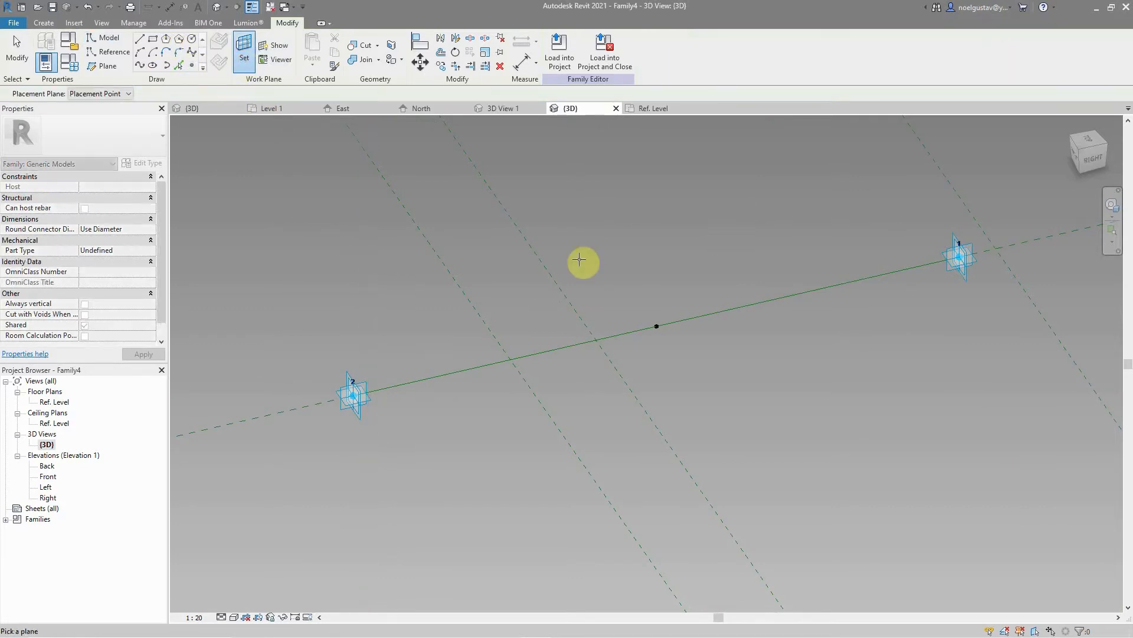
pyautogui.click(657, 326)
pyautogui.scroll(-5, 650, 360)
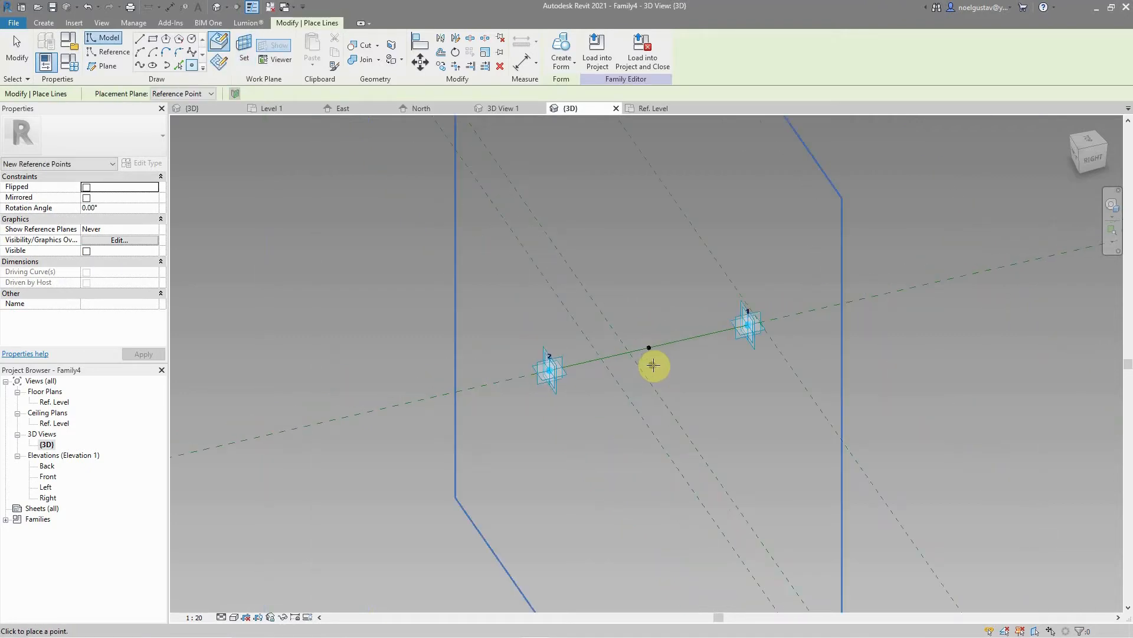
# Step: Draw a model circle of about 240 mm radius centred on the reference point and make its radius dimension permanent
pyautogui.click(191, 41)
pyautogui.scroll(5, 611, 339)
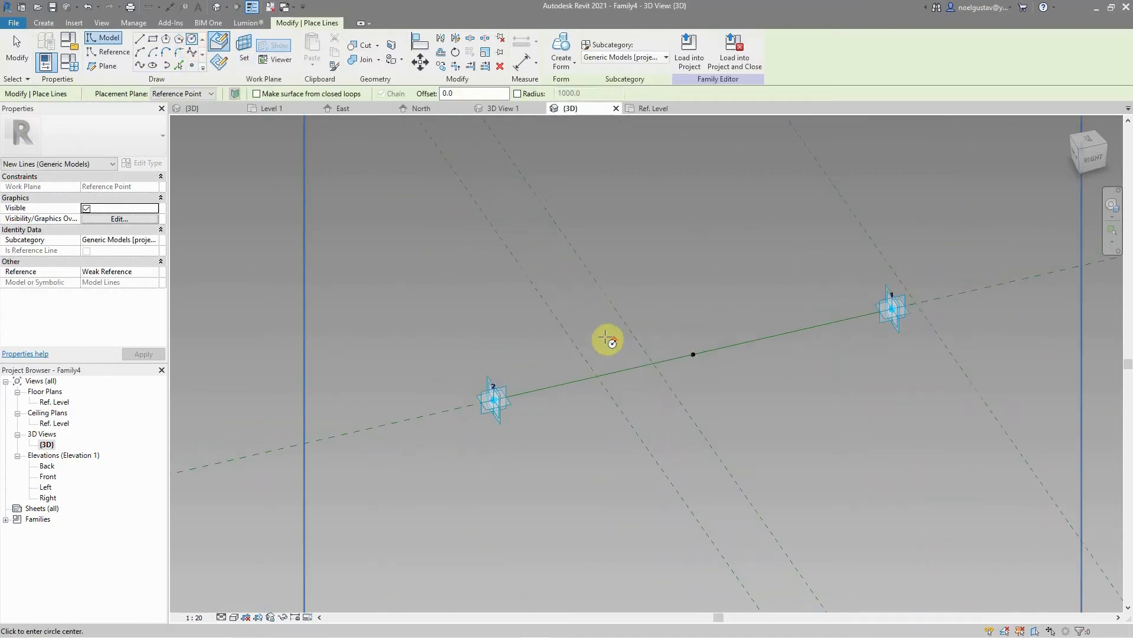
pyautogui.click(731, 365)
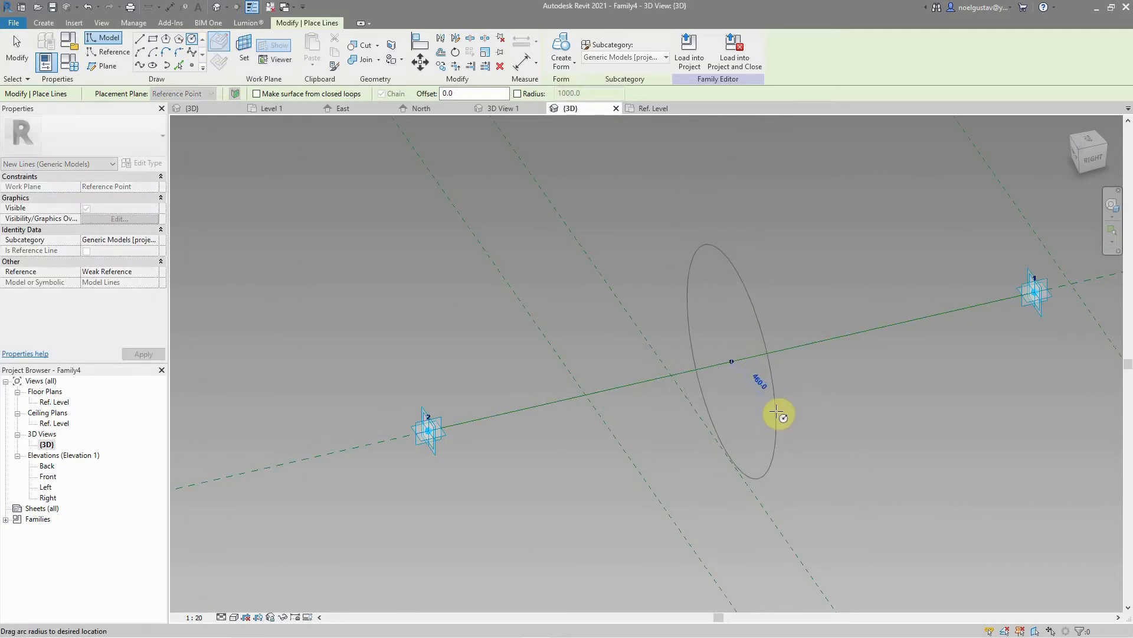
pyautogui.click(741, 328)
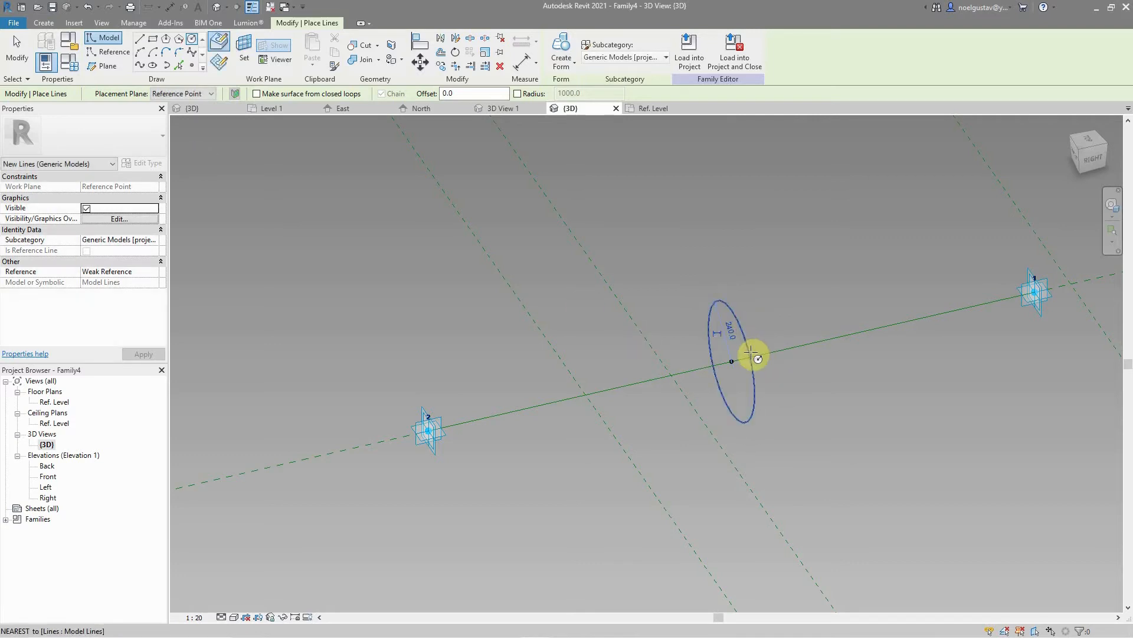
pyautogui.scroll(3, 726, 336)
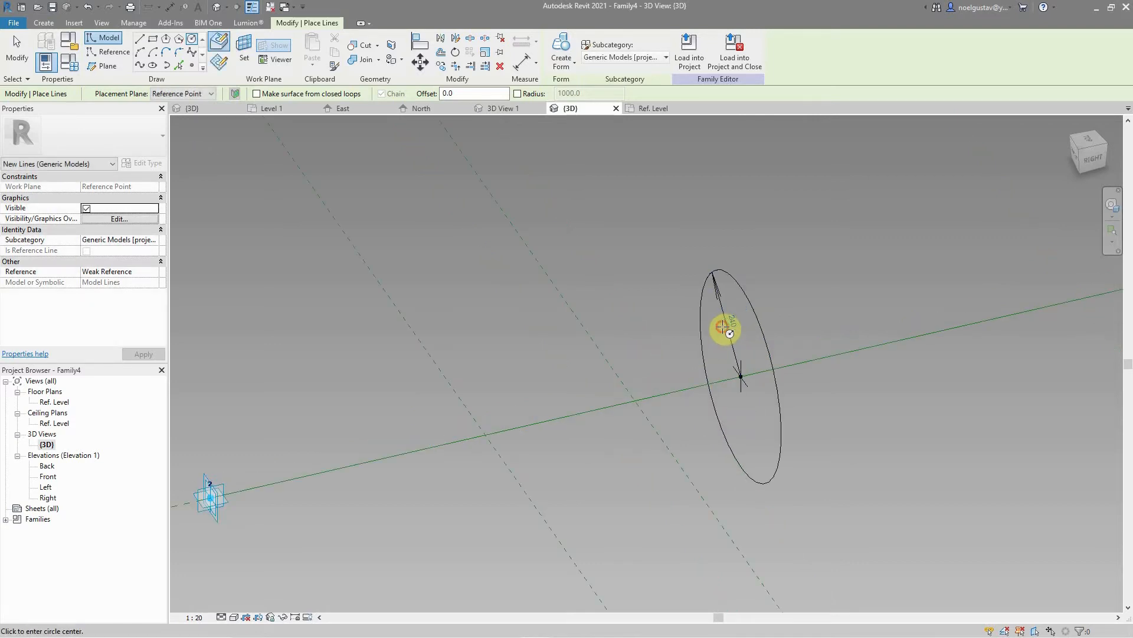
pyautogui.click(19, 59)
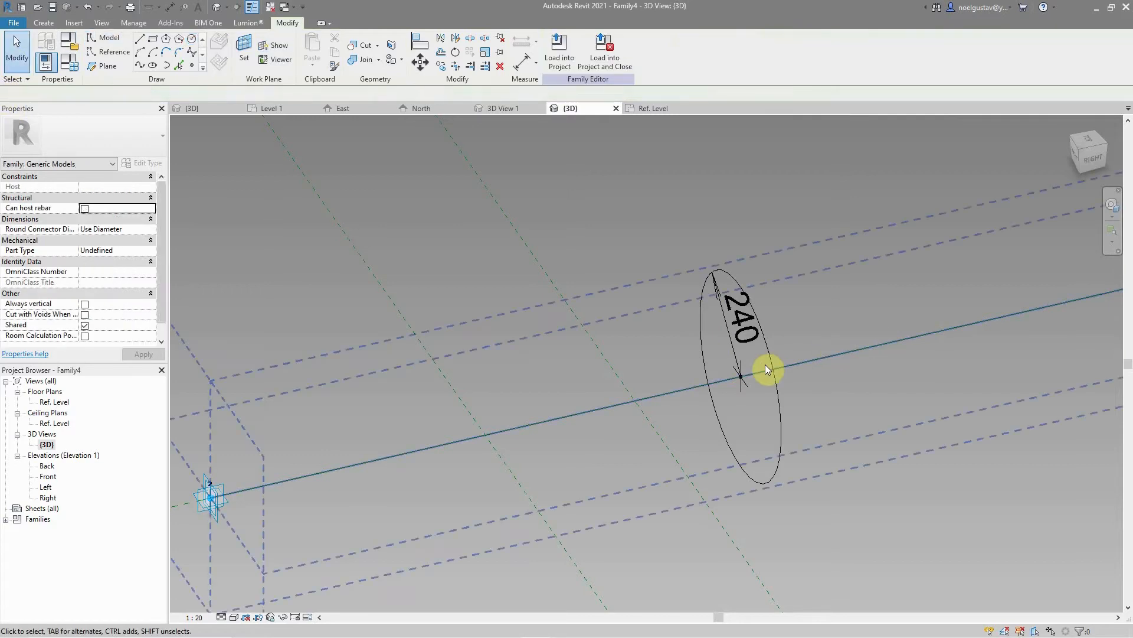
# Step: Label the circle's radius dimension with a new type-based family parameter named "Bamboo radius"
pyautogui.click(734, 353)
pyautogui.scroll(-5, 654, 357)
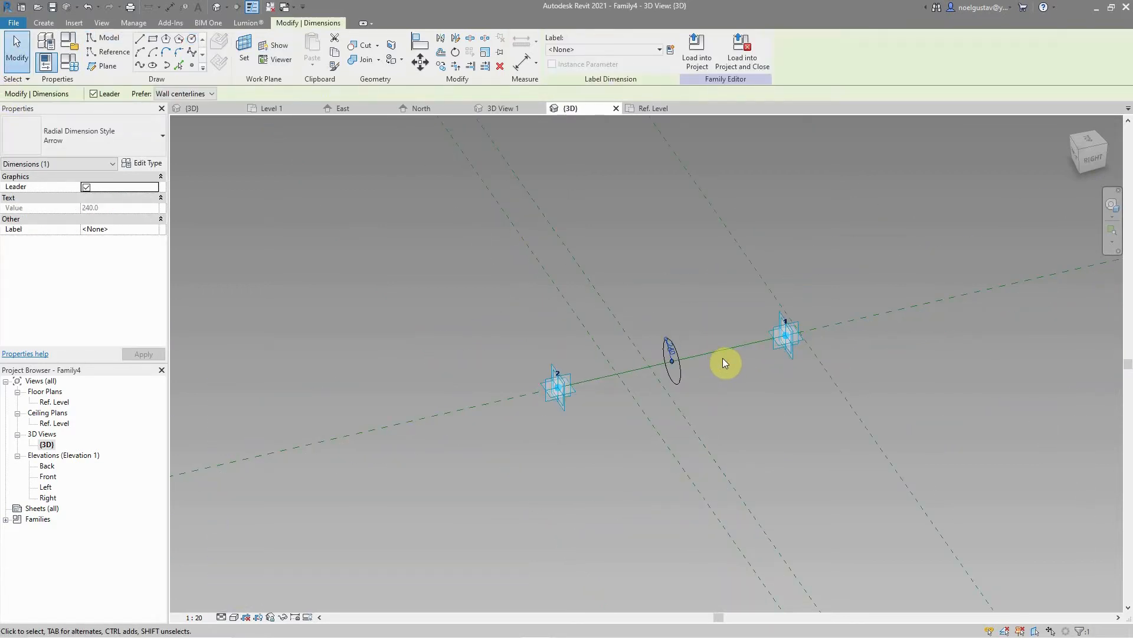
pyautogui.scroll(5, 636, 361)
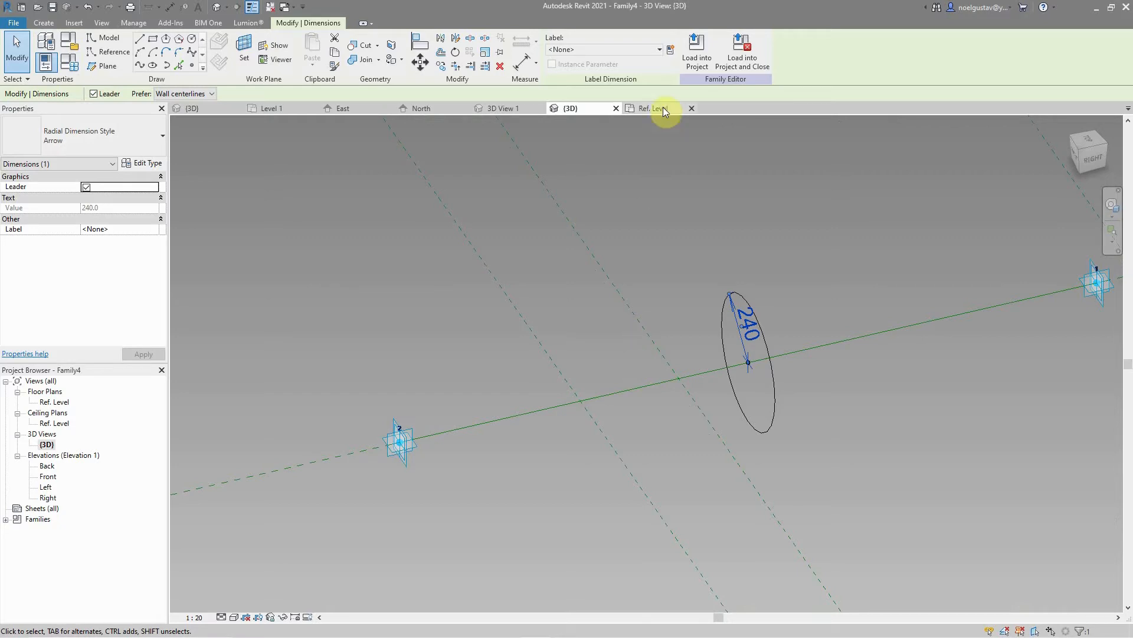
pyautogui.click(661, 50)
pyautogui.click(662, 50)
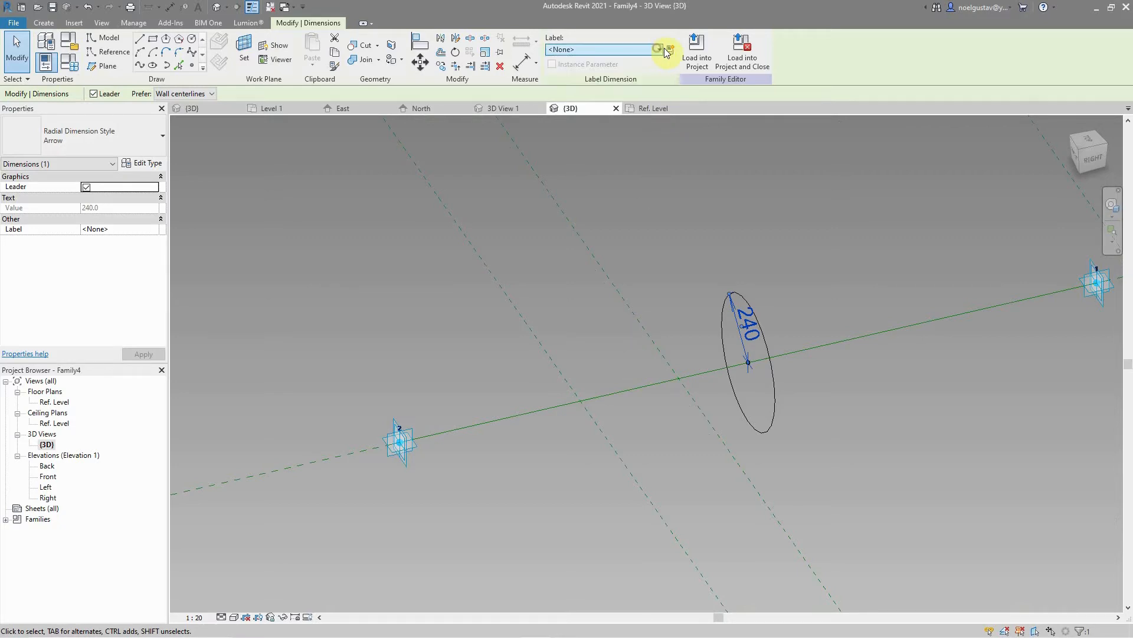
pyautogui.click(667, 51)
pyautogui.moveTo(618, 171); pyautogui.dragTo(564, 117)
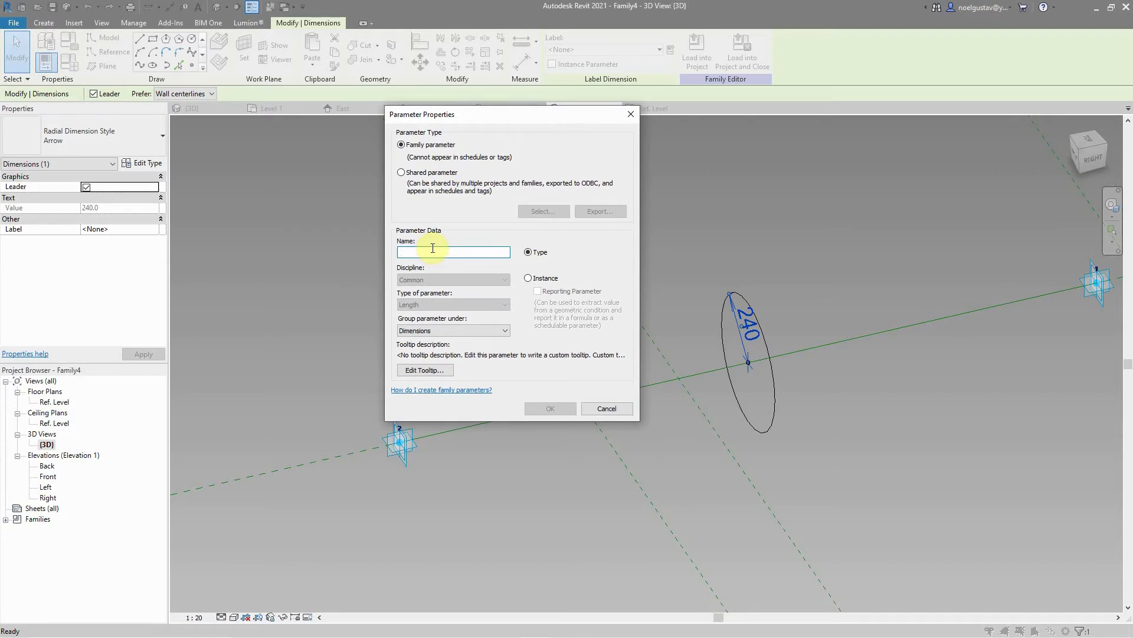
pyautogui.press('BackSpace')
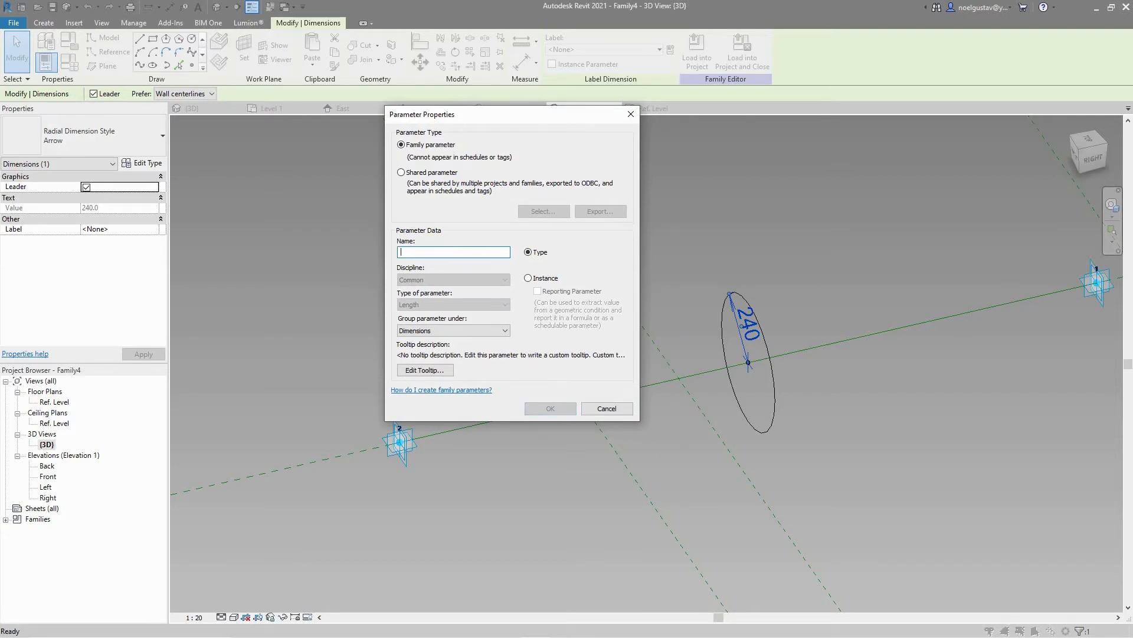
pyautogui.write('Bamboo radius')
pyautogui.click(549, 409)
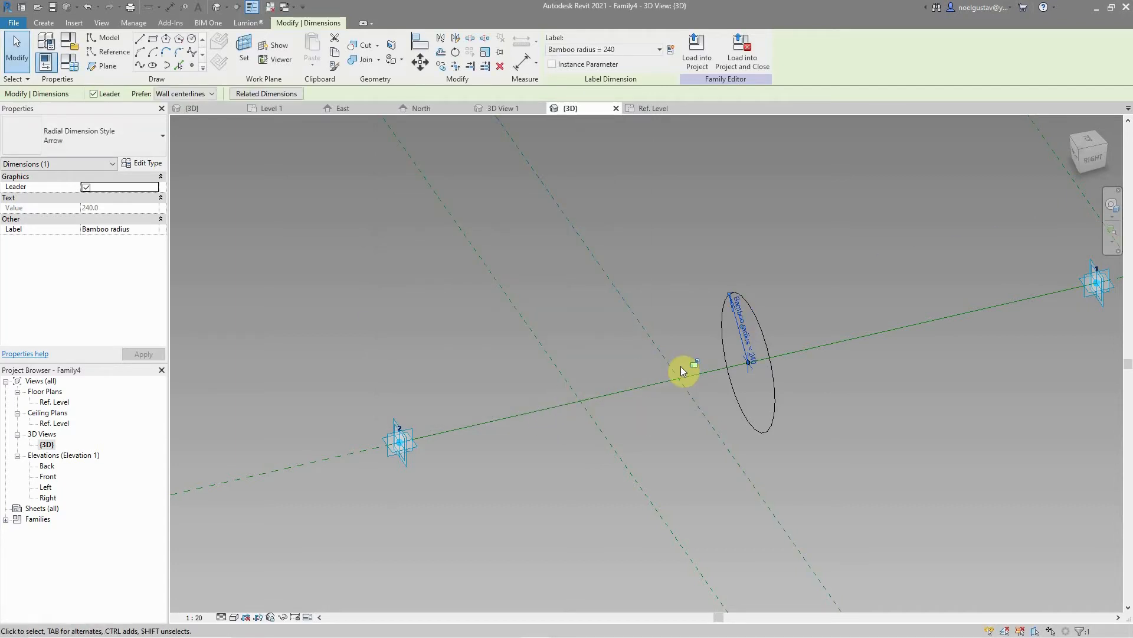
pyautogui.scroll(-3, 548, 365)
pyautogui.click(852, 412)
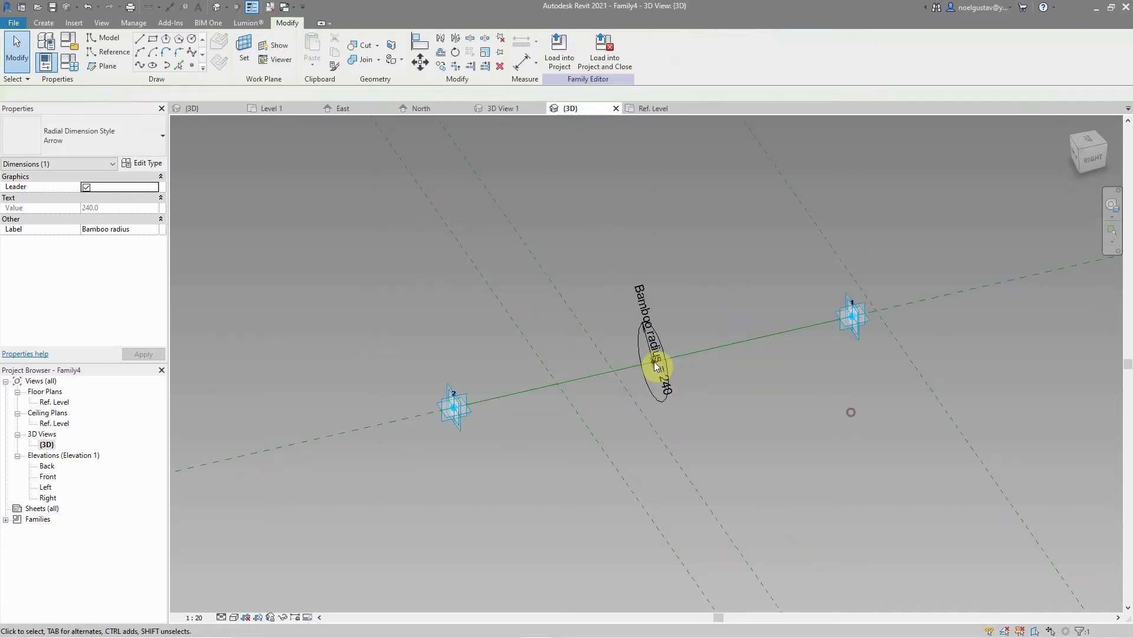
pyautogui.scroll(2, 654, 354)
pyautogui.click(654, 346)
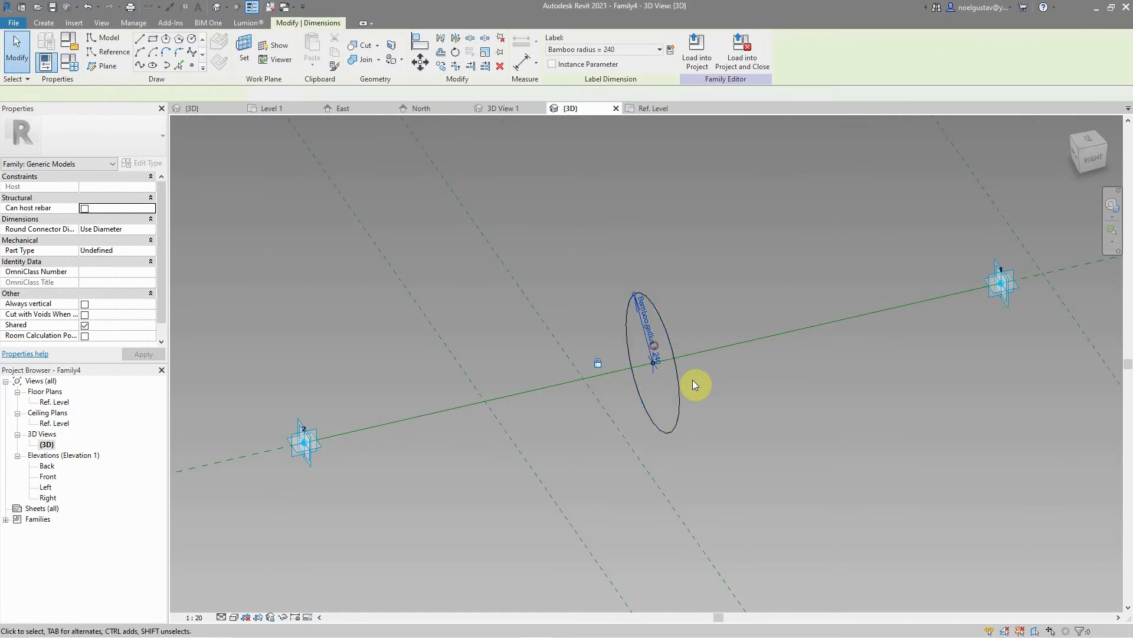
pyautogui.click(248, 231)
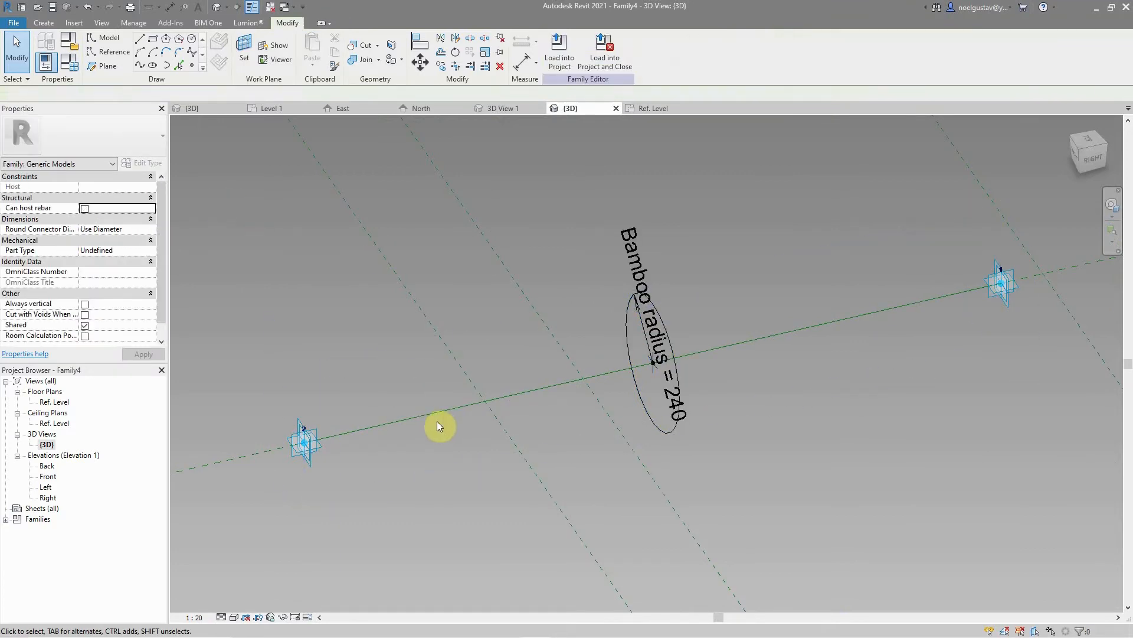
pyautogui.click(666, 337)
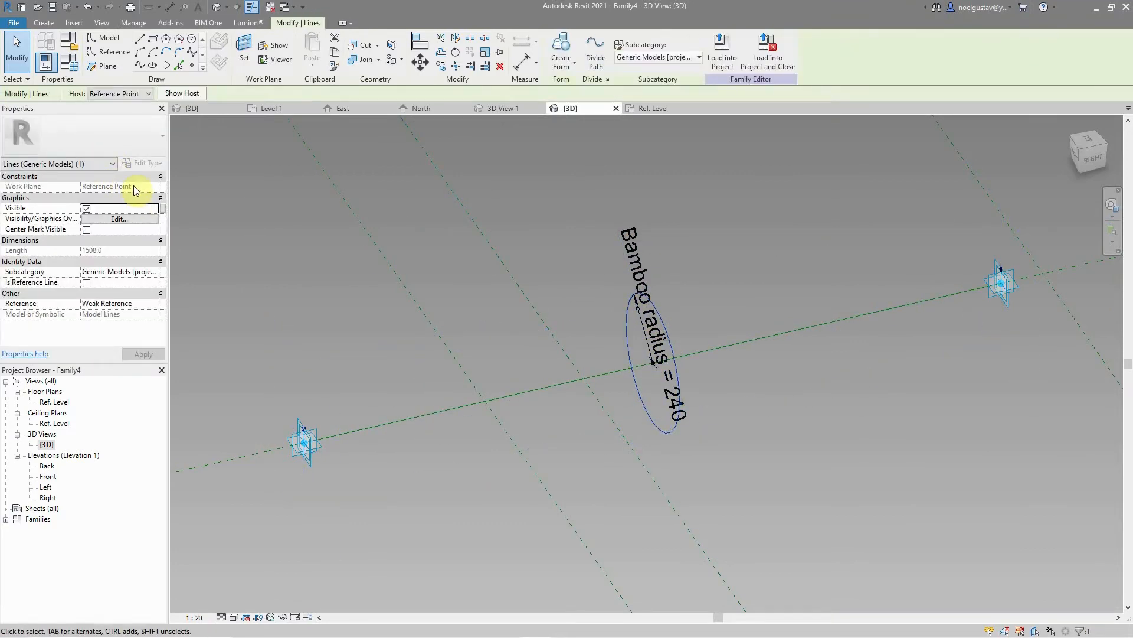
pyautogui.click(71, 46)
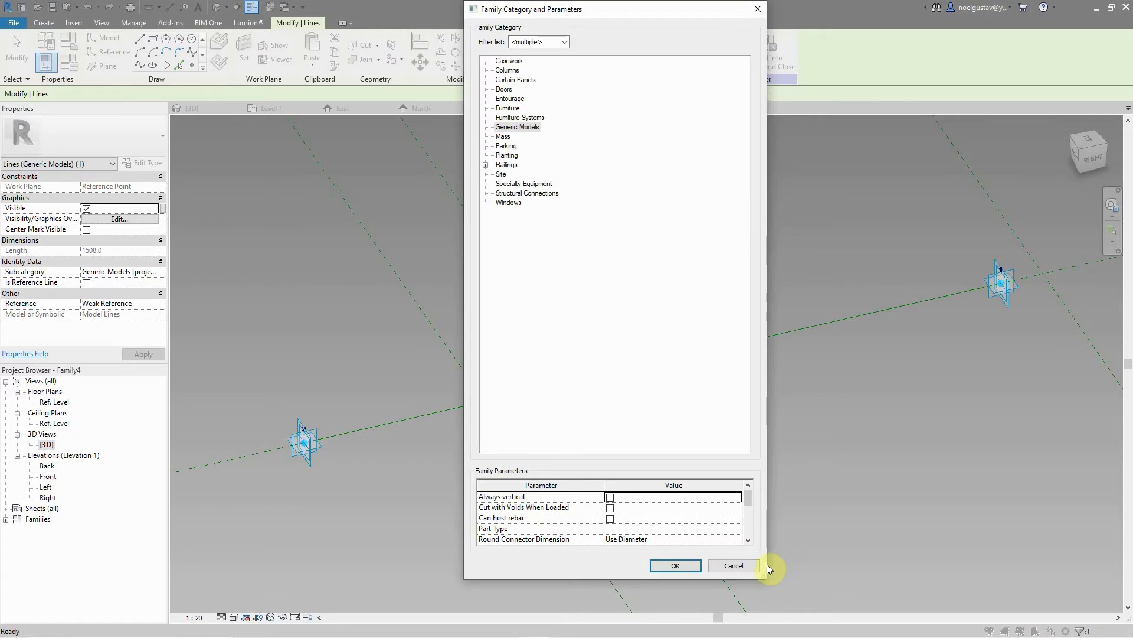
pyautogui.click(738, 565)
pyautogui.click(418, 356)
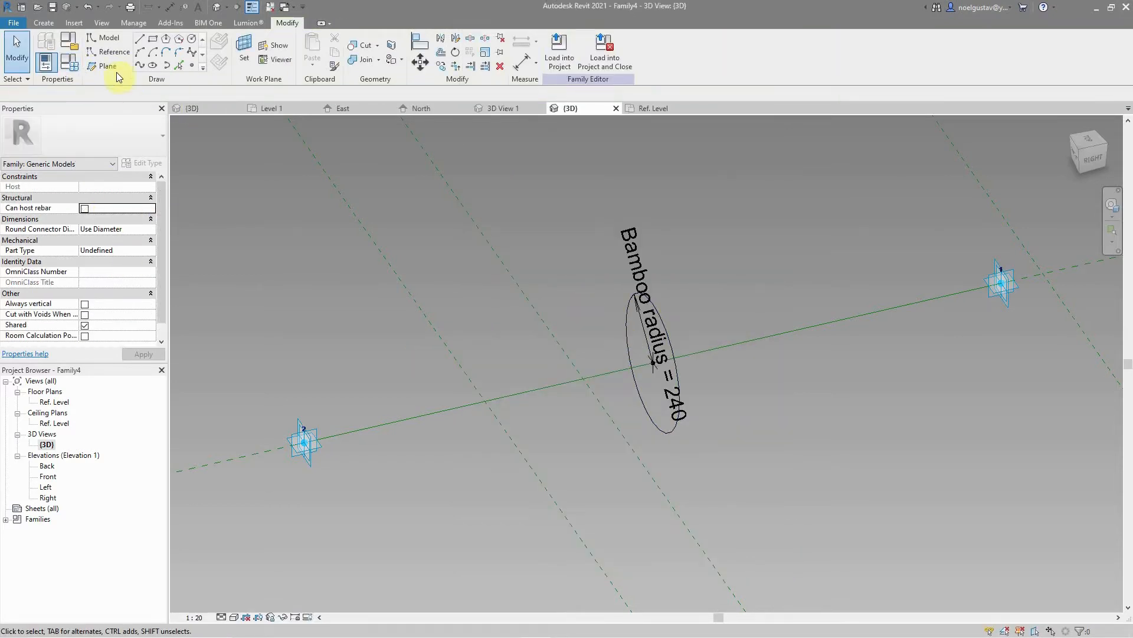
pyautogui.click(629, 330)
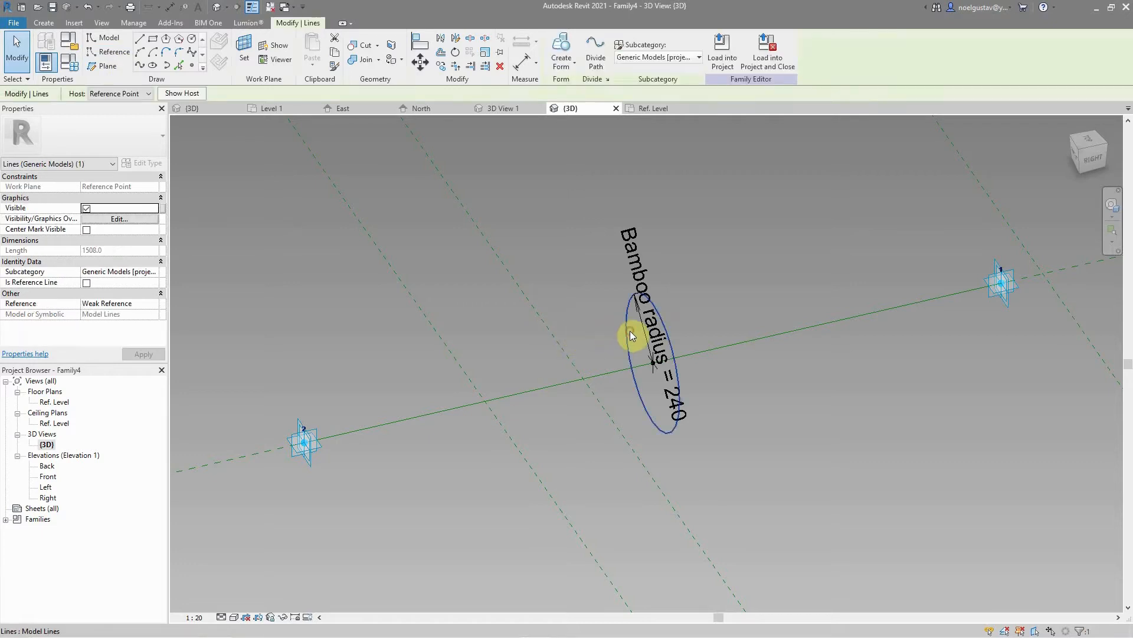
pyautogui.click(73, 62)
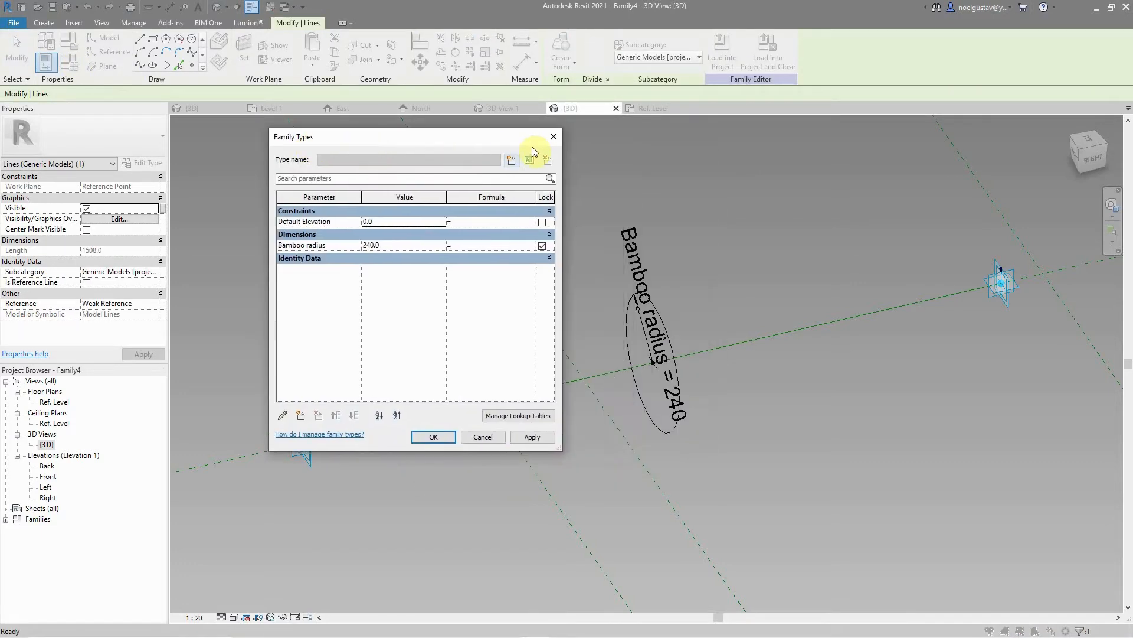
pyautogui.click(551, 143)
# Step: Set the Bamboo radius family parameter to 25 and apply it to the circle
pyautogui.click(625, 327)
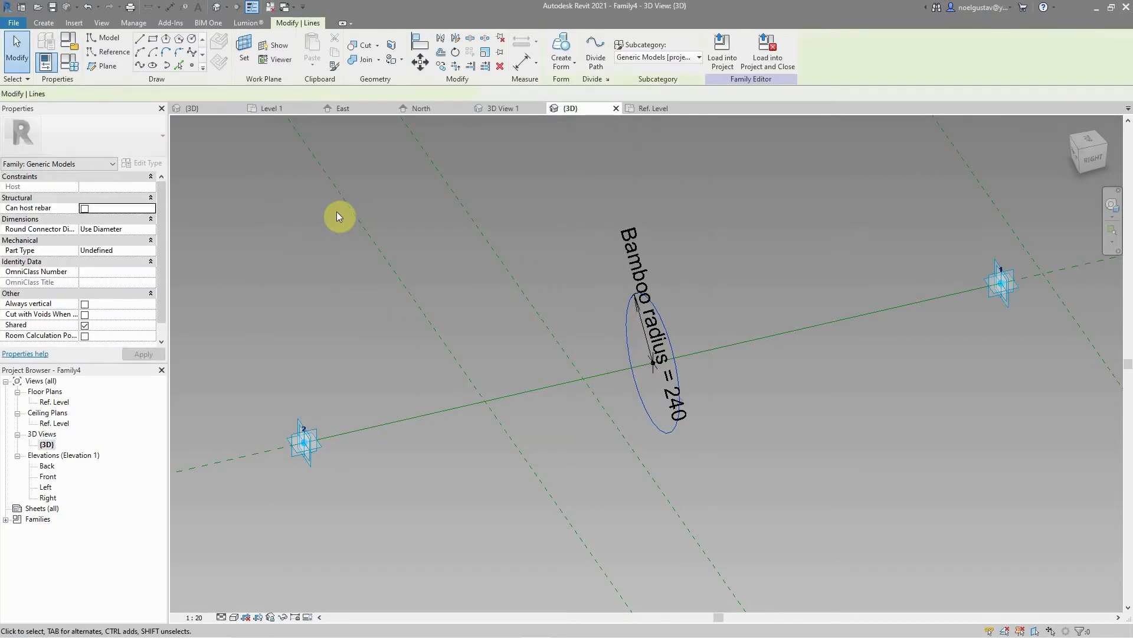
pyautogui.click(69, 64)
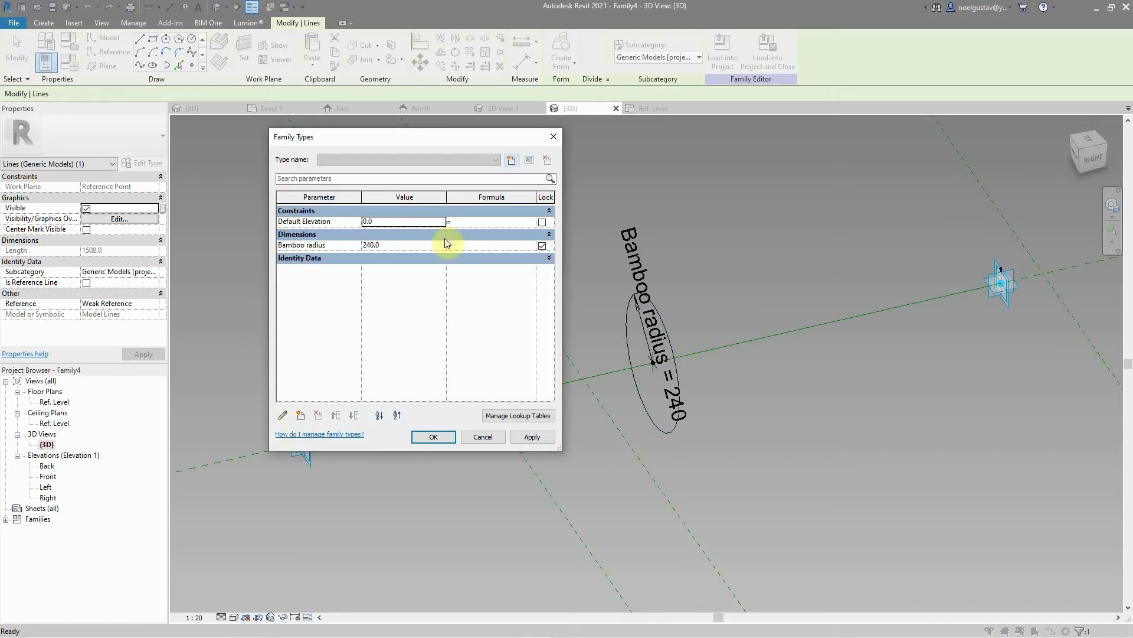
pyautogui.click(402, 244)
pyautogui.click(402, 244)
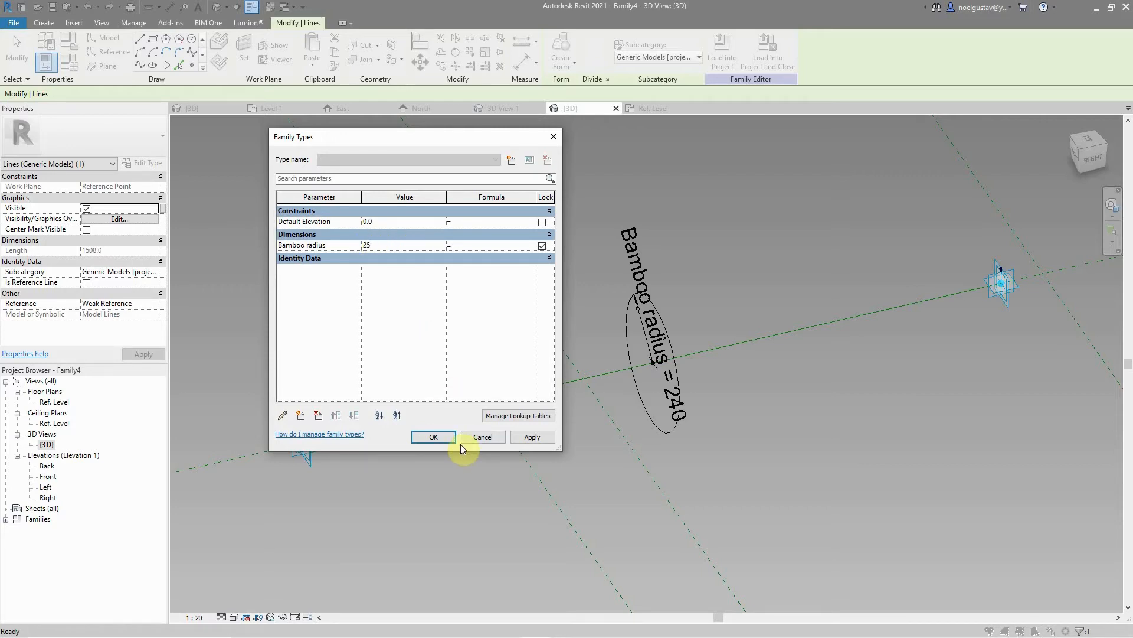
pyautogui.click(534, 438)
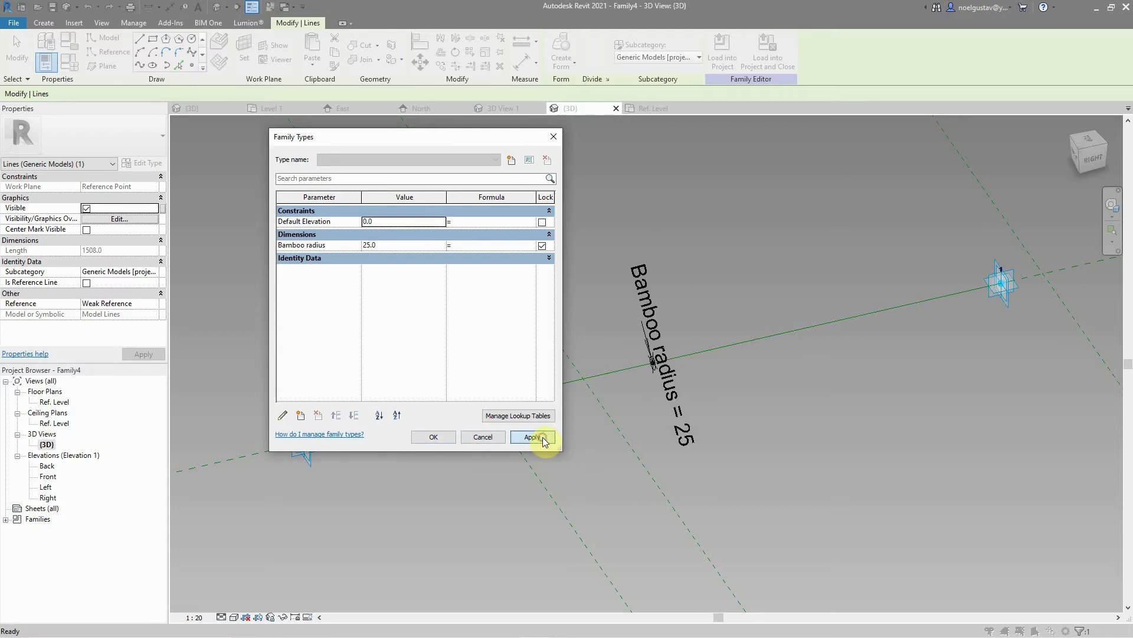
pyautogui.click(438, 437)
# Step: Set the 3D view's scale to 1:5 so the radius label suits the smaller circle
pyautogui.scroll(4, 646, 363)
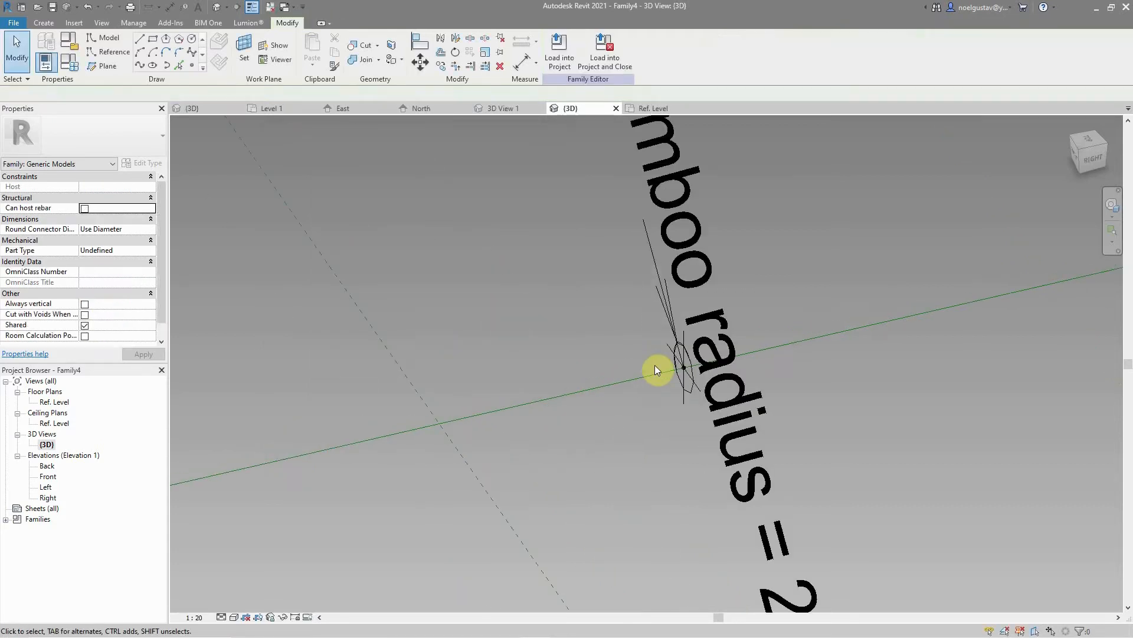
pyautogui.scroll(-4, 675, 371)
pyautogui.click(194, 617)
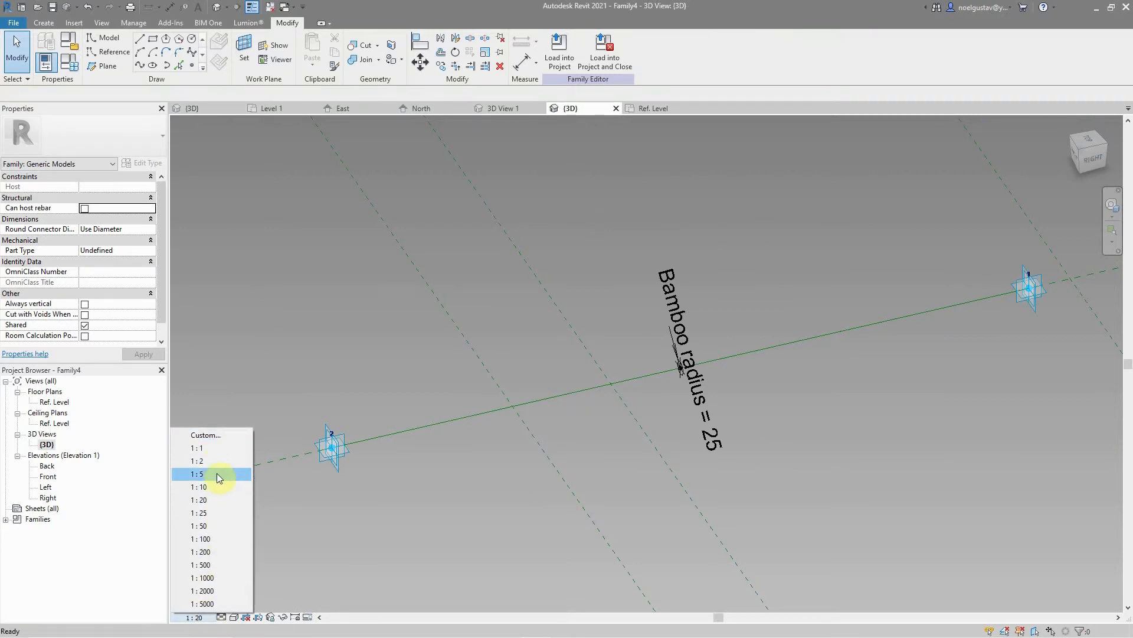
pyautogui.click(216, 474)
pyautogui.scroll(2, 685, 360)
pyautogui.scroll(3, 682, 354)
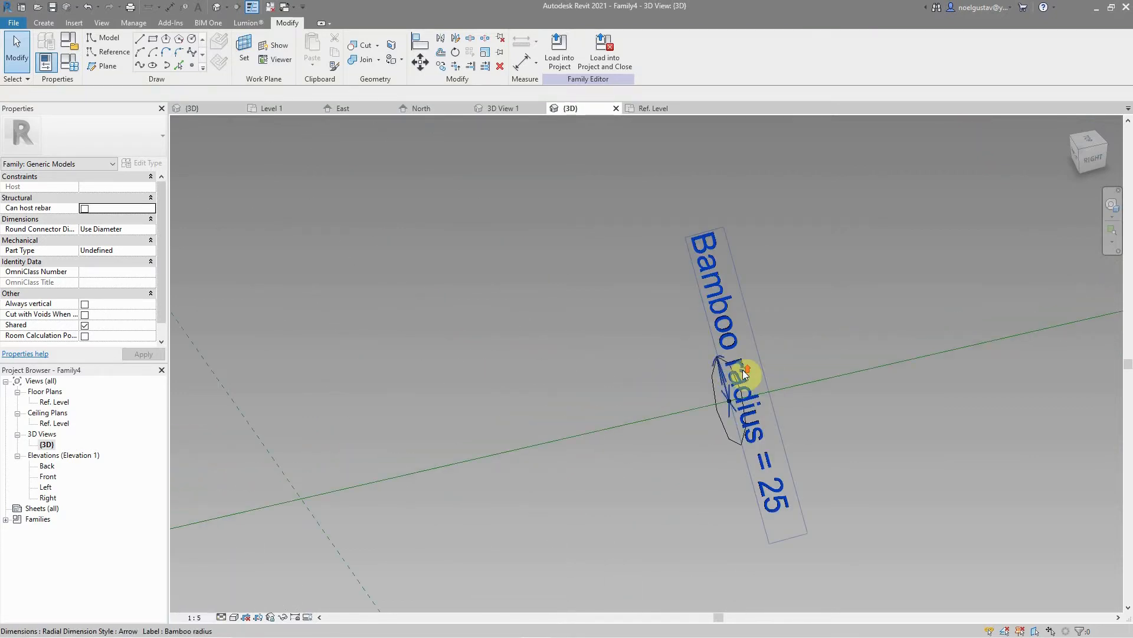
# Step: Create a solid pole form from the circle profile and the reference line between the two adaptive points
pyautogui.scroll(-3, 626, 378)
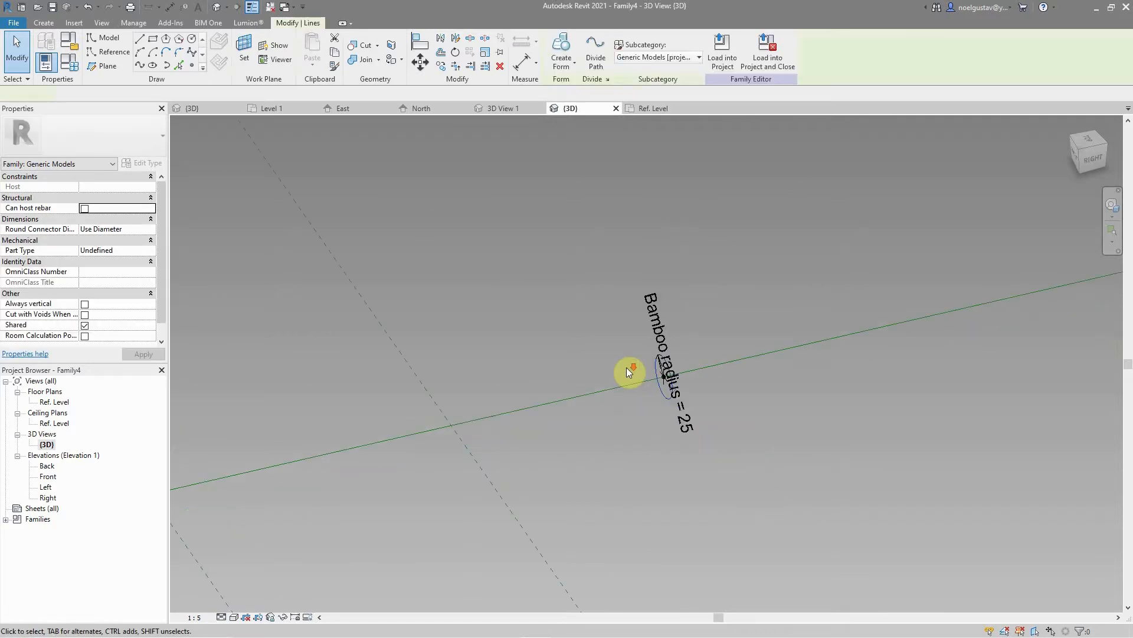
pyautogui.click(618, 386)
pyautogui.scroll(-5, 628, 387)
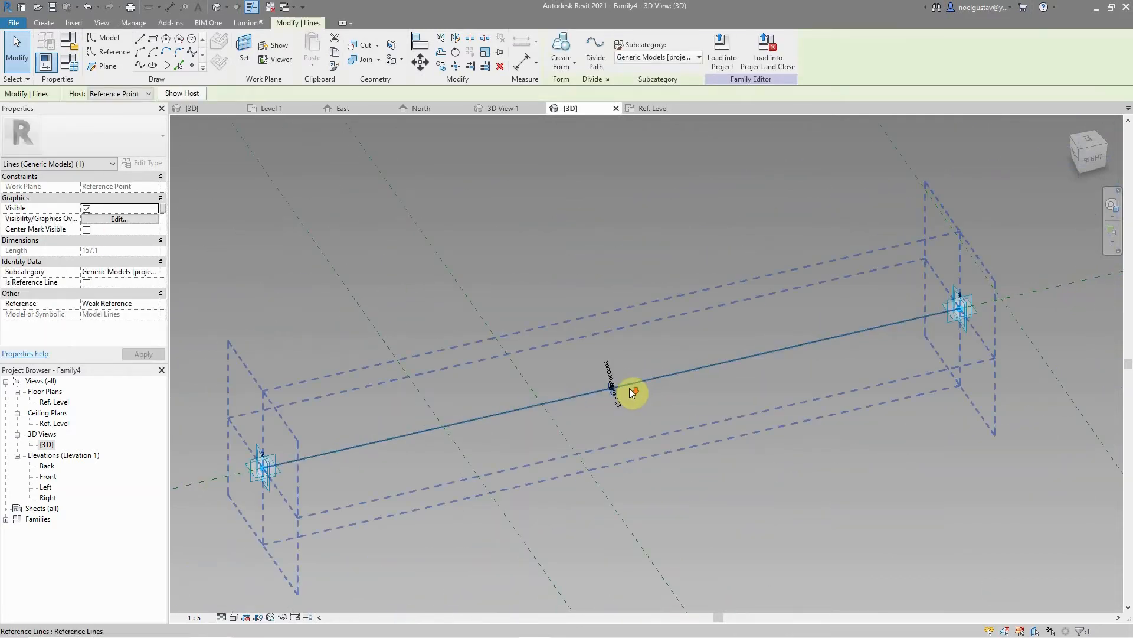
pyautogui.scroll(2, 625, 401)
pyautogui.scroll(2, 626, 401)
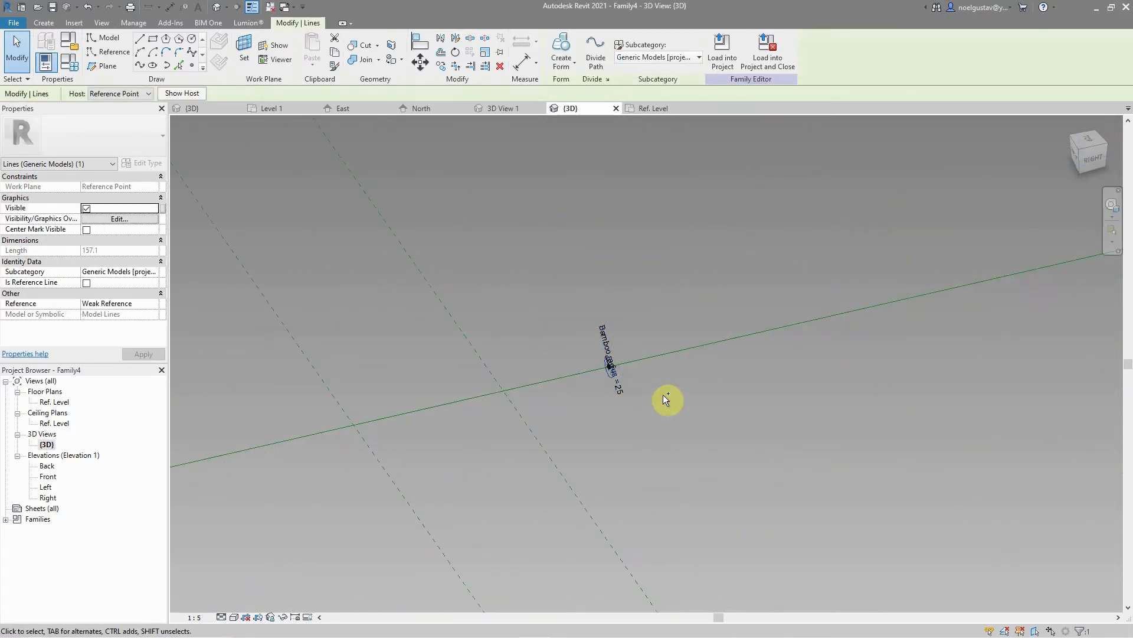
pyautogui.keyDown('ctrl'); pyautogui.click(663, 355); pyautogui.keyUp('ctrl')
pyautogui.scroll(-5, 640, 397)
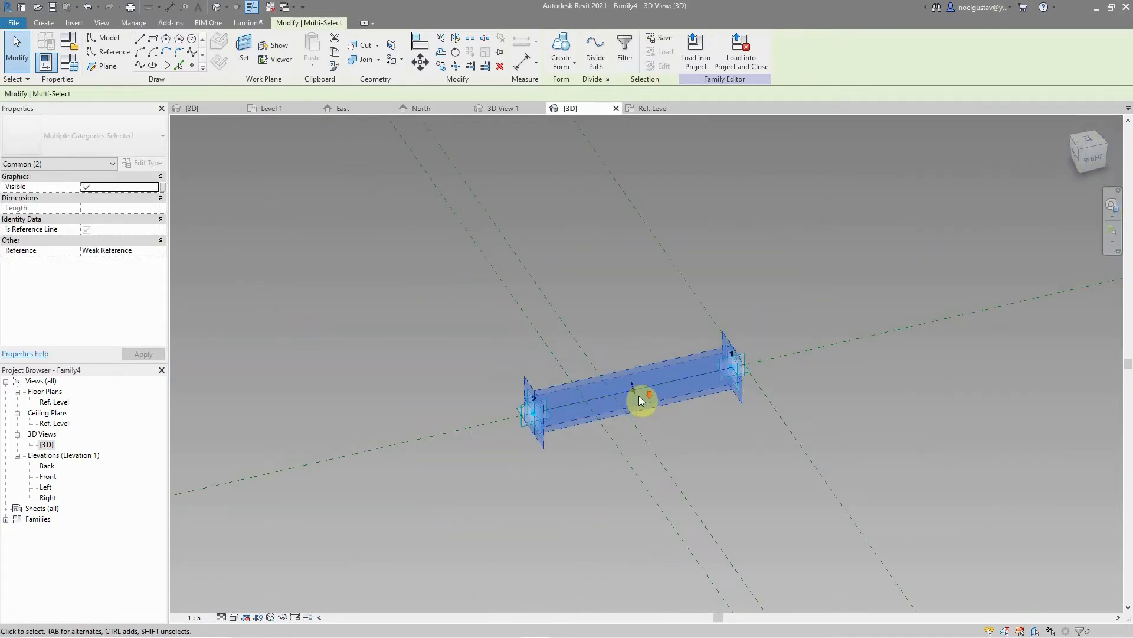
pyautogui.scroll(1, 649, 397)
pyautogui.click(563, 50)
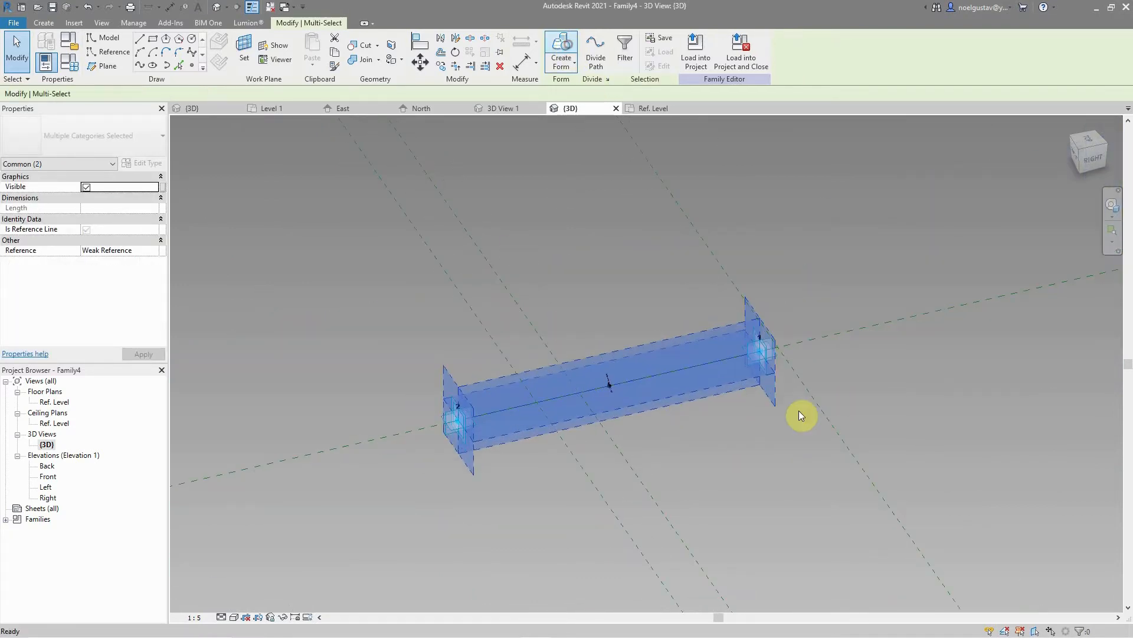
pyautogui.scroll(2, 799, 459)
# Step: Select only the pole form by filtering a window selection down to the Generic Models category
pyautogui.click(1108, 241)
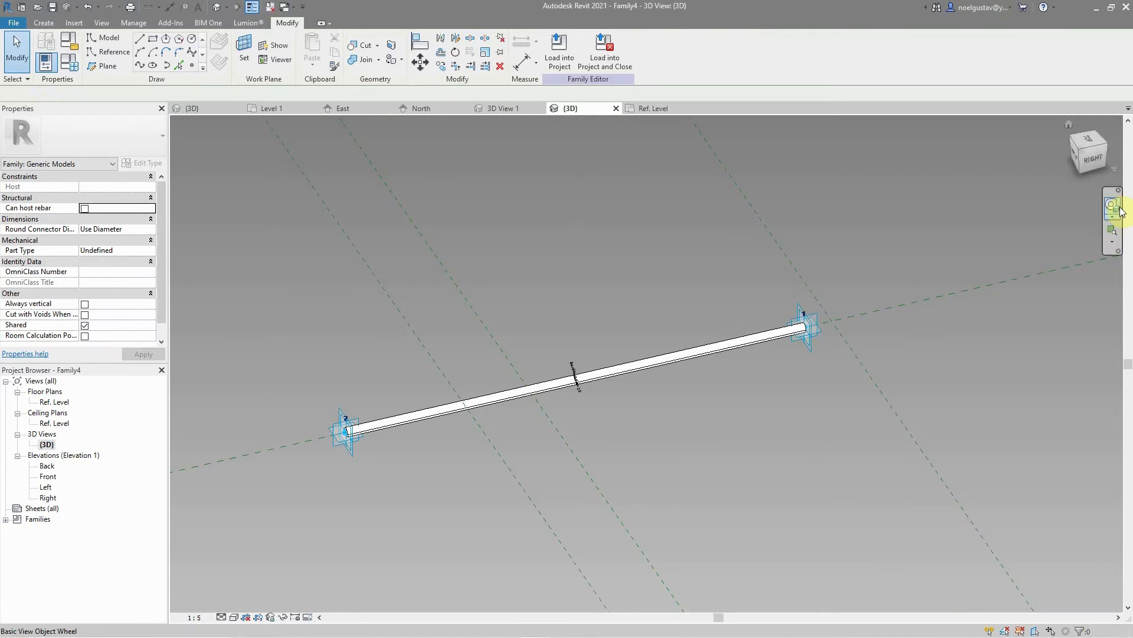
pyautogui.moveTo(713, 369); pyautogui.dragTo(749, 369)
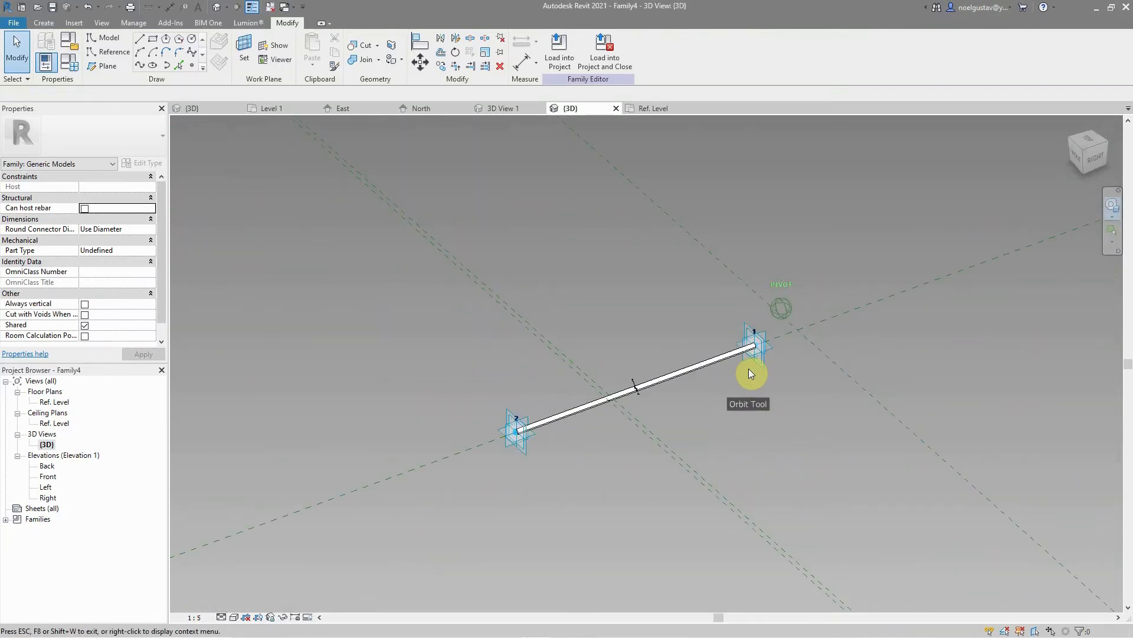
pyautogui.scroll(5, 686, 379)
pyautogui.click(733, 340)
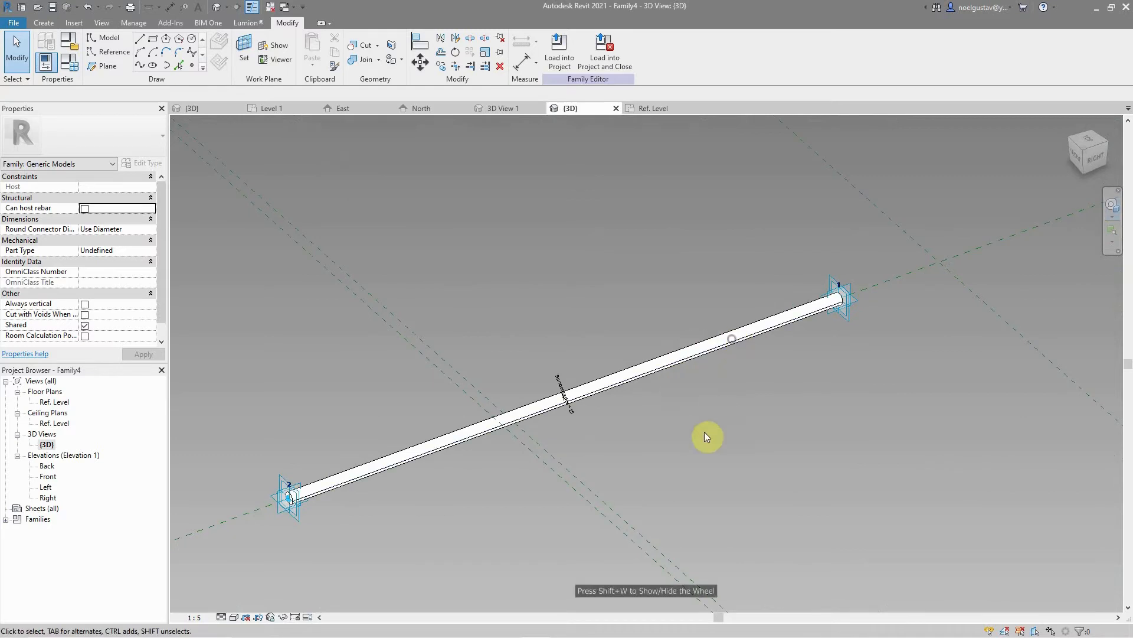
pyautogui.scroll(-9, 703, 431)
pyautogui.scroll(5, 713, 434)
pyautogui.moveTo(698, 372); pyautogui.dragTo(685, 446)
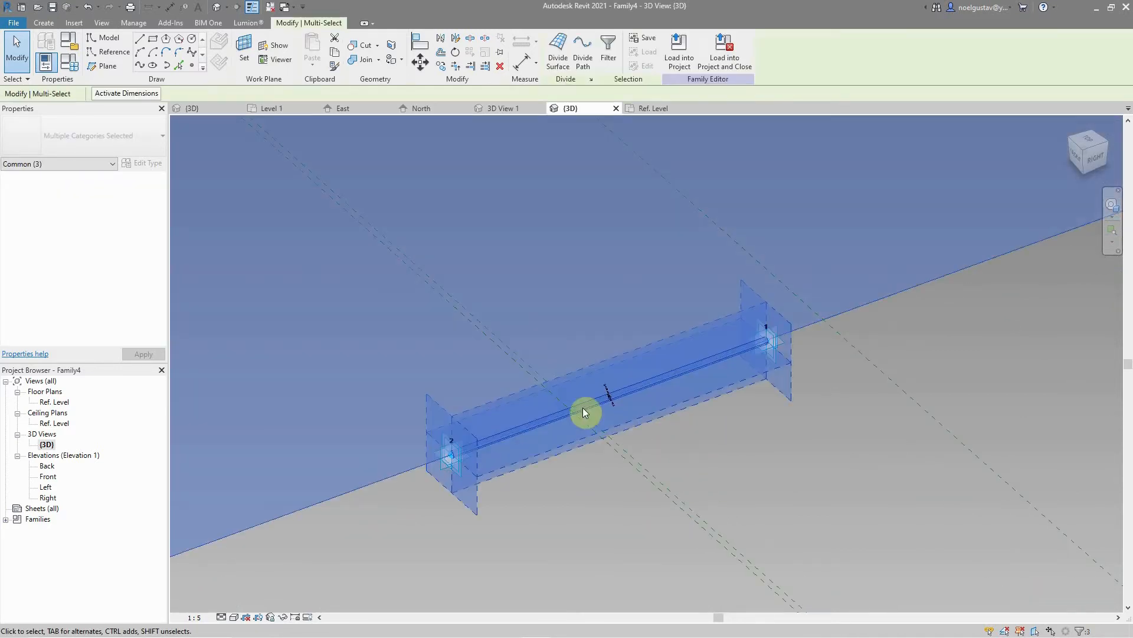
pyautogui.moveTo(765, 488); pyautogui.dragTo(617, 238)
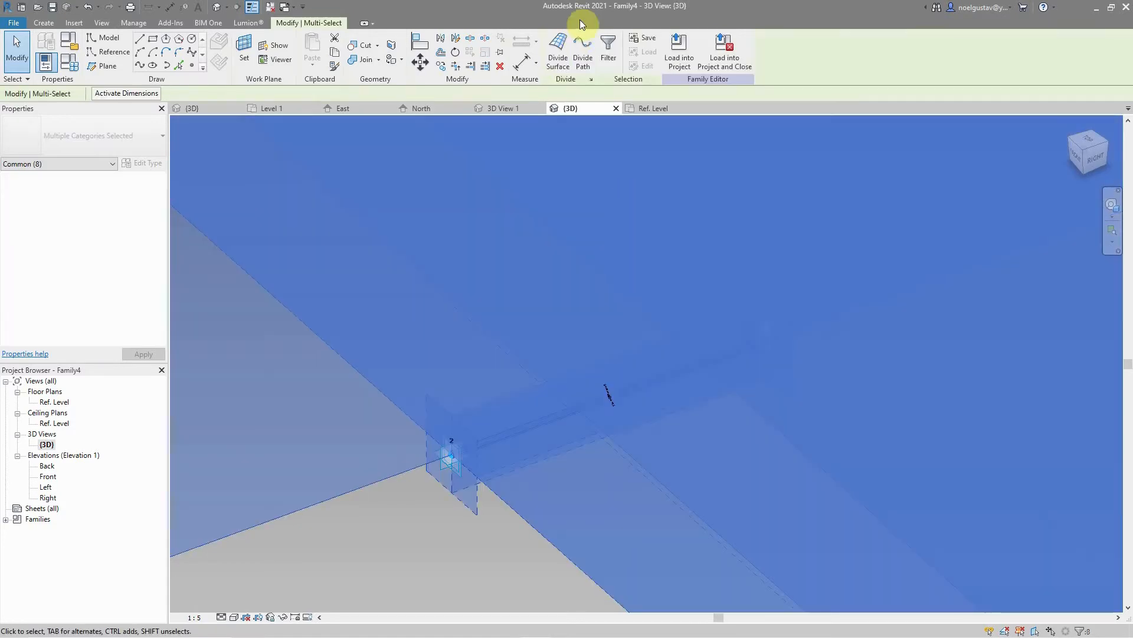
pyautogui.click(616, 38)
pyautogui.click(627, 267)
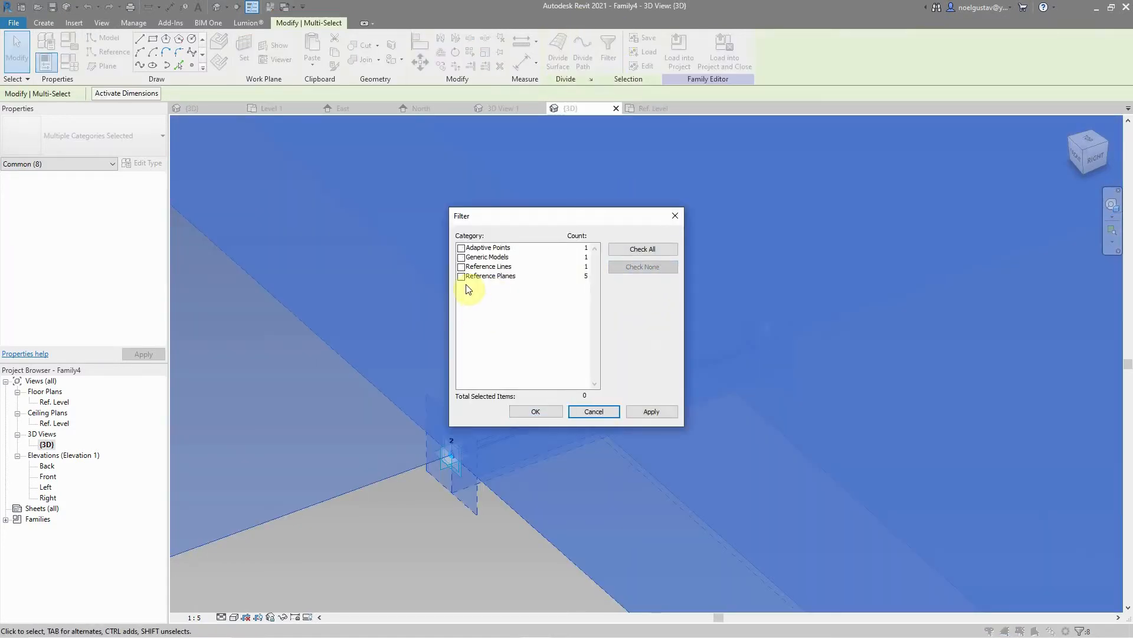
pyautogui.click(461, 258)
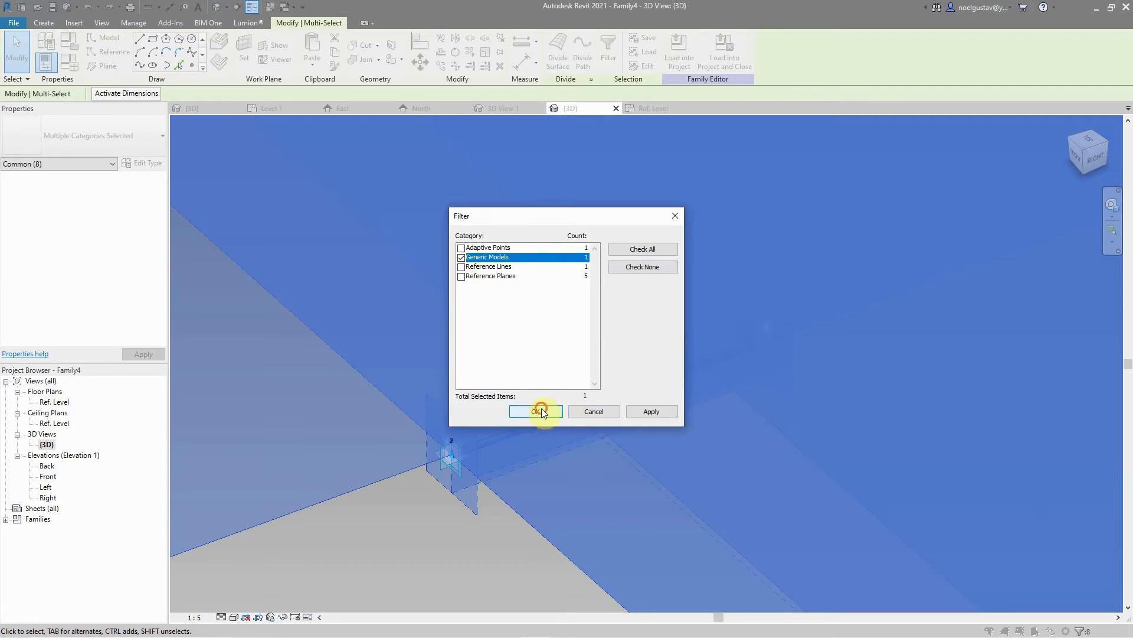
pyautogui.click(541, 409)
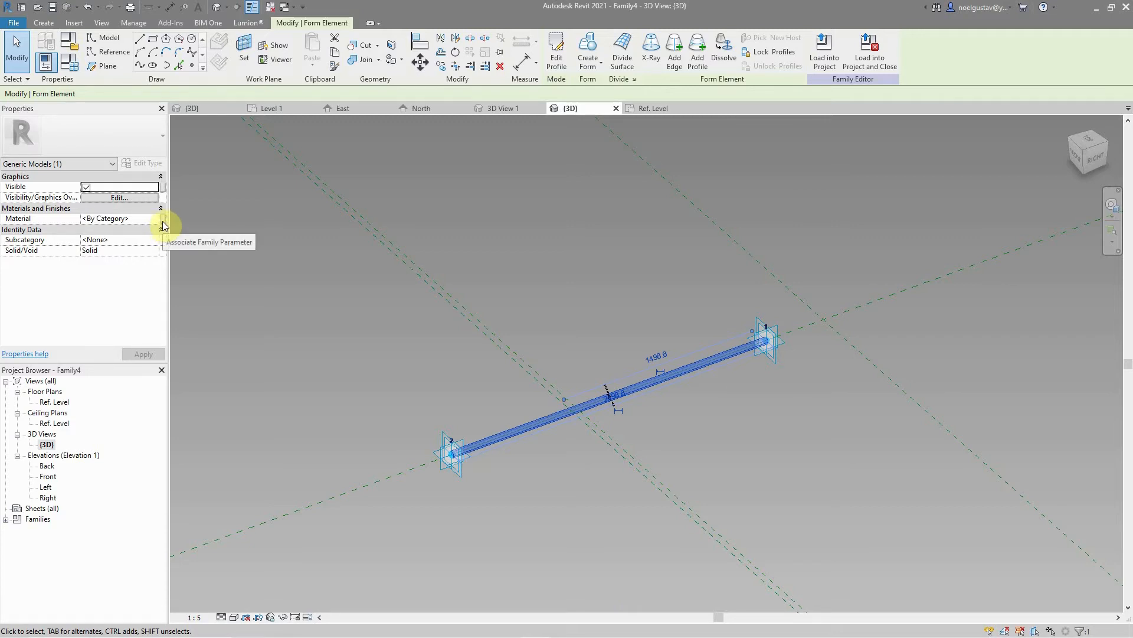
# Step: Associate the pole form's material with a new type-based family parameter named "Bamboo Texture"
pyautogui.click(163, 222)
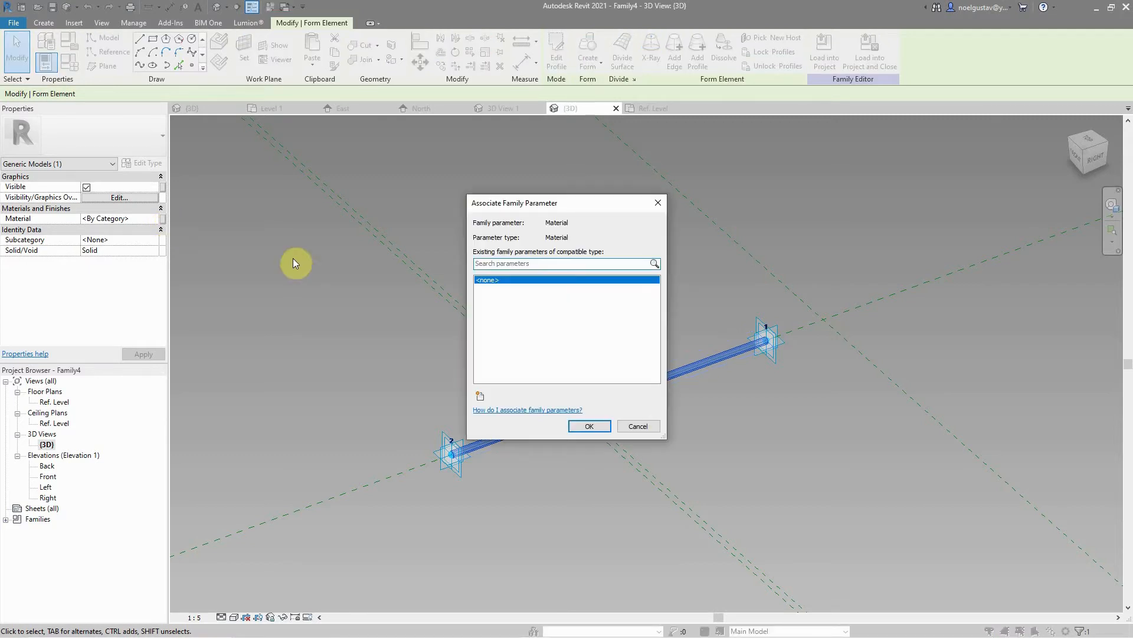
pyautogui.click(480, 396)
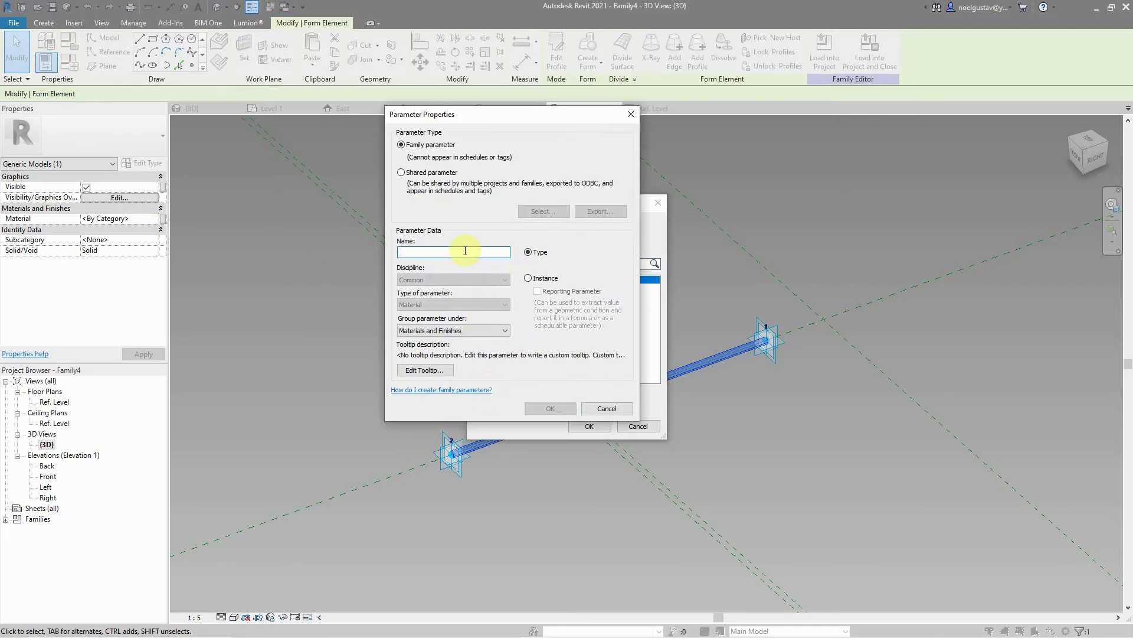
pyautogui.write('Bamboo Texture')
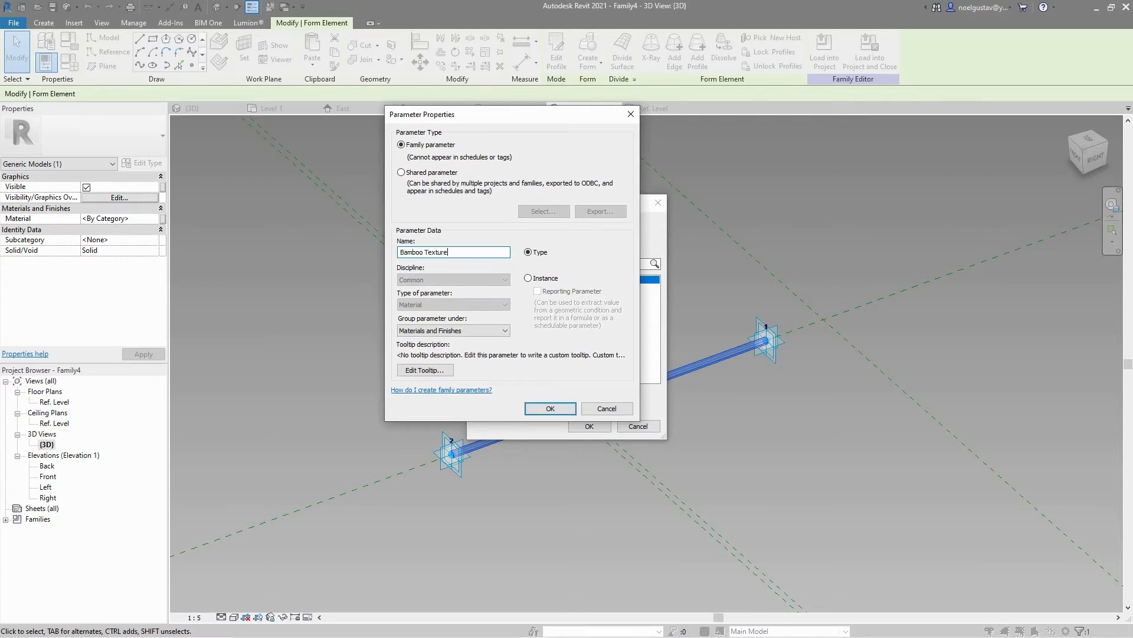
pyautogui.click(562, 413)
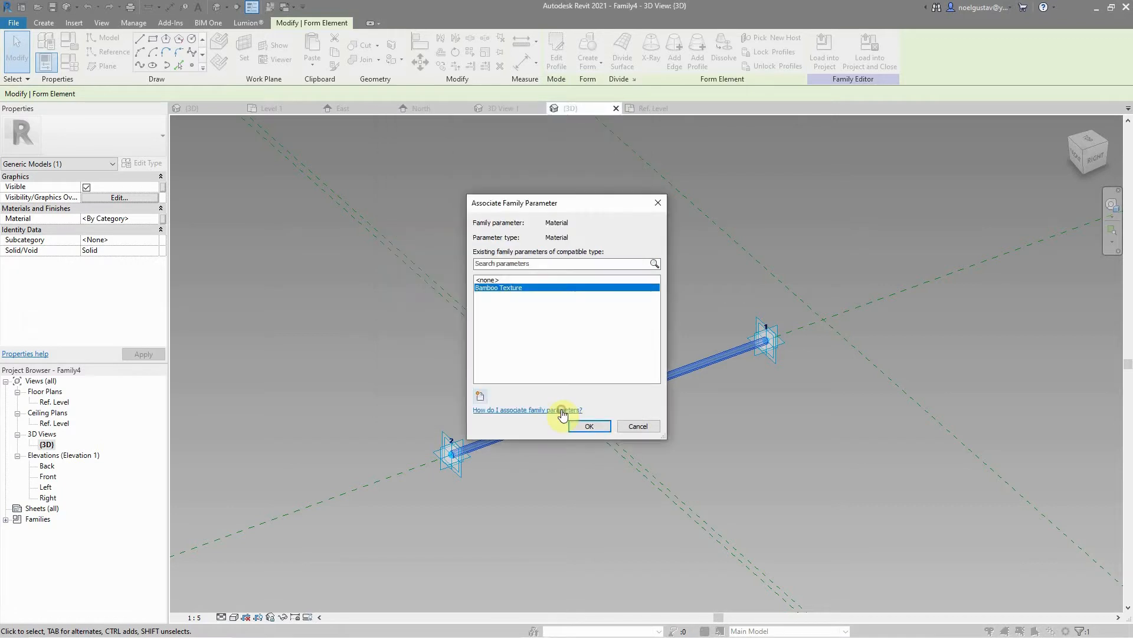
pyautogui.click(584, 425)
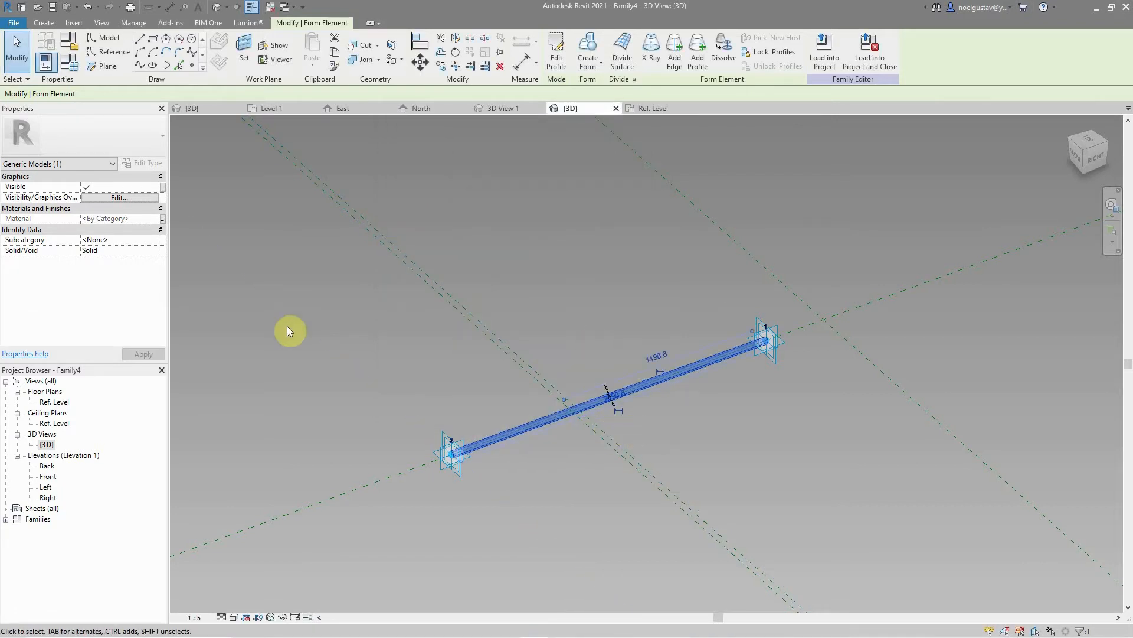
# Step: Test the pole form's response by increasing the Bamboo radius family parameter and inspecting the shape
pyautogui.click(69, 64)
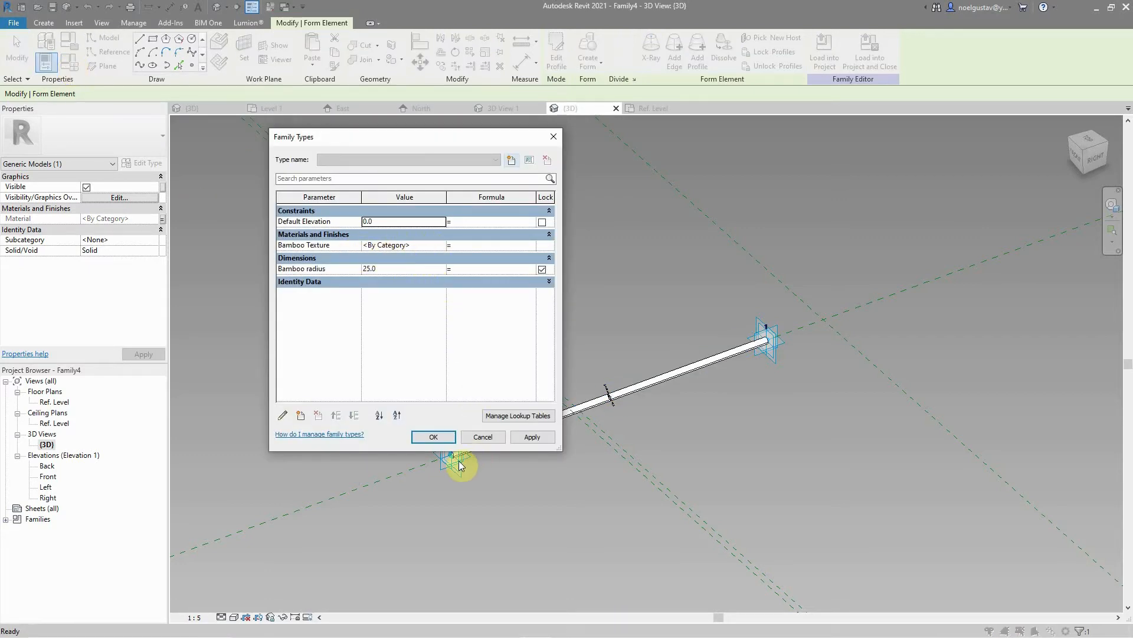
pyautogui.click(403, 272)
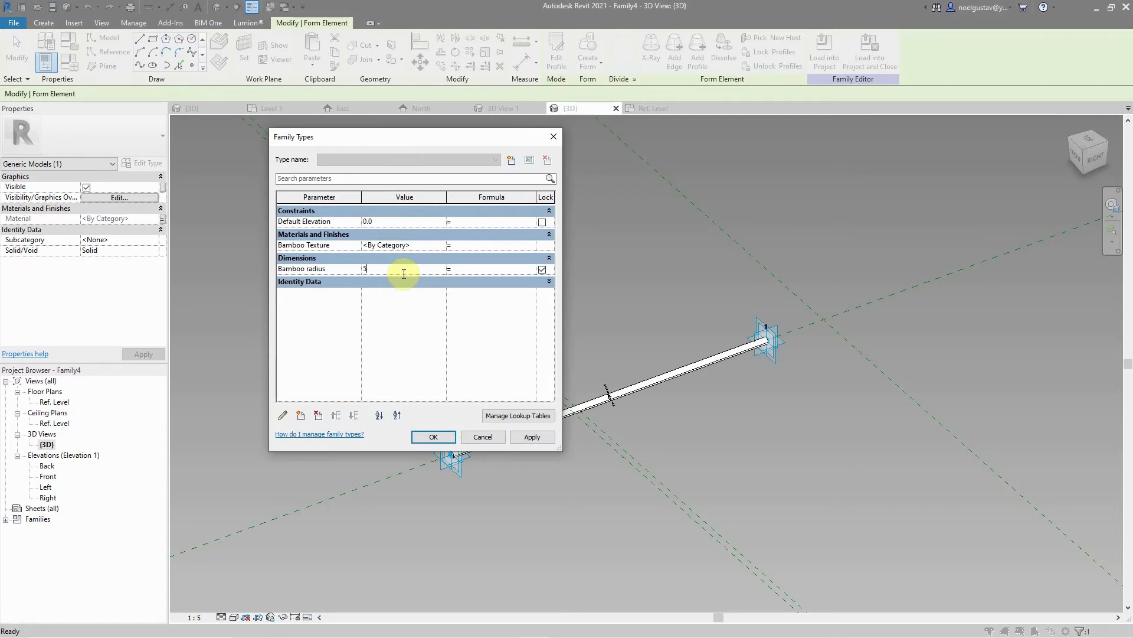
pyautogui.click(433, 437)
pyautogui.click(700, 454)
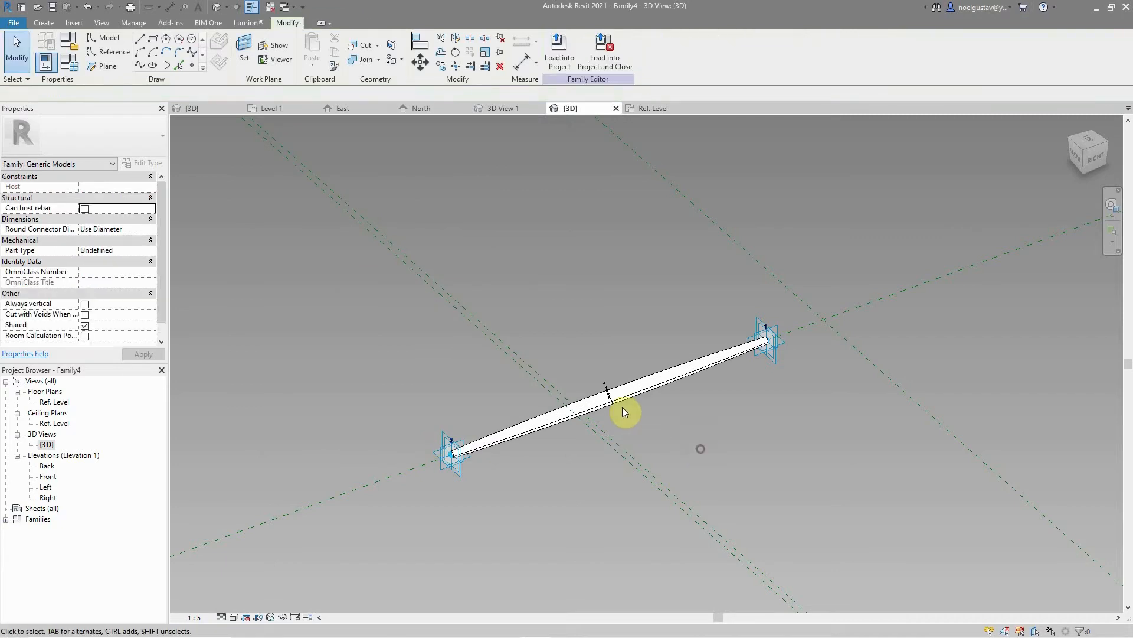
pyautogui.scroll(6, 617, 383)
pyautogui.scroll(-5, 613, 362)
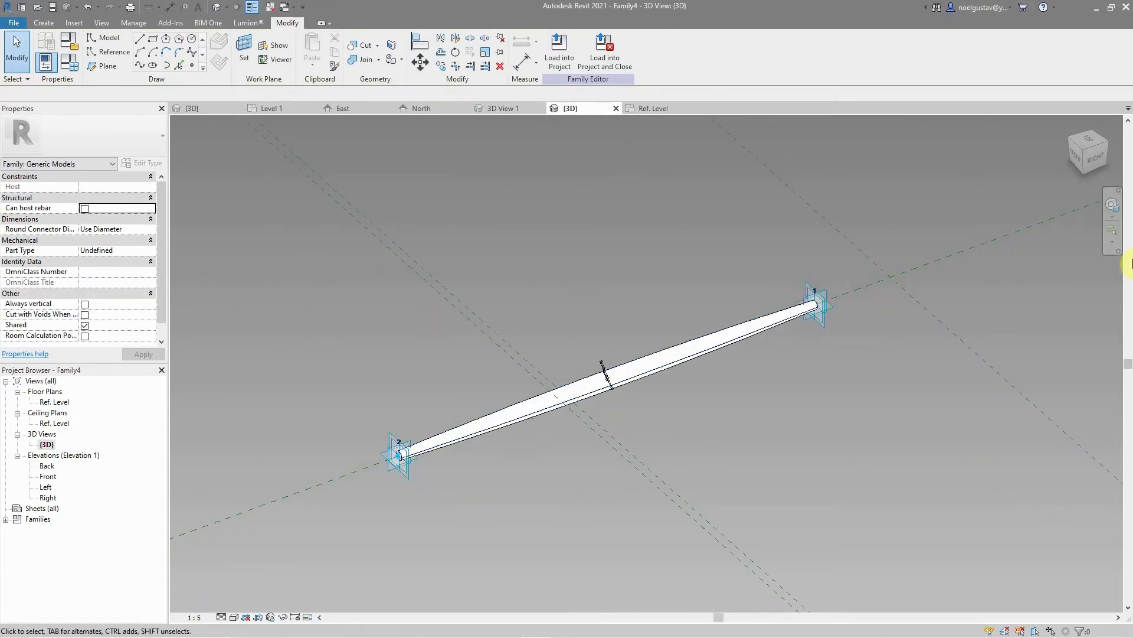
pyautogui.click(1113, 205)
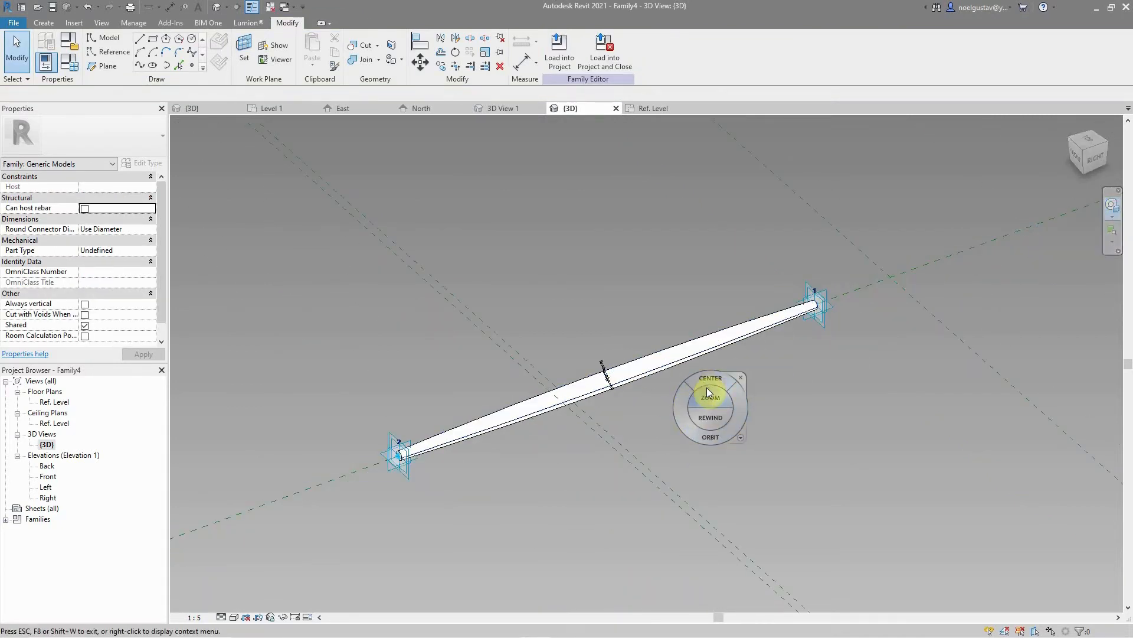
pyautogui.moveTo(681, 410)
pyautogui.mouseDown()
pyautogui.moveTo(702, 417)
pyautogui.moveTo(811, 360)
pyautogui.moveTo(939, 357)
pyautogui.moveTo(921, 345)
pyautogui.moveTo(938, 372)
pyautogui.moveTo(777, 421)
pyautogui.moveTo(654, 392)
pyautogui.moveTo(577, 337)
pyautogui.moveTo(569, 309)
pyautogui.moveTo(620, 322)
pyautogui.moveTo(671, 430)
pyautogui.moveTo(696, 428)
pyautogui.moveTo(667, 410)
pyautogui.mouseUp()
pyautogui.click(744, 467)
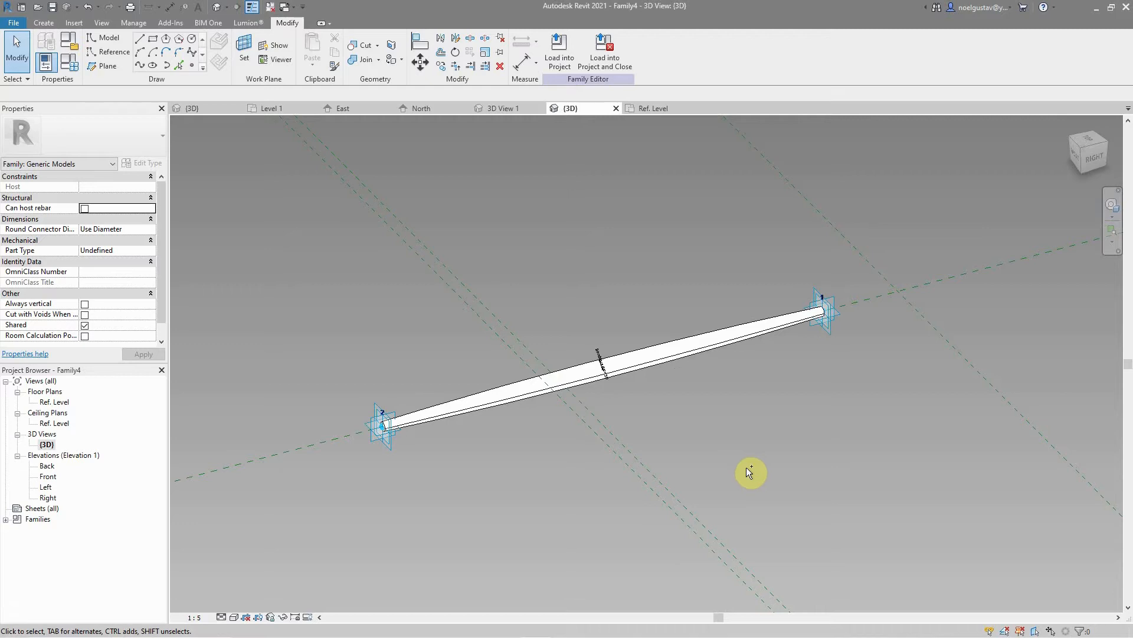
# Step: Undo the radius, material, form, circle and midpoint work back to the bare reference line between the two adaptive points
pyautogui.hotkey('ctrl', 'z')
pyautogui.hotkey('ctrl', 'z')
pyautogui.hotkey('ctrl', 'z')
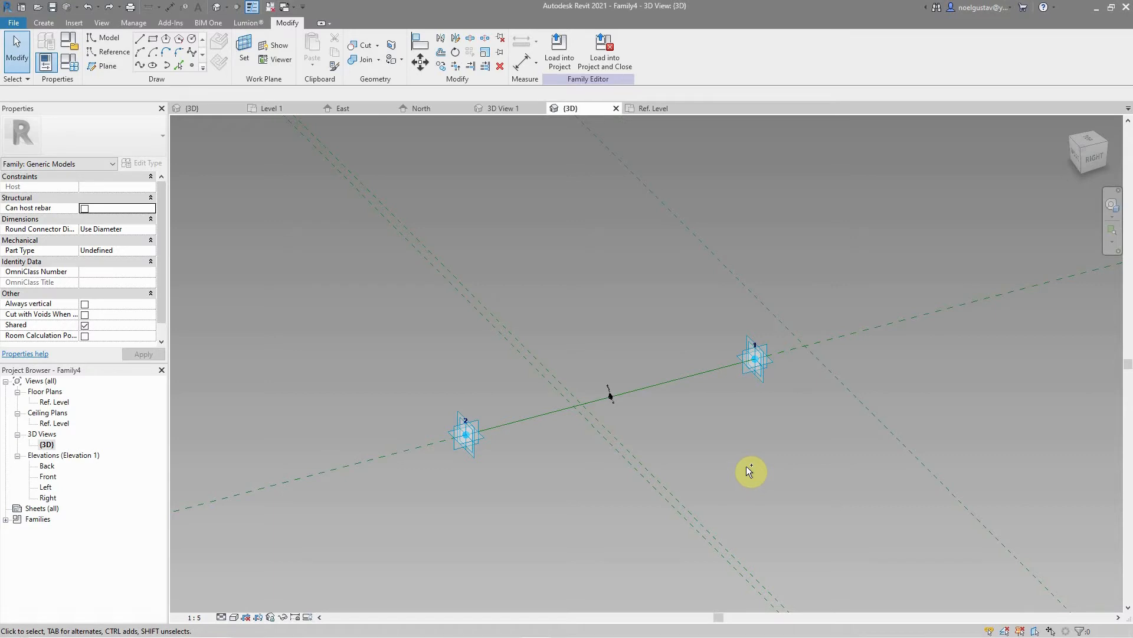
pyautogui.hotkey('ctrl', 'z')
pyautogui.hotkey('ctrl', 'z')
pyautogui.hotkey('ctrl', 'z')
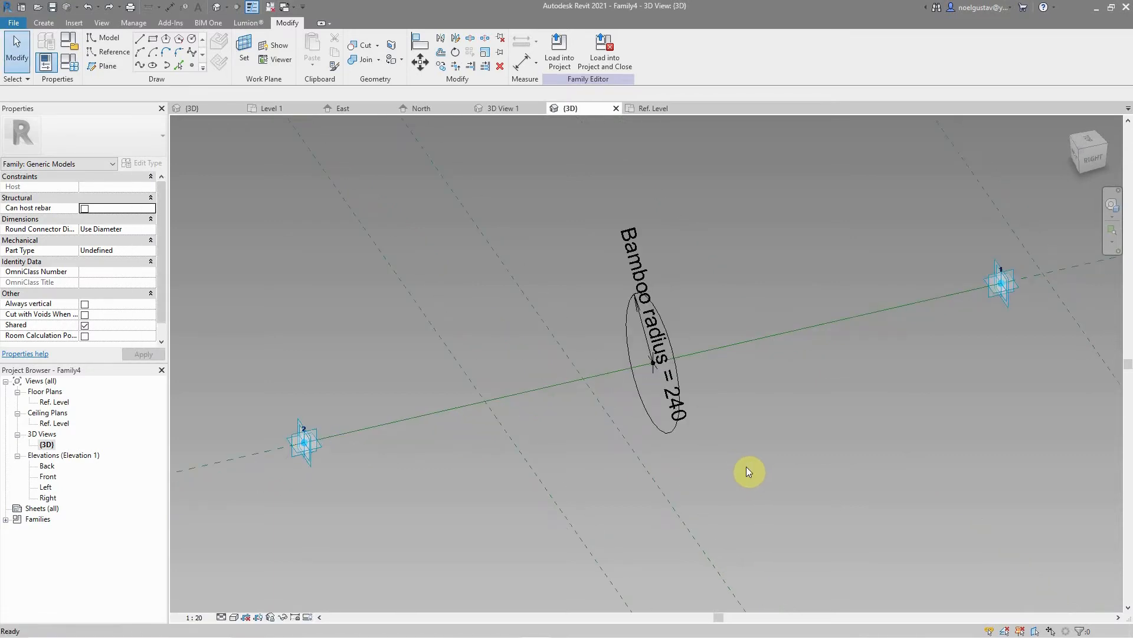
pyautogui.hotkey('ctrl', 'z')
pyautogui.hotkey('ctrl', 'z')
pyautogui.hotkey('ctrl', 'z')
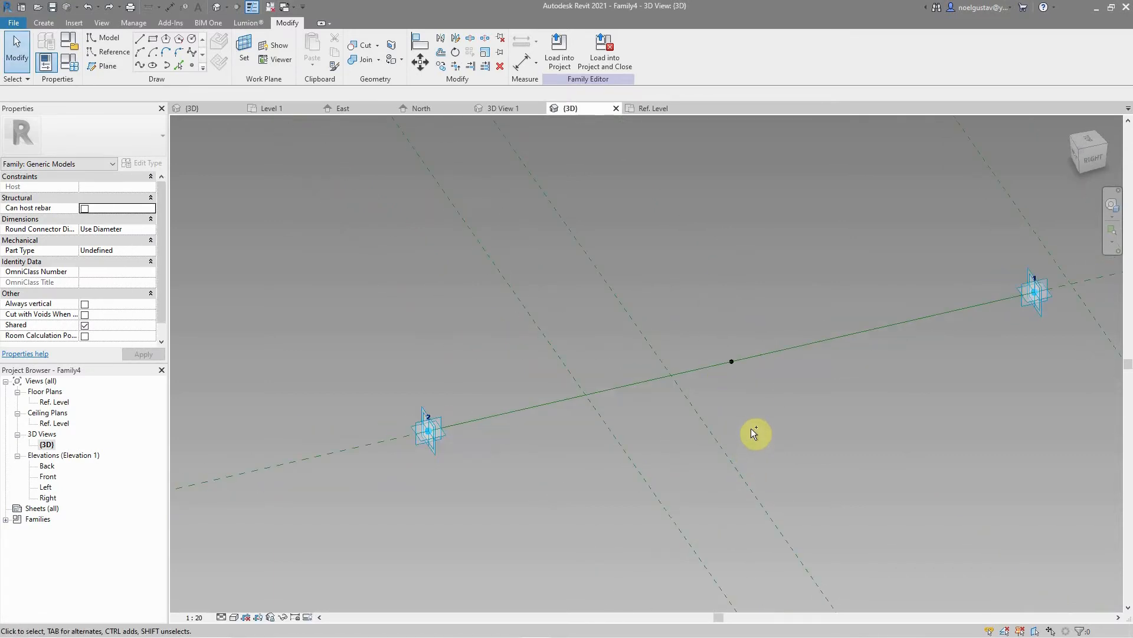
pyautogui.click(733, 363)
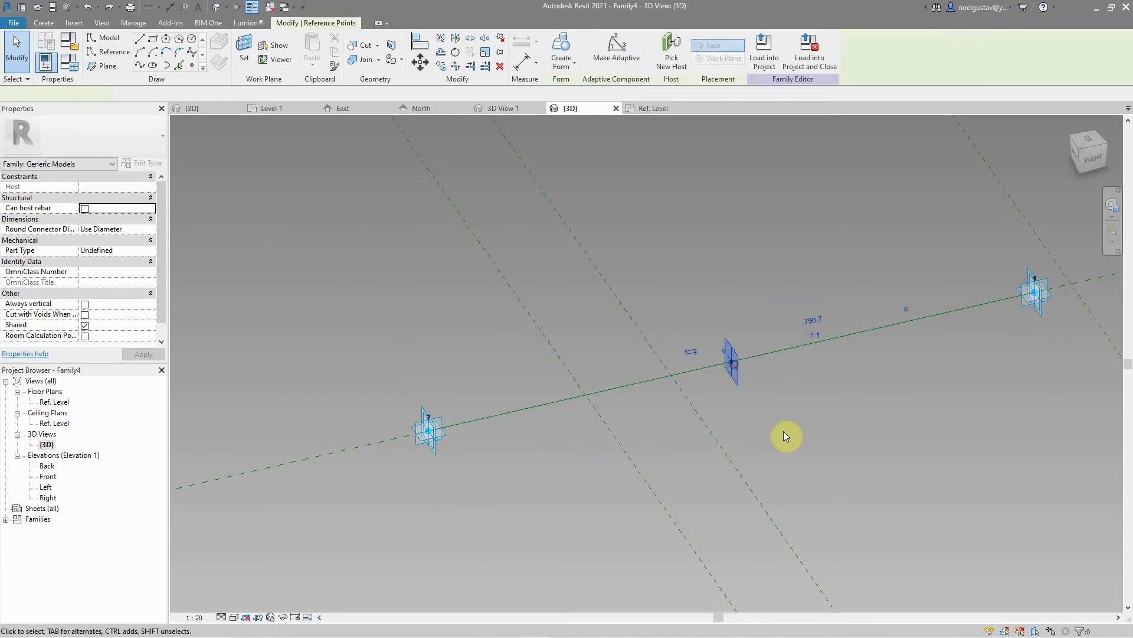
pyautogui.hotkey('ctrl', 'z')
# Step: Draw a model circle of radius 200 centred on adaptive point 2, on the point's plane perpendicular to the reference line
pyautogui.scroll(-3, 661, 355)
pyautogui.scroll(6, 525, 396)
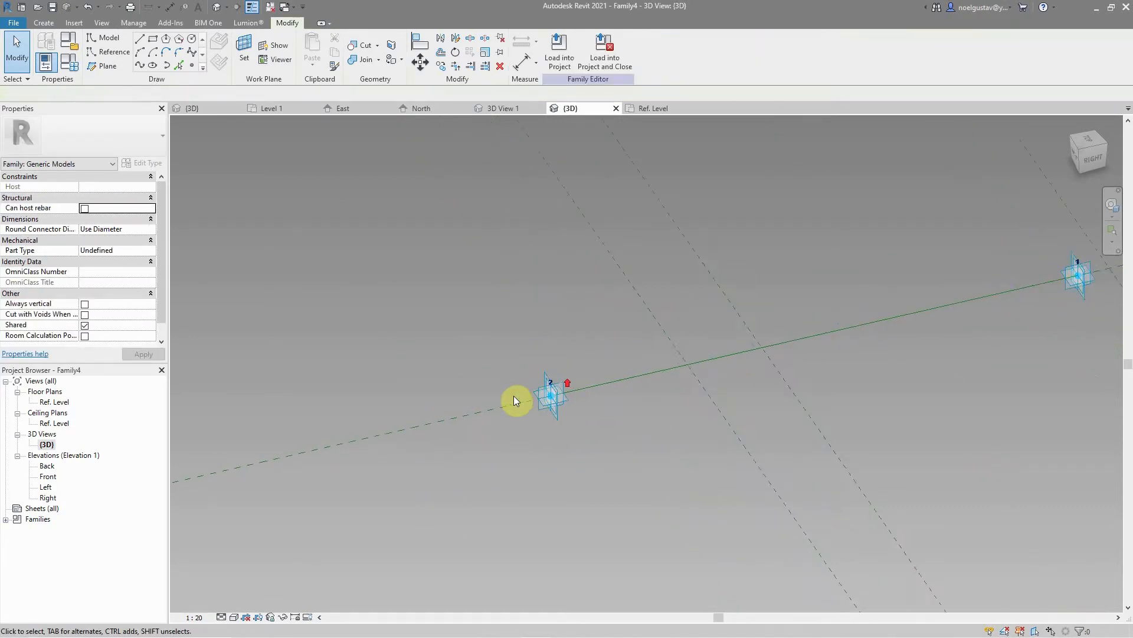
pyautogui.scroll(-1, 560, 403)
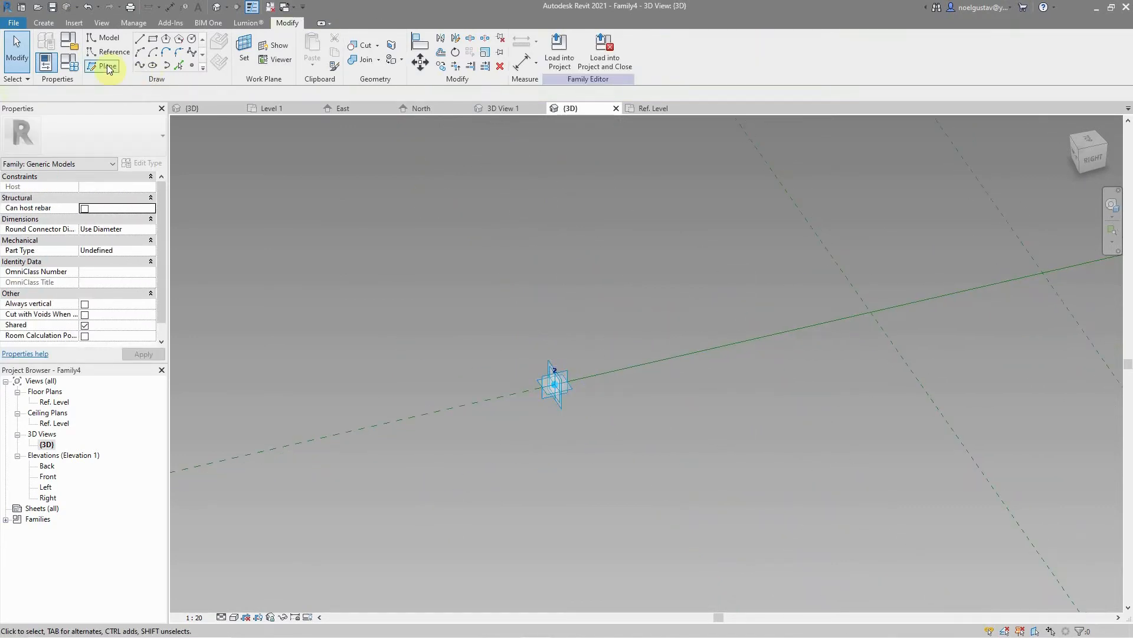
pyautogui.click(191, 39)
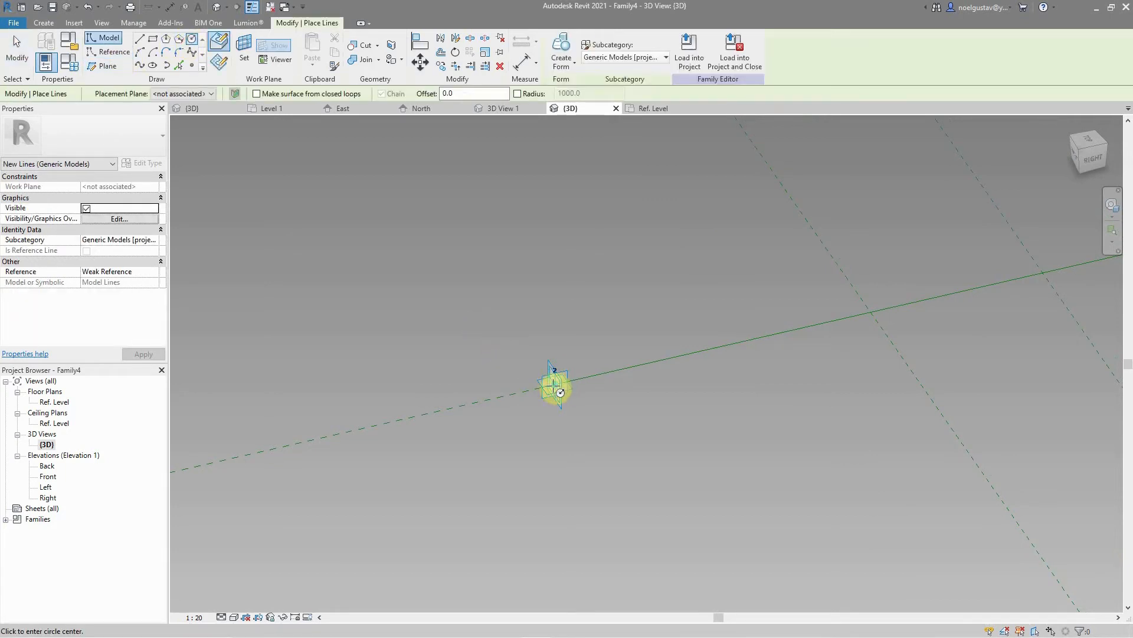
pyautogui.click(244, 47)
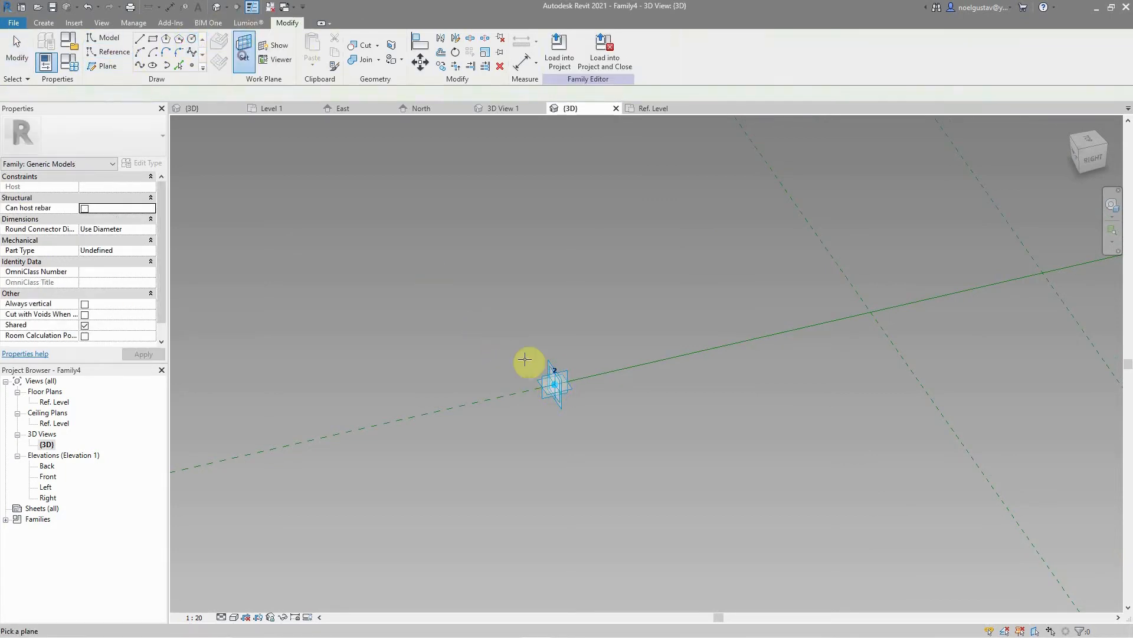
pyautogui.press('l')
pyautogui.press('i')
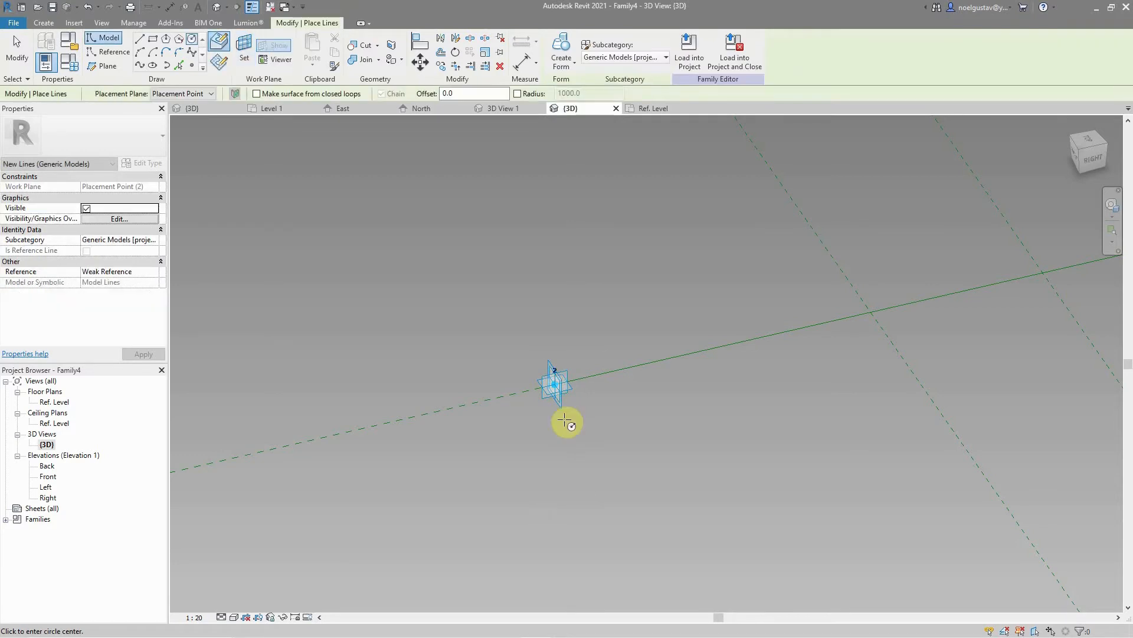
pyautogui.click(555, 384)
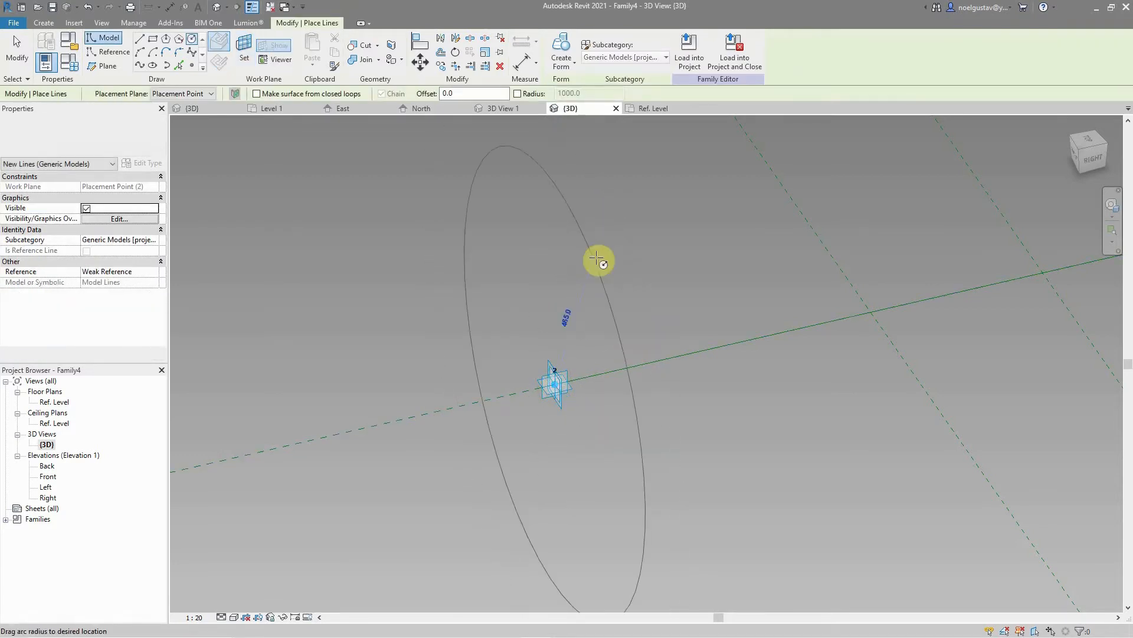
pyautogui.scroll(-3, 599, 285)
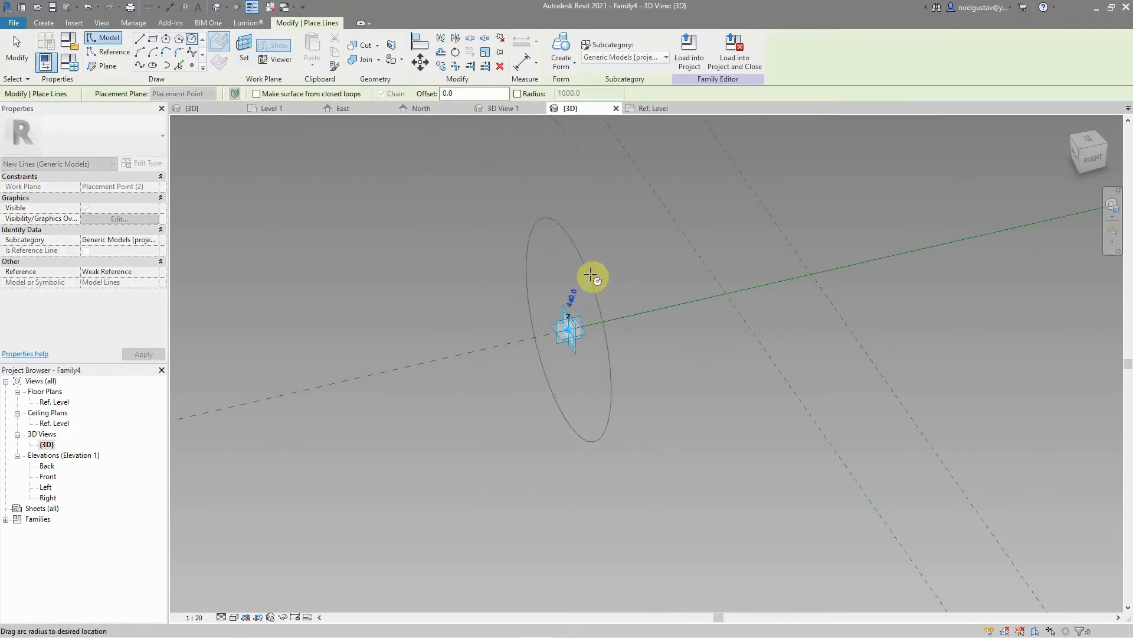
pyautogui.scroll(-3, 592, 273)
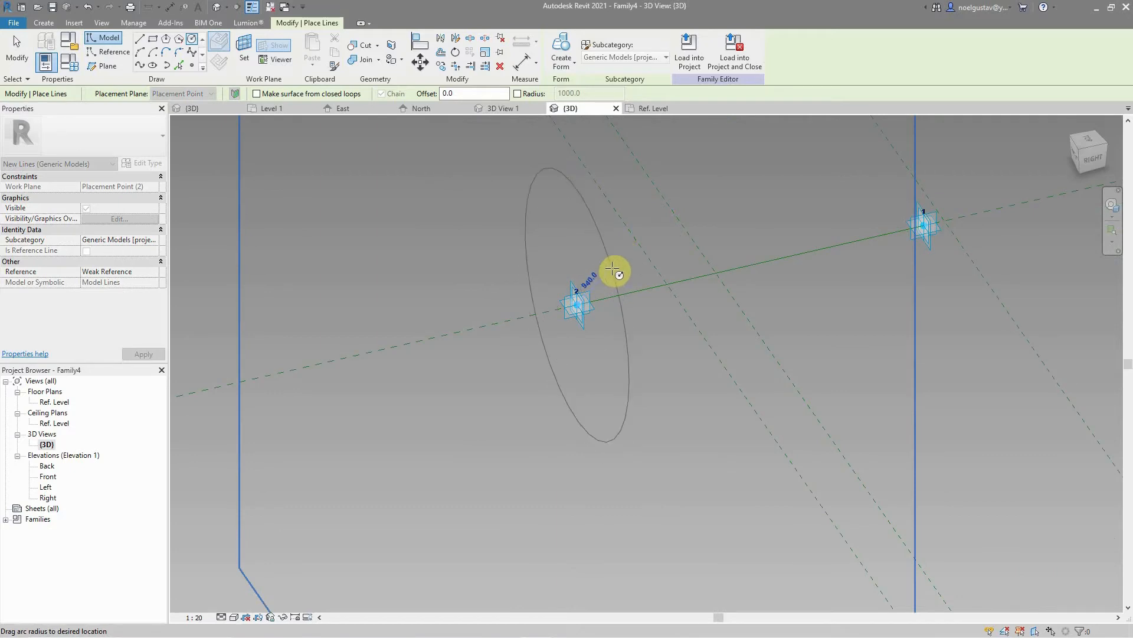
pyautogui.write('200')
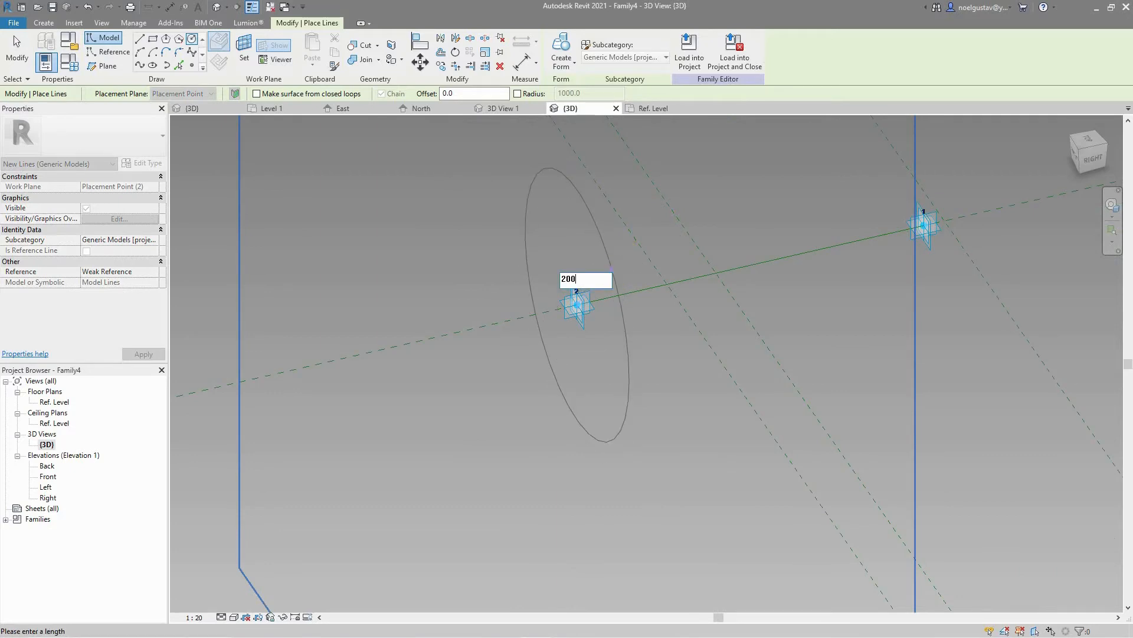
pyautogui.press('Return')
# Step: Draw a model circle of radius 200 centred on adaptive point 1, on the point's plane perpendicular to the reference line
pyautogui.scroll(-3, 530, 302)
pyautogui.scroll(-2, 590, 284)
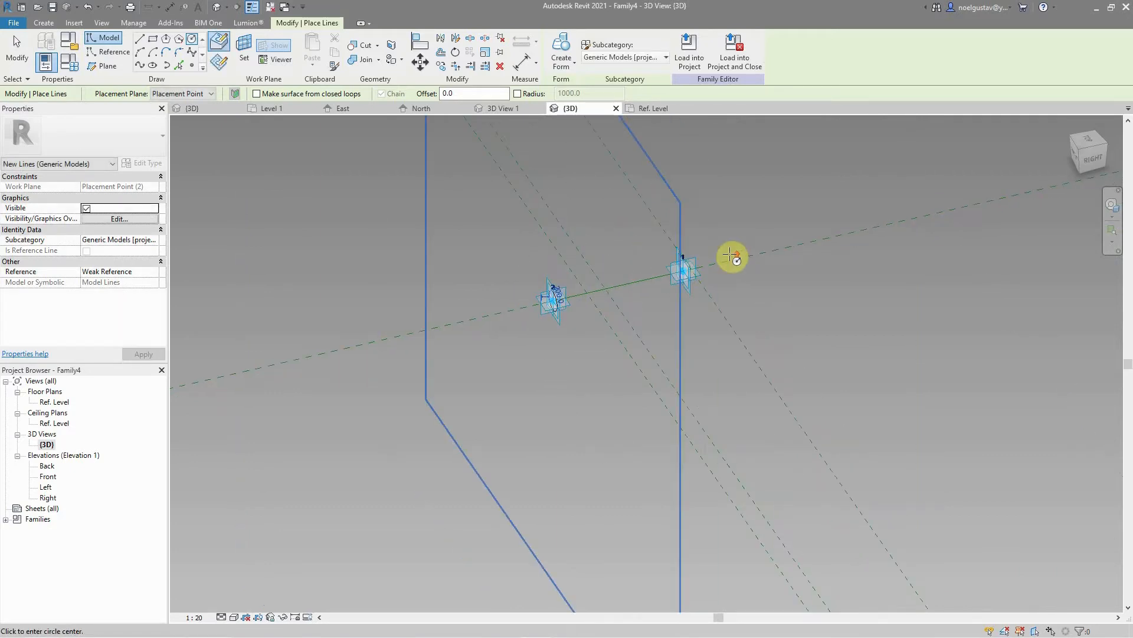
pyautogui.scroll(5, 688, 266)
pyautogui.click(255, 62)
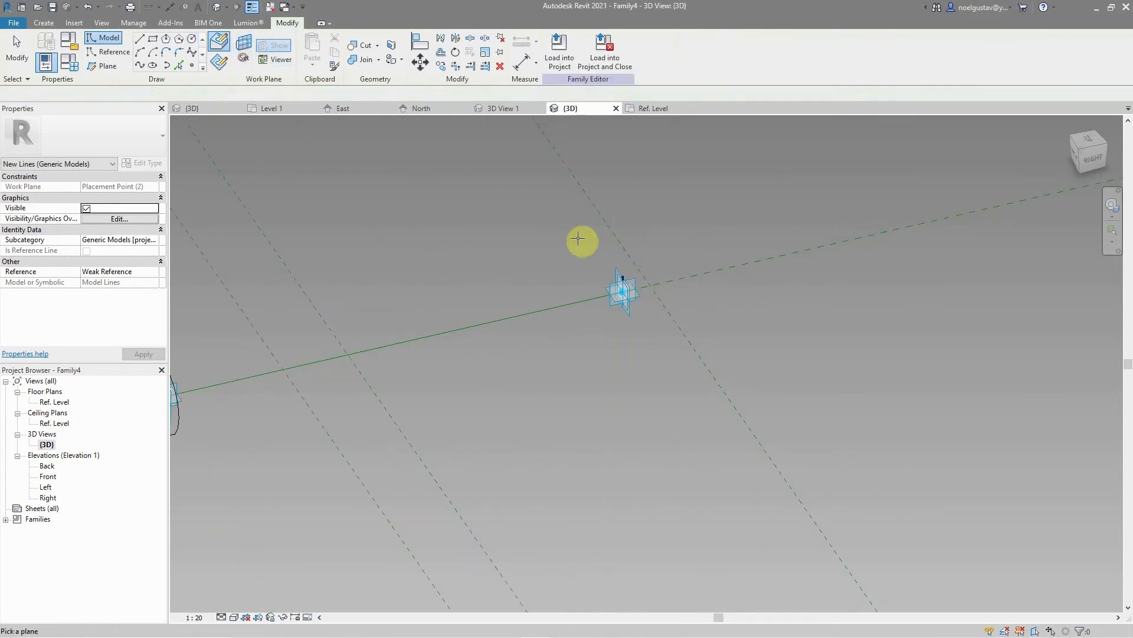
pyautogui.click(654, 269)
pyautogui.scroll(-4, 768, 275)
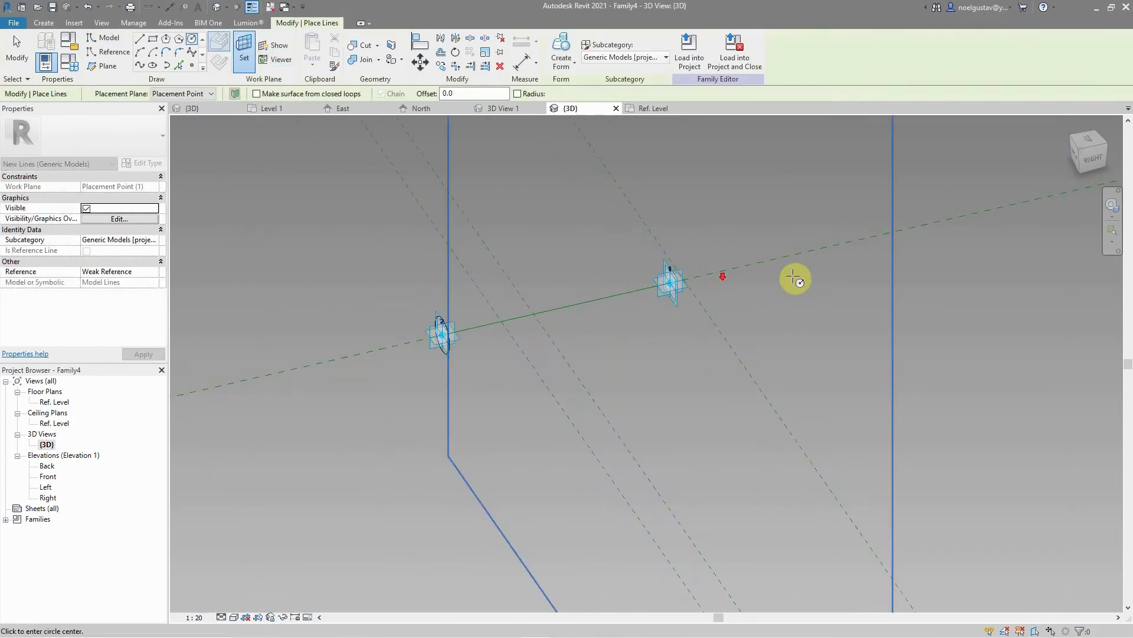
pyautogui.scroll(3, 711, 282)
pyautogui.scroll(1, 707, 284)
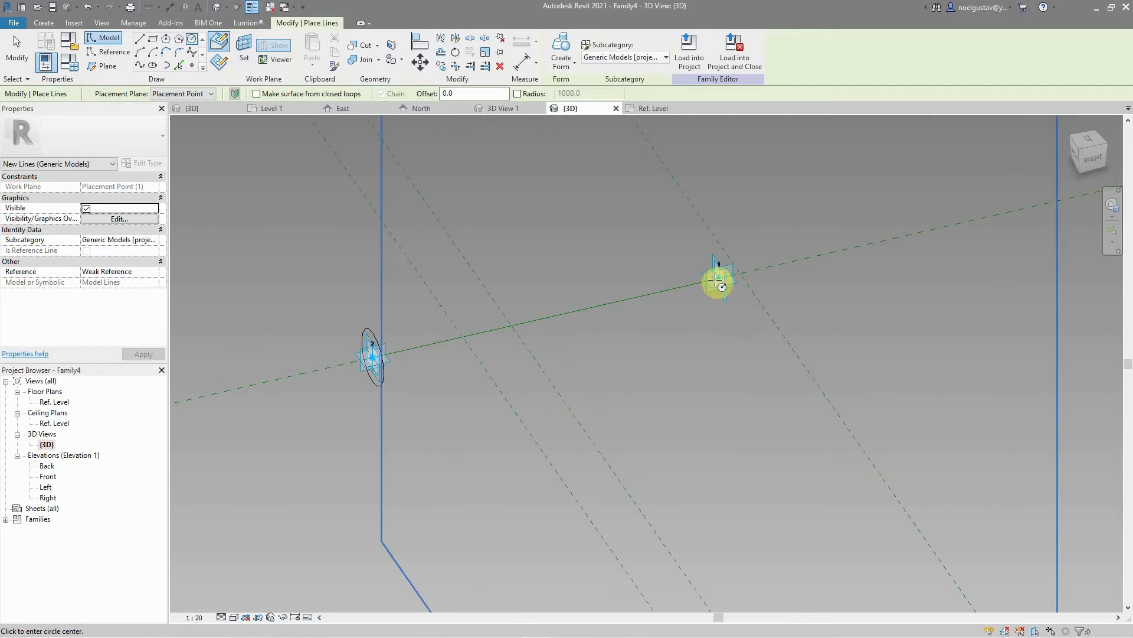
pyautogui.click(718, 276)
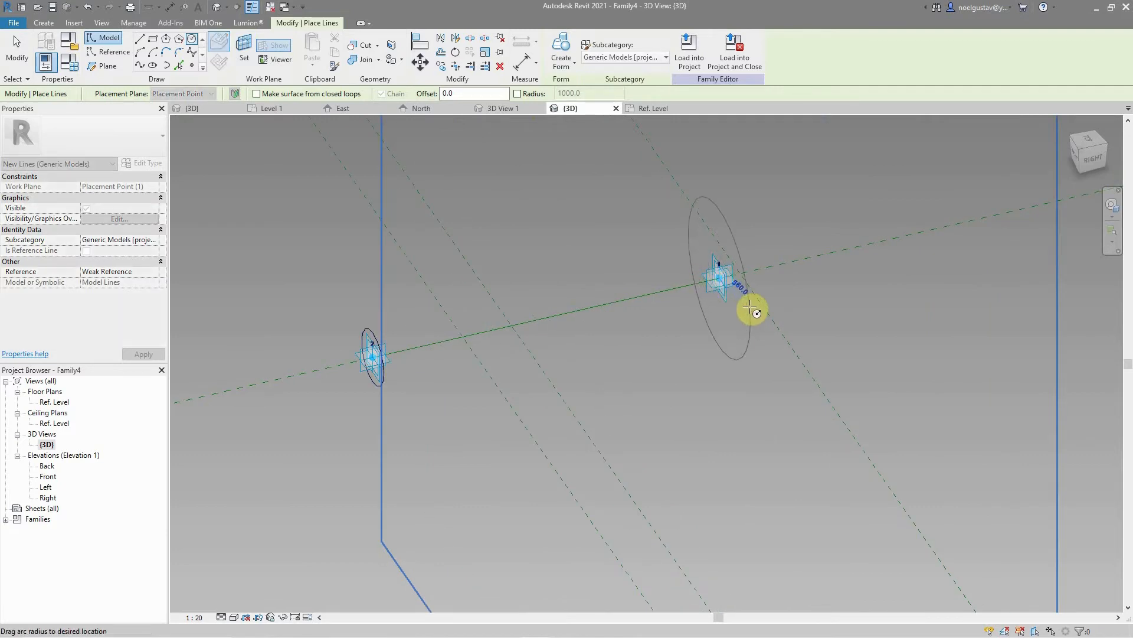
pyautogui.write('200')
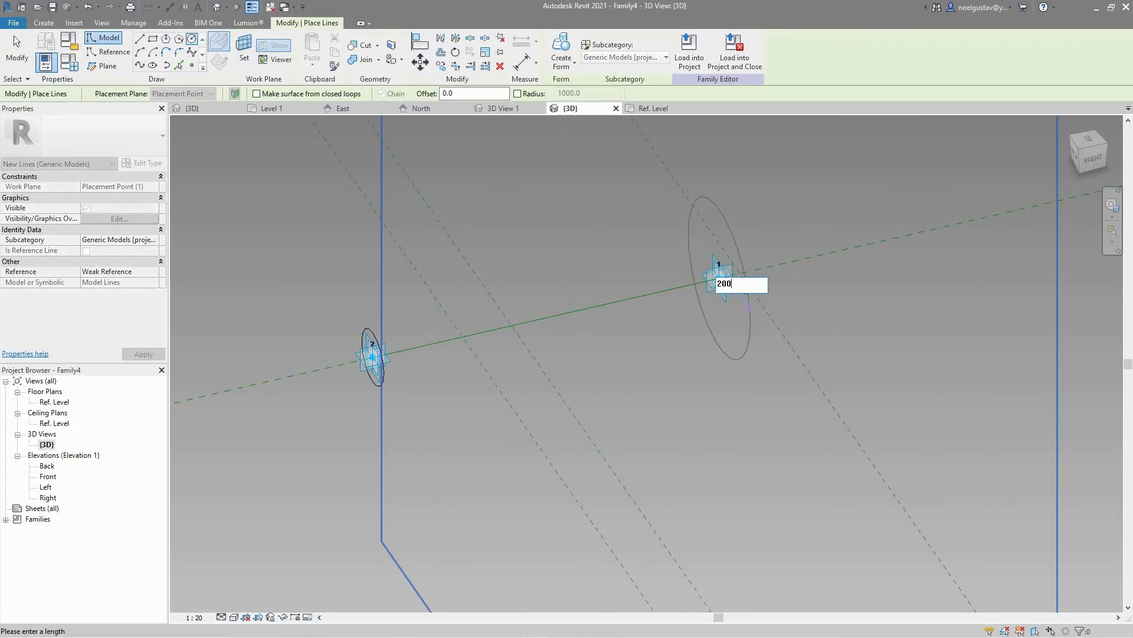
pyautogui.press('Return')
pyautogui.press('Escape')
pyautogui.press('Escape')
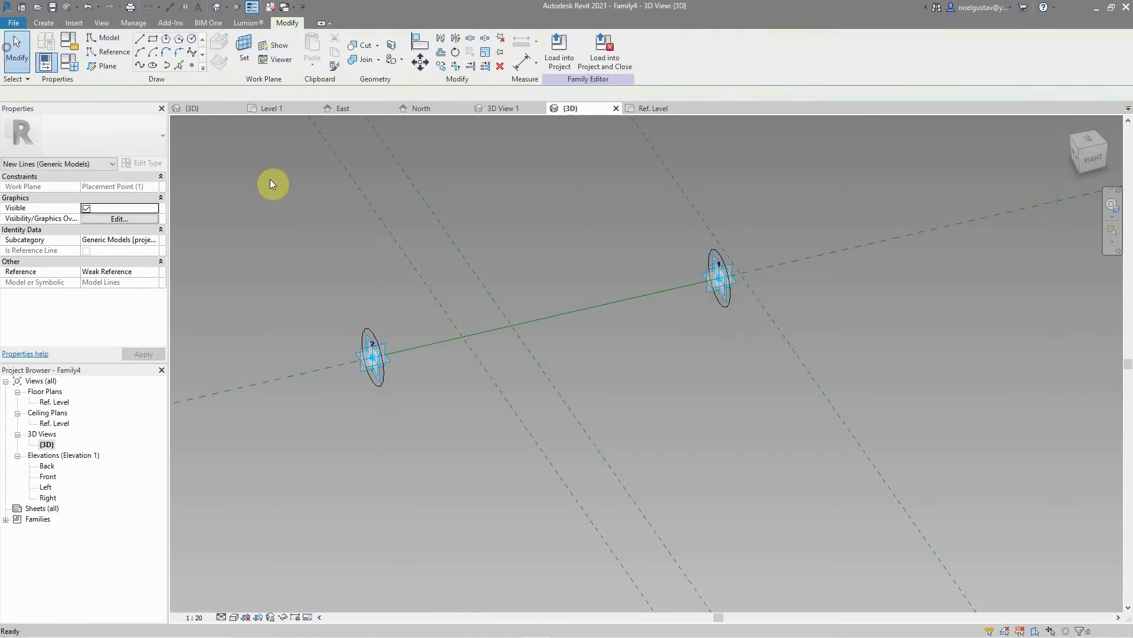
# Step: Make the temporary radius dimension of the circle at adaptive point 1 permanent
pyautogui.keyDown('shift'); pyautogui.moveTo(723, 278); pyautogui.dragTo(825, 233, button='middle'); pyautogui.keyUp('shift')
pyautogui.click(735, 300)
pyautogui.click(745, 328)
pyautogui.click(732, 310)
pyautogui.click(835, 225)
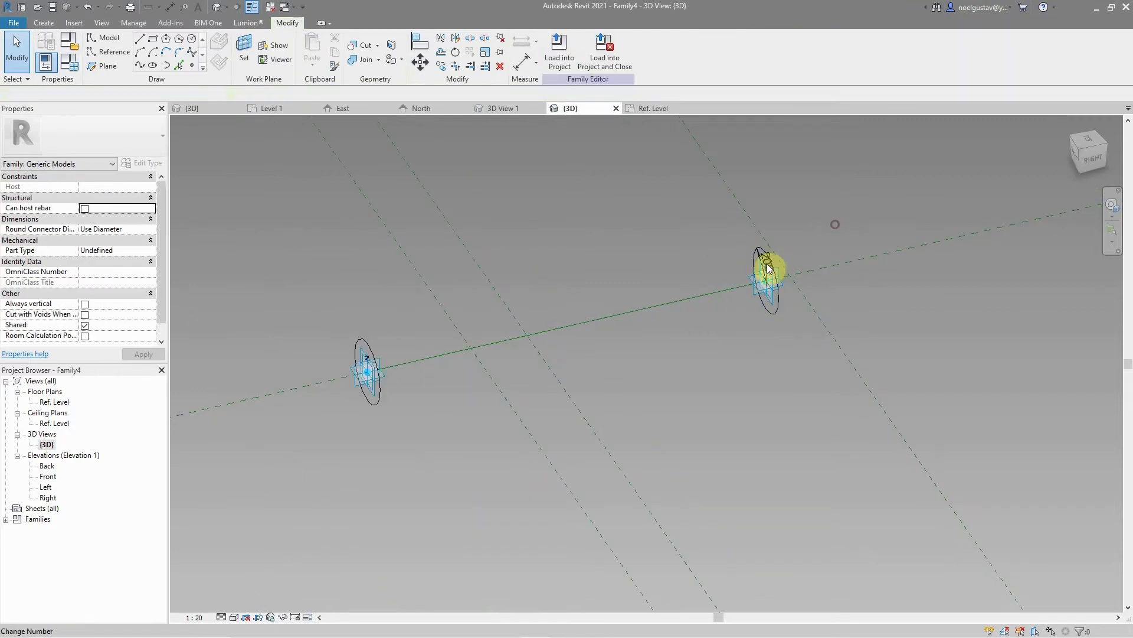
# Step: Label the radius dimension at adaptive point 1 with a new type-based family parameter named "Bamboo Radius", grouped under Dimensions
pyautogui.scroll(3, 760, 257)
pyautogui.click(761, 255)
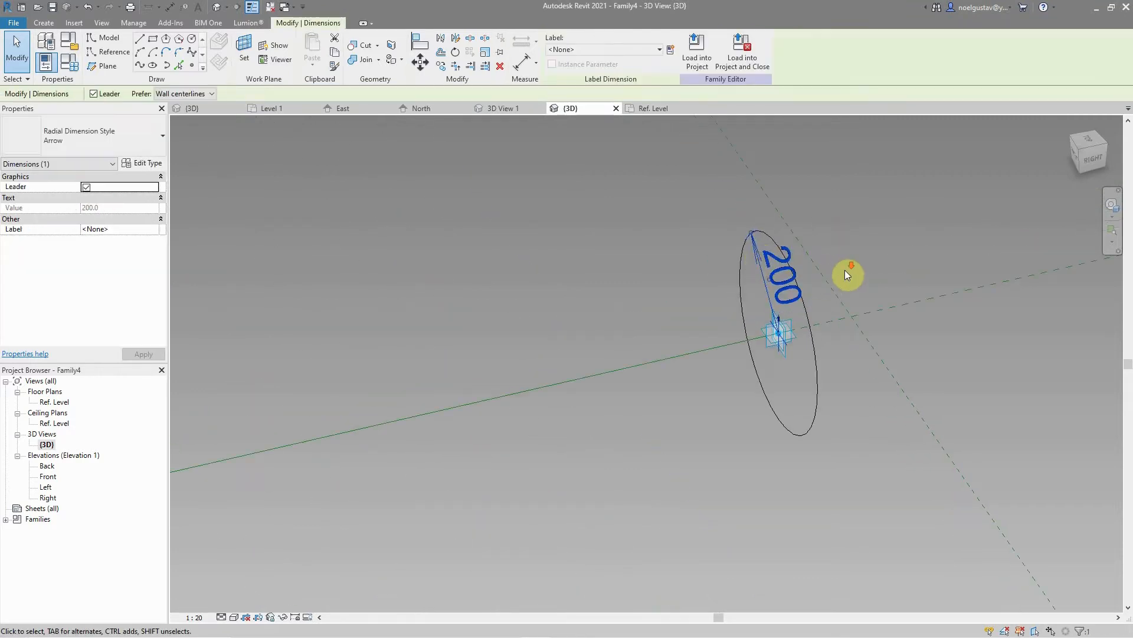
pyautogui.scroll(-3, 845, 271)
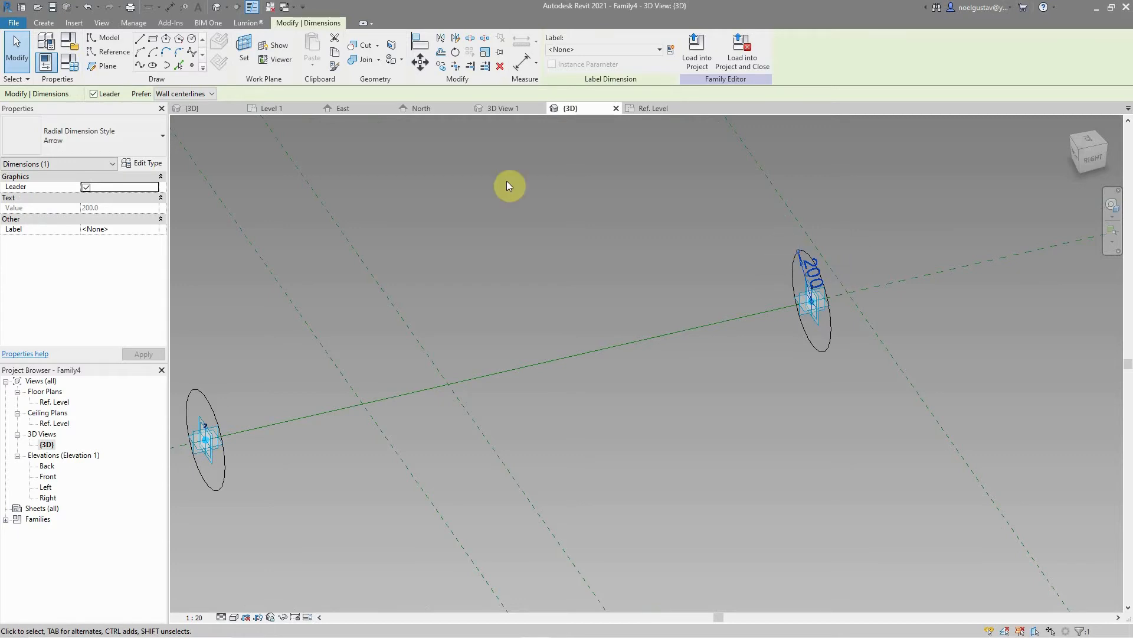
pyautogui.click(636, 47)
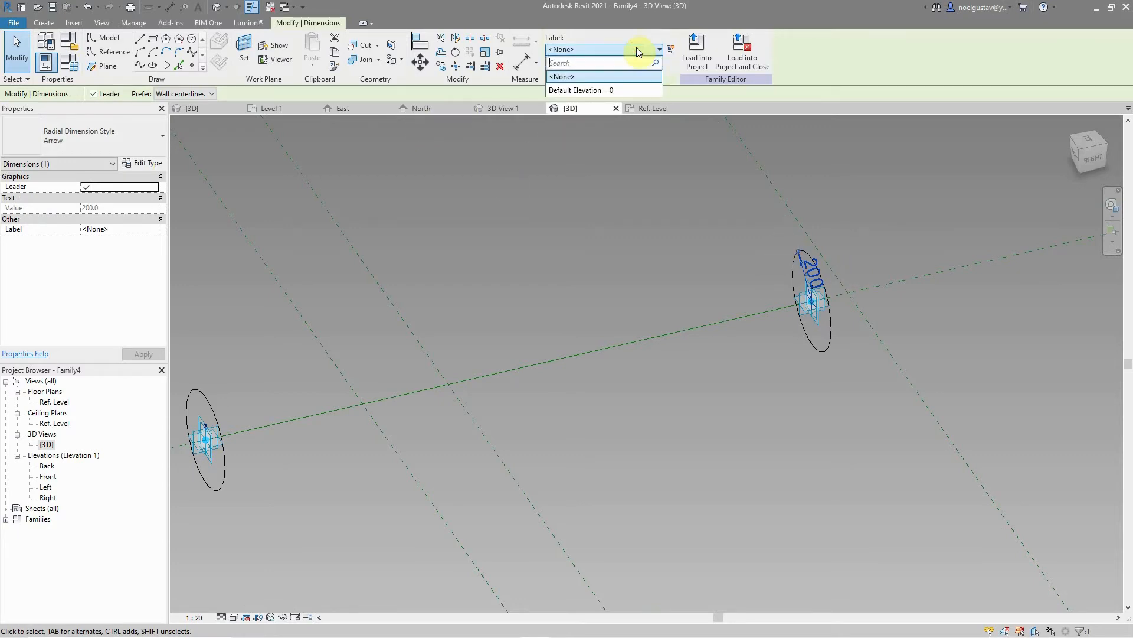
pyautogui.click(637, 47)
pyautogui.click(655, 69)
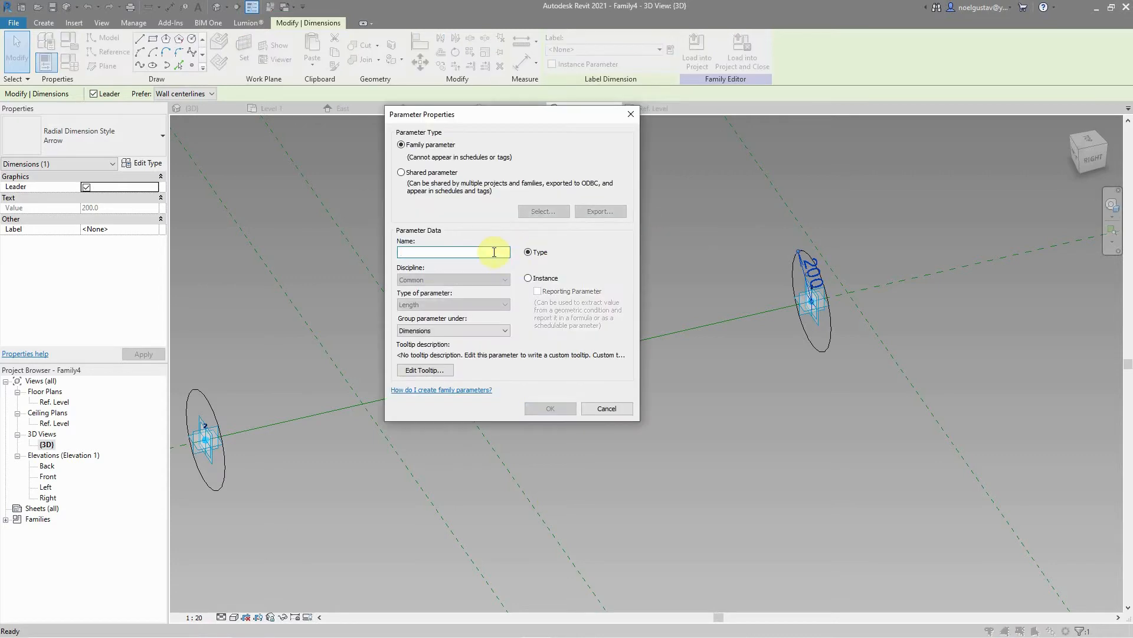
pyautogui.write('Bamboo Radius')
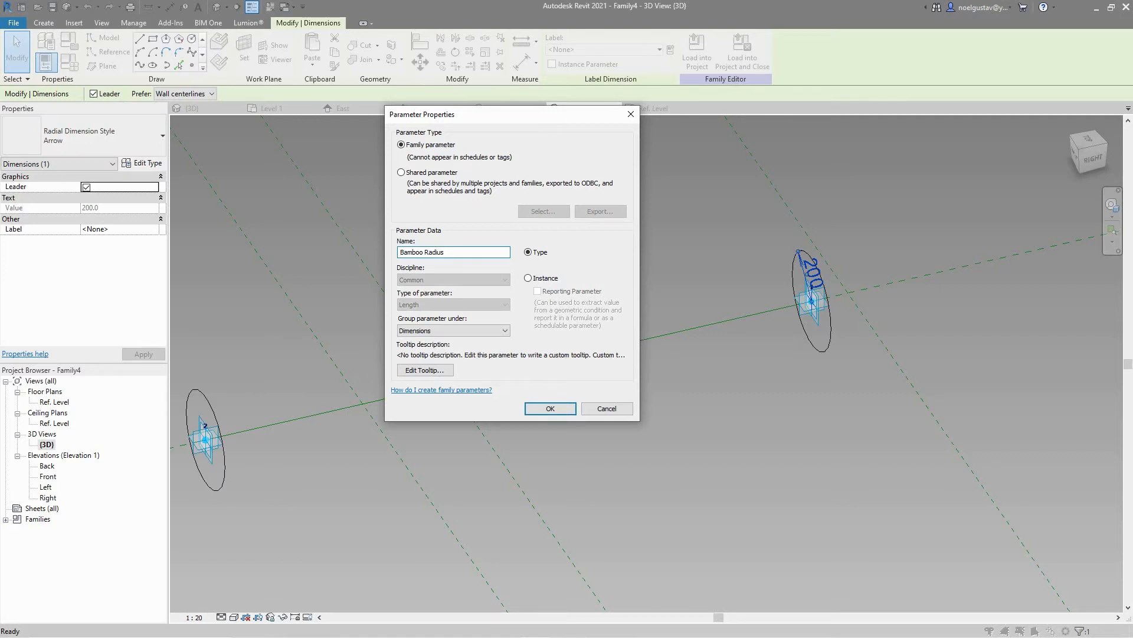
pyautogui.press('Return')
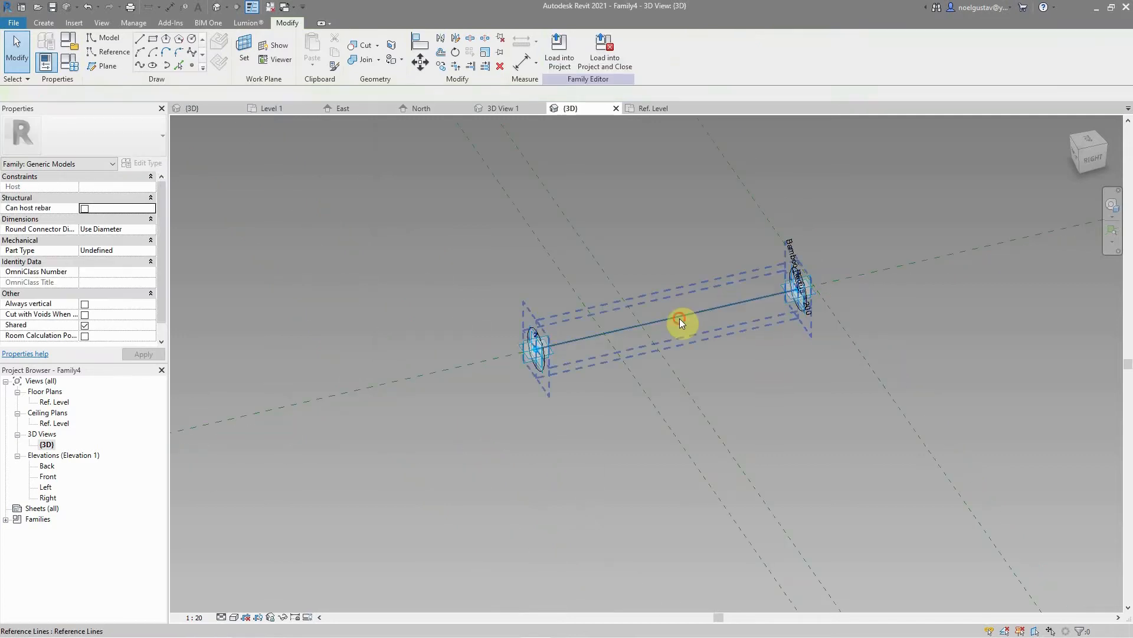
# Step: Make the radius dimension of the circle at adaptive point 2 permanent and label it with the existing Bamboo Radius parameter
pyautogui.click(679, 319)
pyautogui.hotkey('ctrl', 'z')
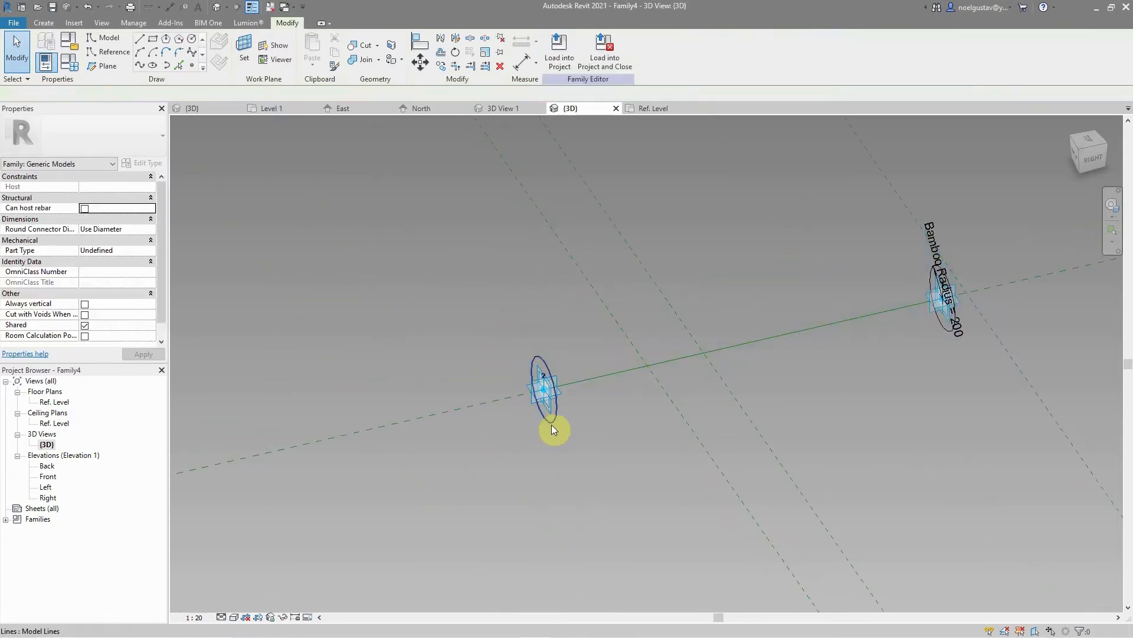
pyautogui.click(550, 423)
pyautogui.scroll(4, 526, 380)
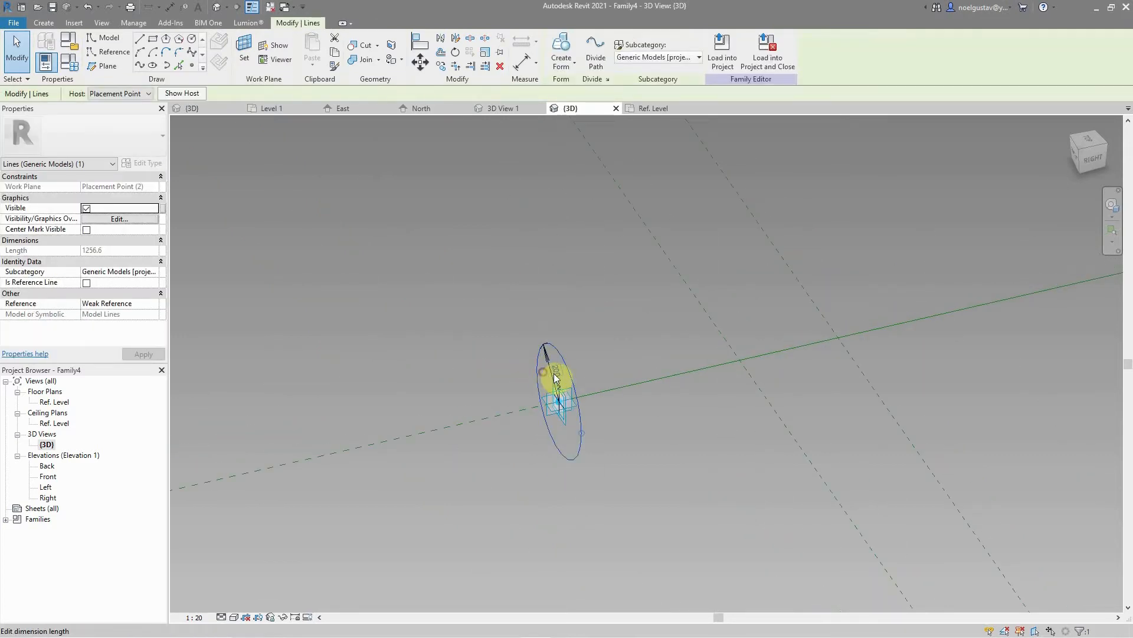
pyautogui.click(543, 376)
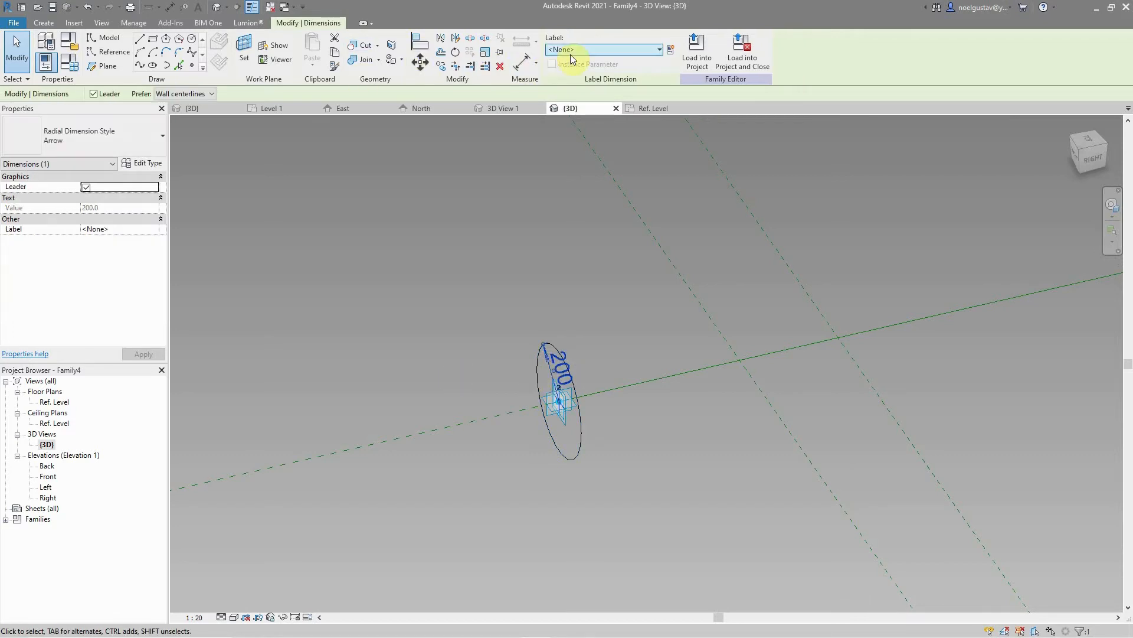
pyautogui.click(603, 49)
pyautogui.click(601, 90)
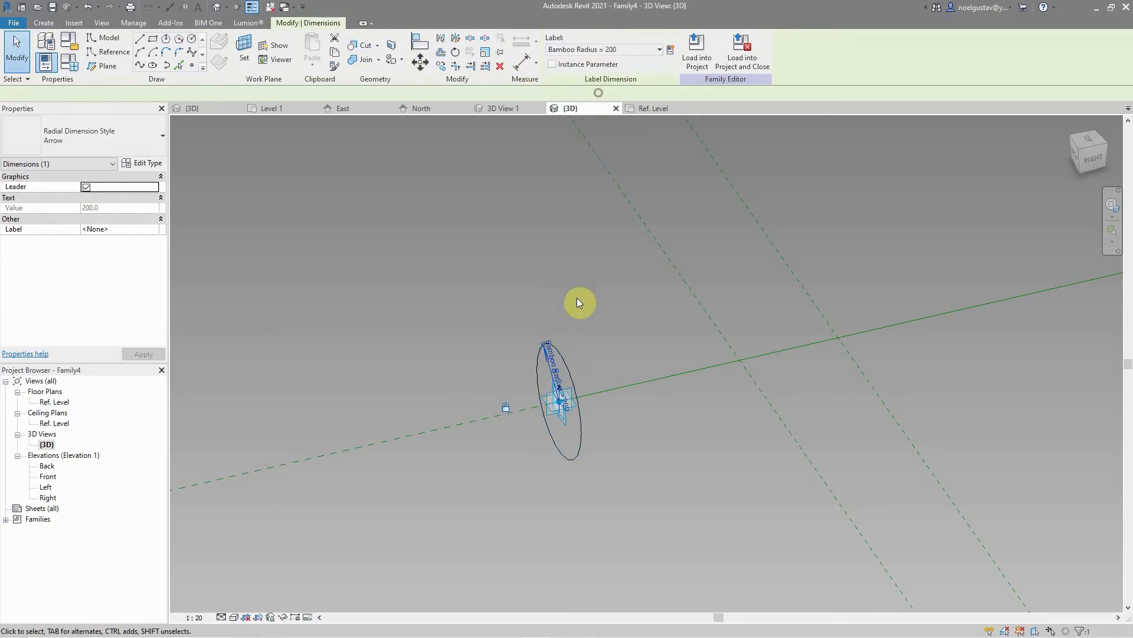
pyautogui.click(568, 305)
# Step: Set the Bamboo Radius family parameter to 25
pyautogui.scroll(-3, 454, 409)
pyautogui.scroll(2, 461, 427)
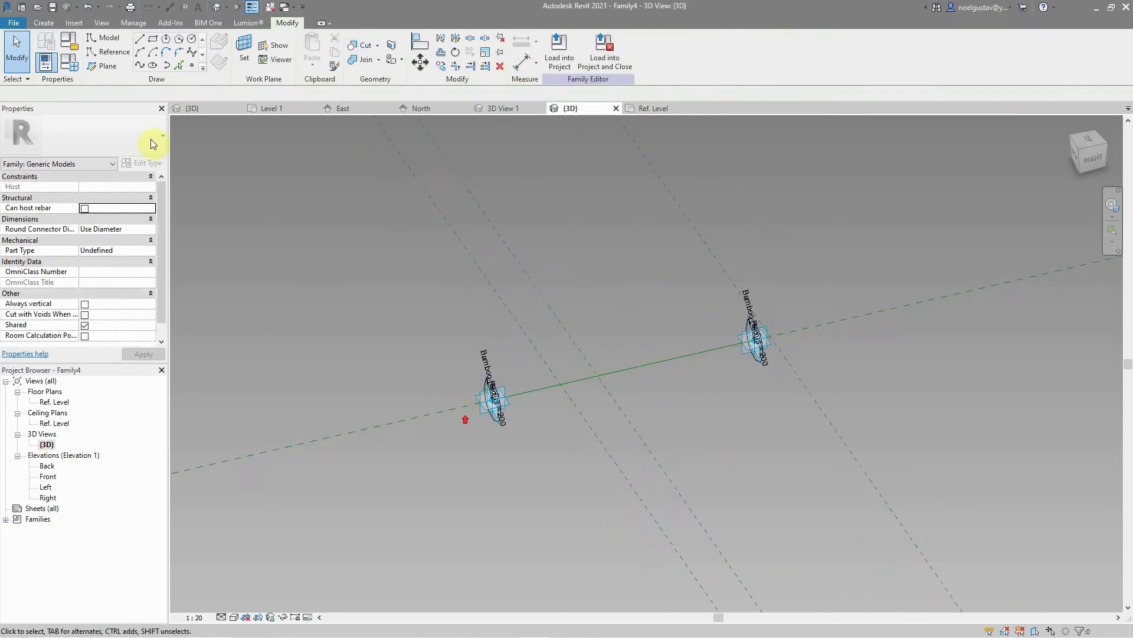
pyautogui.click(70, 62)
pyautogui.click(409, 246)
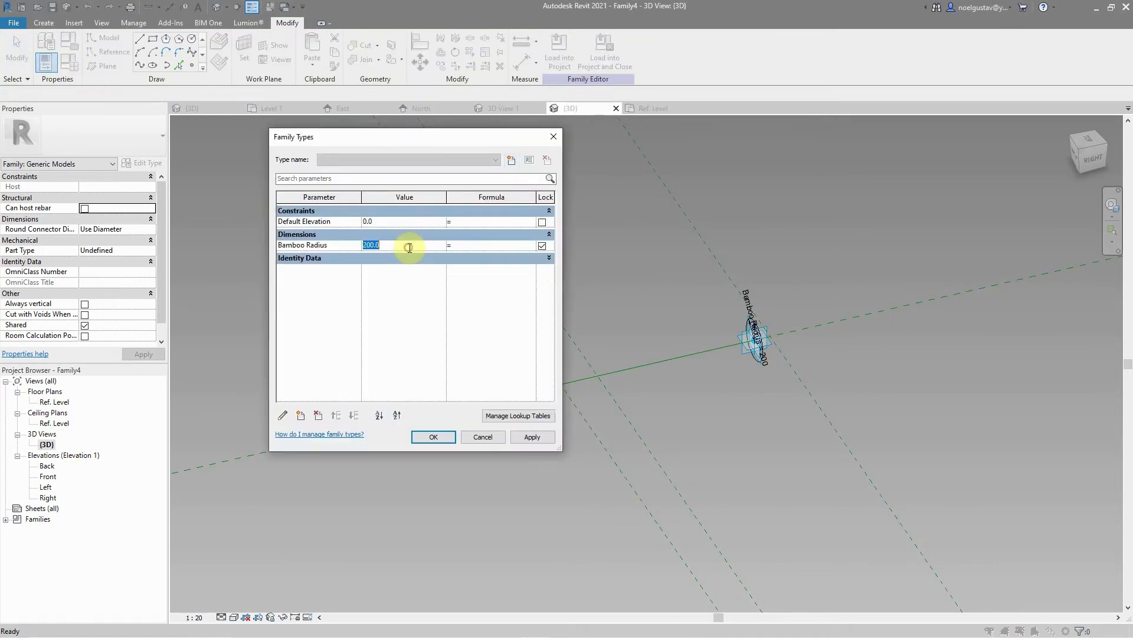
pyautogui.write('25')
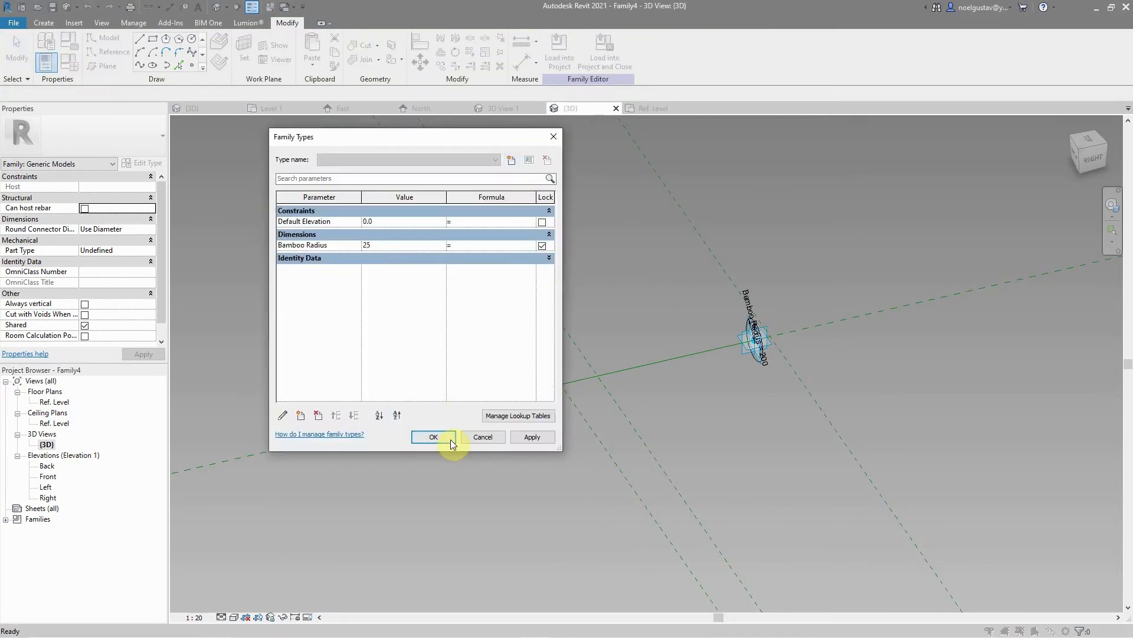
pyautogui.click(444, 437)
# Step: Set the 3D view's scale to 1:5 so the Bamboo Radius dimension text displays smaller
pyautogui.scroll(5, 487, 354)
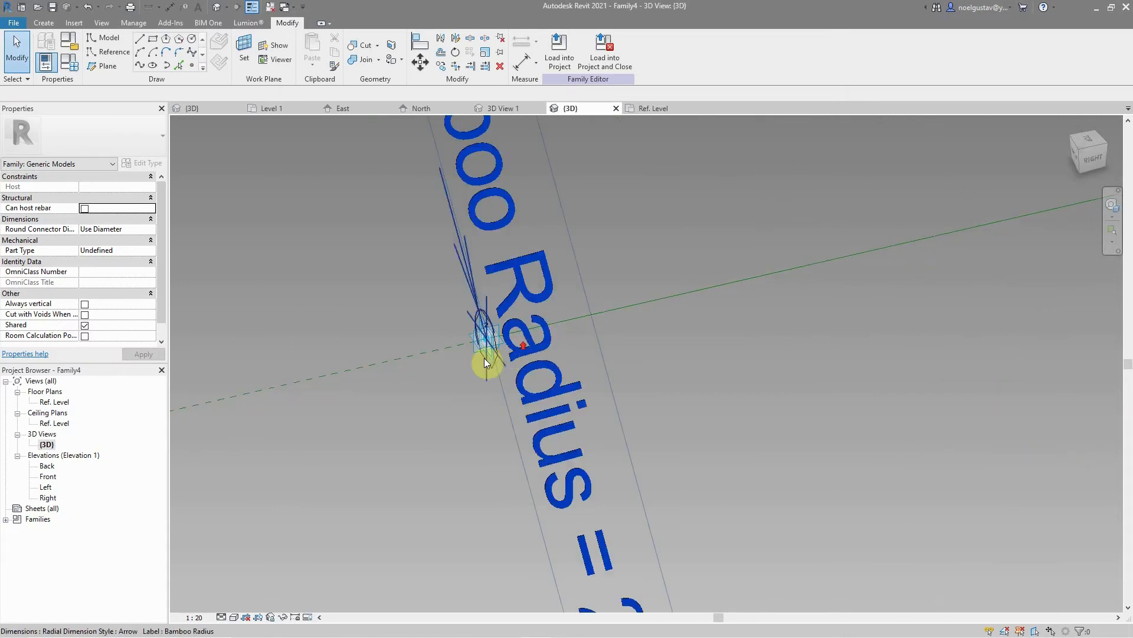
pyautogui.scroll(-3, 406, 380)
pyautogui.scroll(6, 406, 372)
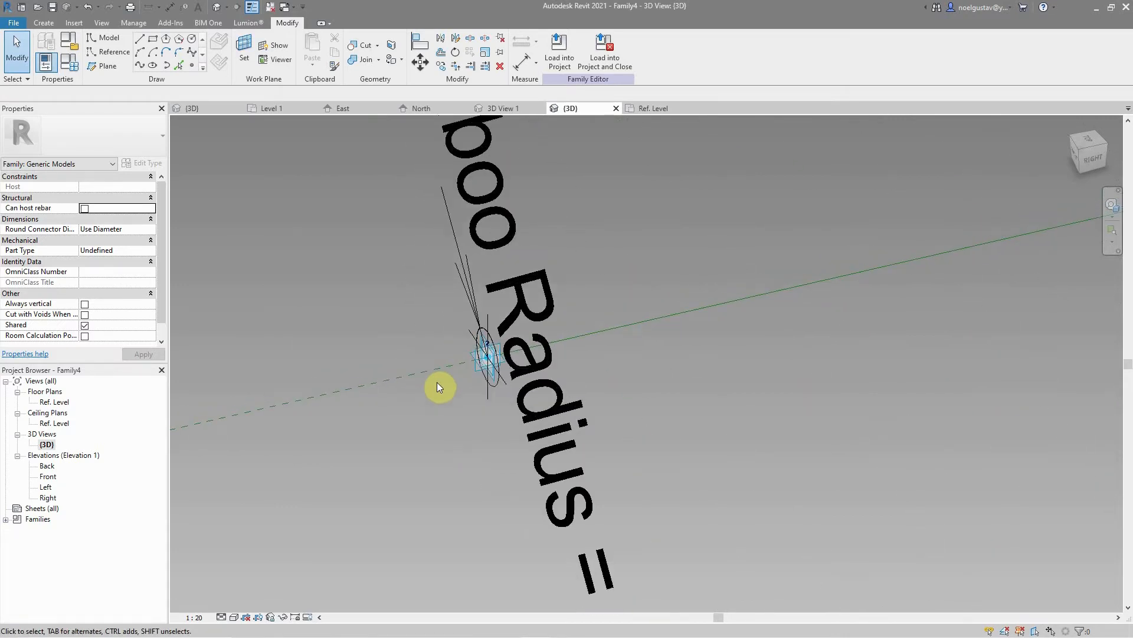
pyautogui.click(193, 617)
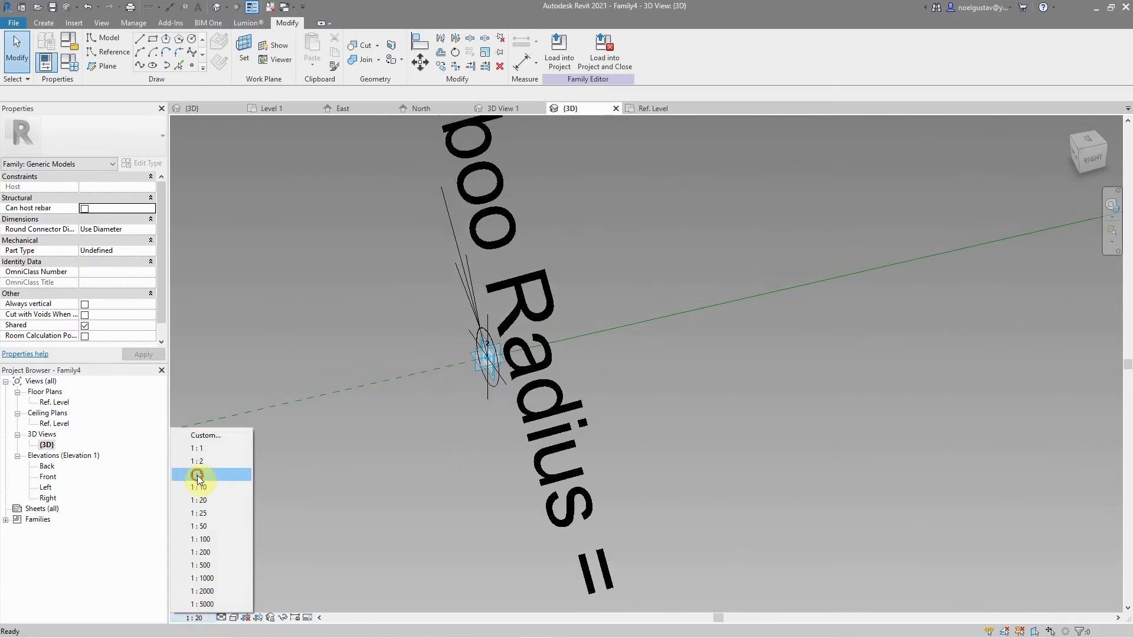
pyautogui.click(200, 472)
# Step: Create a solid pole form from the circle at adaptive point 2, the reference line and the circle at adaptive point 1
pyautogui.click(474, 402)
pyautogui.scroll(-4, 327, 427)
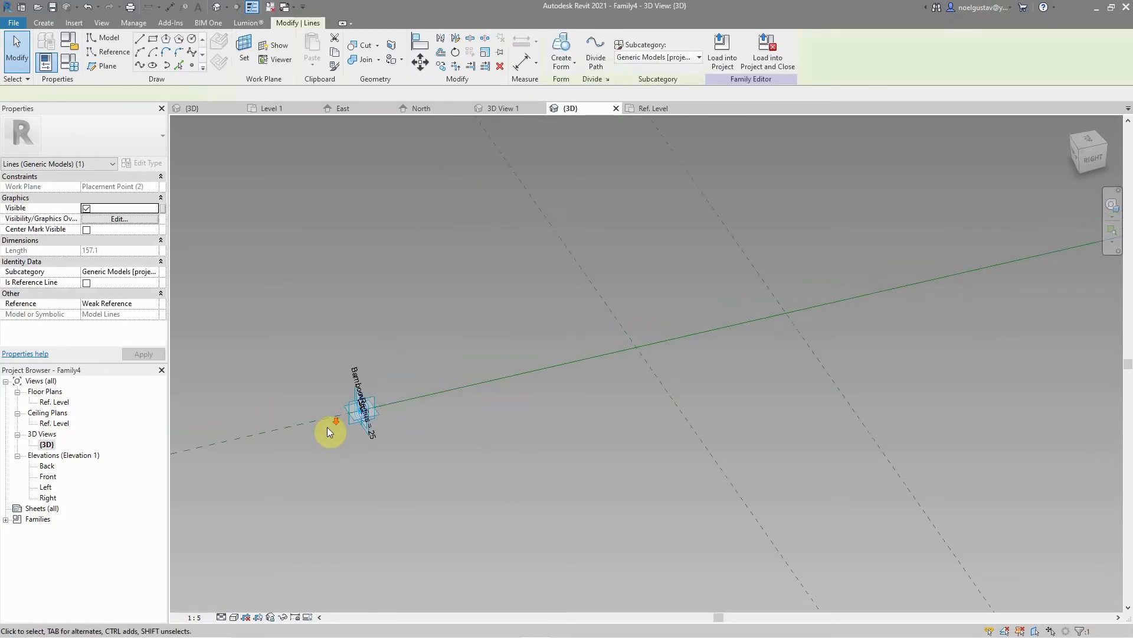
pyautogui.scroll(3, 326, 431)
pyautogui.scroll(-3, 329, 430)
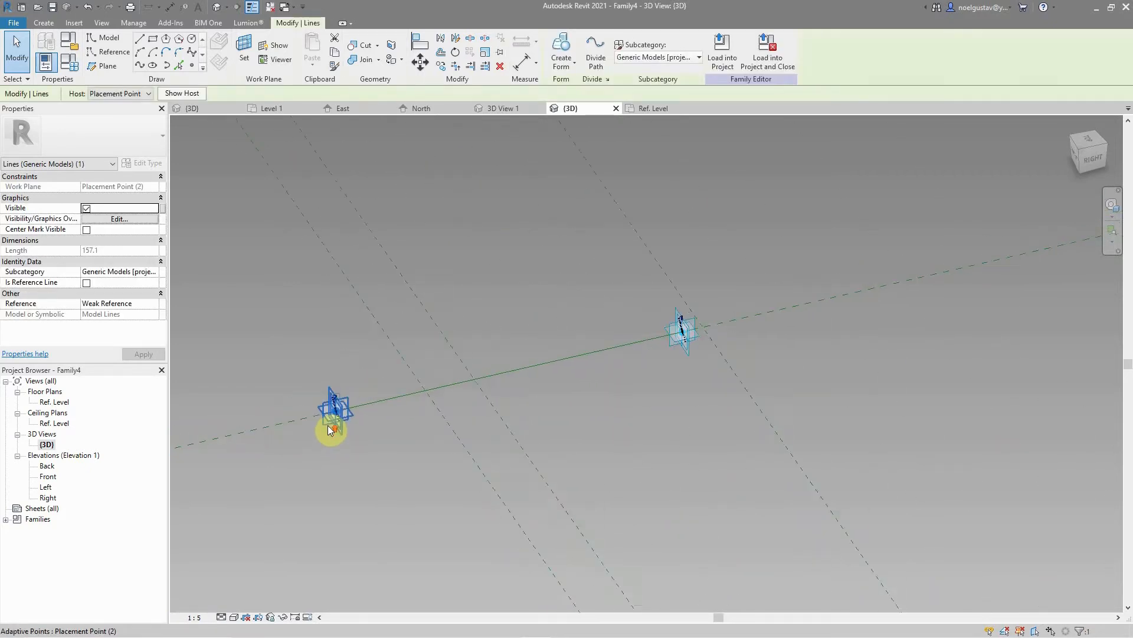
pyautogui.scroll(3, 328, 420)
pyautogui.scroll(-3, 326, 424)
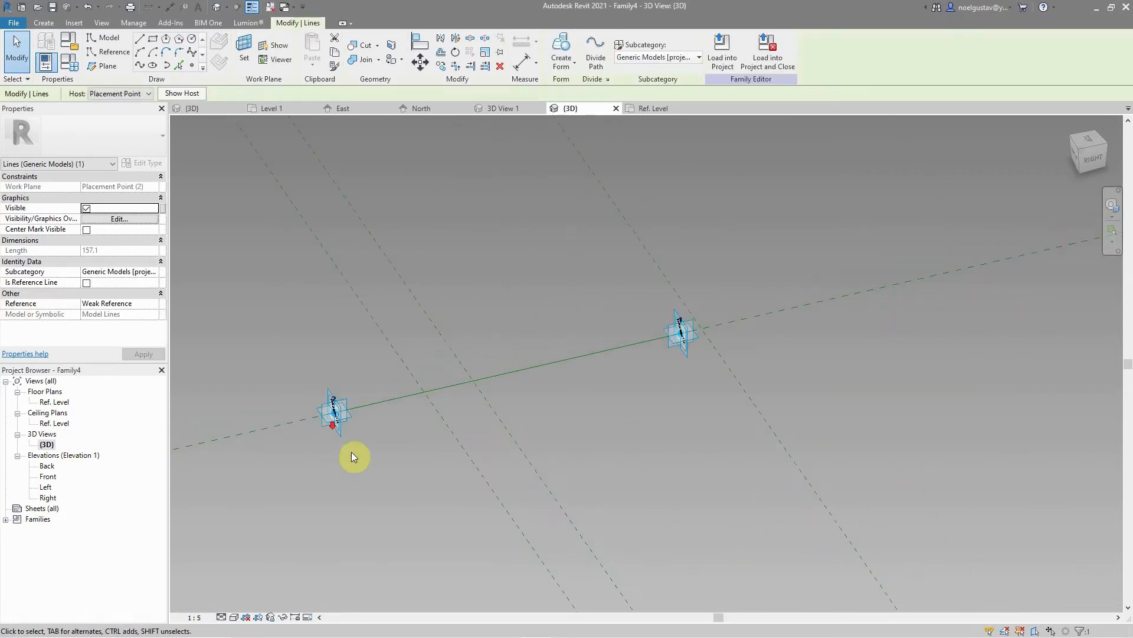
pyautogui.keyDown('ctrl'); pyautogui.click(528, 370); pyautogui.keyUp('ctrl')
pyautogui.scroll(4, 682, 325)
pyautogui.scroll(5, 673, 329)
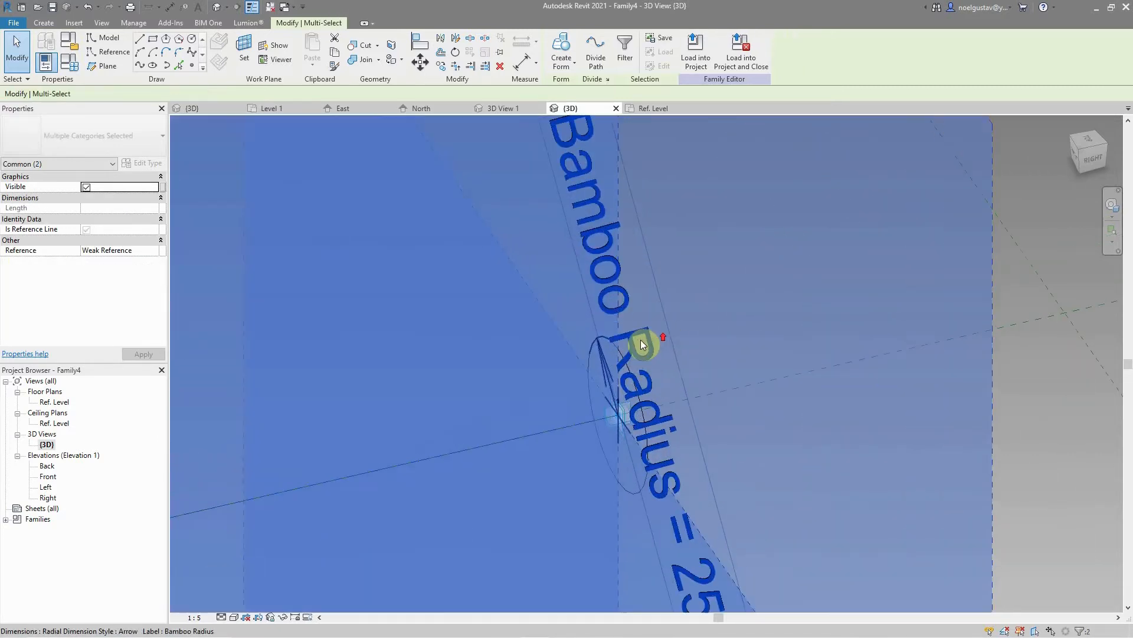
pyautogui.keyDown('ctrl'); pyautogui.click(580, 392); pyautogui.keyUp('ctrl')
pyautogui.scroll(-8, 805, 332)
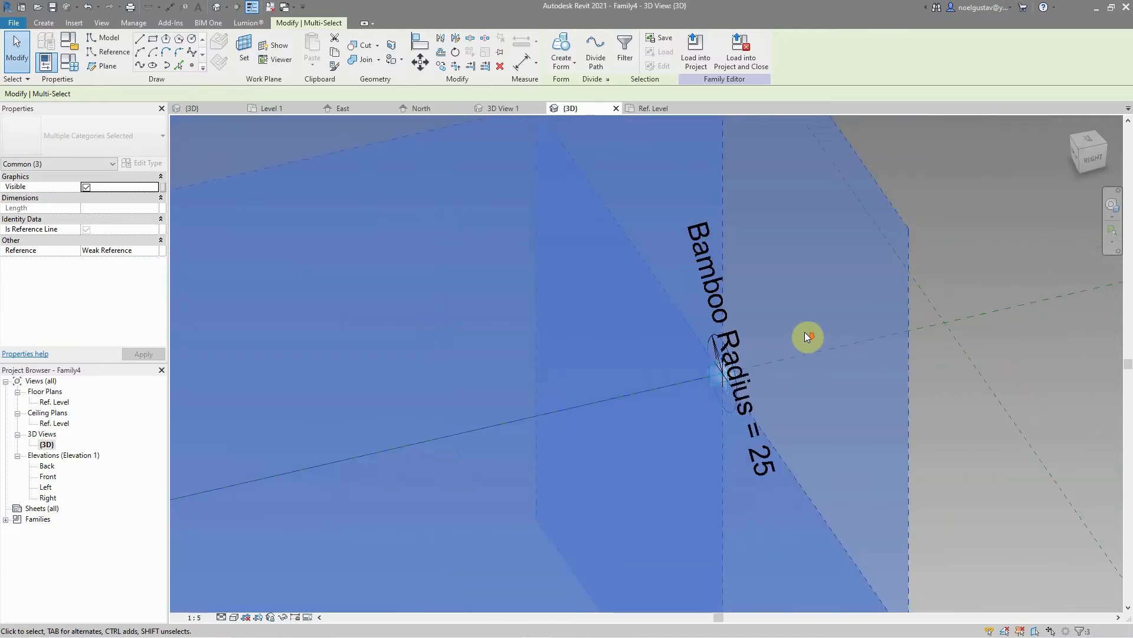
pyautogui.click(561, 47)
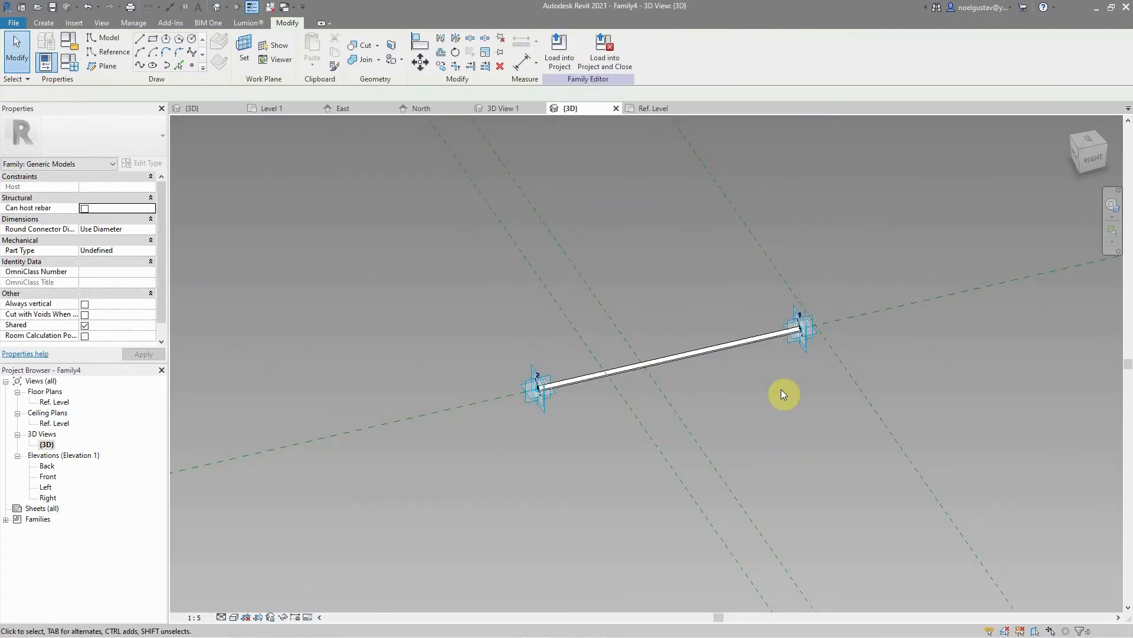
# Step: Increase the Bamboo Radius family parameter to thicken the pole form and check its response
pyautogui.scroll(4, 737, 372)
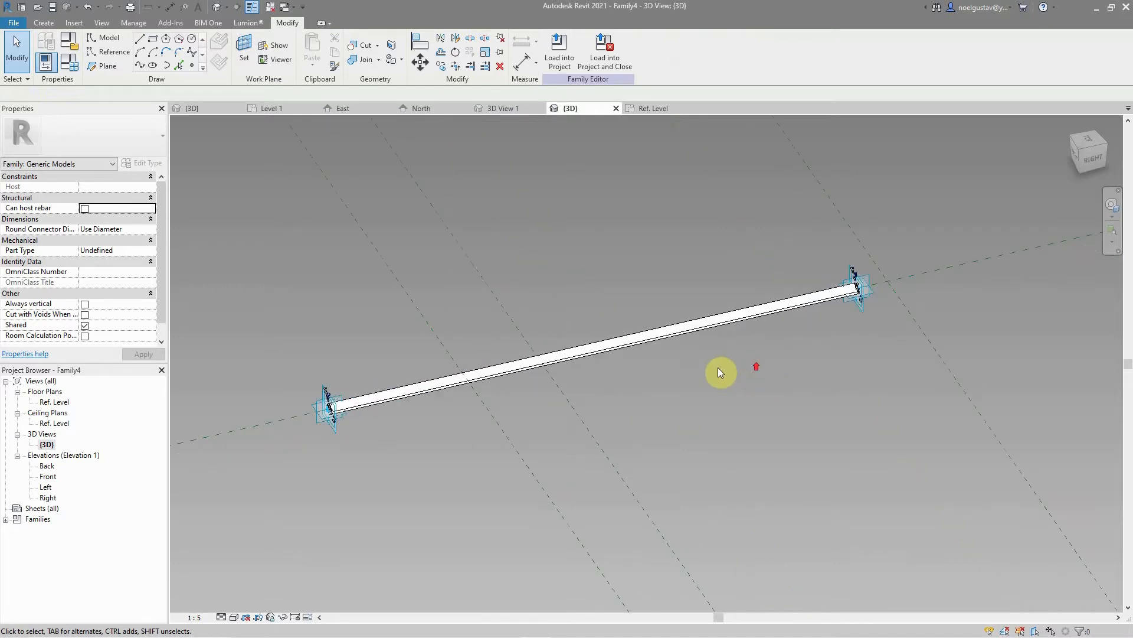
pyautogui.click(69, 61)
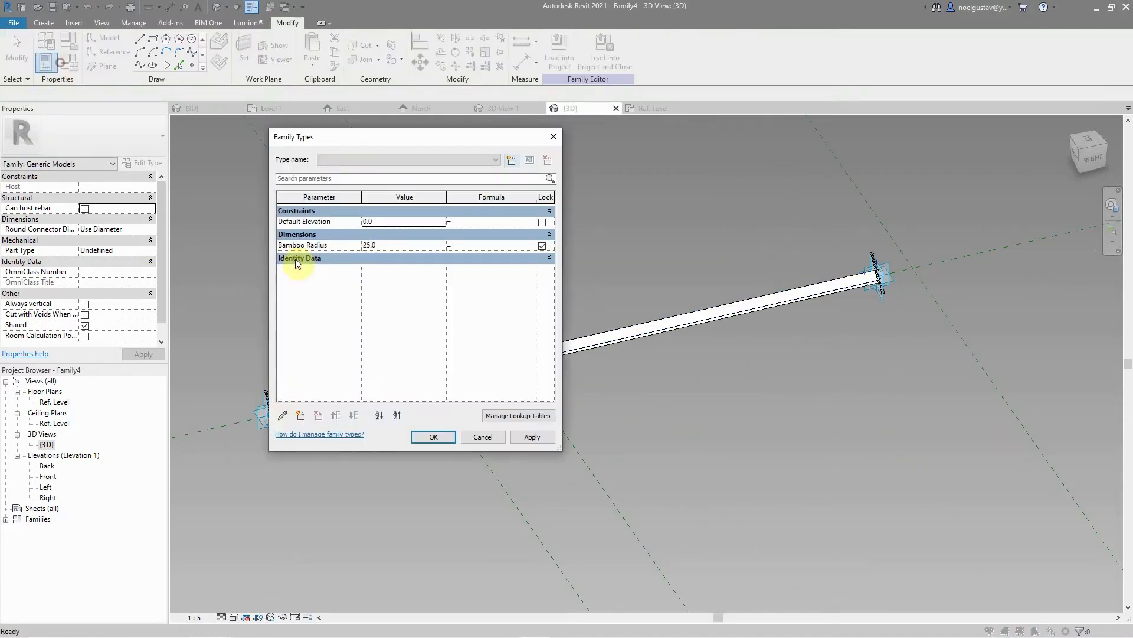
pyautogui.click(393, 243)
pyautogui.write('5')
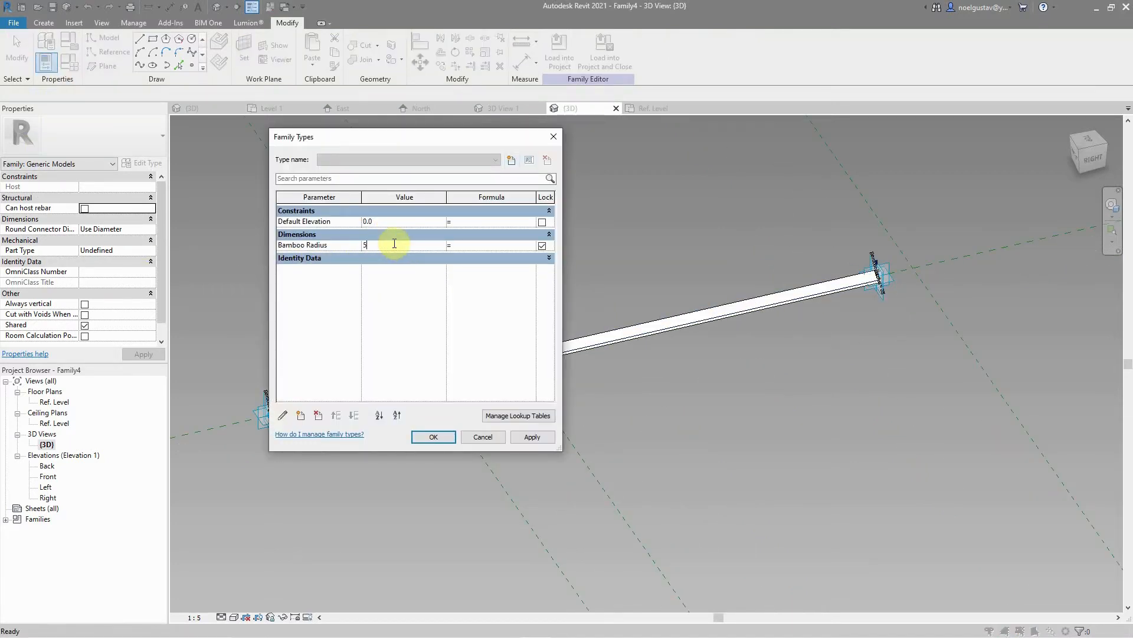
pyautogui.click(446, 436)
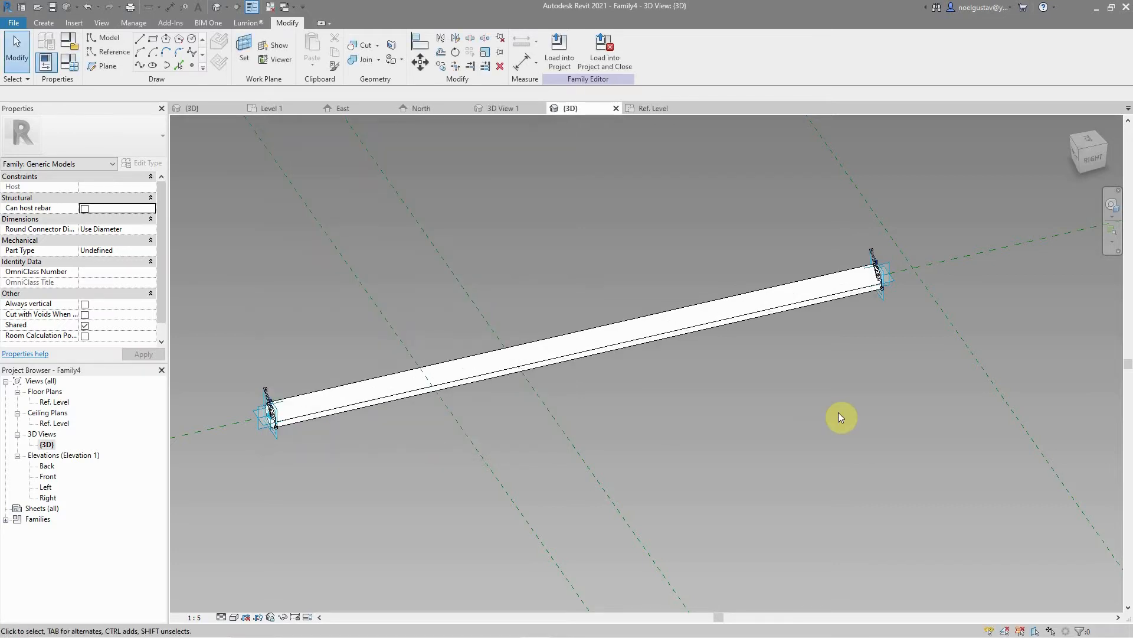
pyautogui.click(1112, 205)
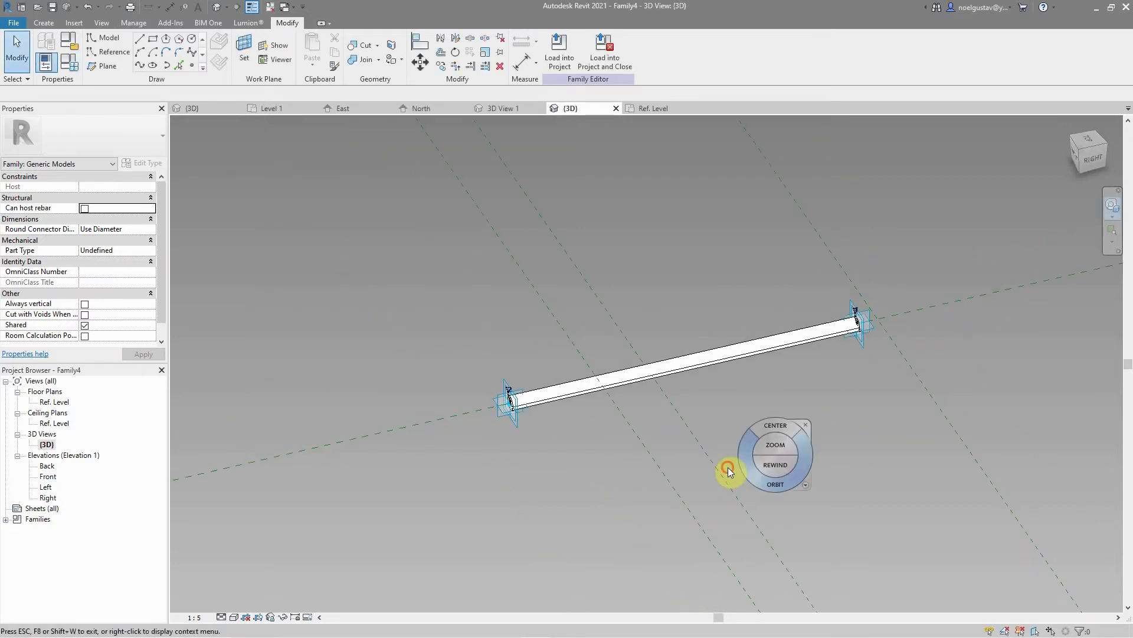
# Step: Select only the pole form by filtering everything in the view down to the Generic Models category
pyautogui.moveTo(728, 467); pyautogui.dragTo(776, 452)
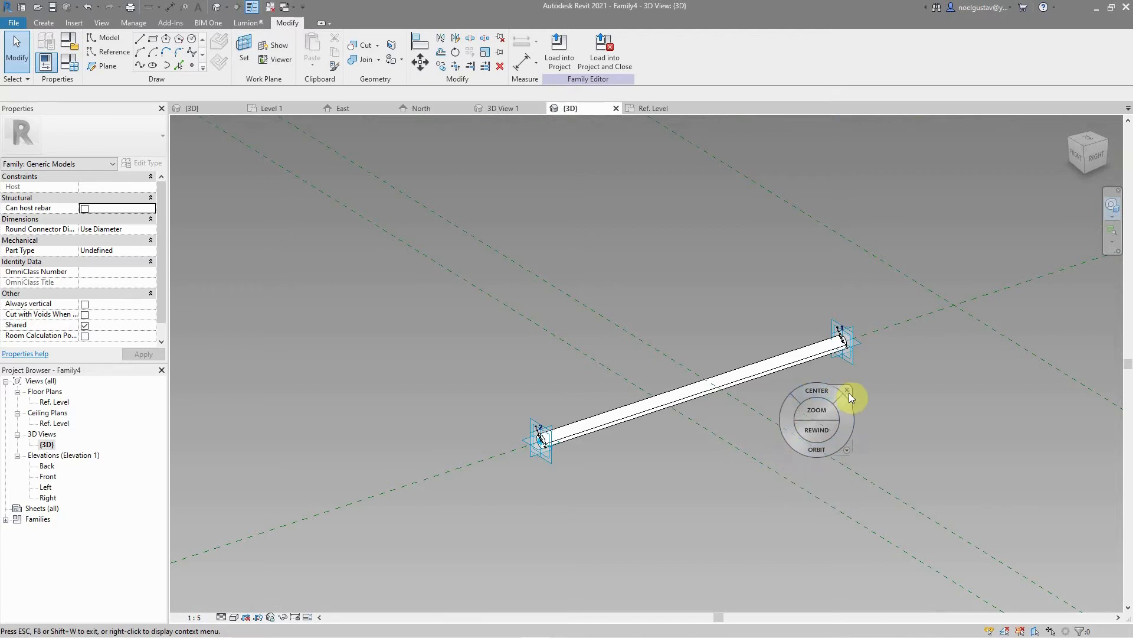
pyautogui.click(851, 388)
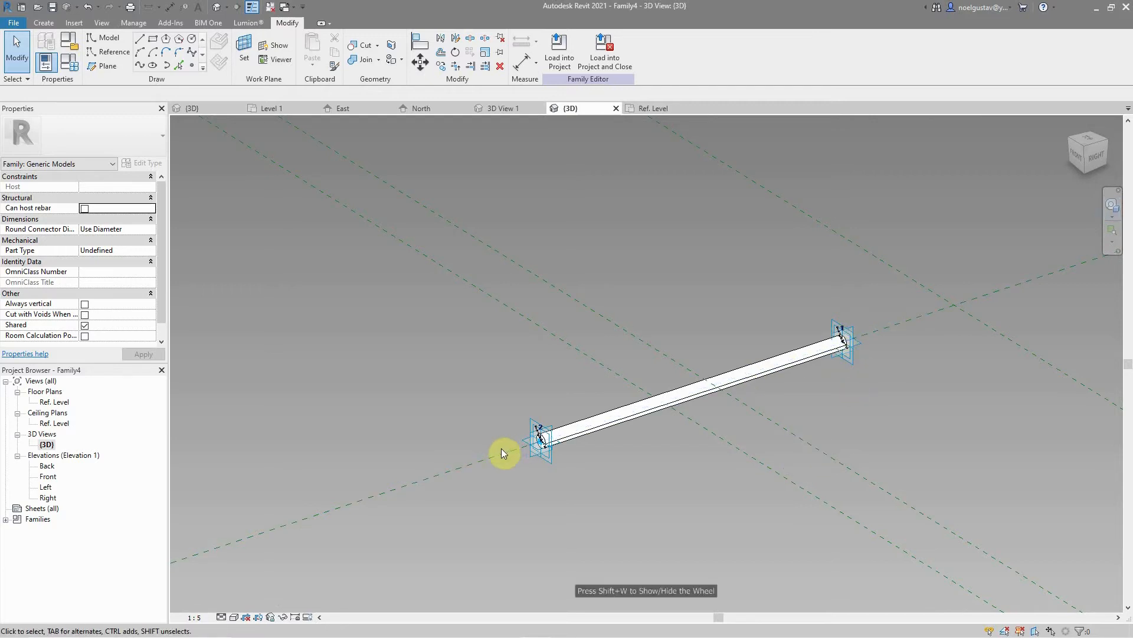
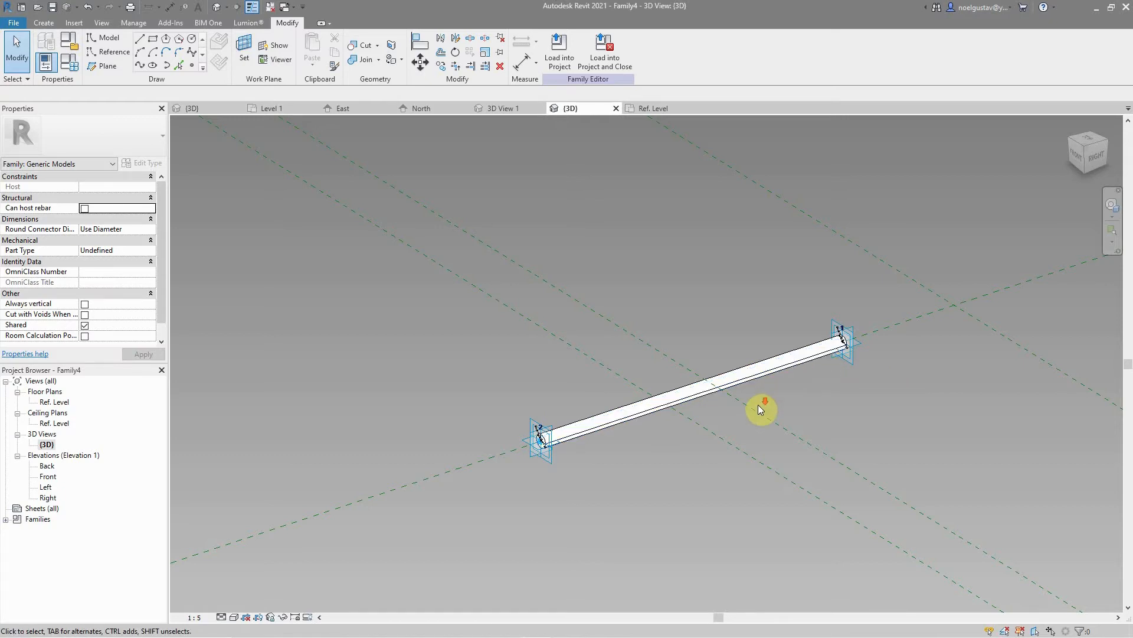
pyautogui.scroll(-2, 757, 405)
pyautogui.moveTo(825, 333); pyautogui.dragTo(564, 517)
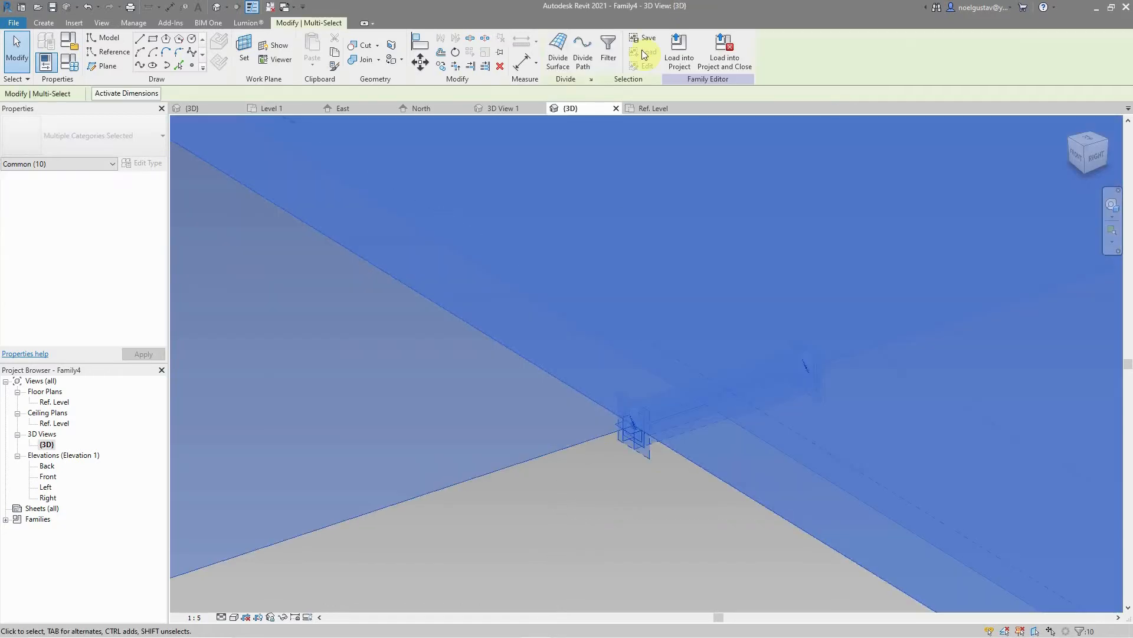
pyautogui.click(608, 47)
pyautogui.click(650, 267)
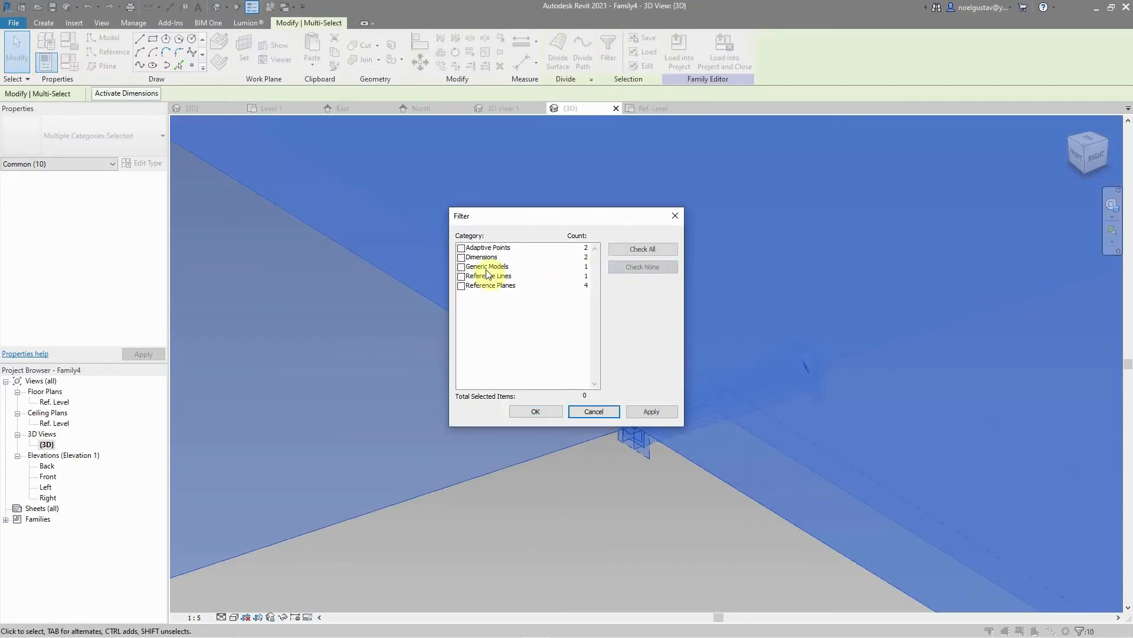
pyautogui.click(461, 266)
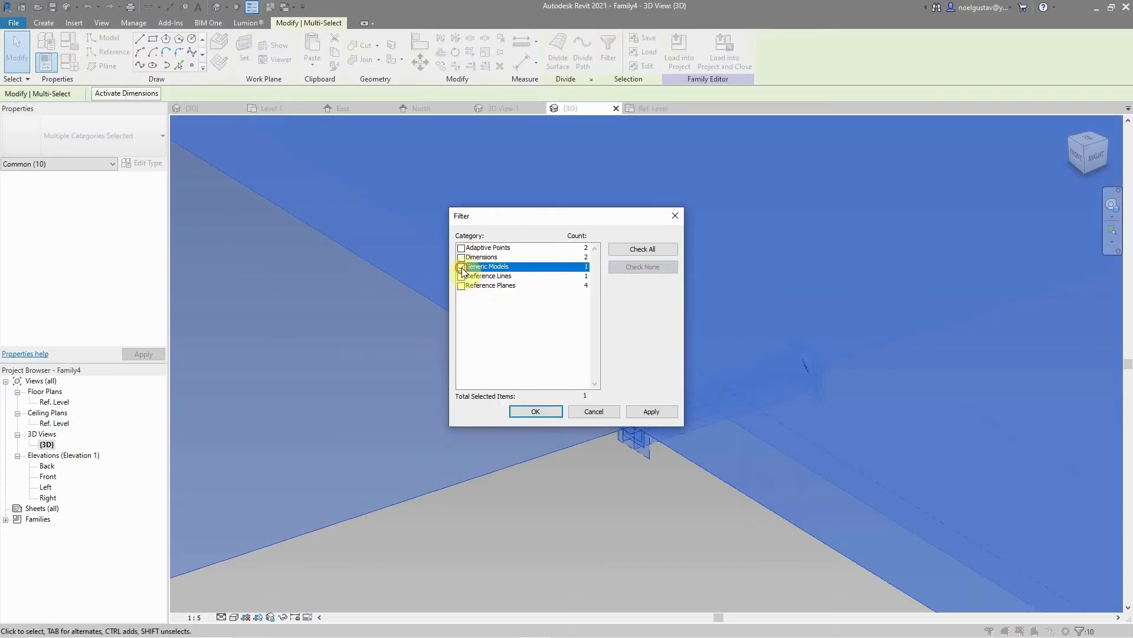
pyautogui.click(538, 408)
pyautogui.scroll(2, 590, 440)
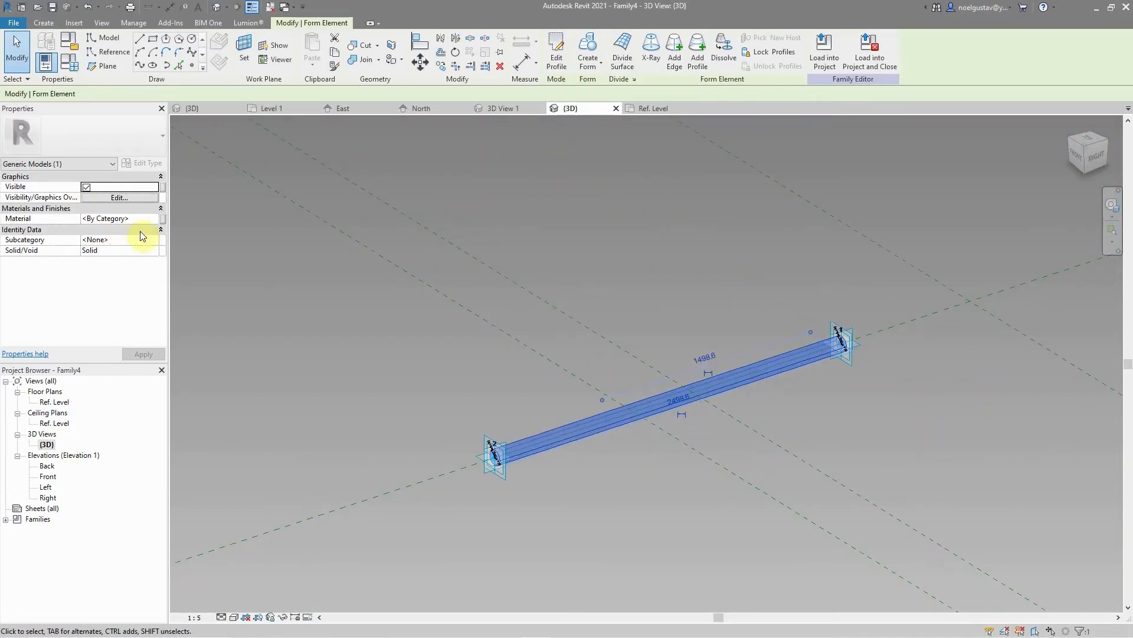
# Step: Link the pole form's material to a new type family parameter named Bamboo Texture
pyautogui.click(164, 219)
pyautogui.click(480, 396)
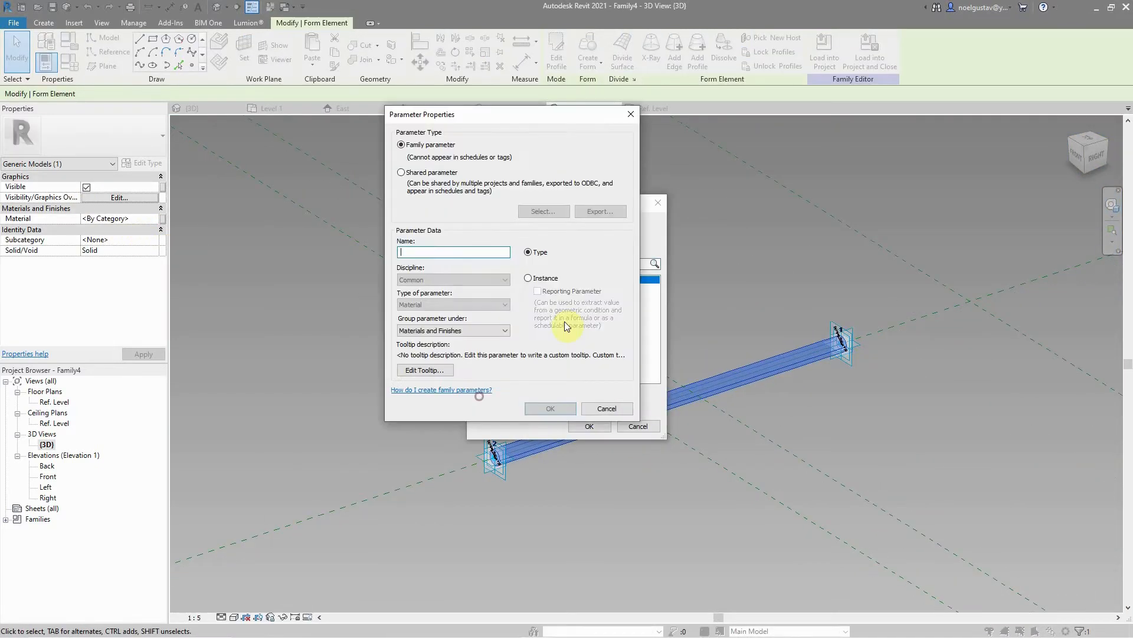
pyautogui.press('Tab')
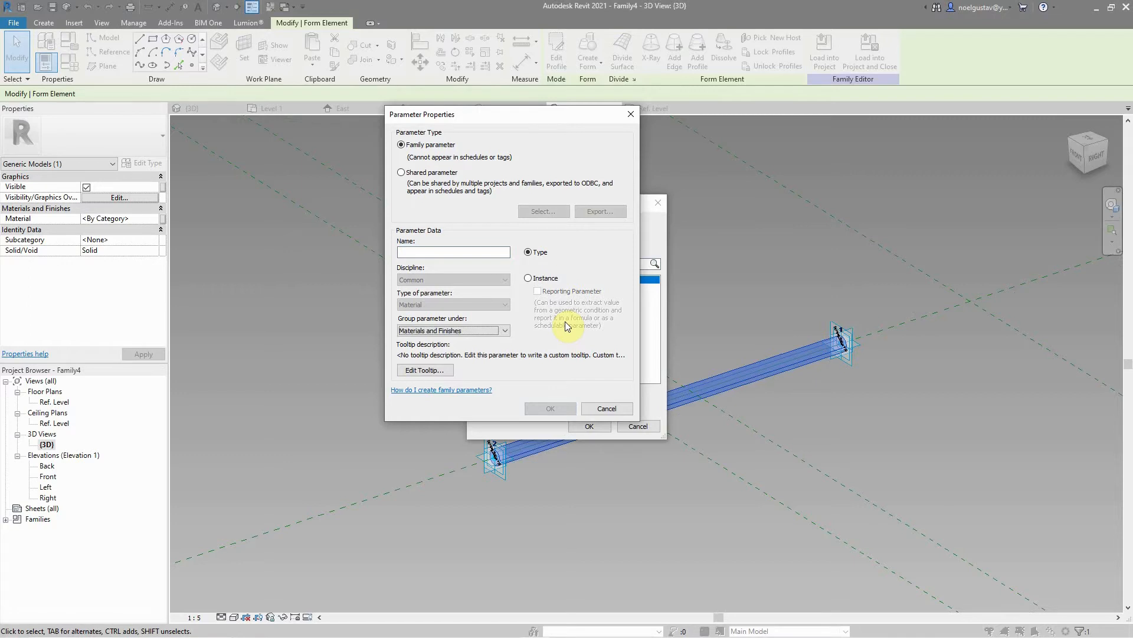
pyautogui.click(490, 252)
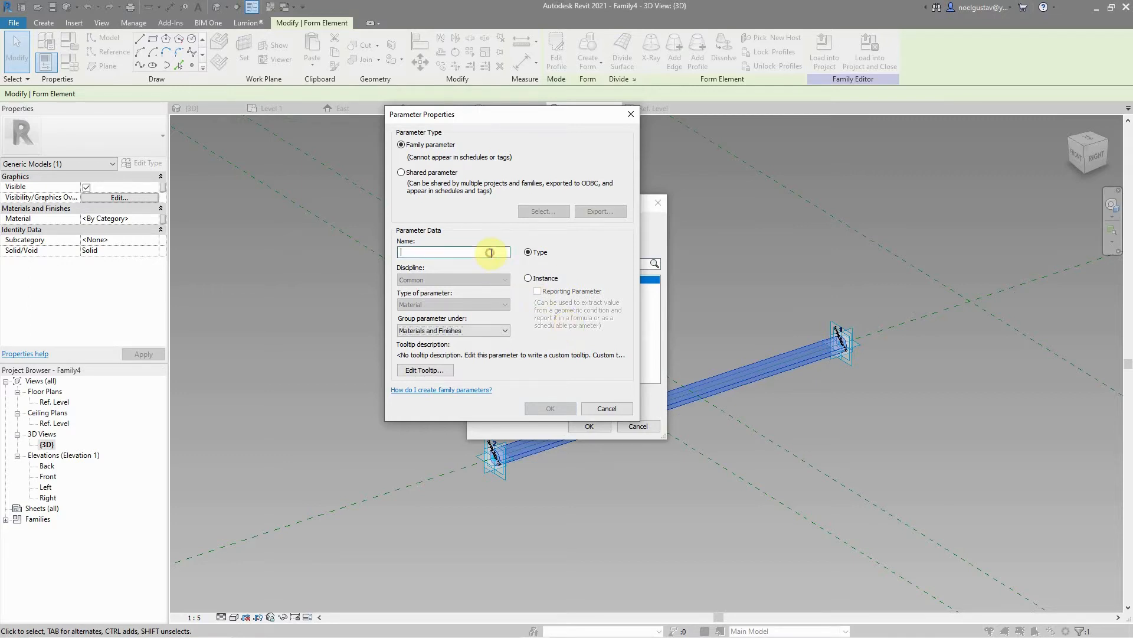
pyautogui.write('Bamboo Texture')
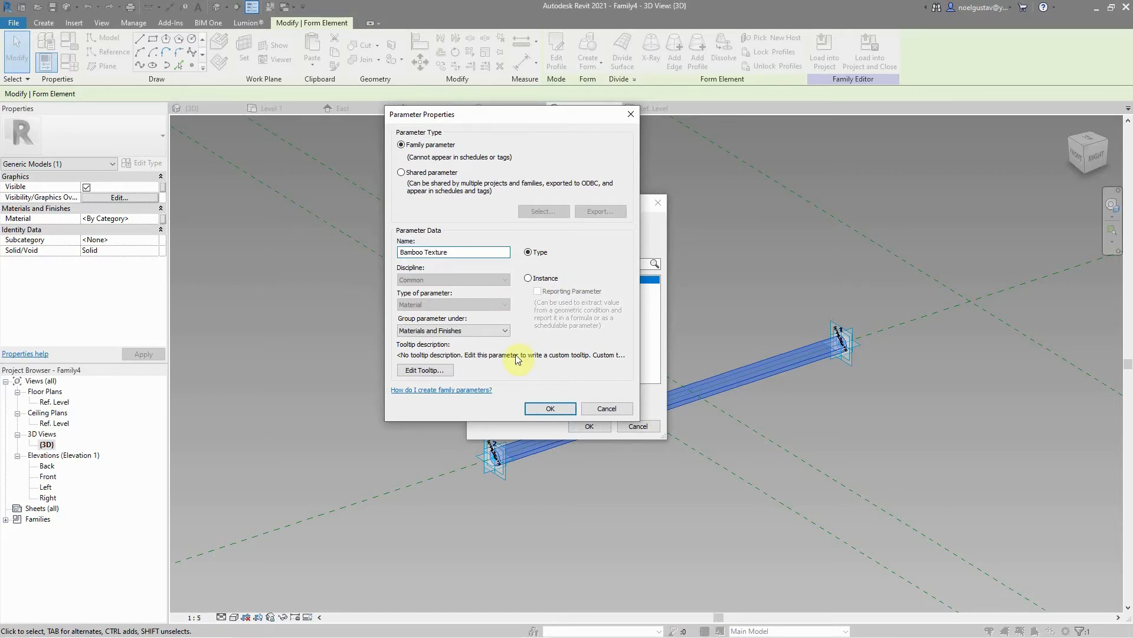
pyautogui.click(537, 410)
pyautogui.click(588, 425)
pyautogui.click(587, 493)
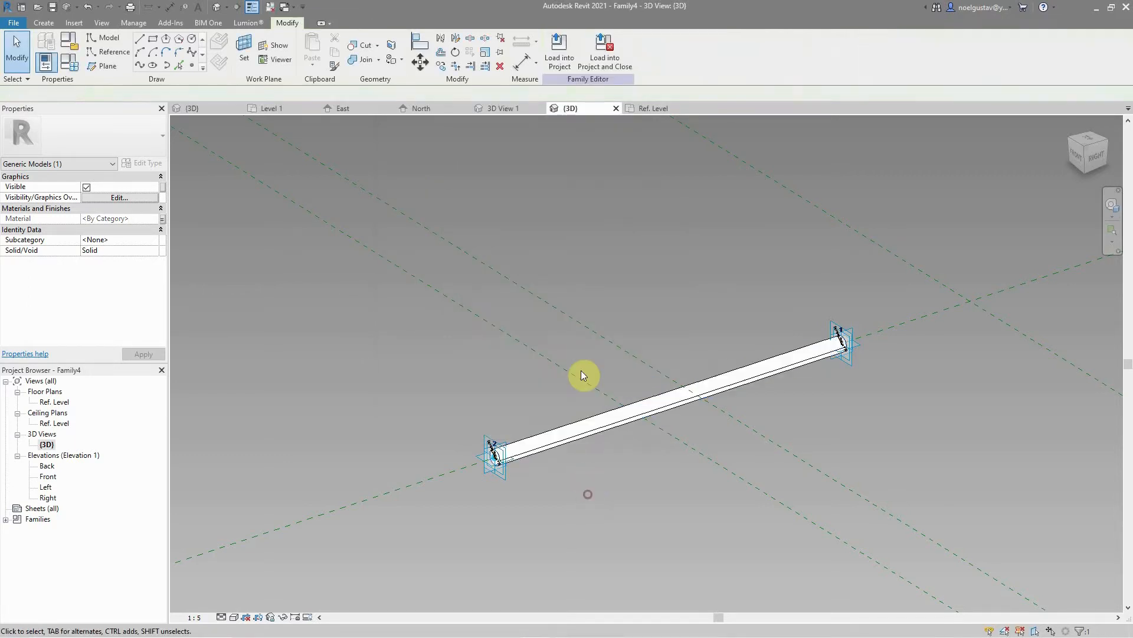
# Step: Save the pole family to the Desktop as Bamboo frame
pyautogui.scroll(-5, 586, 335)
pyautogui.scroll(2, 589, 338)
pyautogui.click(13, 24)
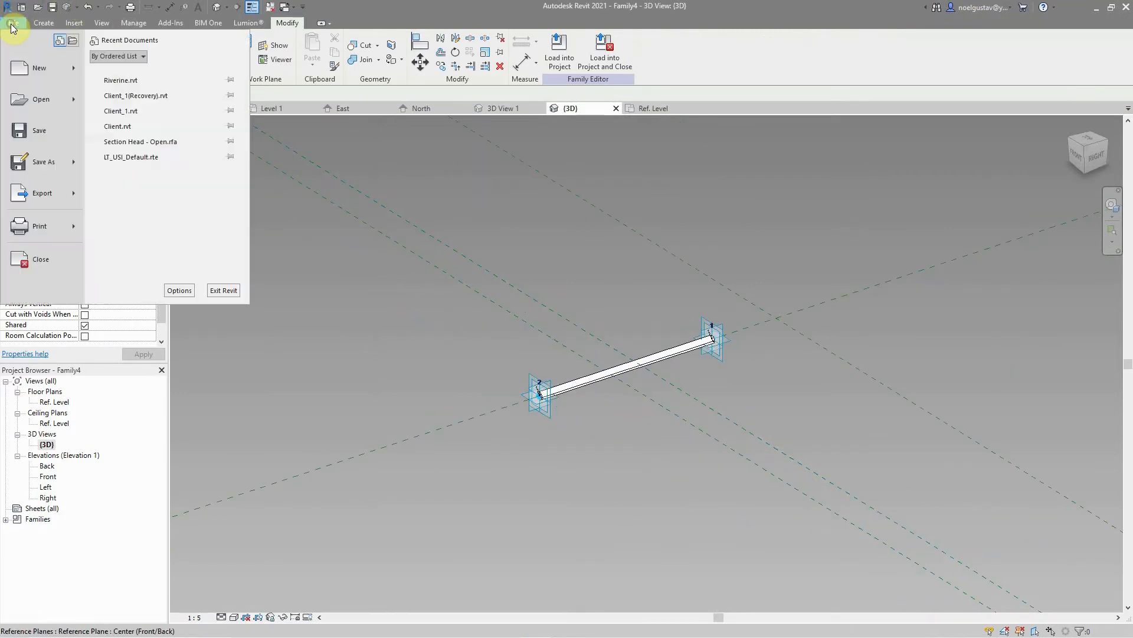
pyautogui.moveTo(44, 161)
pyautogui.click(150, 131)
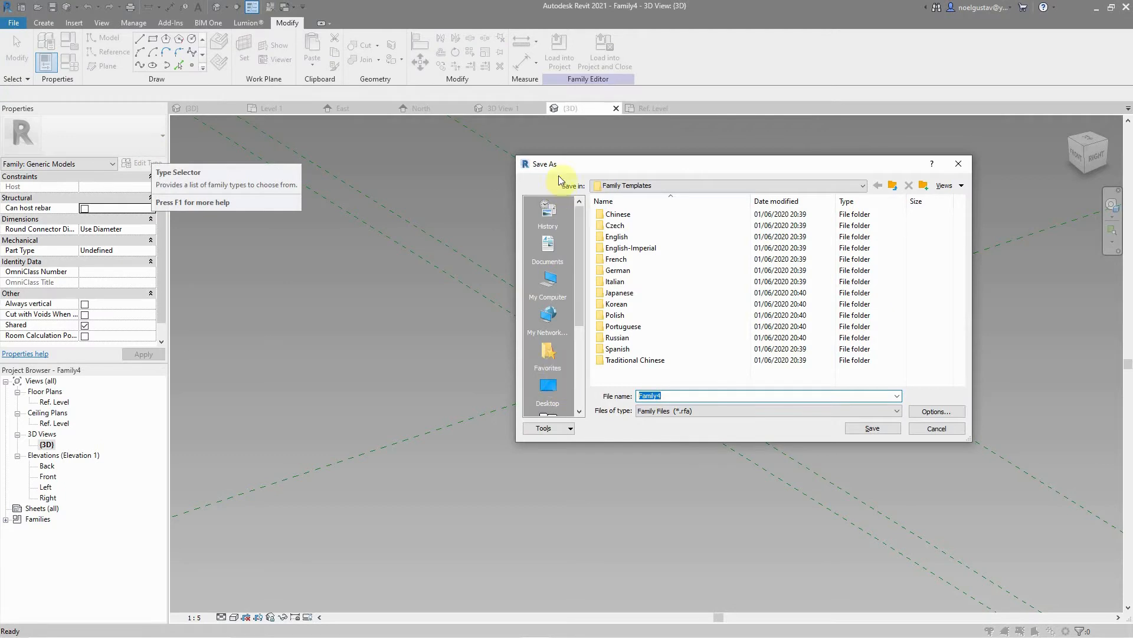
pyautogui.click(557, 385)
pyautogui.click(674, 396)
pyautogui.doubleClick(674, 395)
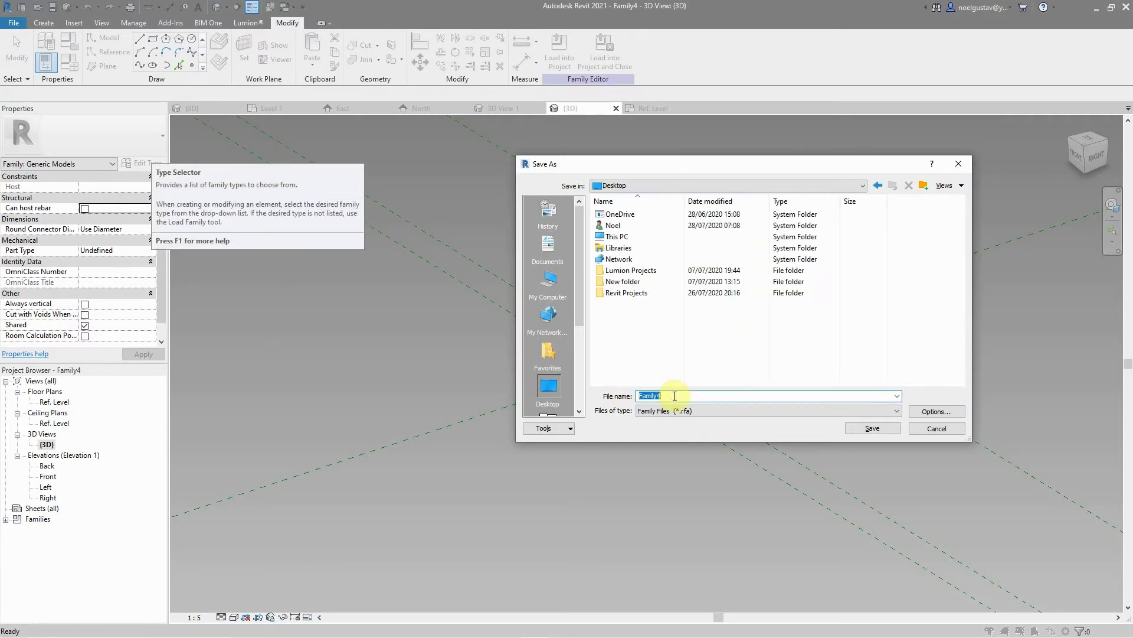
pyautogui.write('Bamboo frame')
pyautogui.click(886, 427)
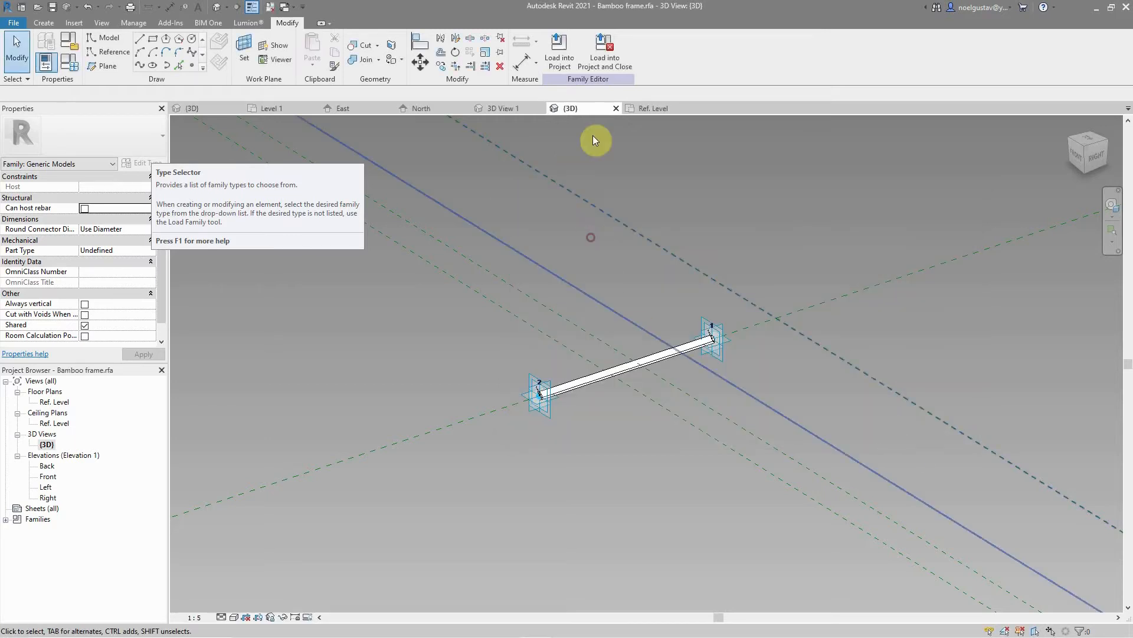
# Step: Load the Bamboo frame family into the hut mass, leave component placement and open the mass's {3D} view
pyautogui.click(565, 57)
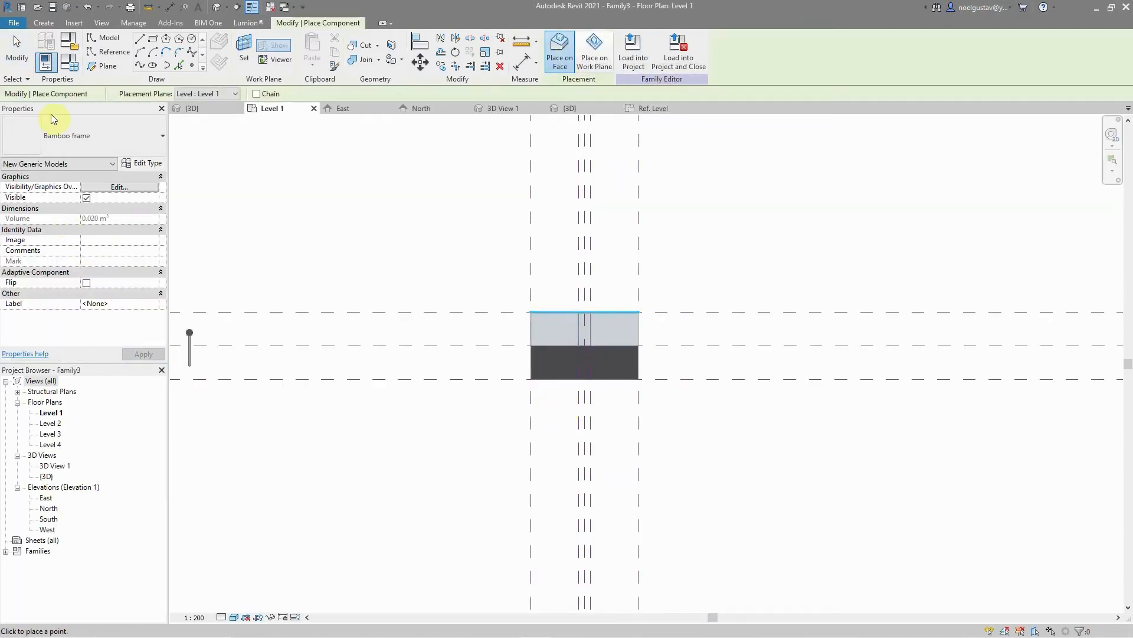
pyautogui.click(17, 49)
pyautogui.doubleClick(46, 476)
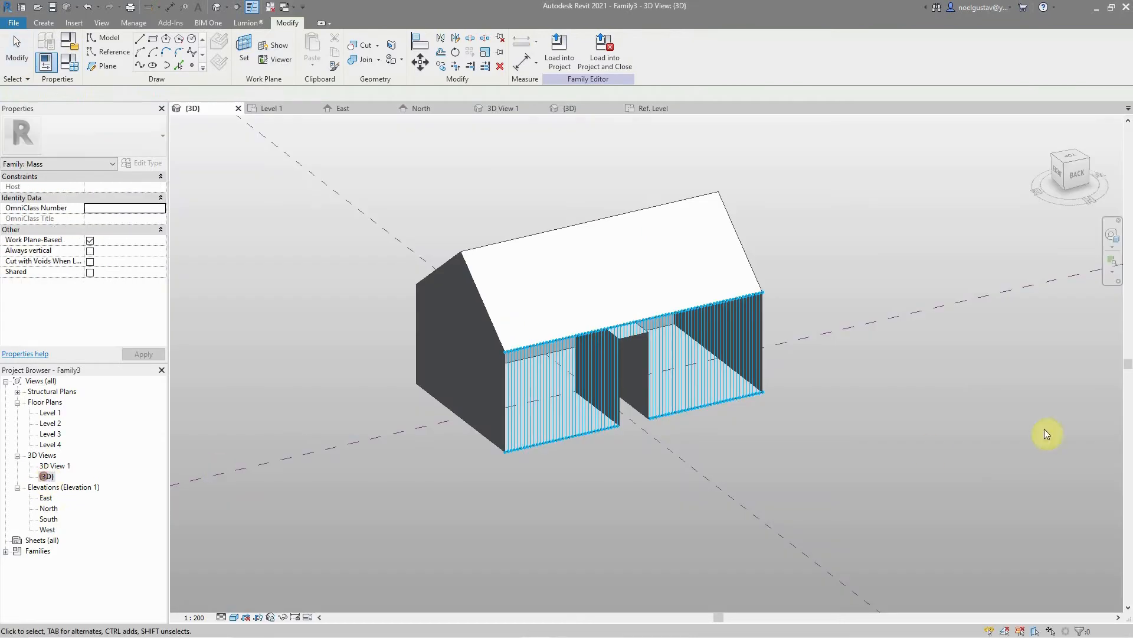
pyautogui.click(716, 399)
pyautogui.click(709, 313)
pyautogui.scroll(2, 706, 311)
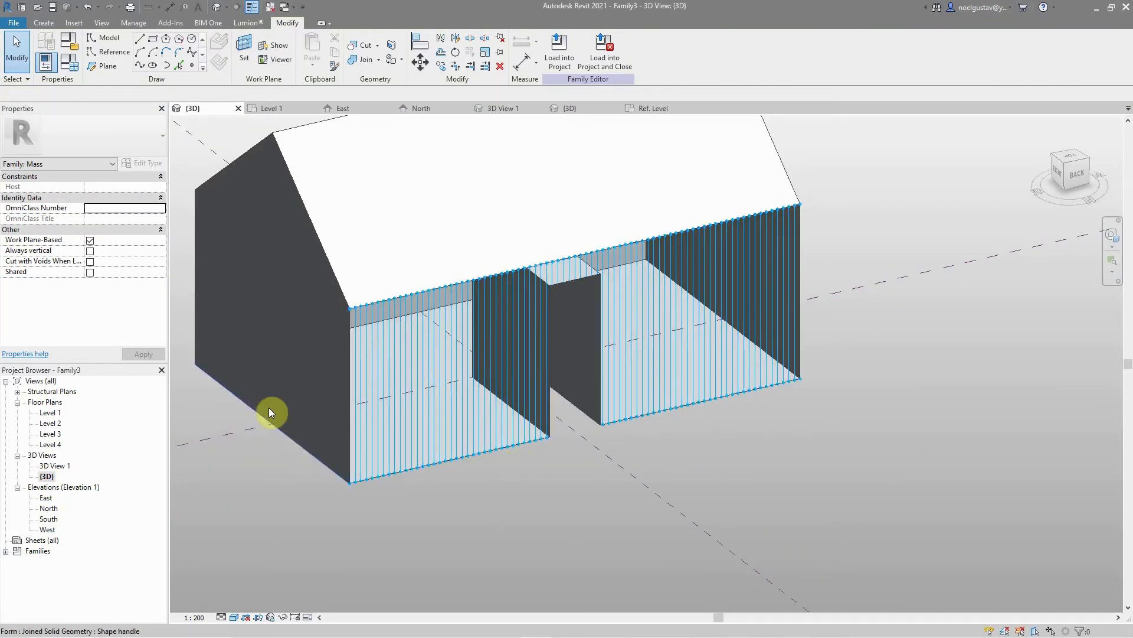
pyautogui.scroll(3, 268, 407)
pyautogui.scroll(-5, 349, 438)
pyautogui.scroll(1, 502, 463)
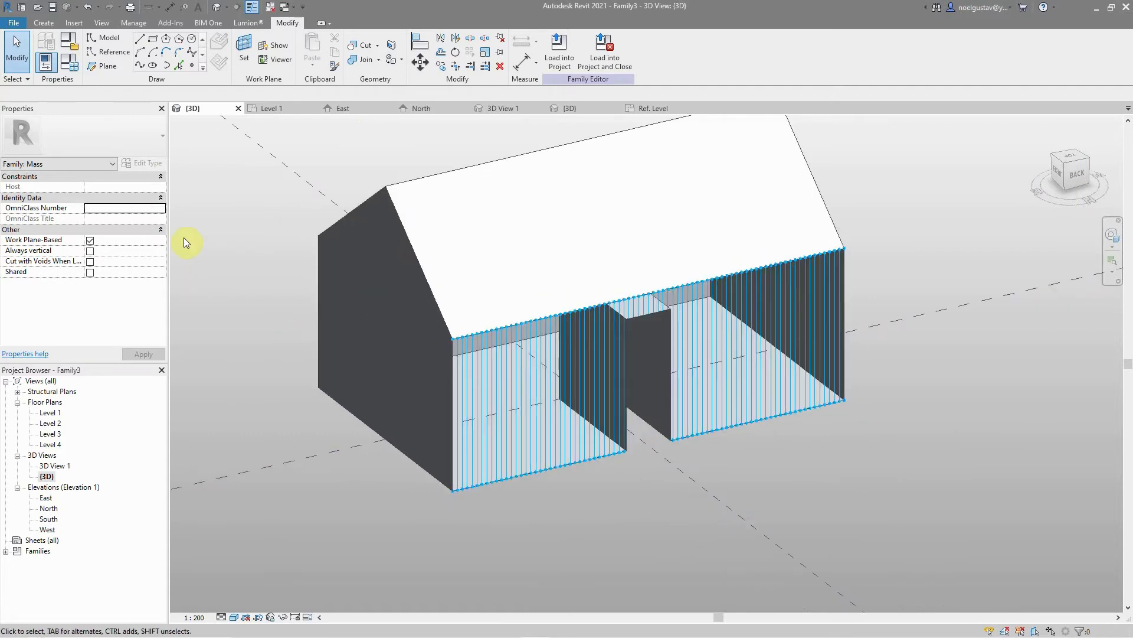
# Step: Place a Bamboo frame component from the top to the bottom corner point of the divided wall surface, at its edge beside the dark gable wall
pyautogui.click(52, 25)
pyautogui.click(317, 45)
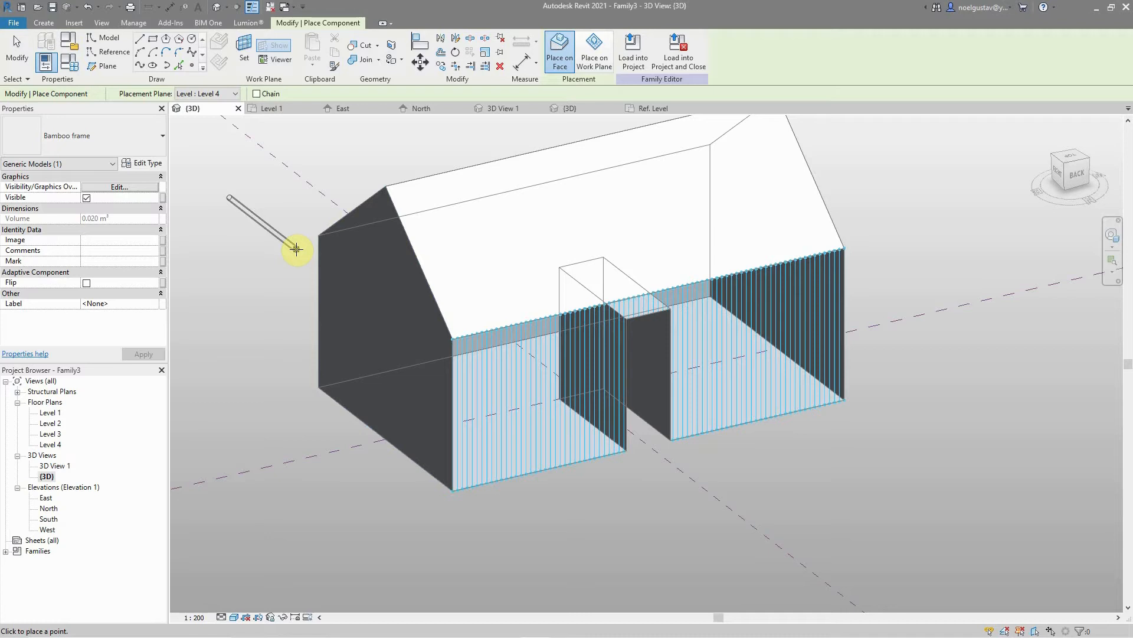
pyautogui.scroll(5, 354, 395)
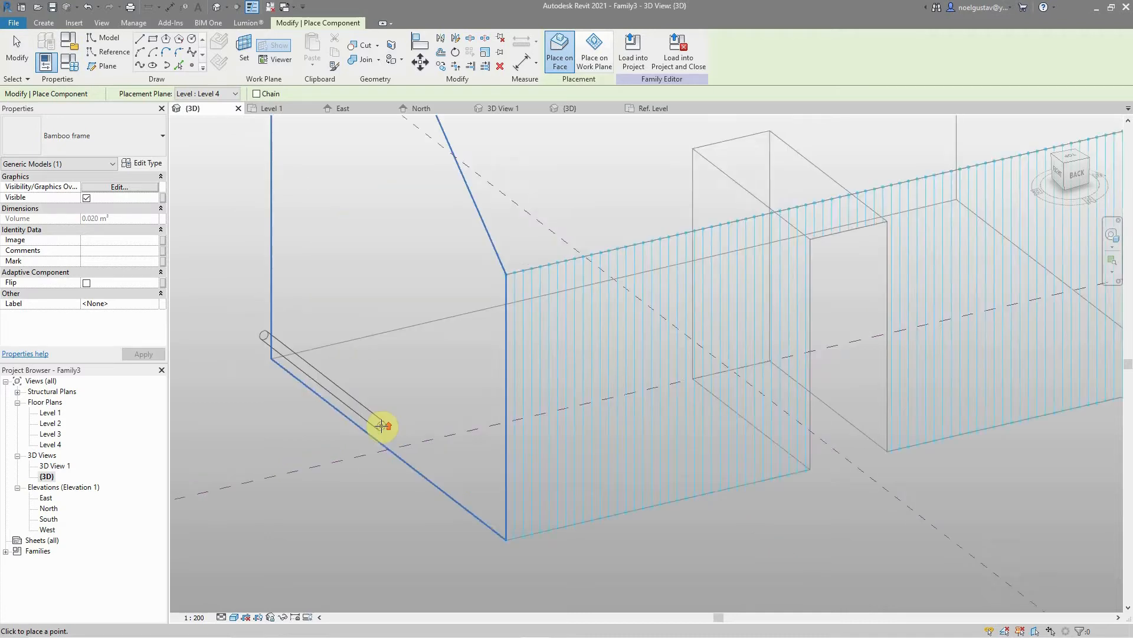
pyautogui.scroll(2, 483, 301)
pyautogui.scroll(3, 483, 301)
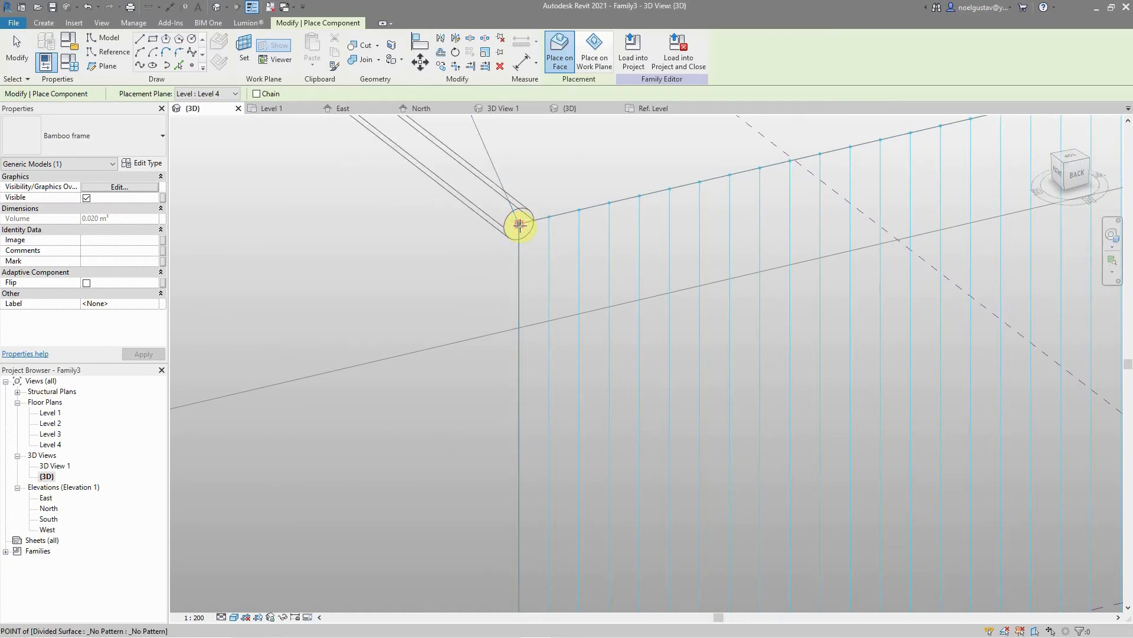
pyautogui.scroll(-4, 518, 223)
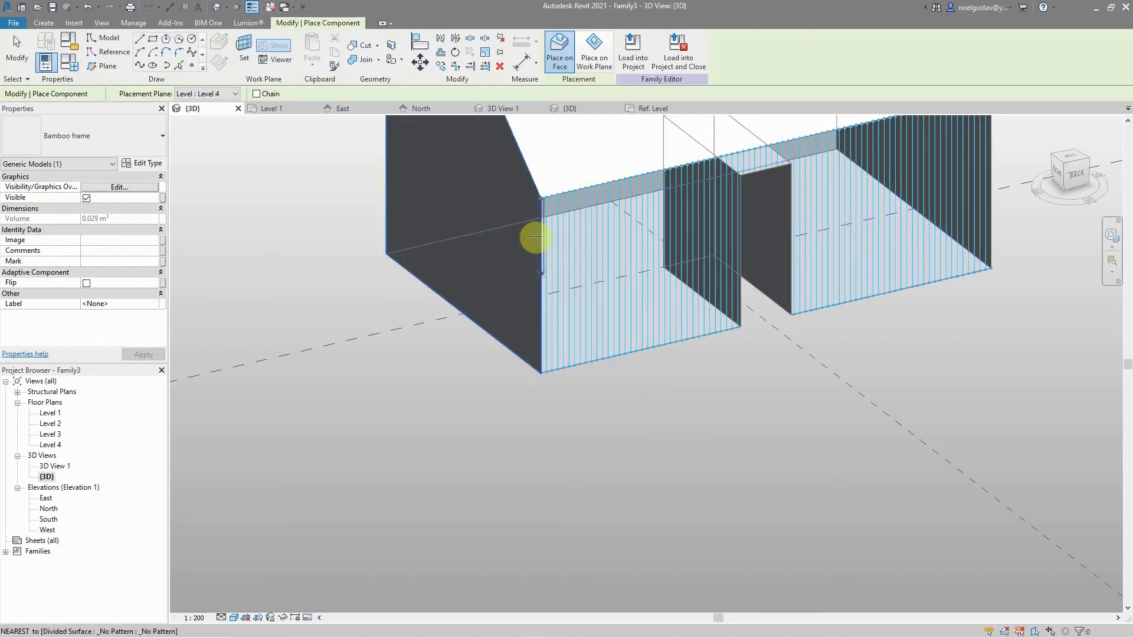
pyautogui.click(541, 198)
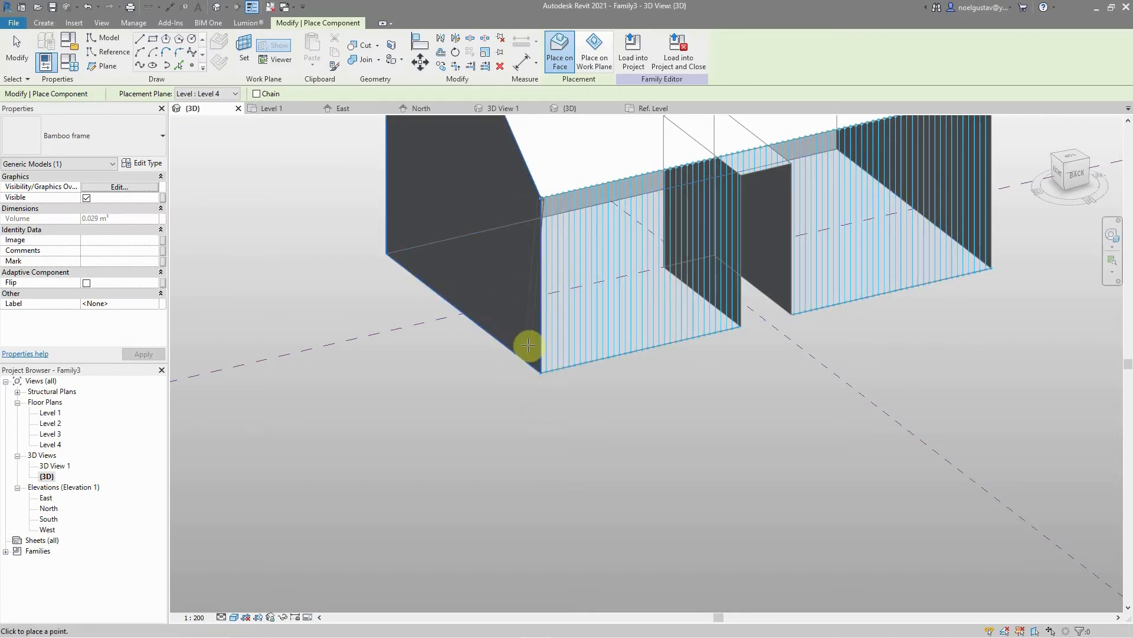
pyautogui.scroll(4, 567, 397)
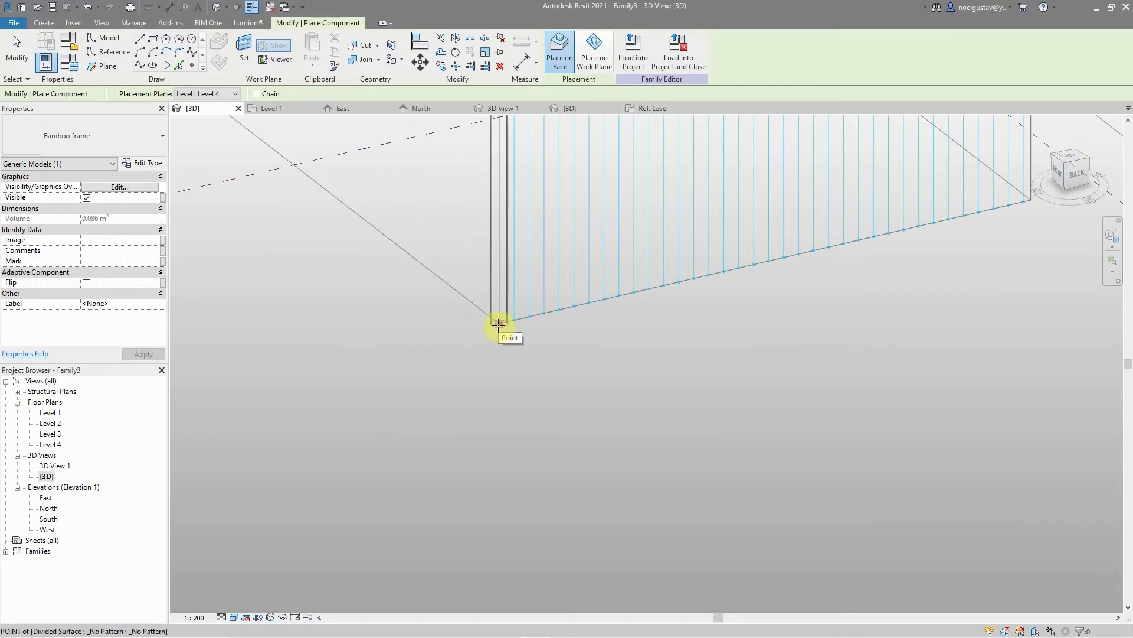
pyautogui.click(499, 323)
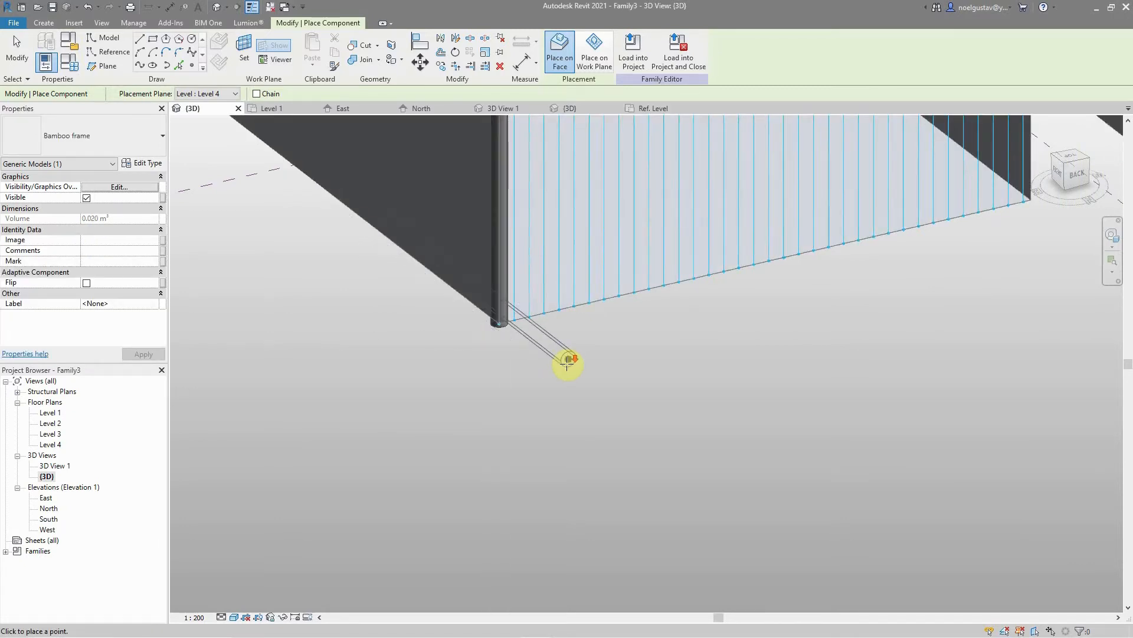
pyautogui.scroll(-4, 570, 362)
pyautogui.scroll(2, 638, 370)
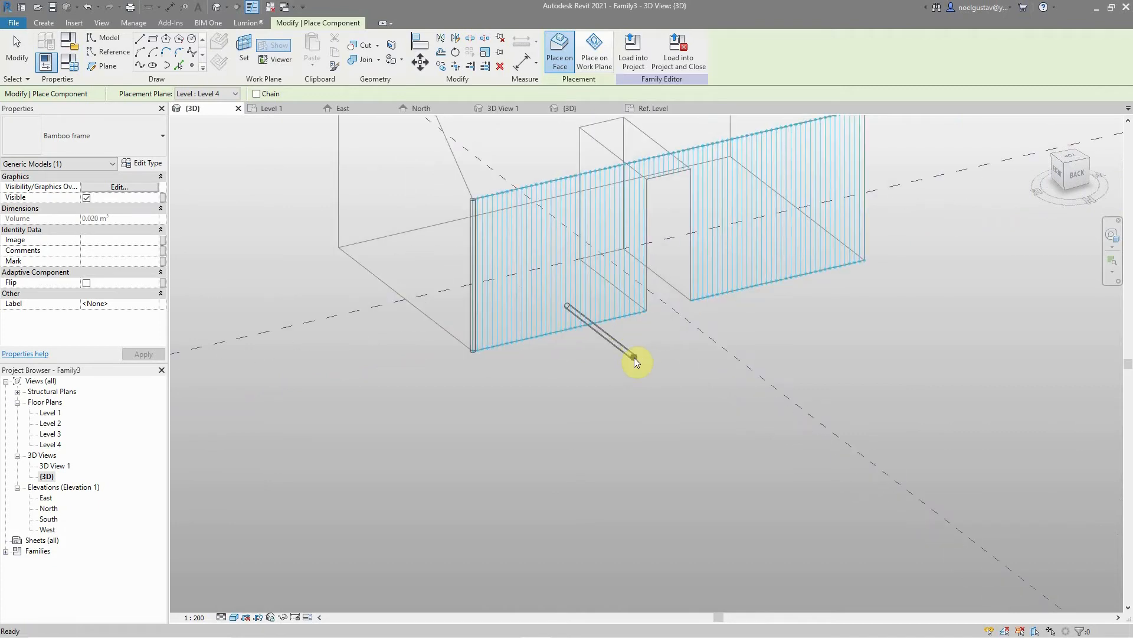
pyautogui.scroll(3, 635, 356)
pyautogui.press('Escape')
pyautogui.press('Escape')
pyautogui.scroll(-2, 505, 384)
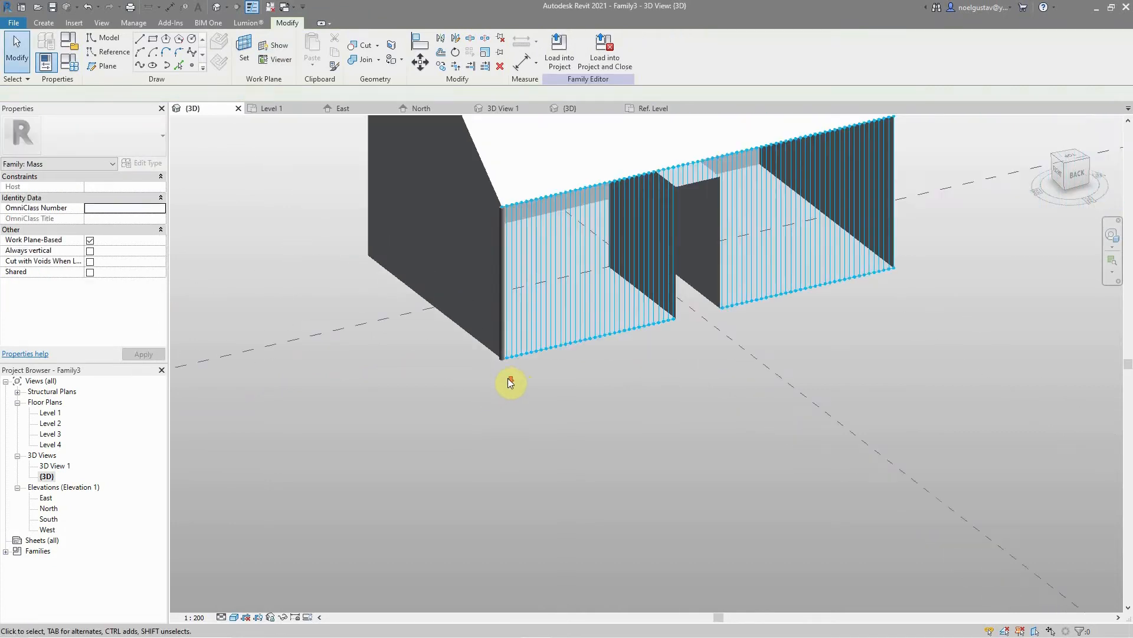
# Step: Set the placed pole's Bamboo Radius type parameter to 25 from 3D View 1, and return to the {3D} view
pyautogui.doubleClick(54, 466)
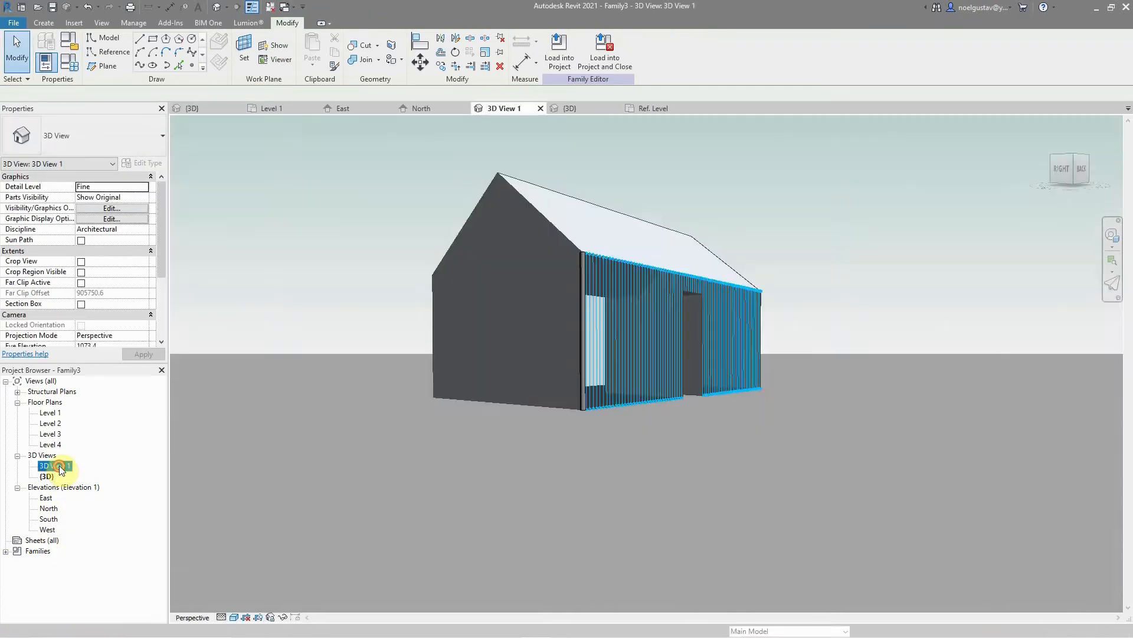
pyautogui.click(580, 275)
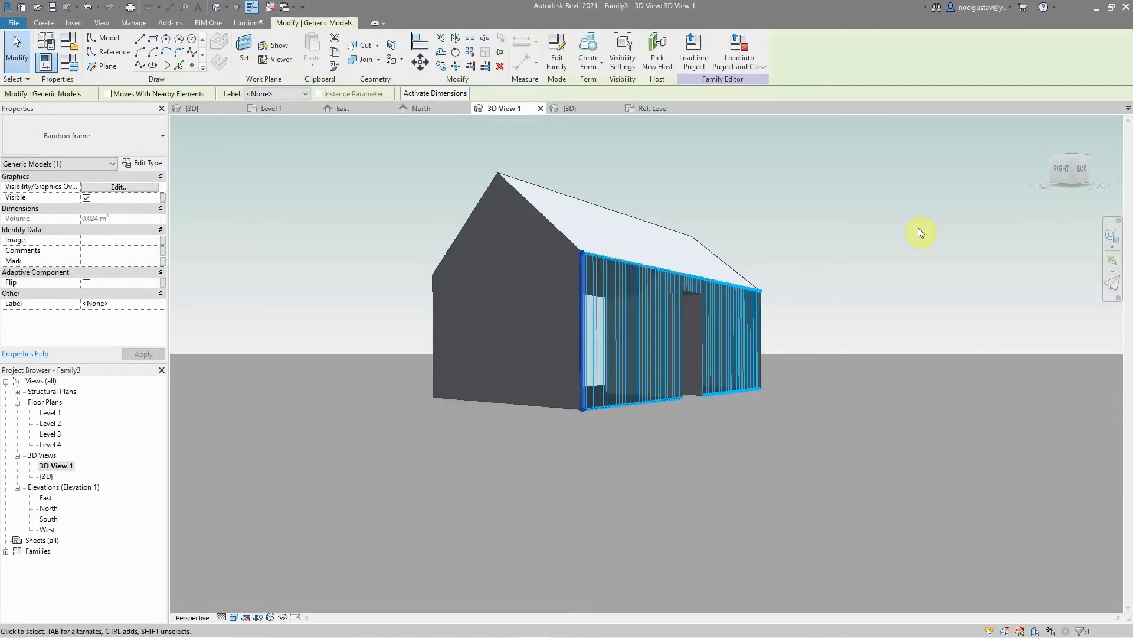
pyautogui.click(148, 163)
pyautogui.click(449, 213)
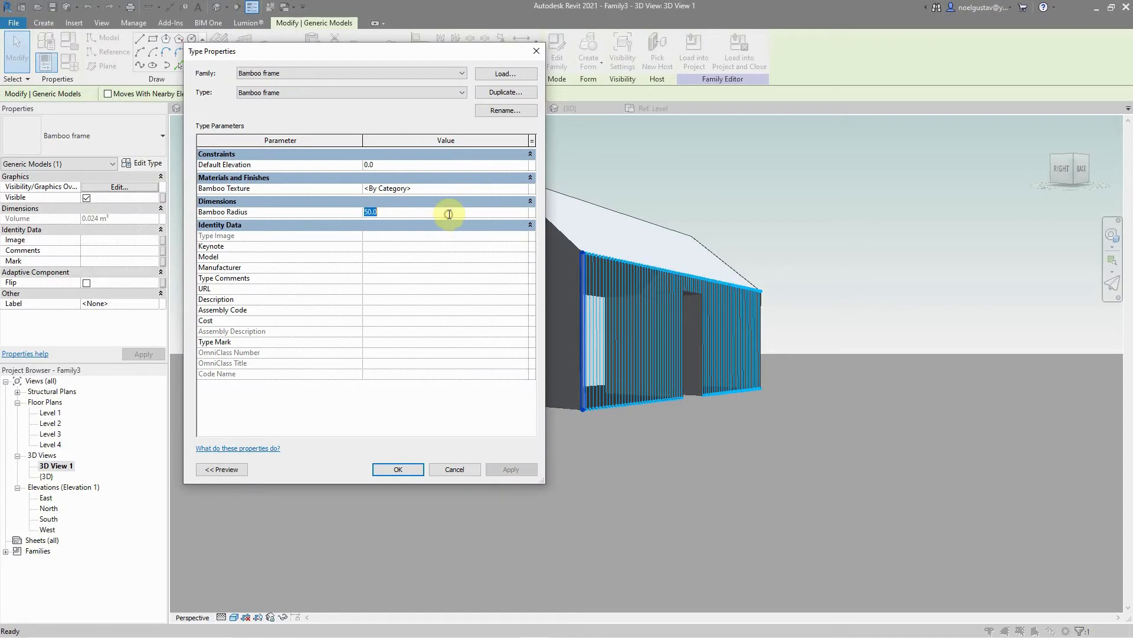
pyautogui.write('2')
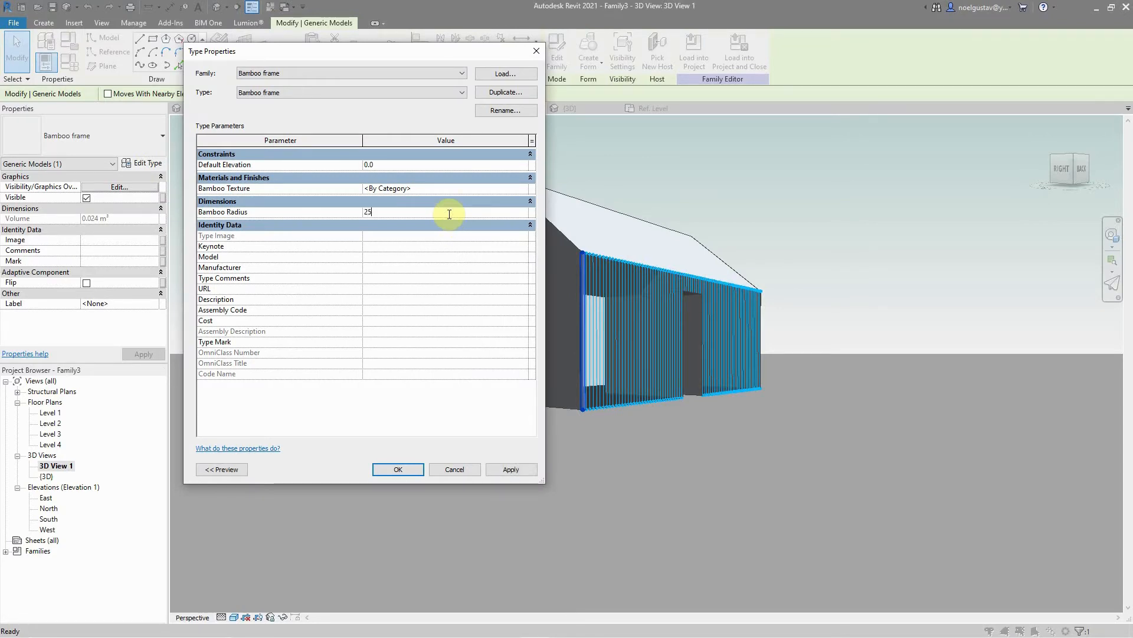
pyautogui.click(419, 469)
pyautogui.click(851, 196)
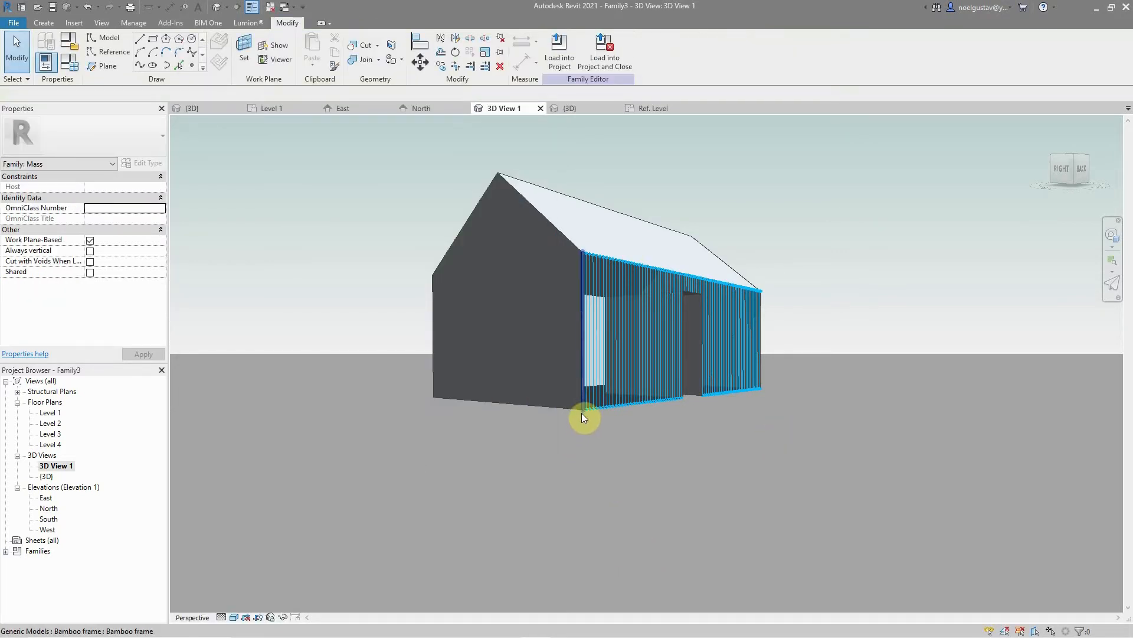
pyautogui.doubleClick(46, 476)
pyautogui.scroll(-3, 512, 361)
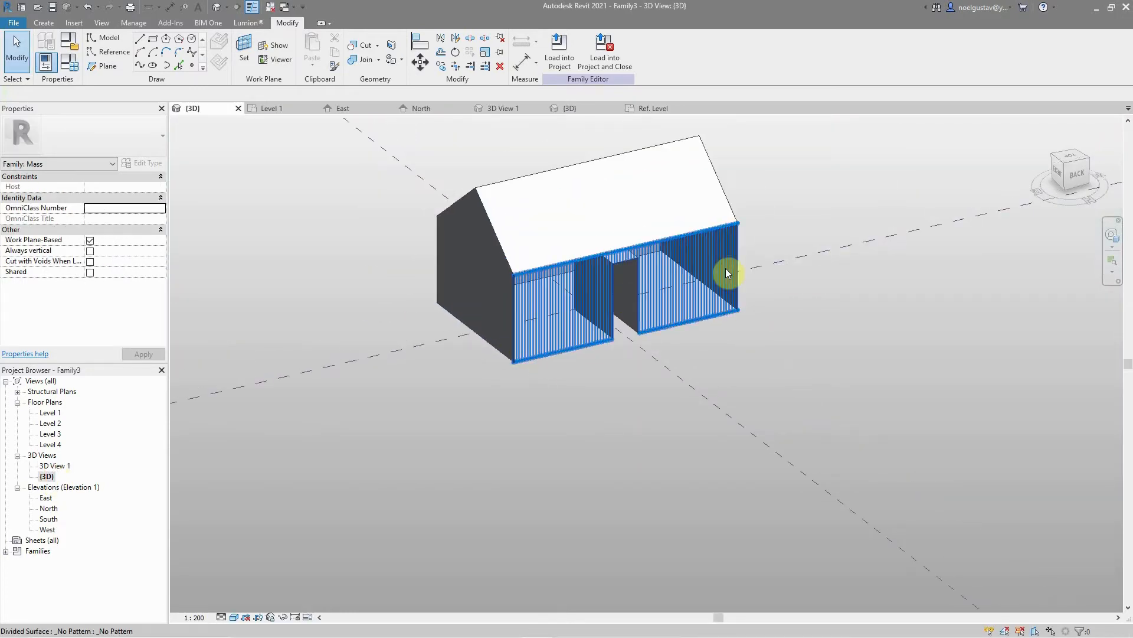
# Step: Repeat the placed Bamboo frame pole across the whole divided wall surface
pyautogui.scroll(5, 585, 322)
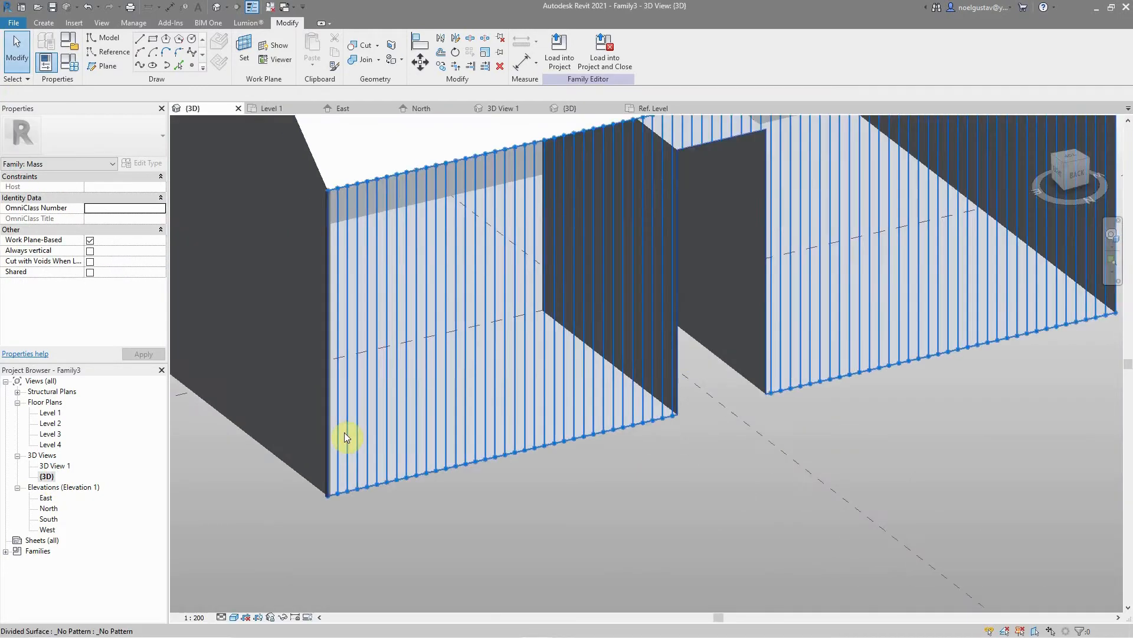
pyautogui.click(327, 499)
pyautogui.scroll(-3, 372, 452)
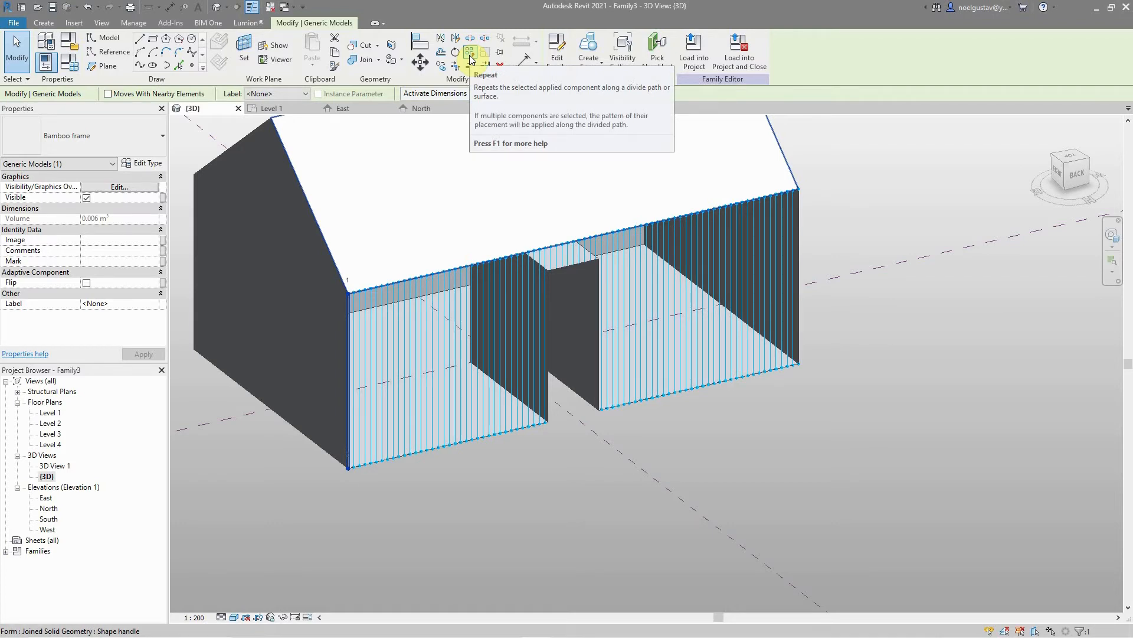
pyautogui.click(470, 59)
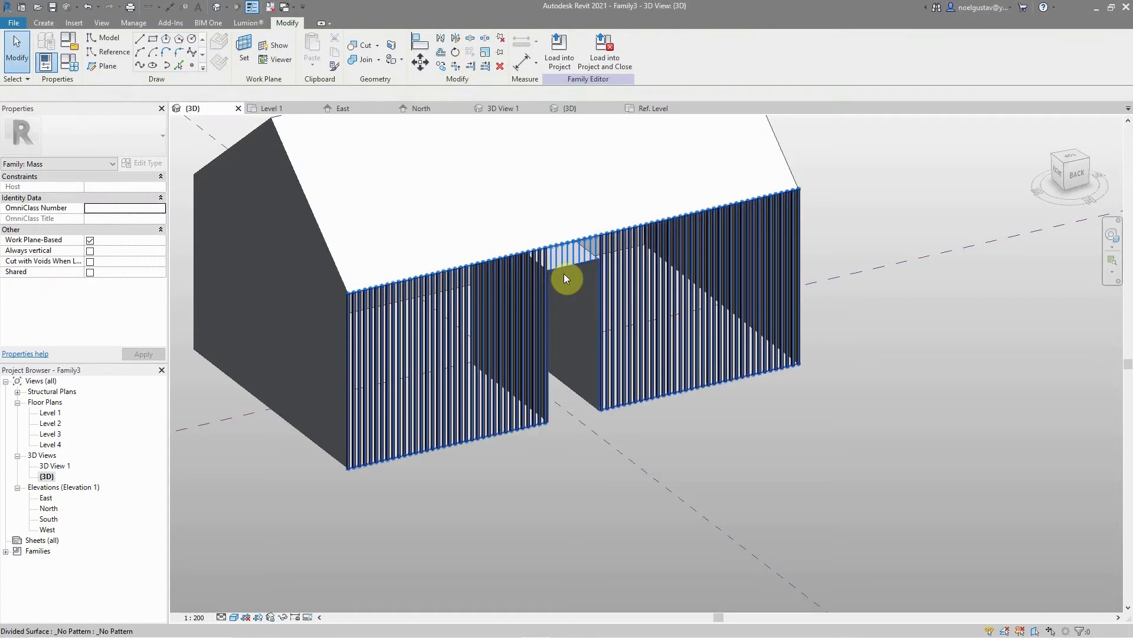
# Step: Examine the repeated poles and the uncovered strip above the door opening, in perspective and straight on from the back
pyautogui.scroll(3, 410, 334)
pyautogui.scroll(-3, 413, 335)
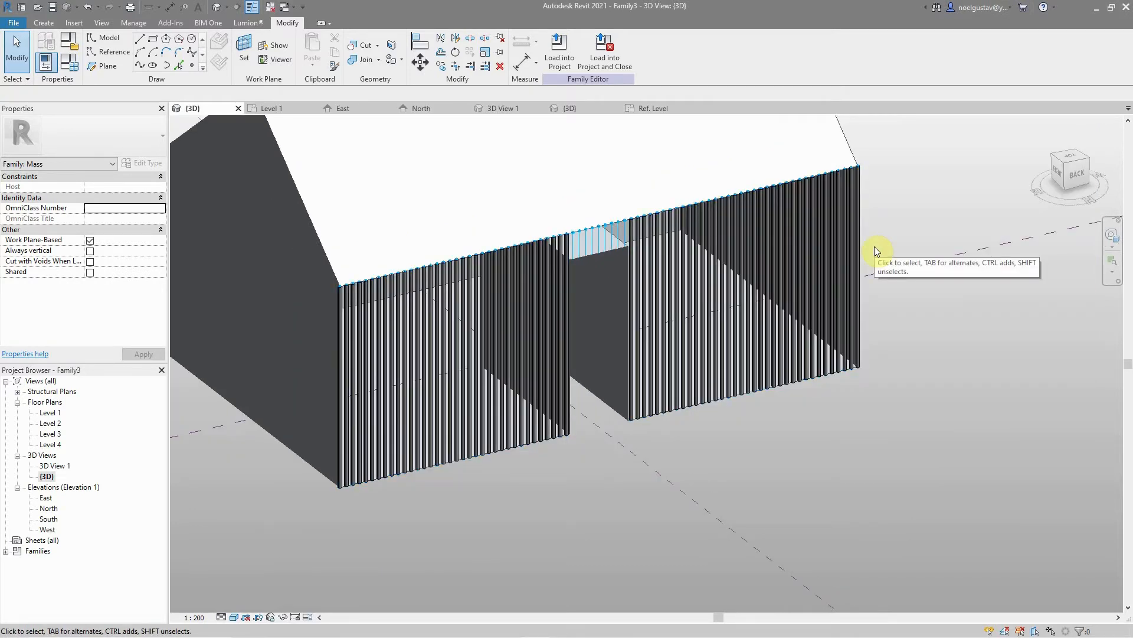
pyautogui.scroll(5, 615, 240)
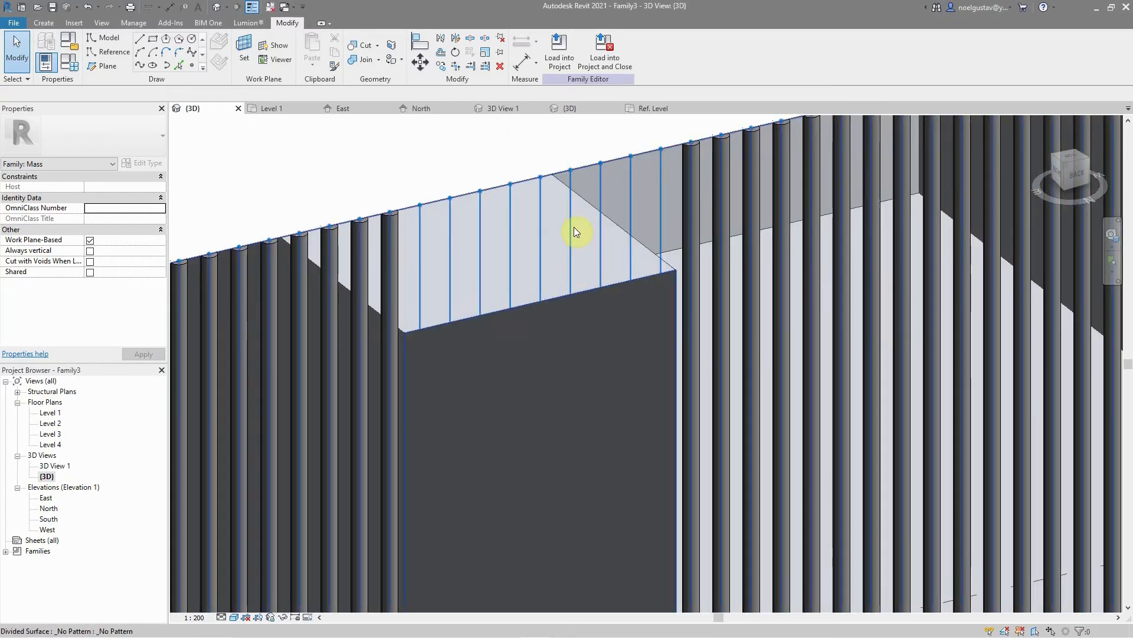
pyautogui.scroll(-5, 574, 227)
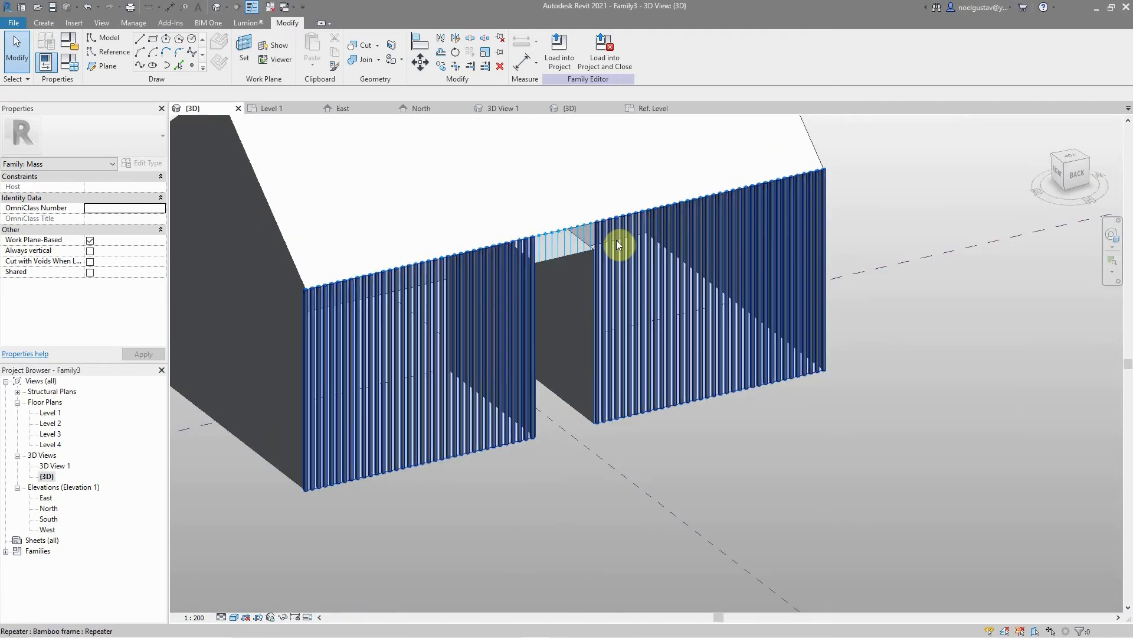
pyautogui.scroll(-5, 615, 253)
pyautogui.moveTo(1083, 175); pyautogui.dragTo(710, 388)
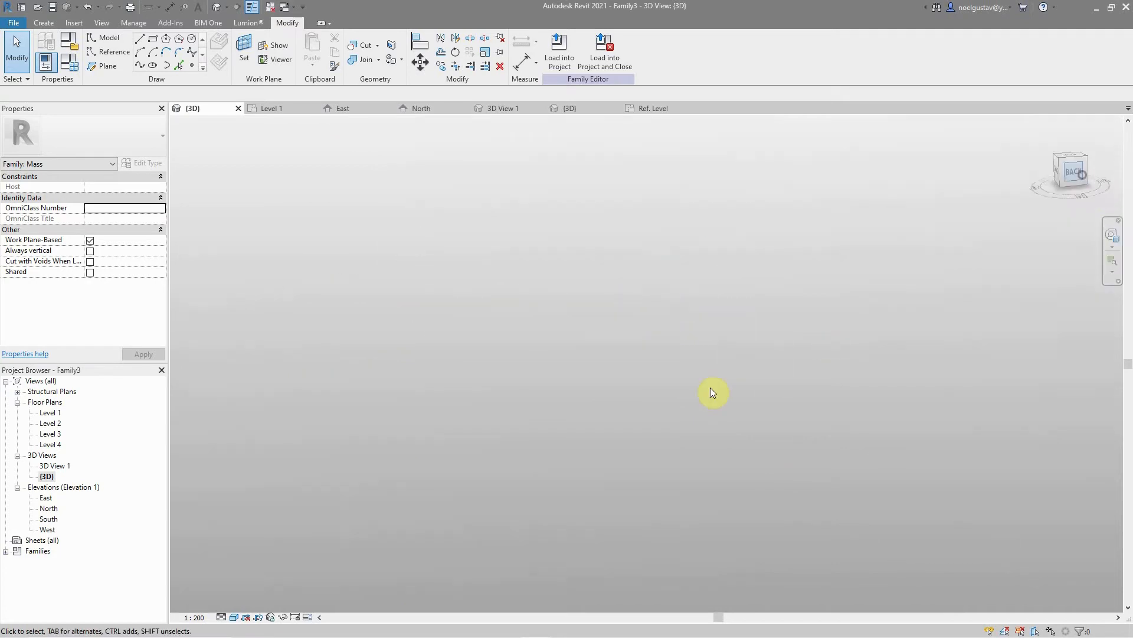
pyautogui.scroll(5, 709, 436)
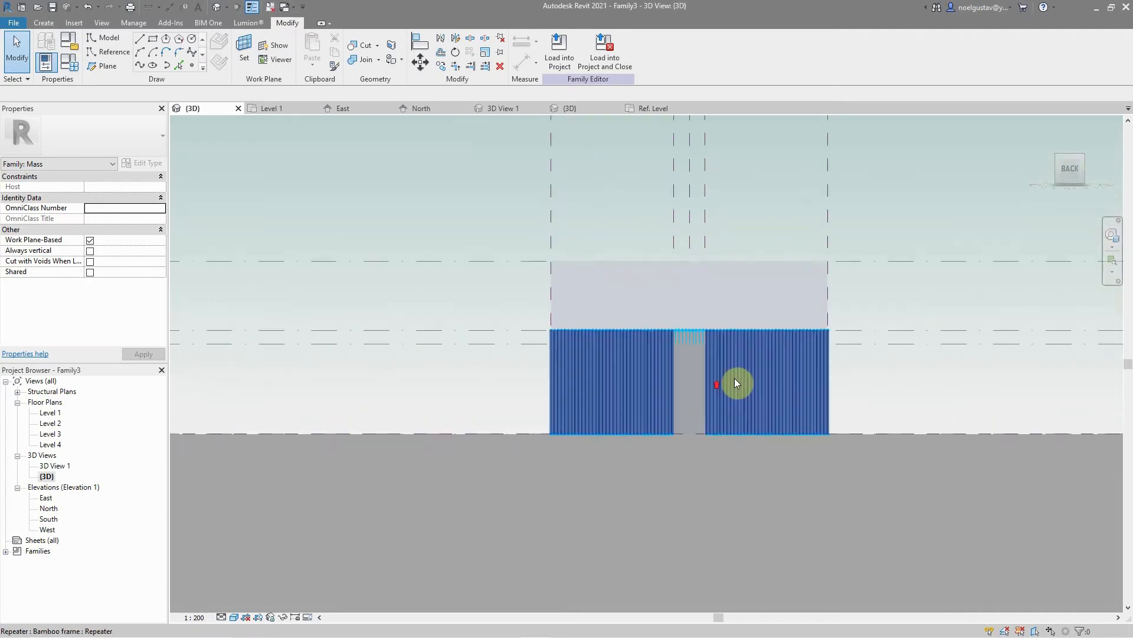
pyautogui.scroll(4, 734, 378)
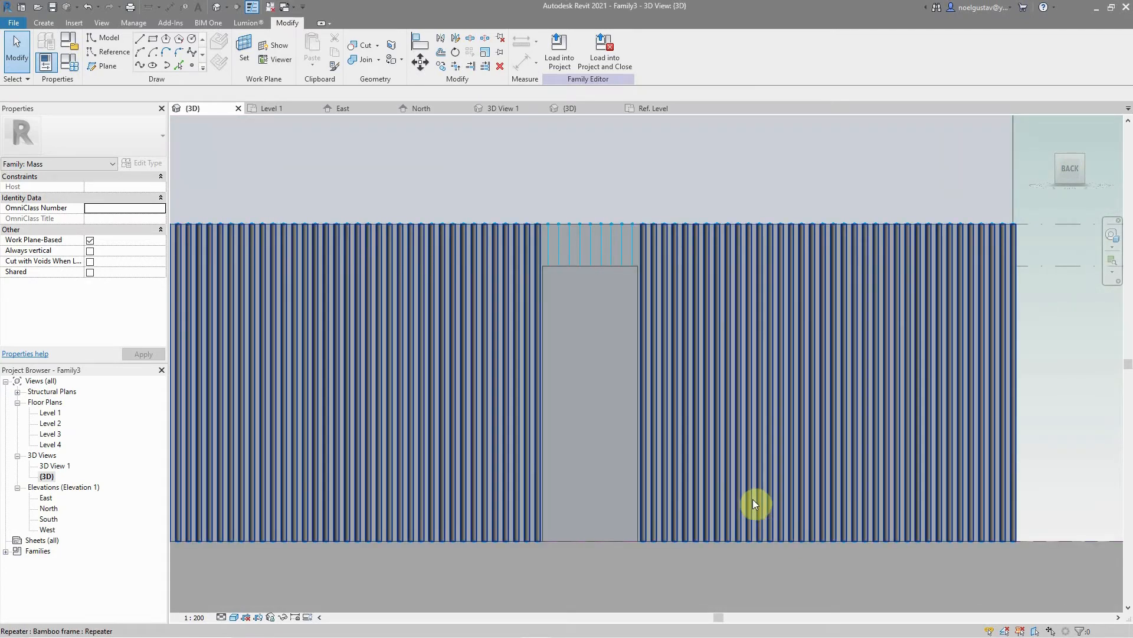
pyautogui.scroll(-3, 752, 504)
pyautogui.scroll(6, 706, 465)
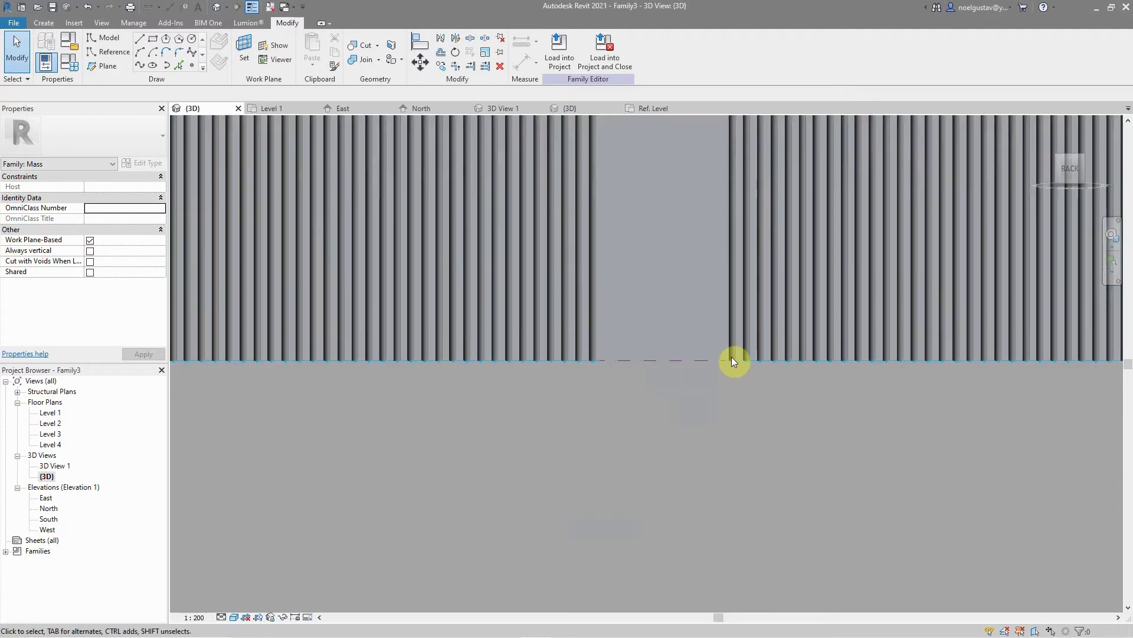
# Step: Select the divided wall surface behind the poles and set its U Grid number to 100
pyautogui.scroll(-2, 731, 354)
pyautogui.click(730, 349)
pyautogui.scroll(-3, 664, 473)
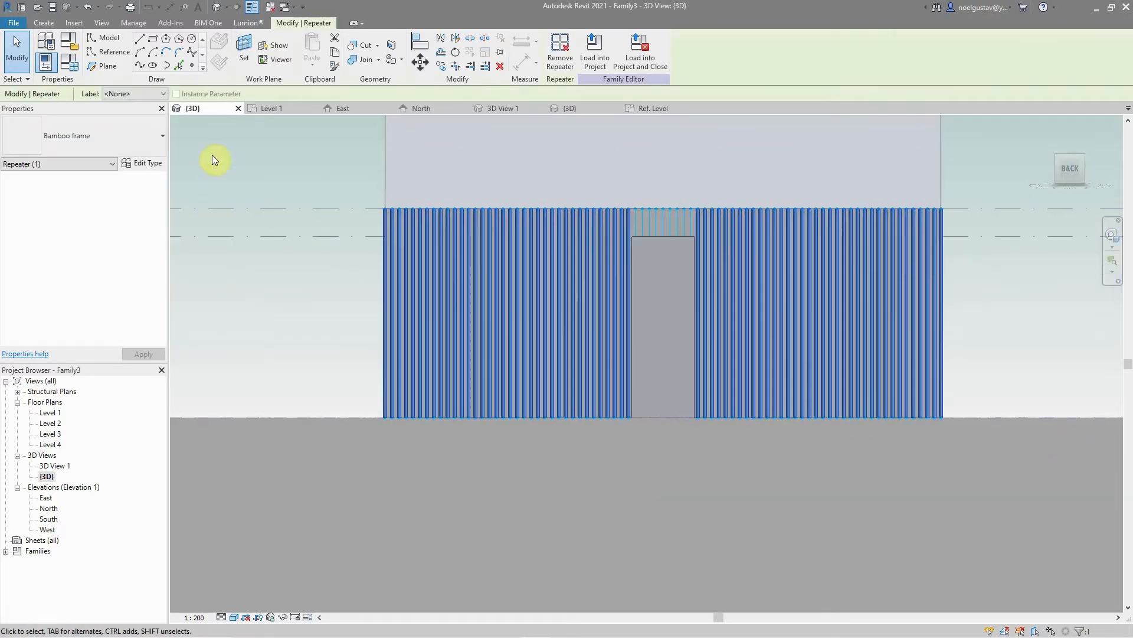
pyautogui.scroll(2, 635, 450)
pyautogui.click(633, 452)
pyautogui.scroll(4, 628, 437)
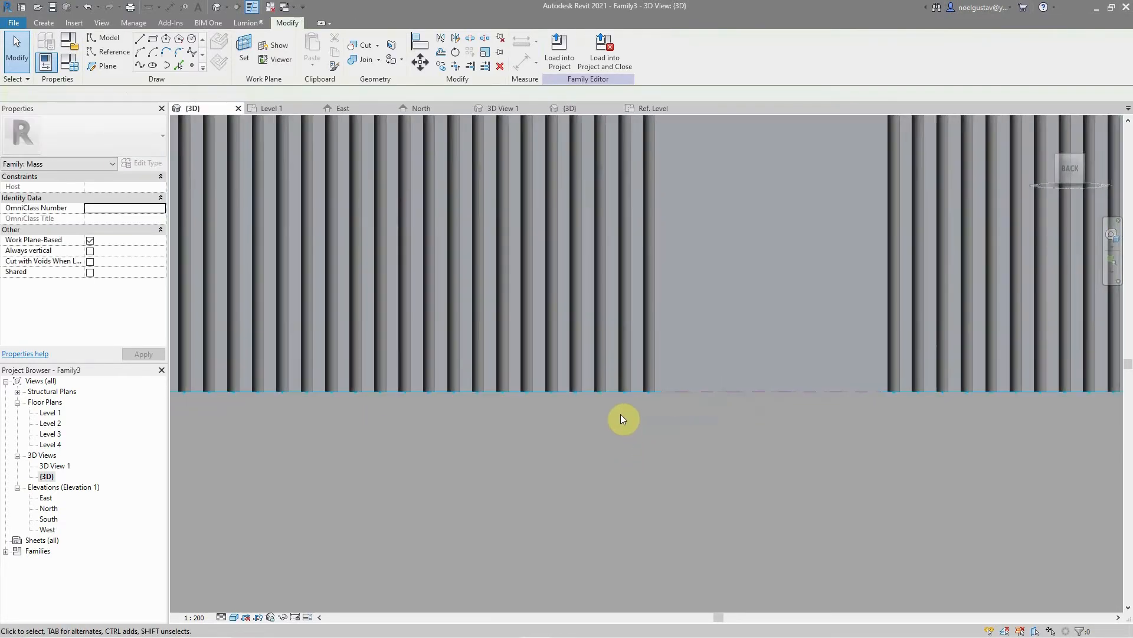
pyautogui.click(639, 371)
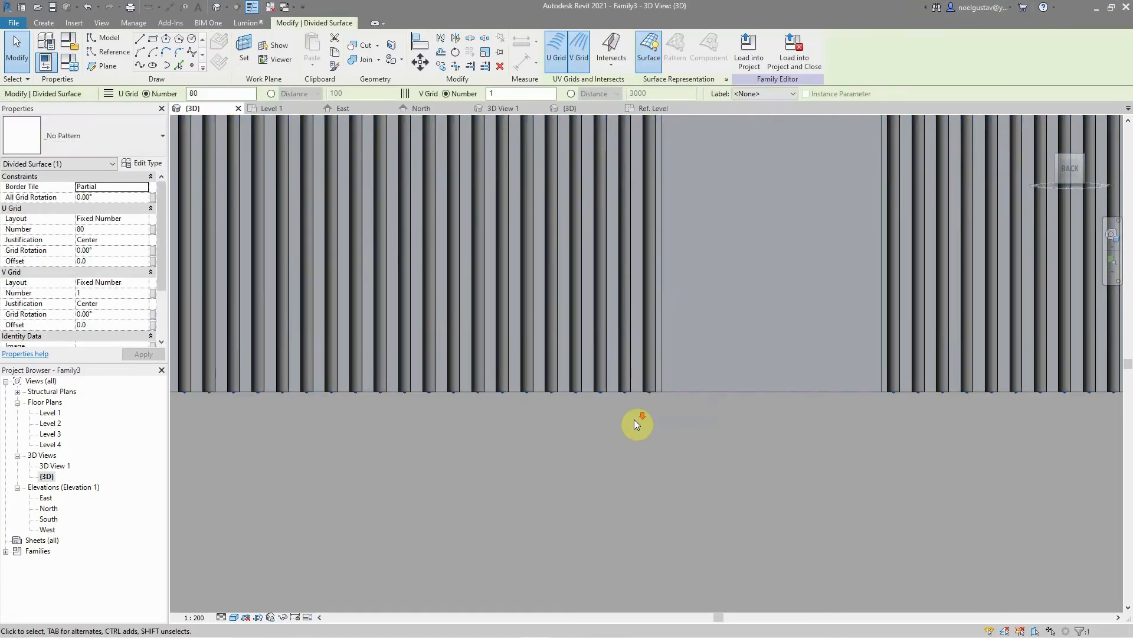
pyautogui.scroll(-3, 635, 420)
pyautogui.doubleClick(190, 93)
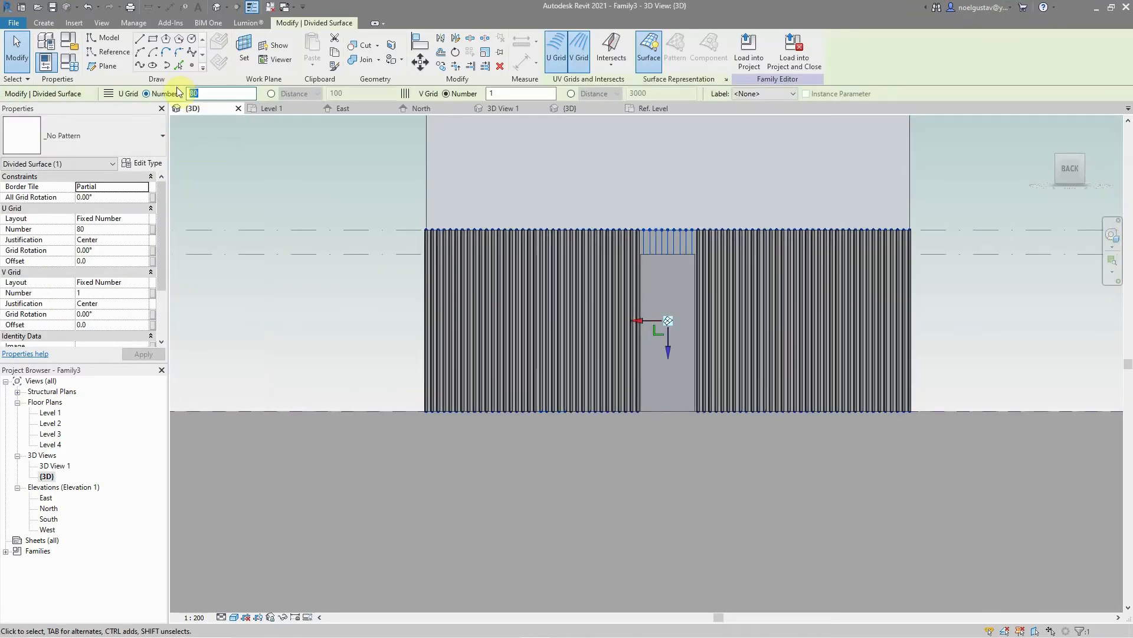
pyautogui.write('100')
pyautogui.press('Return')
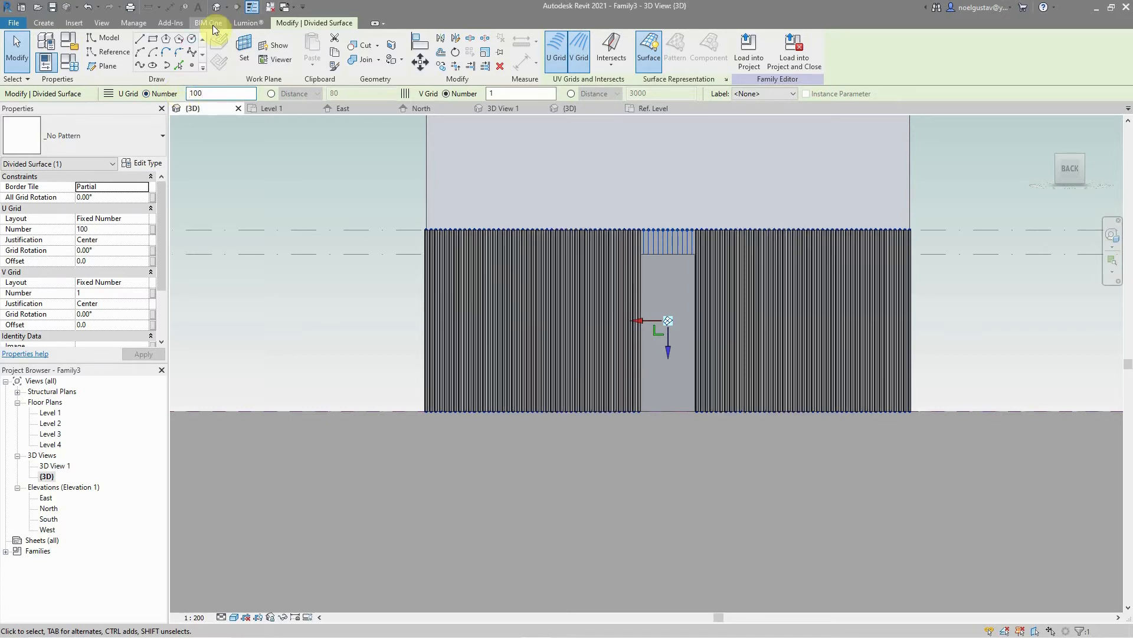
# Step: Raise the divided wall surface's U Grid number to 120 and check the pole spacing beside the door opening
pyautogui.doubleClick(209, 93)
pyautogui.write('120')
pyautogui.press('Return')
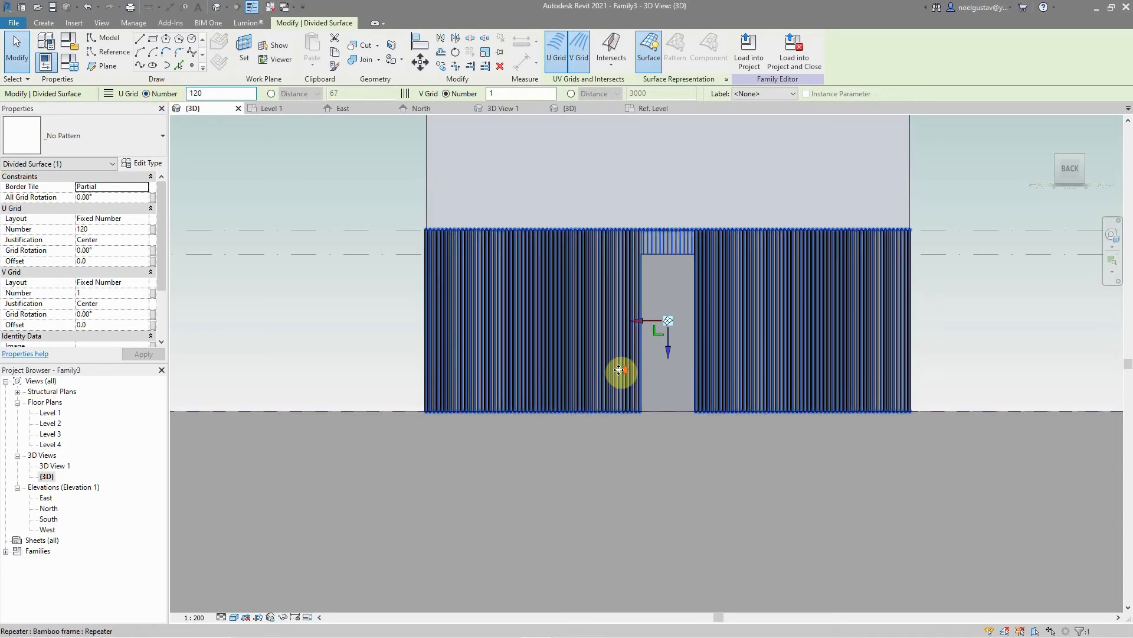
pyautogui.scroll(5, 620, 371)
pyautogui.scroll(3, 678, 448)
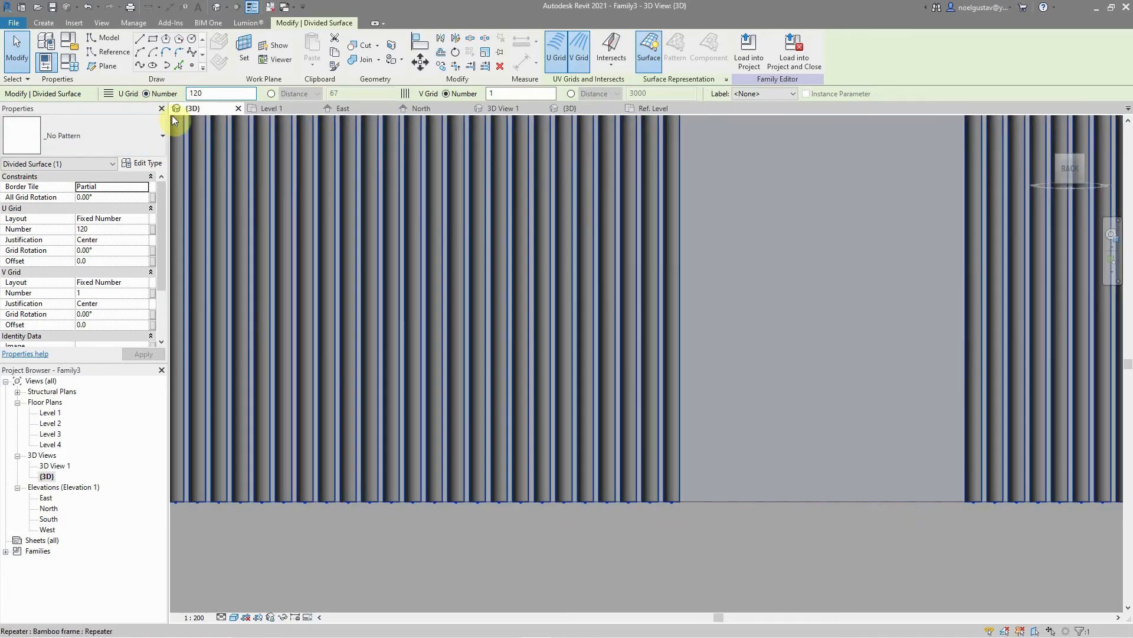
# Step: Set the divided wall surface's U Grid number to 140 and deselect the surface
pyautogui.doubleClick(209, 93)
pyautogui.write('1')
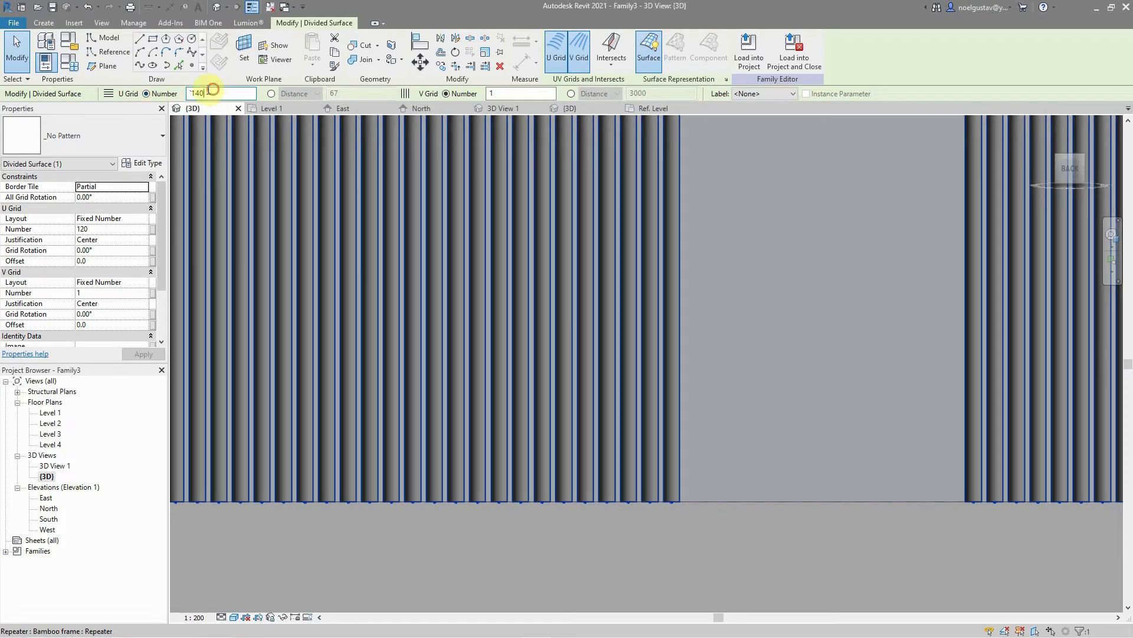
pyautogui.moveTo(208, 92); pyautogui.dragTo(172, 93)
pyautogui.write('1')
pyautogui.press('Return')
pyautogui.click(638, 530)
pyautogui.scroll(-2, 591, 413)
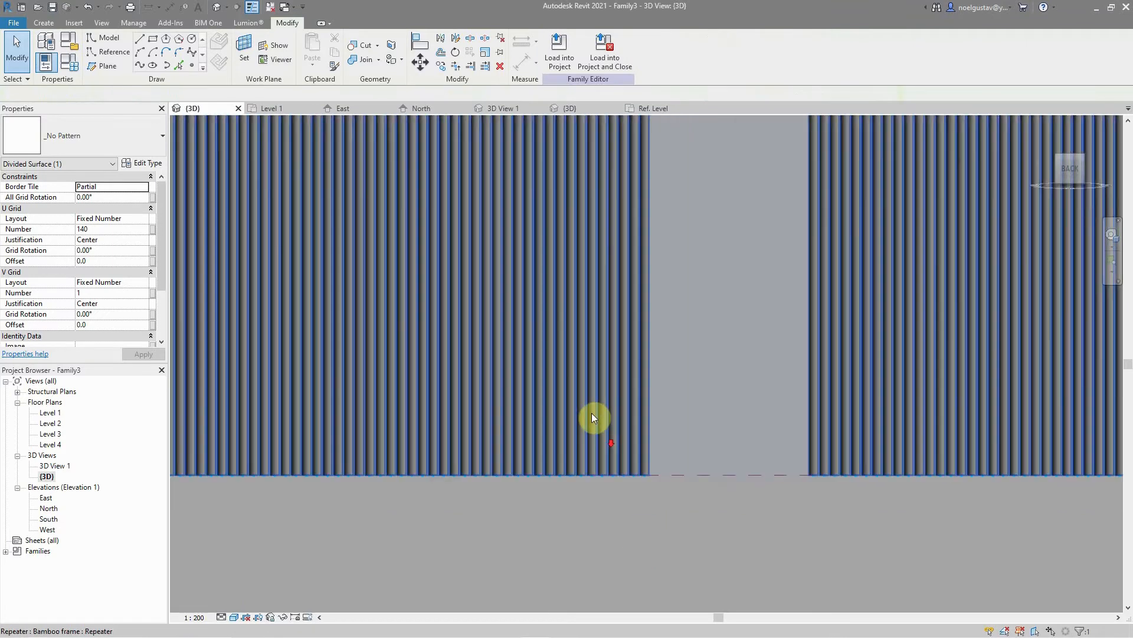
# Step: Inspect the density of the poles along the wall from an angled view showing the gable side
pyautogui.click(1111, 240)
pyautogui.moveTo(644, 336); pyautogui.dragTo(773, 278)
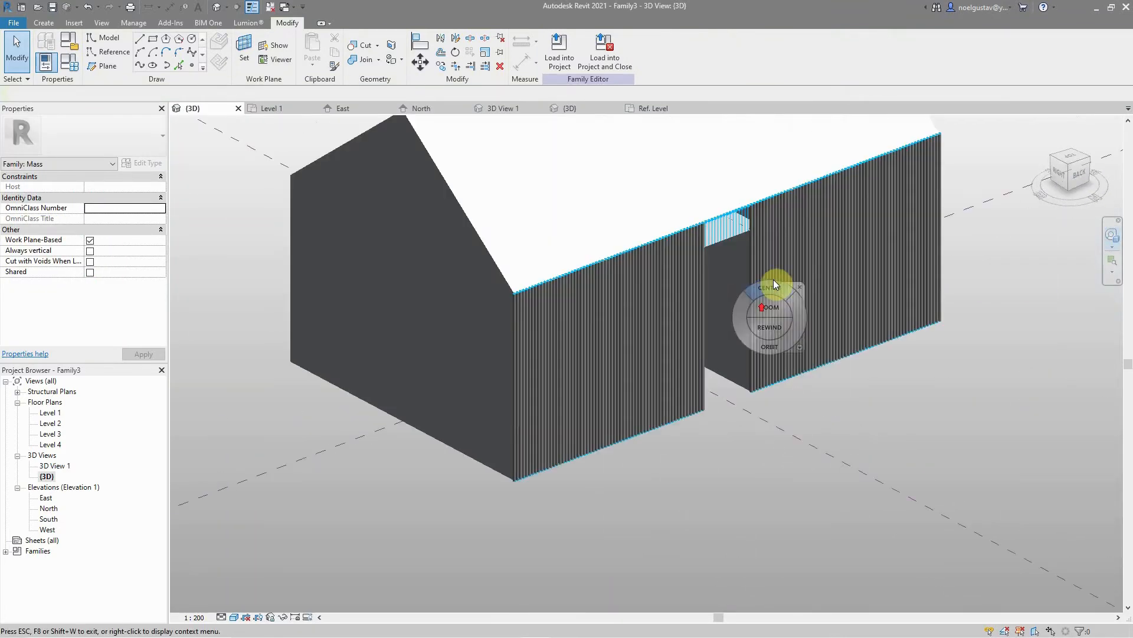
pyautogui.click(773, 282)
pyautogui.click(9, 71)
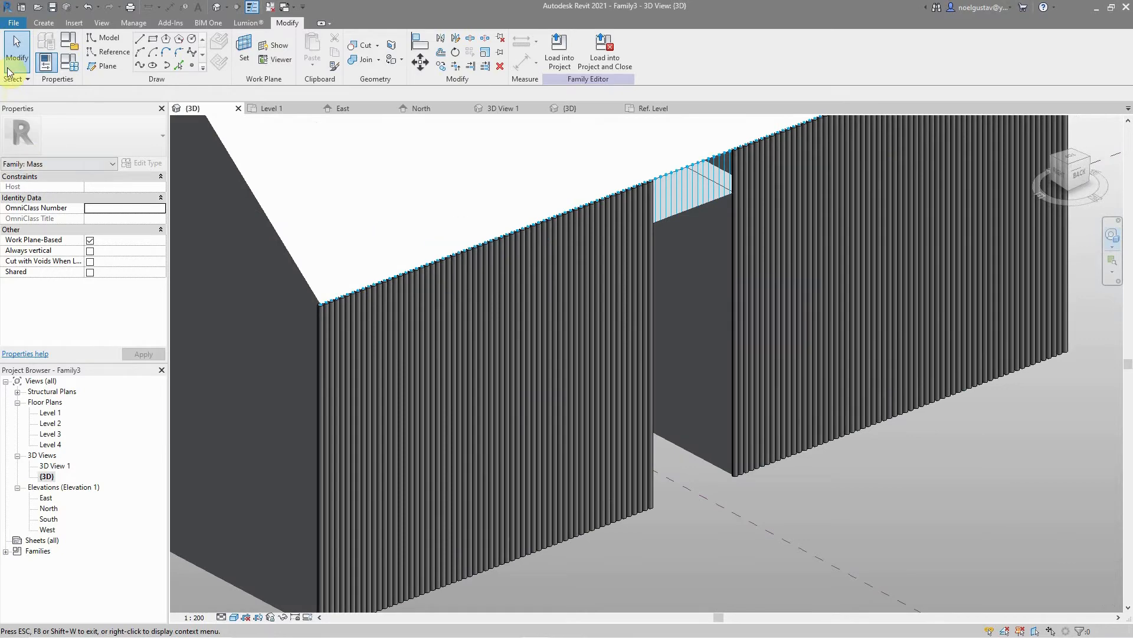
pyautogui.click(561, 359)
pyautogui.scroll(-3, 601, 562)
pyautogui.click(633, 499)
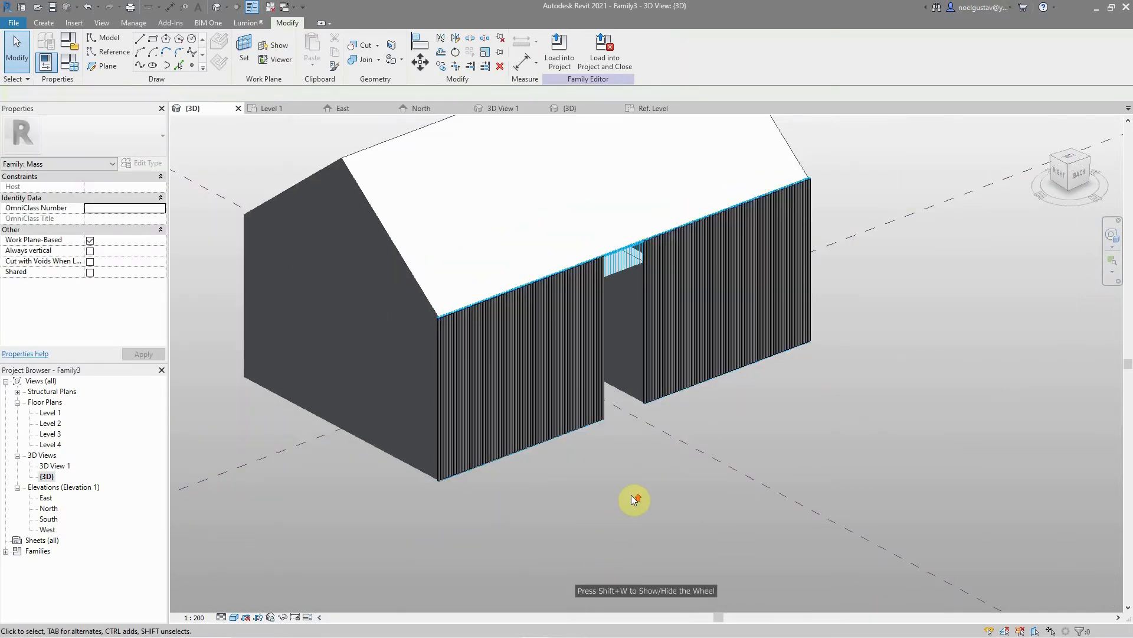
# Step: Reselect the divided wall surface above the door opening and reduce its U Grid number to 120
pyautogui.scroll(3, 633, 499)
pyautogui.scroll(-1, 643, 290)
pyautogui.click(631, 179)
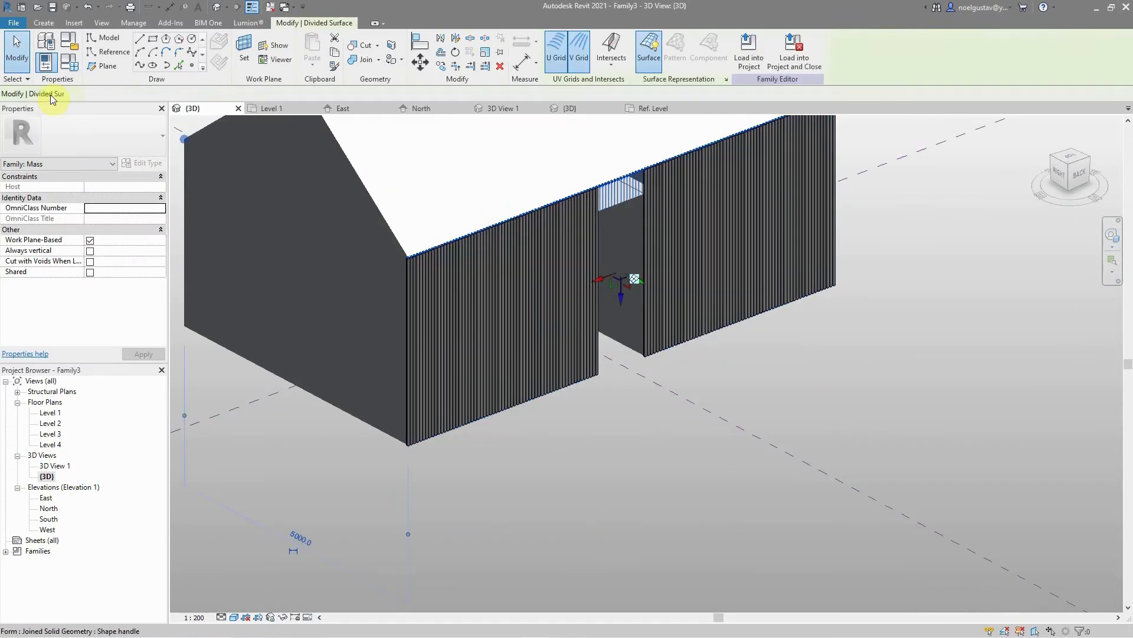
pyautogui.moveTo(210, 92); pyautogui.dragTo(194, 91)
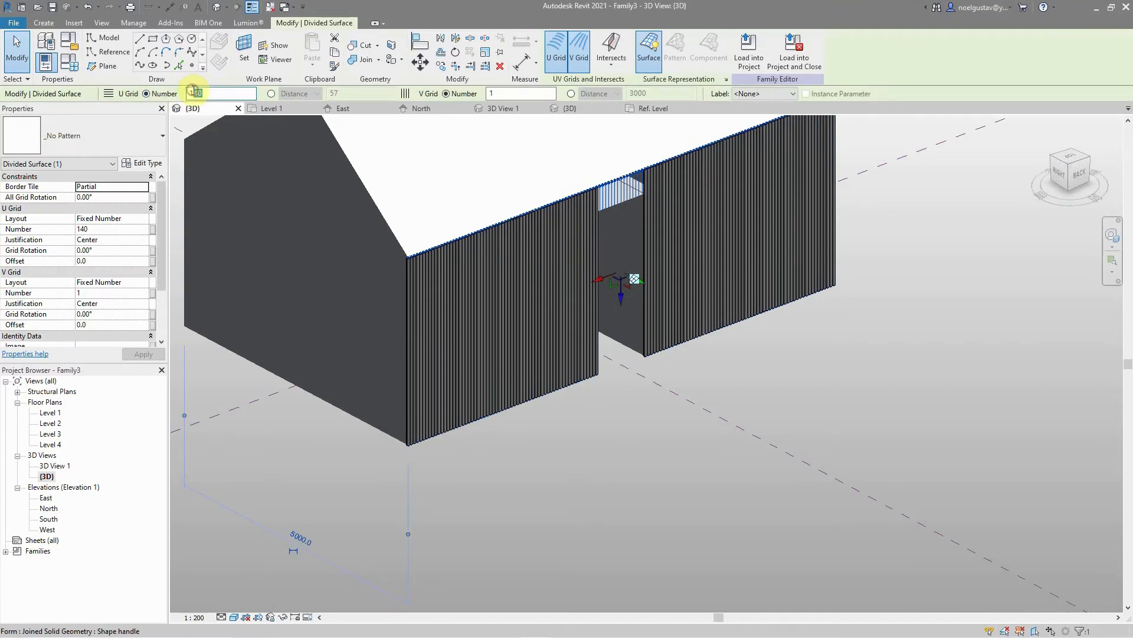
pyautogui.write('2')
pyautogui.press('Return')
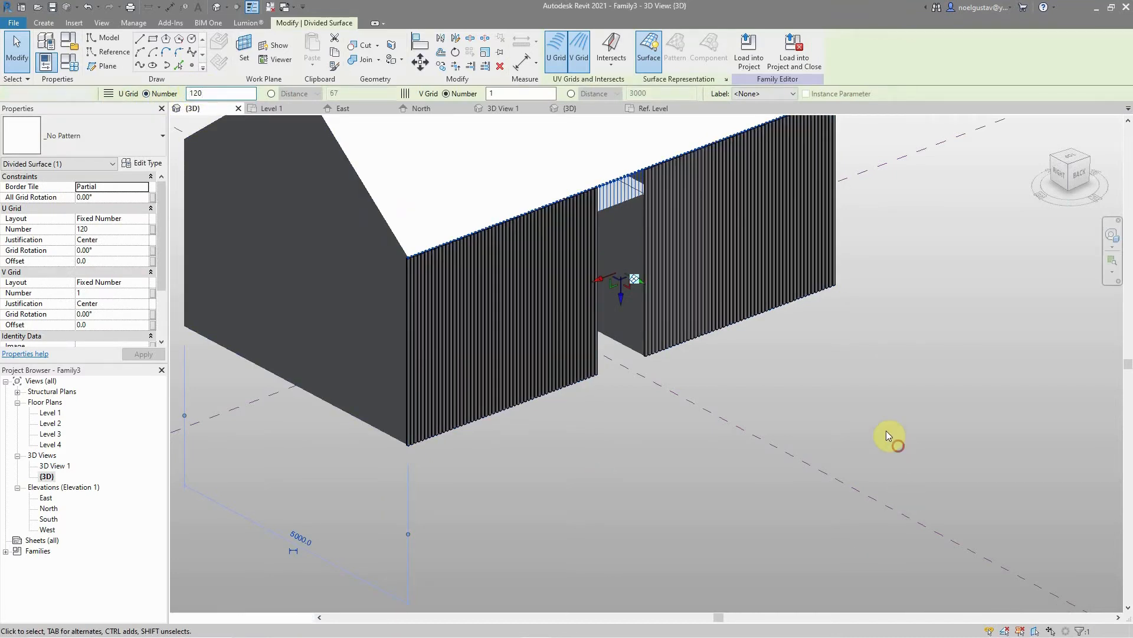
pyautogui.click(886, 431)
# Step: Examine the gaps between the poles along the wall and around the door opening, both close up and from farther away
pyautogui.scroll(-3, 850, 343)
pyautogui.scroll(1, 1063, 243)
pyautogui.click(1116, 239)
pyautogui.moveTo(842, 449); pyautogui.dragTo(649, 341)
pyautogui.scroll(5, 647, 338)
pyautogui.scroll(-4, 647, 337)
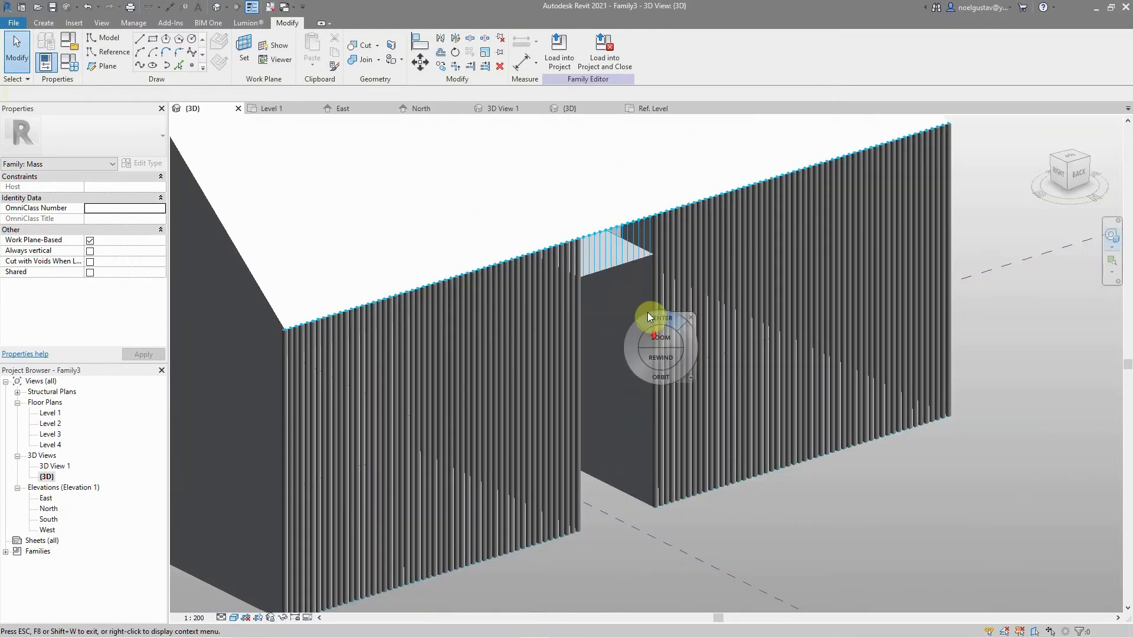
pyautogui.scroll(2, 661, 318)
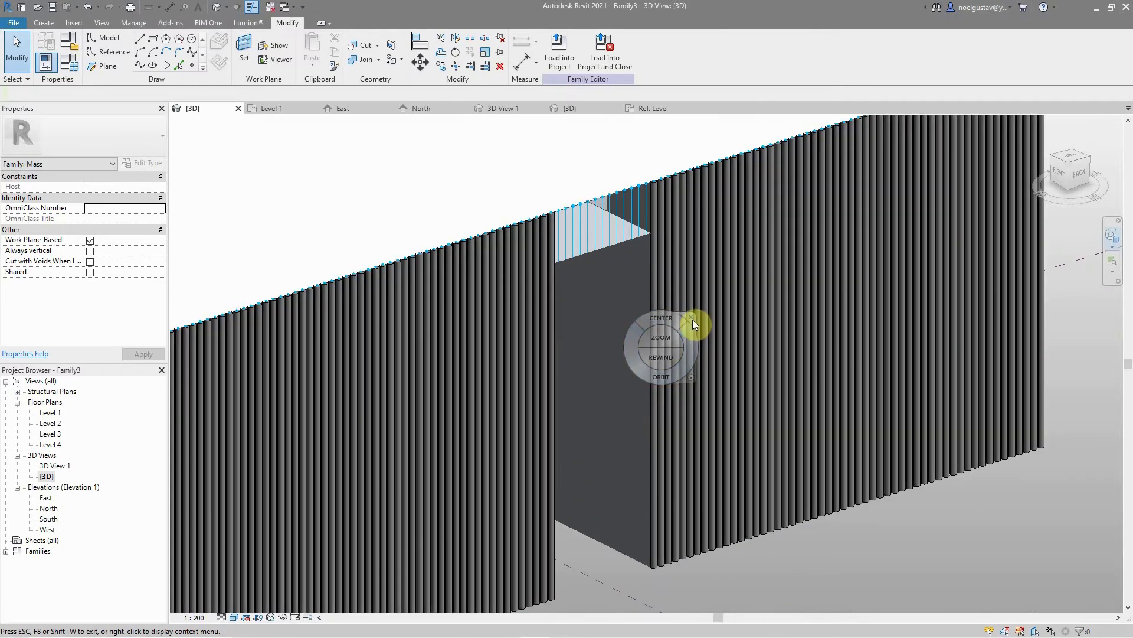
pyautogui.click(692, 317)
pyautogui.scroll(-2, 622, 231)
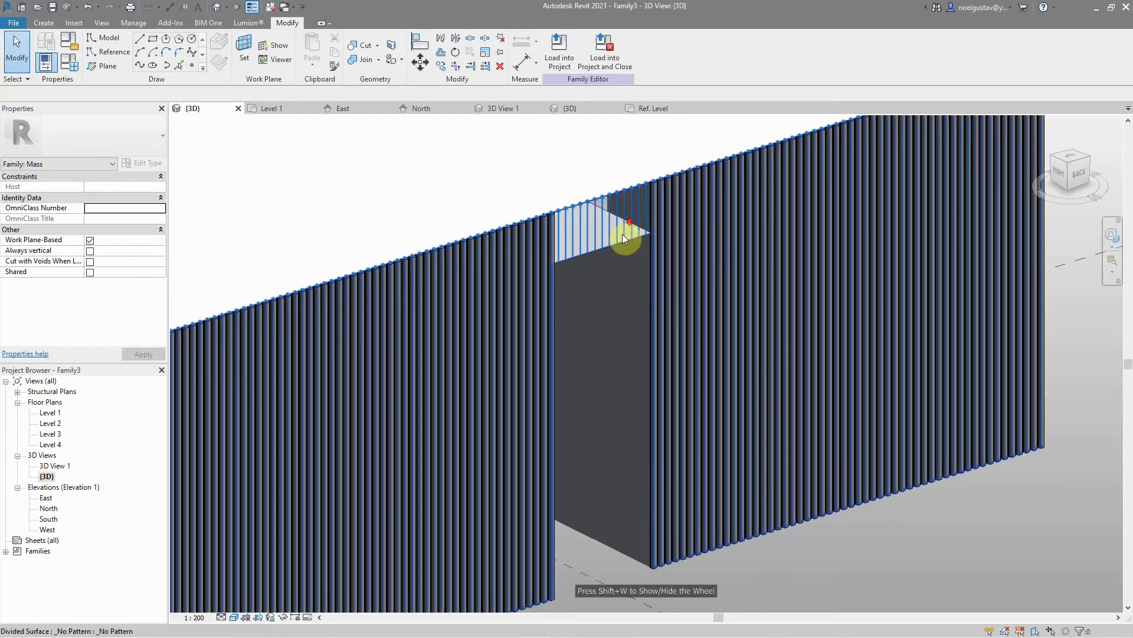
pyautogui.scroll(-4, 900, 494)
pyautogui.scroll(2, 862, 392)
pyautogui.scroll(3, 861, 389)
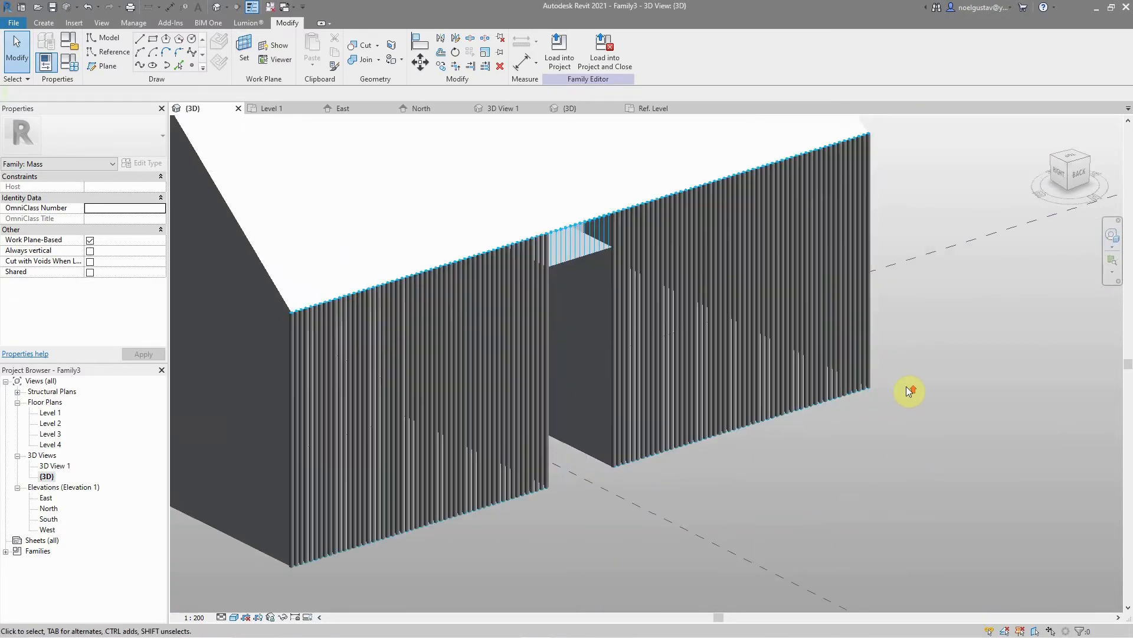
pyautogui.scroll(3, 578, 486)
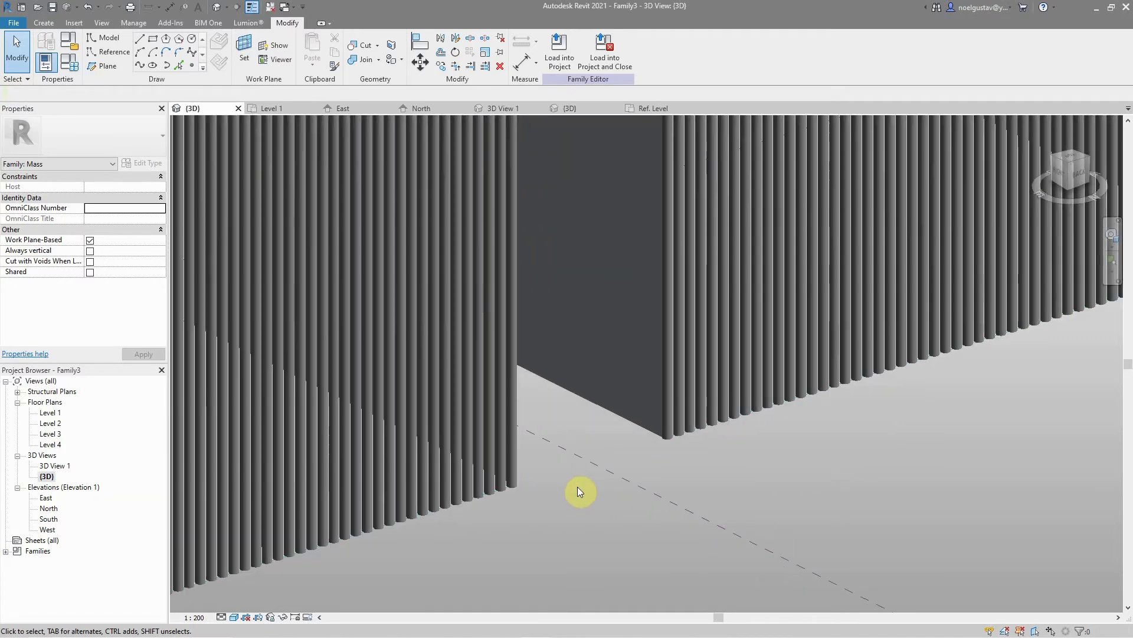
pyautogui.scroll(-5, 746, 434)
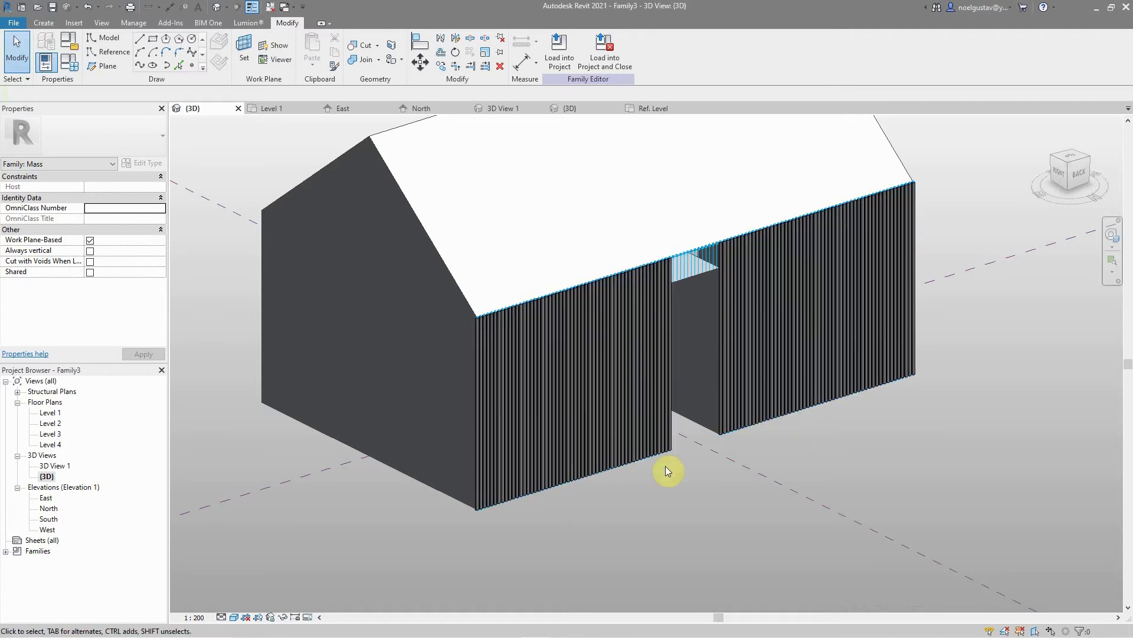
# Step: Review the type parameters of the Bamboo frame repeater, including Bamboo Texture and Bamboo Radius, and leave them as they are
pyautogui.click(600, 451)
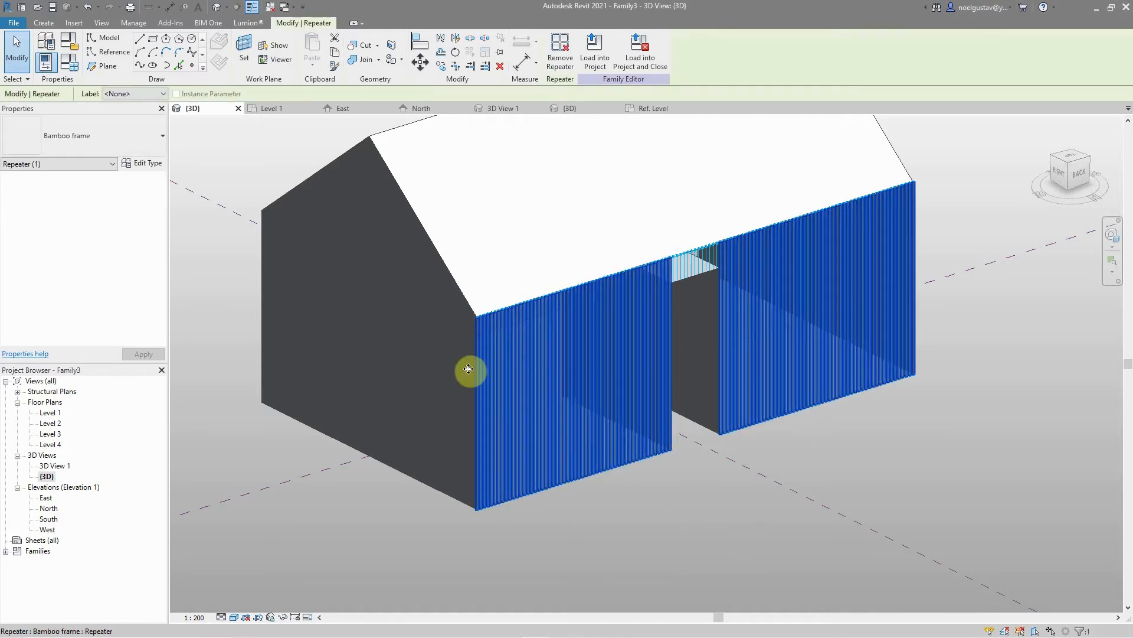
pyautogui.click(148, 166)
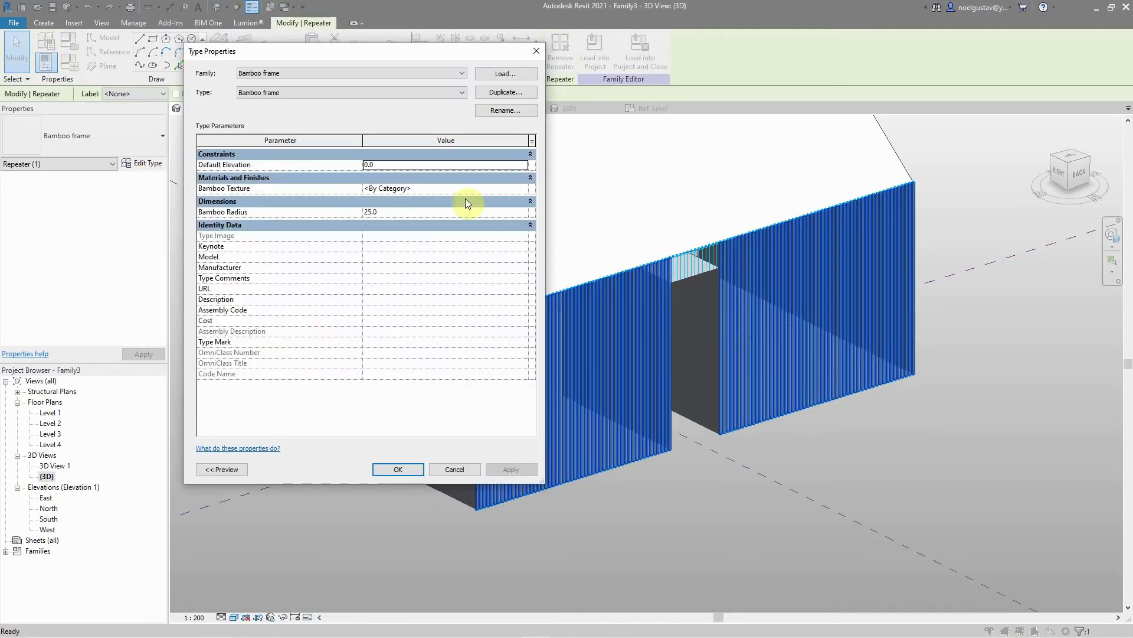
pyautogui.click(398, 469)
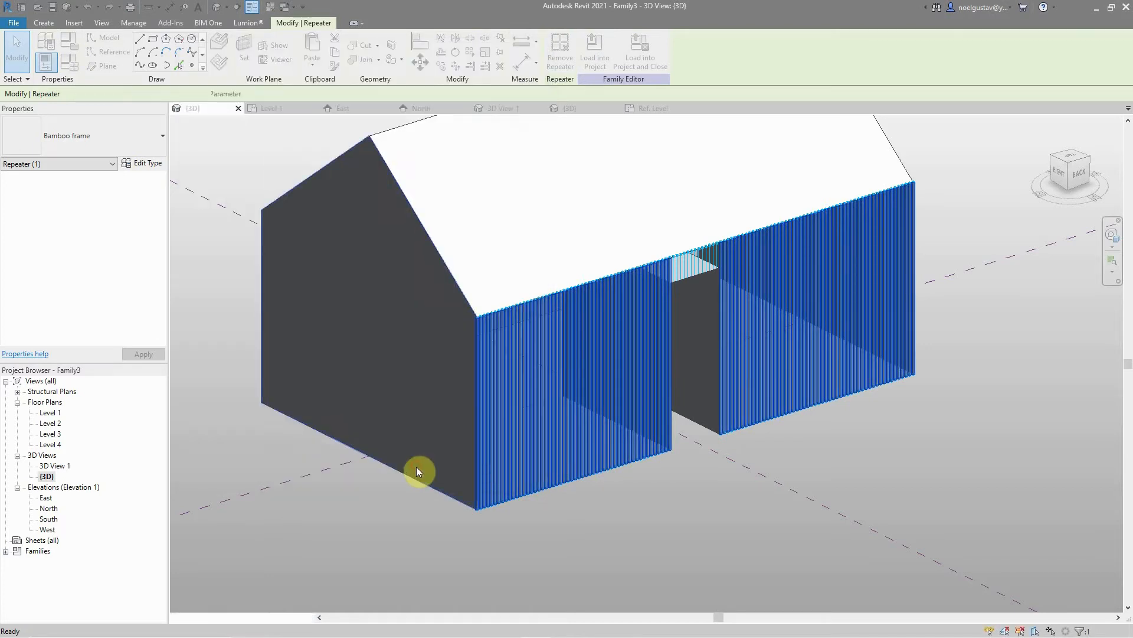
pyautogui.click(755, 486)
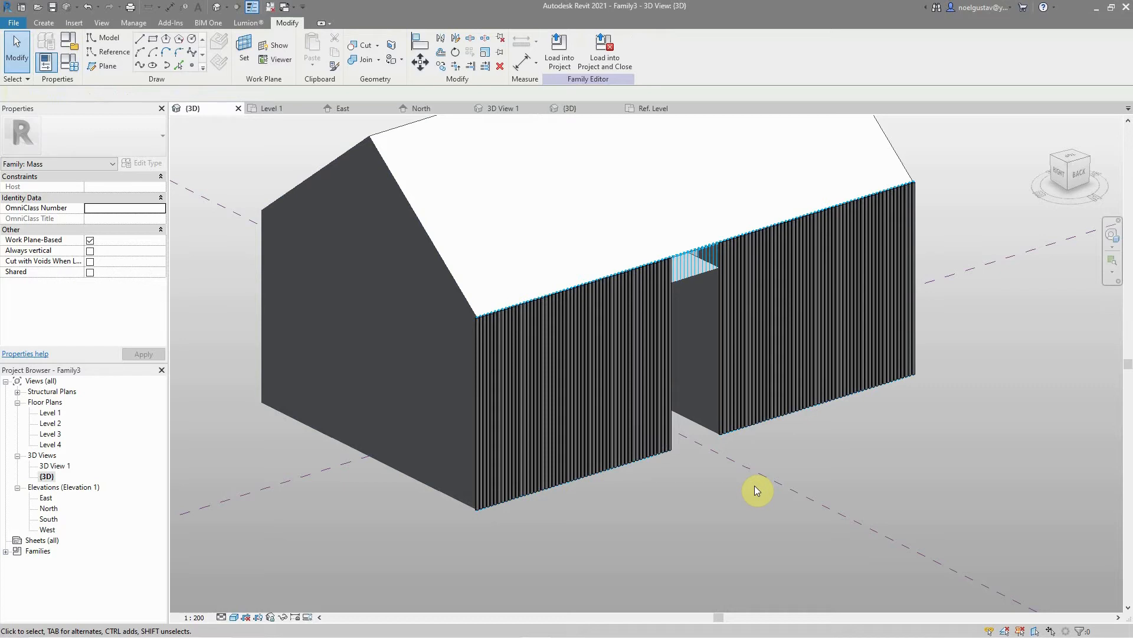
# Step: Examine the poles around the door opening in the 3D view and the North elevation, close up and from farther away
pyautogui.scroll(5, 749, 228)
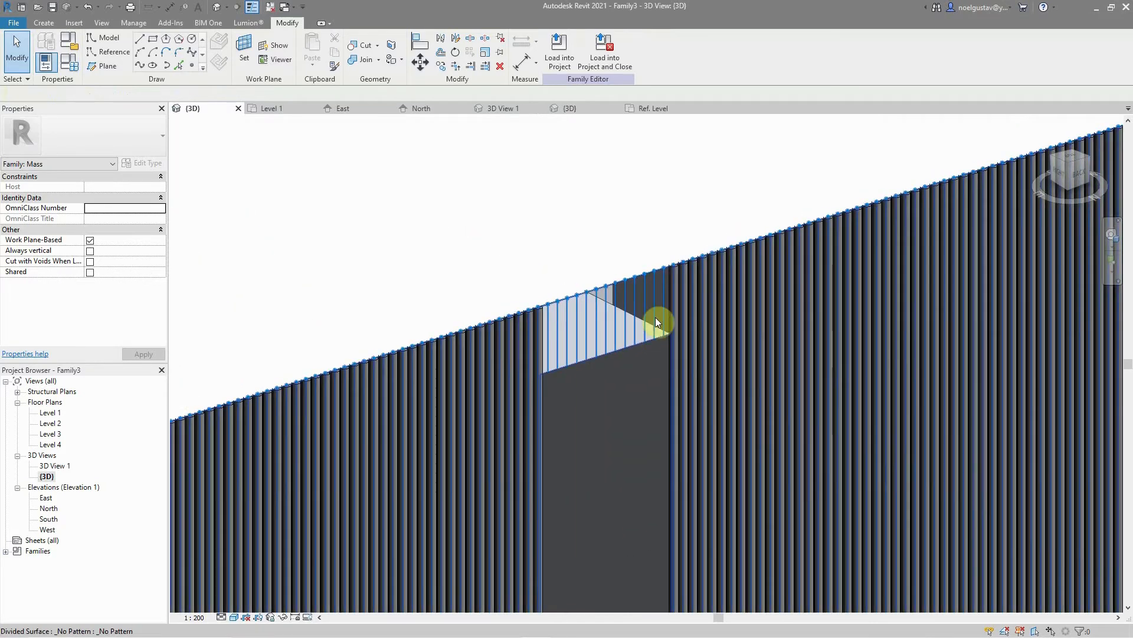
pyautogui.scroll(-8, 655, 274)
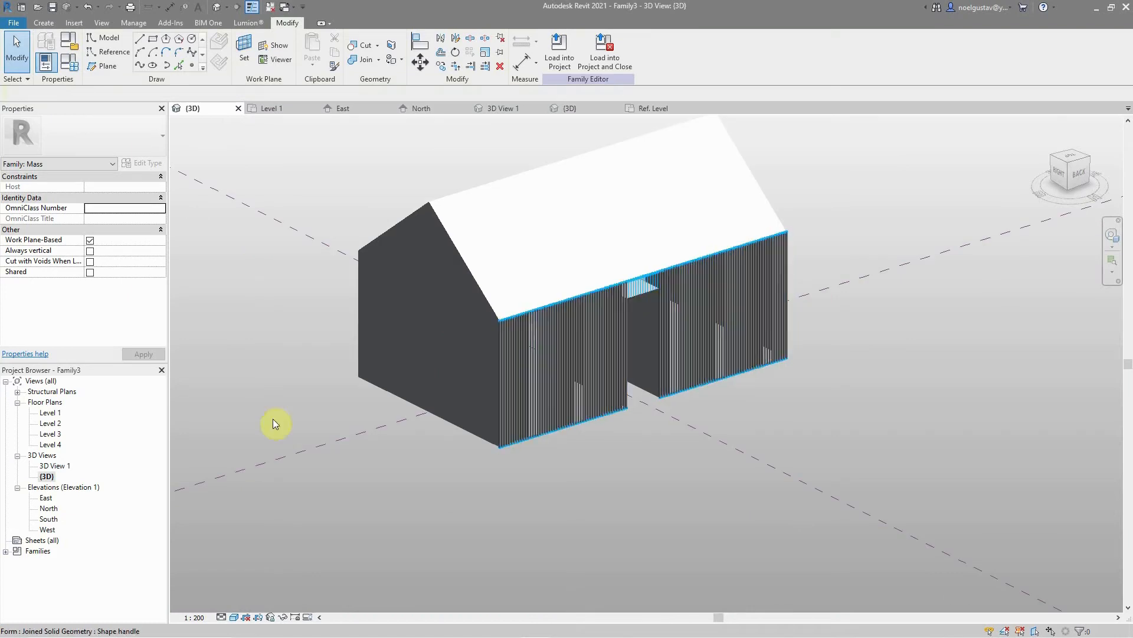
pyautogui.doubleClick(51, 508)
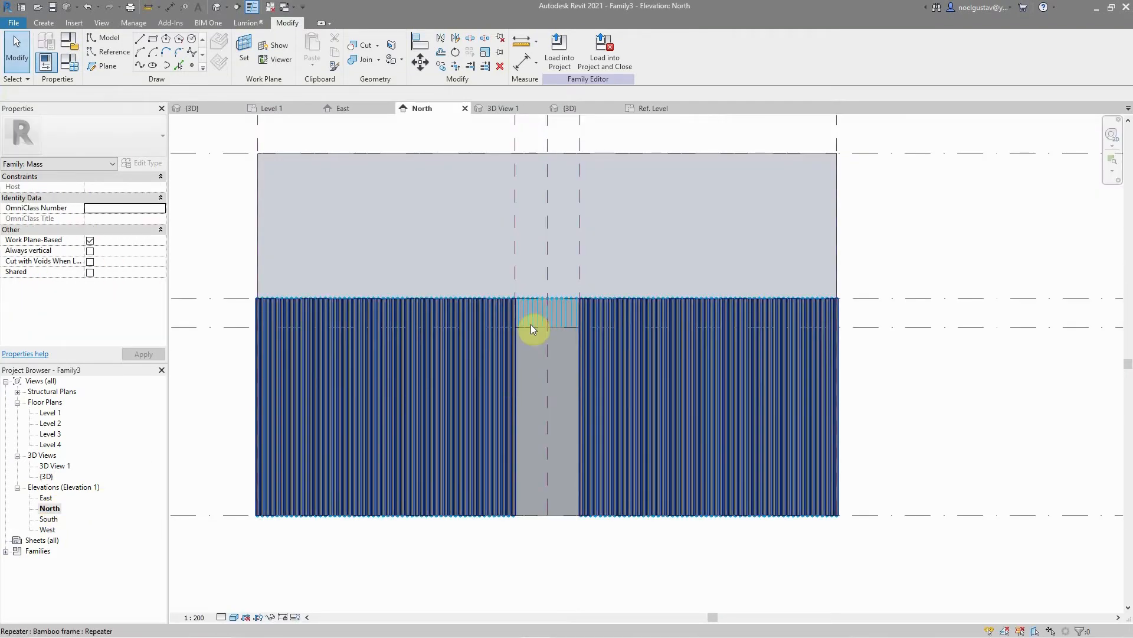
pyautogui.scroll(5, 533, 329)
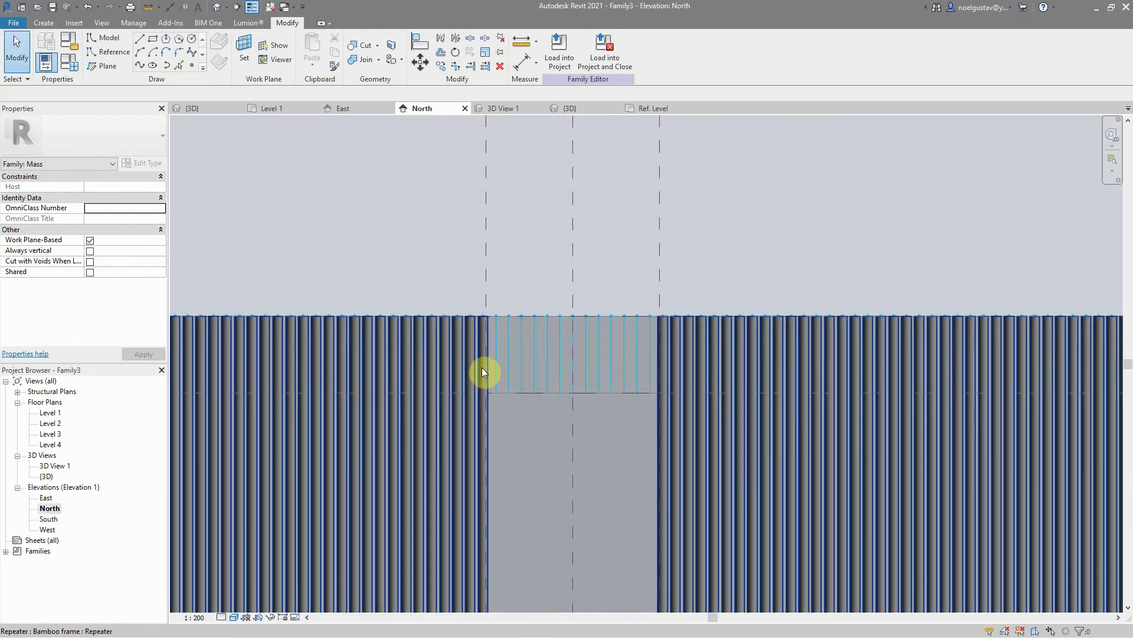
pyautogui.scroll(-5, 642, 324)
pyautogui.scroll(4, 653, 331)
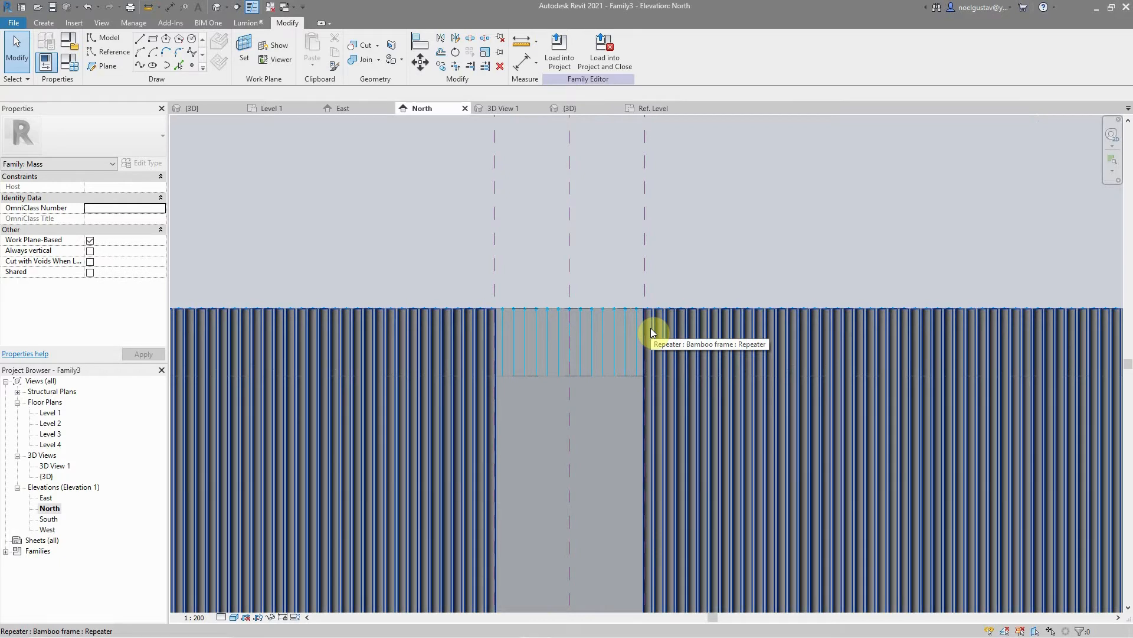
pyautogui.scroll(-4, 650, 327)
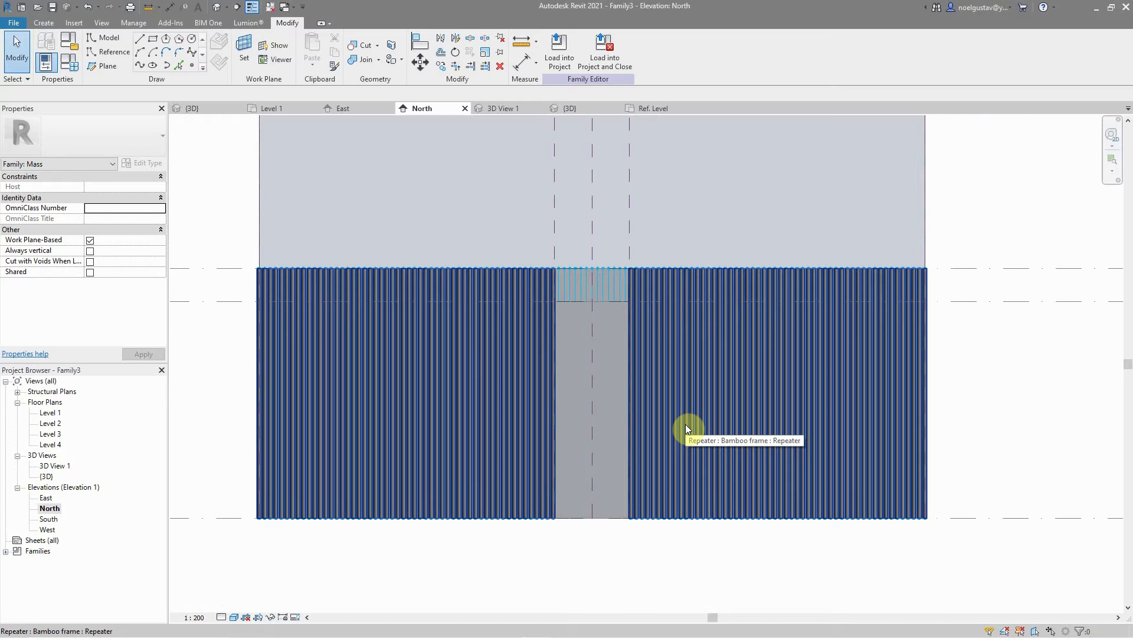
# Step: Try removing the repeater from the Bamboo frame poles in the North elevation, and undo the removal
pyautogui.click(686, 426)
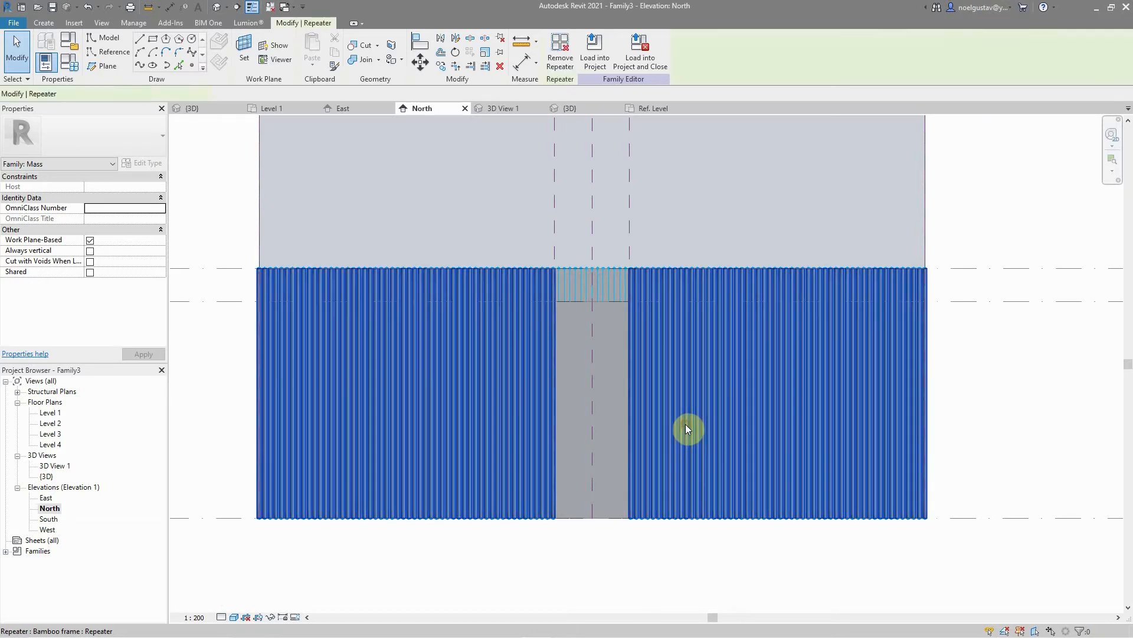
pyautogui.scroll(-3, 685, 419)
pyautogui.scroll(2, 687, 408)
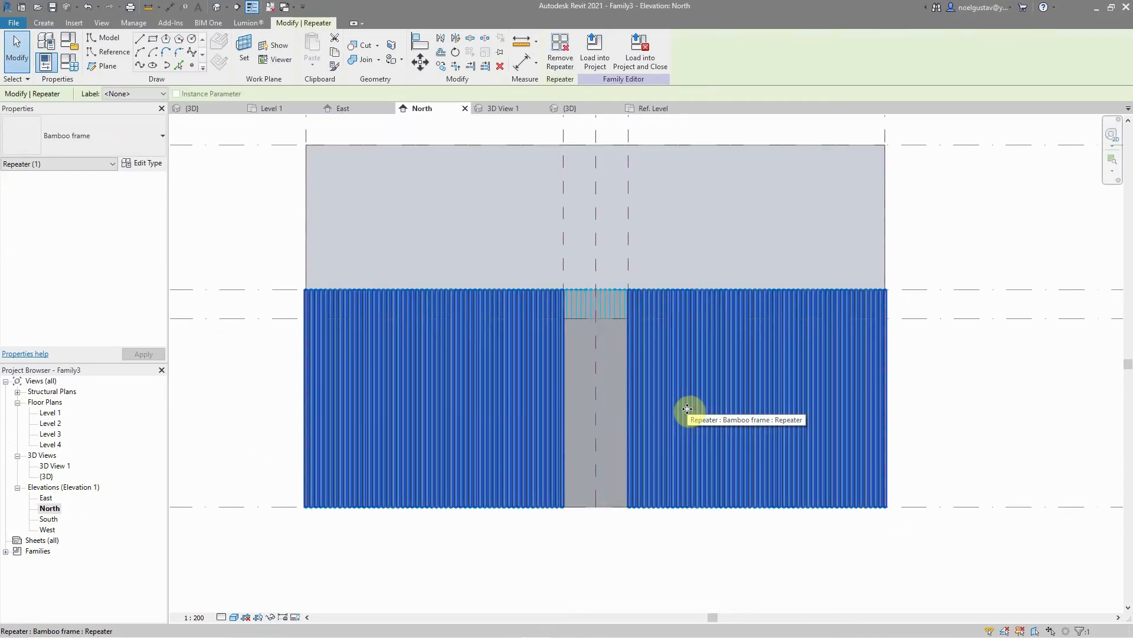
pyautogui.click(560, 65)
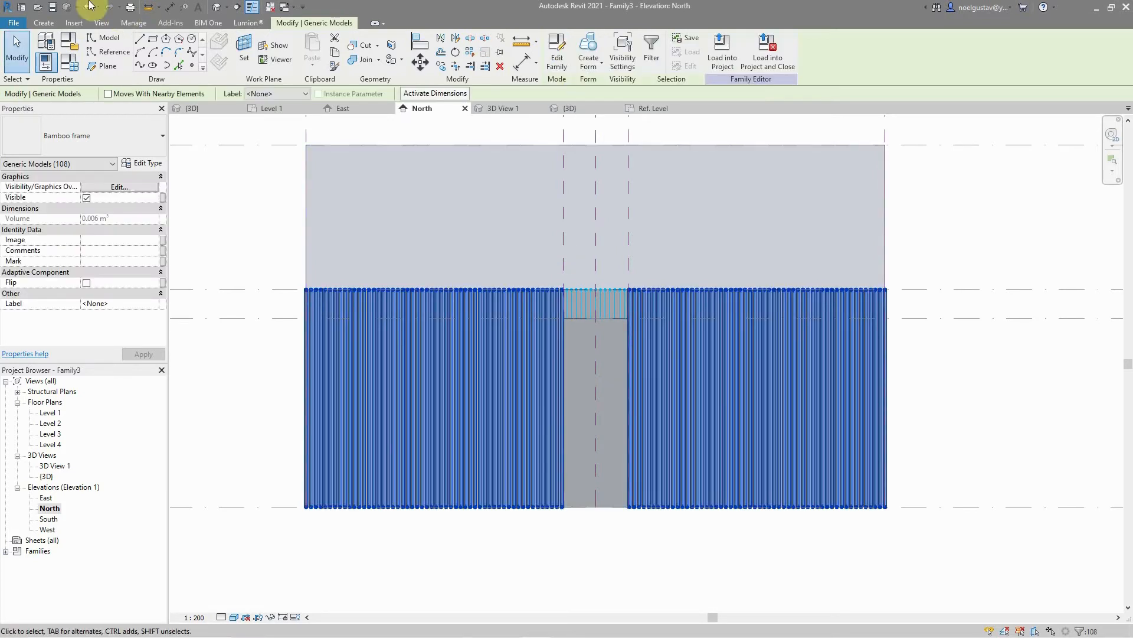
pyautogui.click(87, 7)
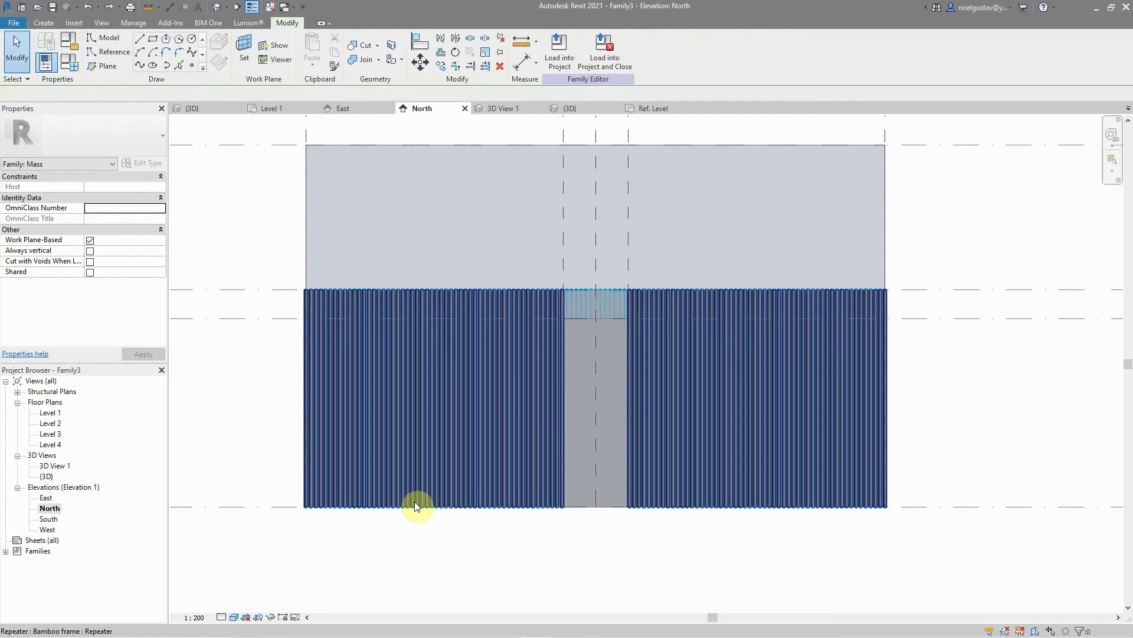
# Step: Undo the last grid change and delete the Bamboo frame repeater from the wall in the North elevation
pyautogui.click(437, 396)
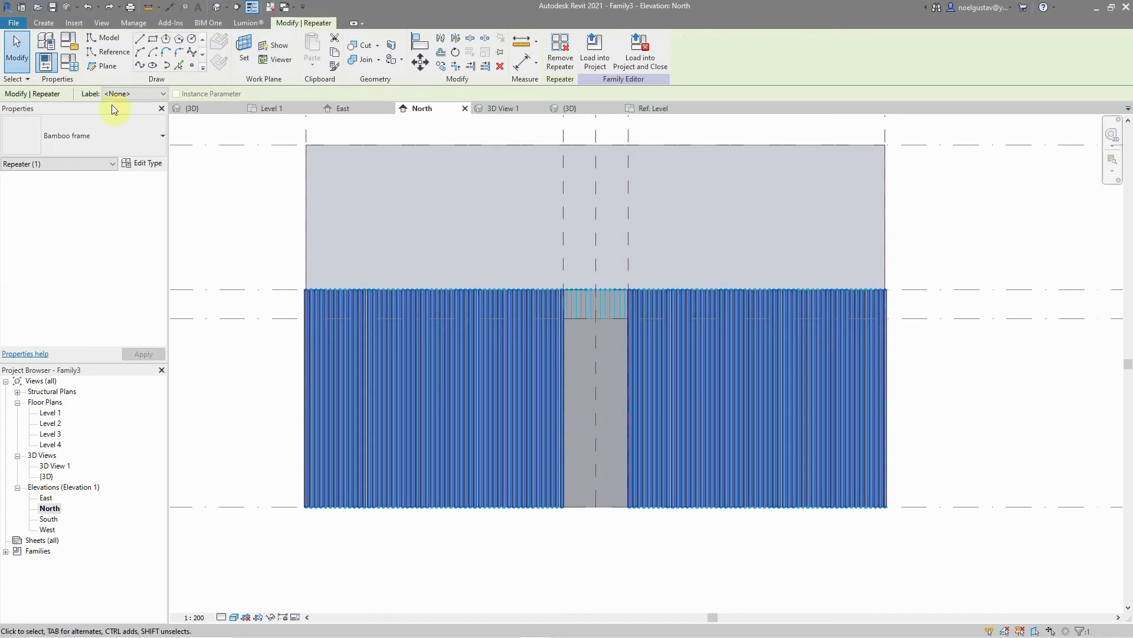
pyautogui.click(89, 7)
pyautogui.click(514, 497)
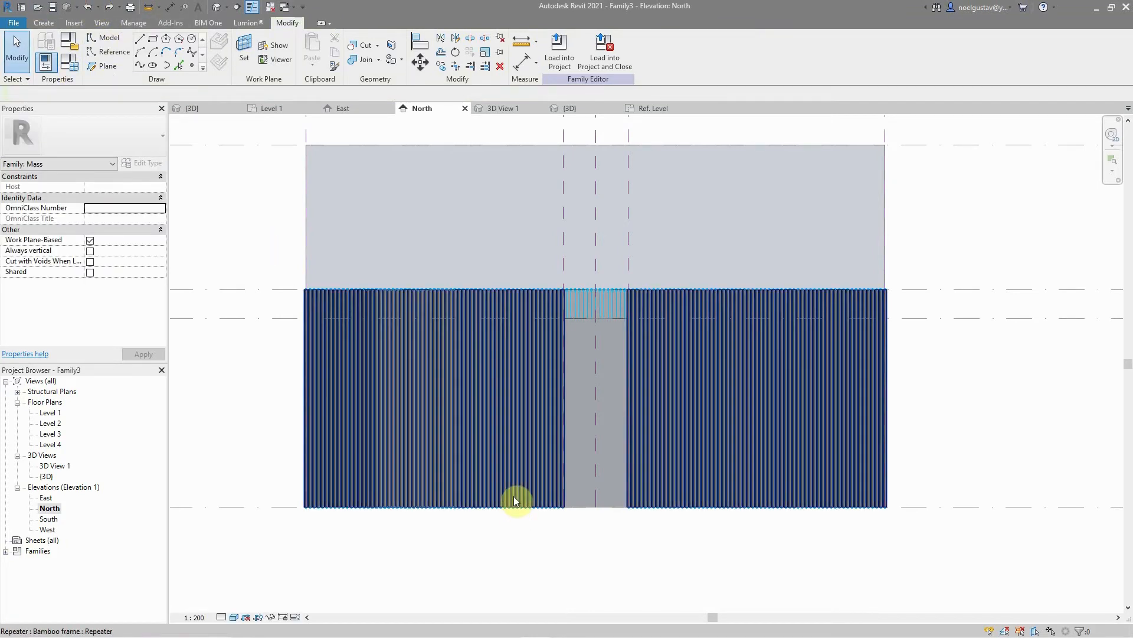
pyautogui.click(612, 556)
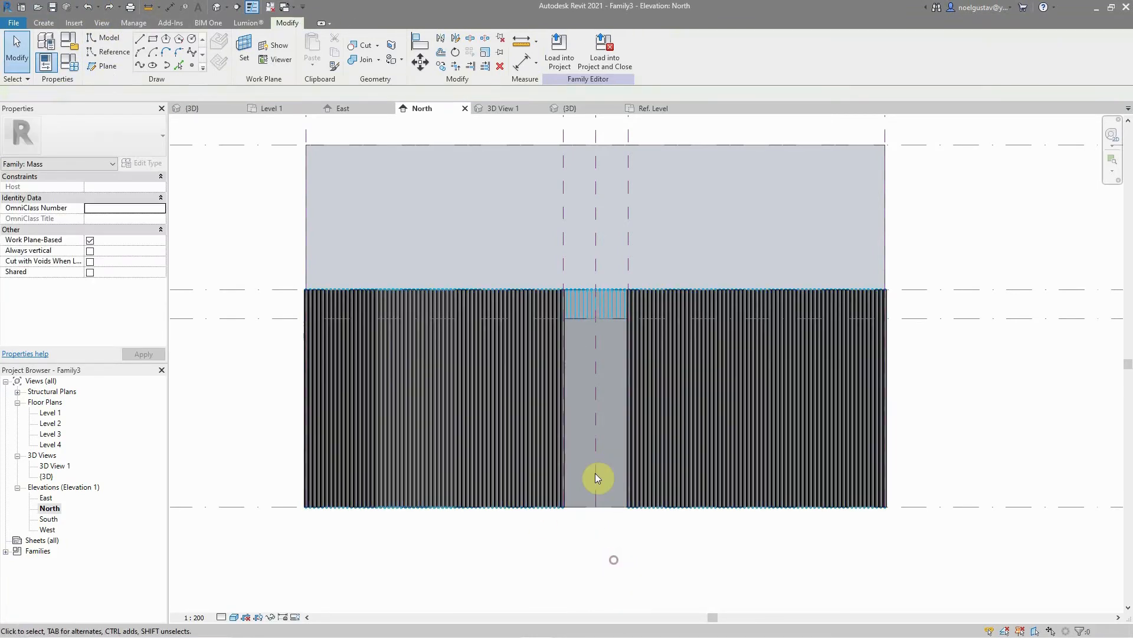
pyautogui.click(546, 338)
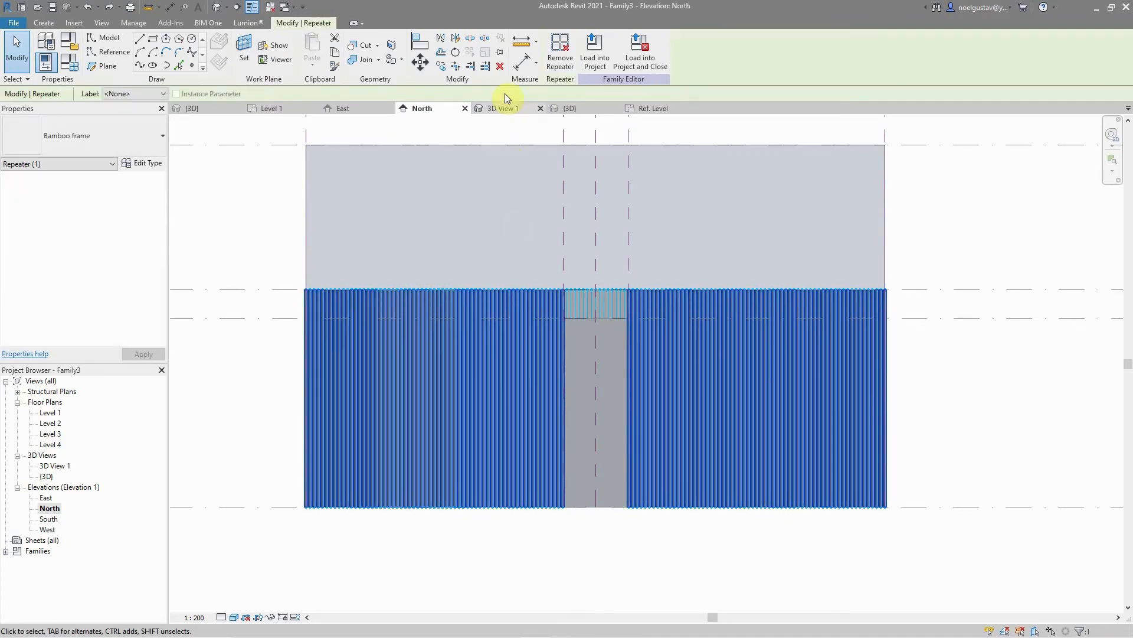
pyautogui.click(502, 69)
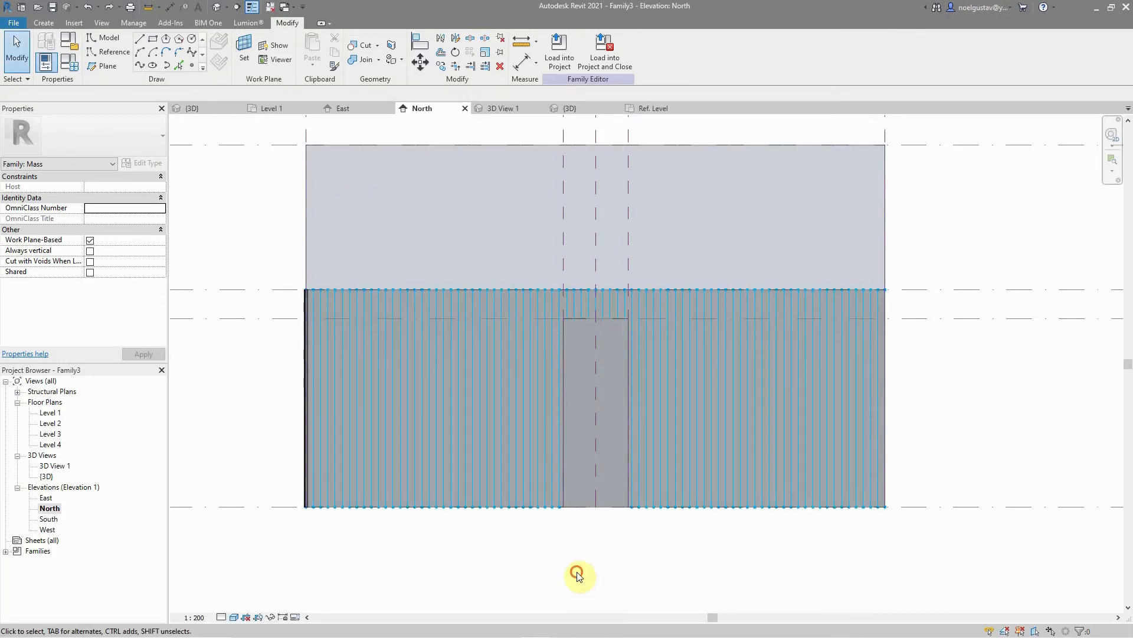
# Step: Draw a model-line rectangle from the door head to the wall top across the opening's width, with 3D Snapping off and Make surface from closed loops on
pyautogui.scroll(8, 604, 395)
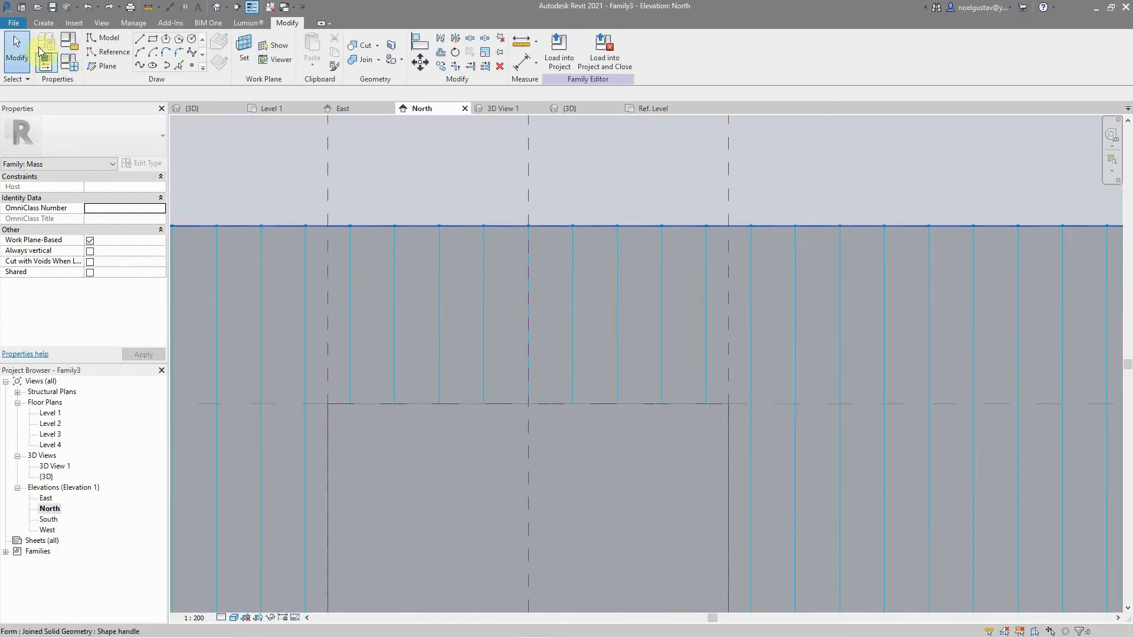
pyautogui.click(42, 24)
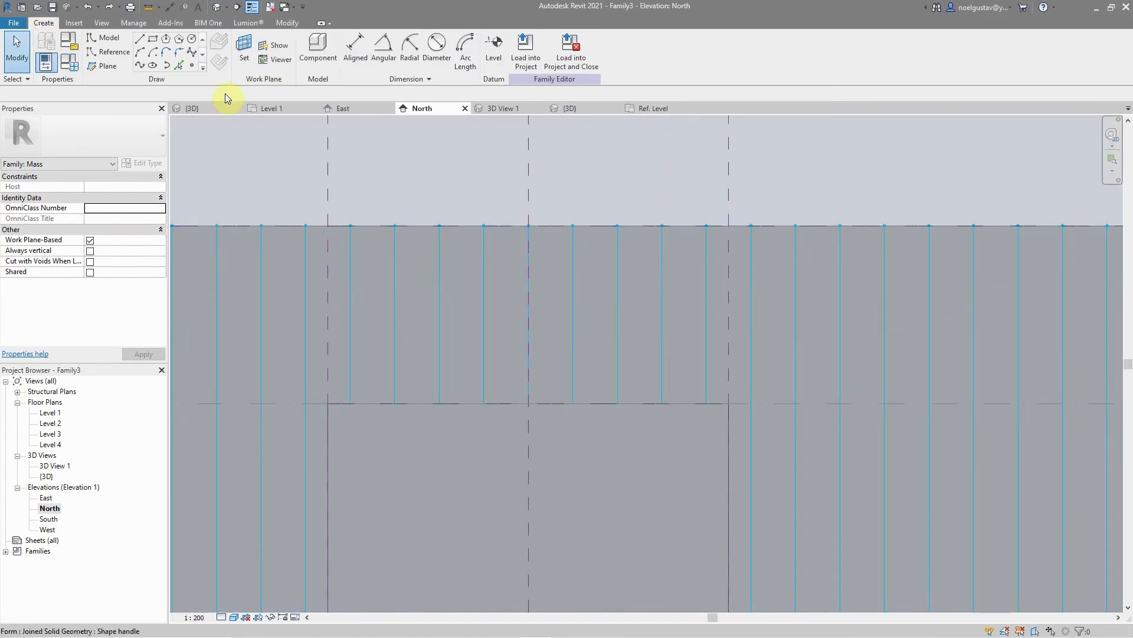
pyautogui.click(149, 45)
pyautogui.scroll(-2, 688, 392)
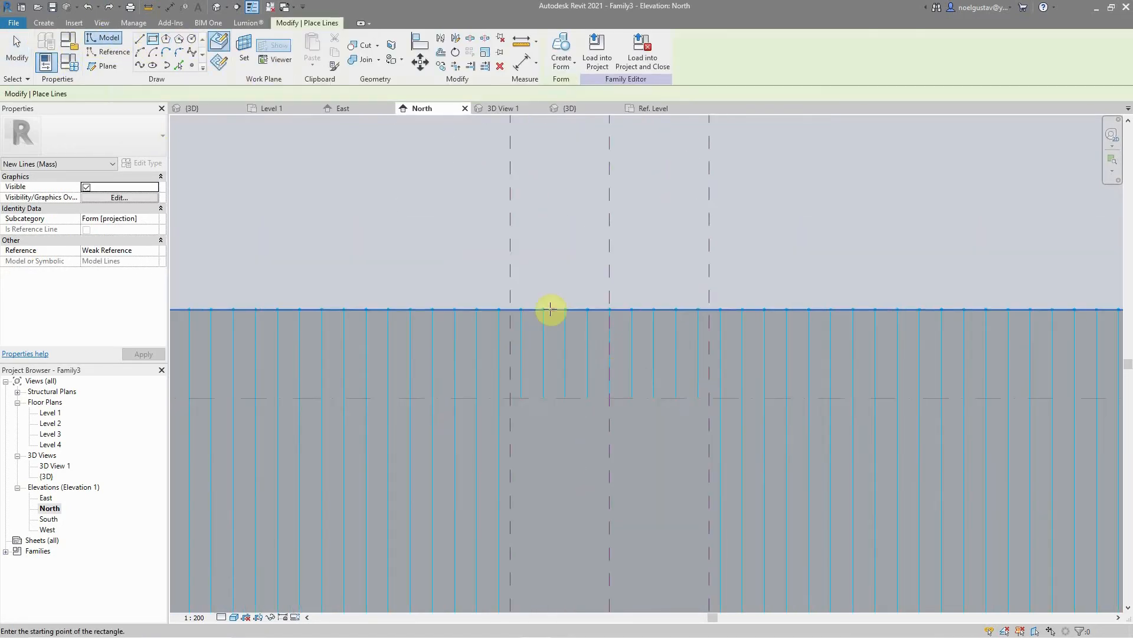
pyautogui.scroll(1, 648, 361)
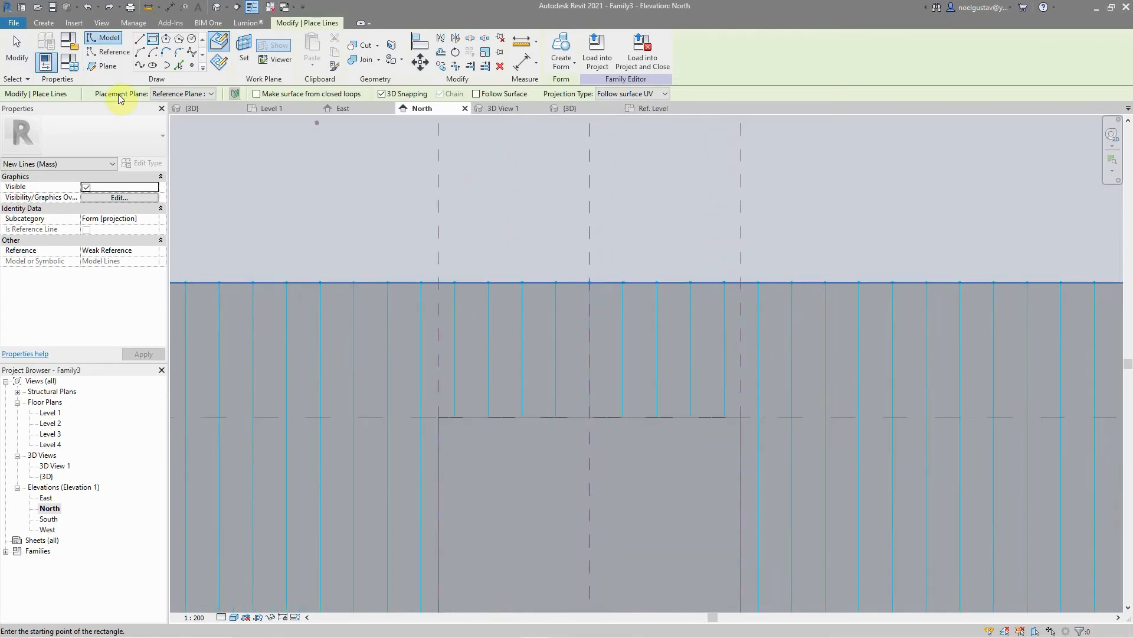
pyautogui.click(381, 94)
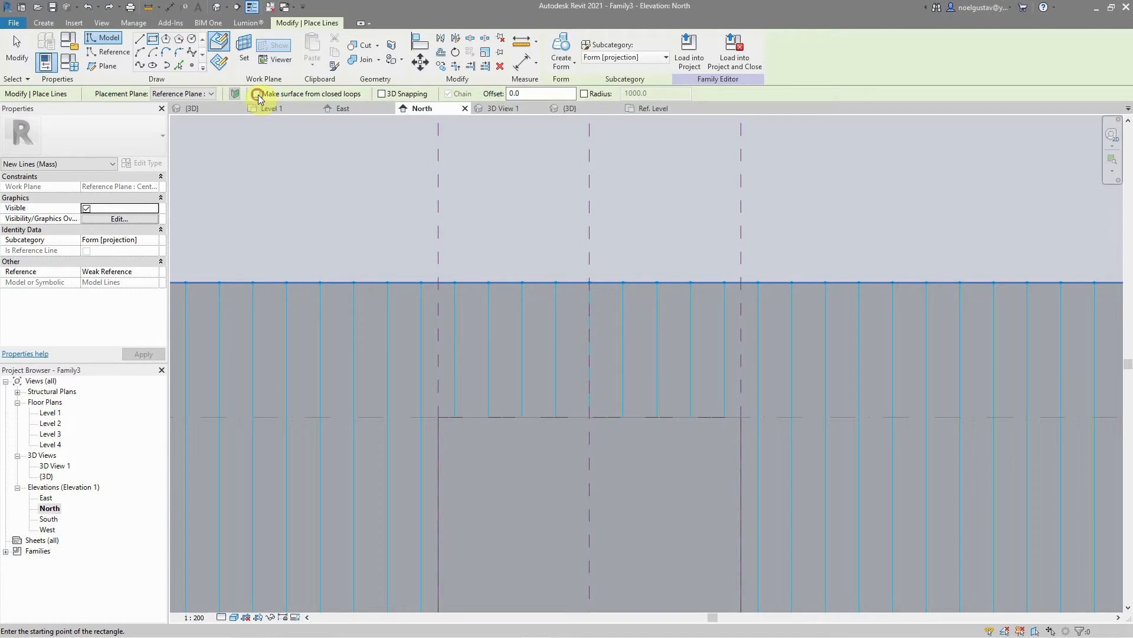
pyautogui.scroll(-2, 334, 125)
pyautogui.scroll(1, 549, 233)
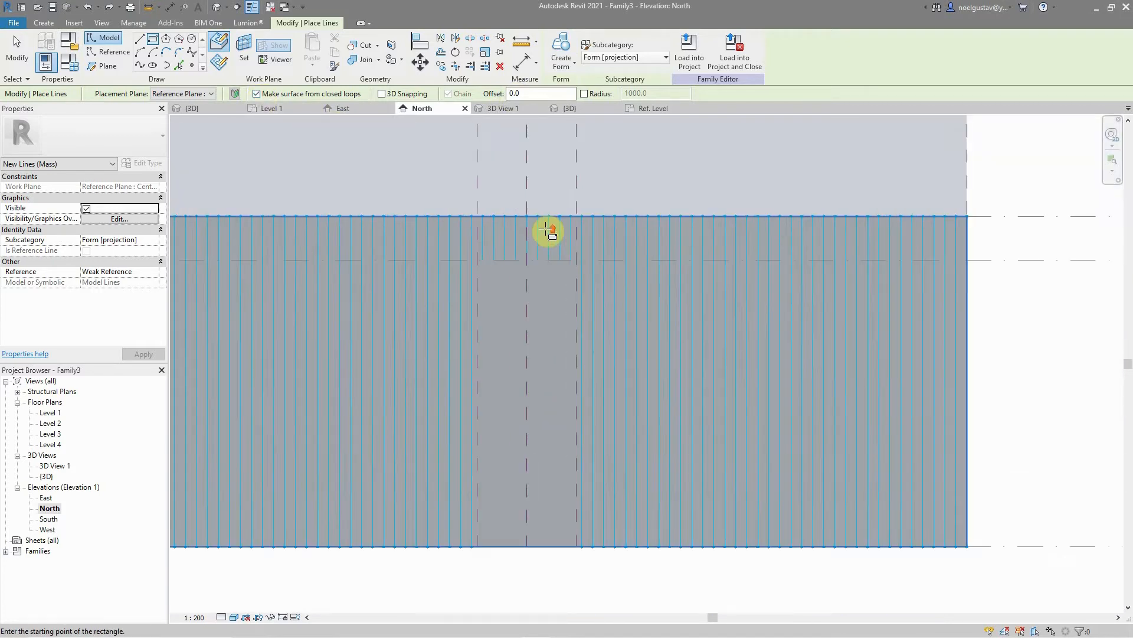
pyautogui.click(392, 300)
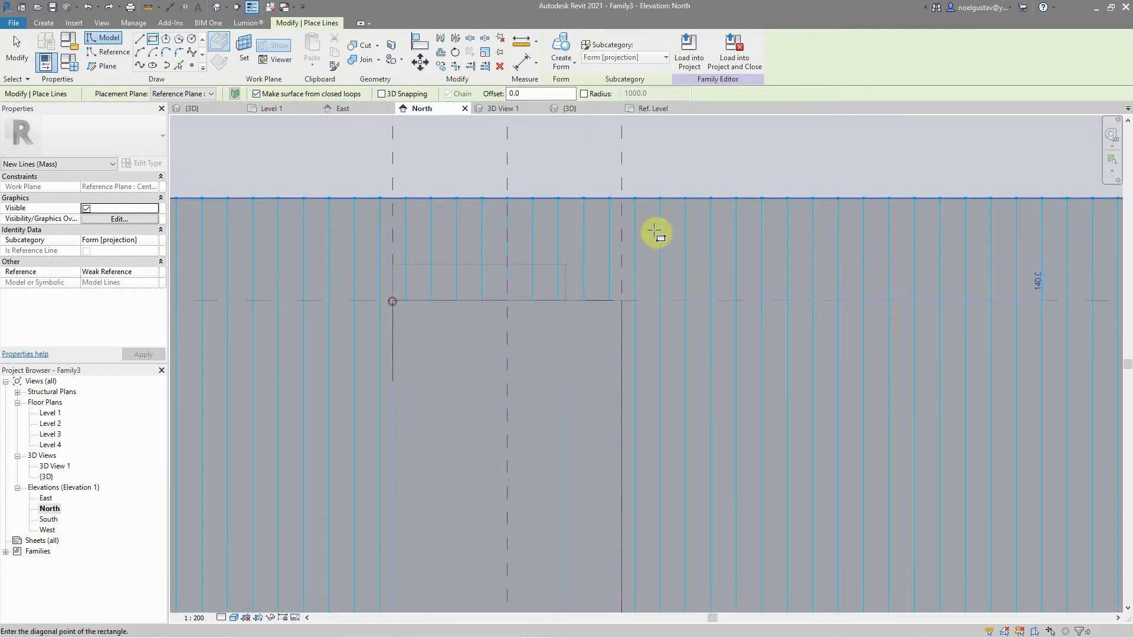
pyautogui.click(621, 195)
pyautogui.scroll(-3, 590, 286)
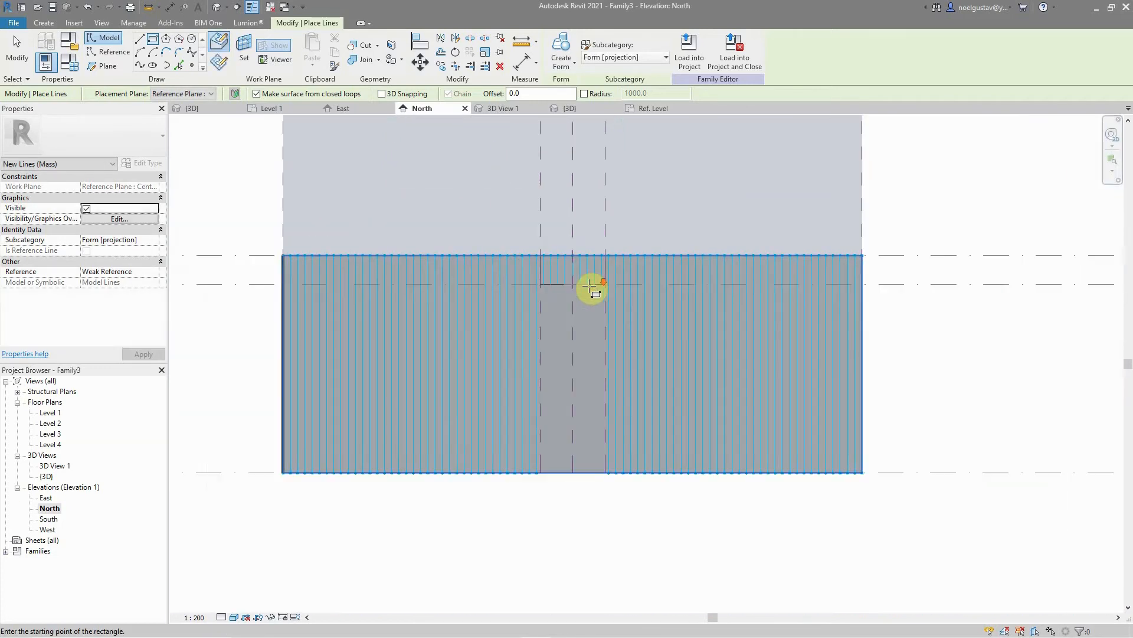
# Step: Return to the {3D} view, check the area above the door opening, and select the divided wall surface
pyautogui.doubleClick(47, 476)
pyautogui.scroll(2, 670, 223)
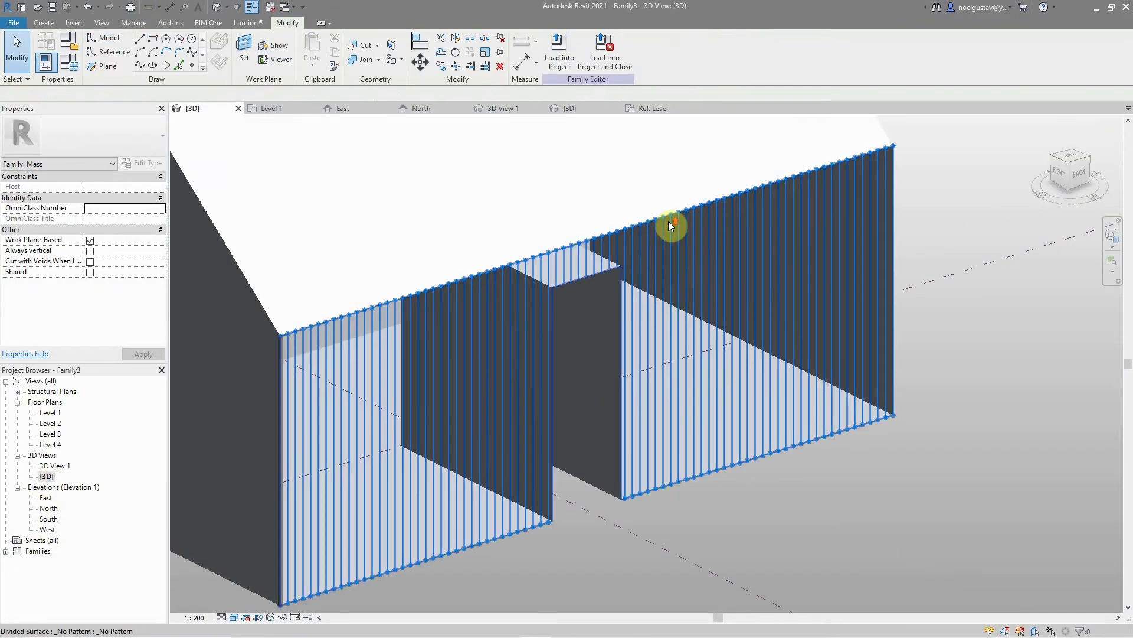
pyautogui.scroll(-2, 620, 327)
pyautogui.scroll(2, 620, 327)
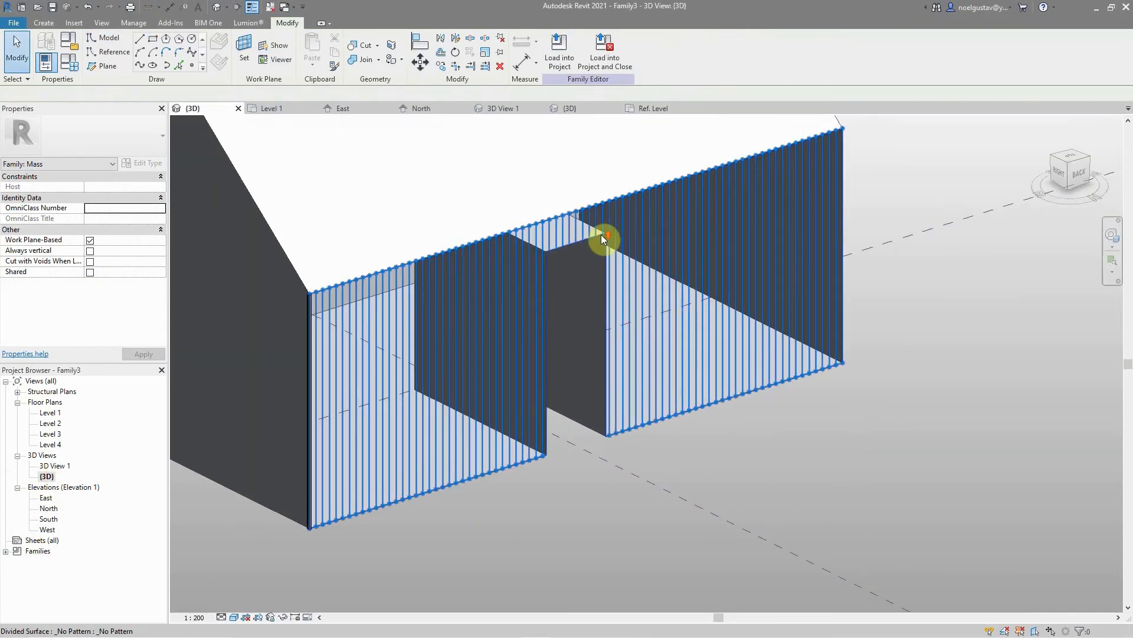
pyautogui.scroll(3, 601, 235)
pyautogui.scroll(-2, 685, 337)
pyautogui.click(695, 352)
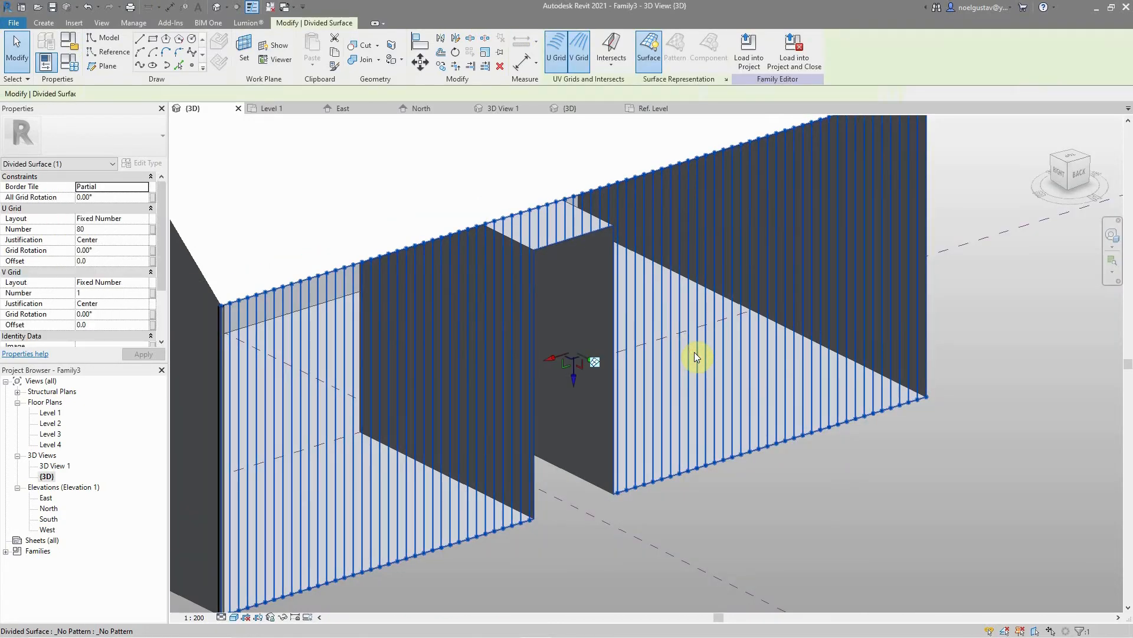
# Step: Hide the nodes and the UV grids and intersect lines on the divided front wall surface
pyautogui.scroll(-4, 694, 352)
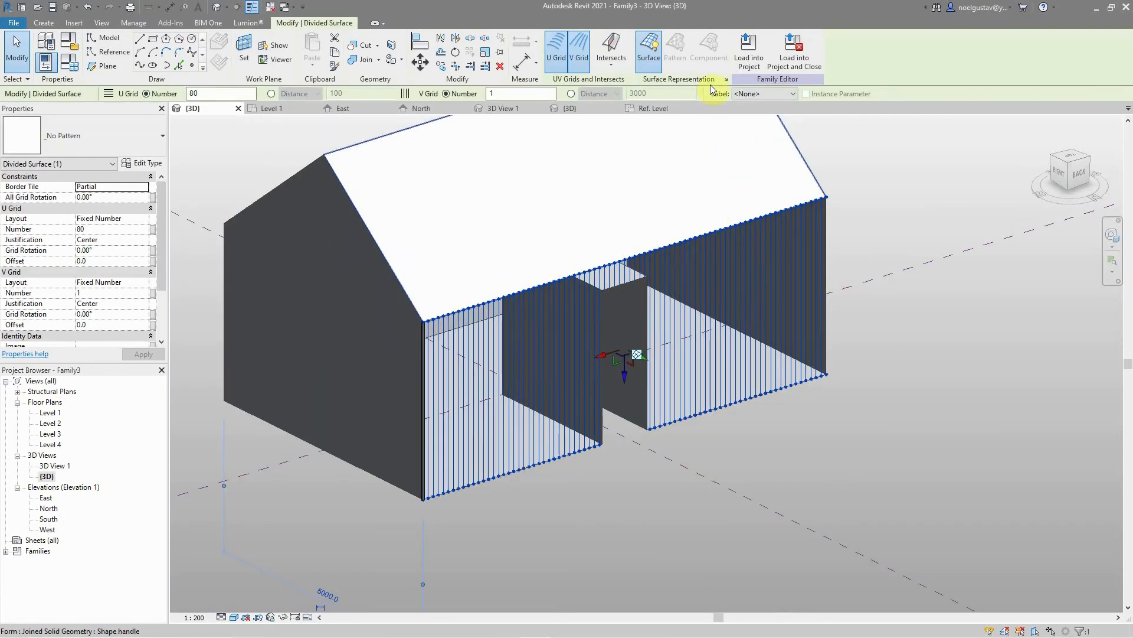
pyautogui.click(725, 79)
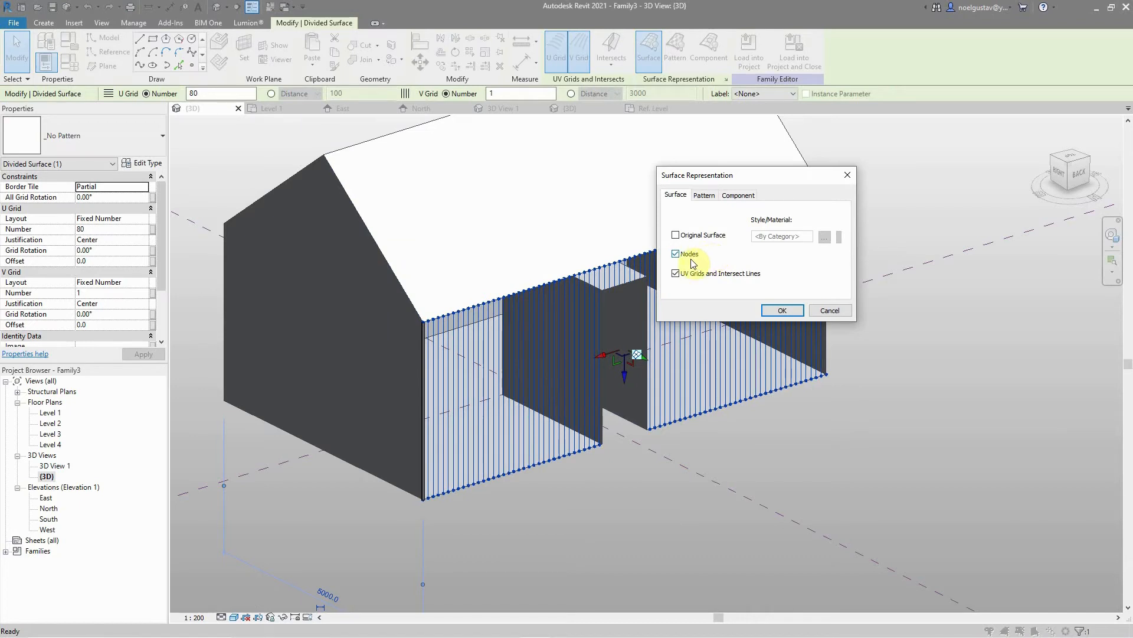
pyautogui.click(675, 273)
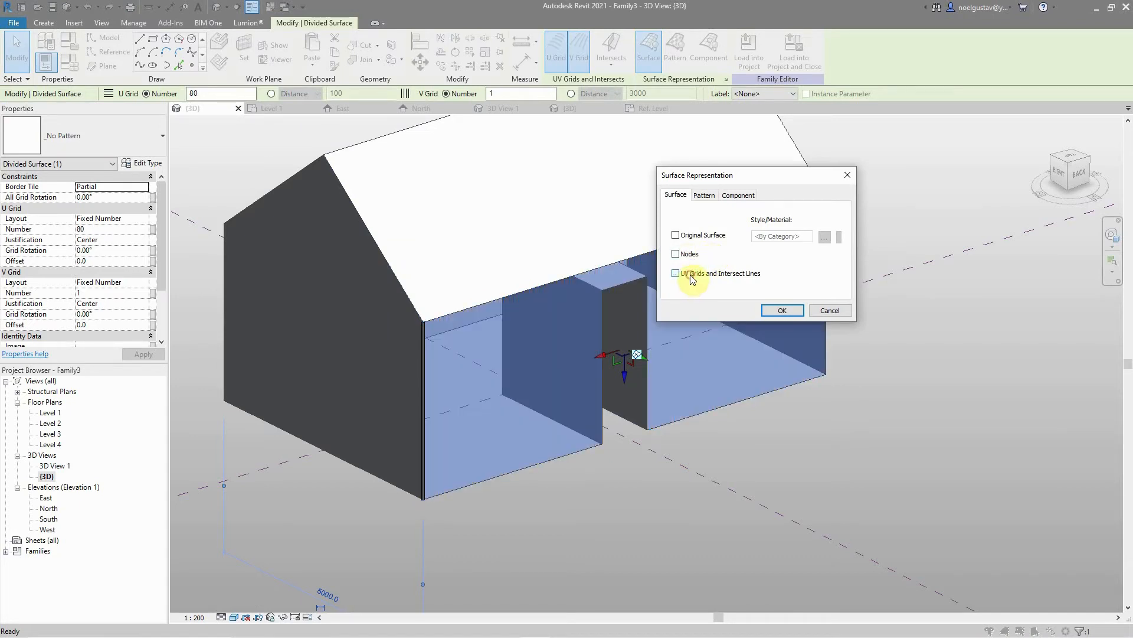
pyautogui.click(777, 310)
pyautogui.click(844, 438)
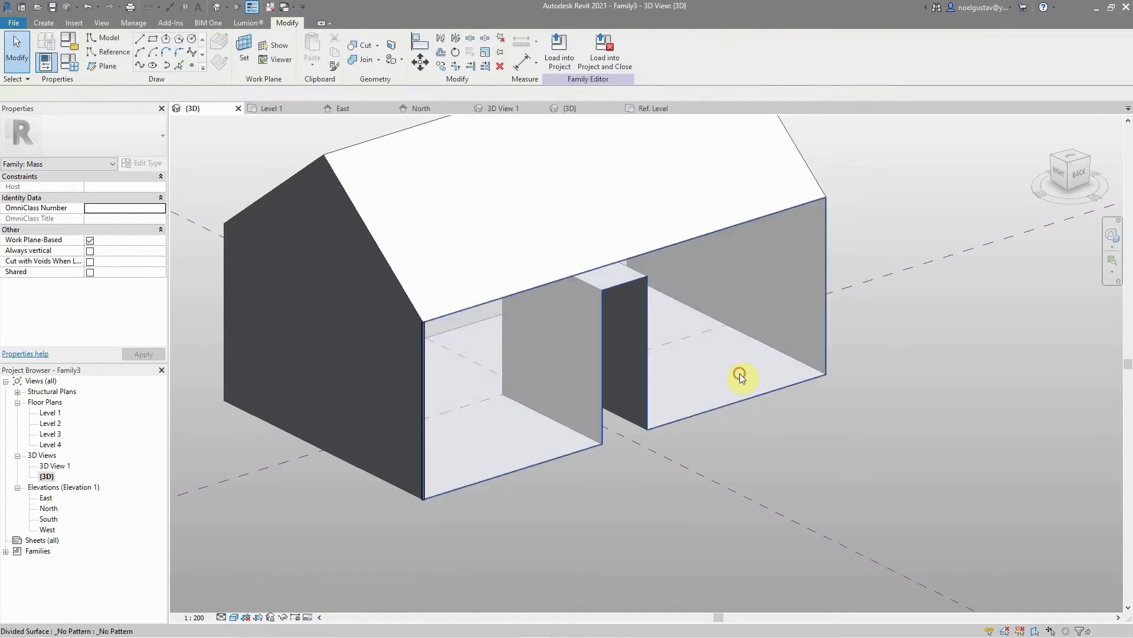
pyautogui.click(739, 373)
pyautogui.click(882, 425)
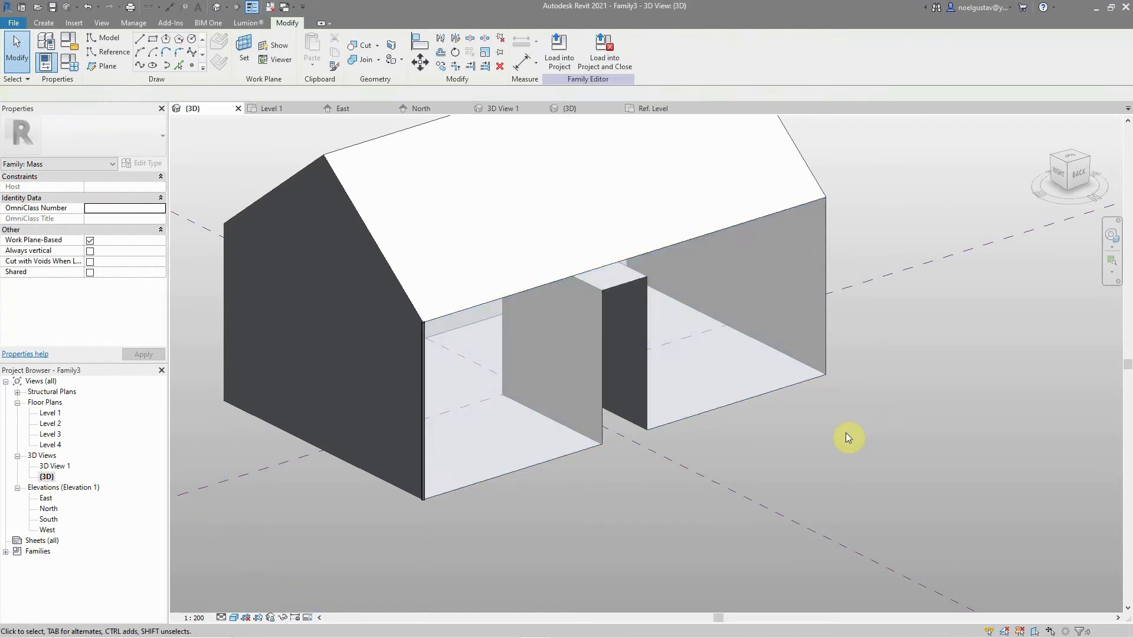
# Step: Open the North elevation view
pyautogui.scroll(2, 636, 289)
pyautogui.scroll(-4, 638, 298)
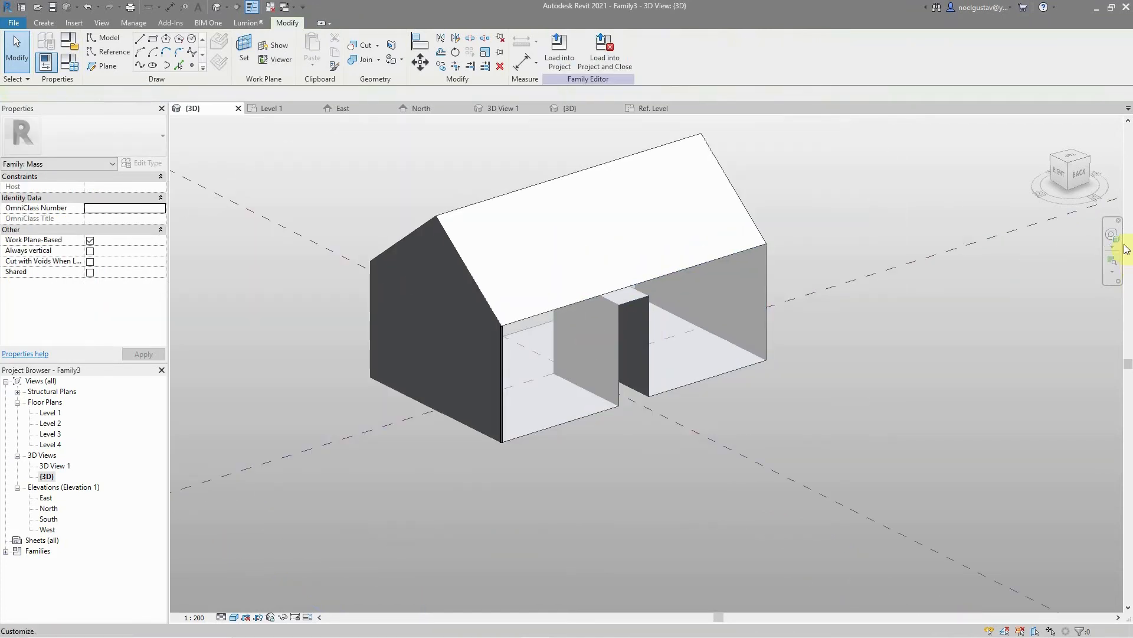
pyautogui.click(1114, 236)
pyautogui.moveTo(834, 441); pyautogui.dragTo(799, 450)
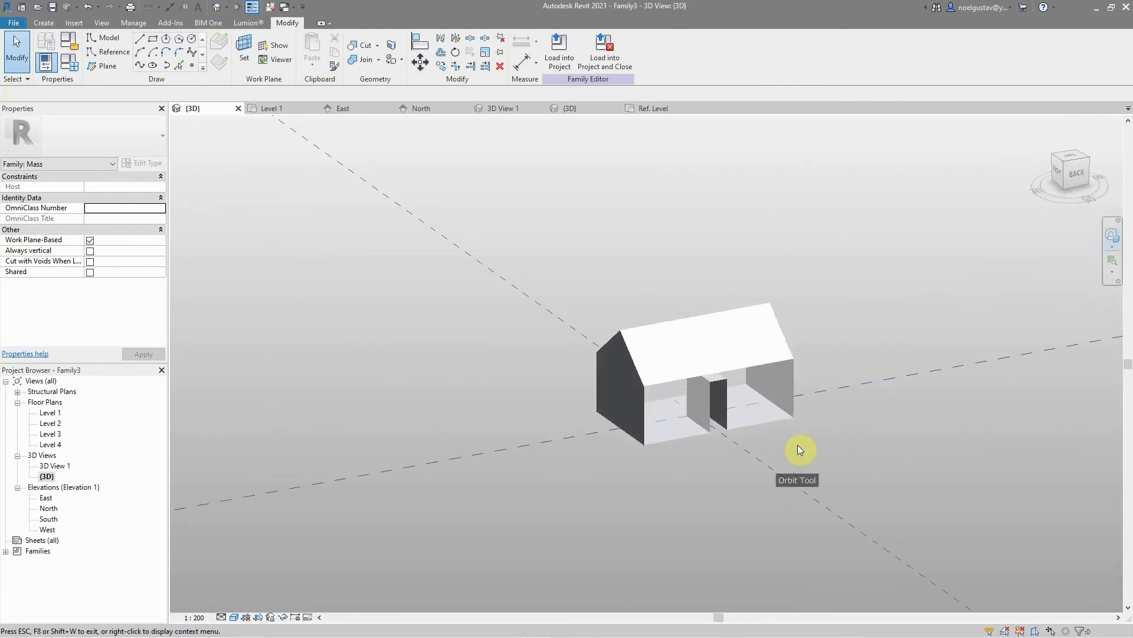
pyautogui.click(49, 509)
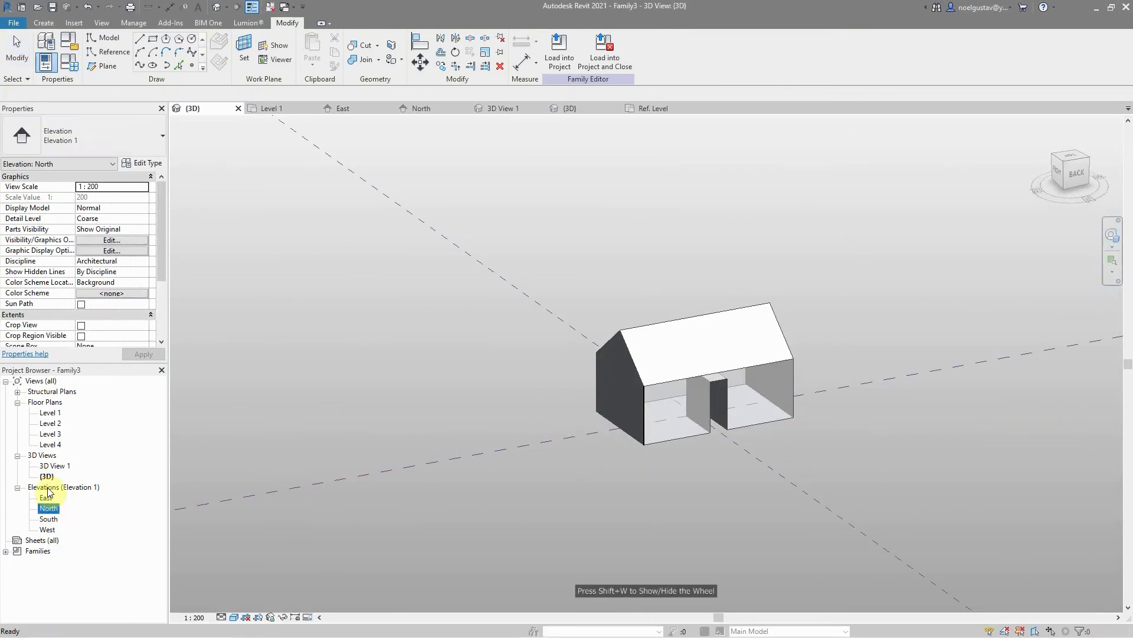
pyautogui.doubleClick(49, 510)
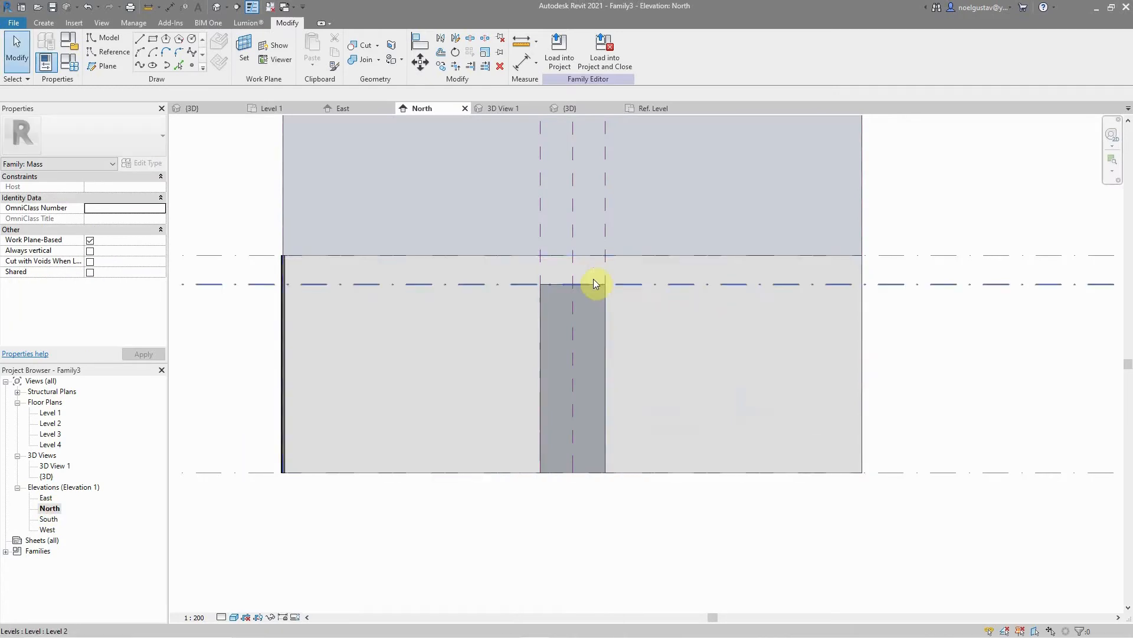
pyautogui.click(573, 275)
pyautogui.scroll(3, 573, 274)
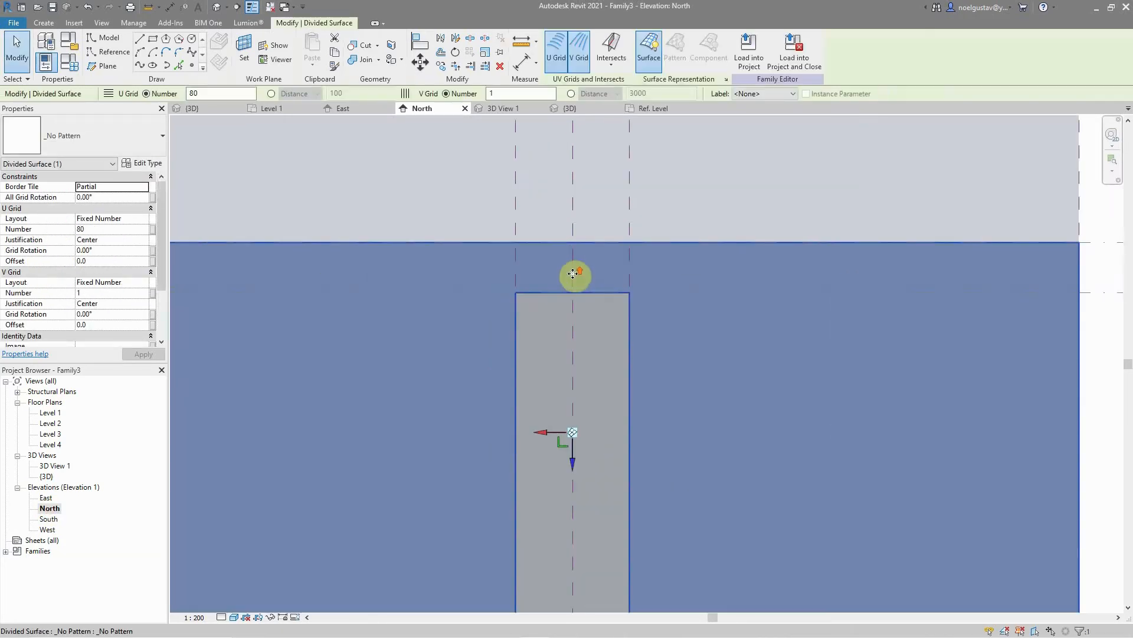
pyautogui.click(590, 346)
pyautogui.scroll(-4, 716, 451)
pyautogui.press('Escape')
# Step: Draw a model-line rectangle 400 high directly above the door opening, spanning its width from Level 2 up to the roof edge
pyautogui.scroll(4, 582, 296)
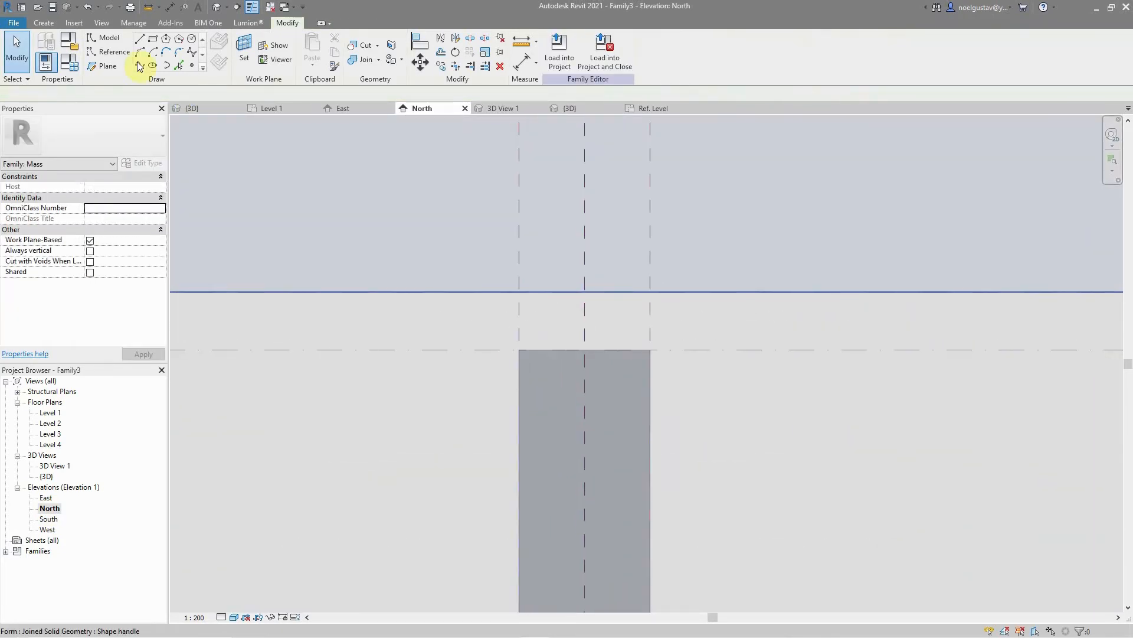
pyautogui.click(45, 23)
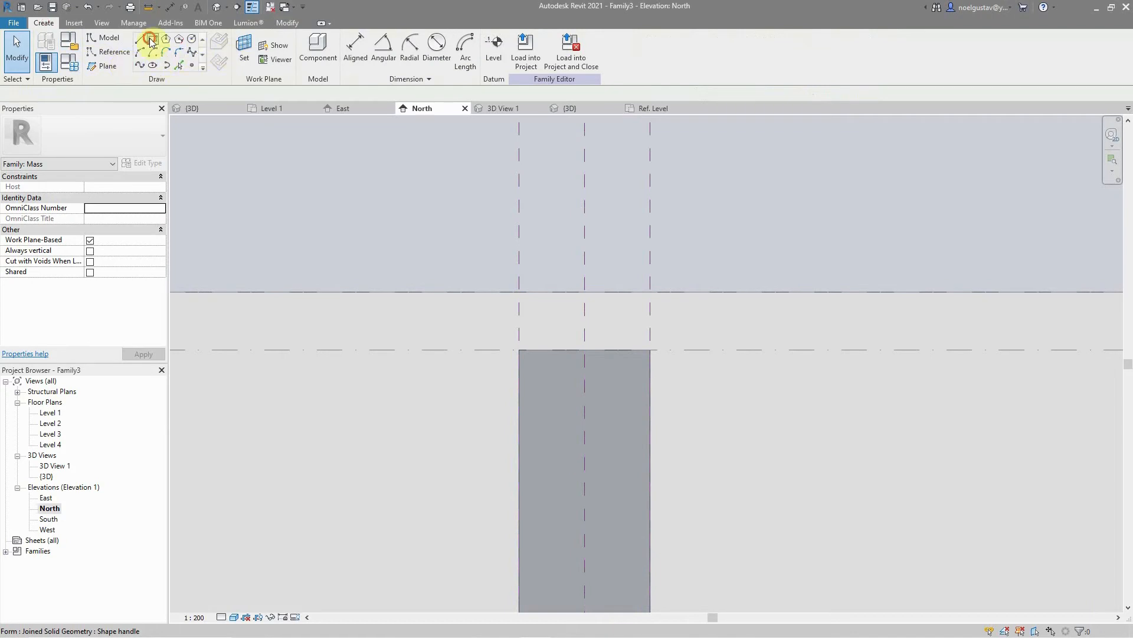
pyautogui.click(151, 41)
pyautogui.scroll(2, 655, 322)
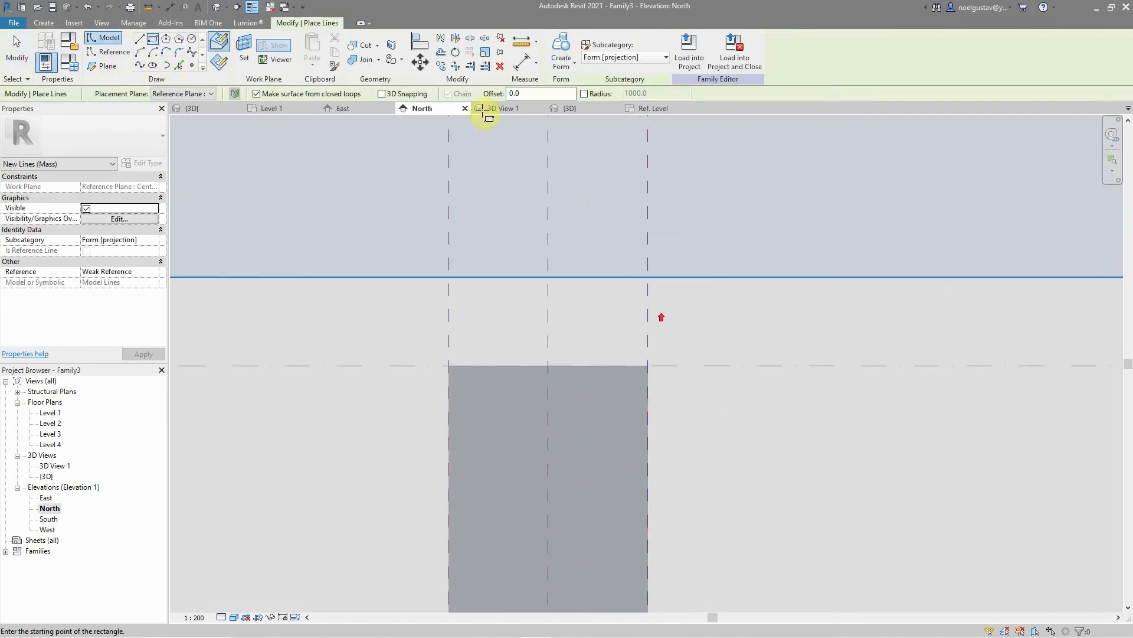
pyautogui.click(448, 366)
pyautogui.click(648, 276)
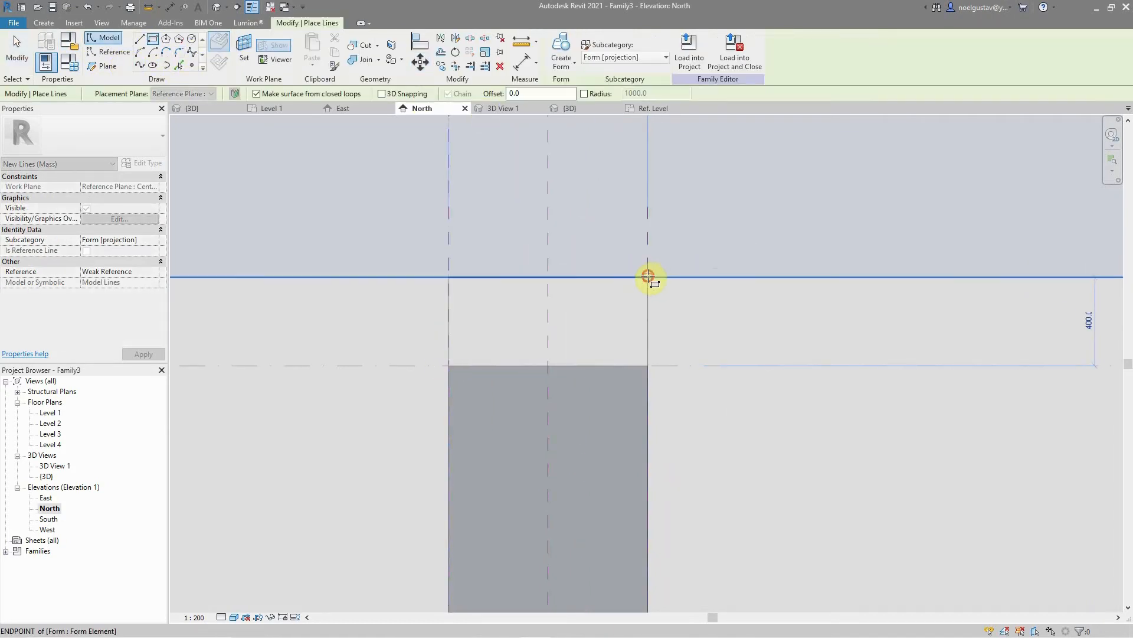
pyautogui.click(10, 48)
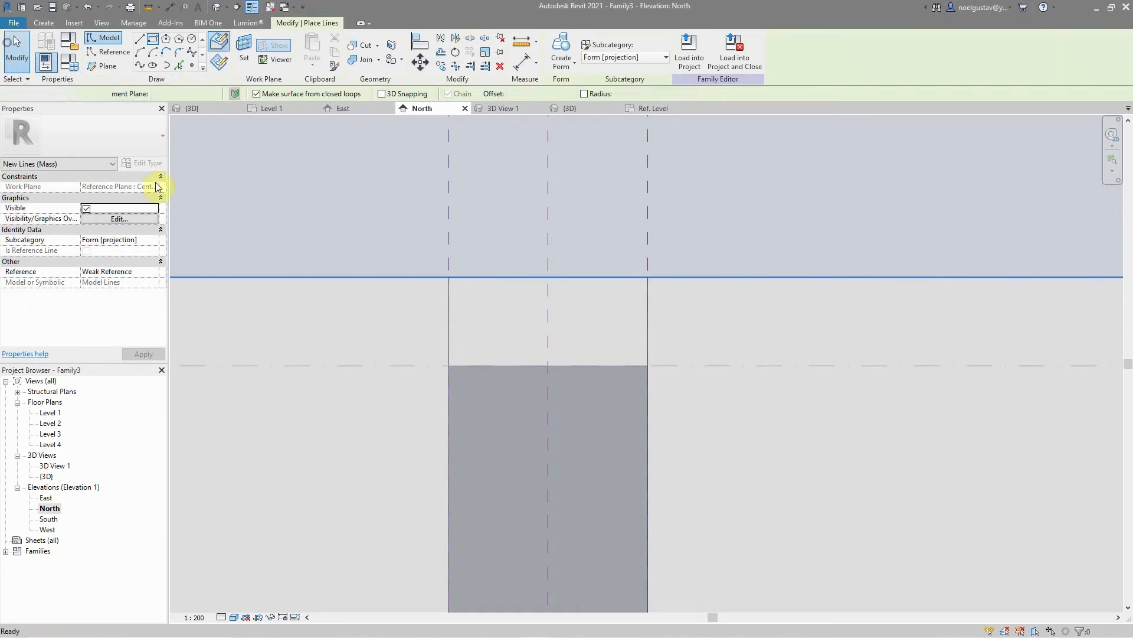
# Step: Divide the rectangular surface above the door and set its V grid number to 1
pyautogui.click(528, 417)
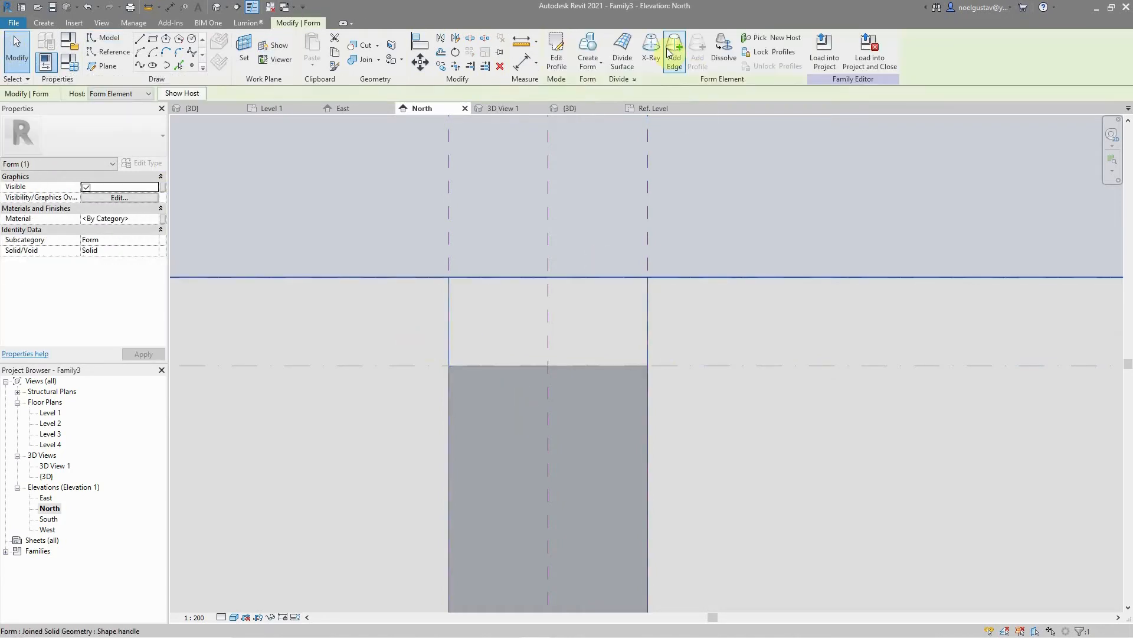
pyautogui.click(632, 57)
pyautogui.scroll(-3, 617, 285)
pyautogui.scroll(2, 620, 298)
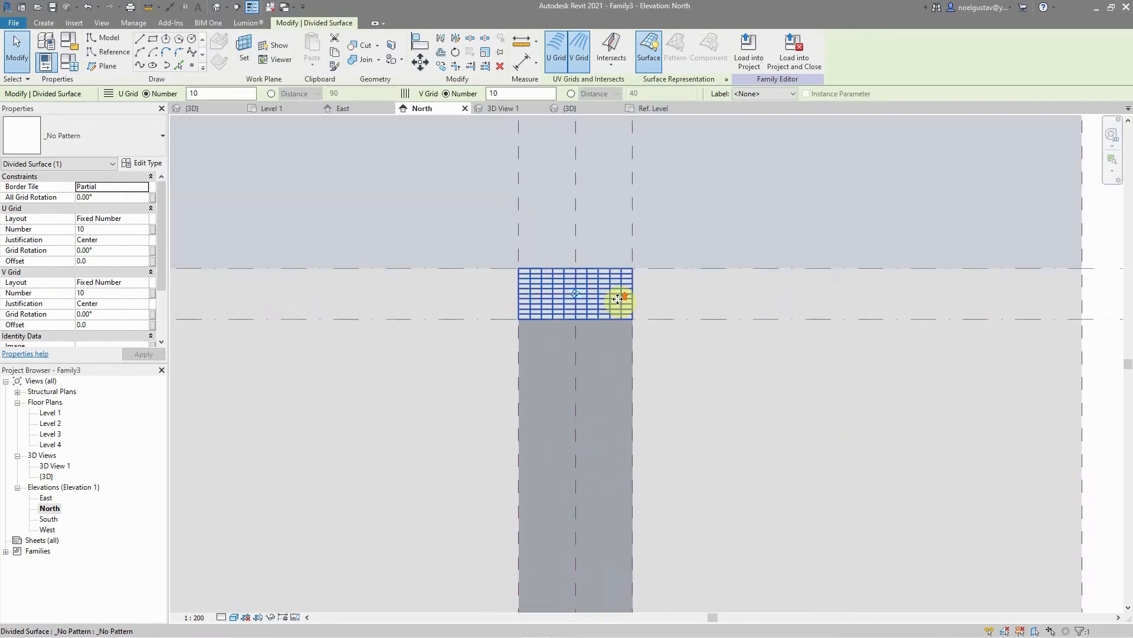
pyautogui.doubleClick(195, 93)
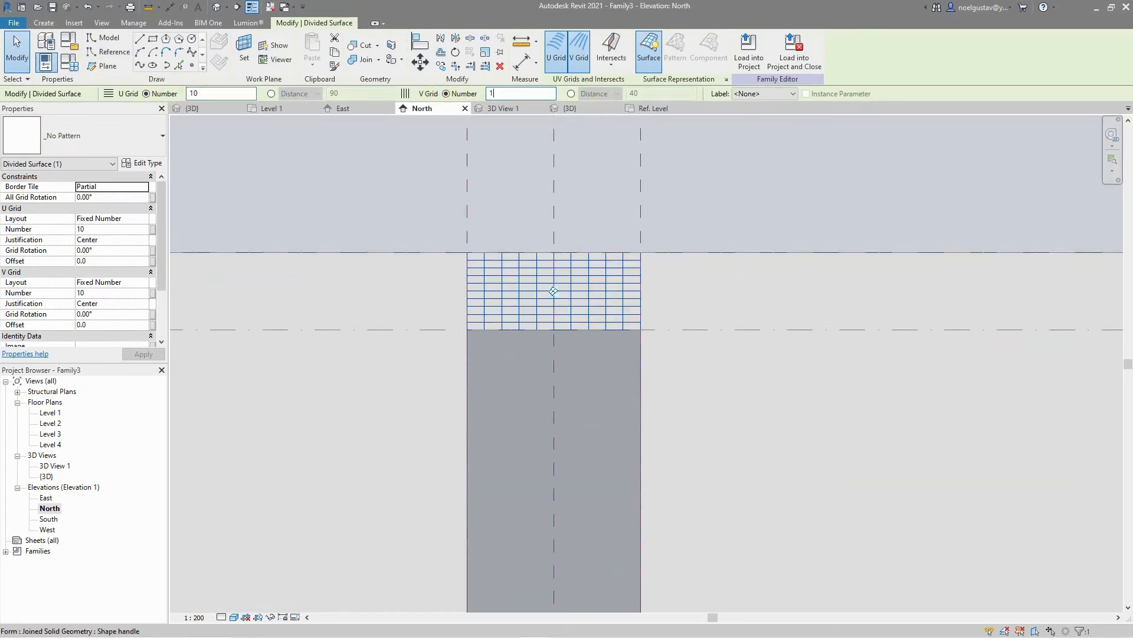
pyautogui.press('Return')
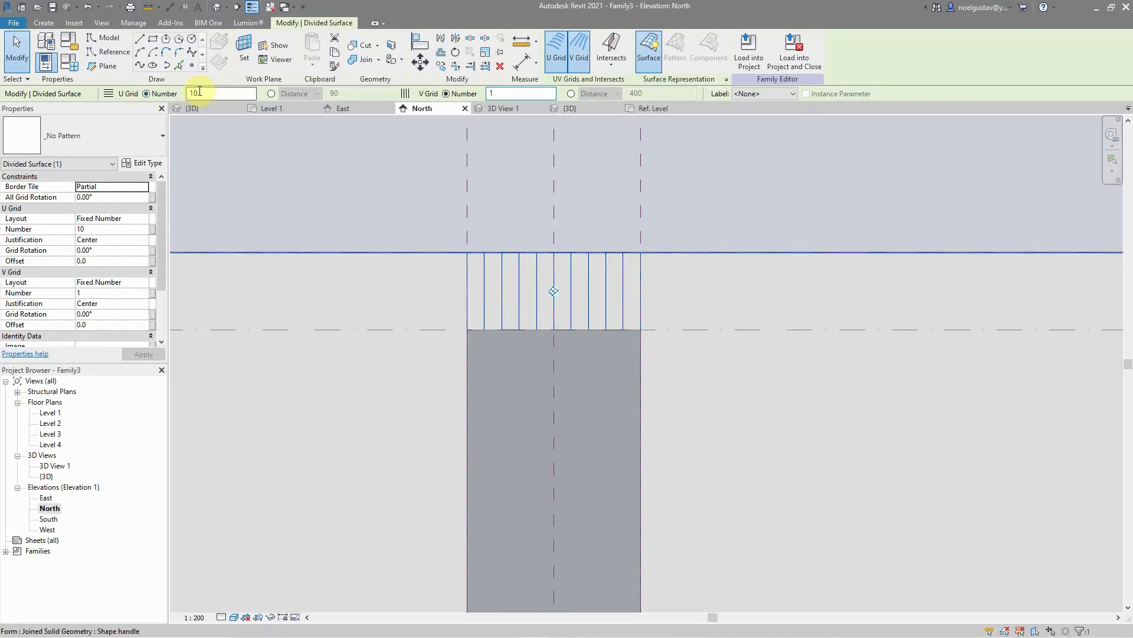
# Step: Try a U grid number of 20 on the surface above the door, and settle on 10
pyautogui.write('20')
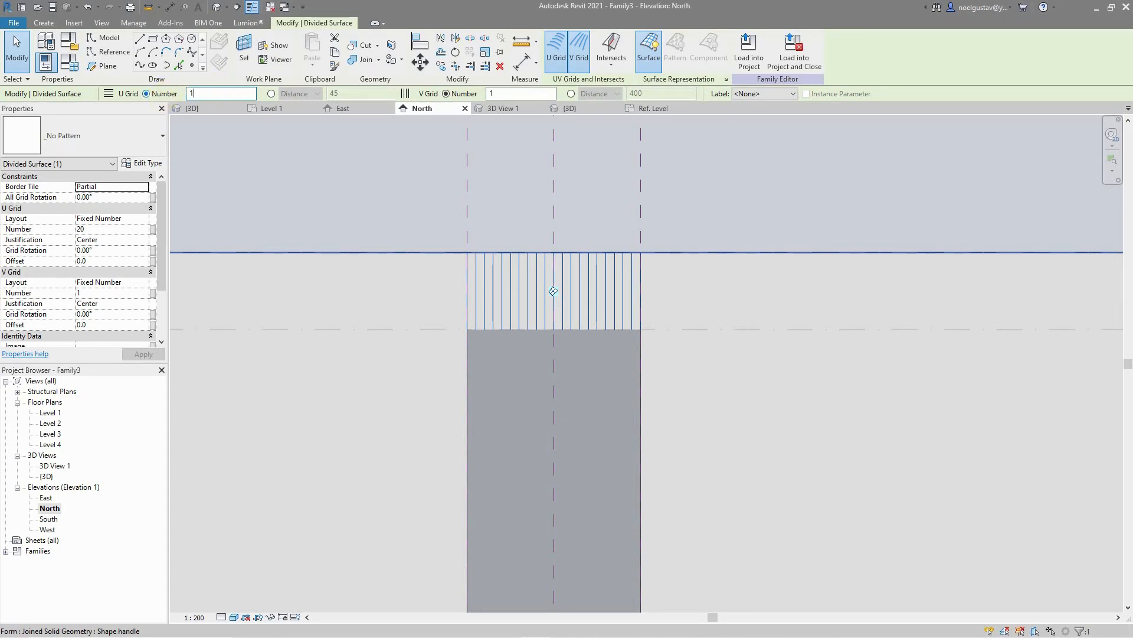
pyautogui.click(83, 141)
pyautogui.click(83, 142)
pyautogui.click(535, 329)
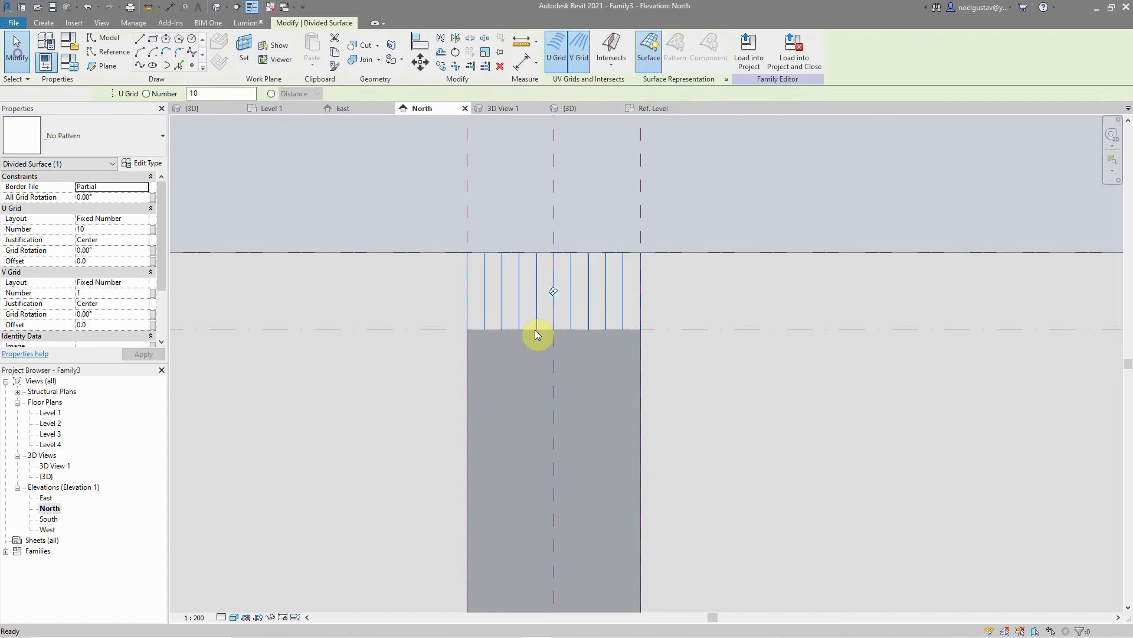
# Step: Turn on node display in the surface representation of the divided surface above the door
pyautogui.click(593, 289)
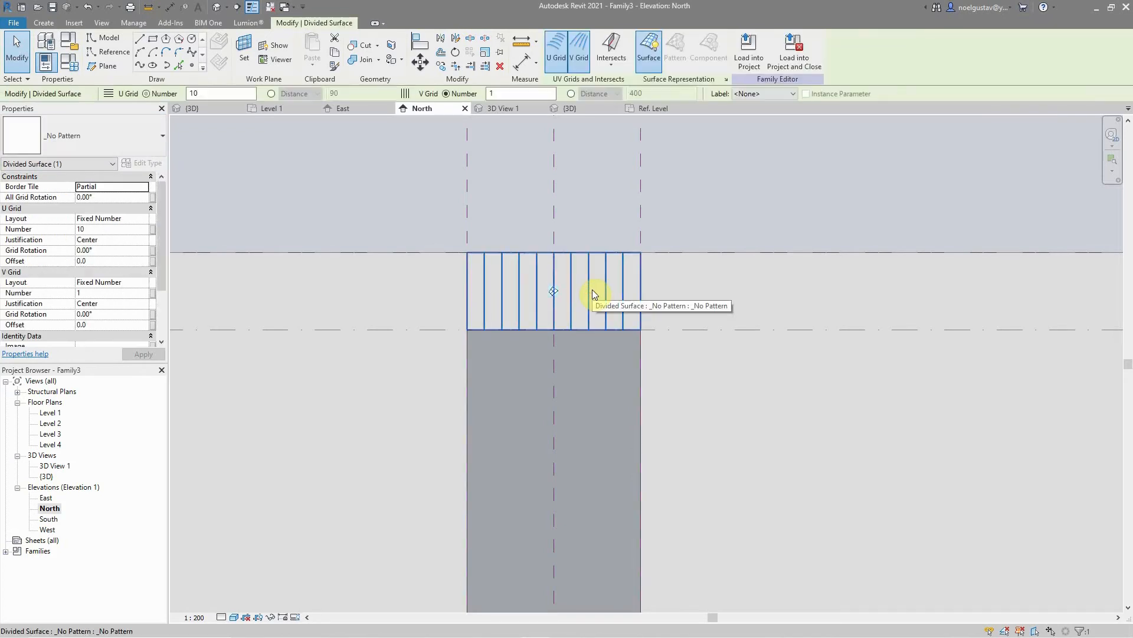
pyautogui.click(728, 81)
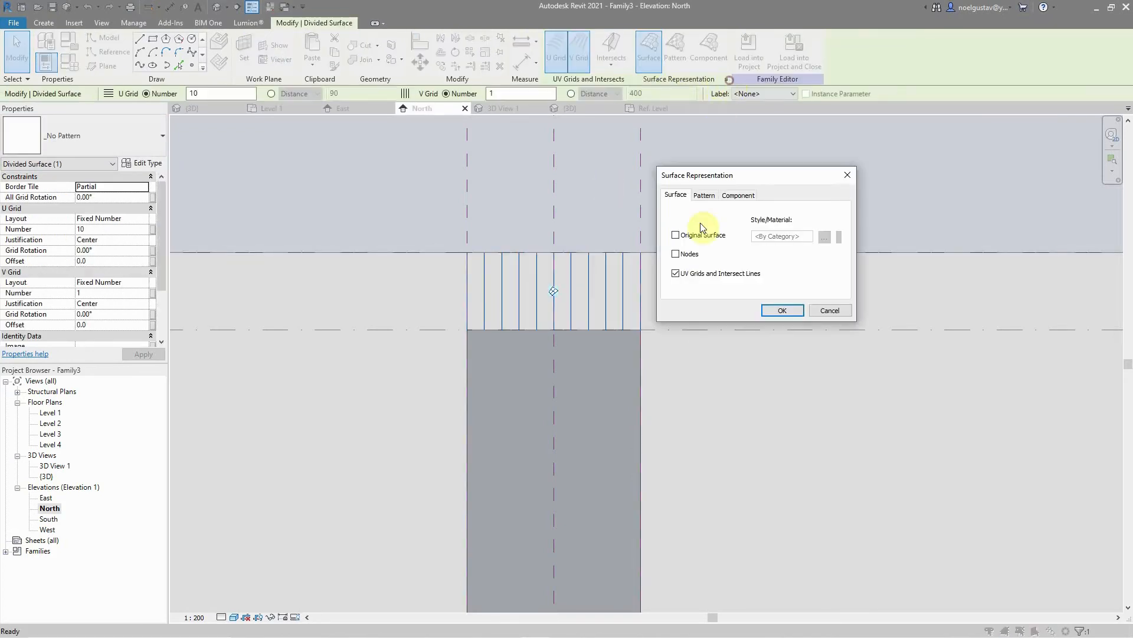
pyautogui.click(764, 308)
pyautogui.scroll(-5, 569, 220)
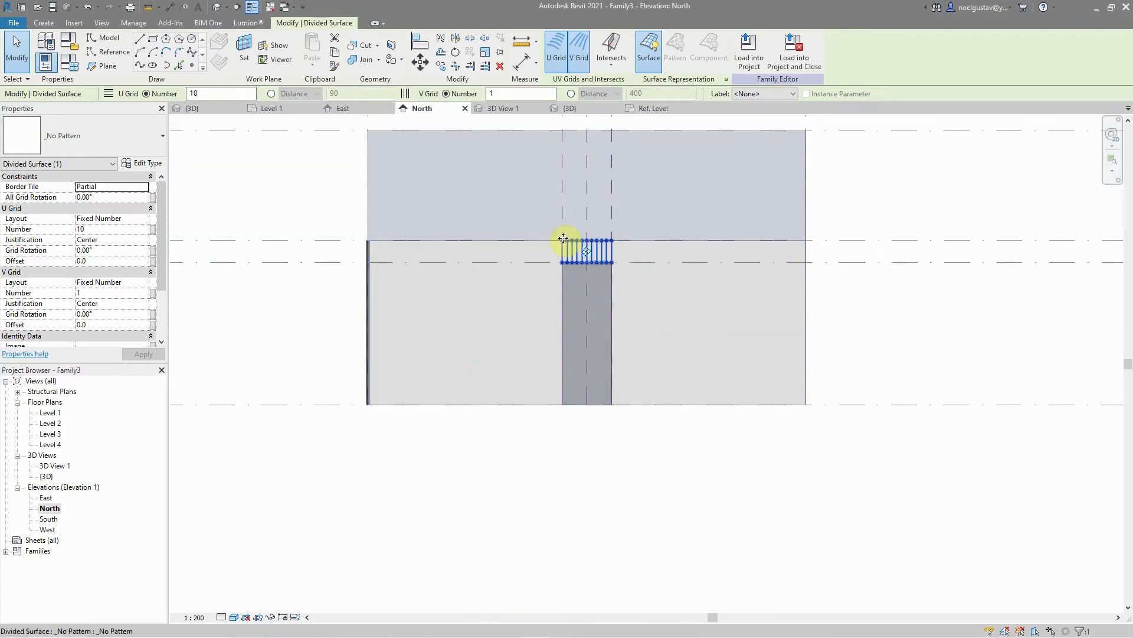
pyautogui.scroll(4, 564, 238)
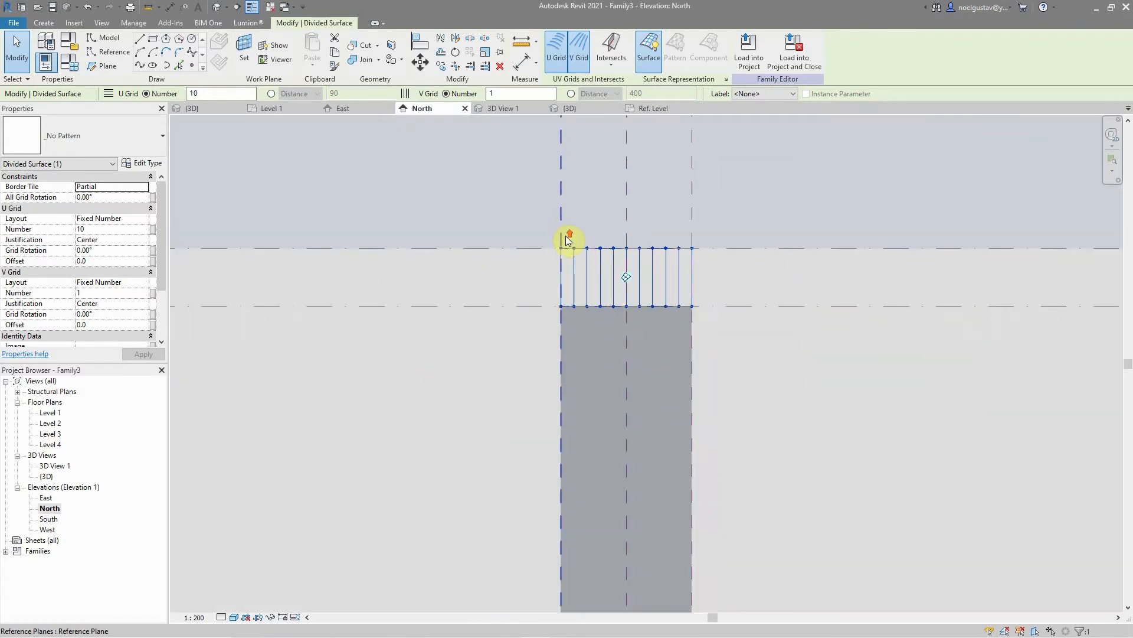
# Step: In the default 3D view, place a Bamboo frame component between the top and bottom nodes at the left end of the surface above the door
pyautogui.doubleClick(46, 475)
pyautogui.scroll(5, 753, 376)
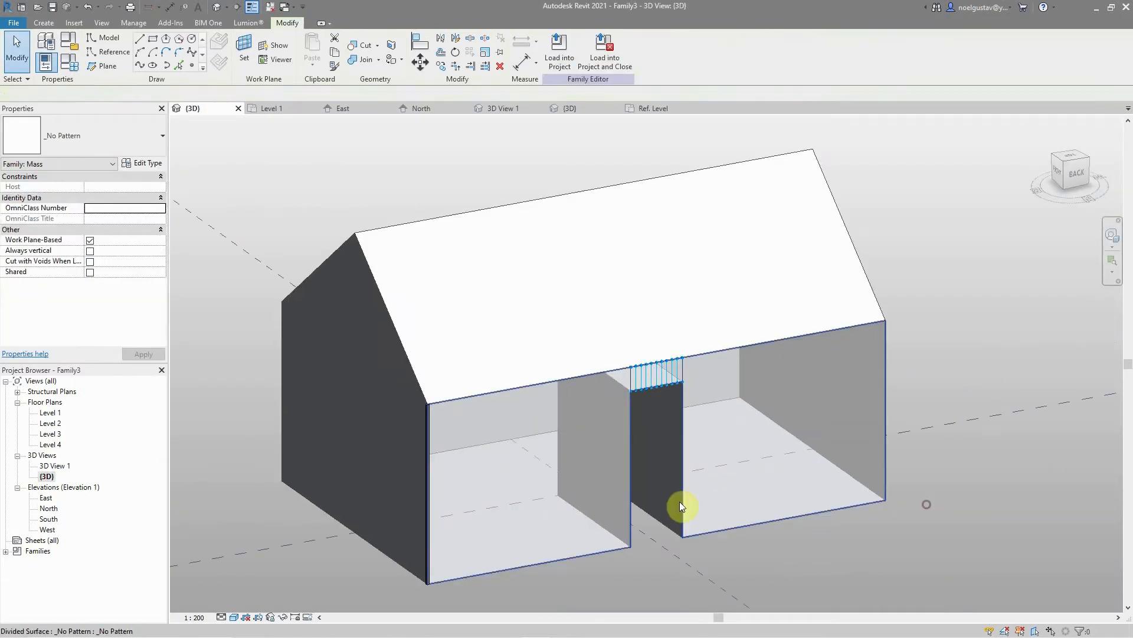
pyautogui.scroll(5, 655, 425)
pyautogui.click(44, 25)
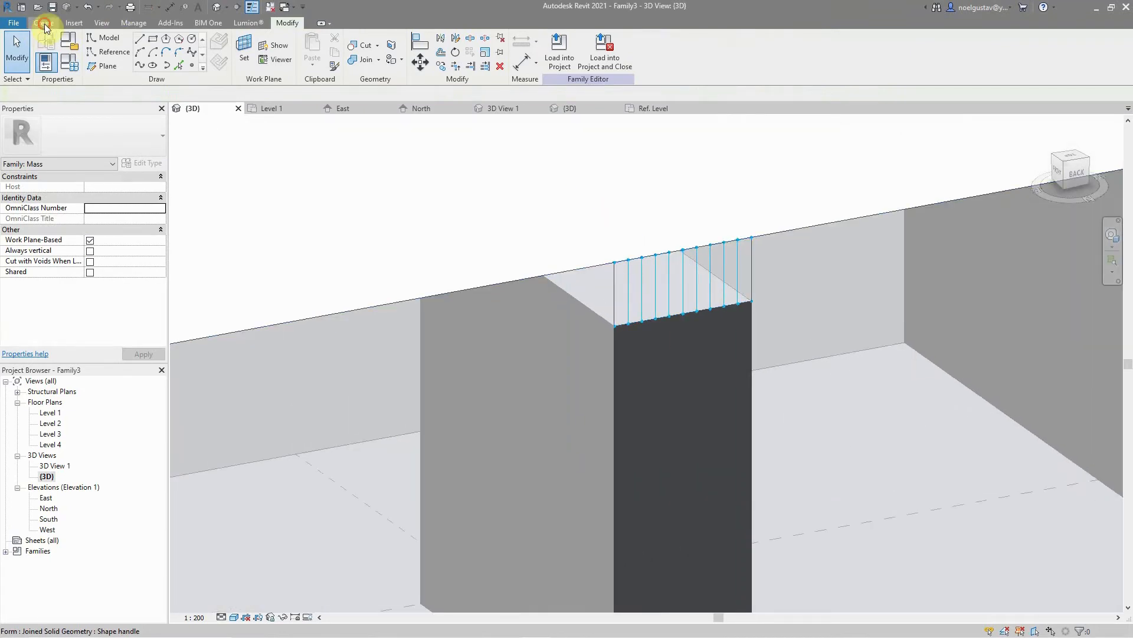
pyautogui.scroll(5, 628, 308)
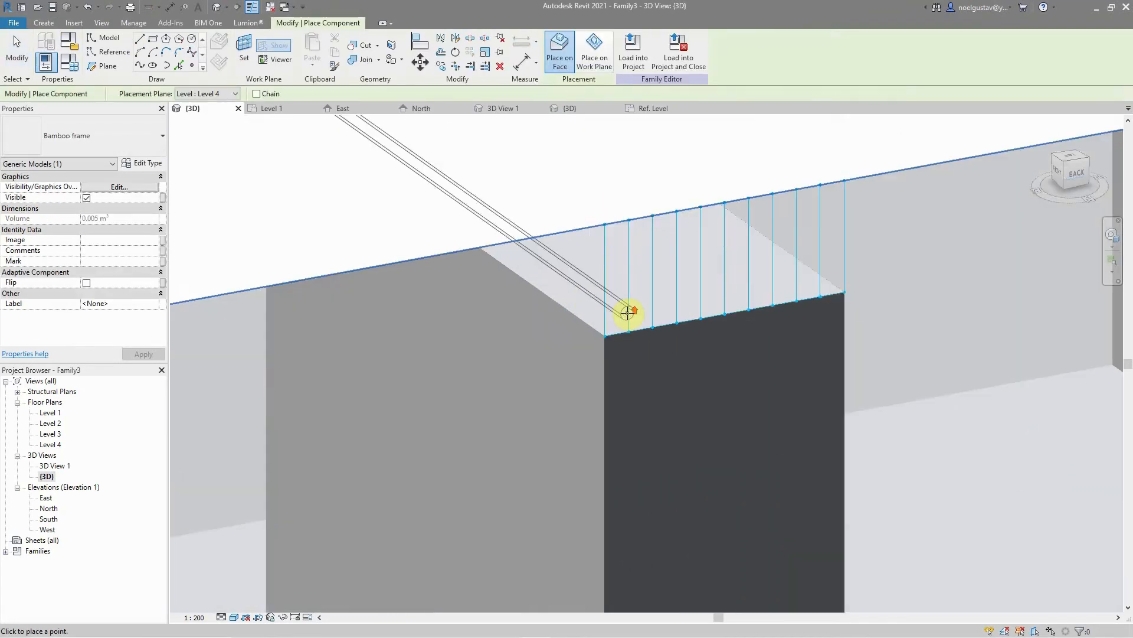
pyautogui.click(597, 196)
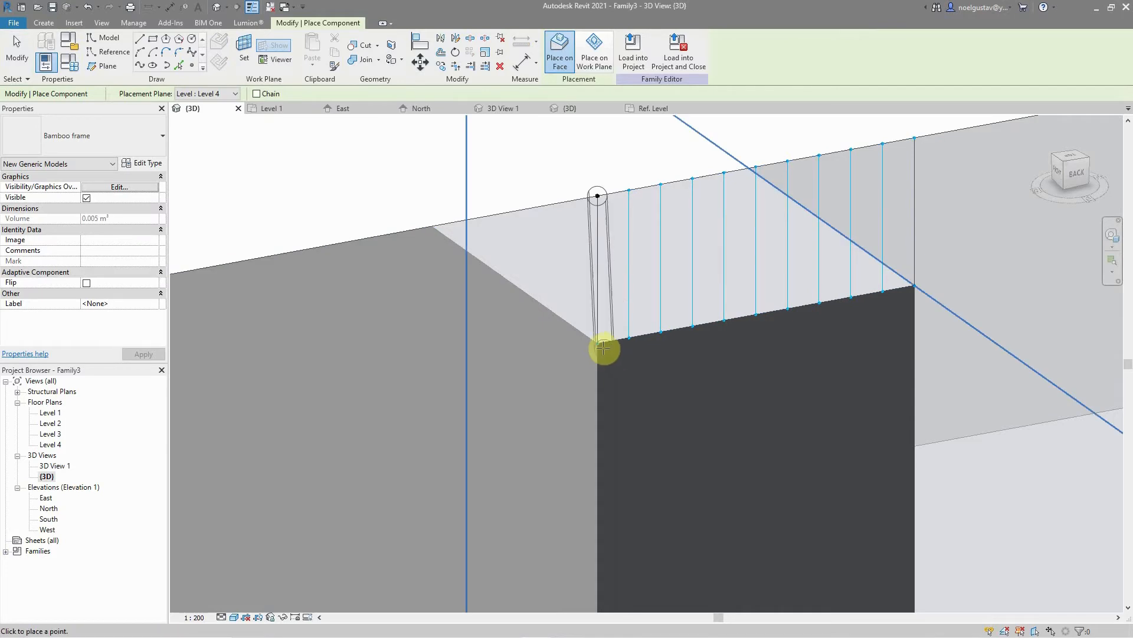
pyautogui.click(597, 343)
pyautogui.click(310, 171)
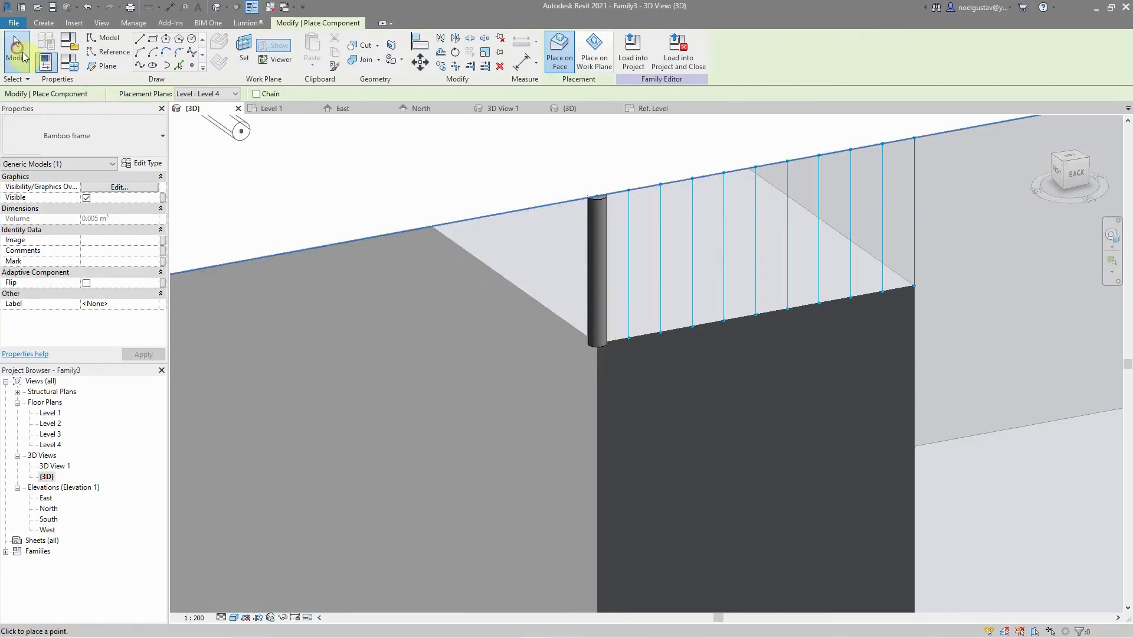
pyautogui.click(22, 55)
# Step: Repeat the Bamboo frame component across all grid nodes of the divided surface above the door
pyautogui.click(680, 399)
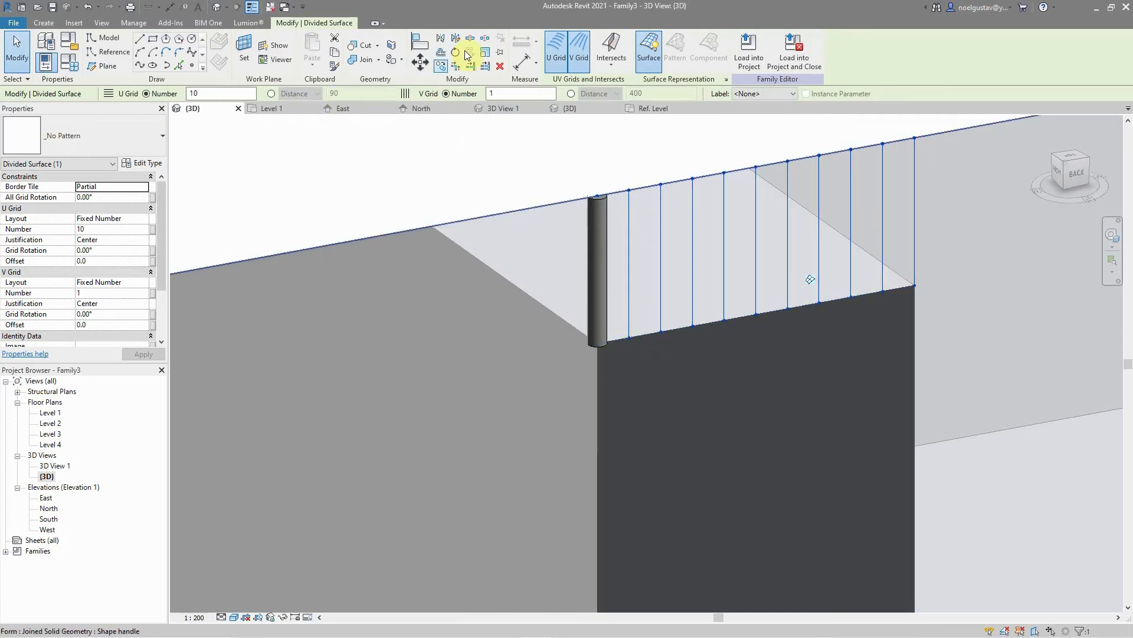
pyautogui.press('Escape')
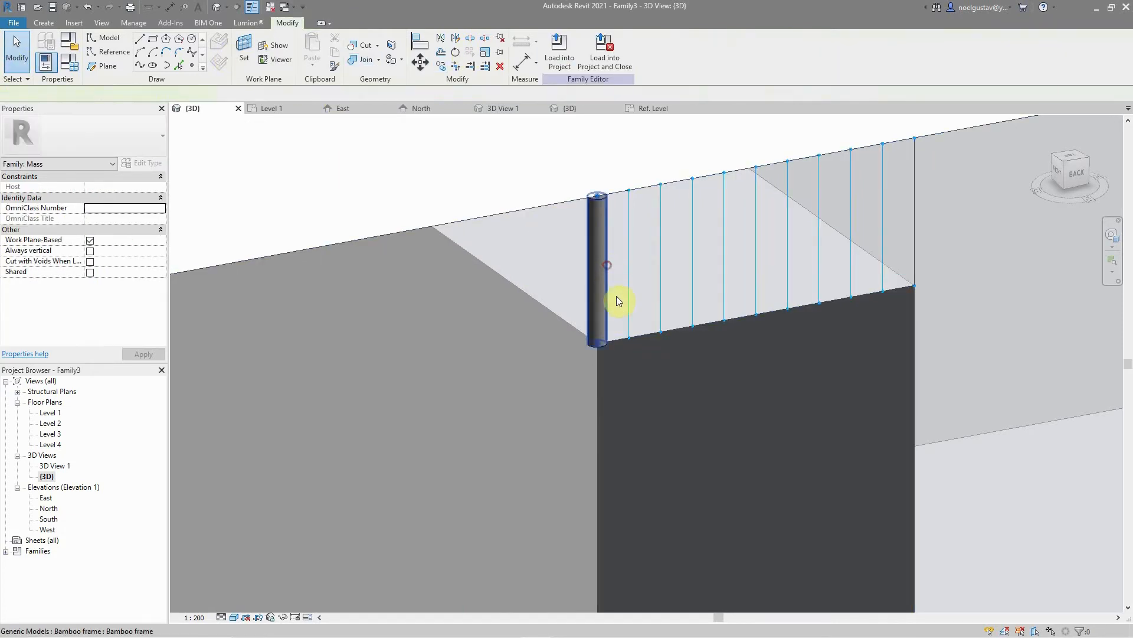
pyautogui.click(602, 289)
pyautogui.click(468, 52)
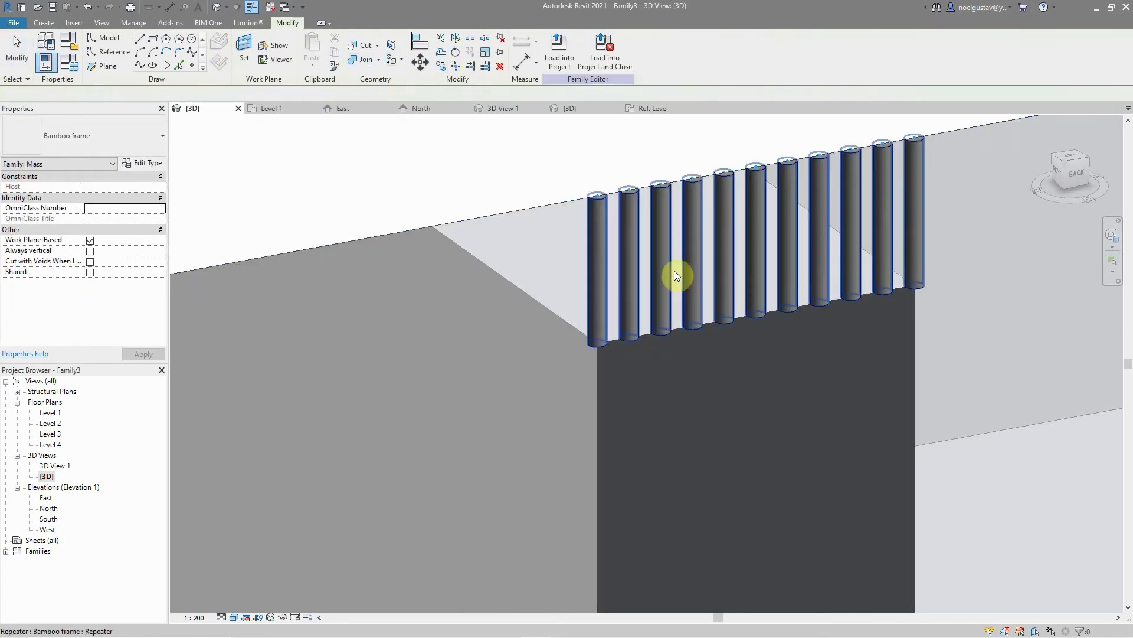
pyautogui.scroll(-5, 597, 220)
pyautogui.scroll(-2, 620, 245)
pyautogui.scroll(10, 624, 236)
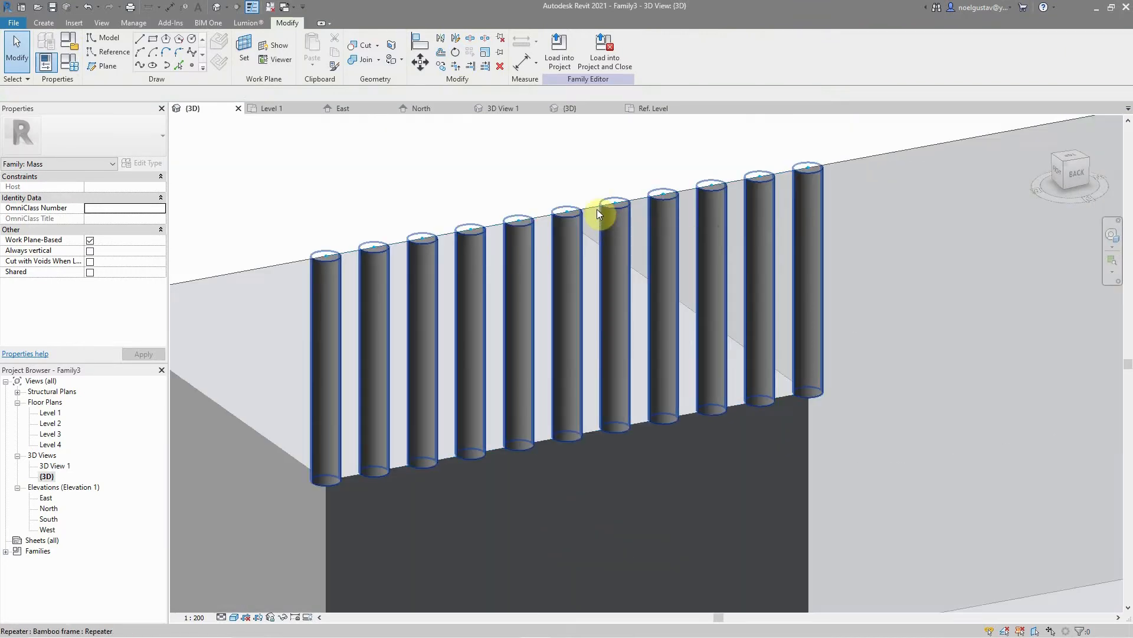
pyautogui.click(678, 248)
pyautogui.scroll(-8, 670, 227)
pyautogui.scroll(-3, 670, 228)
pyautogui.press('Escape')
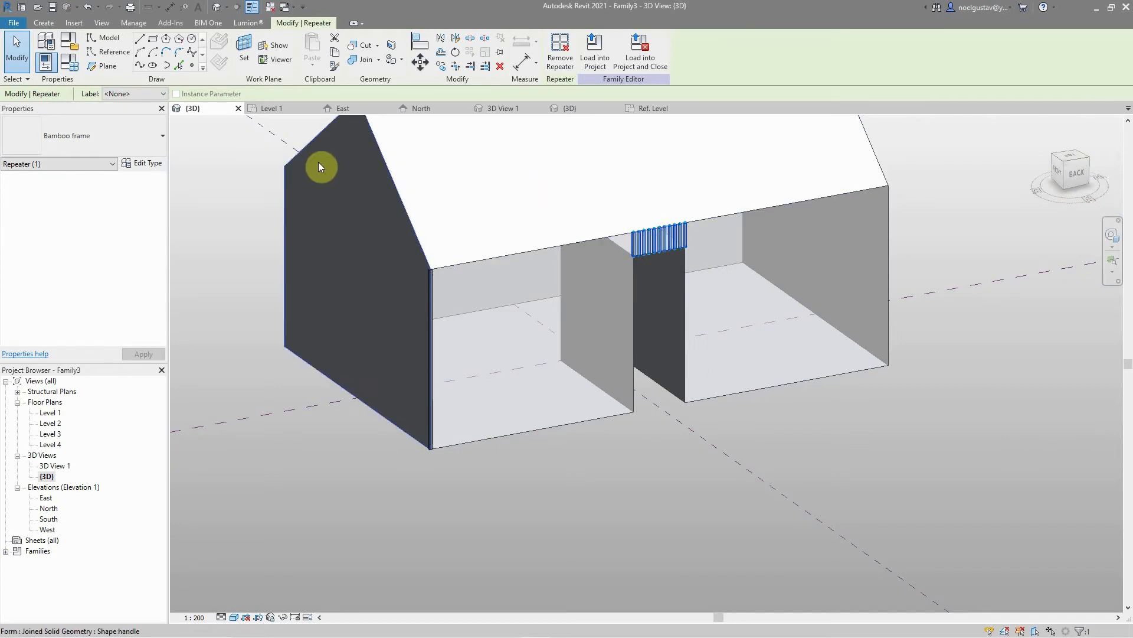
# Step: Set the U grid number of the divided surface above the door opening to 15
pyautogui.scroll(10, 685, 240)
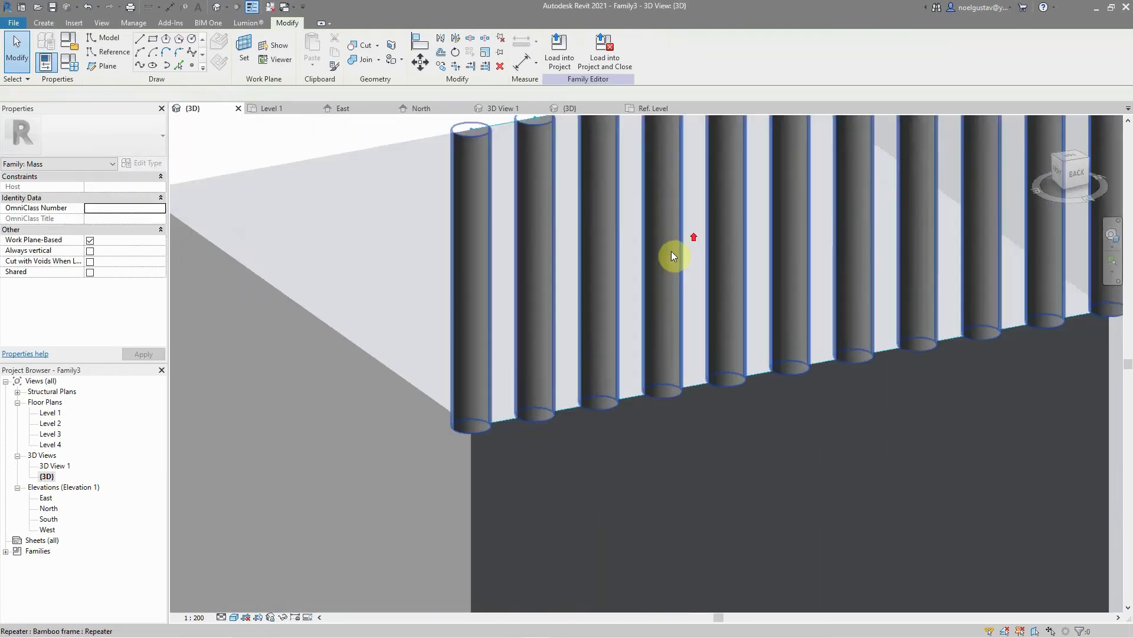
pyautogui.click(628, 281)
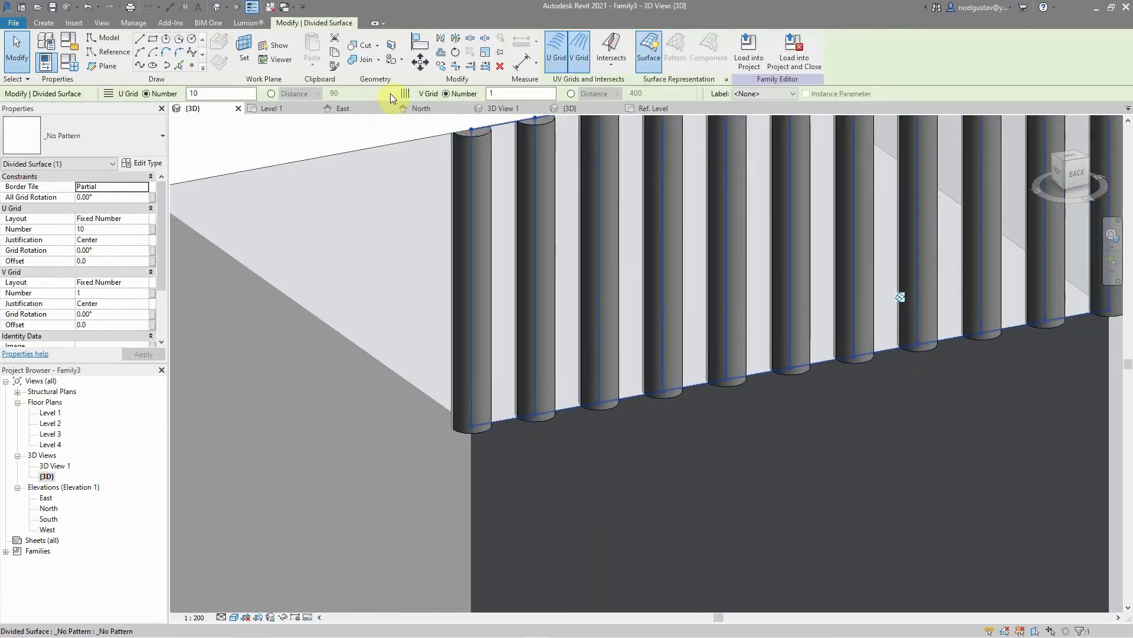
pyautogui.click(195, 94)
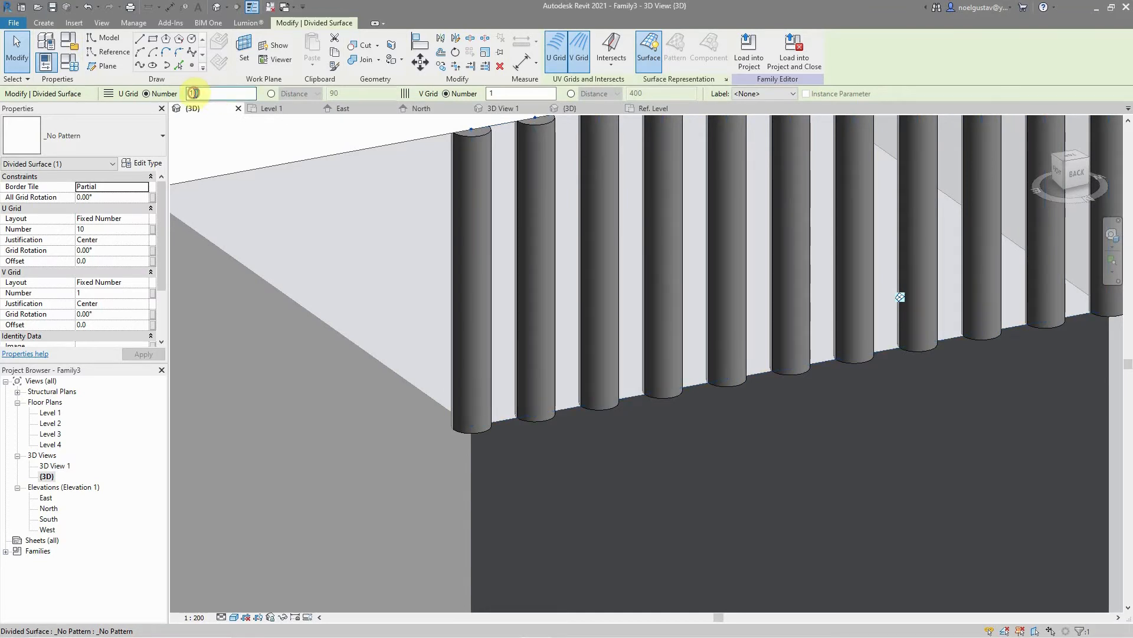
pyautogui.write('5')
pyautogui.press('Return')
pyautogui.scroll(-10, 694, 278)
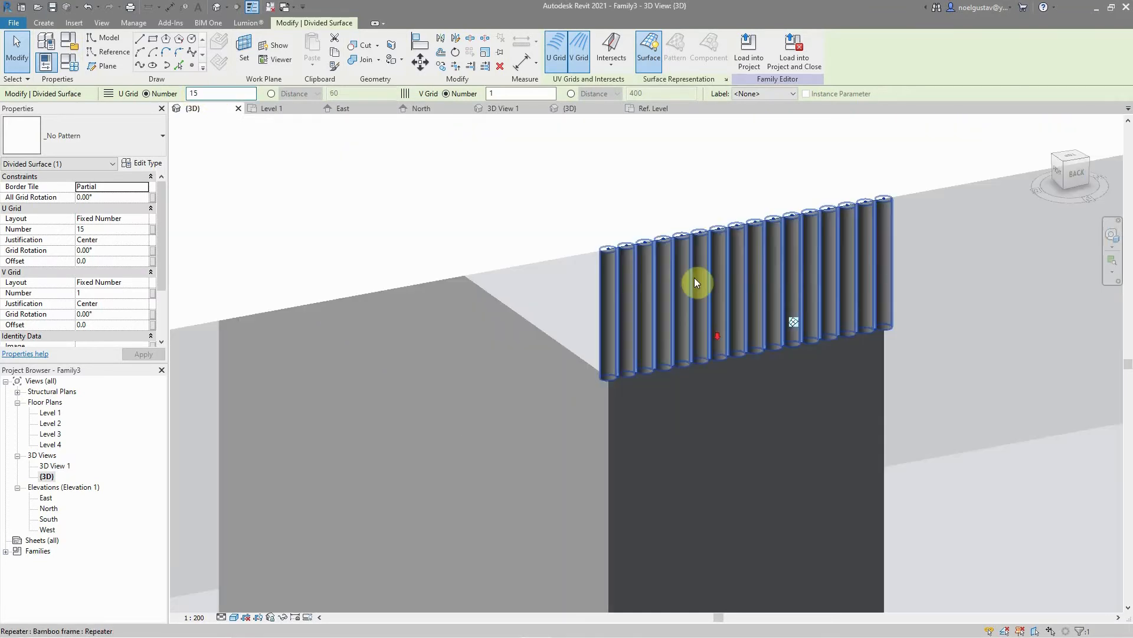
pyautogui.click(924, 511)
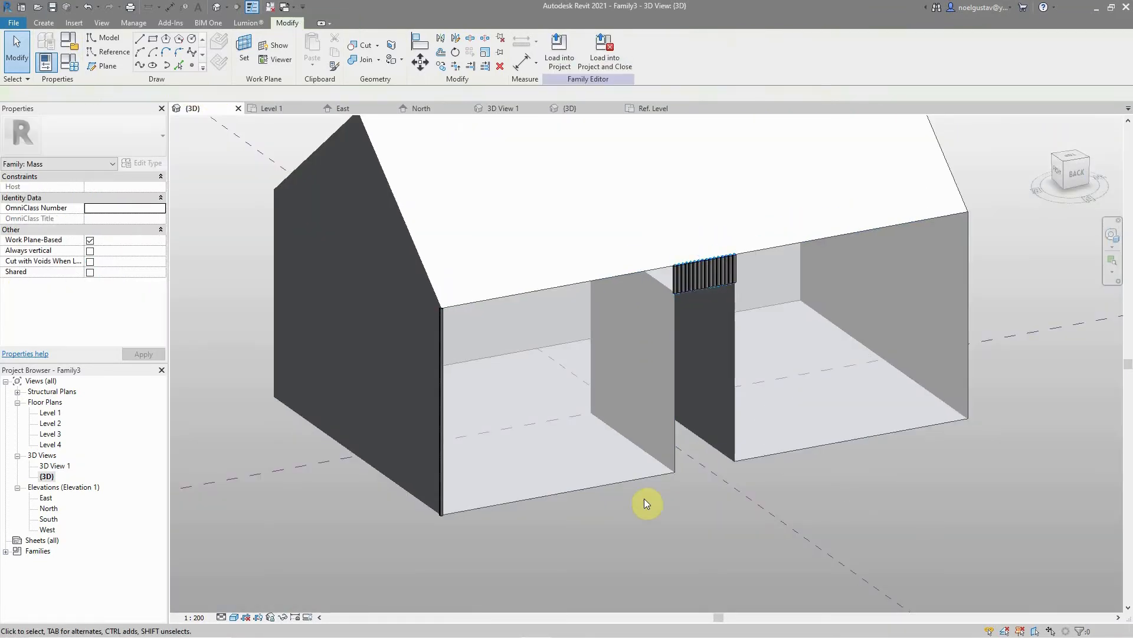
# Step: Turn on UV grids and intersect lines in the surface representation of the front wall's divided surface
pyautogui.click(561, 483)
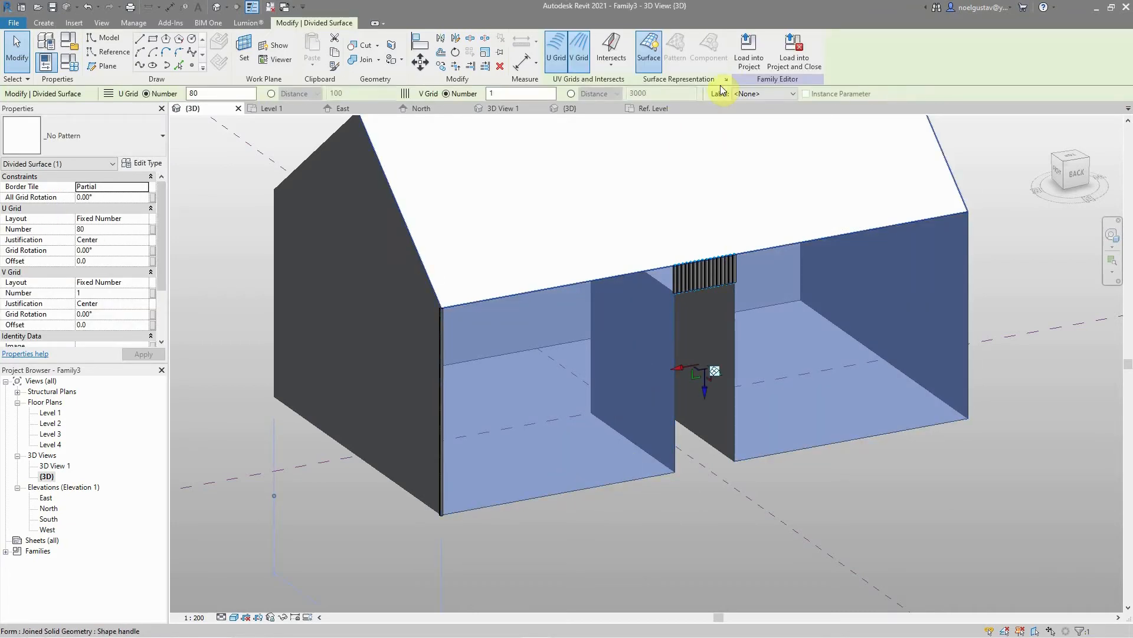
pyautogui.click(725, 81)
pyautogui.click(693, 274)
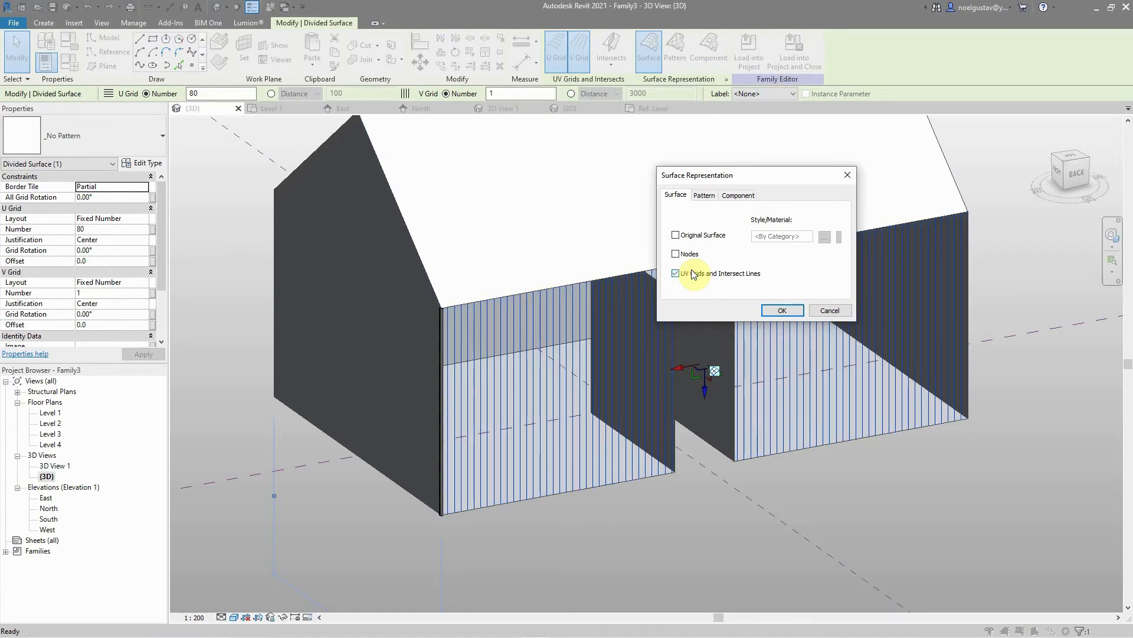
pyautogui.click(783, 310)
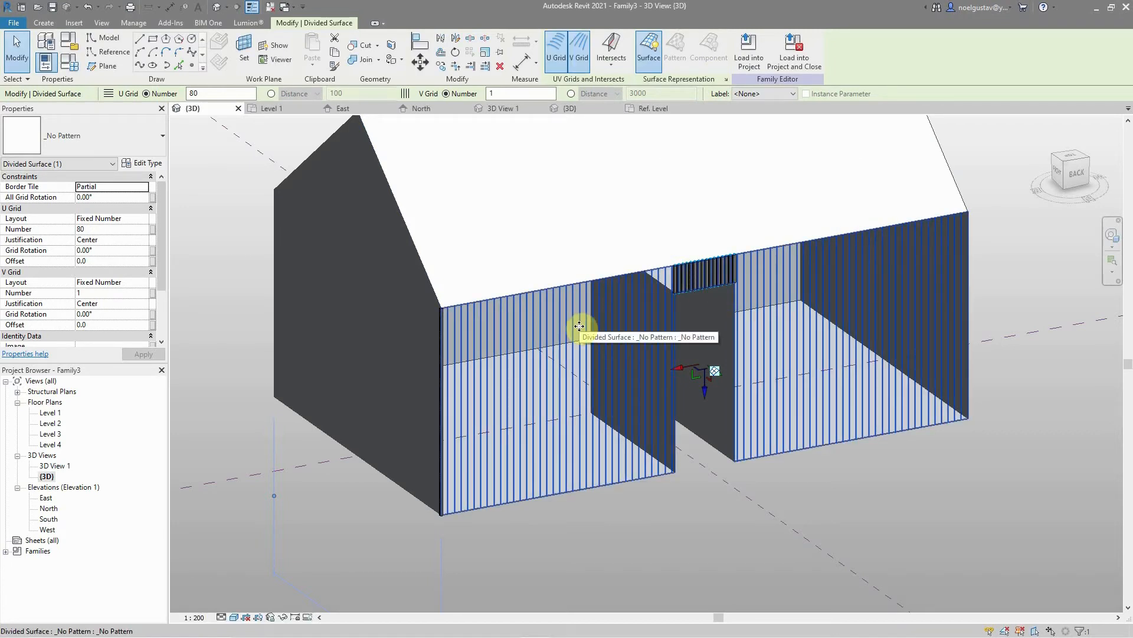
# Step: Repeat the Bamboo frame component at the front wall's left corner across the wall's whole divided surface
pyautogui.scroll(6, 446, 525)
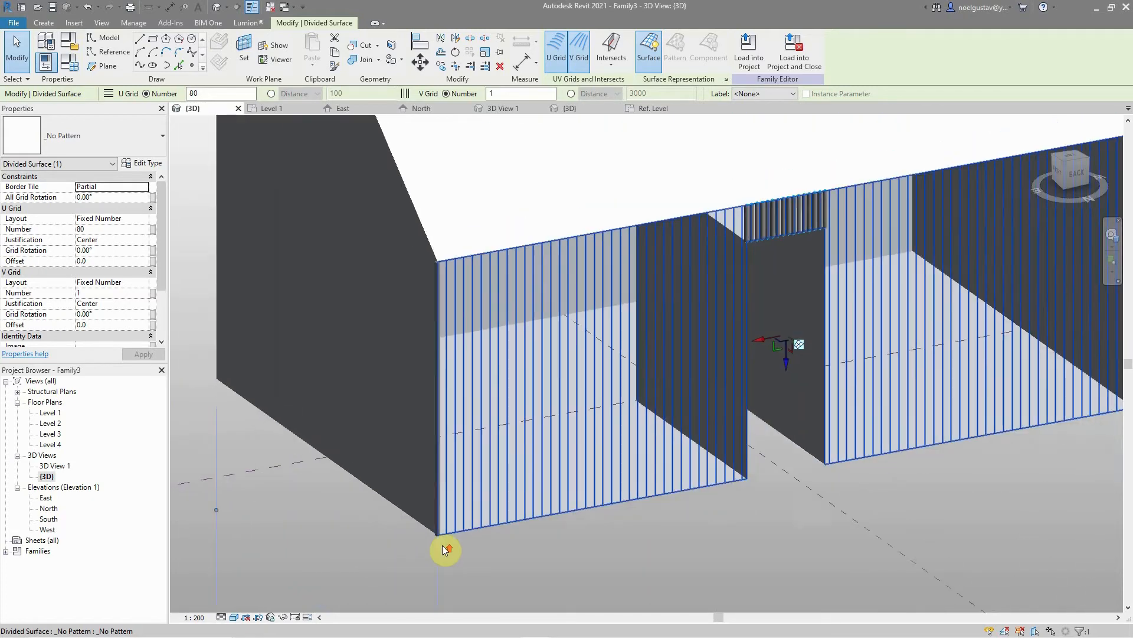
pyautogui.click(427, 467)
pyautogui.scroll(-4, 441, 515)
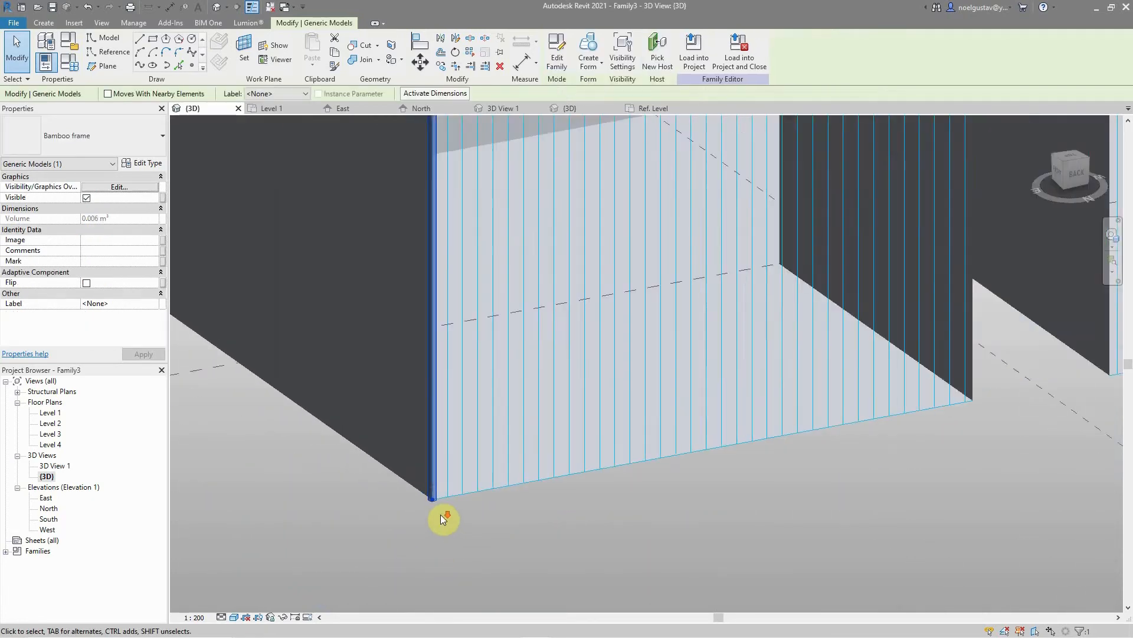
pyautogui.scroll(-1, 441, 515)
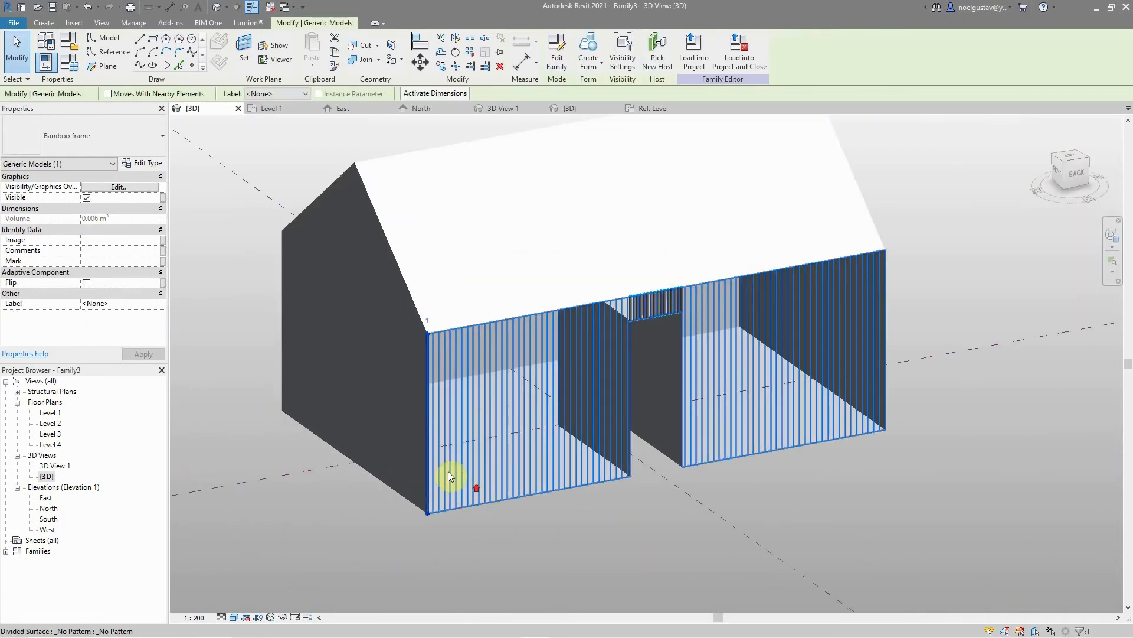
pyautogui.click(469, 56)
# Step: Set the U grid number of the front wall's divided surface to 120
pyautogui.scroll(5, 586, 487)
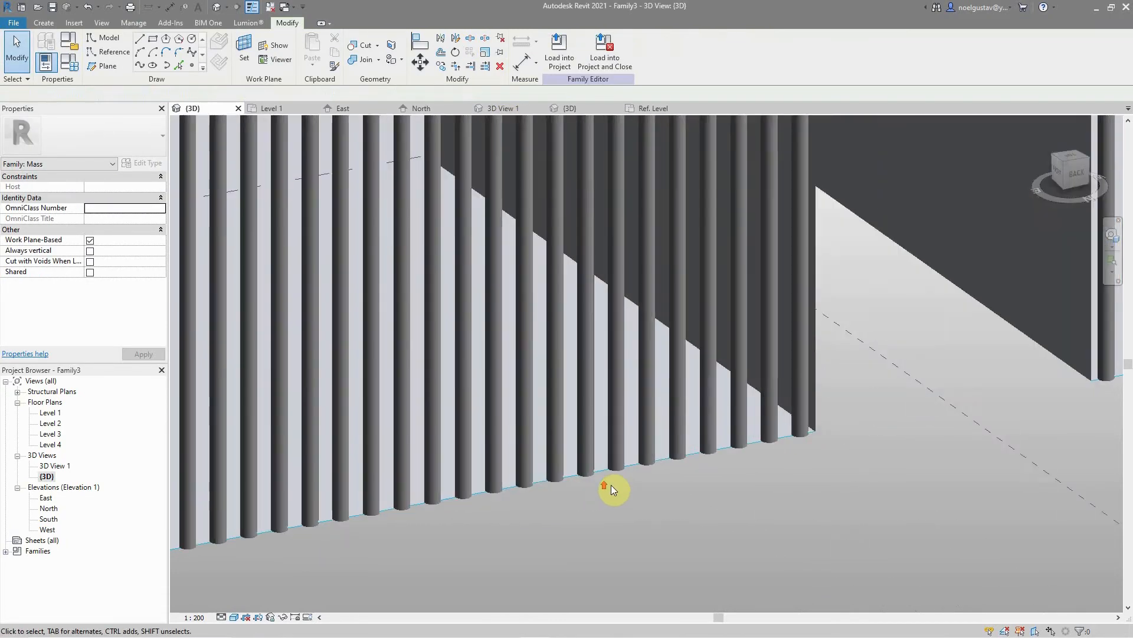
pyautogui.scroll(2, 614, 484)
pyautogui.click(639, 415)
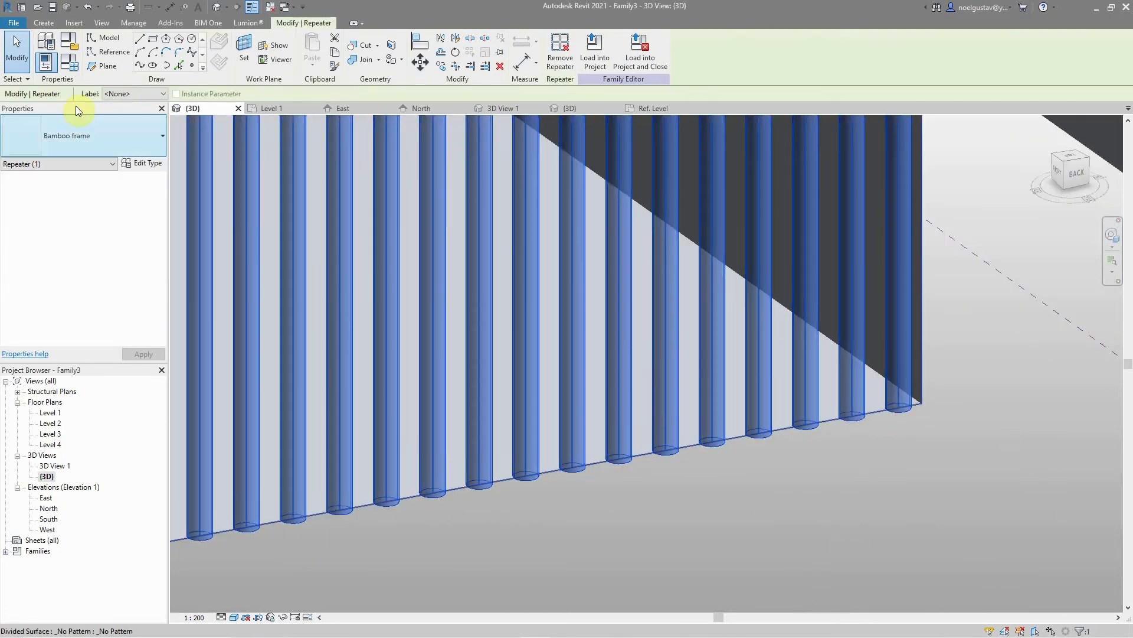
pyautogui.click(676, 546)
pyautogui.click(639, 420)
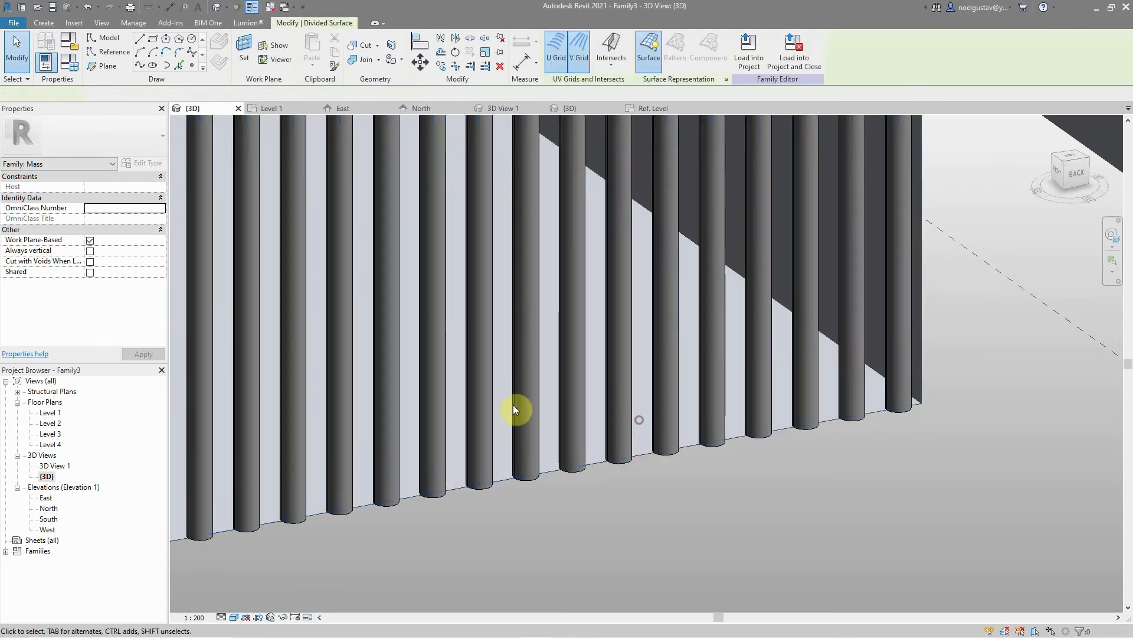
pyautogui.moveTo(220, 93); pyautogui.dragTo(214, 93)
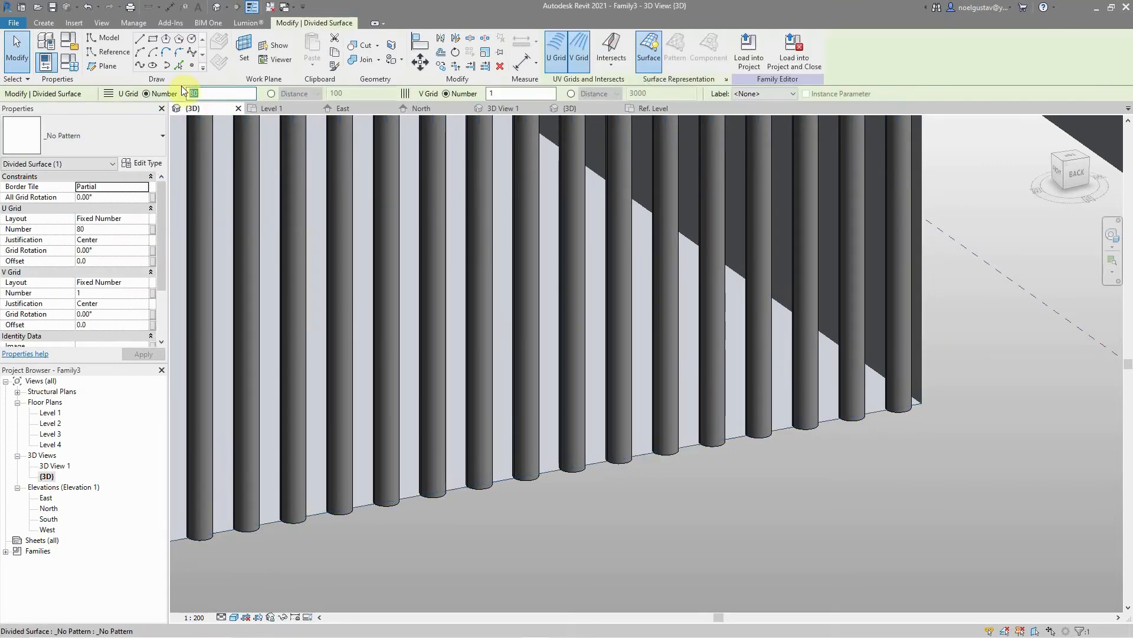
pyautogui.press('Return')
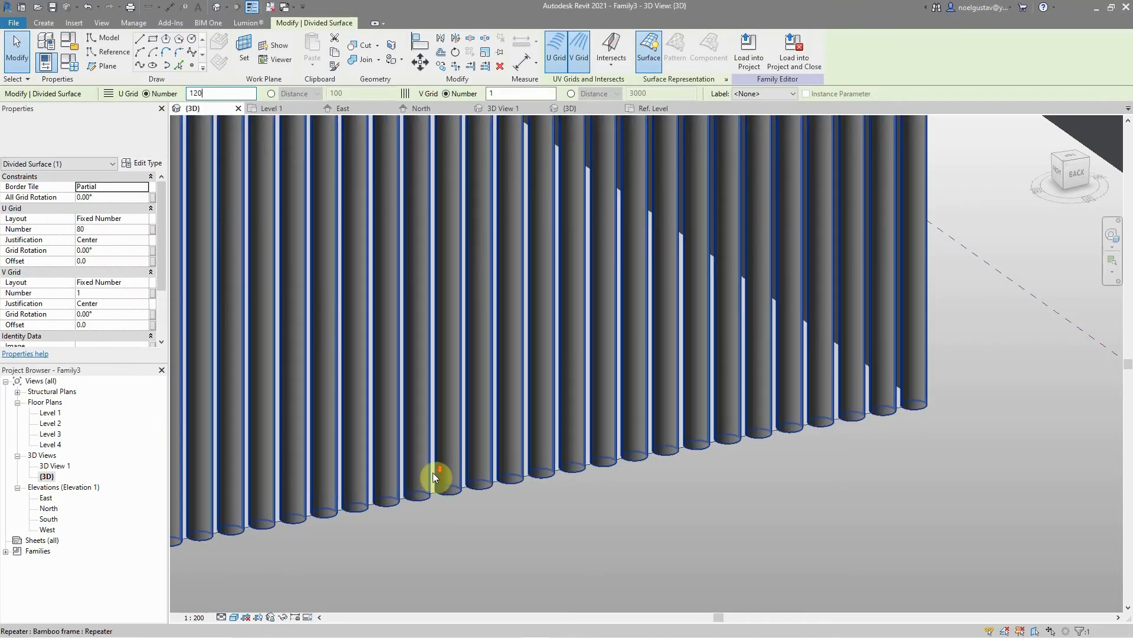
# Step: Examine how the bamboo strip above the door meets the wall's bamboo on both sides of the opening
pyautogui.scroll(-7, 478, 431)
pyautogui.scroll(3, 602, 239)
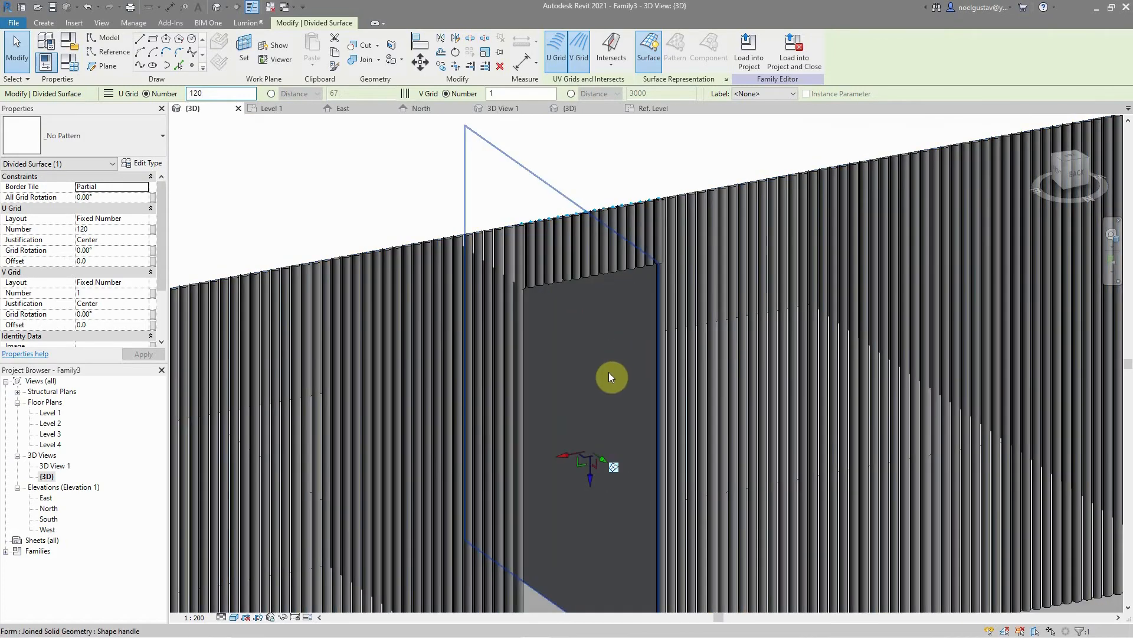
pyautogui.scroll(4, 588, 295)
pyautogui.keyDown('shift'); pyautogui.moveTo(561, 265); pyautogui.dragTo(797, 237, button='middle'); pyautogui.keyUp('shift')
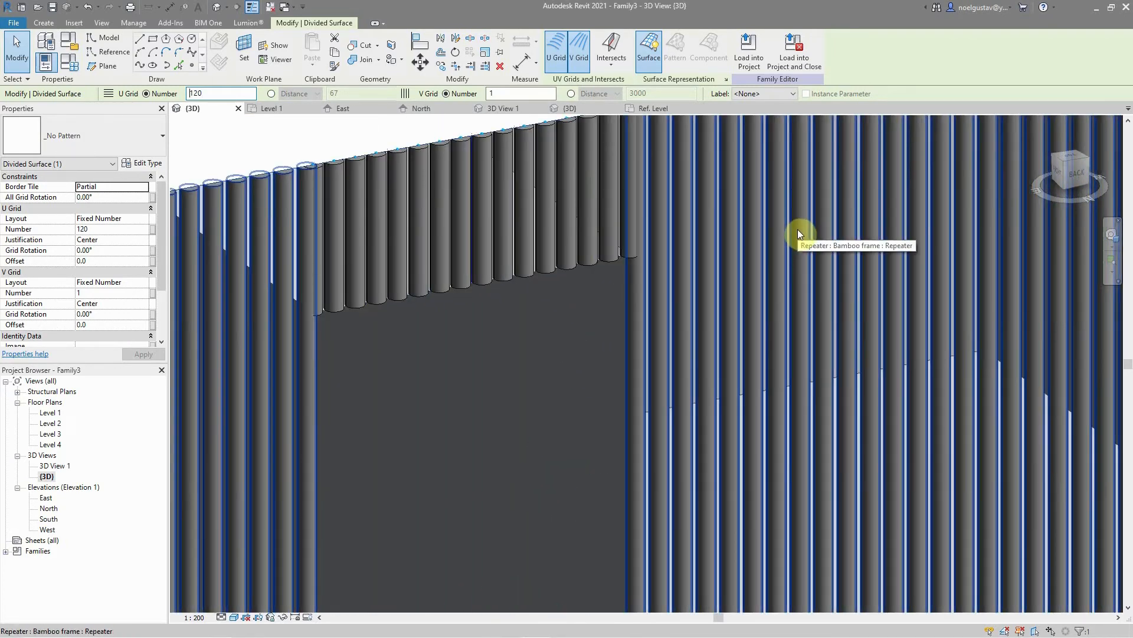
pyautogui.scroll(-8, 798, 230)
pyautogui.click(955, 503)
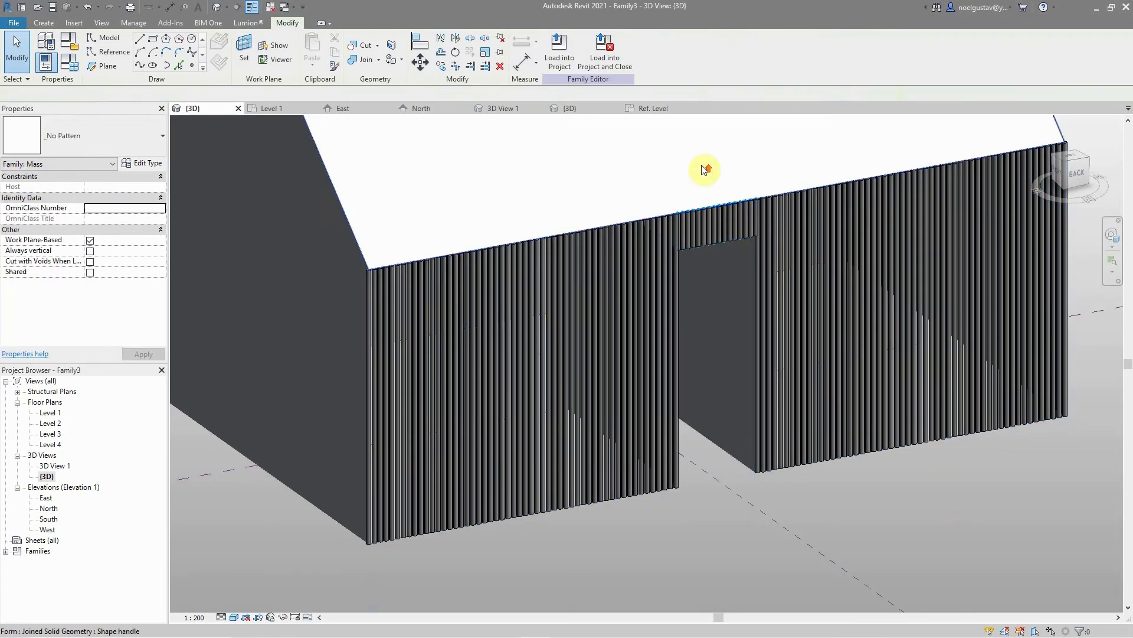
pyautogui.scroll(7, 859, 231)
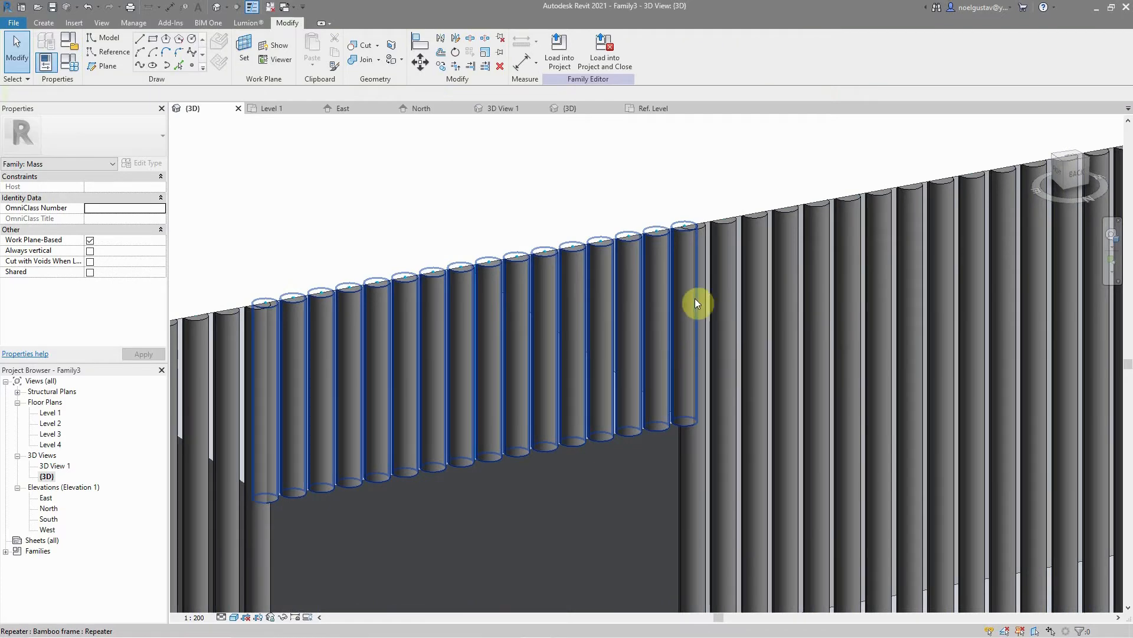
pyautogui.scroll(-4, 637, 339)
pyautogui.scroll(6, 510, 388)
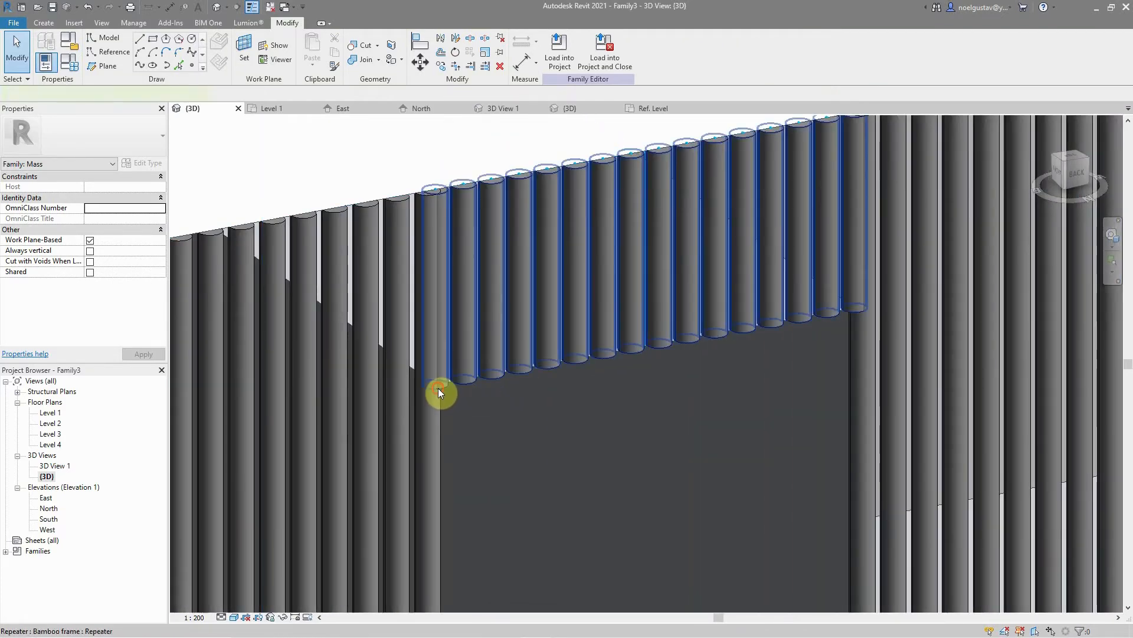
# Step: Remove the repeater from the bamboo strip above the door so its members become individual components
pyautogui.click(438, 388)
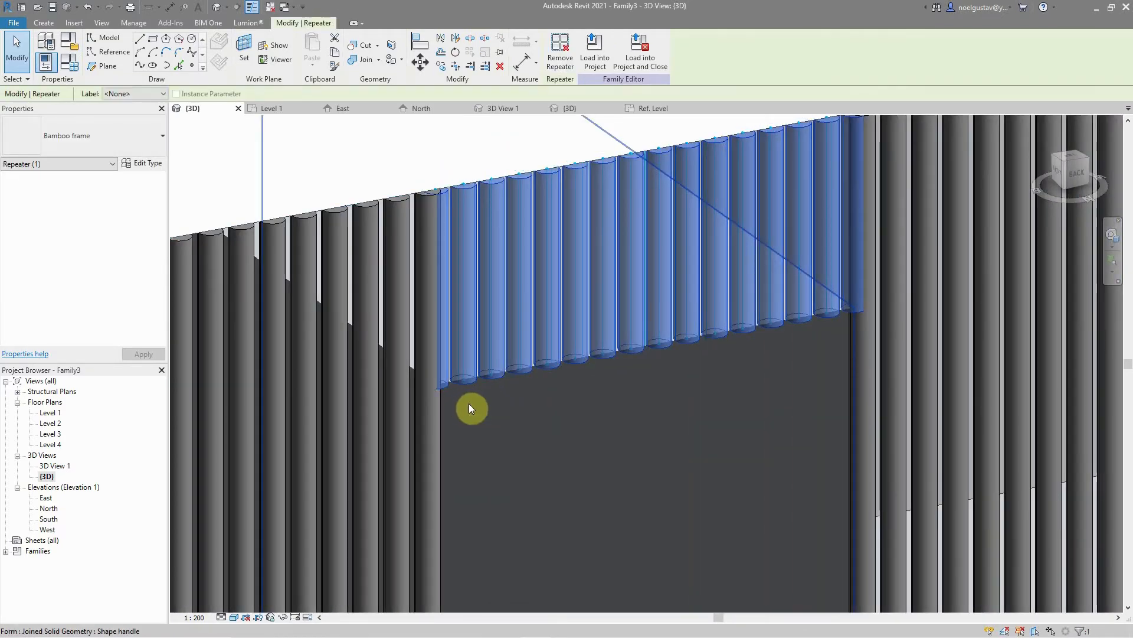
pyautogui.scroll(-4, 471, 258)
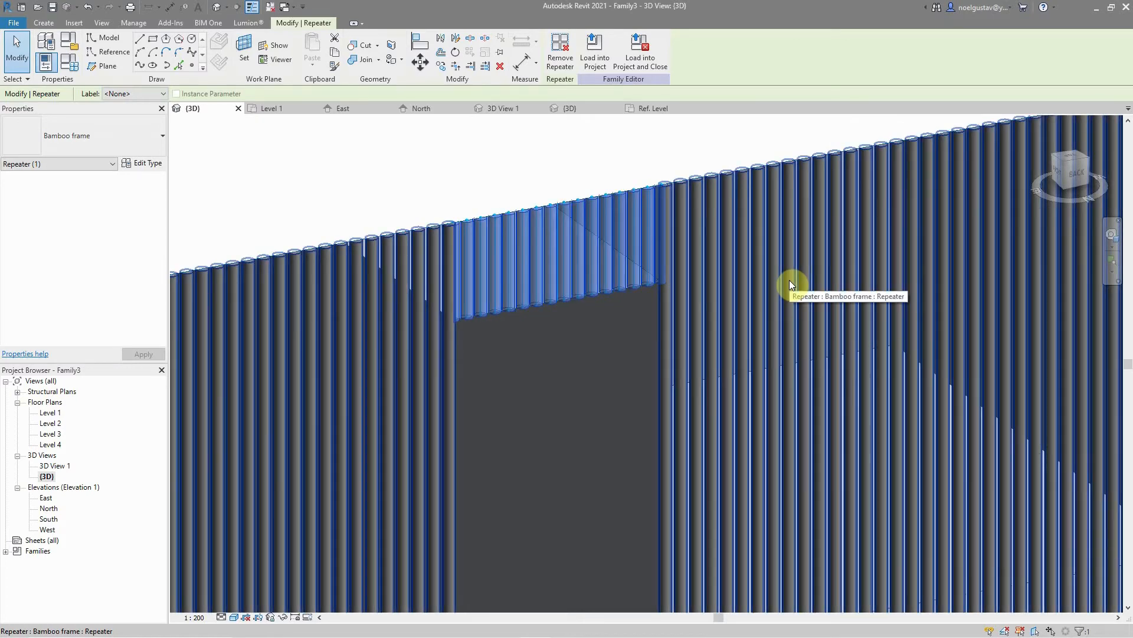
pyautogui.scroll(3, 557, 223)
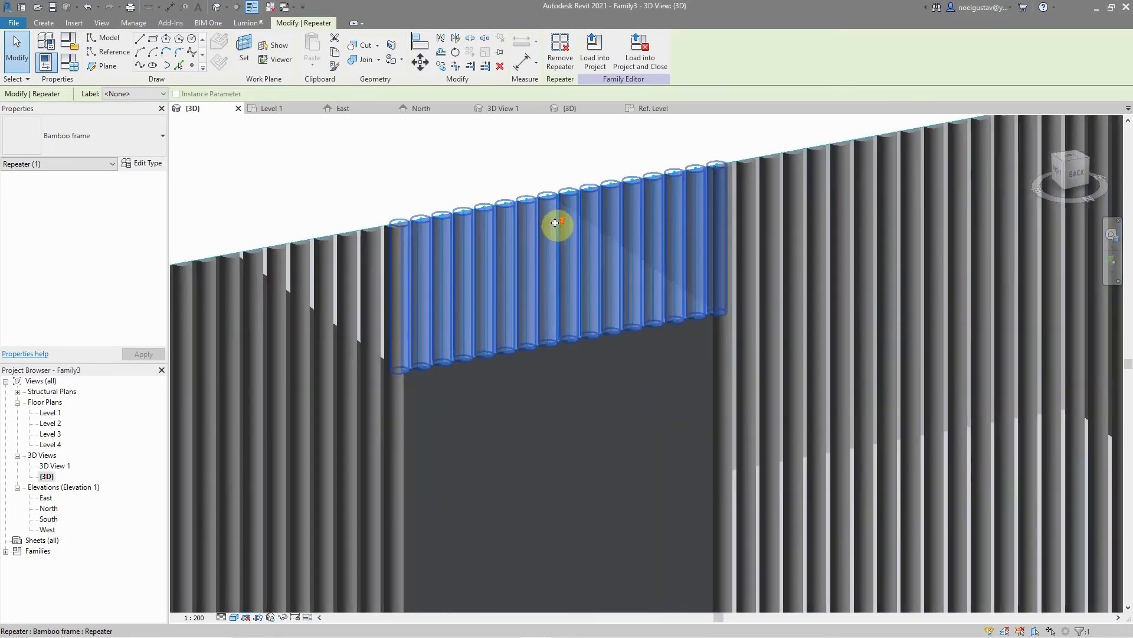
pyautogui.click(561, 61)
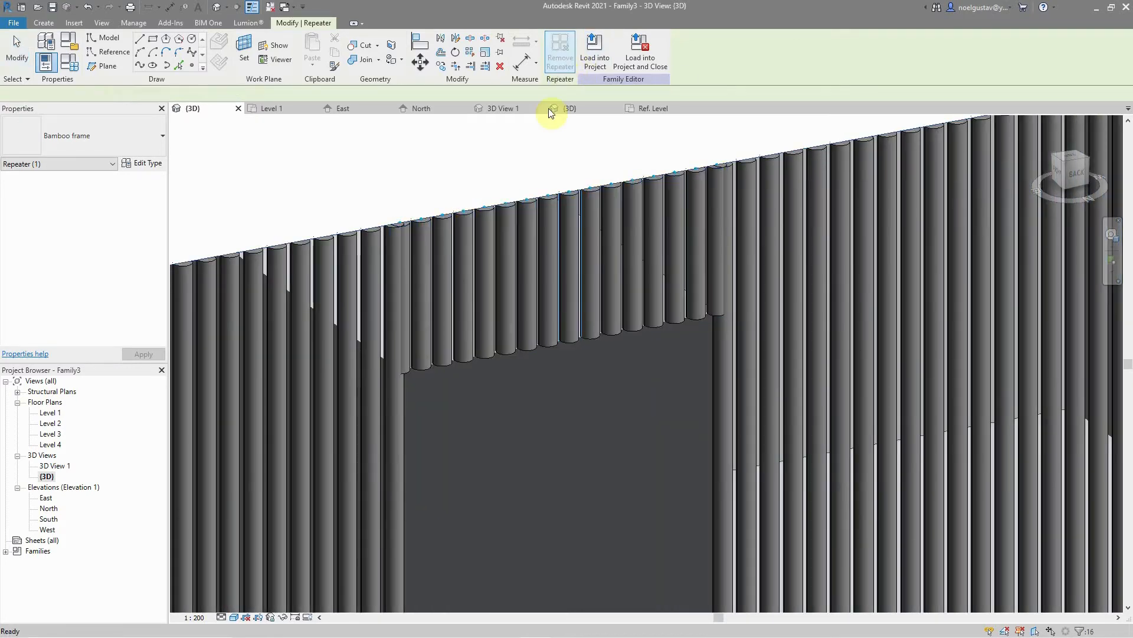
pyautogui.click(16, 59)
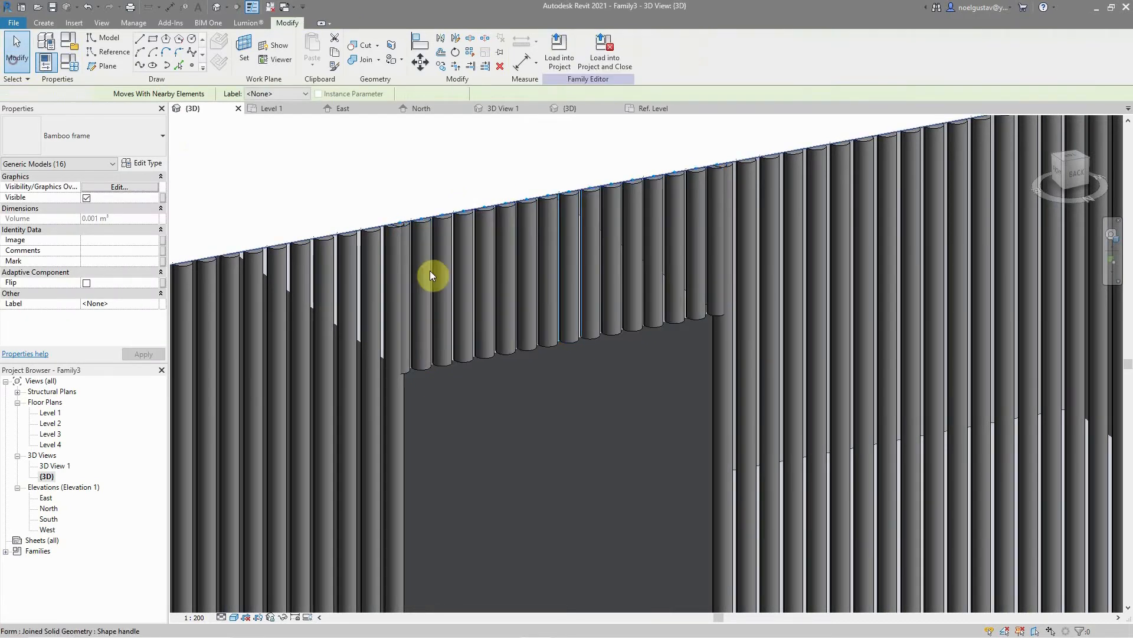
# Step: Delete the first and last Bamboo frame components of the strip above the door, where they overlap the wall's bamboo
pyautogui.click(440, 350)
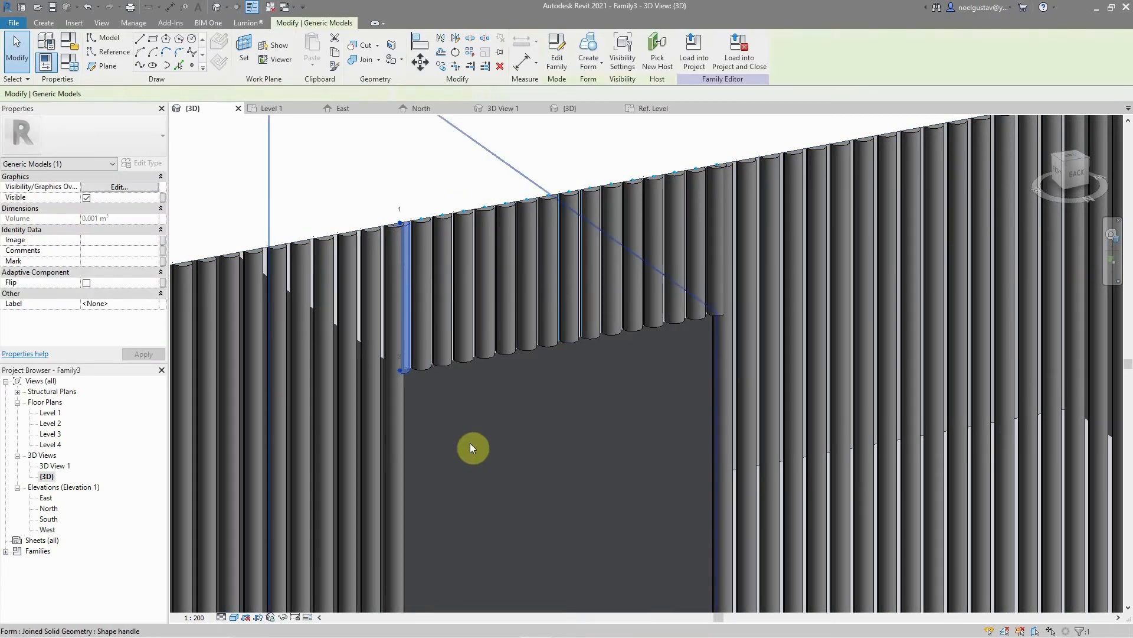
pyautogui.click(500, 67)
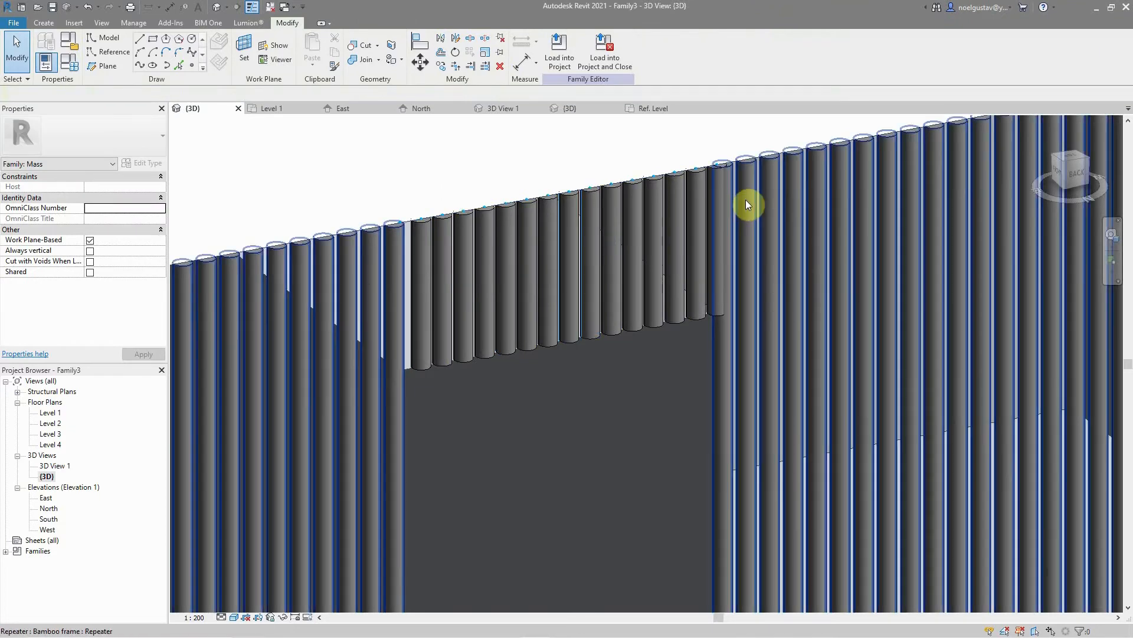
pyautogui.click(717, 200)
pyautogui.click(503, 66)
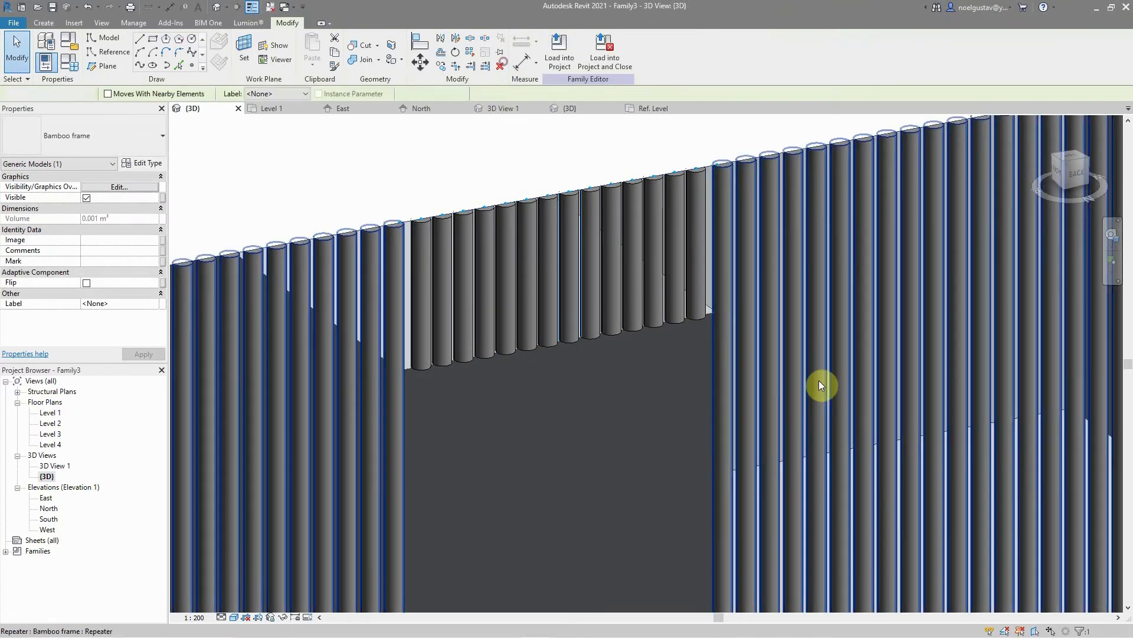
# Step: Inspect both ends of the bamboo strip above the door from an orbited 3D view and in the North elevation
pyautogui.scroll(-5, 665, 199)
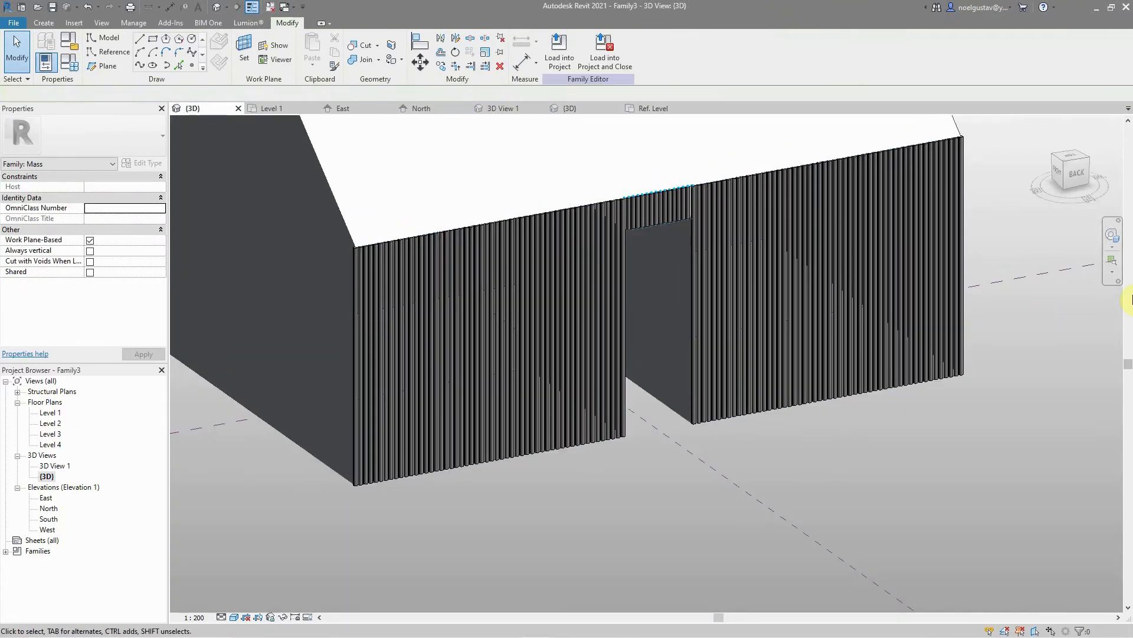
pyautogui.click(1113, 242)
pyautogui.moveTo(759, 369); pyautogui.dragTo(678, 339)
pyautogui.scroll(5, 731, 371)
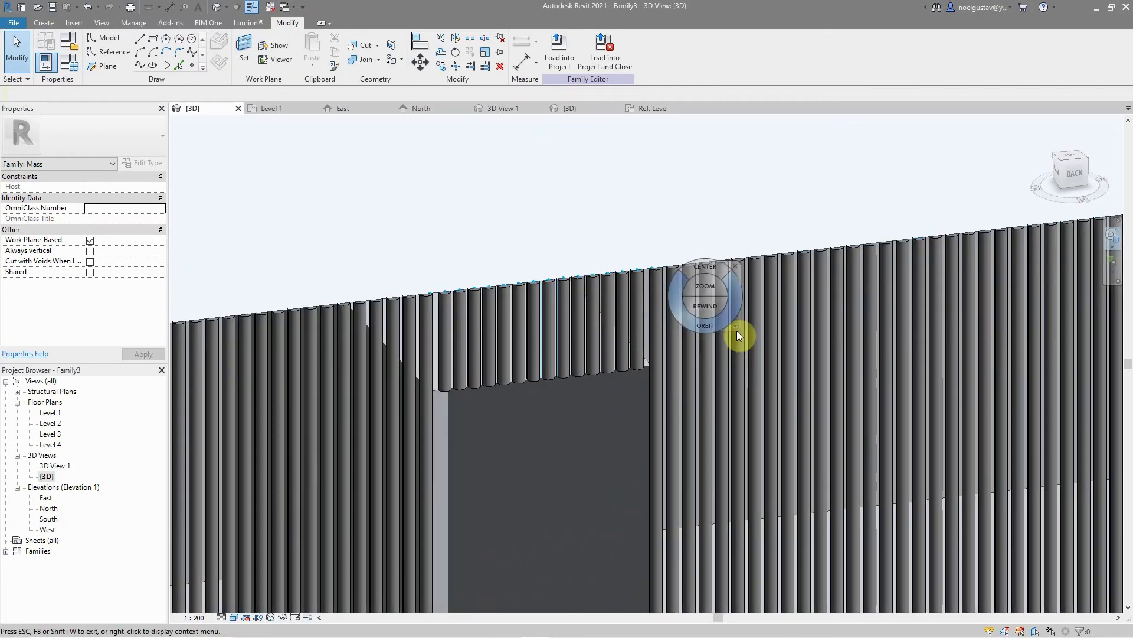
pyautogui.click(741, 265)
pyautogui.scroll(4, 650, 283)
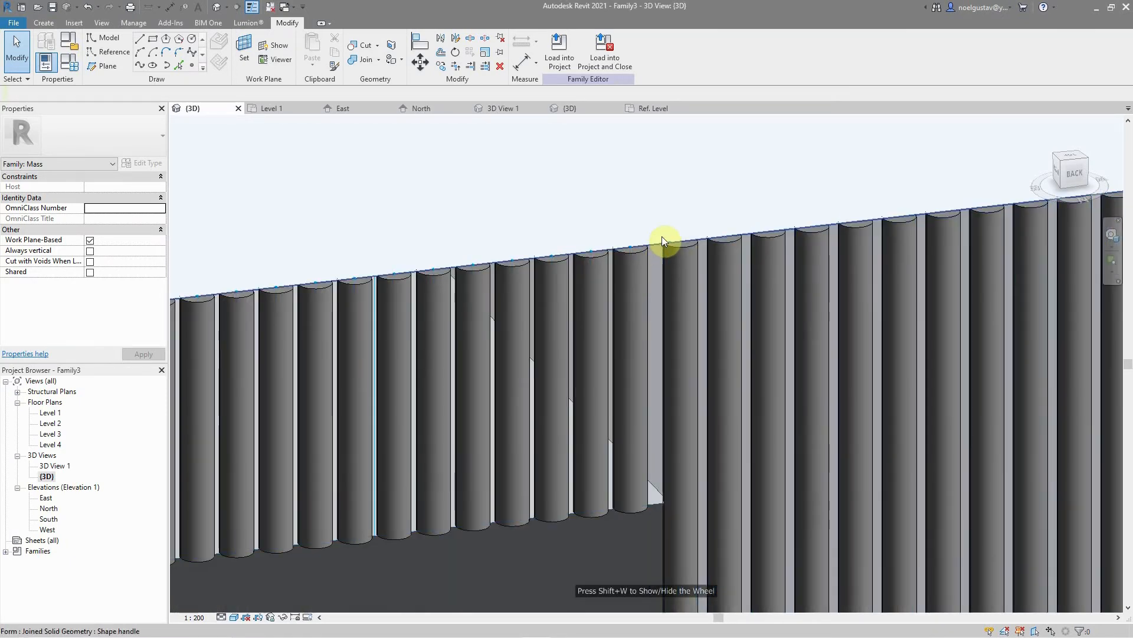
pyautogui.scroll(-3, 645, 270)
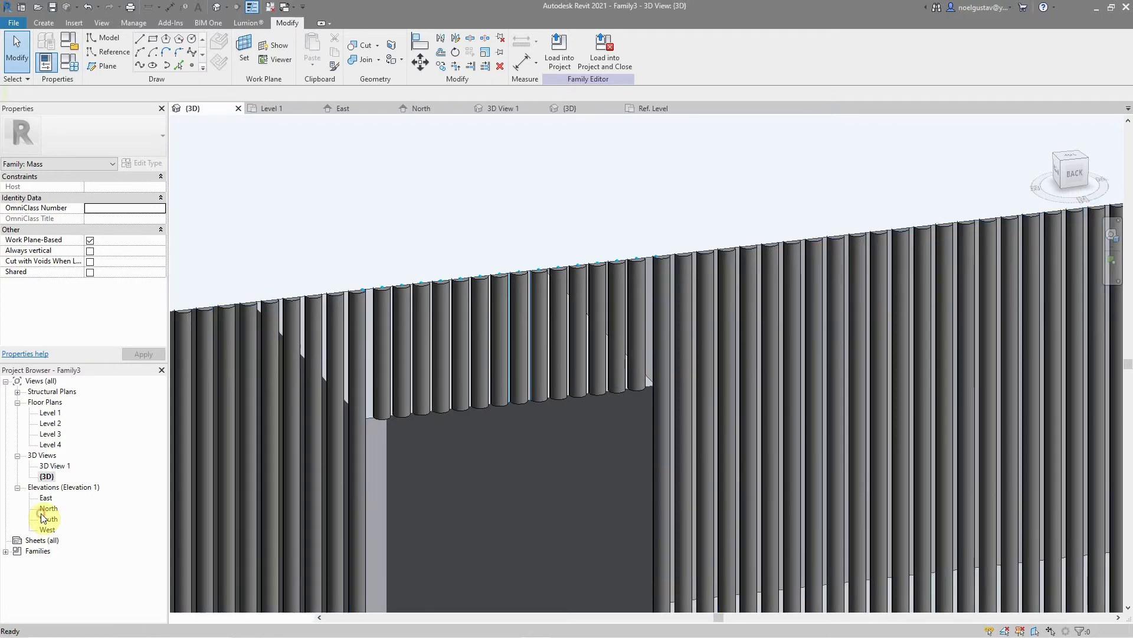
pyautogui.doubleClick(47, 508)
pyautogui.scroll(2, 696, 268)
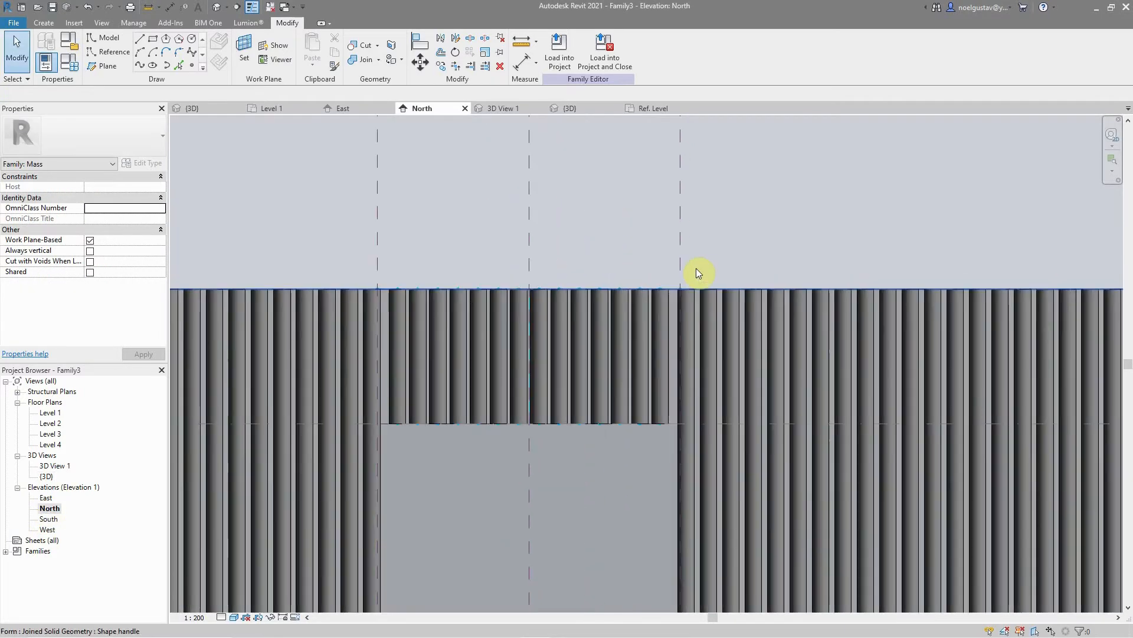
pyautogui.scroll(-3, 695, 268)
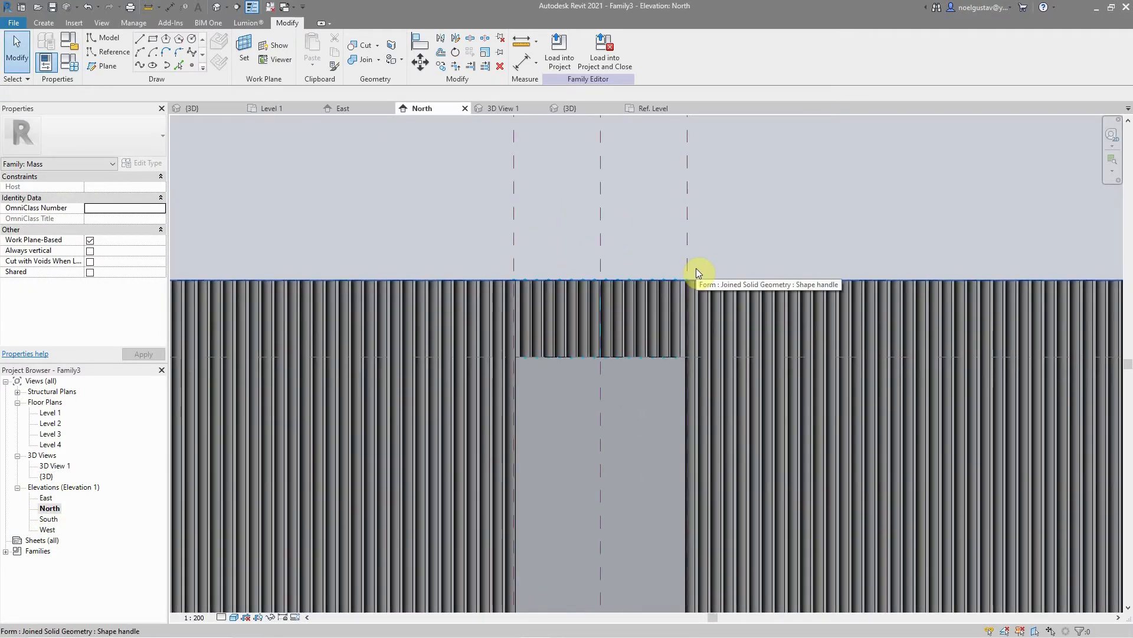
# Step: Copy the reference plane at the opening's left side onto the outer edge of the adjoining wall bamboo
pyautogui.scroll(4, 539, 363)
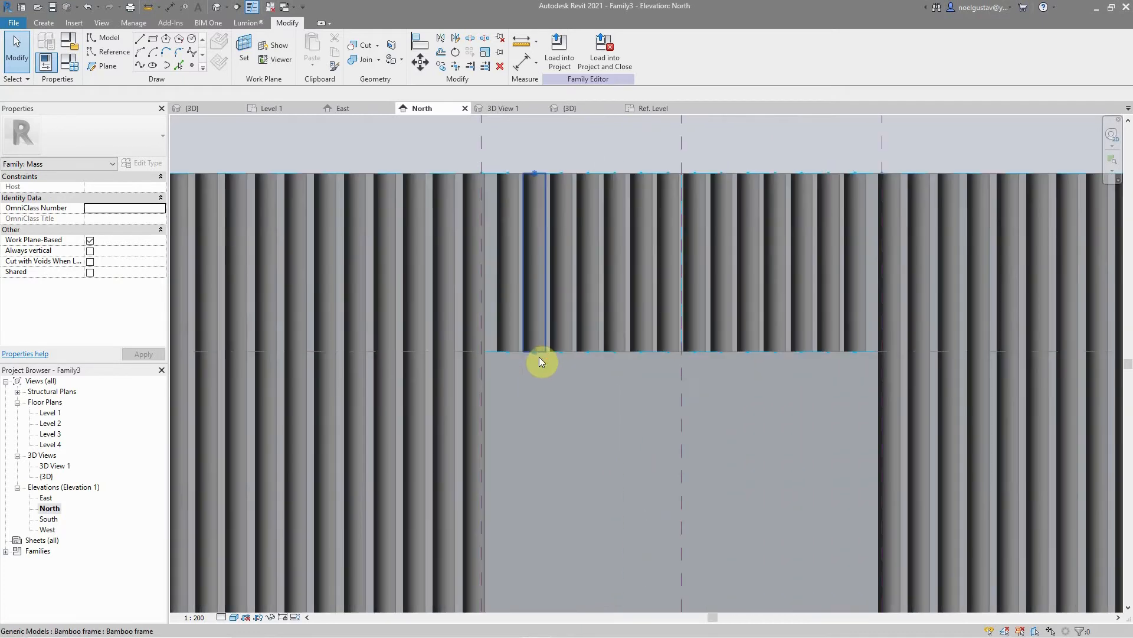
pyautogui.scroll(-1, 495, 194)
pyautogui.scroll(3, 491, 214)
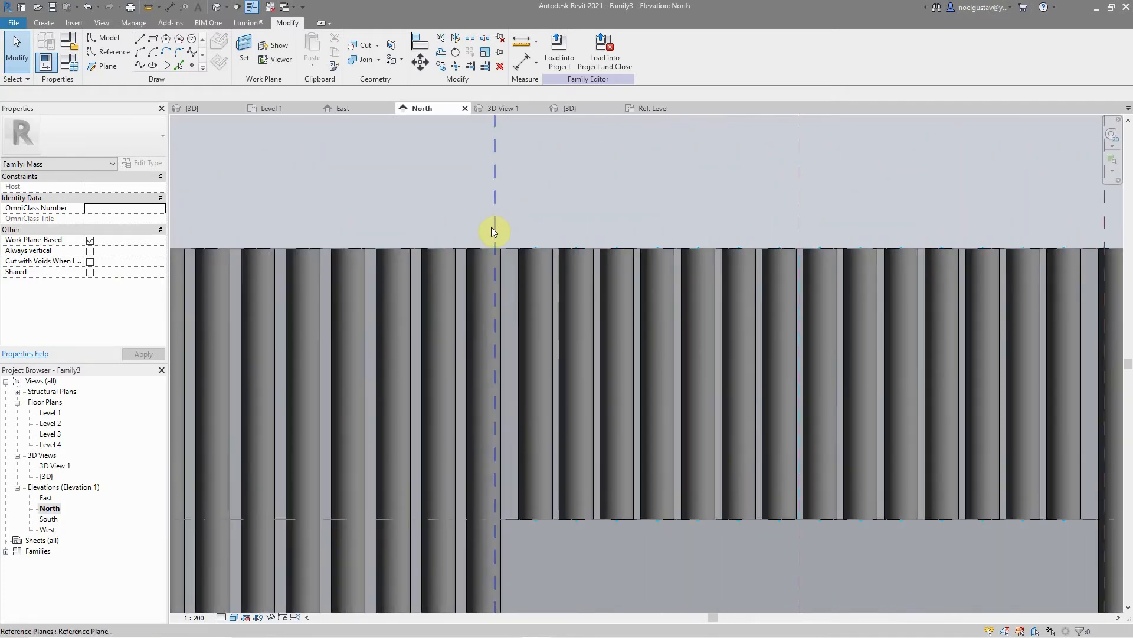
pyautogui.click(499, 250)
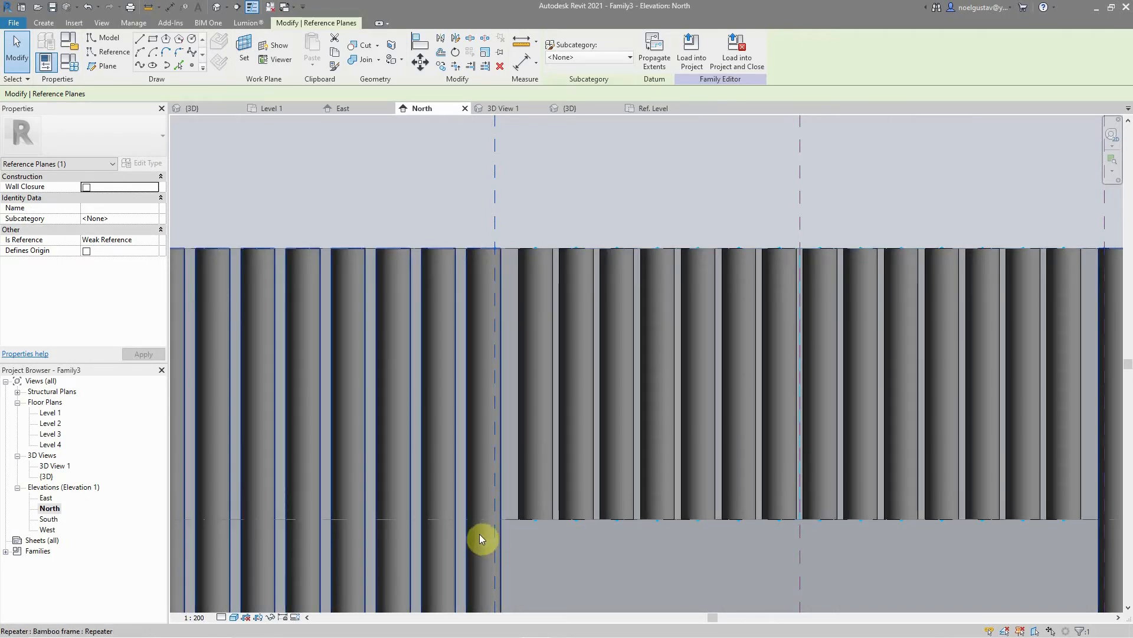
pyautogui.scroll(-6, 513, 193)
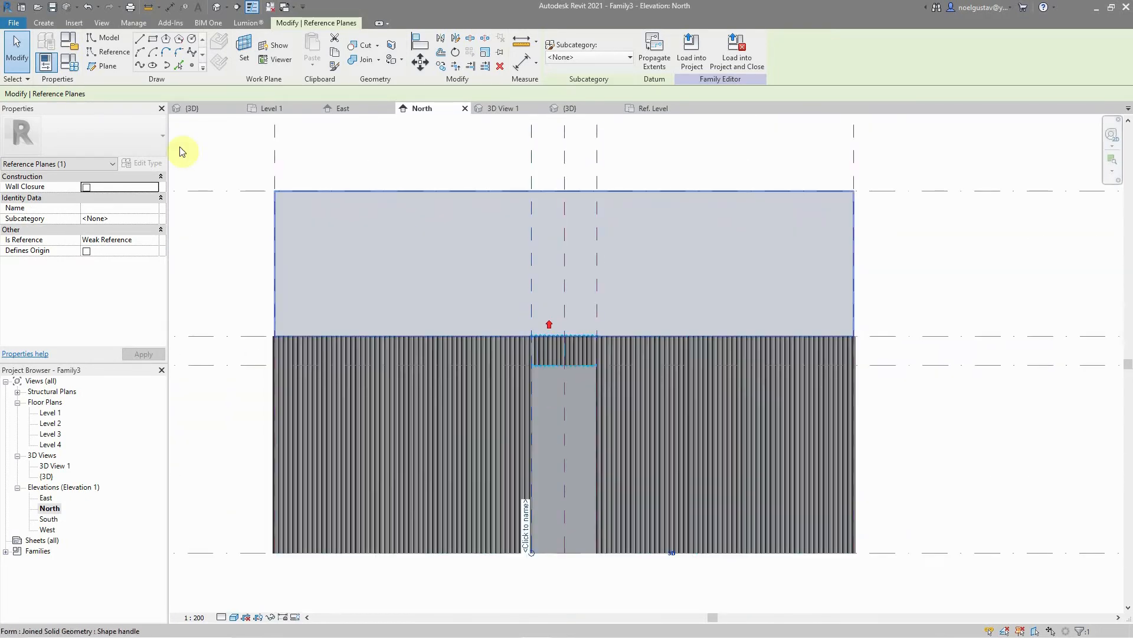
pyautogui.press('Escape')
pyautogui.click(532, 263)
pyautogui.scroll(6, 504, 303)
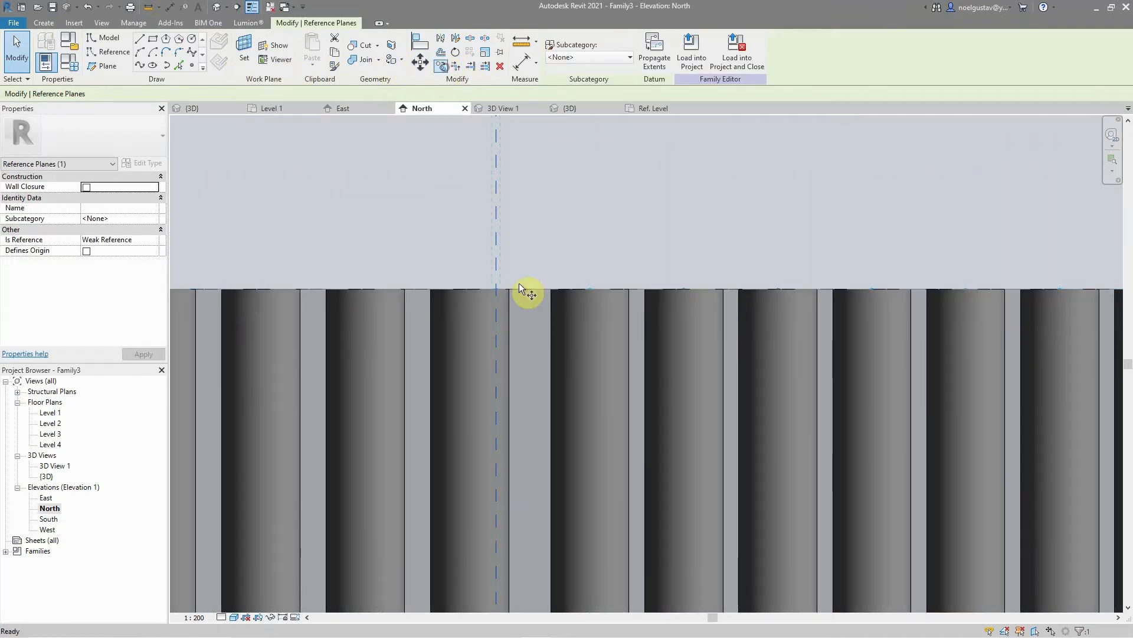
pyautogui.press('c')
pyautogui.press('o')
pyautogui.scroll(4, 510, 307)
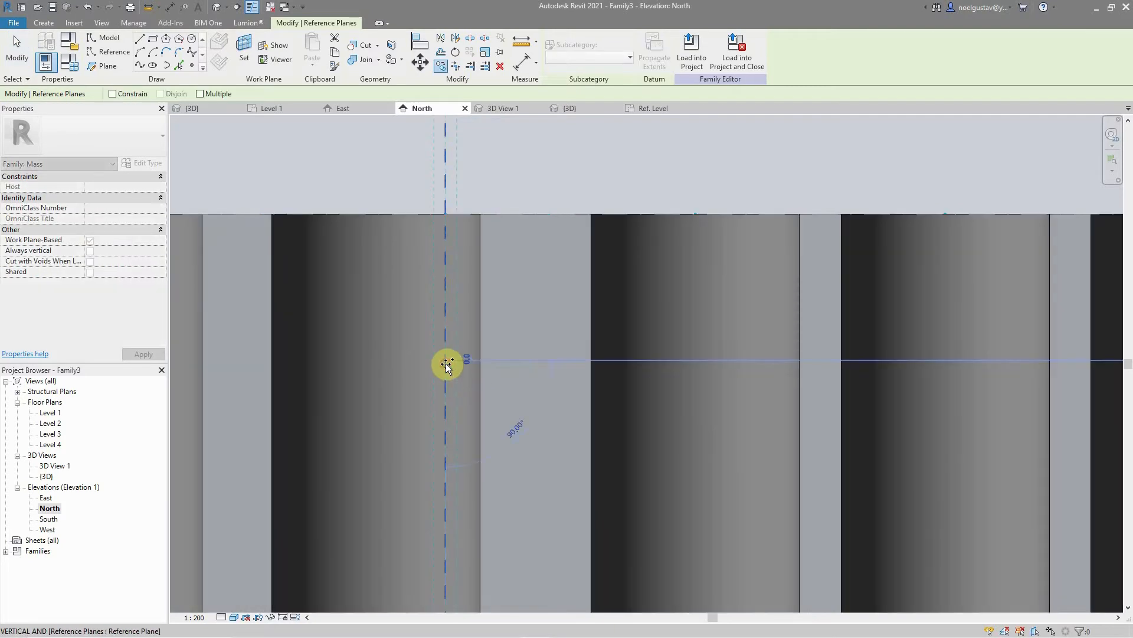
pyautogui.scroll(-6, 389, 318)
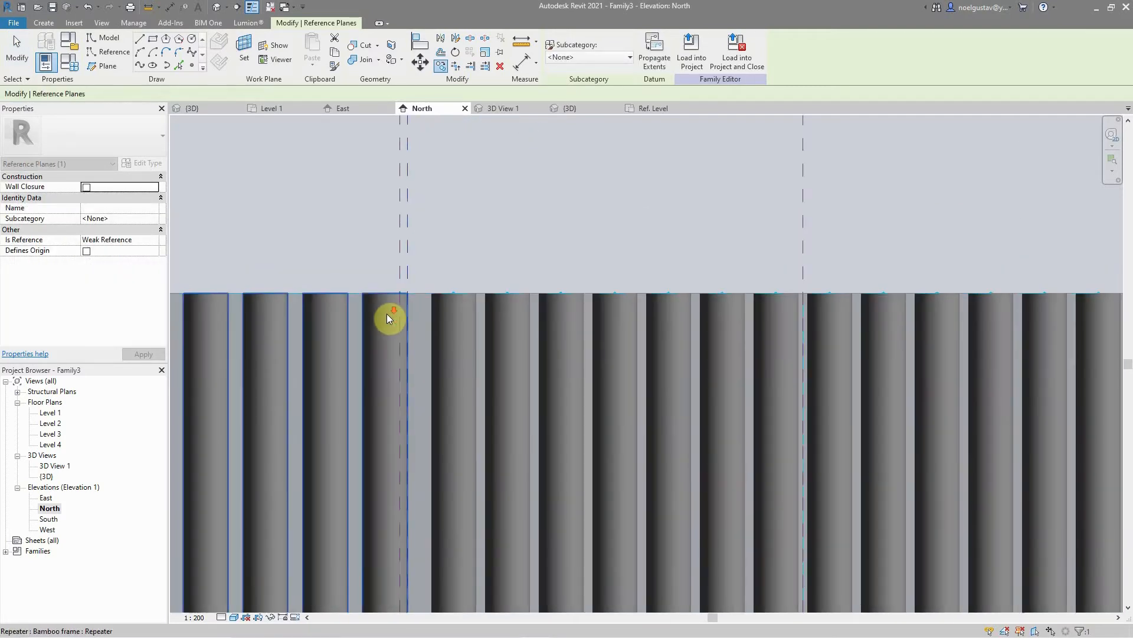
# Step: Copy the reference plane at the opening's right side onto the edge of the wall bamboo beside it
pyautogui.click(862, 301)
pyautogui.scroll(-3, 468, 461)
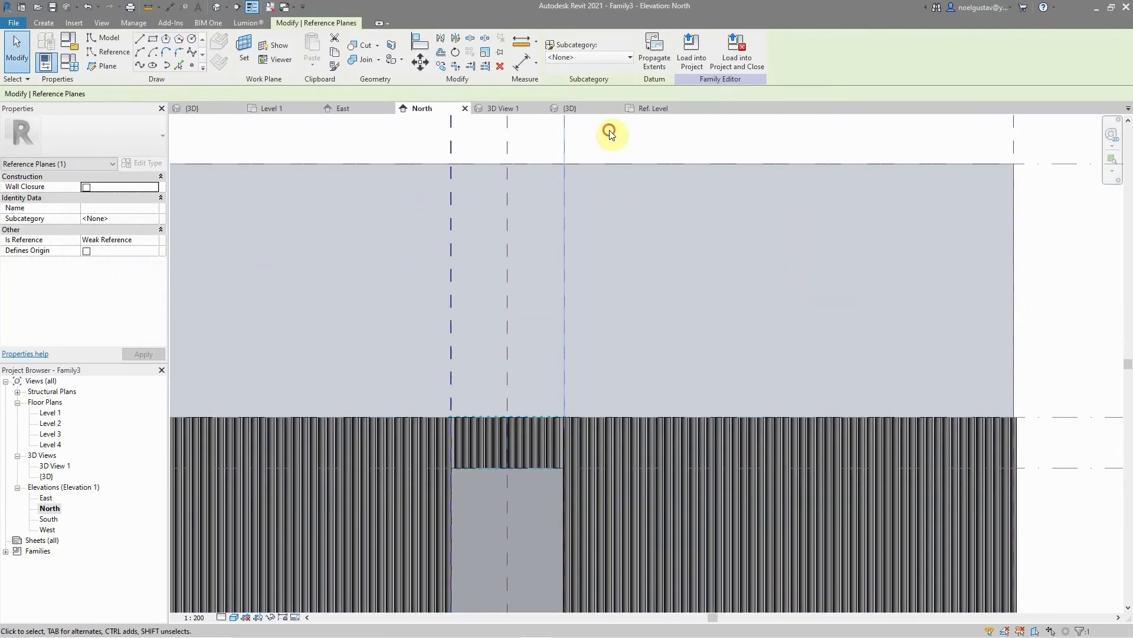
pyautogui.click(571, 142)
pyautogui.click(563, 520)
pyautogui.scroll(10, 565, 350)
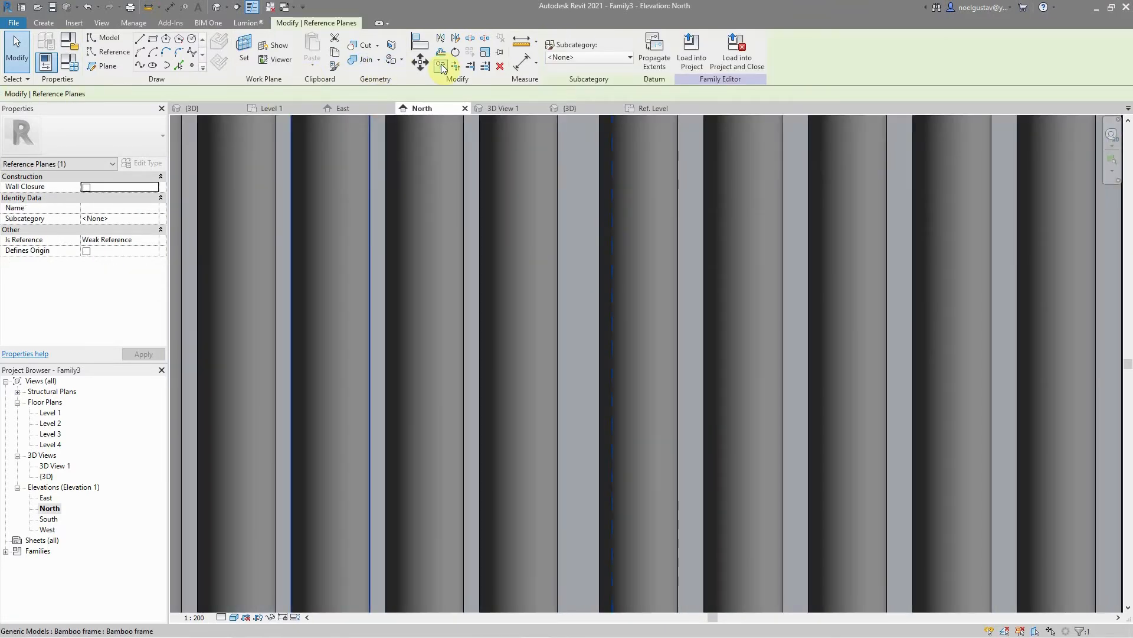
pyautogui.click(441, 67)
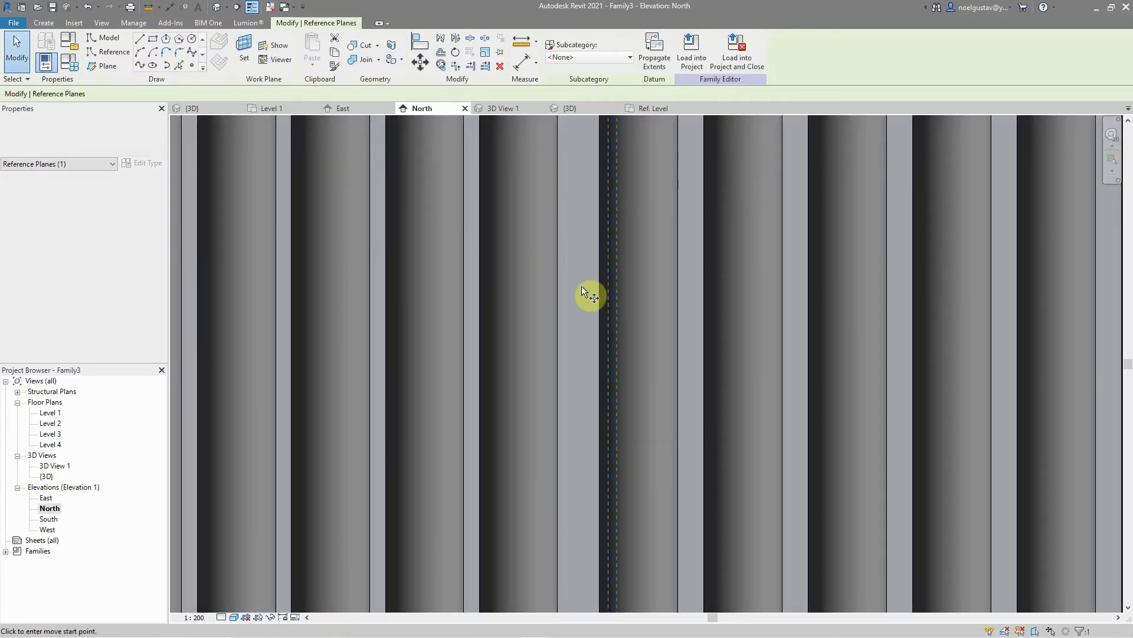
pyautogui.click(599, 307)
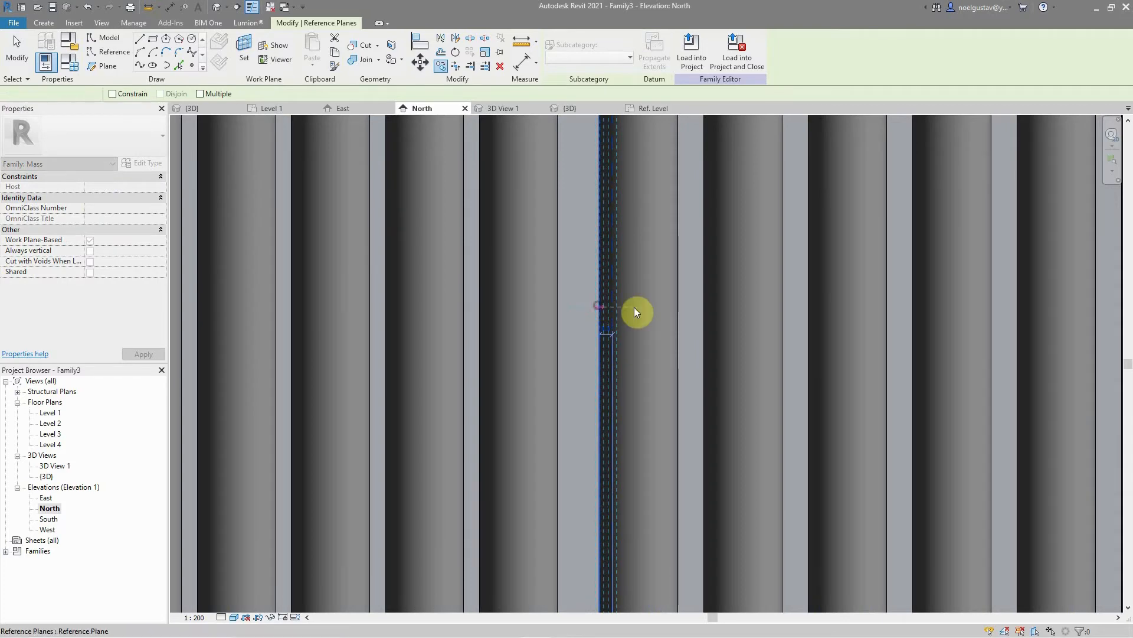
pyautogui.click(632, 310)
pyautogui.scroll(-6, 632, 309)
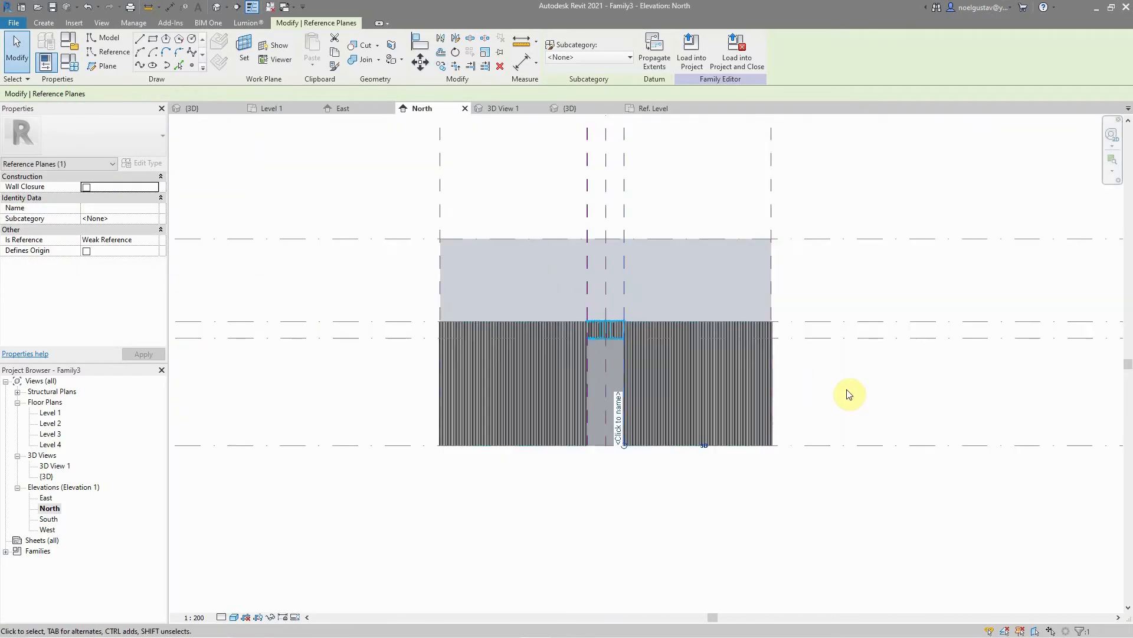
pyautogui.click(849, 394)
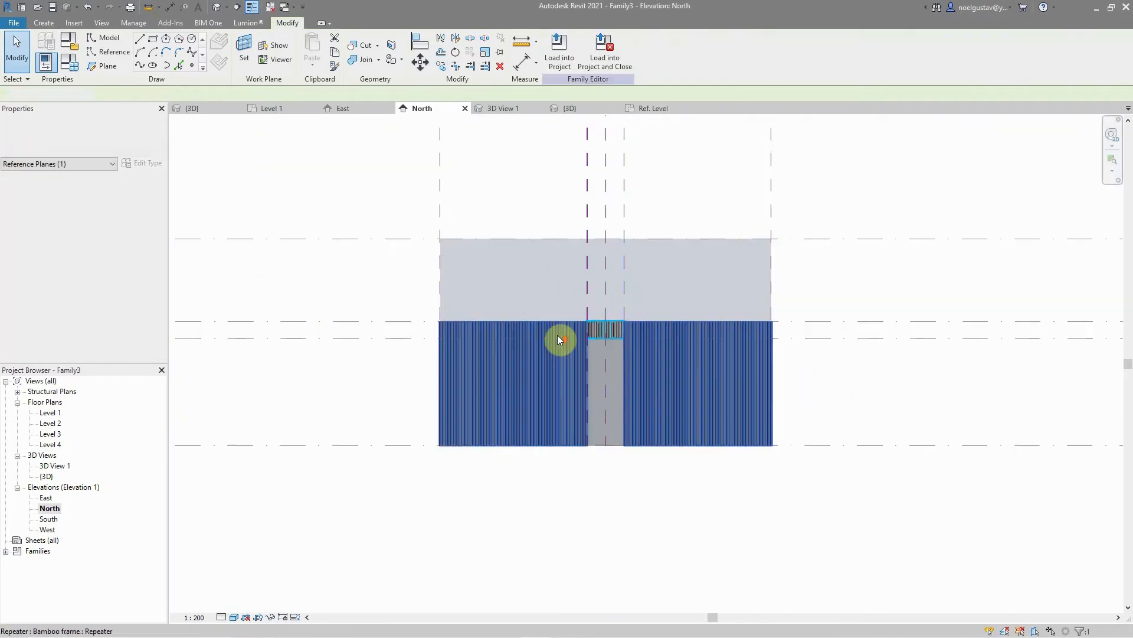
# Step: Examine how the paired reference planes line up with the bamboo edges on both sides of the door opening
pyautogui.scroll(8, 688, 327)
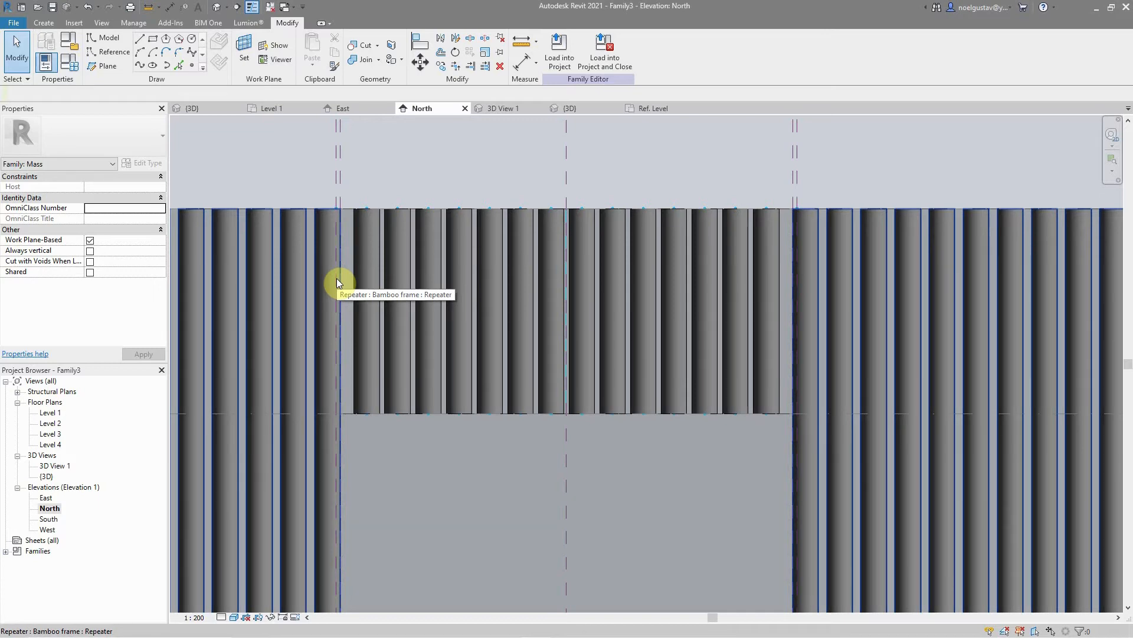
pyautogui.scroll(-6, 433, 383)
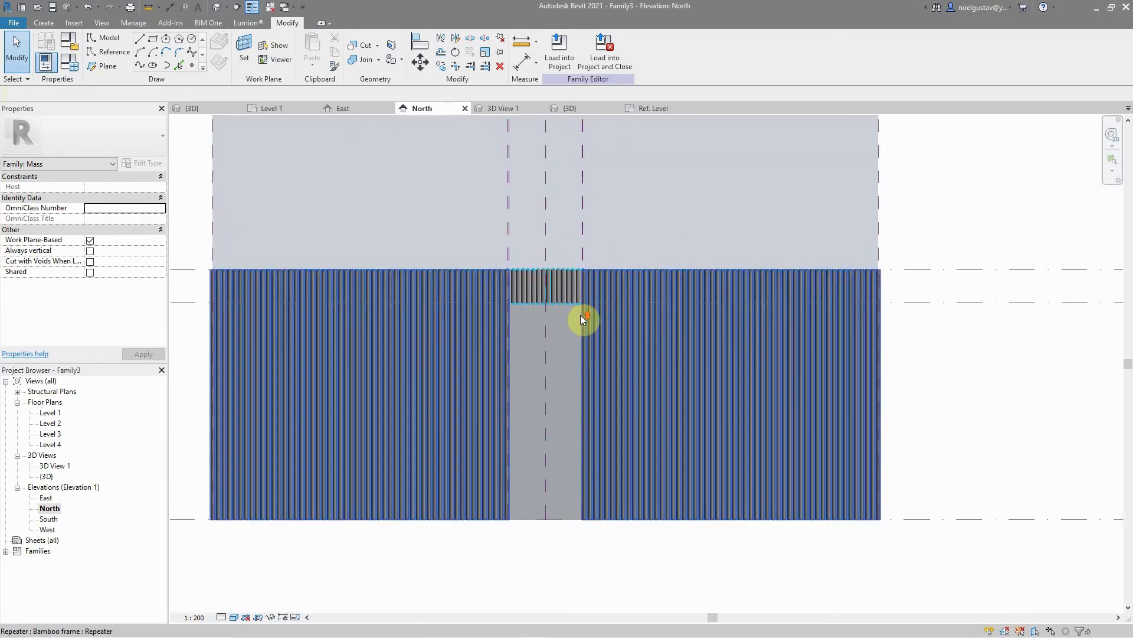
pyautogui.scroll(6, 560, 260)
pyautogui.scroll(-3, 646, 180)
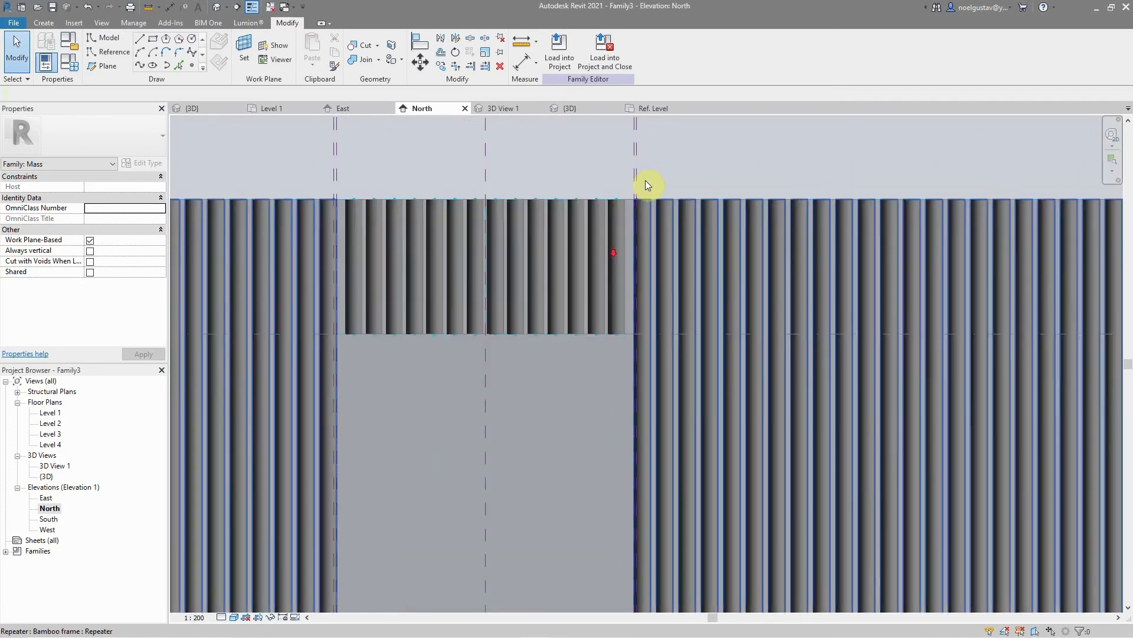
pyautogui.scroll(6, 652, 194)
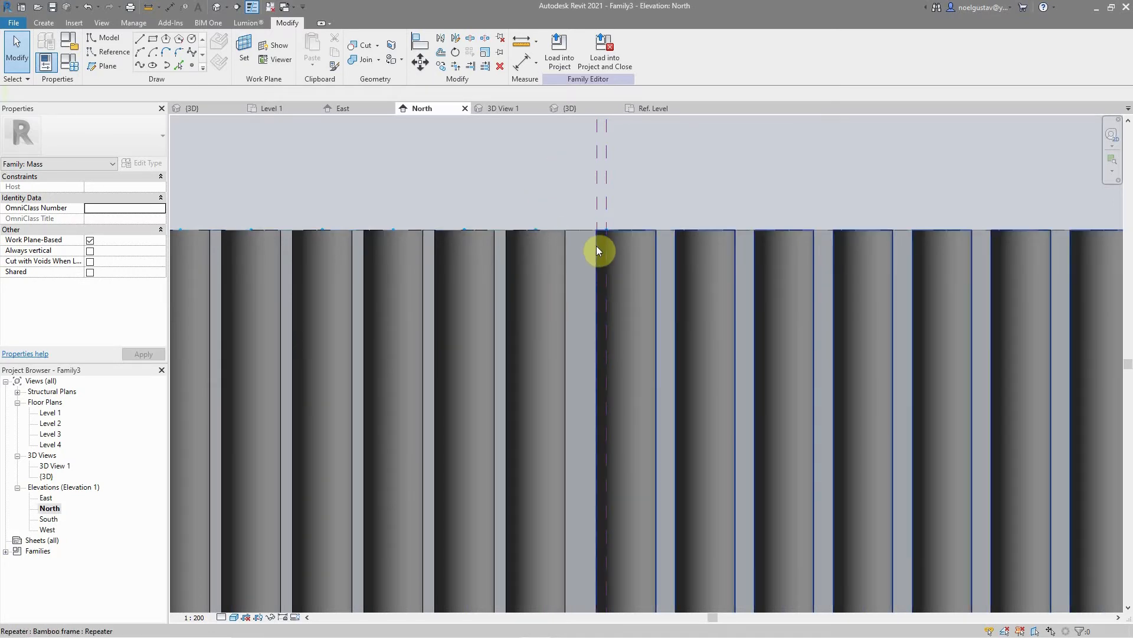
pyautogui.scroll(-5, 666, 294)
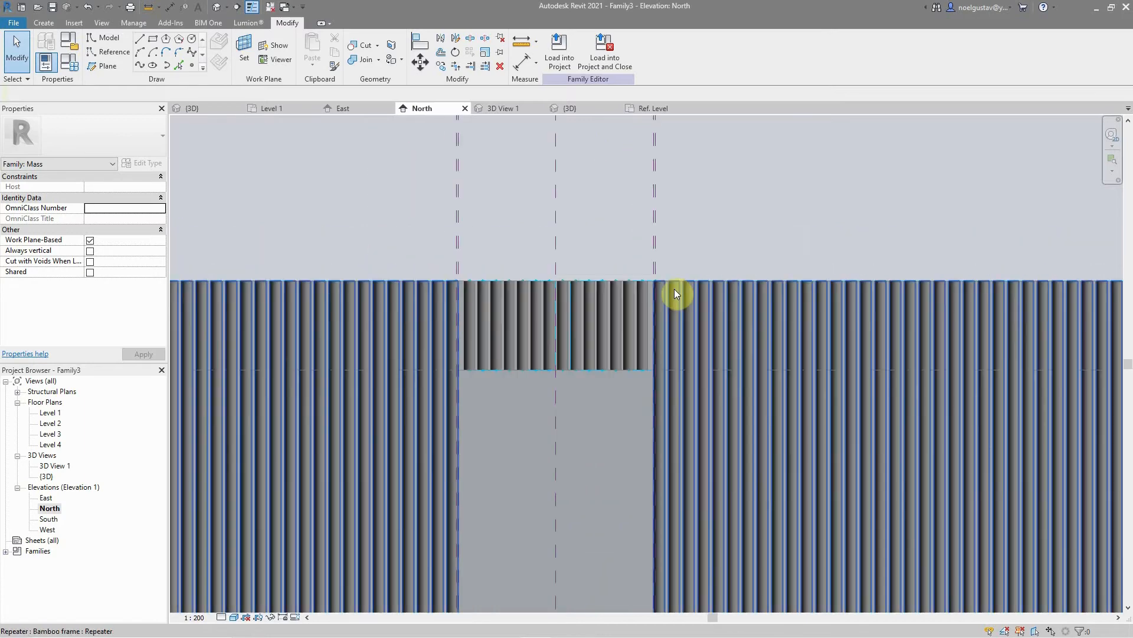
pyautogui.scroll(2, 606, 354)
pyautogui.scroll(-5, 599, 303)
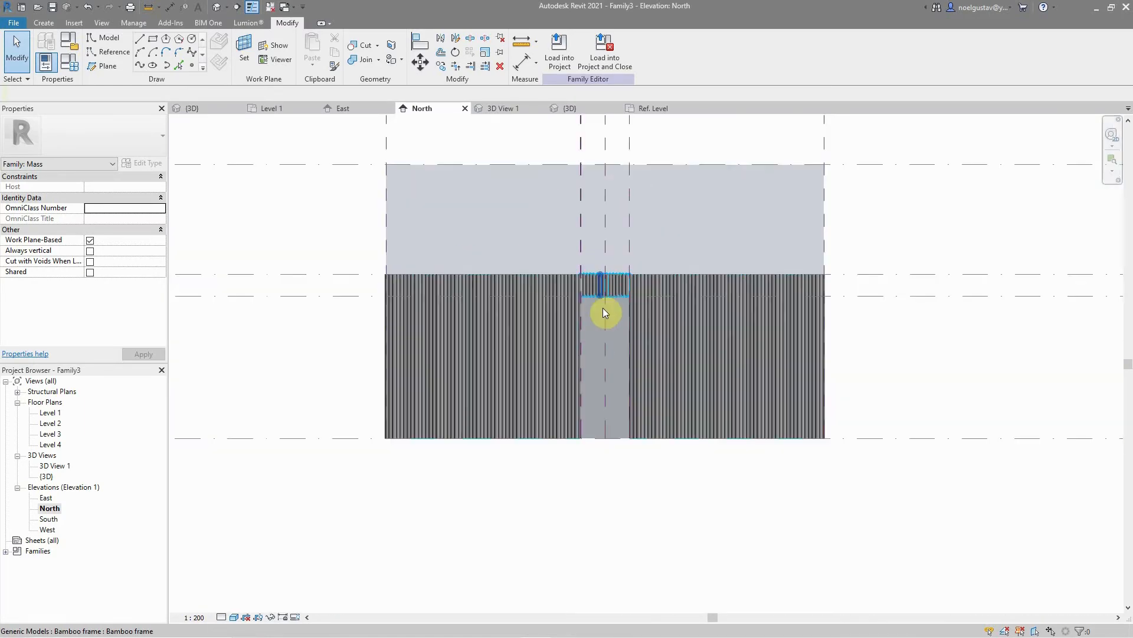
# Step: Inspect the bamboo-clad house in the perspective 3D View 1 and return to the {3D} view
pyautogui.doubleClick(45, 476)
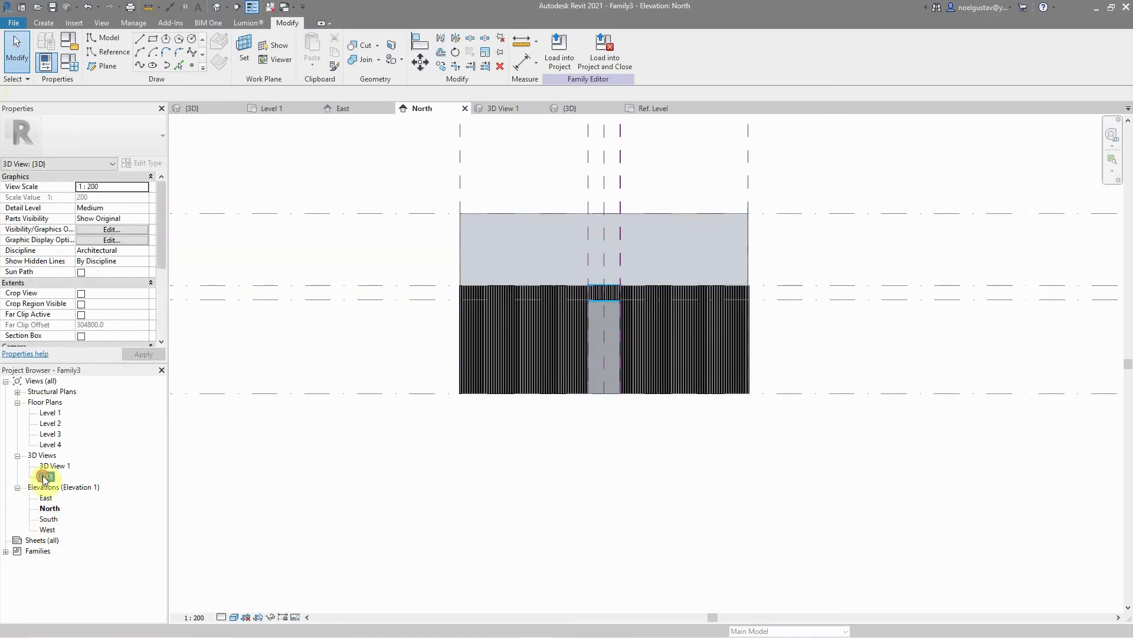
pyautogui.doubleClick(54, 465)
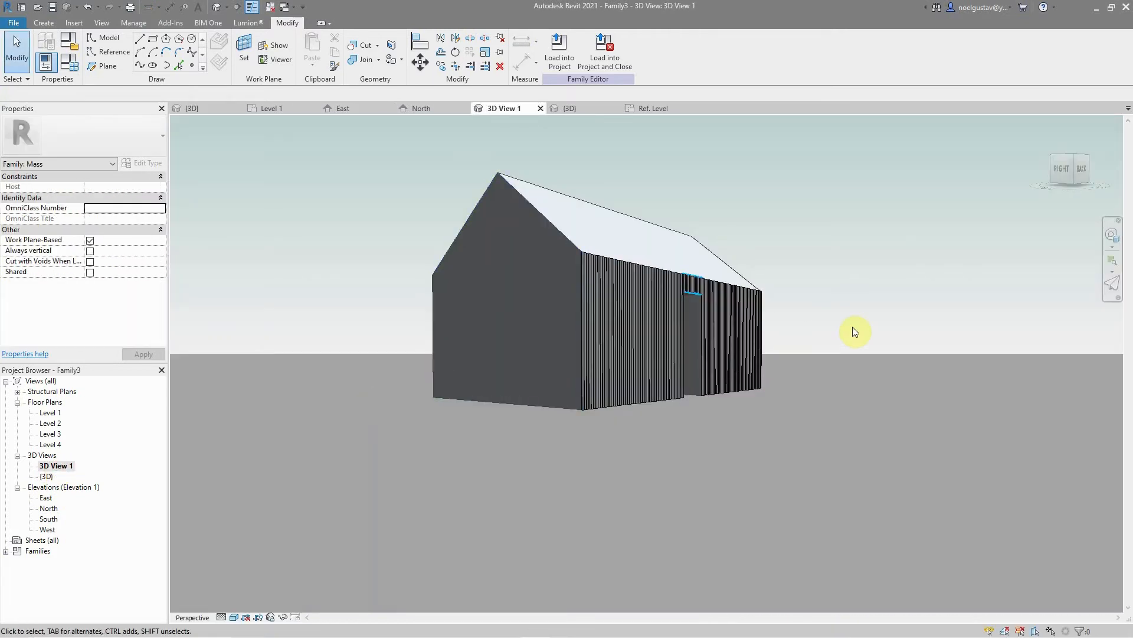
pyautogui.click(1109, 236)
pyautogui.moveTo(751, 454)
pyautogui.mouseDown()
pyautogui.moveTo(677, 444)
pyautogui.moveTo(693, 445)
pyautogui.moveTo(525, 457)
pyautogui.moveTo(585, 495)
pyautogui.moveTo(713, 452)
pyautogui.moveTo(710, 423)
pyautogui.moveTo(679, 456)
pyautogui.moveTo(550, 465)
pyautogui.moveTo(604, 490)
pyautogui.moveTo(770, 456)
pyautogui.moveTo(721, 454)
pyautogui.moveTo(689, 435)
pyautogui.moveTo(687, 469)
pyautogui.moveTo(481, 453)
pyautogui.moveTo(733, 454)
pyautogui.mouseUp()
pyautogui.doubleClick(47, 476)
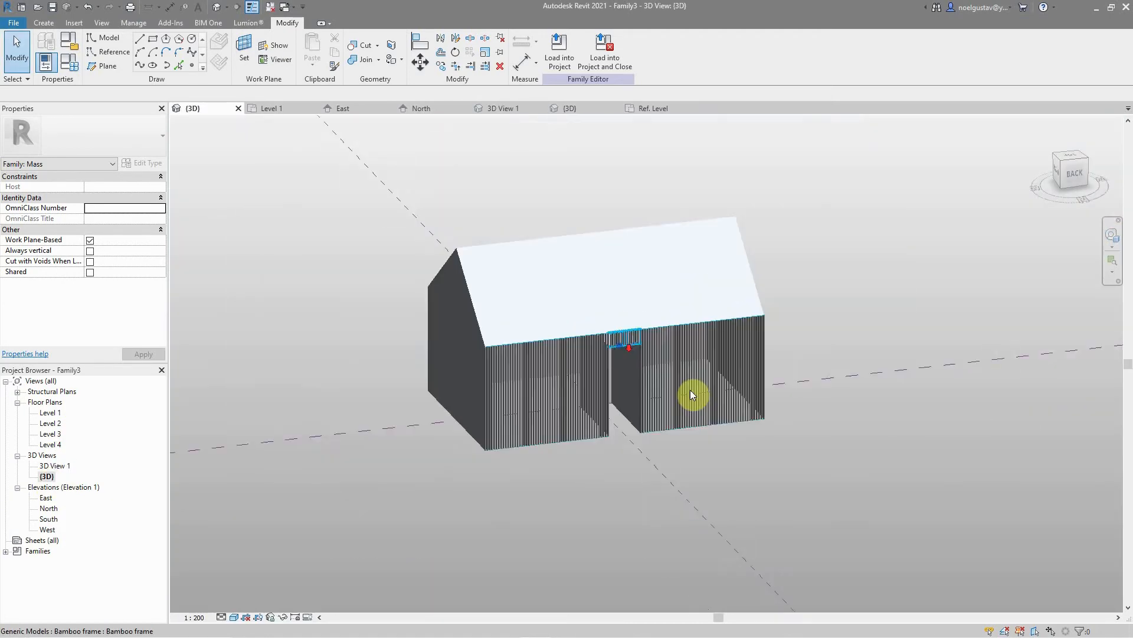
# Step: Check the grid division settings of the divided surface behind the wall's bamboo
pyautogui.scroll(3, 649, 414)
pyautogui.scroll(8, 597, 424)
pyautogui.click(614, 402)
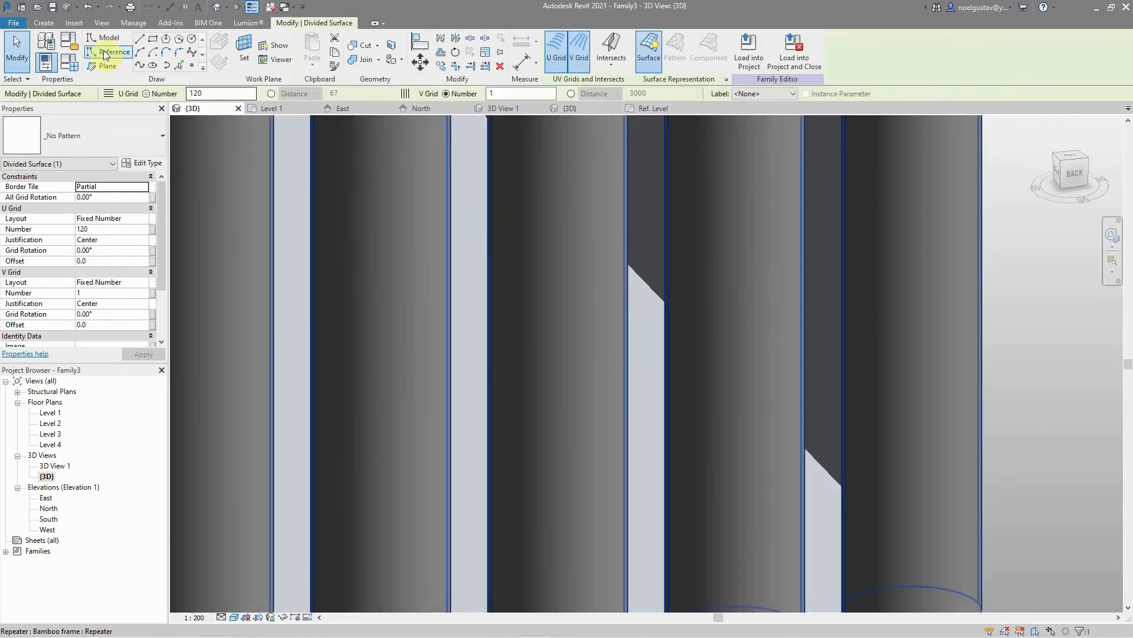
pyautogui.scroll(-10, 614, 401)
pyautogui.click(464, 488)
# Step: Delete all remaining individual Bamboo frame components from the strip above the door
pyautogui.scroll(5, 467, 189)
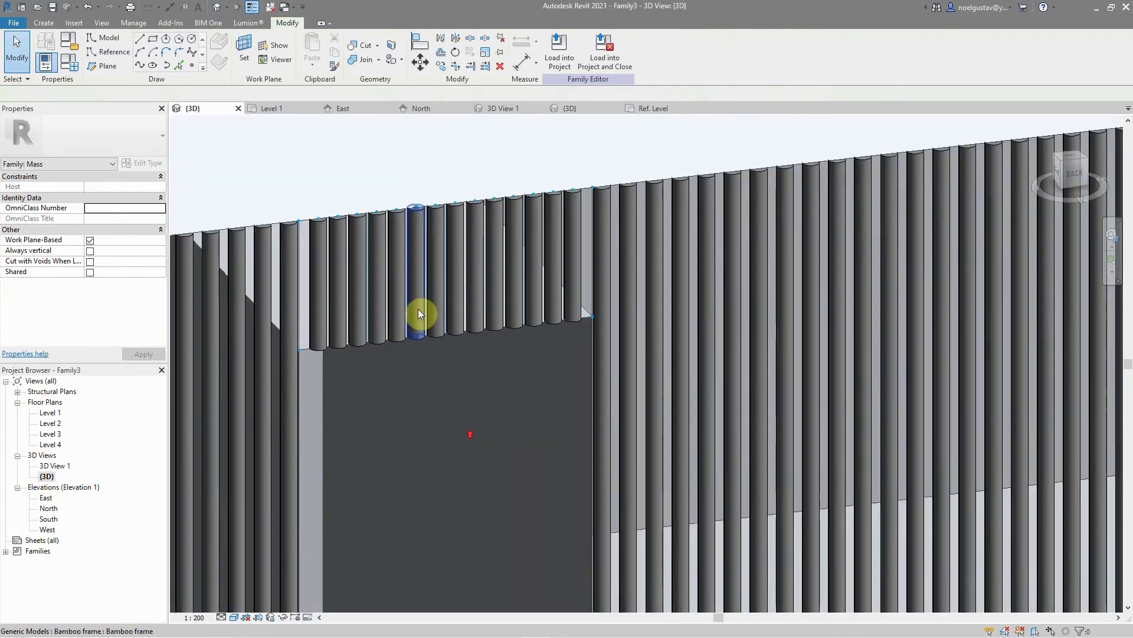
pyautogui.click(418, 310)
pyautogui.scroll(1, 418, 310)
pyautogui.click(454, 430)
pyautogui.scroll(-3, 423, 333)
pyautogui.scroll(3, 421, 349)
pyautogui.click(350, 321)
pyautogui.keyDown('ctrl'); pyautogui.click(369, 318); pyautogui.keyUp('ctrl')
pyautogui.keyDown('ctrl'); pyautogui.click(394, 324); pyautogui.keyUp('ctrl')
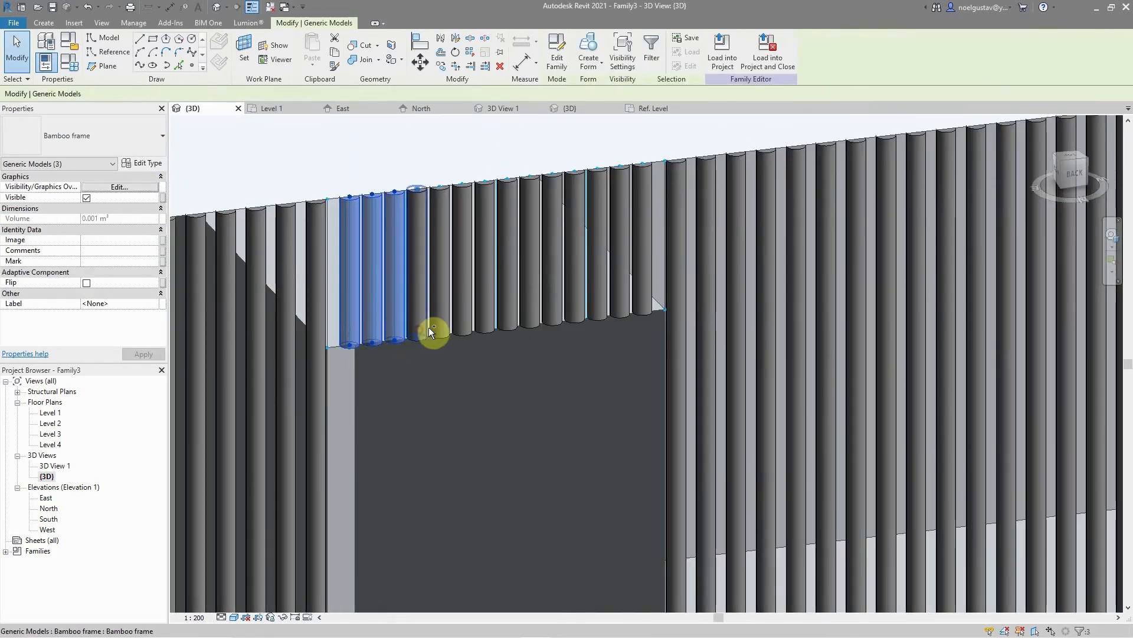
pyautogui.keyDown('ctrl'); pyautogui.click(423, 327); pyautogui.keyUp('ctrl')
pyautogui.keyDown('ctrl'); pyautogui.click(441, 324); pyautogui.keyUp('ctrl')
pyautogui.keyDown('ctrl'); pyautogui.click(465, 320); pyautogui.keyUp('ctrl')
pyautogui.keyDown('ctrl'); pyautogui.click(486, 319); pyautogui.keyUp('ctrl')
pyautogui.keyDown('ctrl'); pyautogui.click(533, 317); pyautogui.keyUp('ctrl')
pyautogui.keyDown('ctrl'); pyautogui.click(553, 317); pyautogui.keyUp('ctrl')
pyautogui.keyDown('ctrl'); pyautogui.click(576, 314); pyautogui.keyUp('ctrl')
pyautogui.keyDown('ctrl'); pyautogui.click(598, 311); pyautogui.keyUp('ctrl')
pyautogui.keyDown('ctrl'); pyautogui.click(620, 317); pyautogui.keyUp('ctrl')
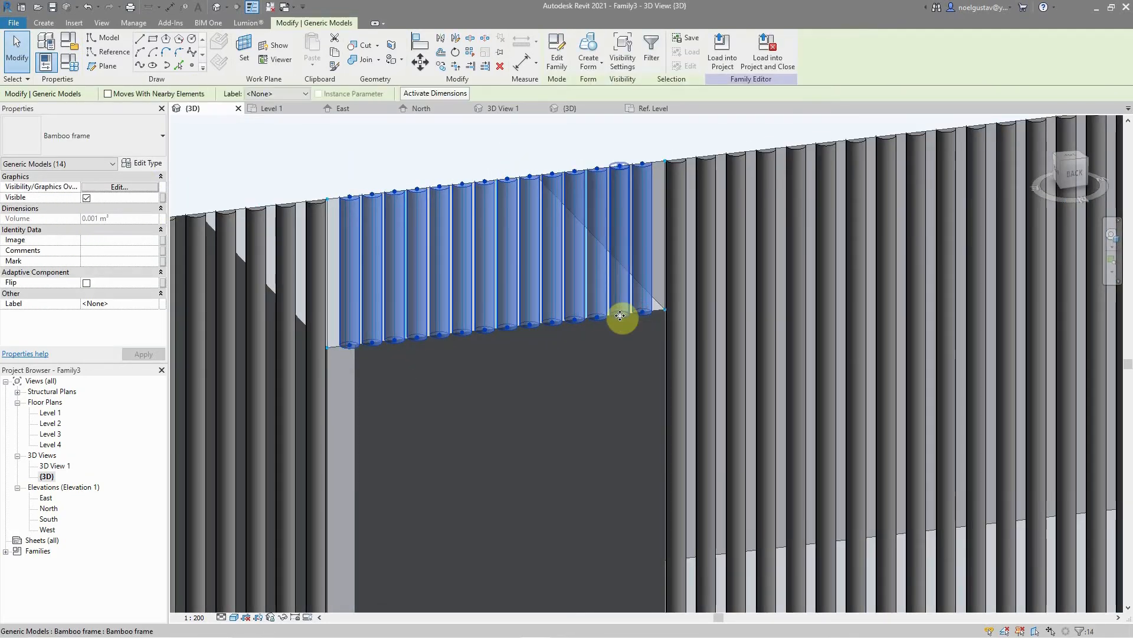
pyautogui.press('Delete')
# Step: Set the U grid number of the divided surface above the door to 12
pyautogui.click(427, 306)
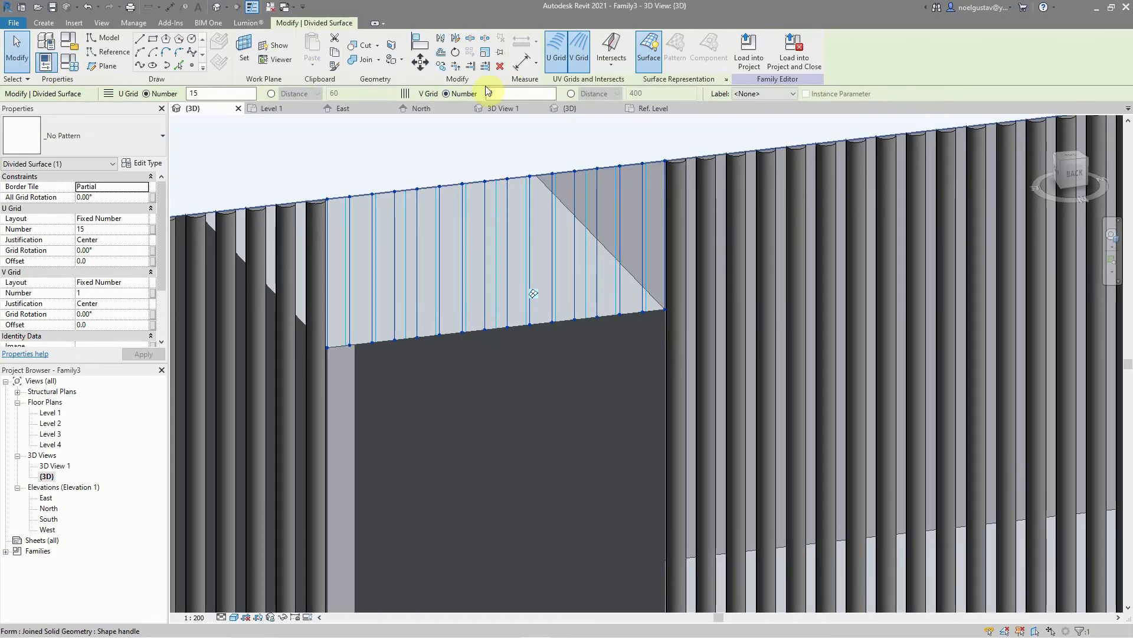
pyautogui.write('12')
pyautogui.press('Return')
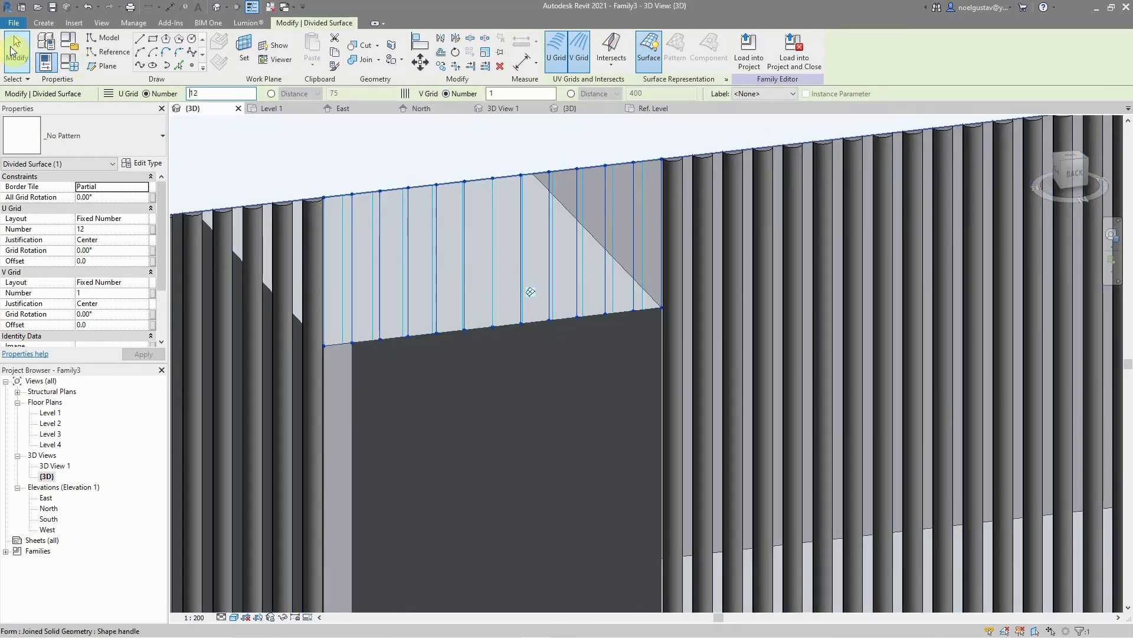
pyautogui.click(13, 51)
# Step: Place one Bamboo frame component between the upper and lower nodes of the second grid line above the door
pyautogui.press('c')
pyautogui.press('m')
pyautogui.scroll(2, 392, 311)
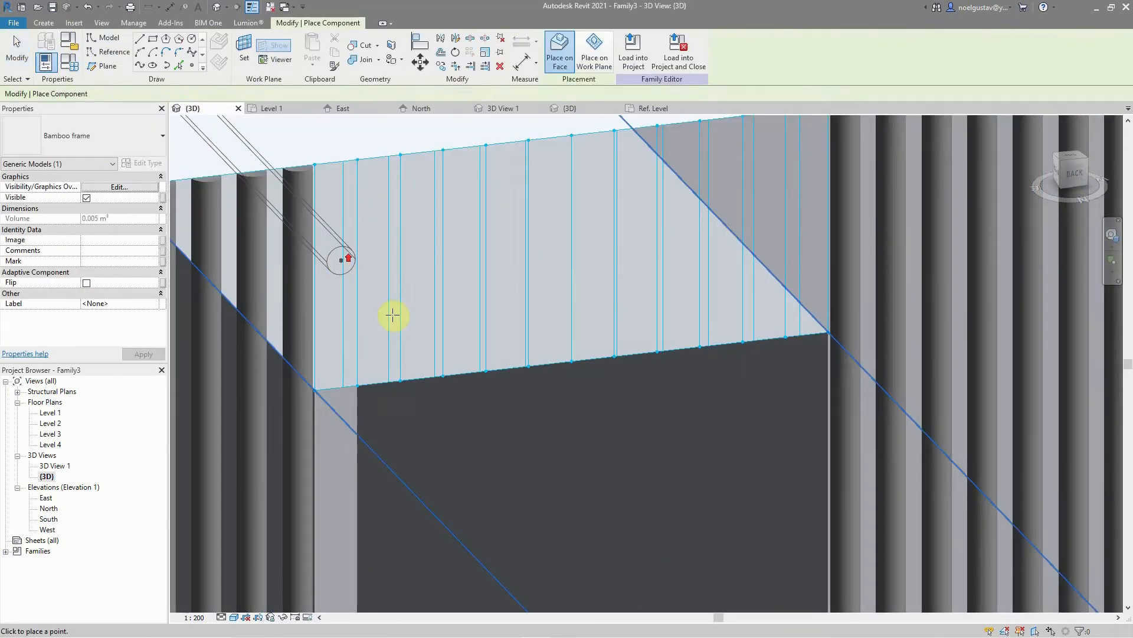
pyautogui.click(360, 158)
pyautogui.click(357, 386)
pyautogui.press('Escape')
pyautogui.press('Escape')
# Step: Repeat the new Bamboo frame component across the divided surface above the door
pyautogui.click(366, 275)
pyautogui.scroll(-2, 366, 276)
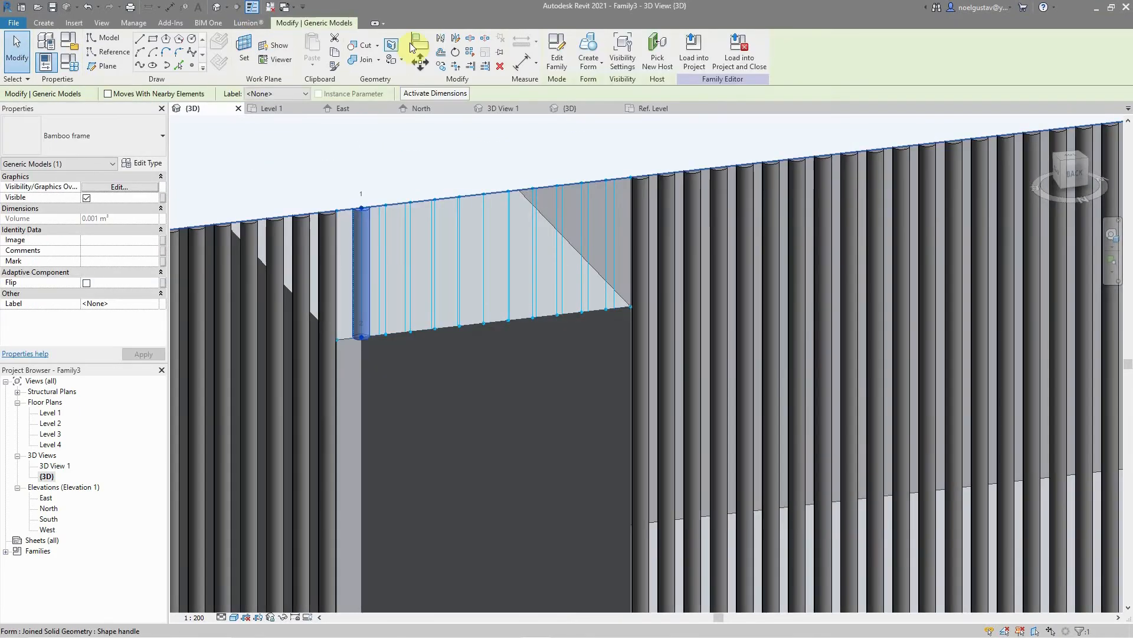
pyautogui.click(470, 52)
pyautogui.scroll(-2, 508, 244)
pyautogui.scroll(2, 555, 189)
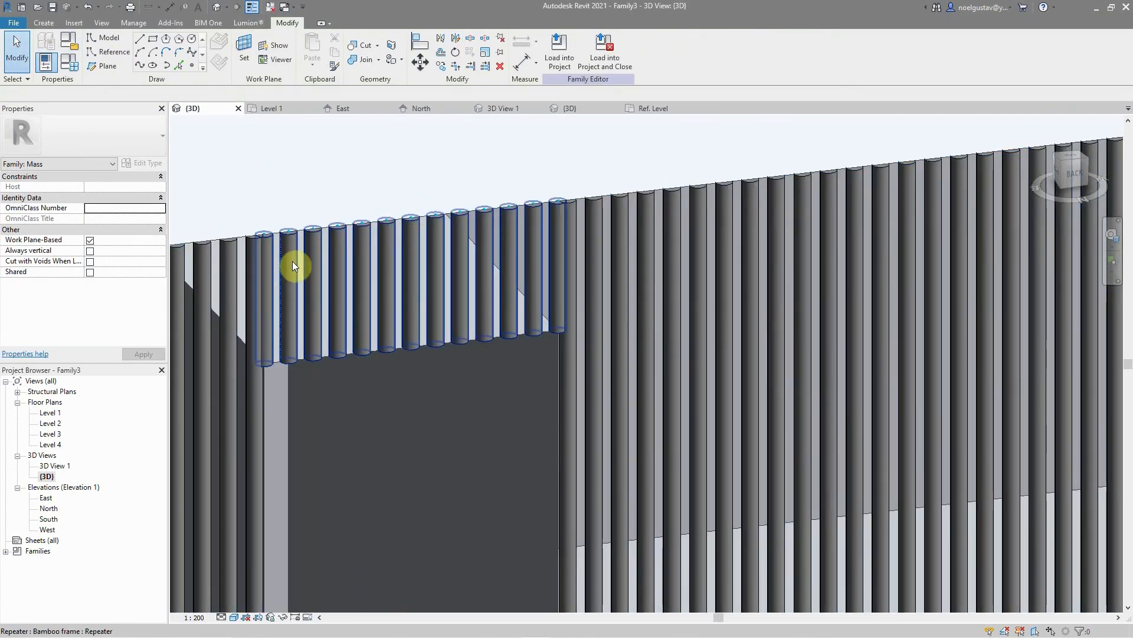
# Step: Inspect the repeated bamboo above the door and along the front wall from several orbited angles
pyautogui.scroll(-4, 674, 180)
pyautogui.scroll(-2, 495, 272)
pyautogui.keyDown('shift'); pyautogui.moveTo(854, 352); pyautogui.dragTo(895, 319, button='middle'); pyautogui.keyUp('shift')
pyautogui.scroll(4, 543, 305)
pyautogui.keyDown('shift'); pyautogui.moveTo(544, 306); pyautogui.dragTo(718, 299, button='middle'); pyautogui.keyUp('shift')
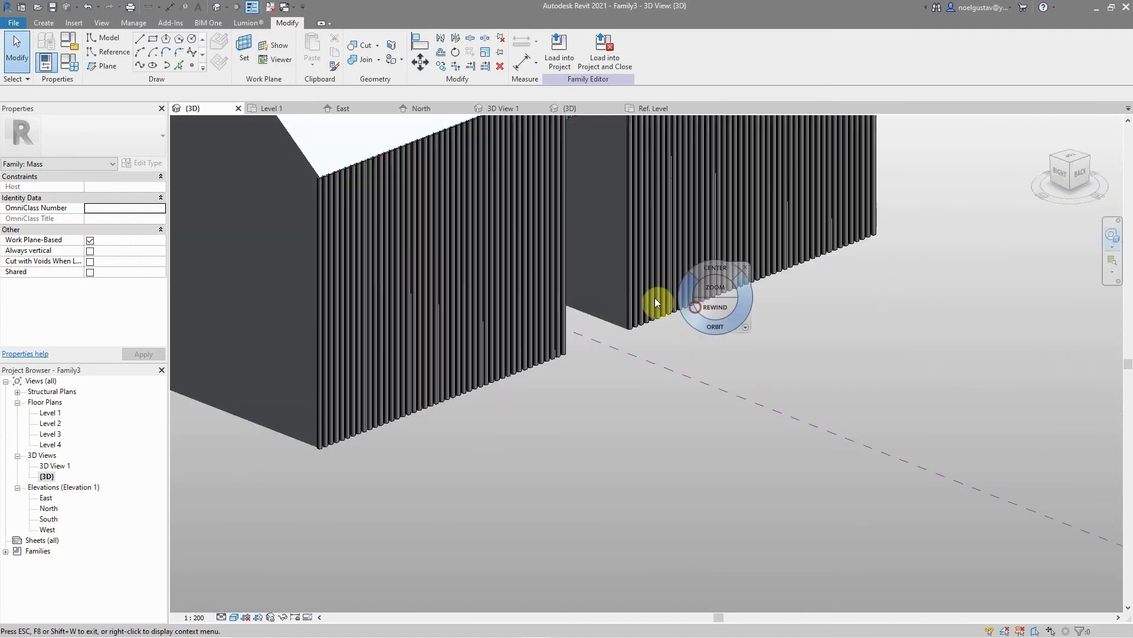
pyautogui.scroll(-2, 654, 297)
pyautogui.scroll(4, 532, 259)
pyautogui.click(18, 56)
pyautogui.scroll(5, 462, 310)
pyautogui.scroll(3, 462, 311)
# Step: Turn off the node display in the surface representation of the divided surface above the door
pyautogui.click(453, 290)
pyautogui.scroll(-2, 458, 283)
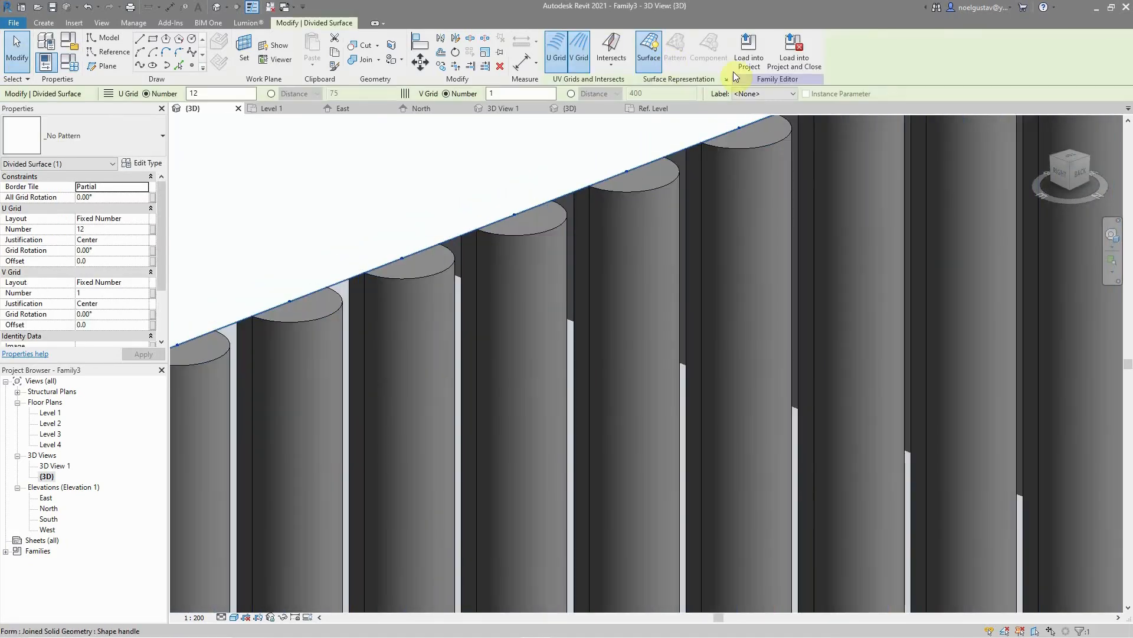
pyautogui.click(727, 79)
pyautogui.click(680, 254)
pyautogui.click(781, 309)
pyautogui.scroll(-6, 624, 235)
pyautogui.click(923, 387)
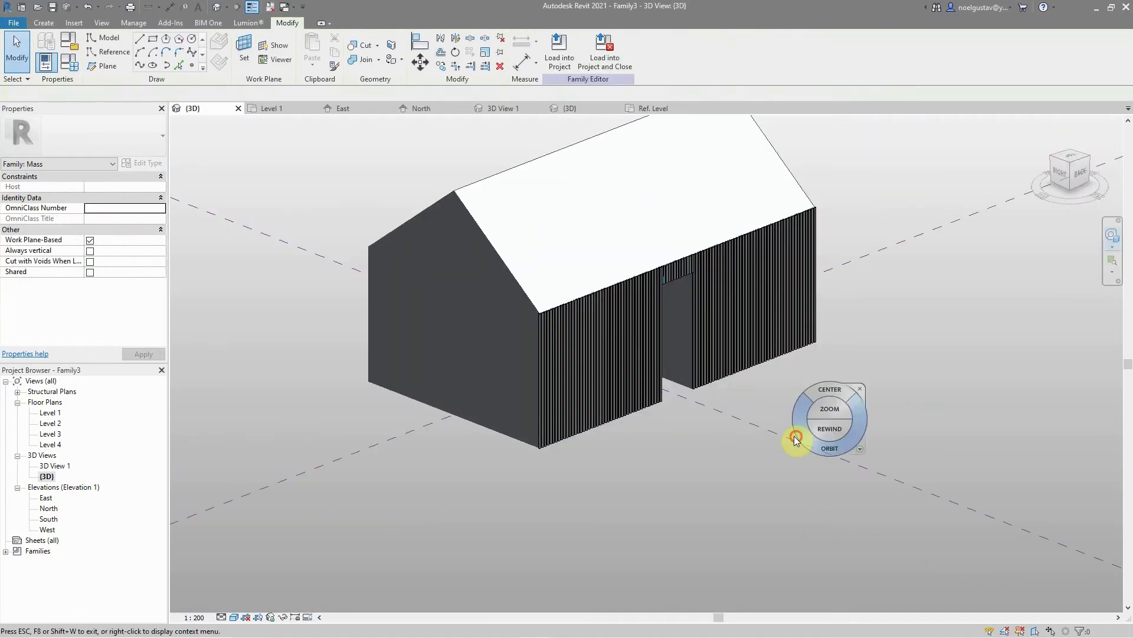
# Step: Divide the house mass's gable end face into a 10 by 10 UV grid
pyautogui.moveTo(795, 436)
pyautogui.keyDown('shift'); pyautogui.mouseDown(button='middle')
pyautogui.moveTo(743, 423)
pyautogui.moveTo(799, 419)
pyautogui.mouseUp(button='middle'); pyautogui.keyUp('shift')
pyautogui.click(403, 391)
pyautogui.scroll(3, 402, 390)
pyautogui.click(623, 51)
pyautogui.scroll(-6, 421, 355)
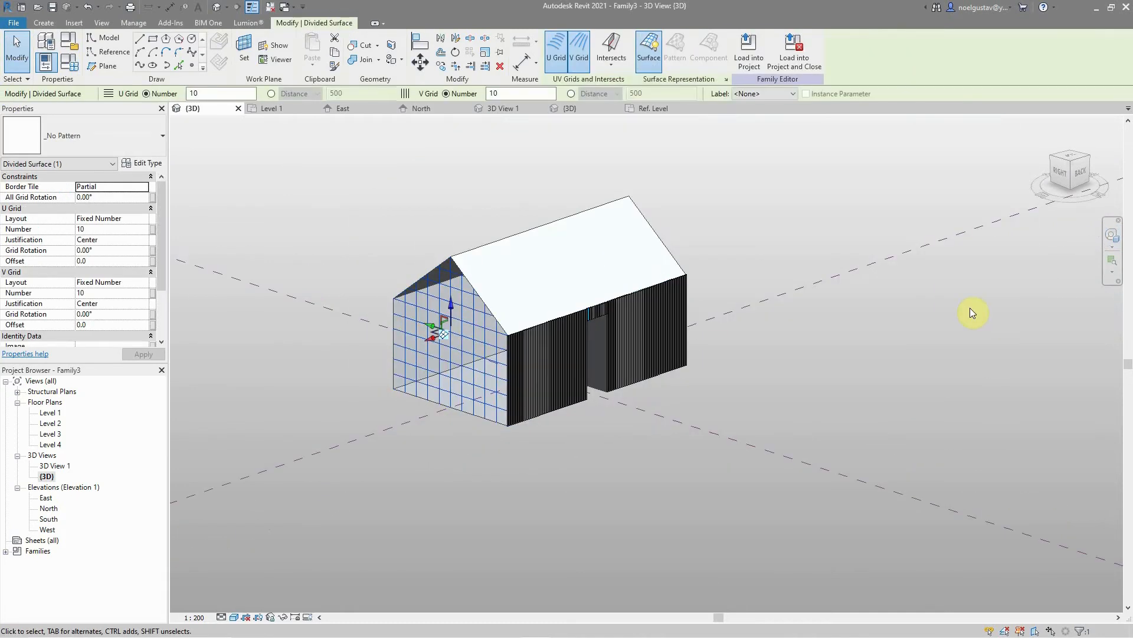
# Step: Set the gable end's divided surface to a U grid number of 120 and a V grid number of 1
pyautogui.scroll(5, 377, 413)
pyautogui.moveTo(207, 94); pyautogui.dragTo(156, 94)
pyautogui.write('120')
pyautogui.press('Return')
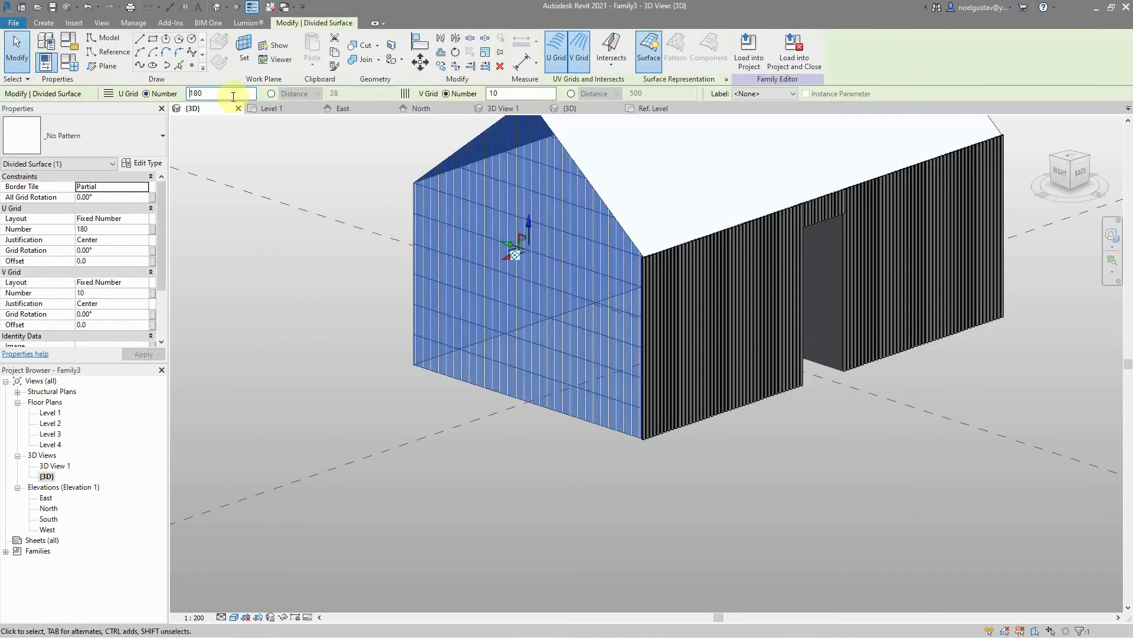
pyautogui.click(507, 93)
pyautogui.press('Return')
pyautogui.scroll(2, 668, 317)
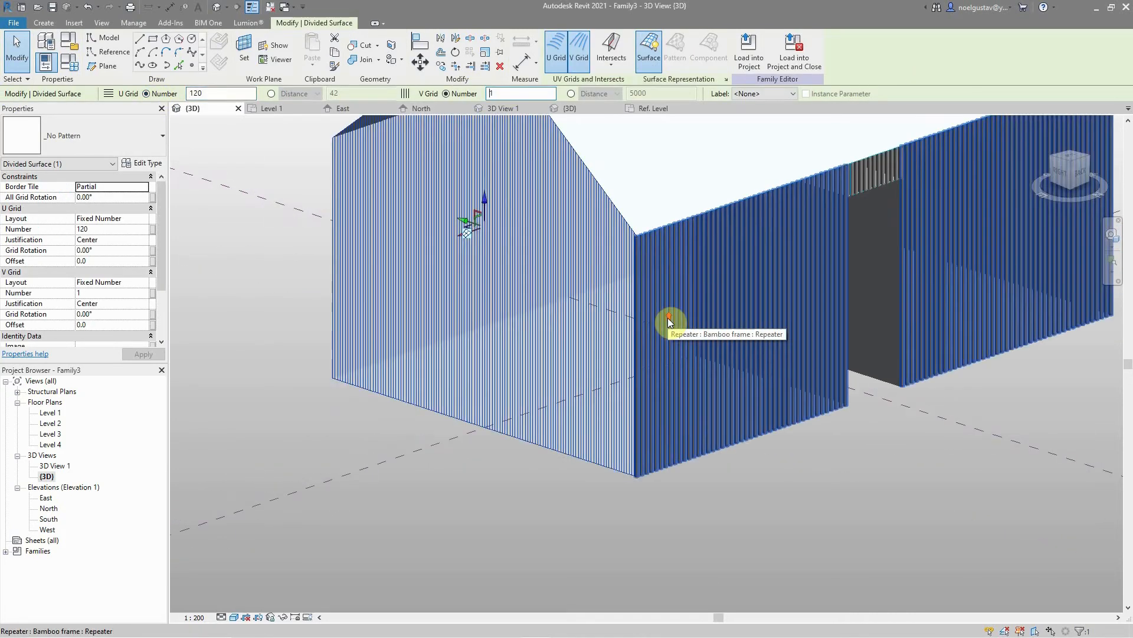
# Step: Try a U grid number of 70 on the gable end's divided surface, settling on 50
pyautogui.click(195, 91)
pyautogui.write('70')
pyautogui.press('Return')
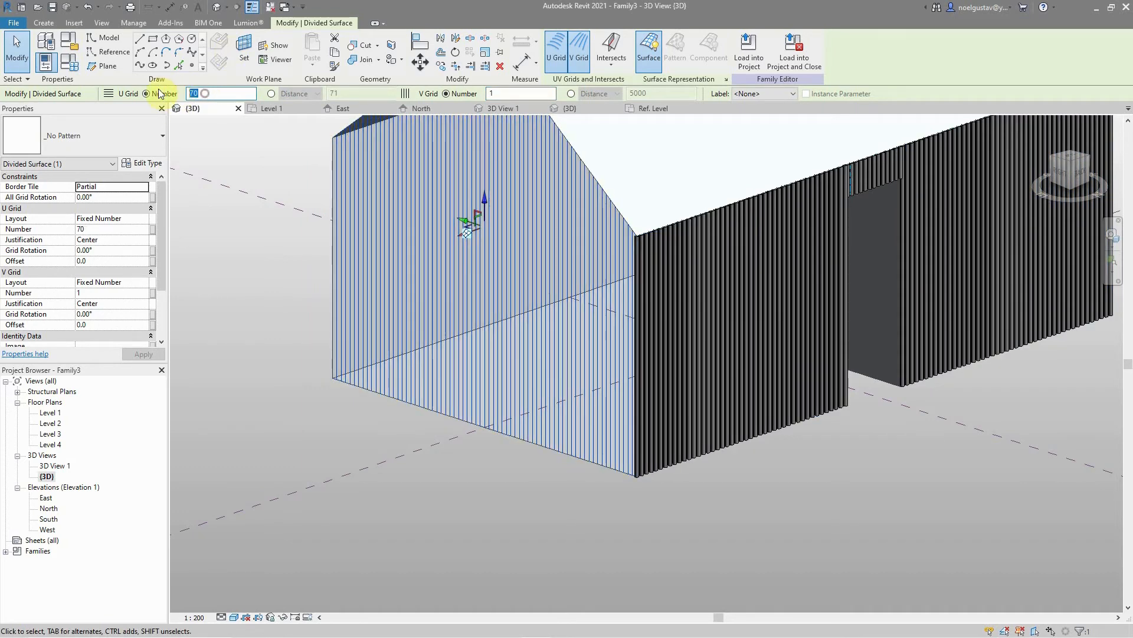
pyautogui.press('Return')
# Step: Turn on the node display in the surface representation of the gable end's divided surface
pyautogui.scroll(-3, 466, 429)
pyautogui.click(921, 331)
pyautogui.moveTo(593, 457); pyautogui.dragTo(539, 331)
pyautogui.click(596, 326)
pyautogui.click(583, 387)
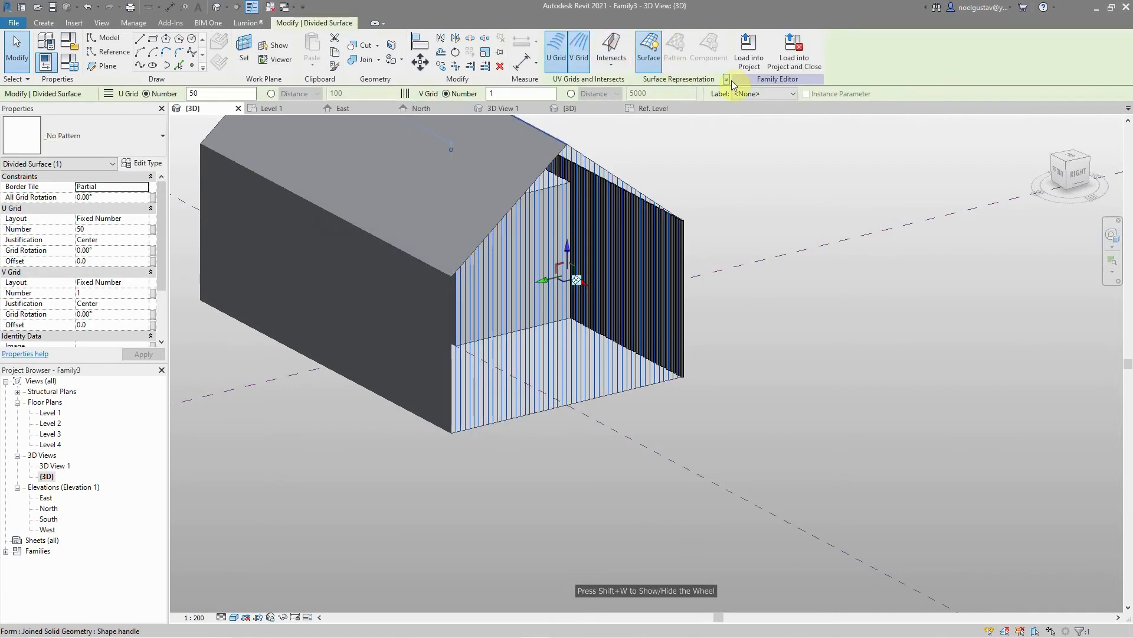
pyautogui.click(726, 80)
pyautogui.click(777, 309)
pyautogui.click(932, 290)
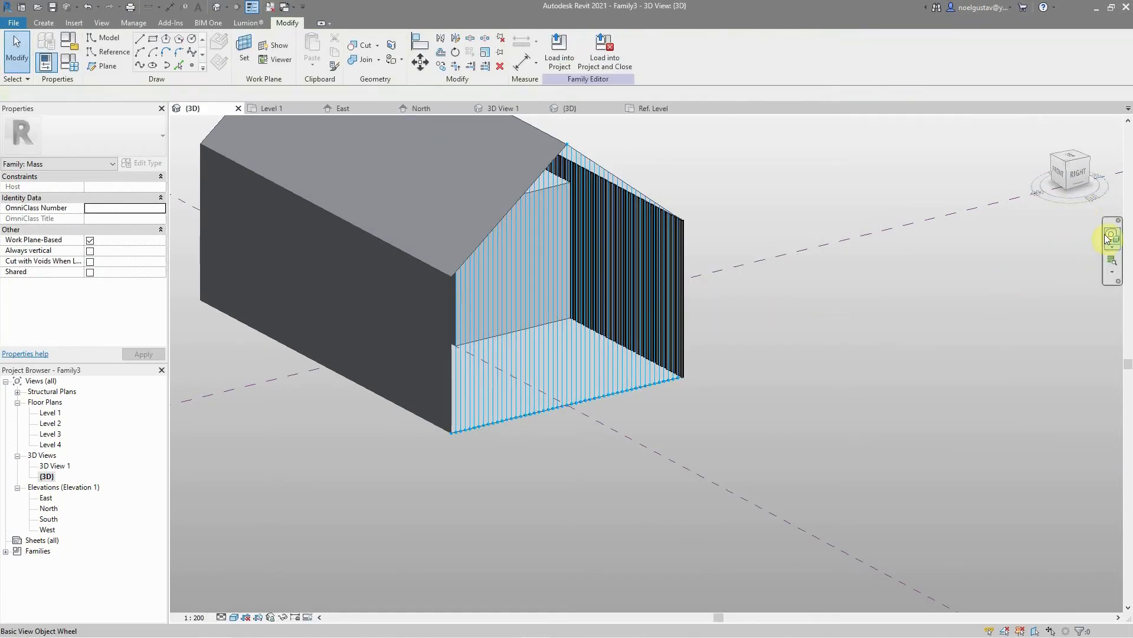
# Step: Examine the grid lines and nodes on the gable end's divided surface from several angles
pyautogui.moveTo(924, 338); pyautogui.dragTo(685, 366)
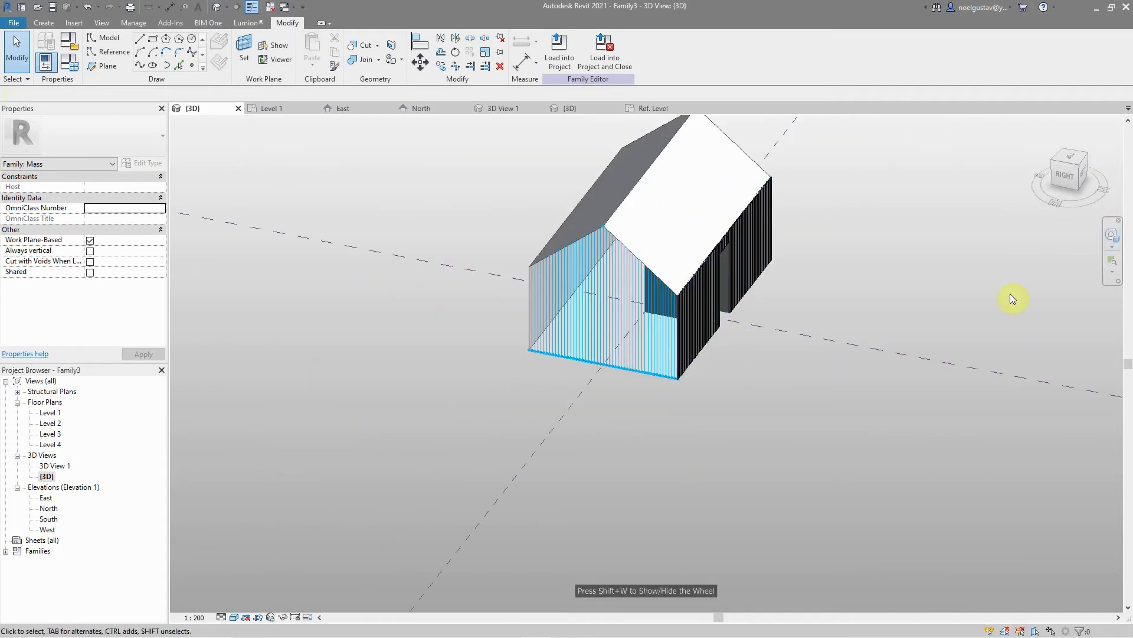
pyautogui.click(1114, 234)
pyautogui.moveTo(671, 364); pyautogui.dragTo(836, 345)
pyautogui.scroll(3, 602, 329)
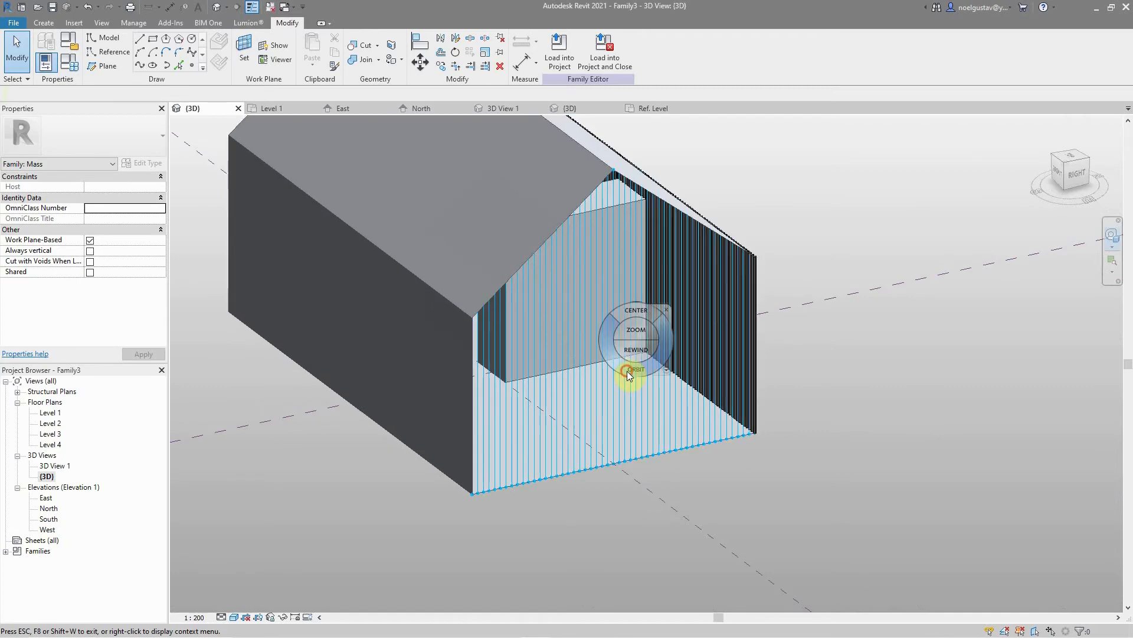
pyautogui.moveTo(619, 363); pyautogui.dragTo(487, 320)
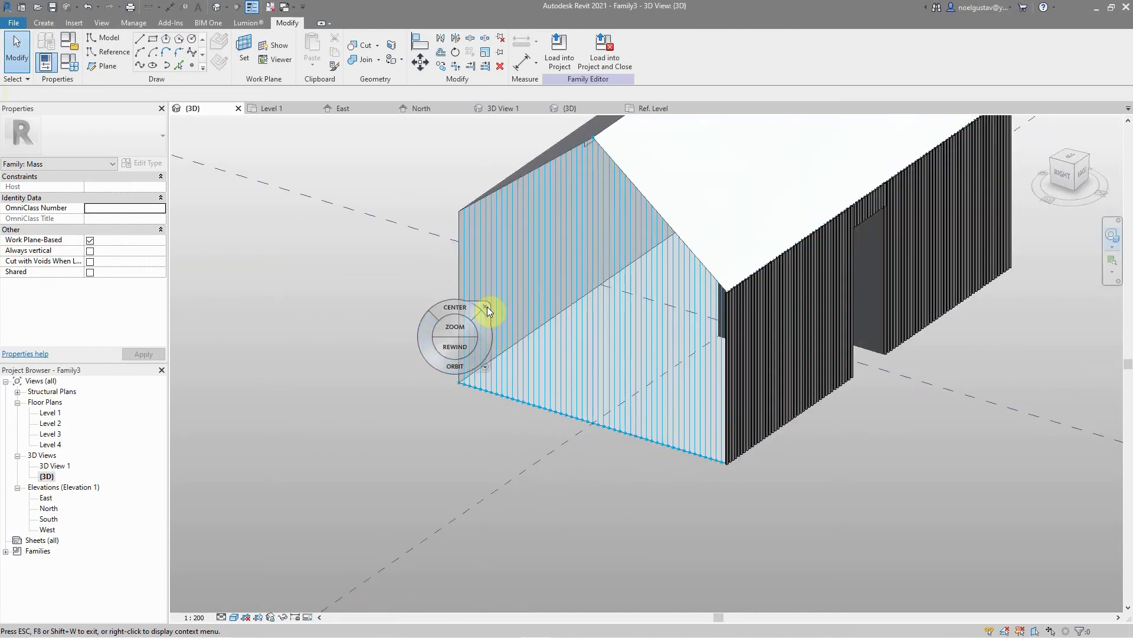
pyautogui.moveTo(470, 364); pyautogui.dragTo(501, 364)
pyautogui.click(505, 320)
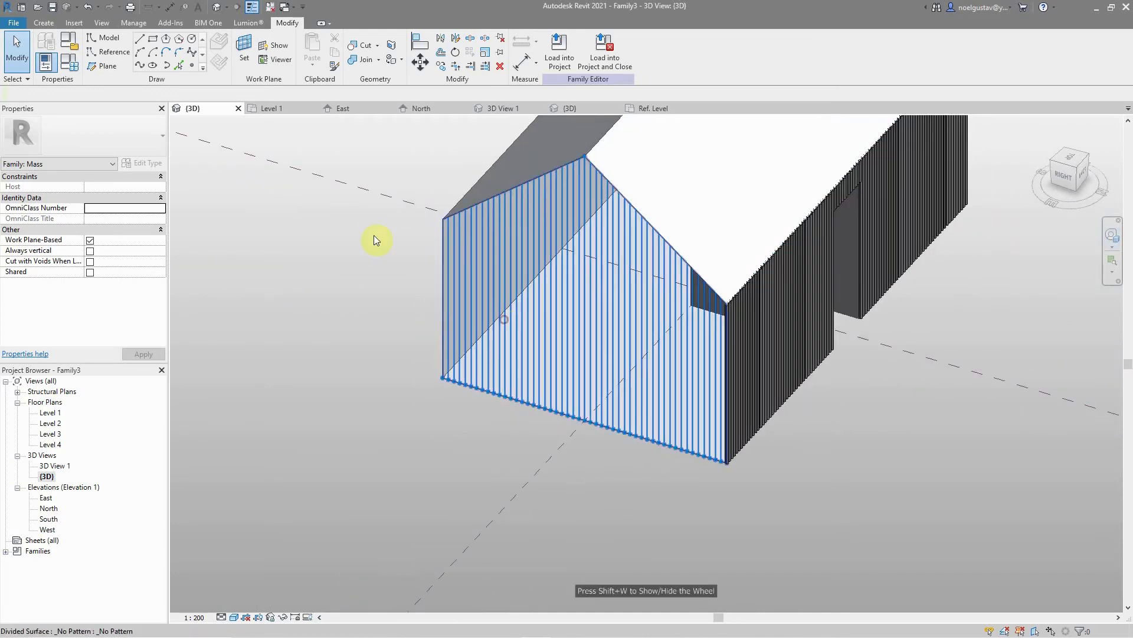
# Step: Place a Bamboo frame component on the gable end from the ridge apex node straight down to the base node
pyautogui.click(47, 23)
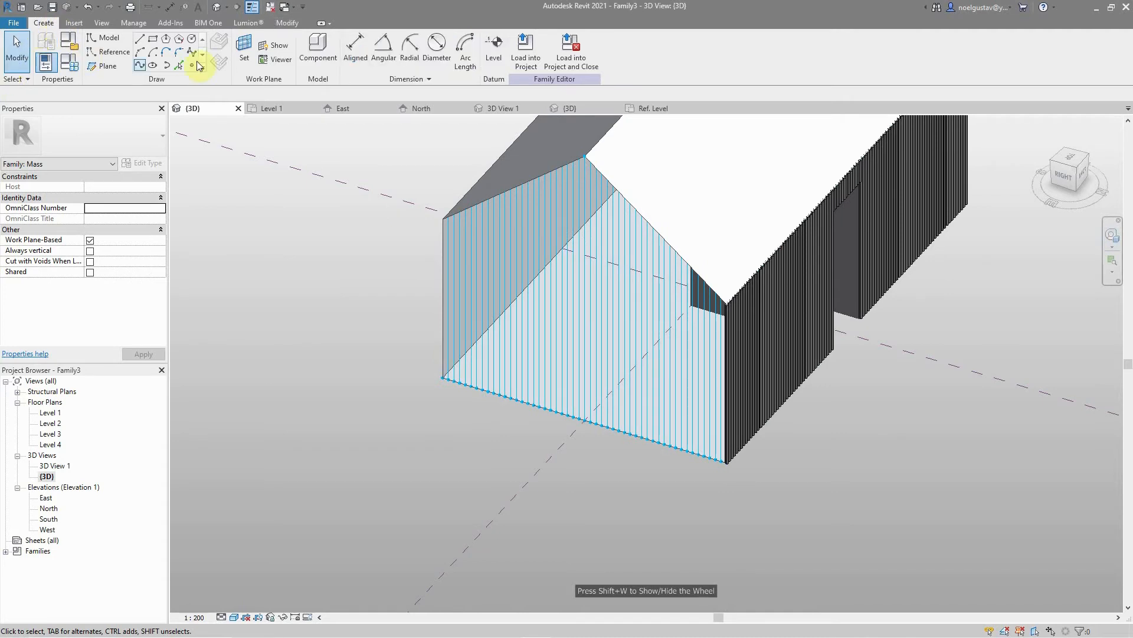
pyautogui.click(318, 49)
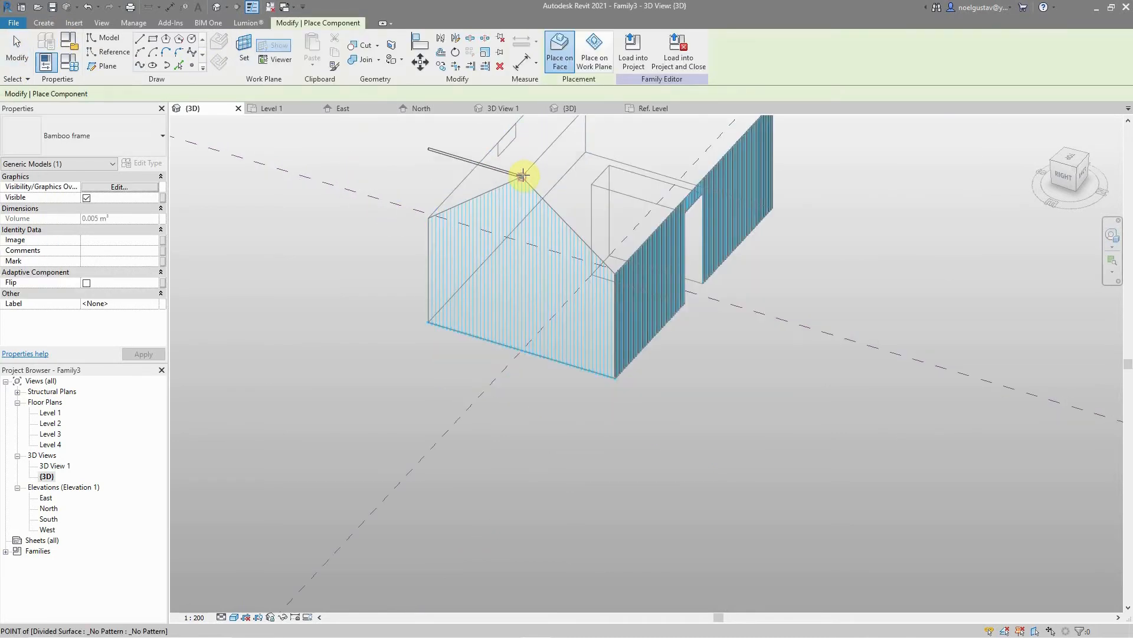
pyautogui.click(521, 175)
pyautogui.scroll(5, 517, 365)
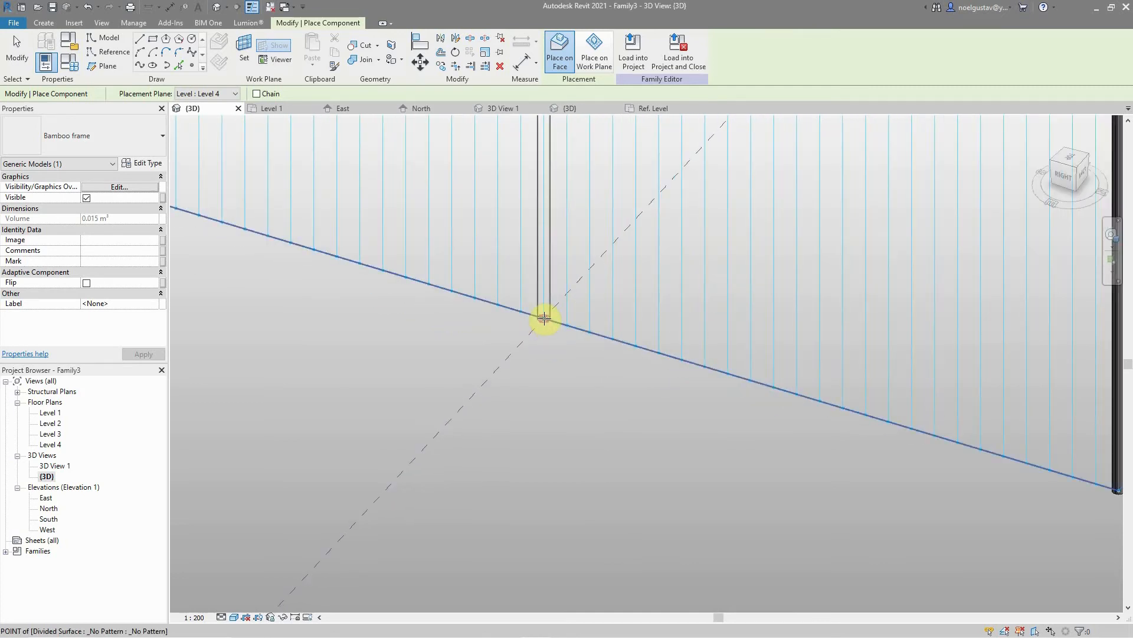
pyautogui.click(544, 318)
pyautogui.scroll(-5, 528, 390)
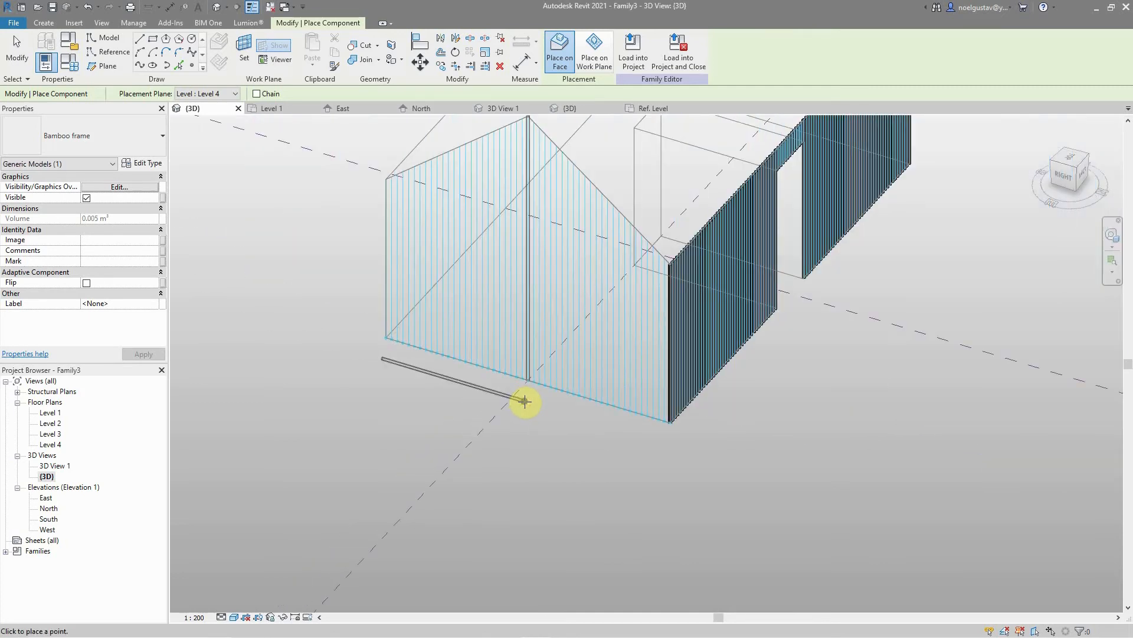
pyautogui.scroll(-1, 524, 401)
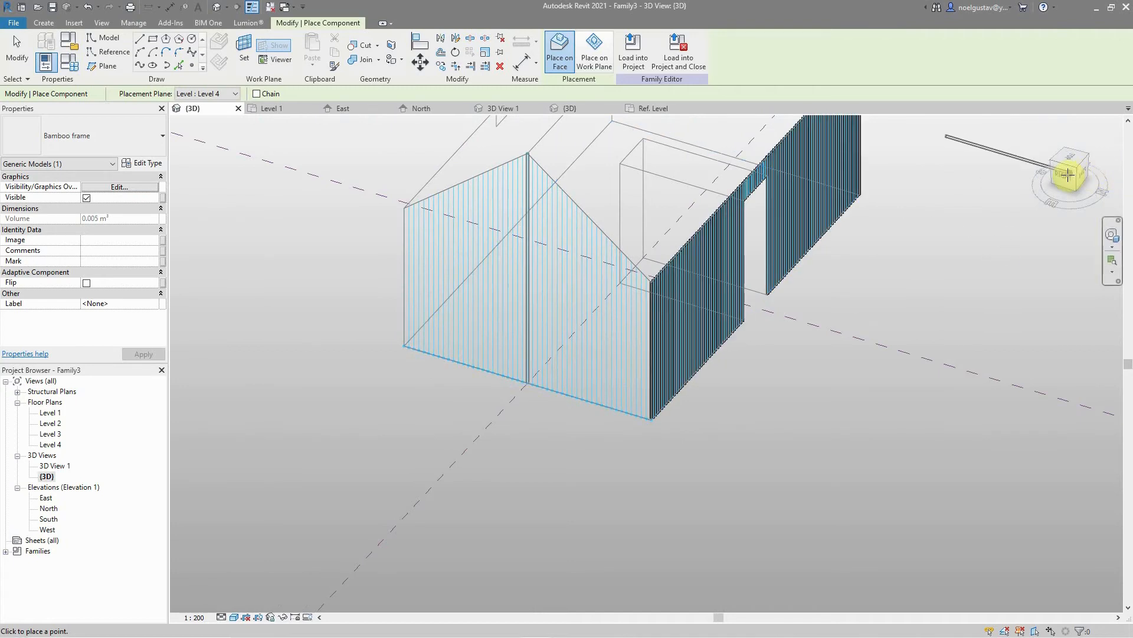
pyautogui.click(16, 50)
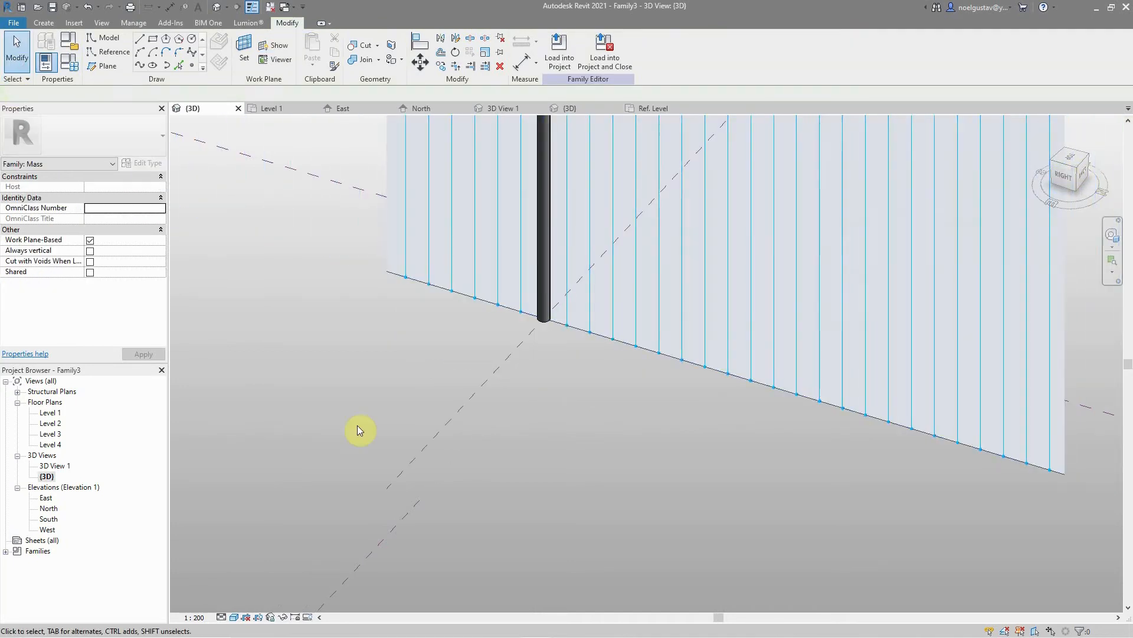
# Step: Try to repeat the placed Bamboo frame component across the gable end's divided surface
pyautogui.scroll(-5, 382, 422)
pyautogui.scroll(3, 361, 314)
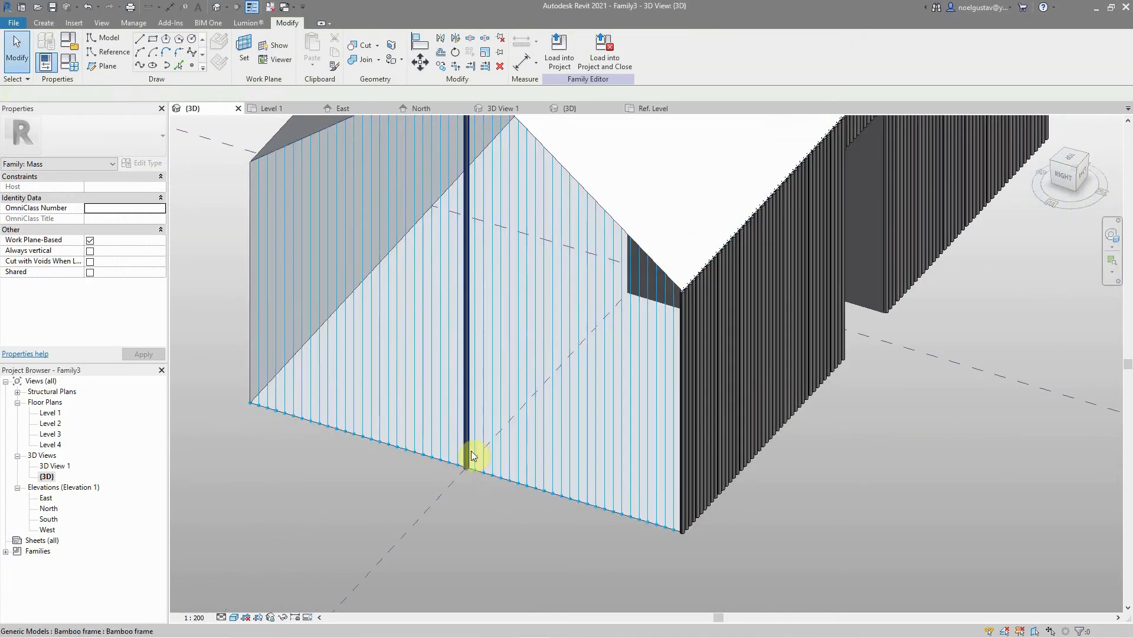
pyautogui.click(468, 450)
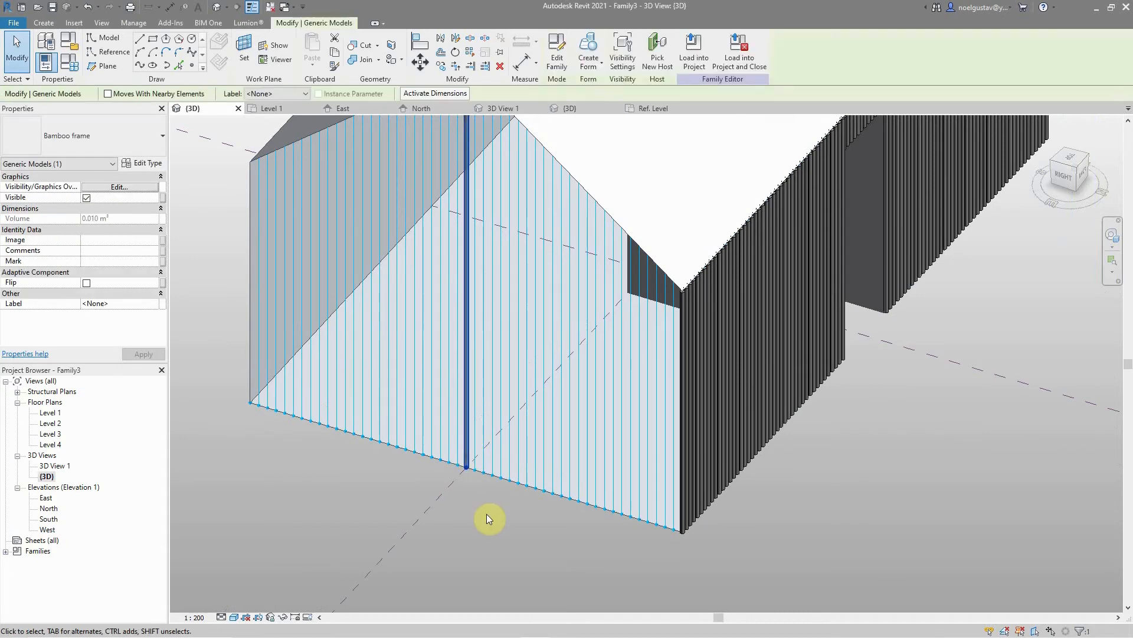
pyautogui.click(471, 54)
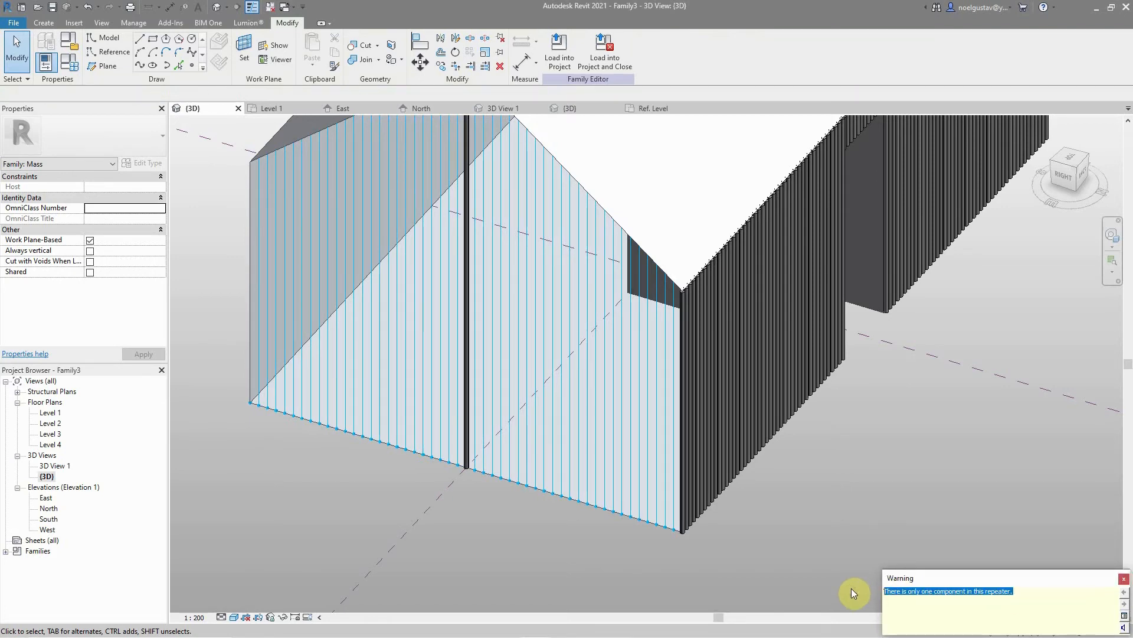
pyautogui.scroll(-2, 845, 505)
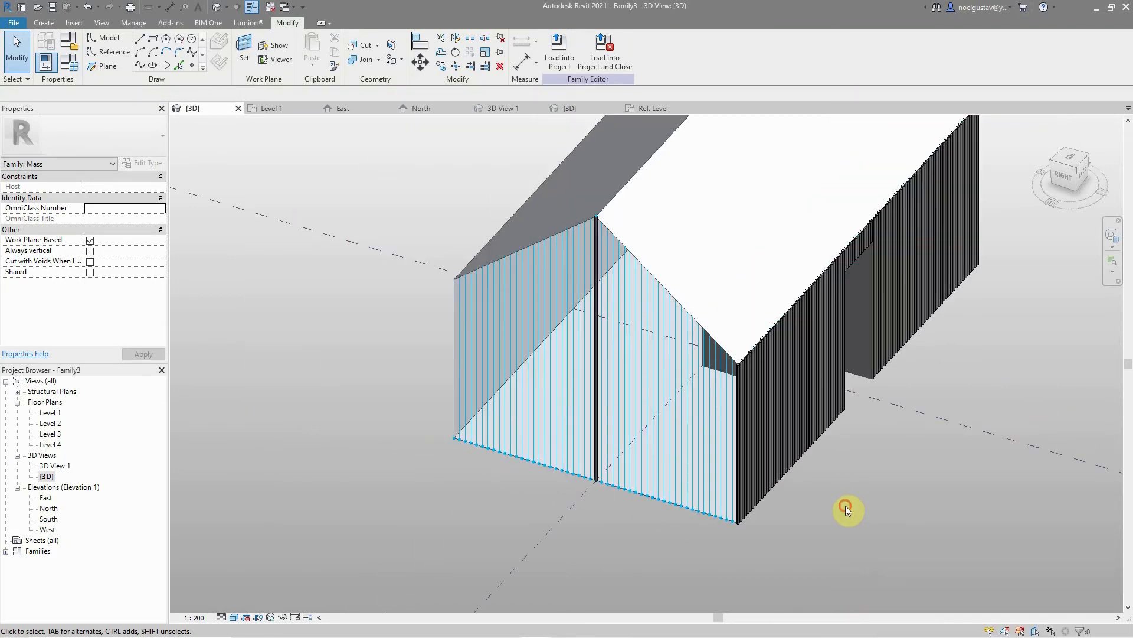
# Step: Delete the Bamboo frame repeater from the middle of the gable end
pyautogui.click(597, 466)
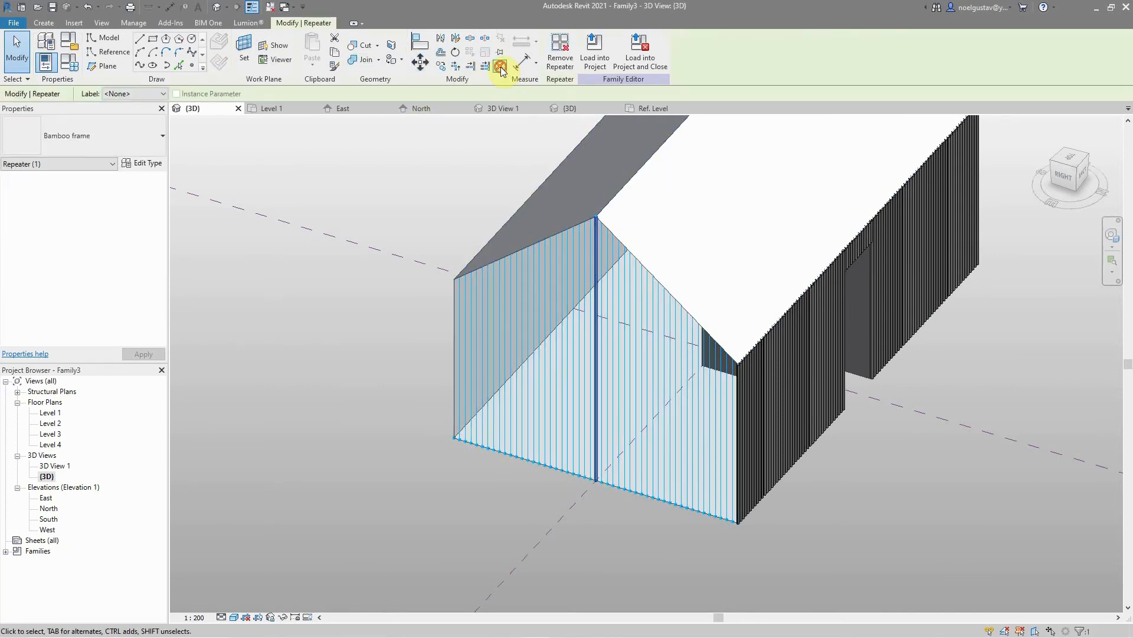
pyautogui.click(467, 180)
pyautogui.scroll(1, 698, 273)
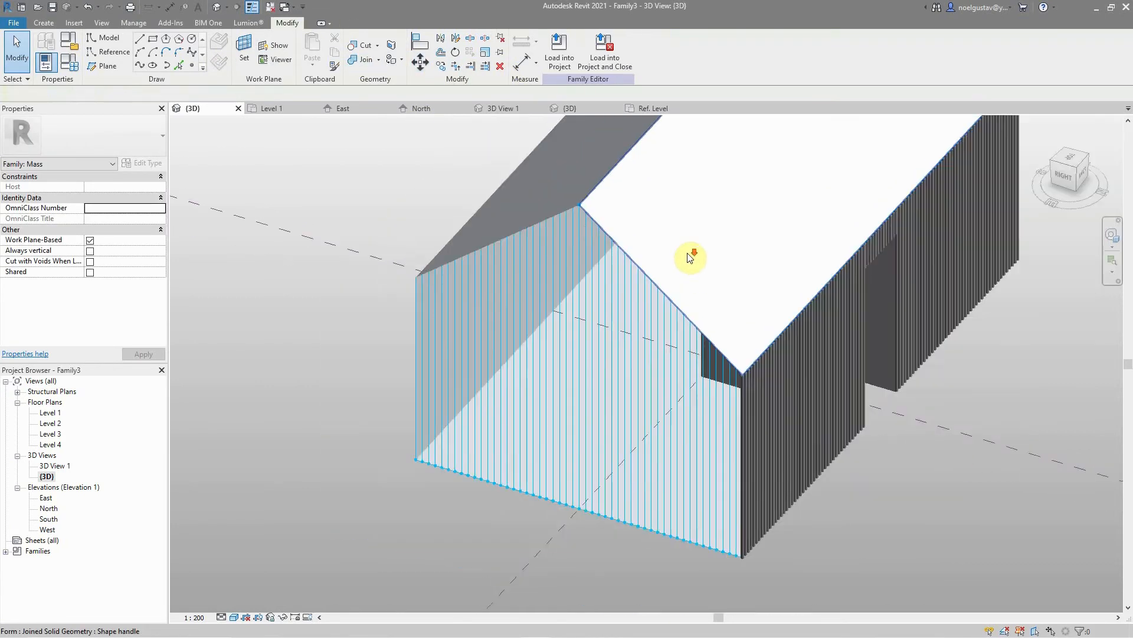
# Step: Undo the gable end's surface division together with its grid number and node display changes
pyautogui.scroll(-2, 688, 256)
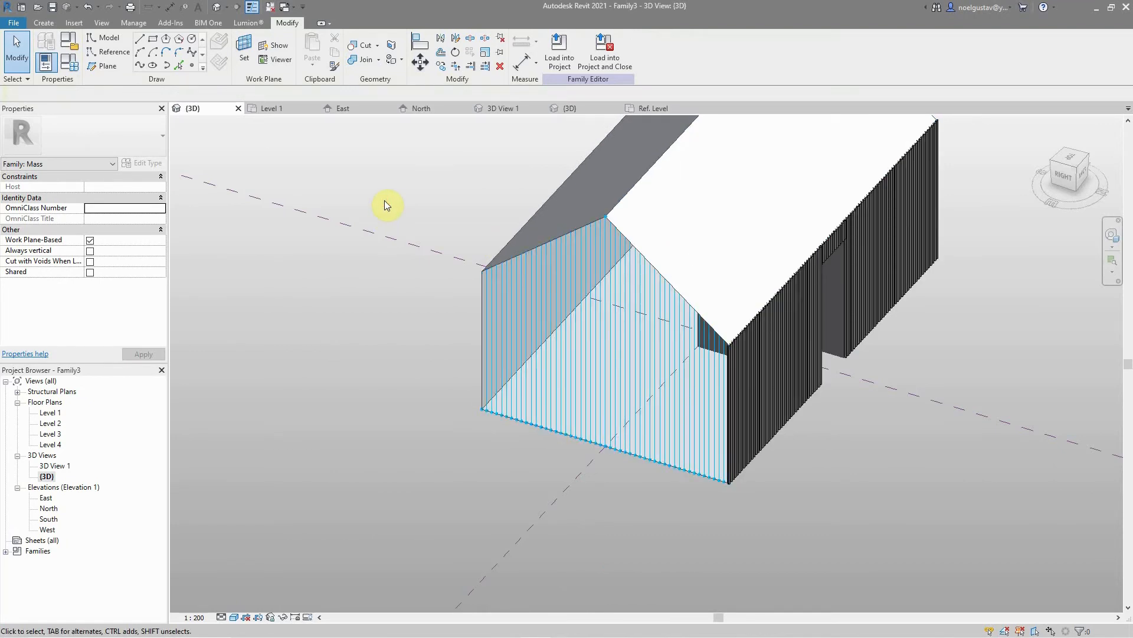
pyautogui.scroll(1, 384, 199)
pyautogui.scroll(-3, 384, 205)
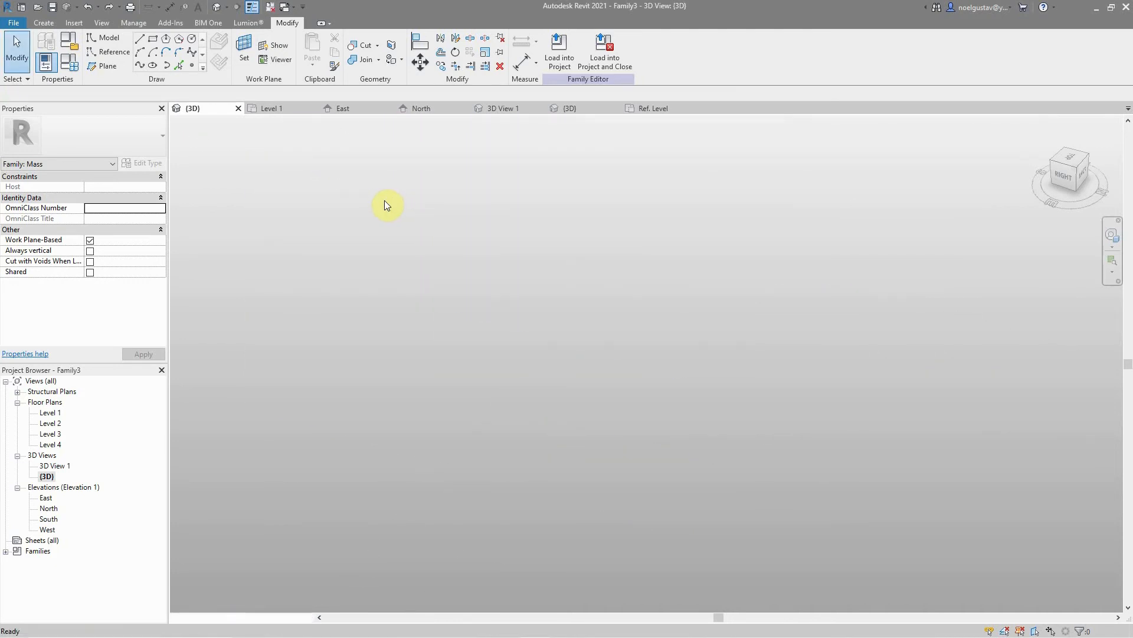
pyautogui.scroll(10, 587, 324)
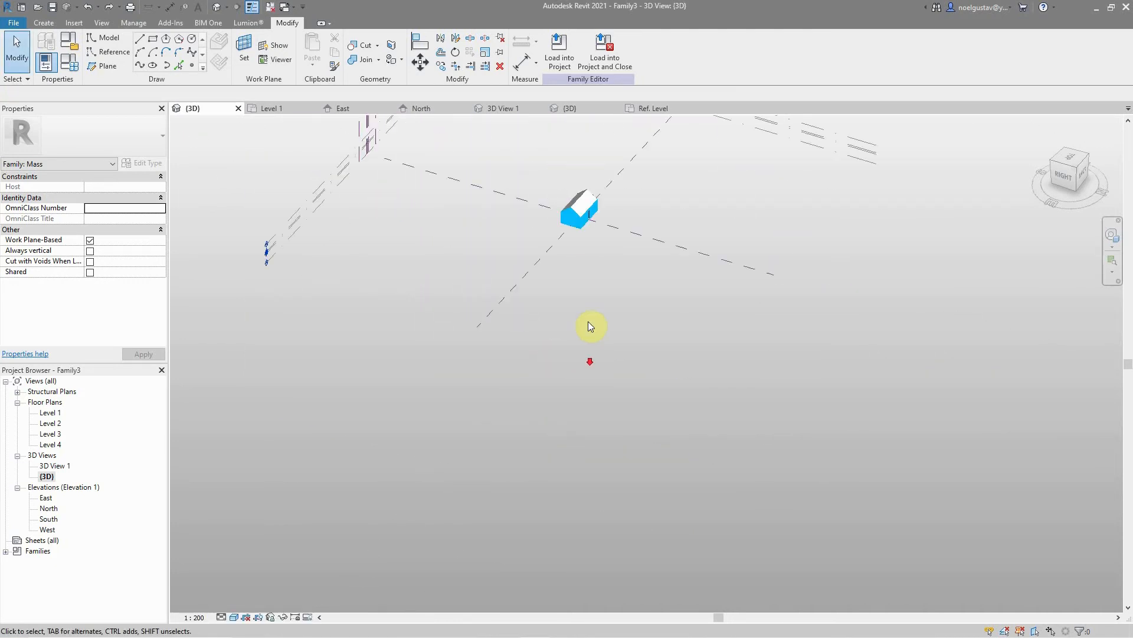
pyautogui.click(98, 6)
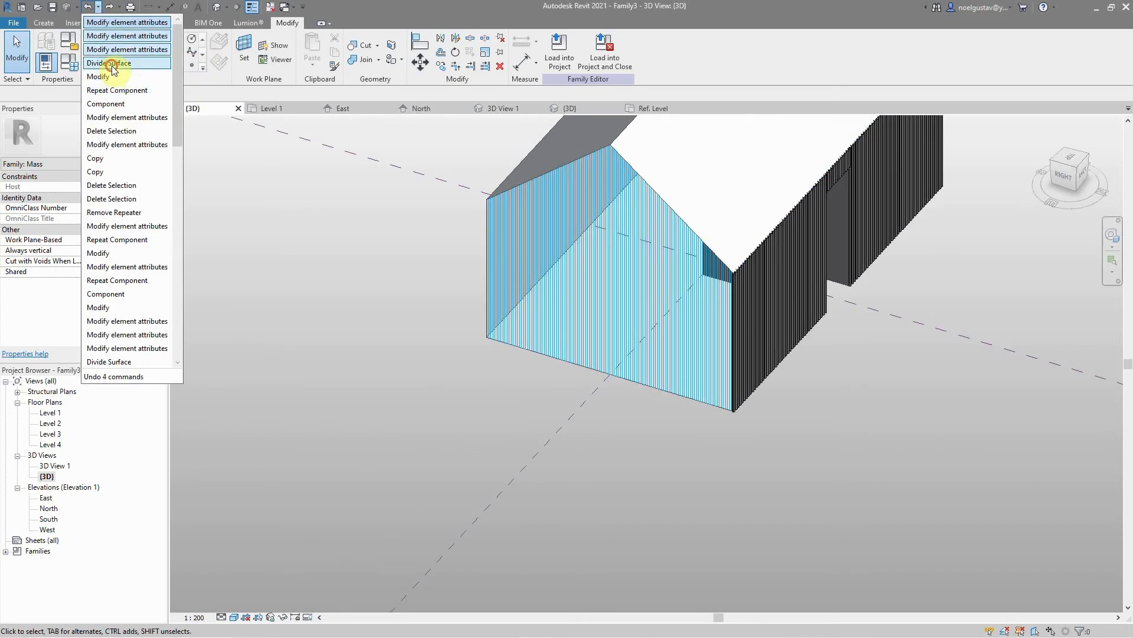
pyautogui.click(113, 76)
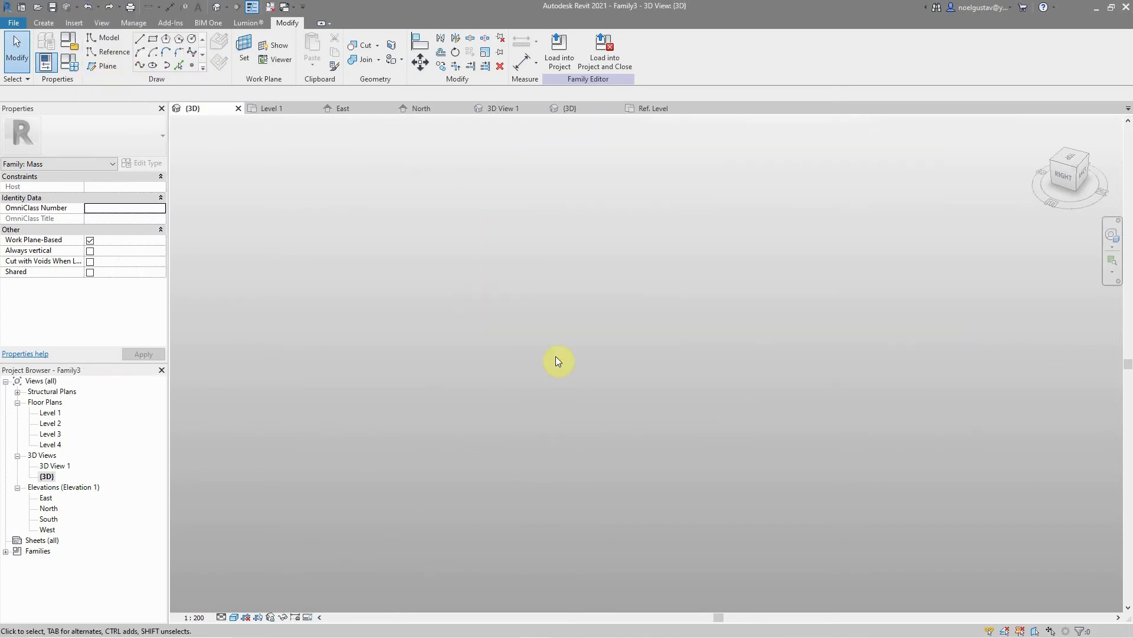
# Step: Examine the undivided gable end and the bamboo-clad front wall of the house mass
pyautogui.rightClick(832, 331)
pyautogui.press('Escape')
pyautogui.click(1112, 235)
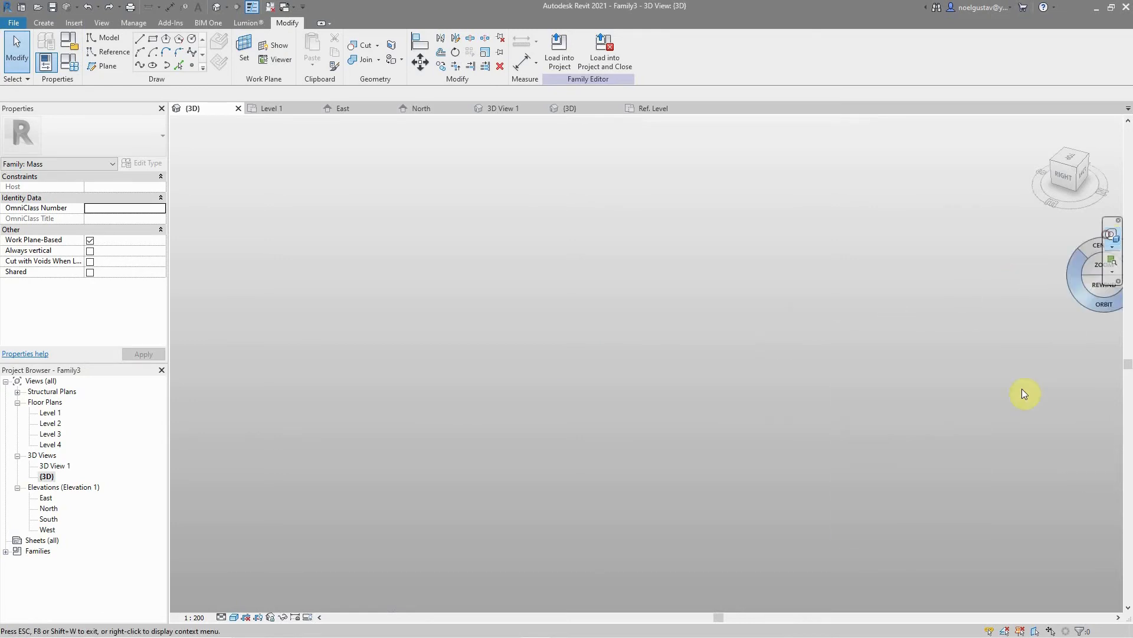
pyautogui.moveTo(1029, 384); pyautogui.dragTo(898, 379)
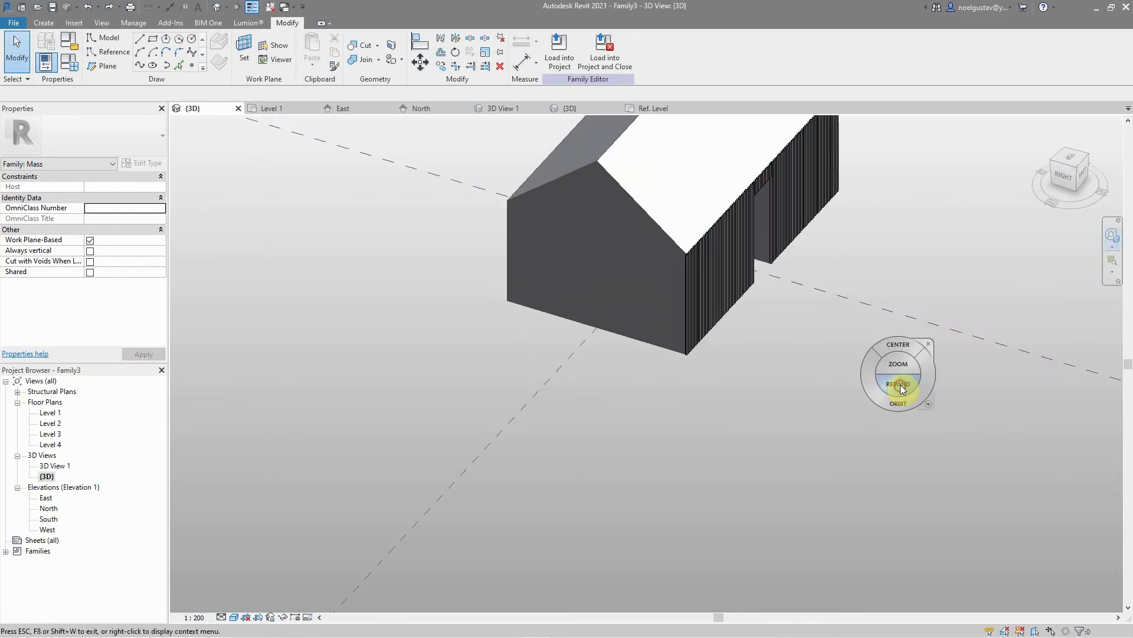
pyautogui.click(753, 326)
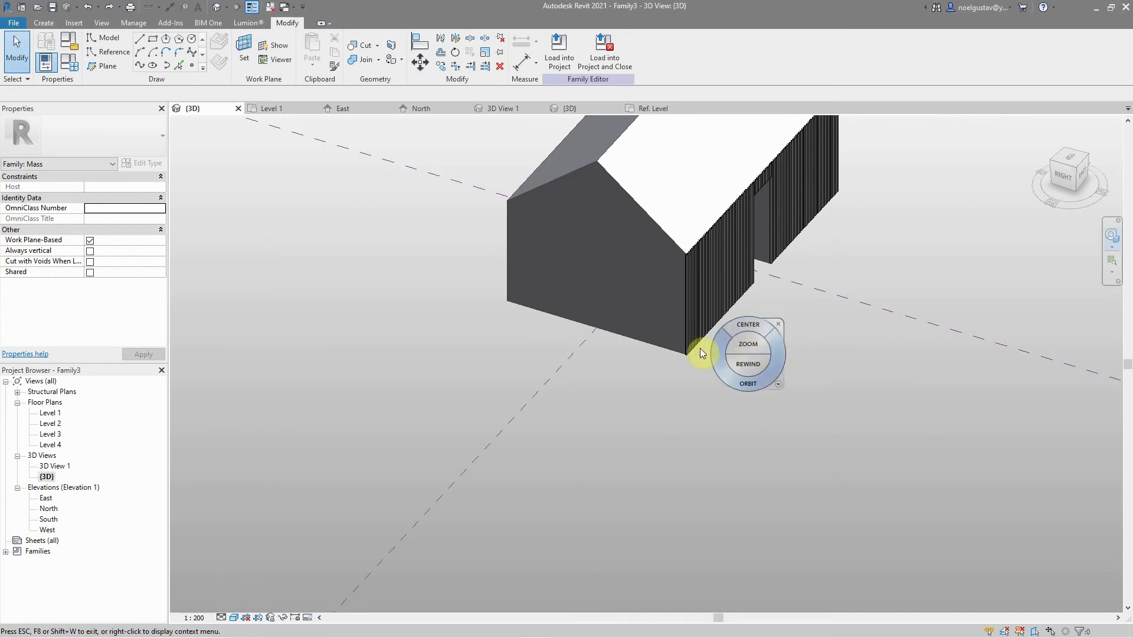
pyautogui.moveTo(736, 328); pyautogui.dragTo(603, 328)
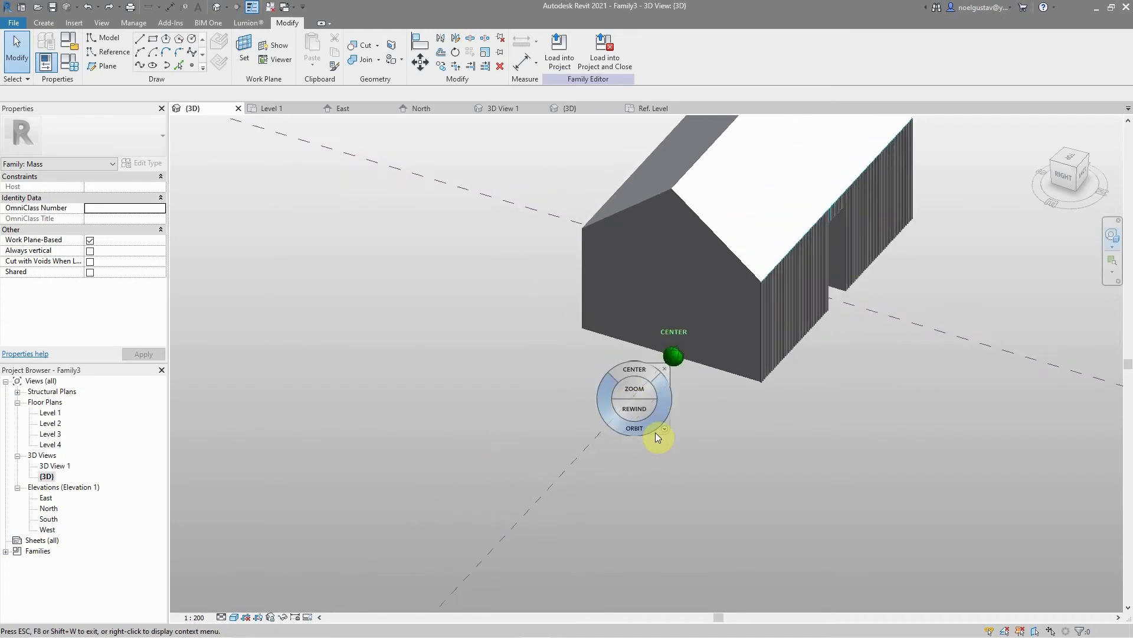
pyautogui.moveTo(654, 434); pyautogui.dragTo(540, 379)
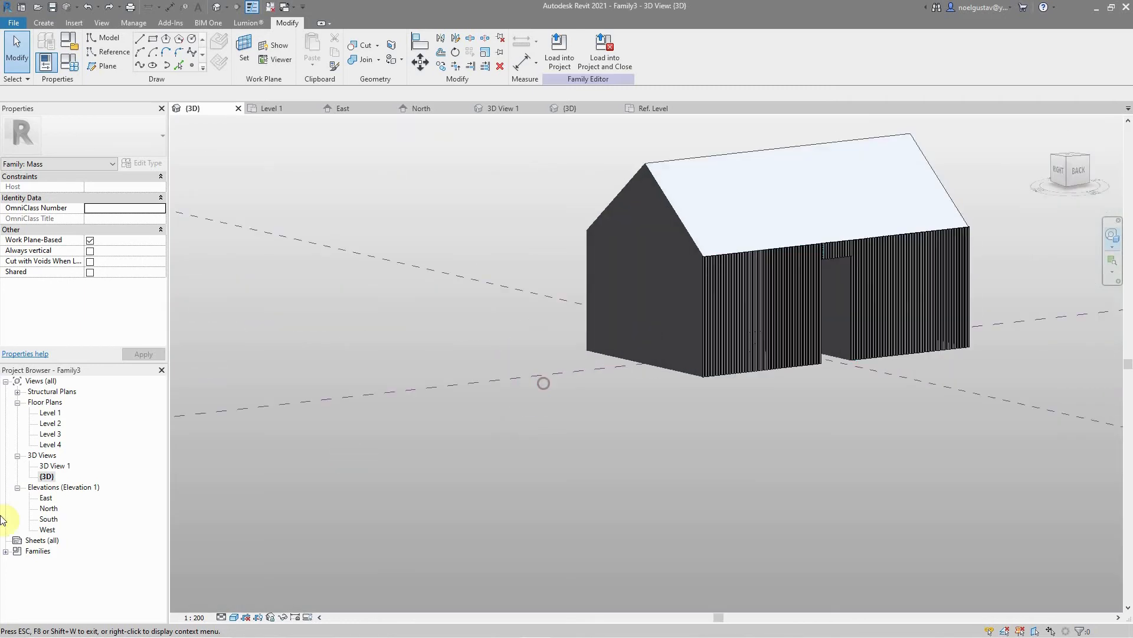
pyautogui.press('Escape')
# Step: Draw a rectangular surface in the East elevation from the gable end's lower corner to the opposite eaves corner
pyautogui.doubleClick(47, 498)
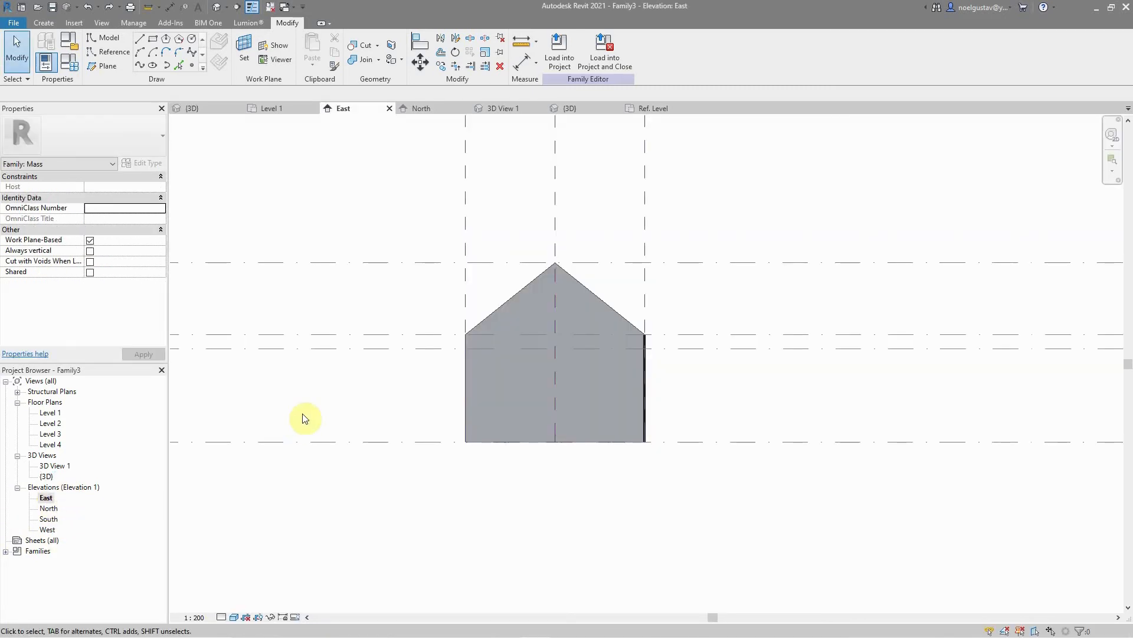
pyautogui.click(101, 37)
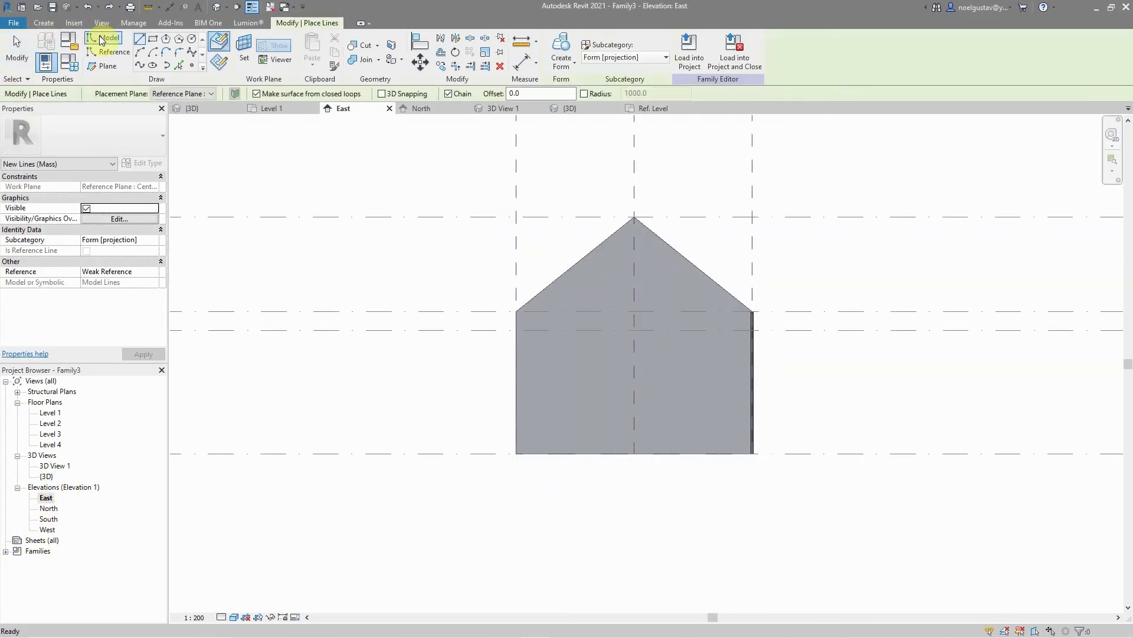
pyautogui.click(152, 39)
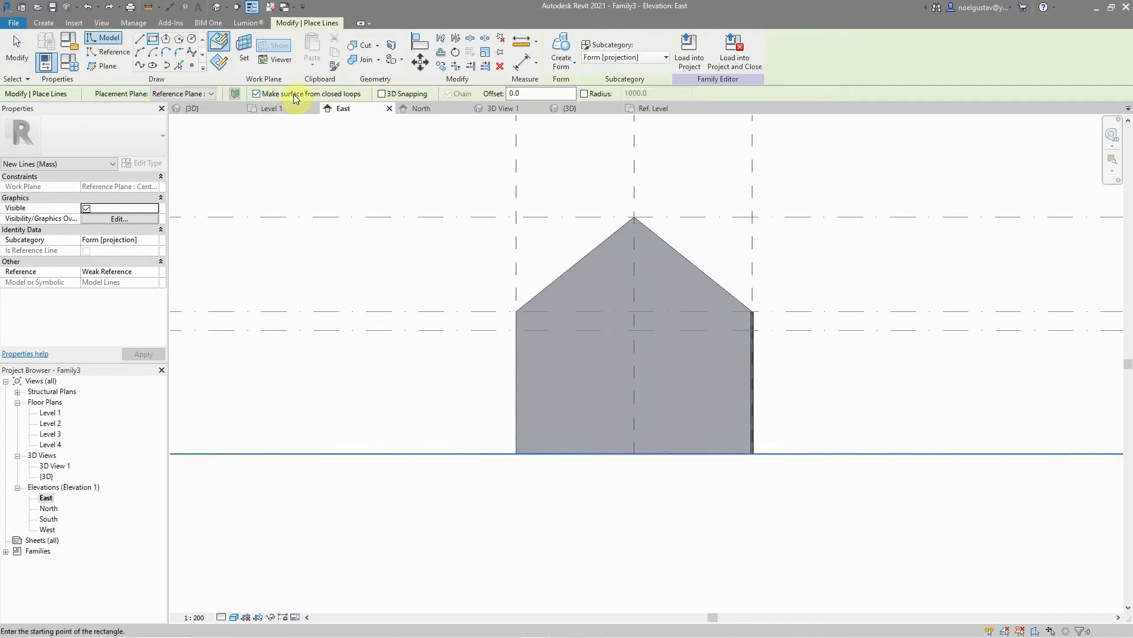
pyautogui.press('z')
pyautogui.press('f')
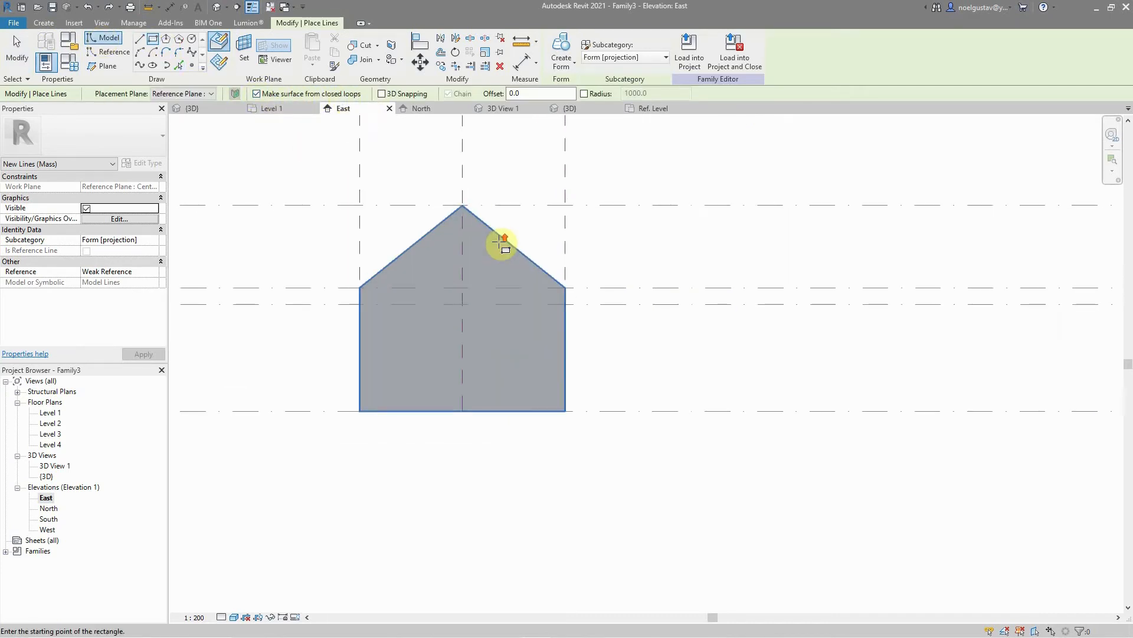
pyautogui.click(360, 410)
pyautogui.scroll(5, 543, 295)
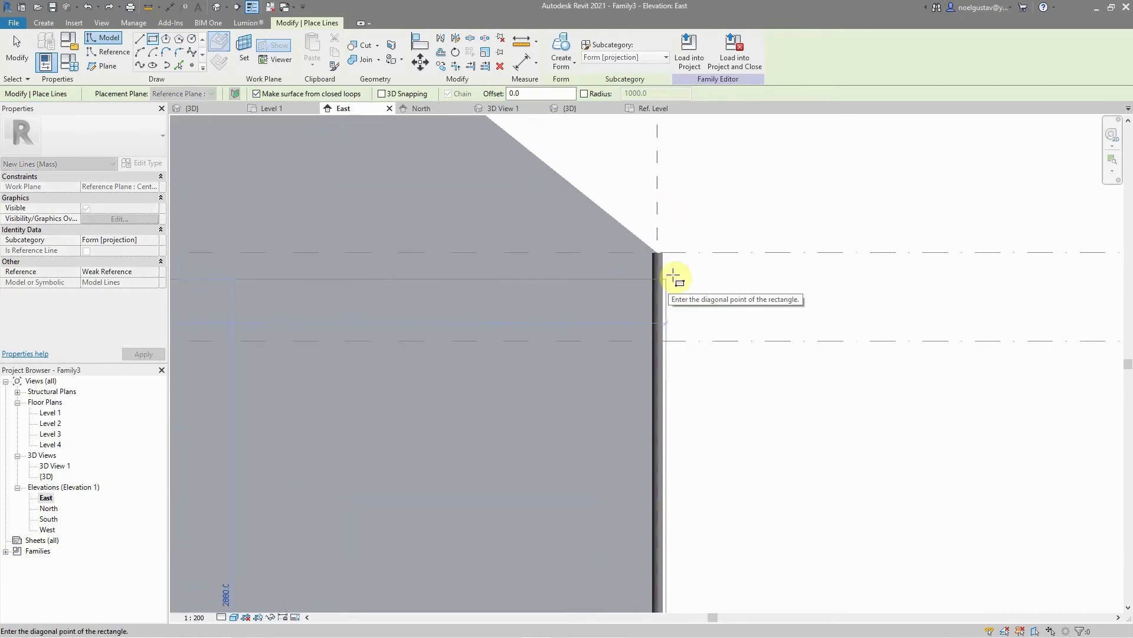
pyautogui.click(657, 253)
pyautogui.scroll(-3, 645, 232)
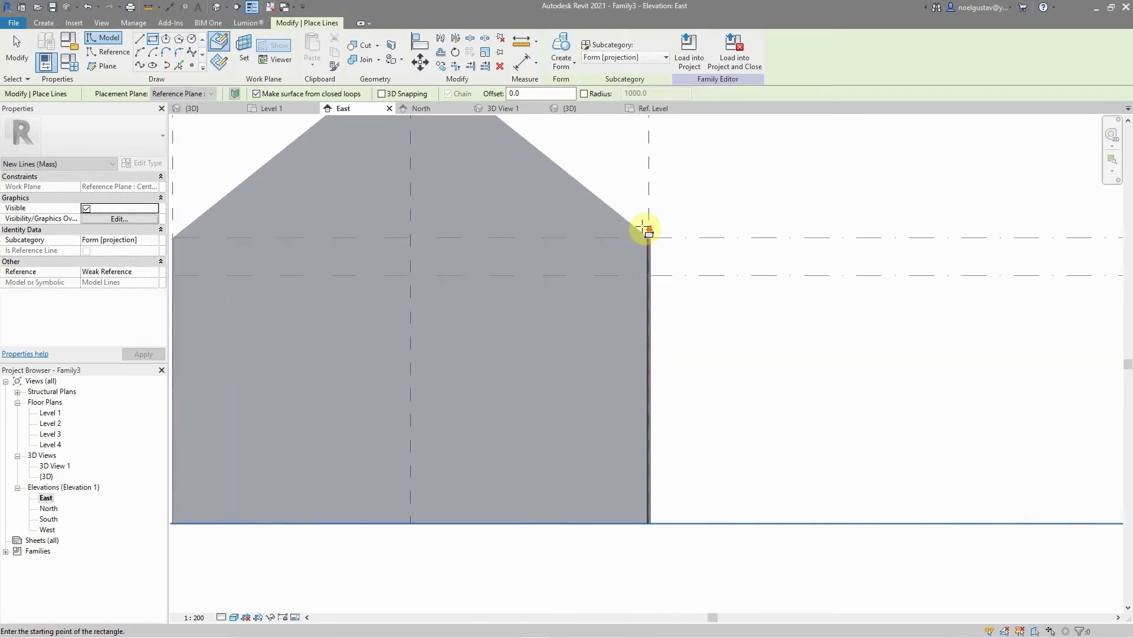
pyautogui.scroll(-2, 644, 230)
# Step: Examine both gable ends in the 3D view to find where the new rectangular surface sits
pyautogui.doubleClick(46, 476)
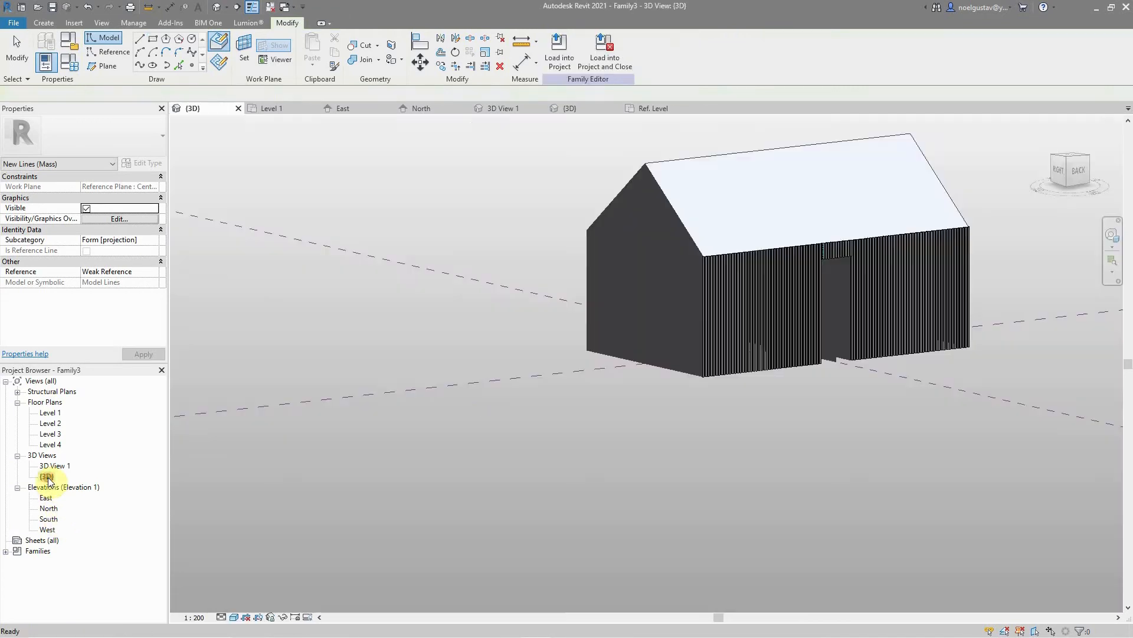
pyautogui.press('Escape')
pyautogui.click(770, 328)
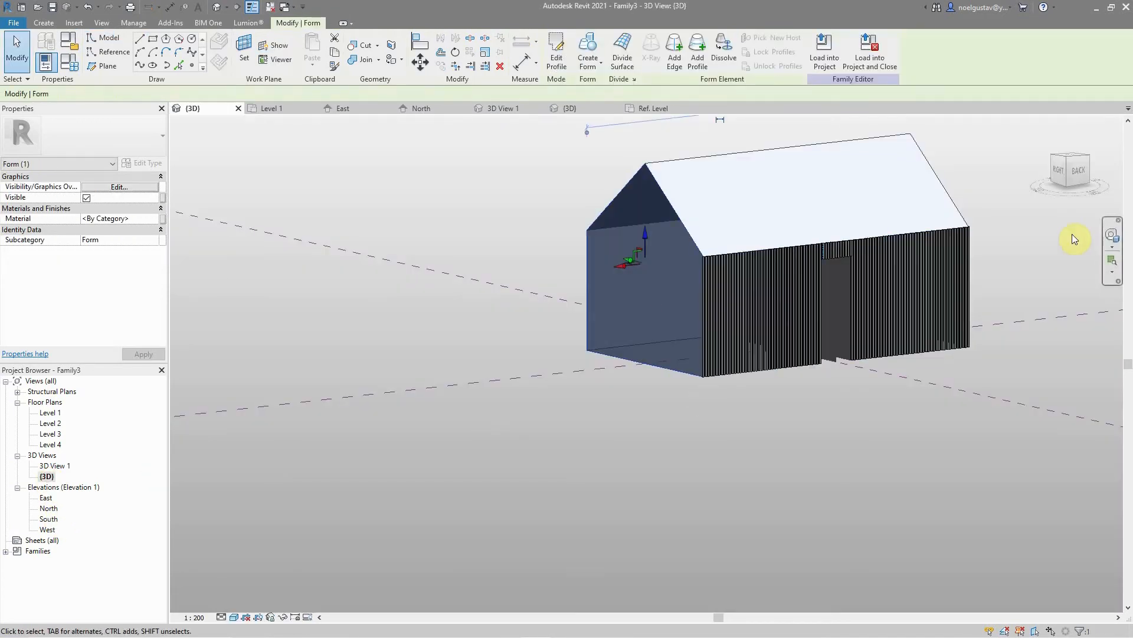
pyautogui.click(1110, 237)
pyautogui.scroll(-3, 664, 378)
pyautogui.moveTo(670, 380); pyautogui.dragTo(351, 405)
pyautogui.click(463, 370)
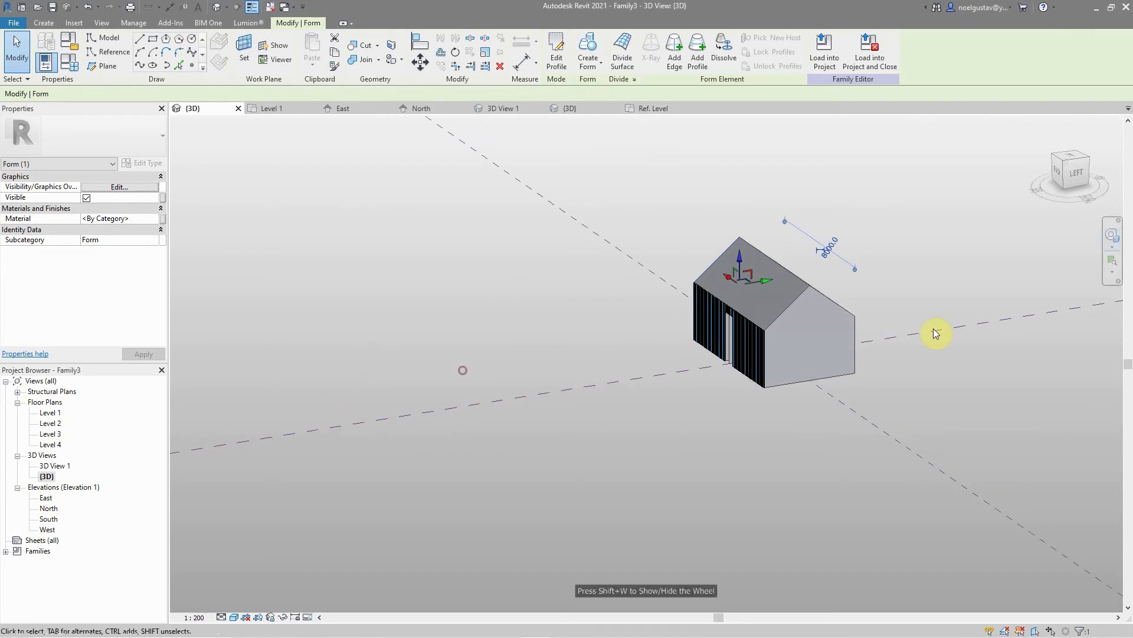
pyautogui.click(830, 352)
pyautogui.scroll(3, 859, 361)
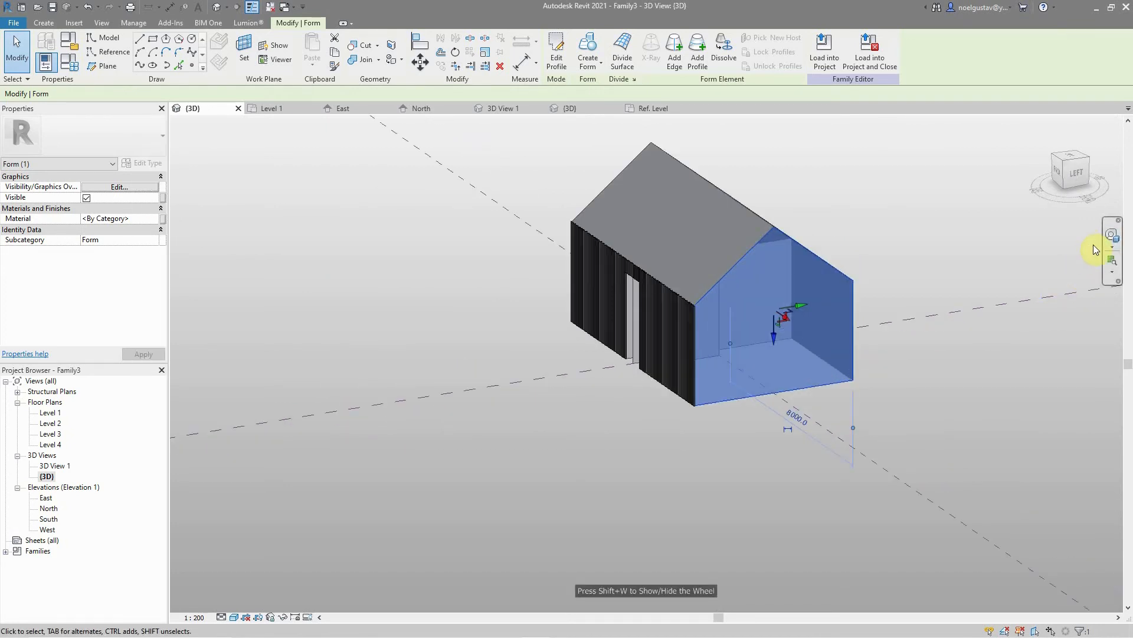
# Step: Delete the rectangular surface that cuts through the middle of the house mass
pyautogui.click(1109, 239)
pyautogui.moveTo(638, 426); pyautogui.dragTo(901, 426)
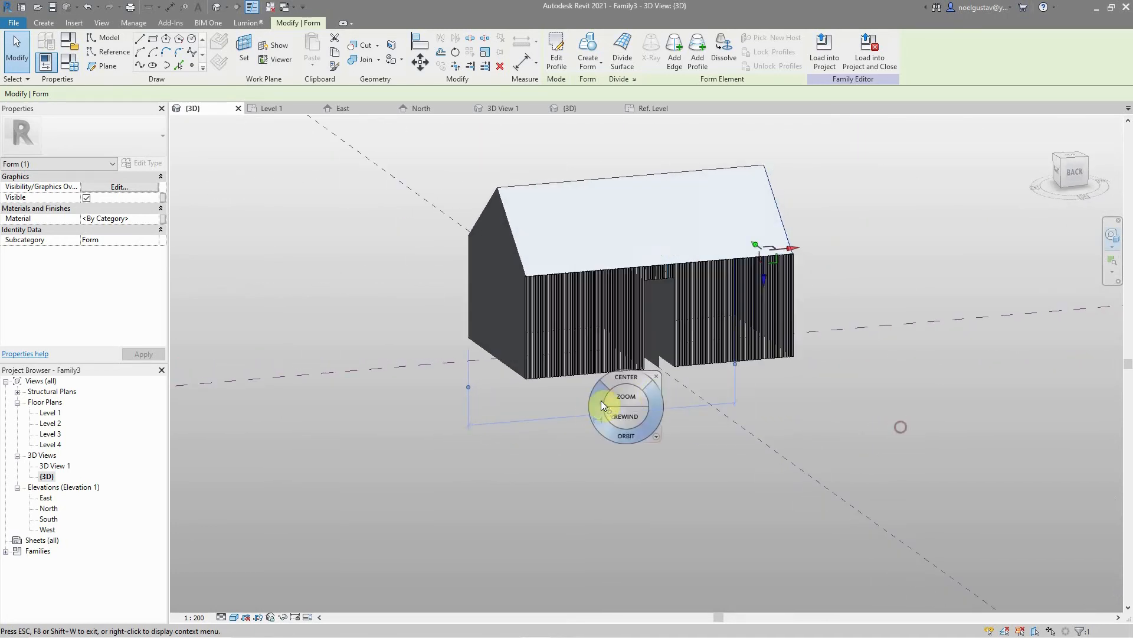
pyautogui.click(657, 376)
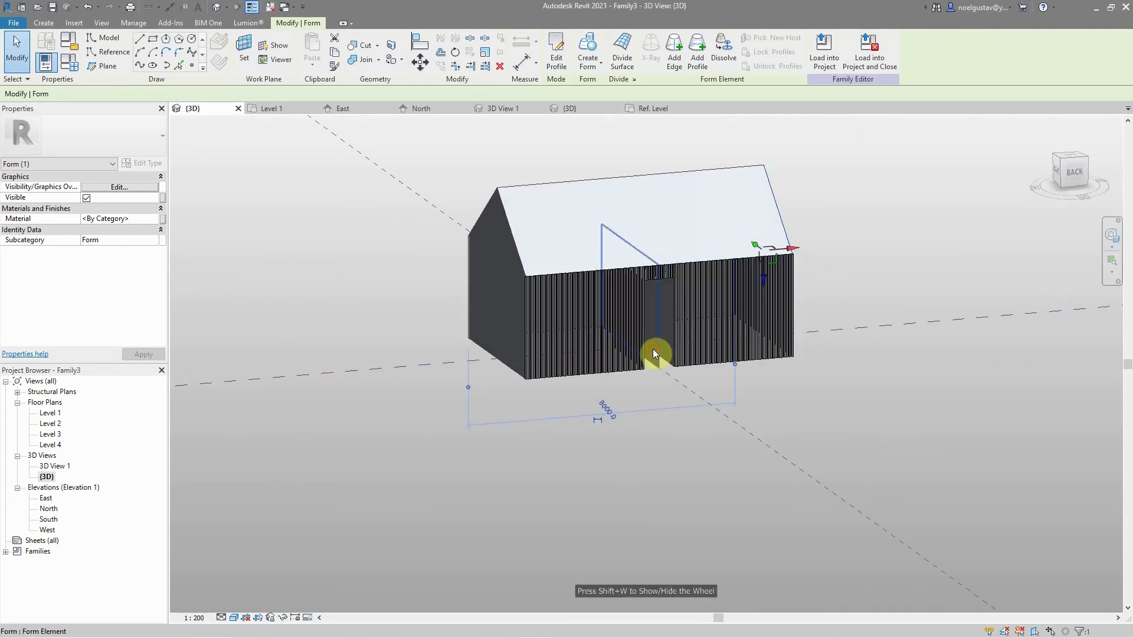
pyautogui.click(652, 349)
pyautogui.click(665, 417)
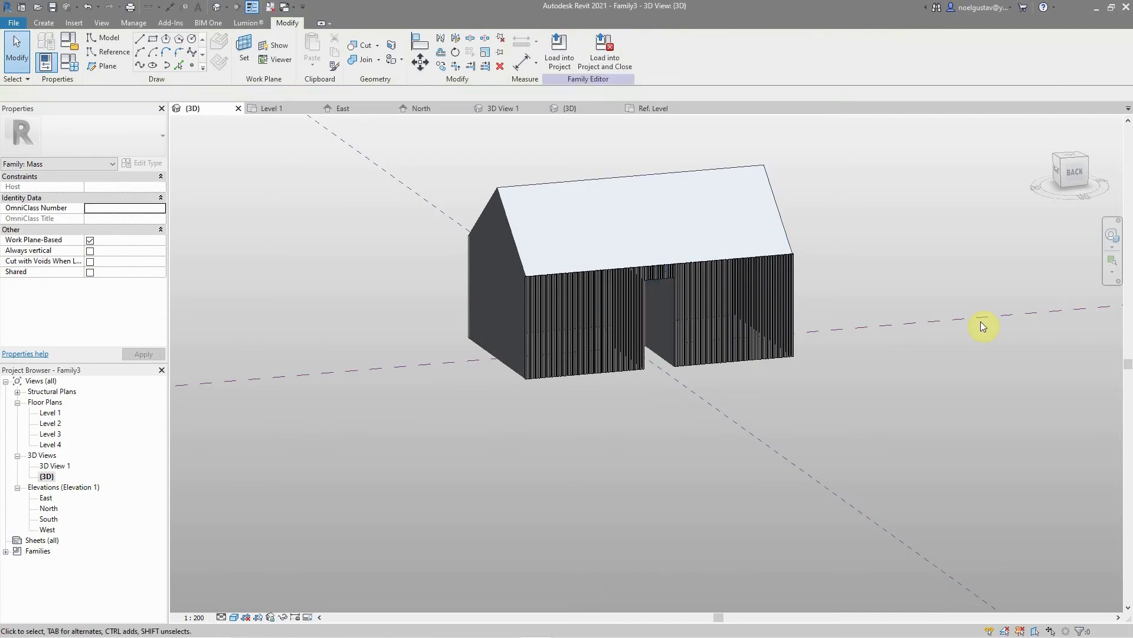
# Step: Draw a rectangular surface on the gable end in 3D, from its lower far corner to the eaves corner at the bamboo wall
pyautogui.click(1112, 235)
pyautogui.moveTo(1112, 237)
pyautogui.mouseDown()
pyautogui.moveTo(817, 362)
pyautogui.moveTo(880, 357)
pyautogui.mouseUp()
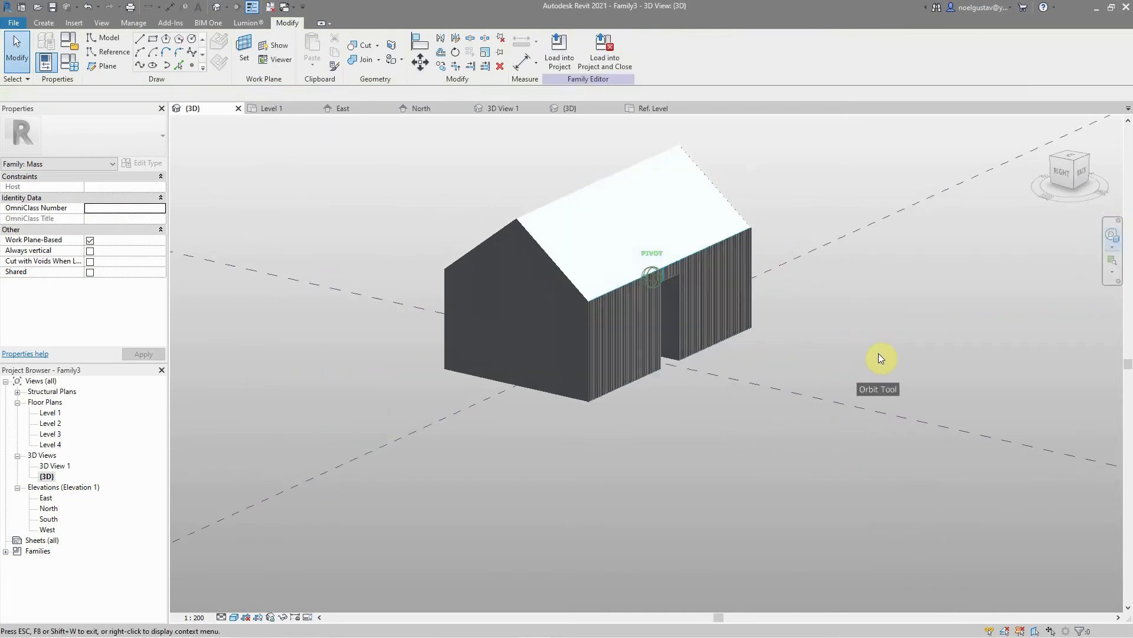
pyautogui.scroll(5, 513, 282)
pyautogui.click(155, 44)
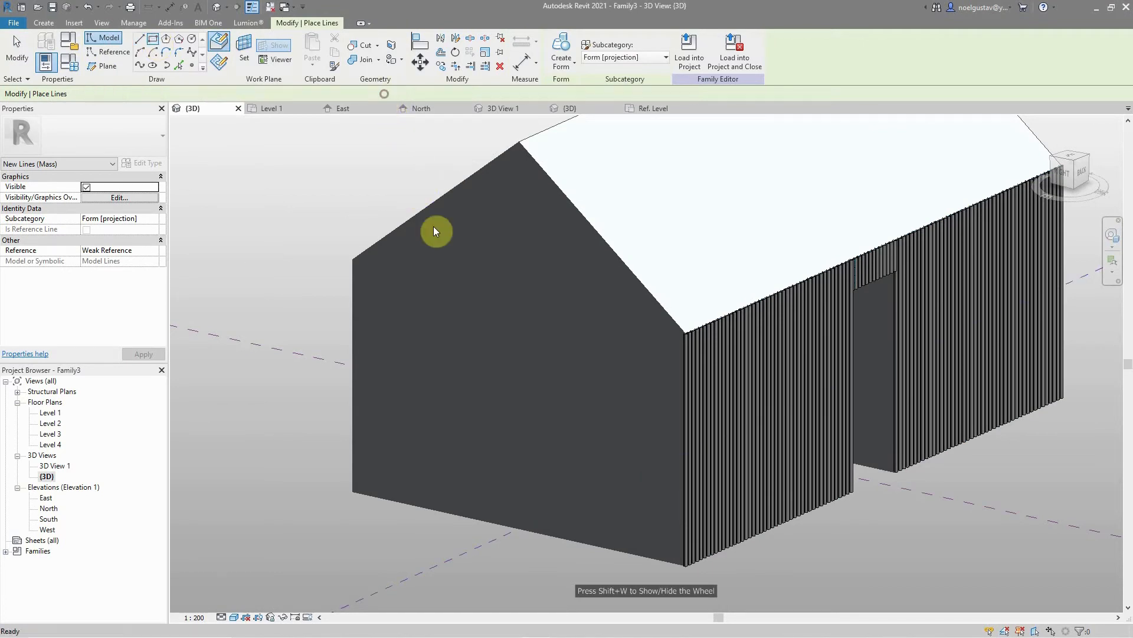
pyautogui.scroll(8, 610, 440)
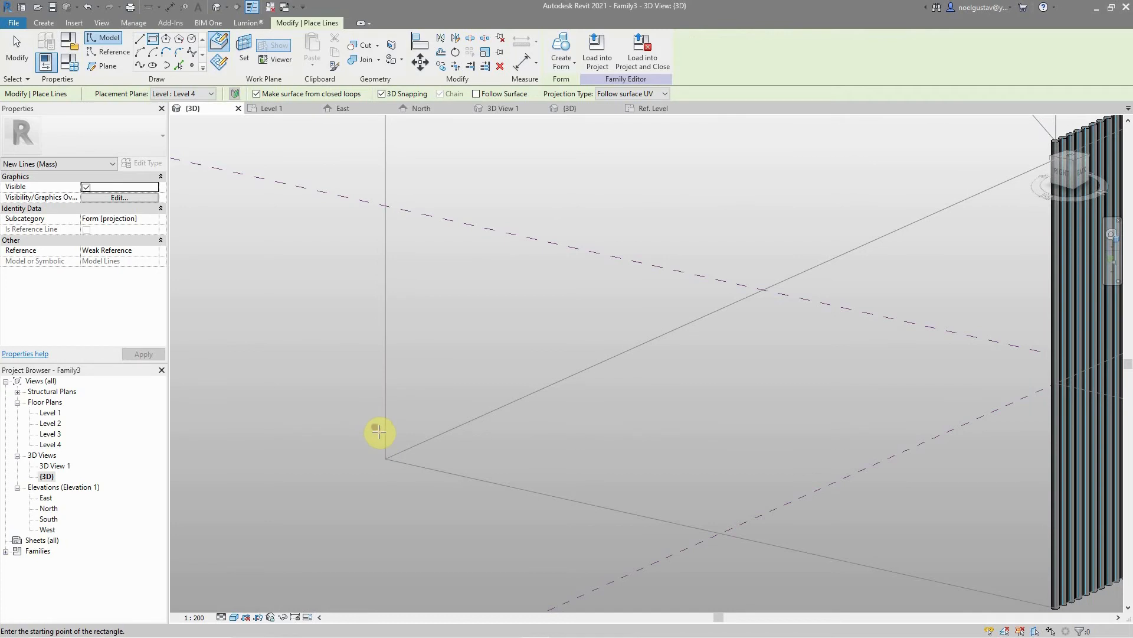
pyautogui.click(385, 458)
pyautogui.scroll(-5, 274, 443)
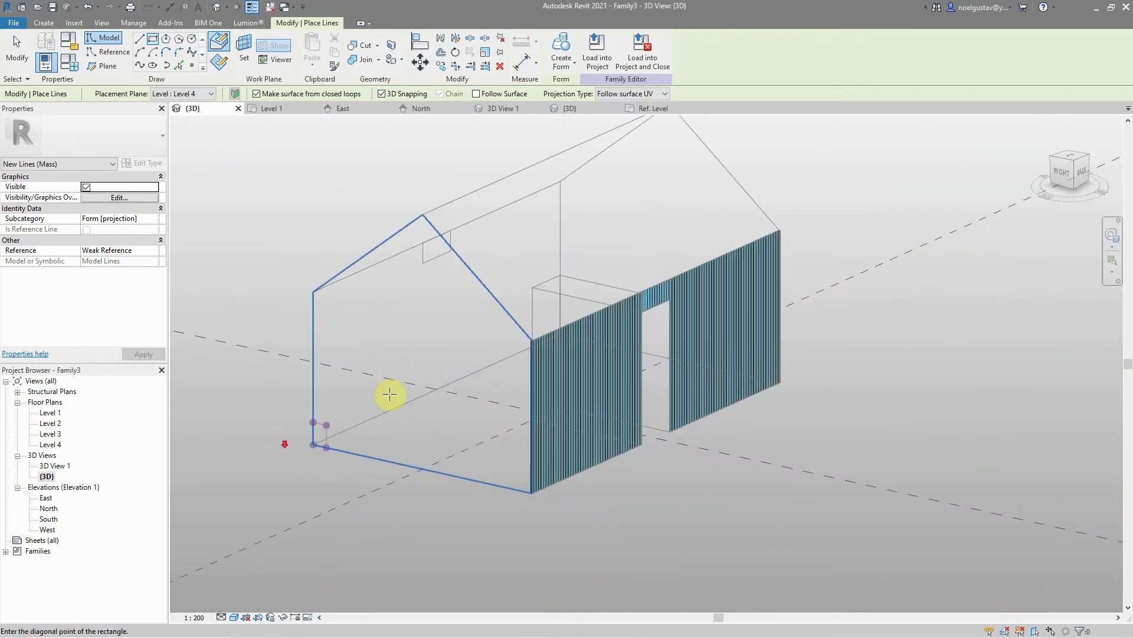
pyautogui.scroll(8, 532, 339)
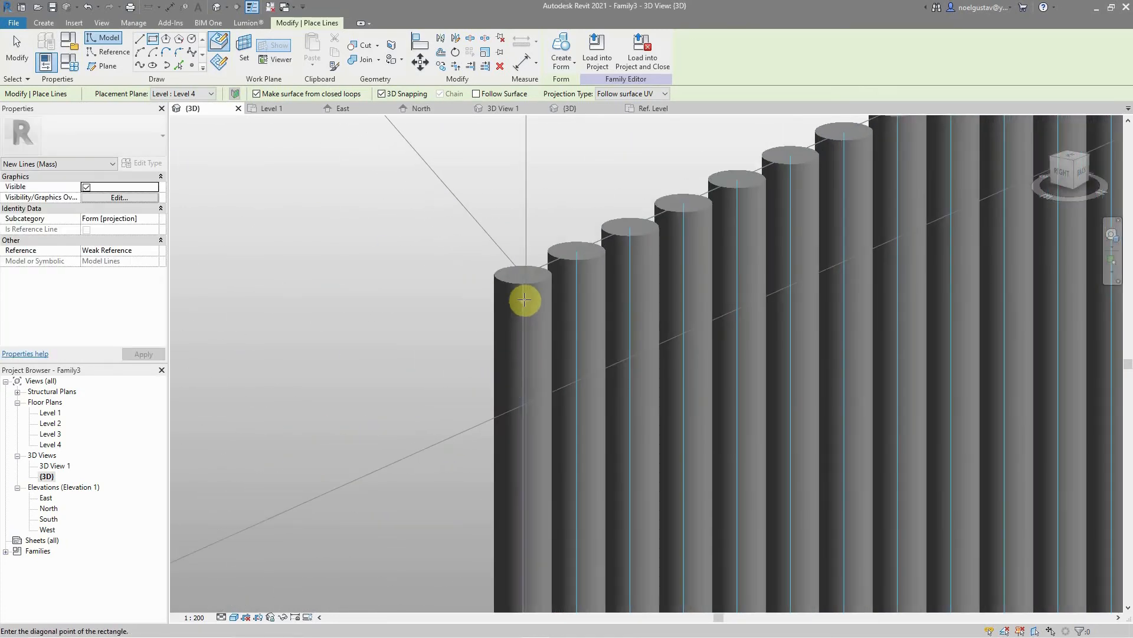
pyautogui.click(525, 274)
pyautogui.scroll(-3, 655, 302)
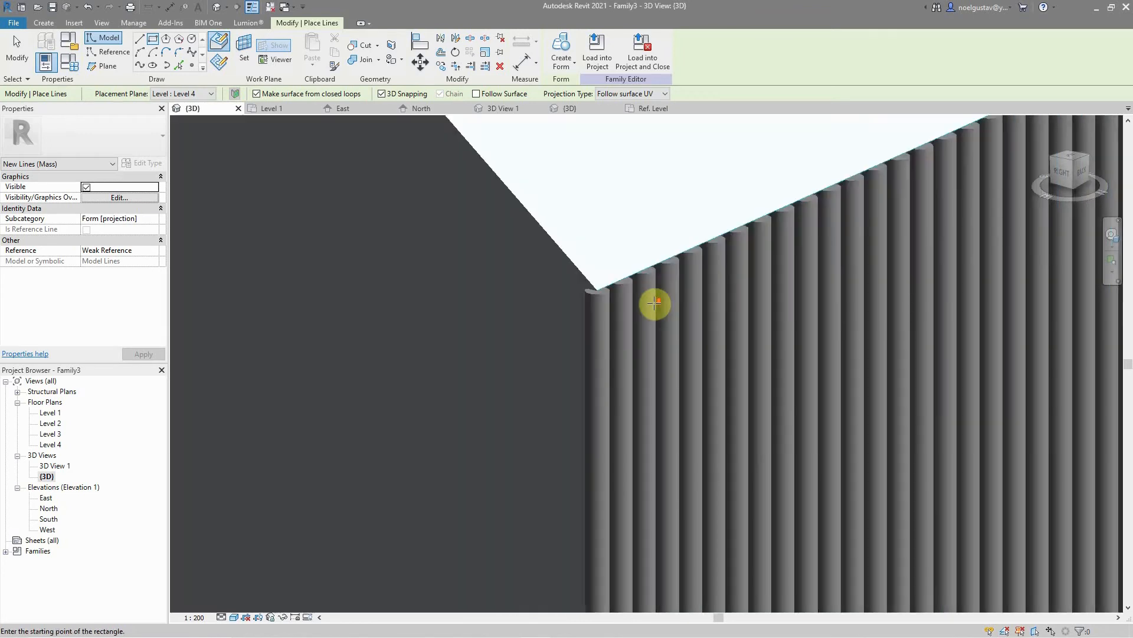
pyautogui.scroll(-6, 654, 303)
pyautogui.press('Escape')
pyautogui.press('Escape')
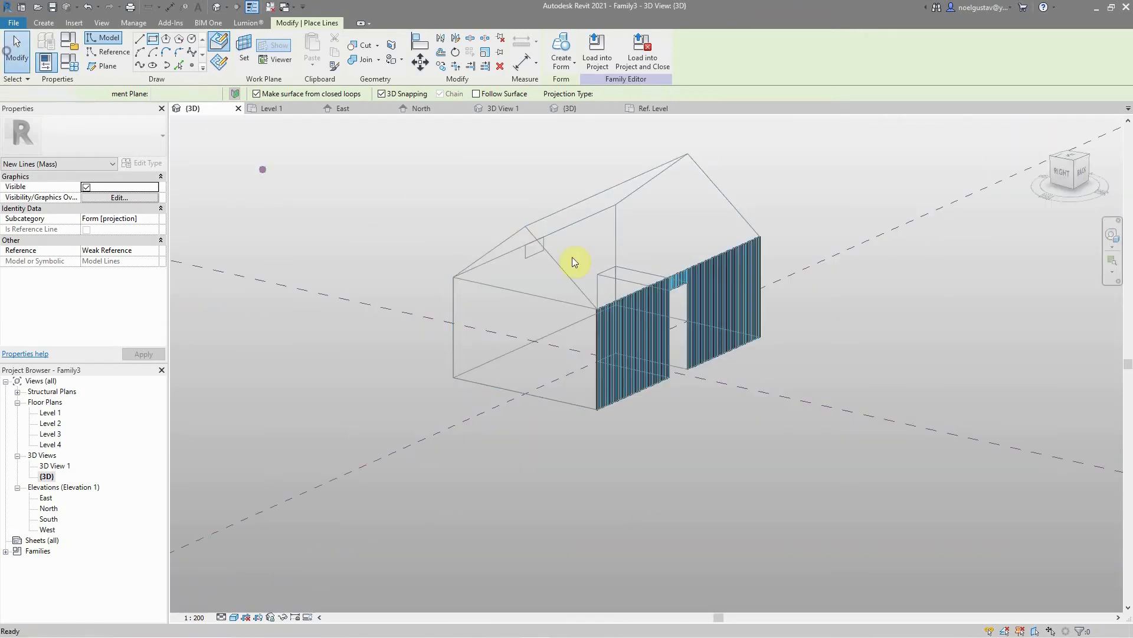
# Step: Divide the rectangular gable surface with a U grid number of 1 and a V grid number of 70
pyautogui.click(571, 357)
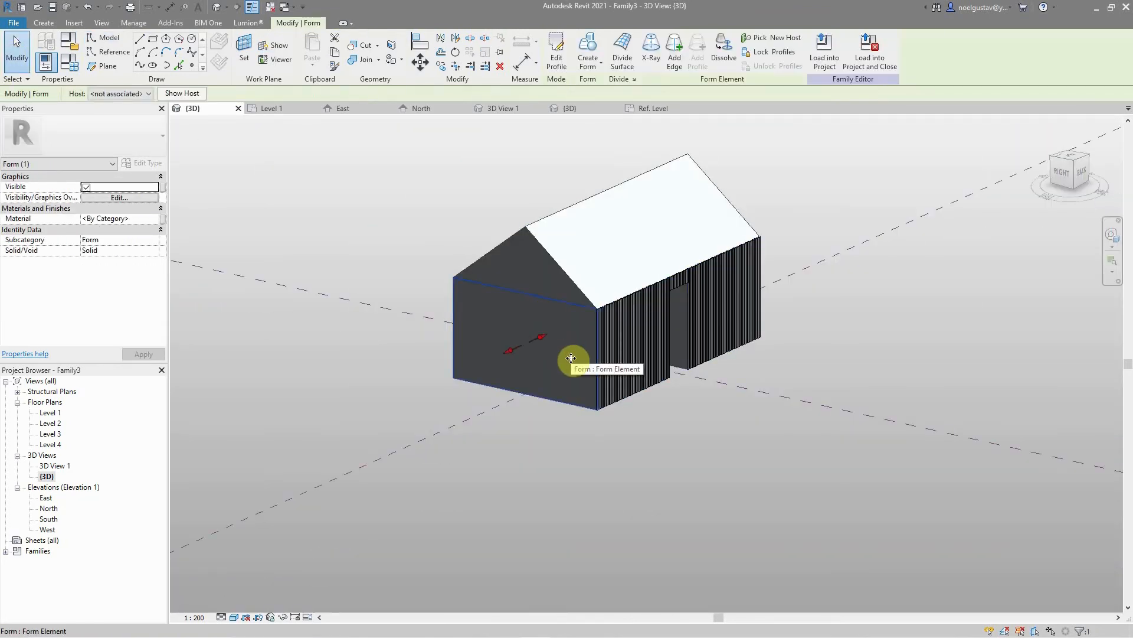
pyautogui.scroll(2, 570, 357)
pyautogui.click(622, 50)
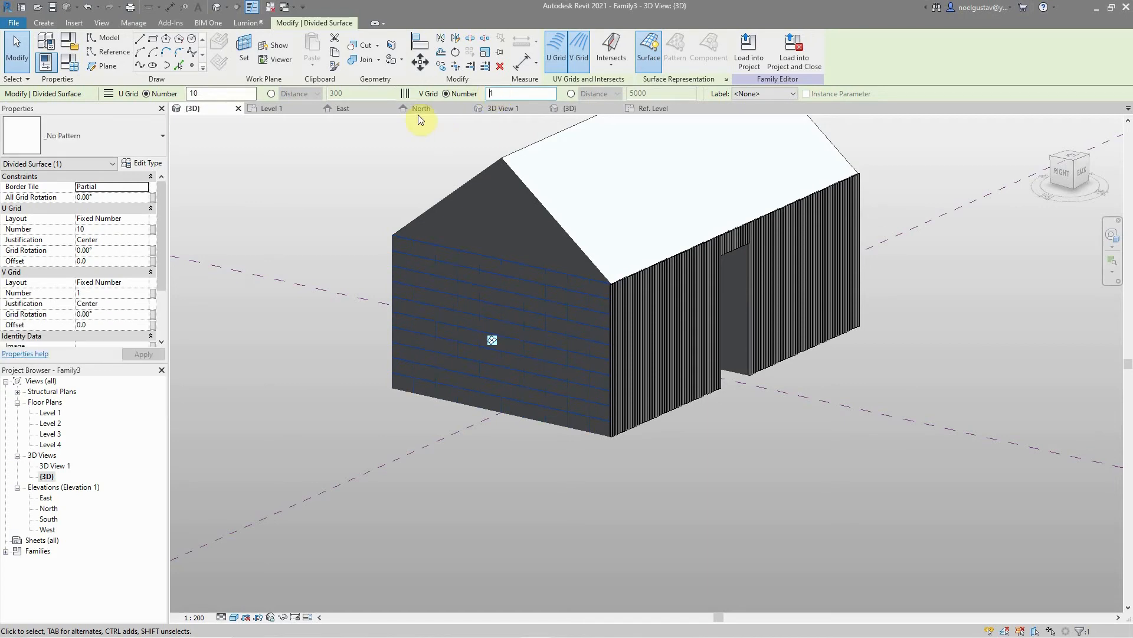
pyautogui.write('1')
pyautogui.press('Return')
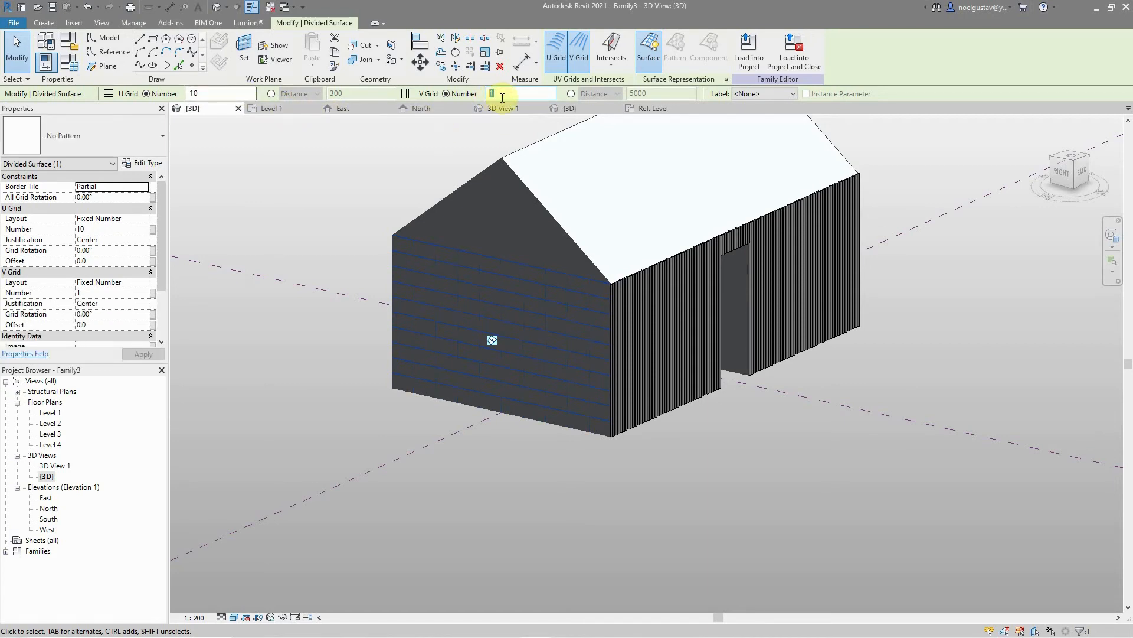
pyautogui.write('70')
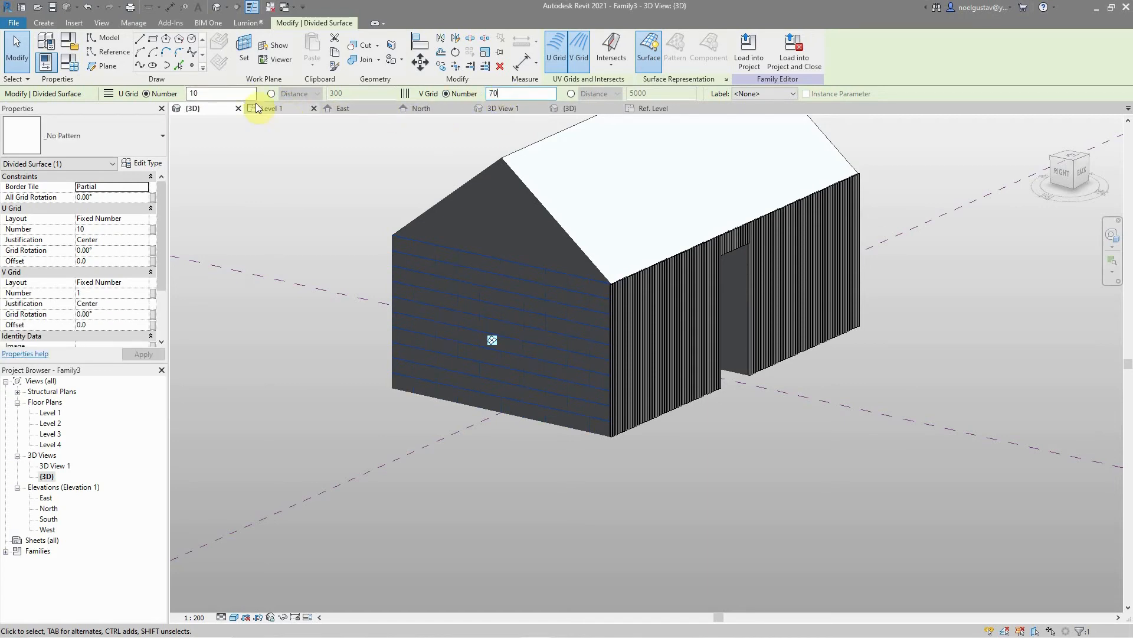
pyautogui.doubleClick(230, 94)
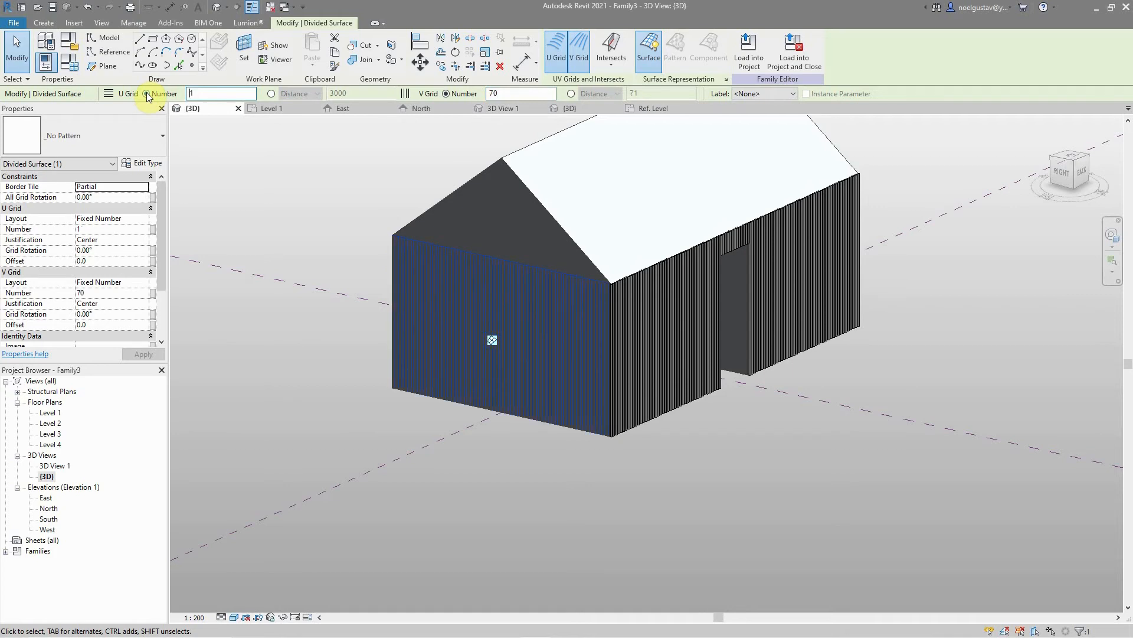
pyautogui.scroll(2, 360, 266)
pyautogui.click(348, 217)
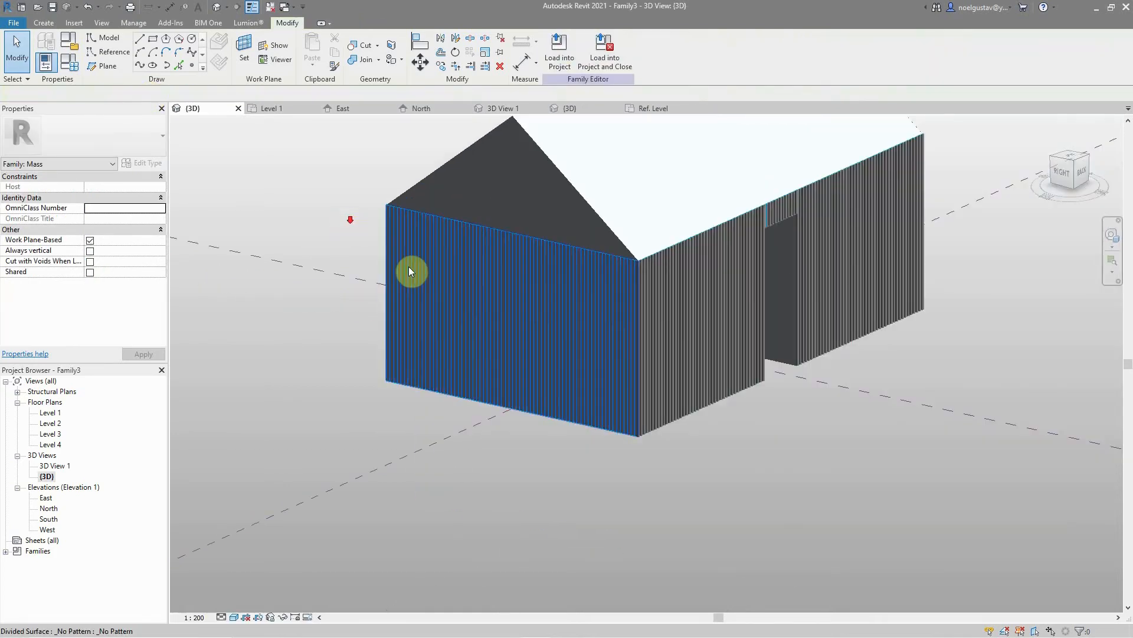
# Step: Turn on node display for the divided gable surface
pyautogui.click(488, 296)
pyautogui.click(725, 78)
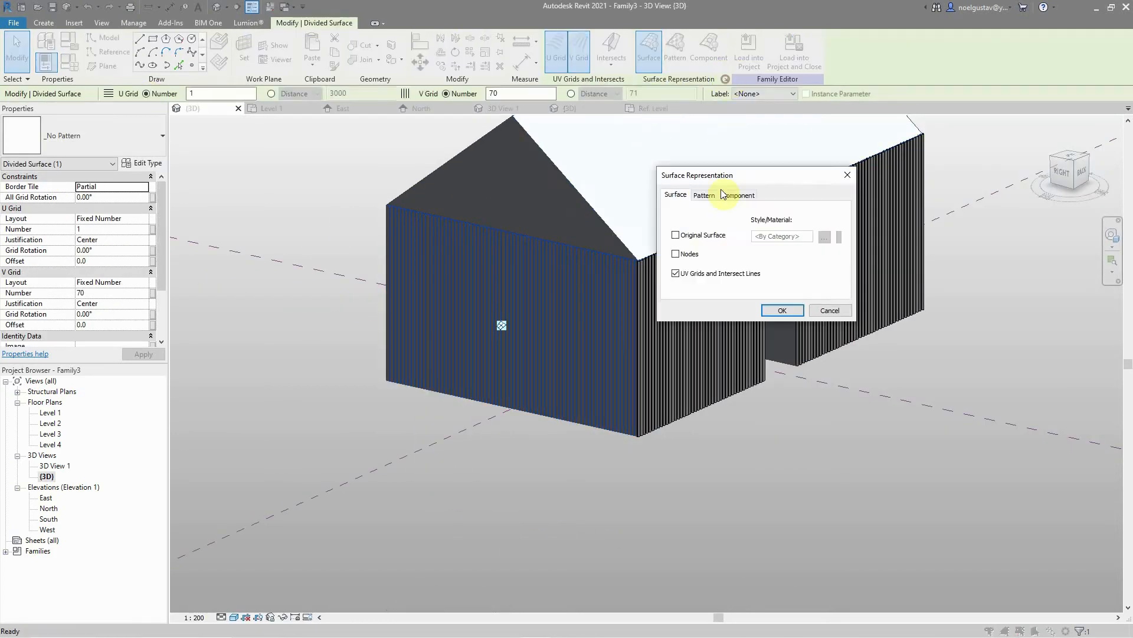
pyautogui.click(676, 254)
pyautogui.click(782, 310)
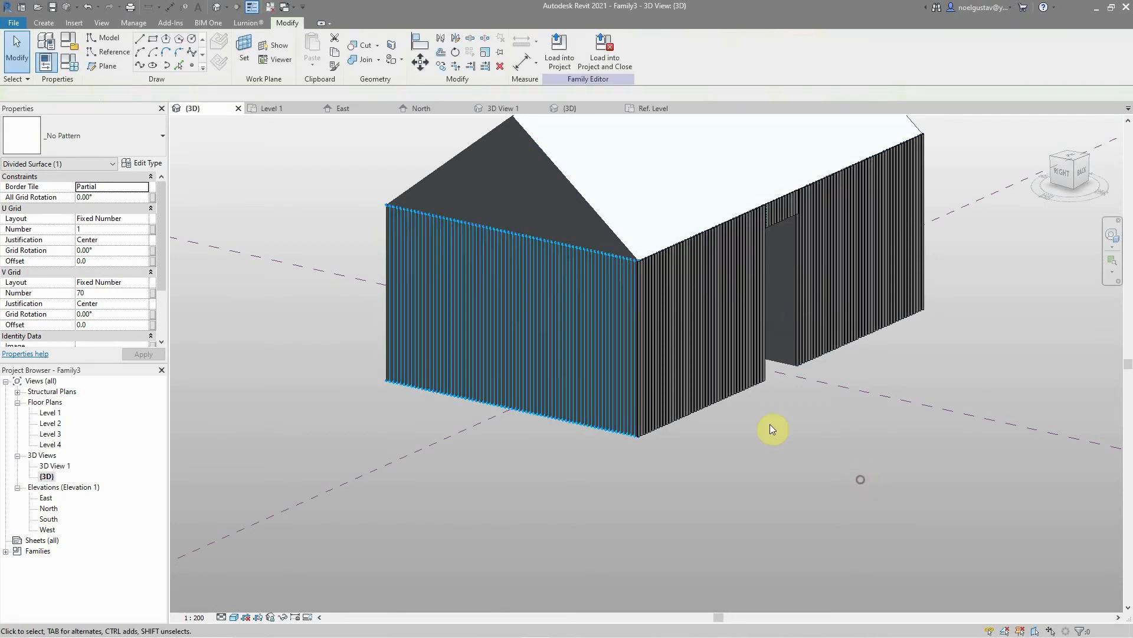
# Step: Outline the gable triangle with a closed loop of model lines through the two eaves corners and the ridge point
pyautogui.scroll(-2, 608, 316)
pyautogui.scroll(2, 812, 317)
pyautogui.click(1110, 239)
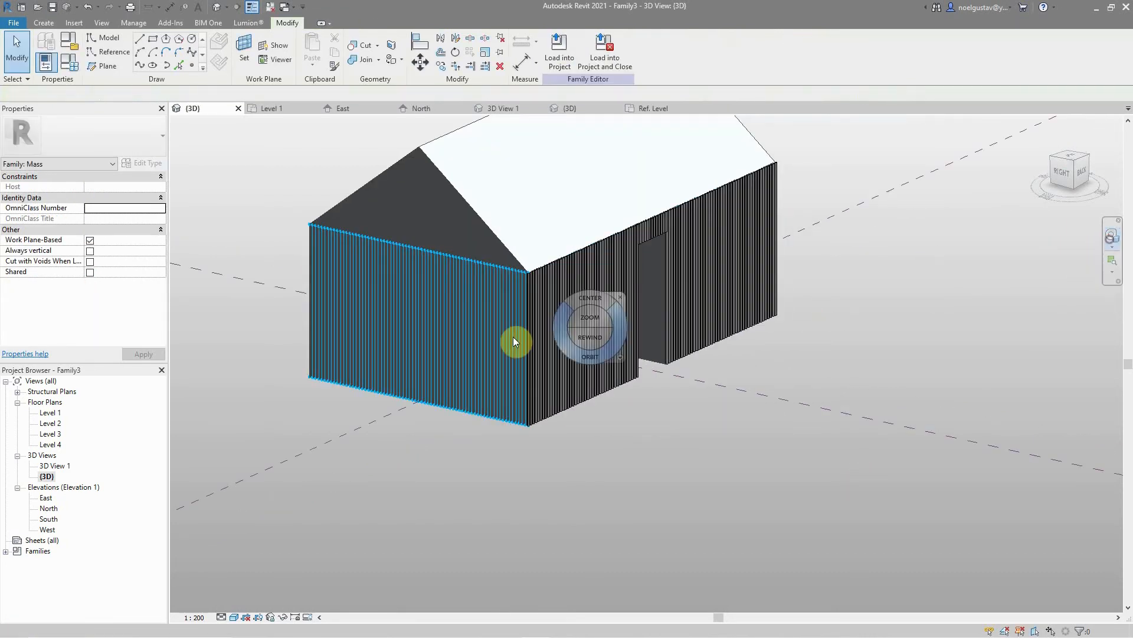
pyautogui.moveTo(497, 273); pyautogui.dragTo(494, 259)
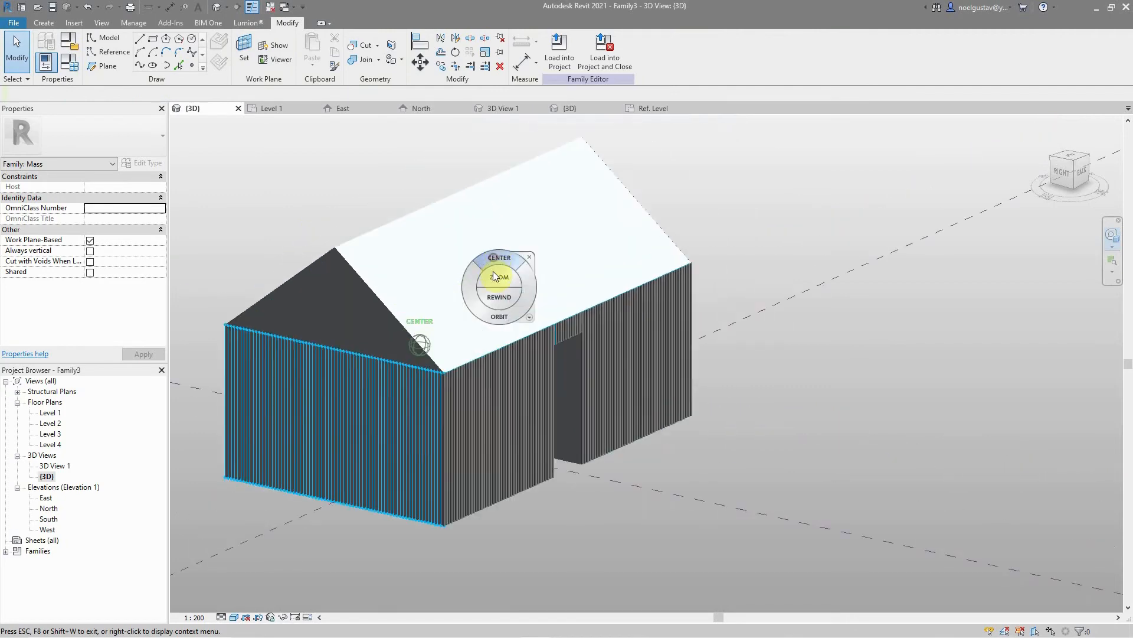
pyautogui.moveTo(451, 367); pyautogui.dragTo(487, 390)
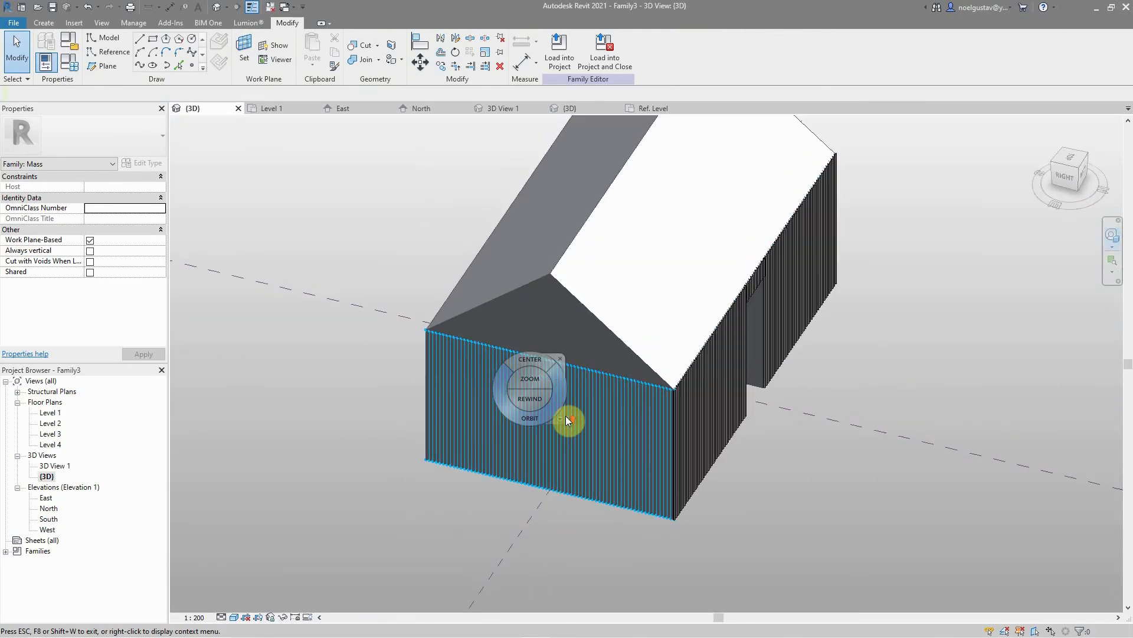
pyautogui.scroll(3, 566, 416)
pyautogui.click(561, 359)
pyautogui.scroll(-4, 524, 362)
pyautogui.scroll(3, 558, 363)
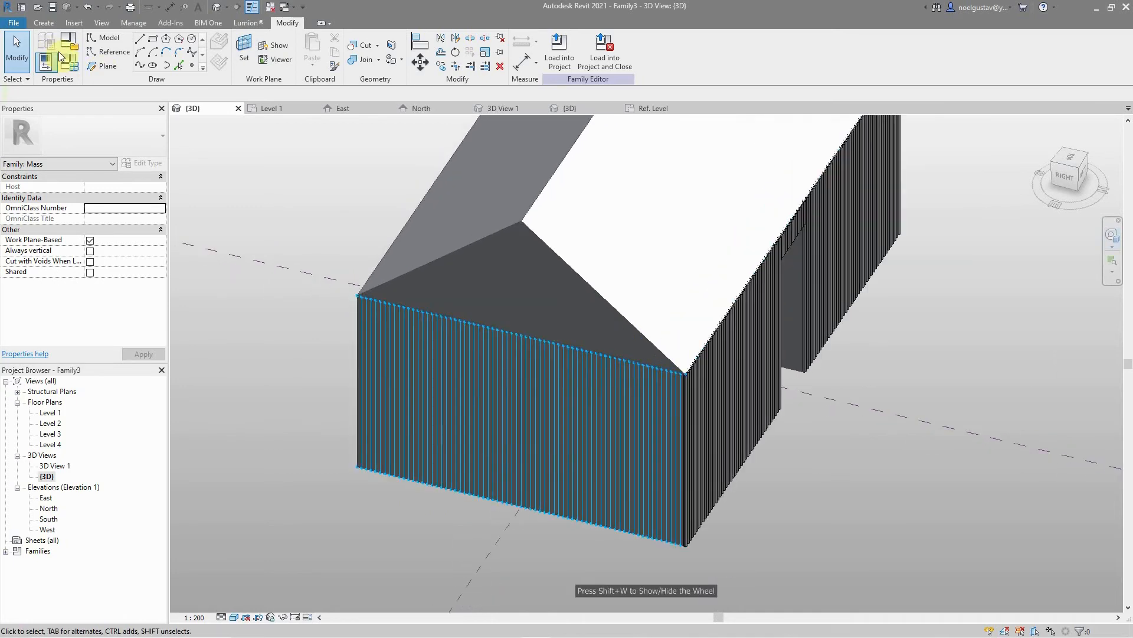
pyautogui.click(140, 43)
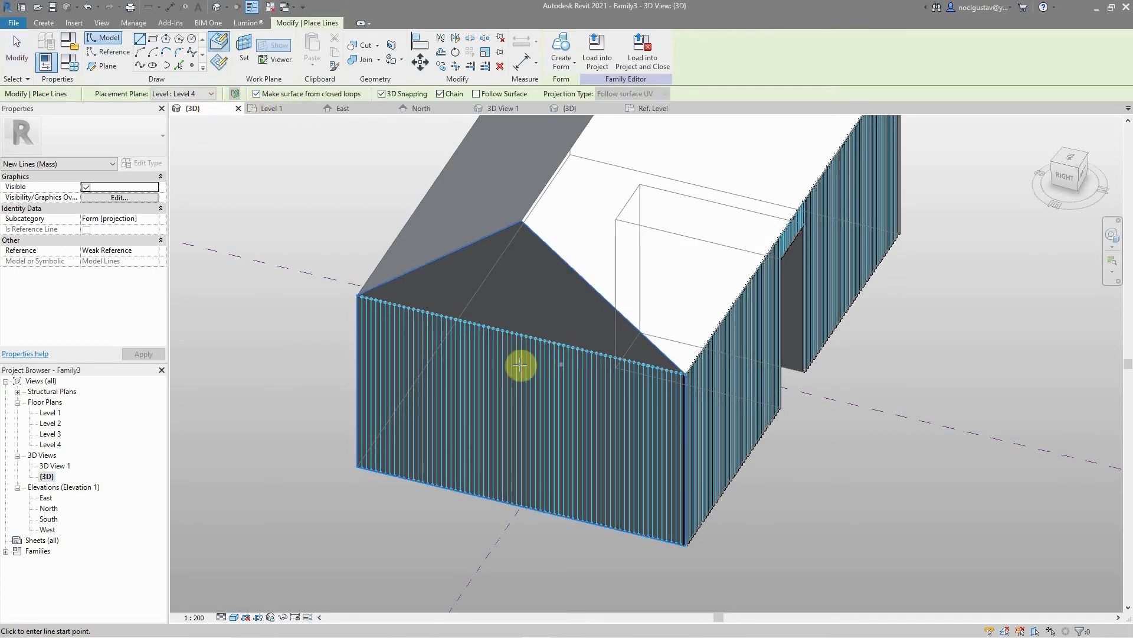
pyautogui.scroll(5, 375, 301)
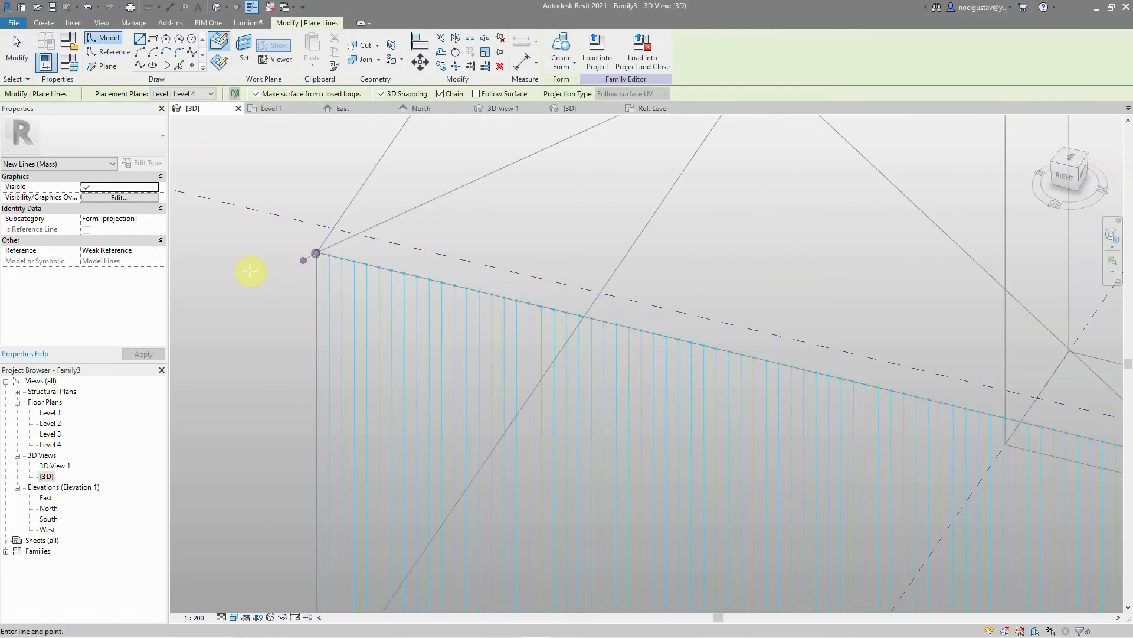
pyautogui.scroll(-4, 253, 271)
pyautogui.scroll(5, 916, 417)
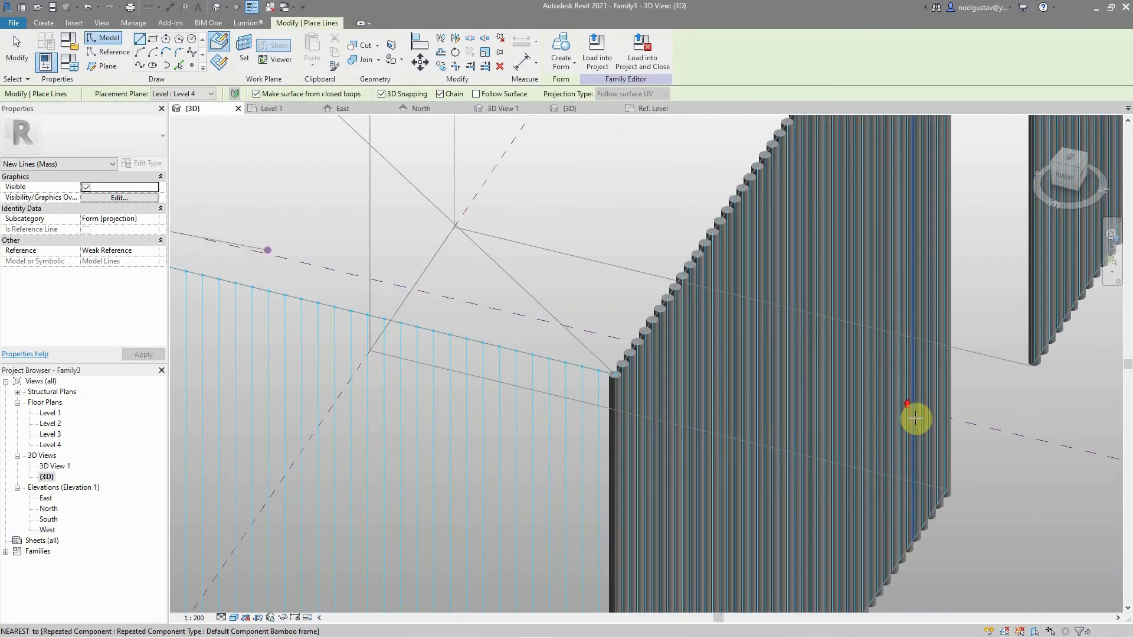
pyautogui.click(615, 375)
pyautogui.scroll(-4, 776, 456)
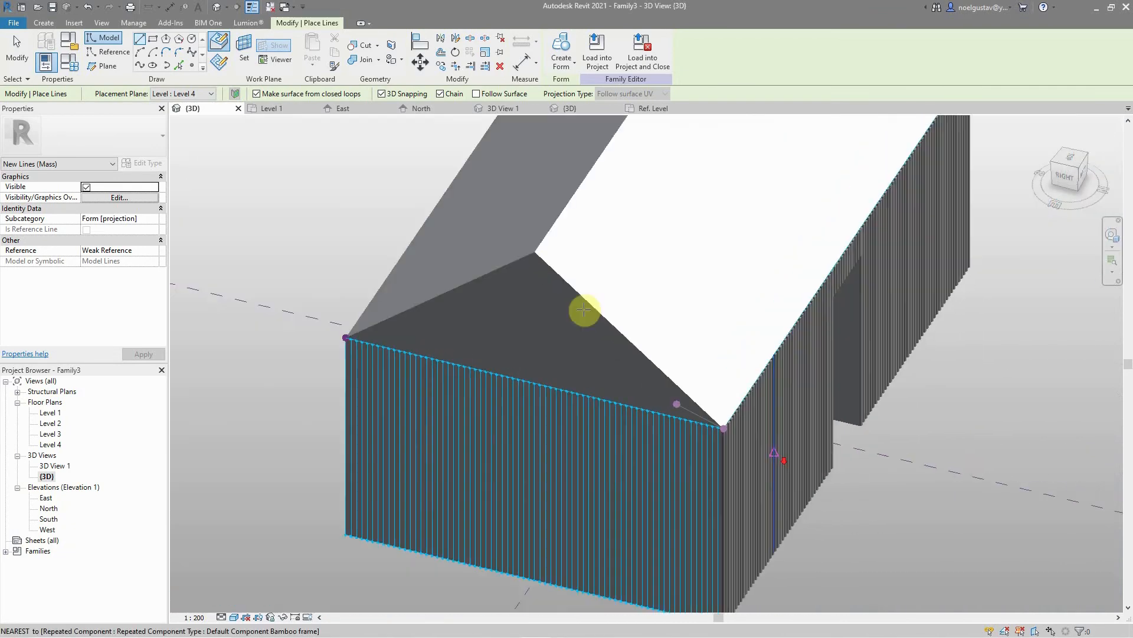
pyautogui.click(535, 252)
pyautogui.click(344, 343)
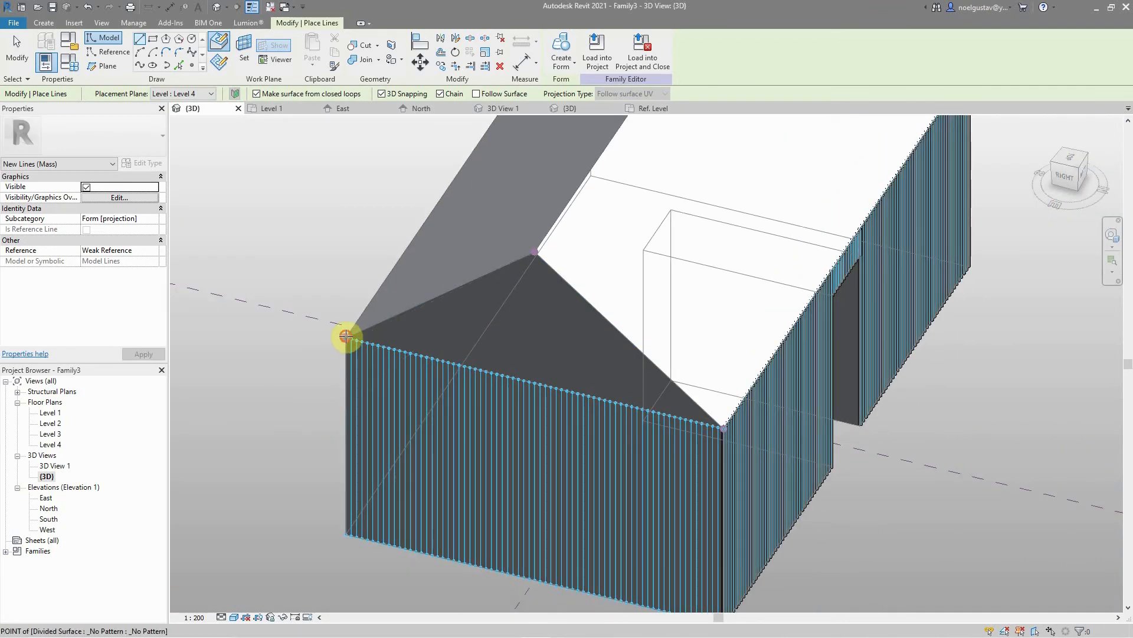
pyautogui.click(13, 43)
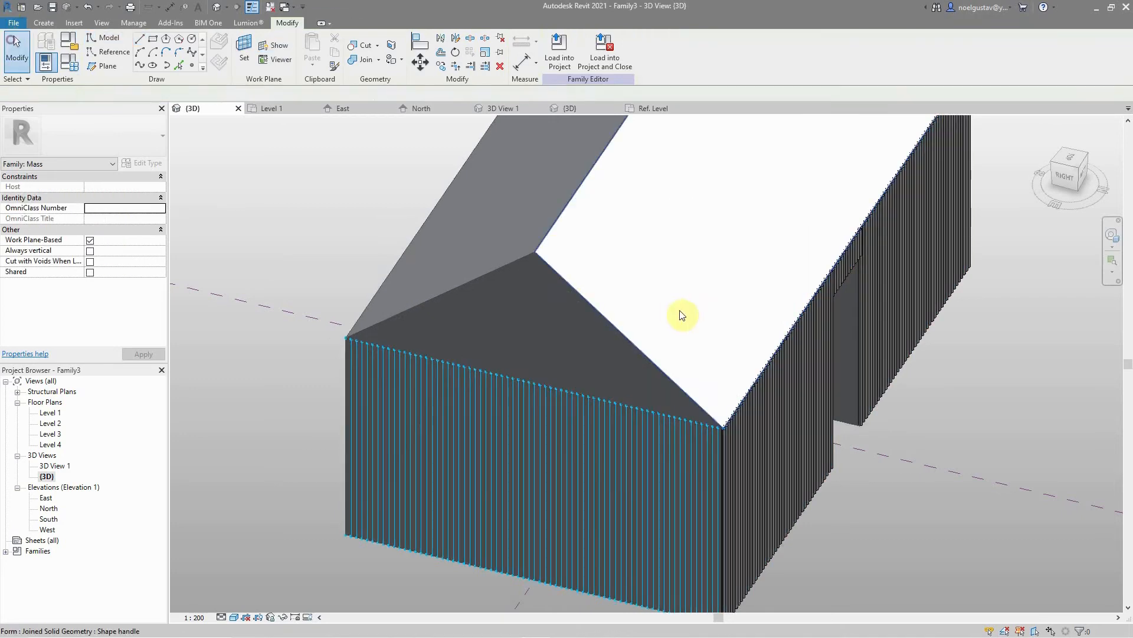
# Step: Divide the triangular gable surface with a U grid number of 50 and a V grid number of 1
pyautogui.click(568, 315)
pyautogui.scroll(-1, 520, 305)
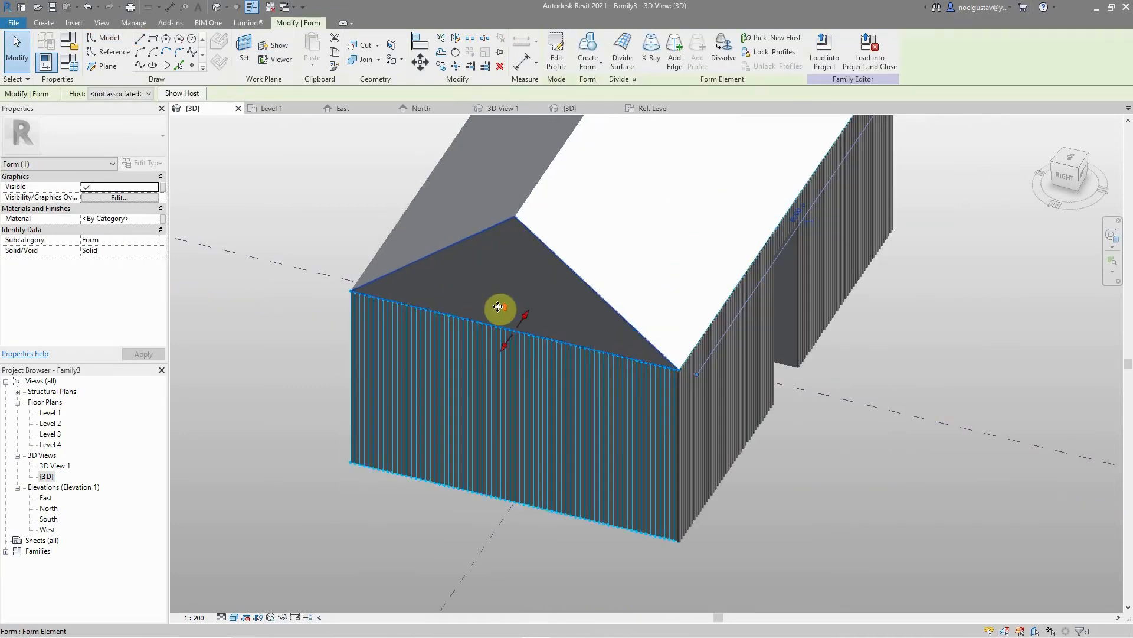
pyautogui.click(622, 57)
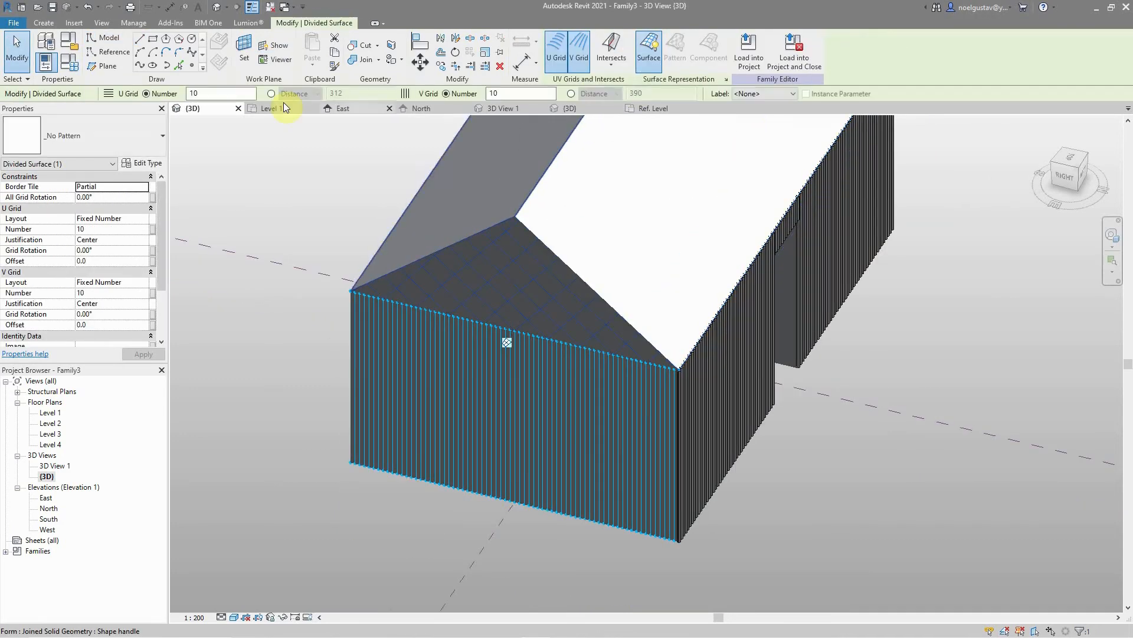
pyautogui.click(208, 93)
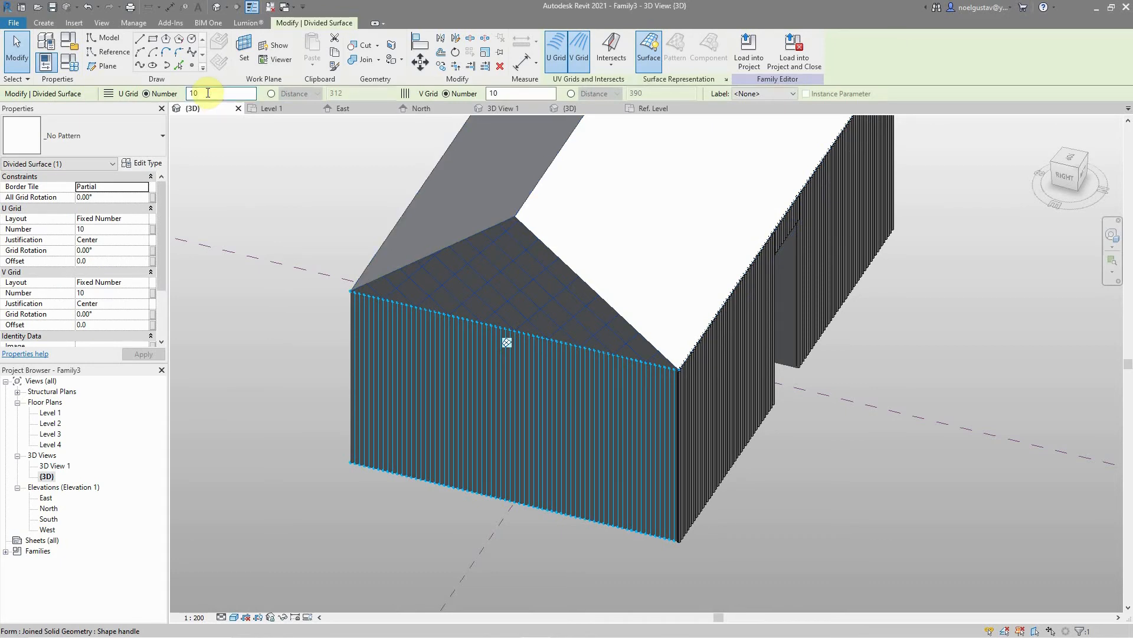
pyautogui.moveTo(208, 93); pyautogui.dragTo(158, 92)
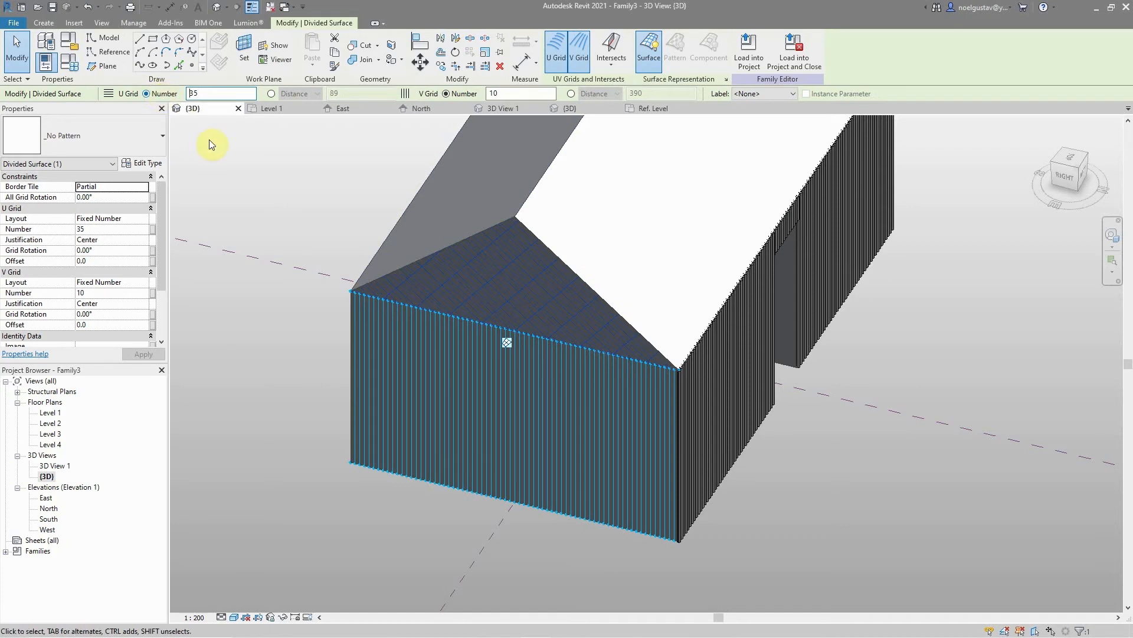
pyautogui.moveTo(206, 93); pyautogui.dragTo(146, 88)
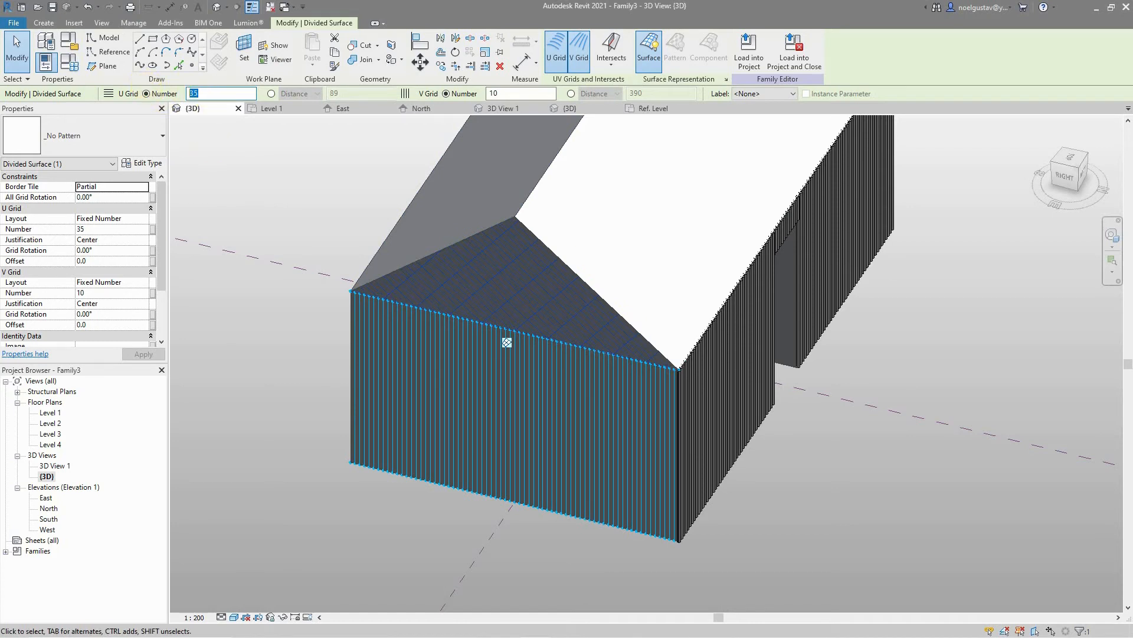
pyautogui.doubleClick(505, 93)
pyautogui.write('1')
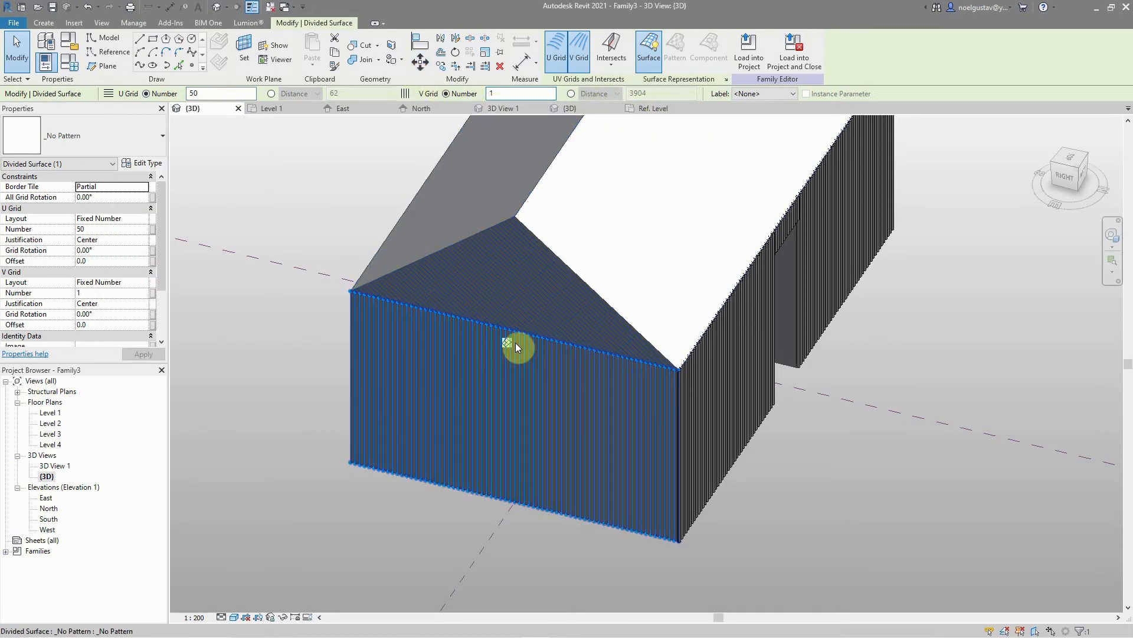
# Step: Open the East elevation and turn on node display for the divided gable triangle
pyautogui.doubleClick(46, 499)
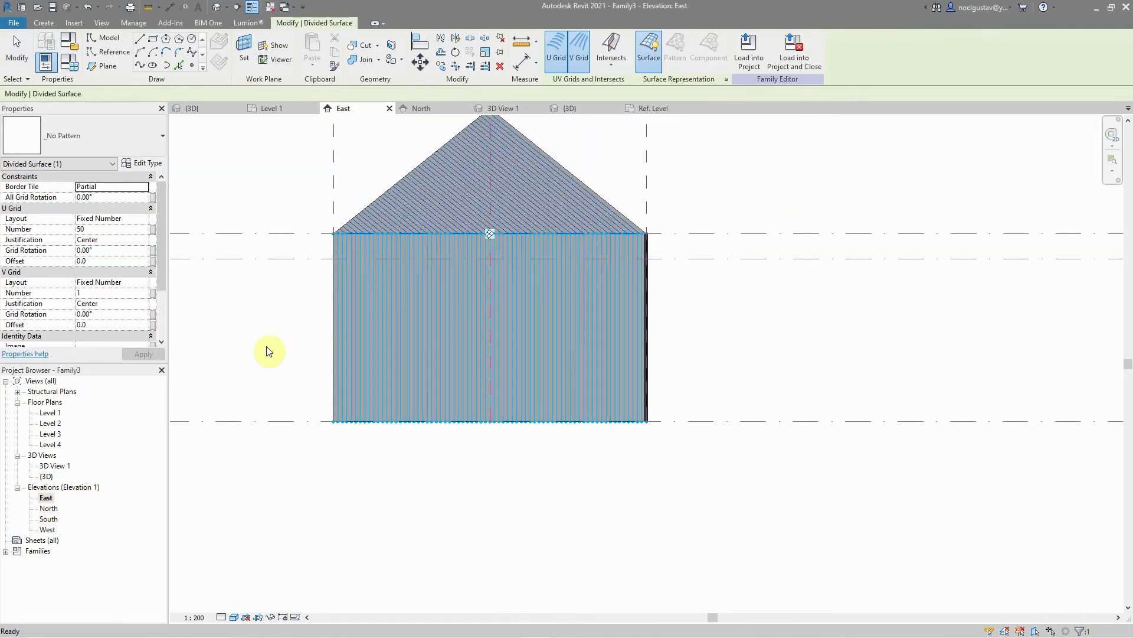
pyautogui.scroll(4, 522, 263)
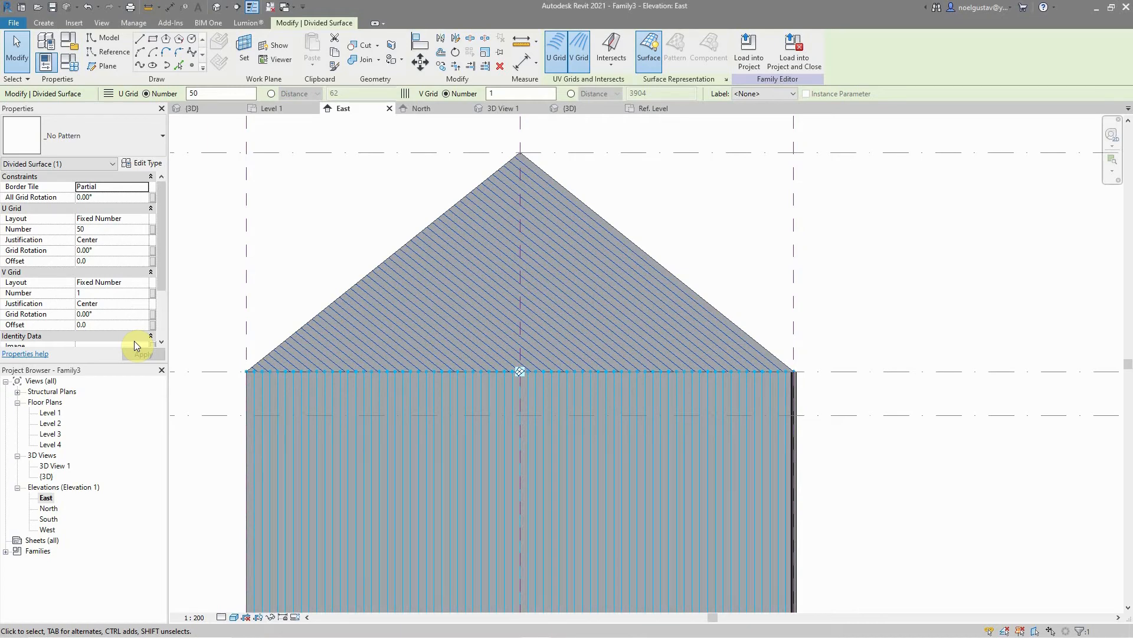
pyautogui.click(726, 79)
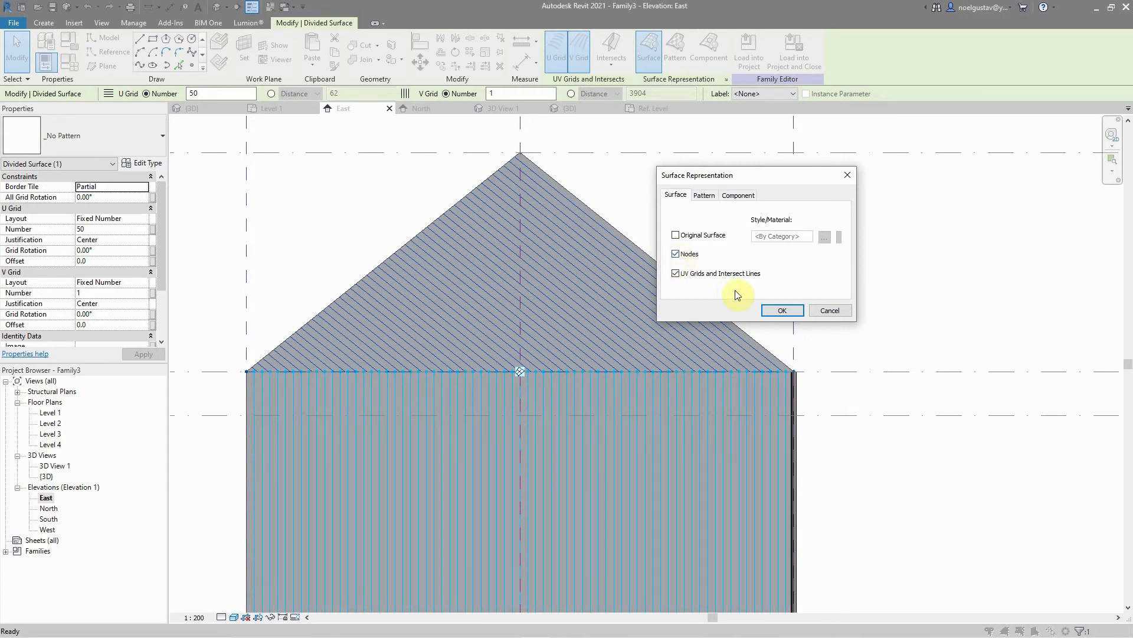
pyautogui.click(783, 311)
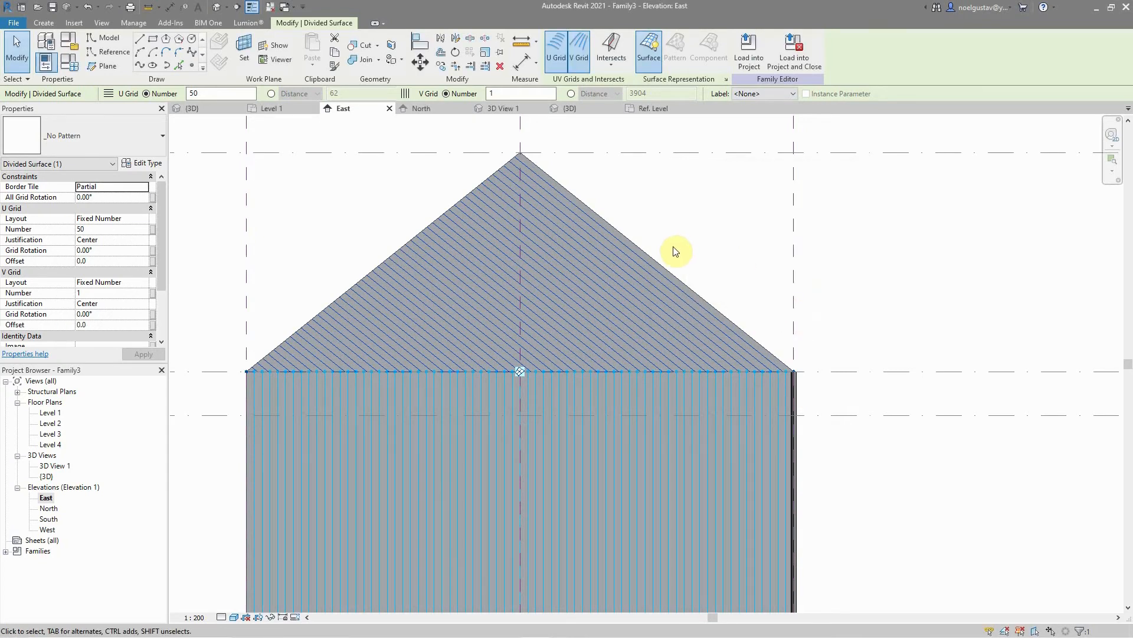
# Step: Try all-grid rotations of 45°, 90° and 120° on the divided gable triangle
pyautogui.click(98, 198)
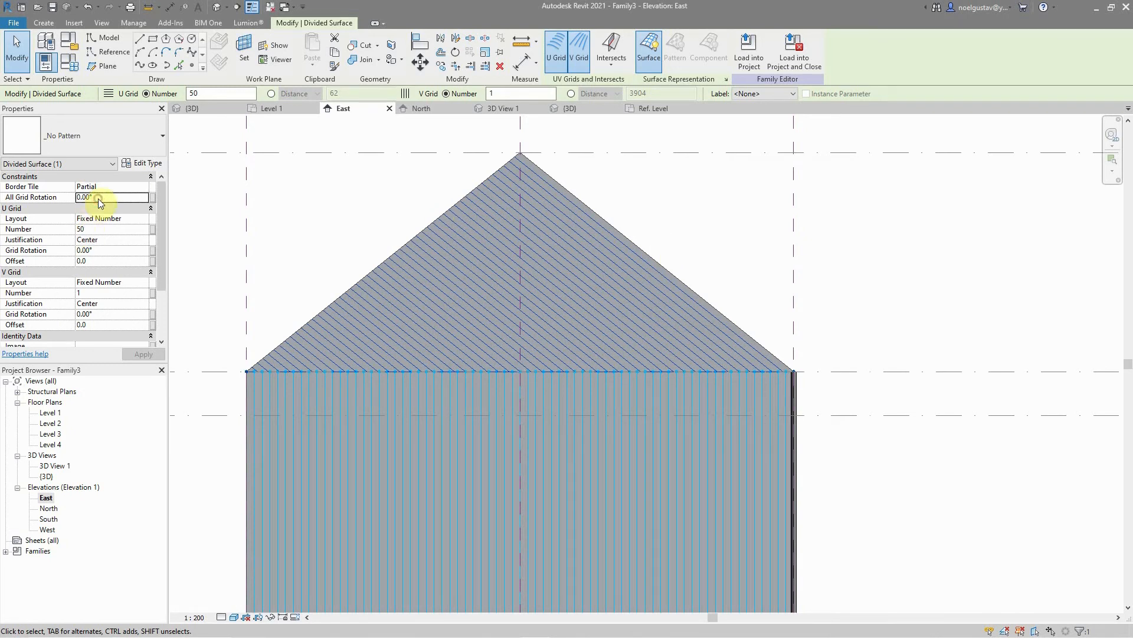
pyautogui.write('45')
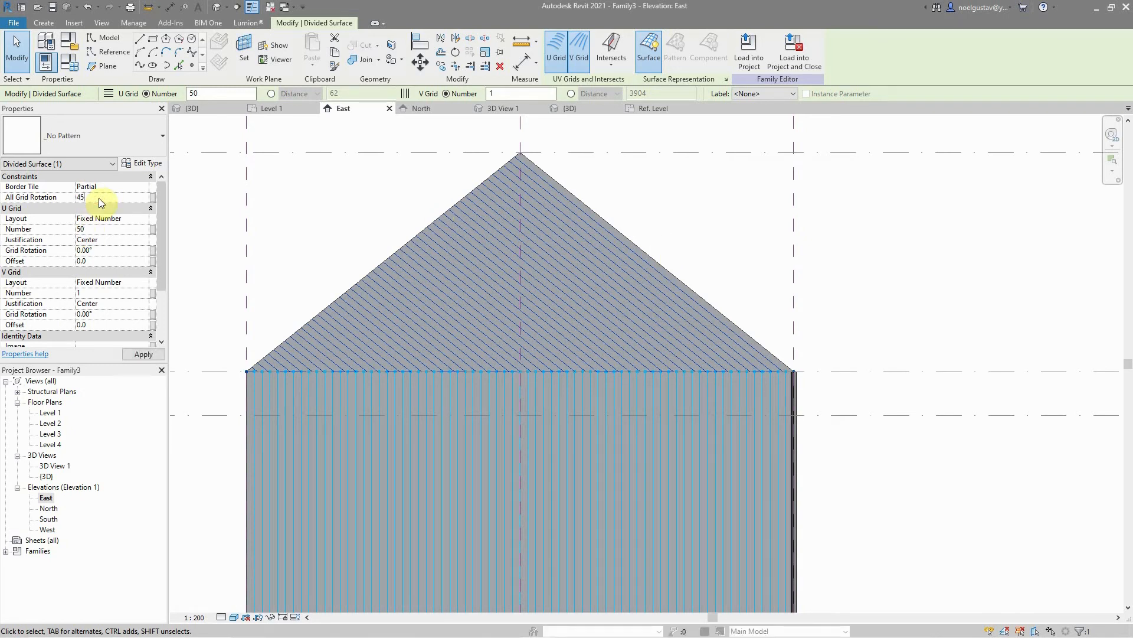
pyautogui.click(152, 352)
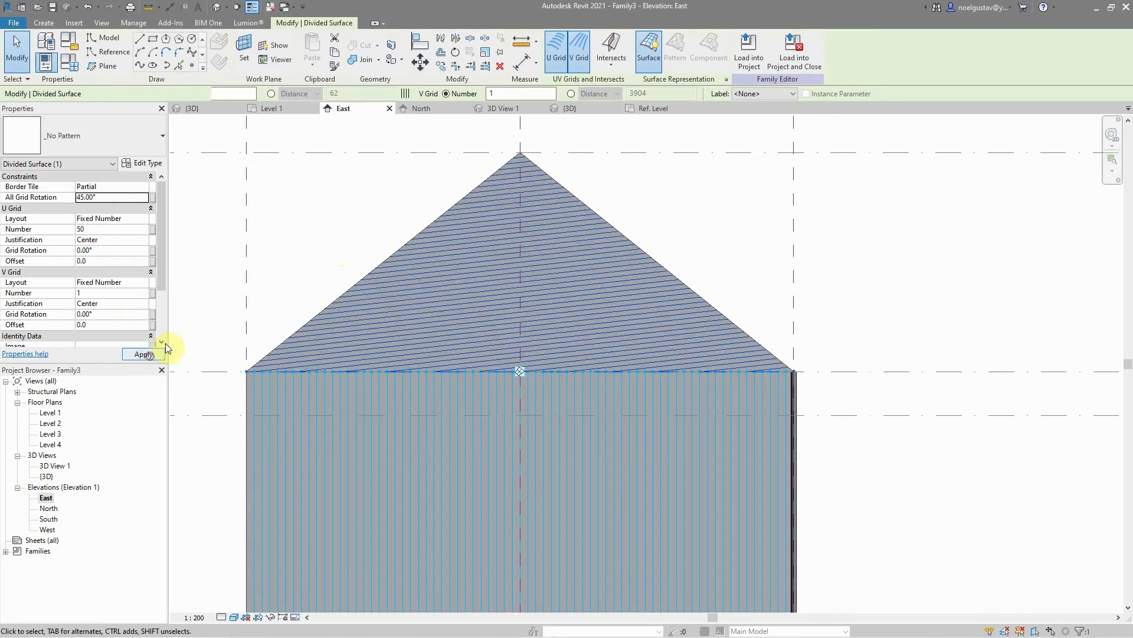
pyautogui.click(98, 198)
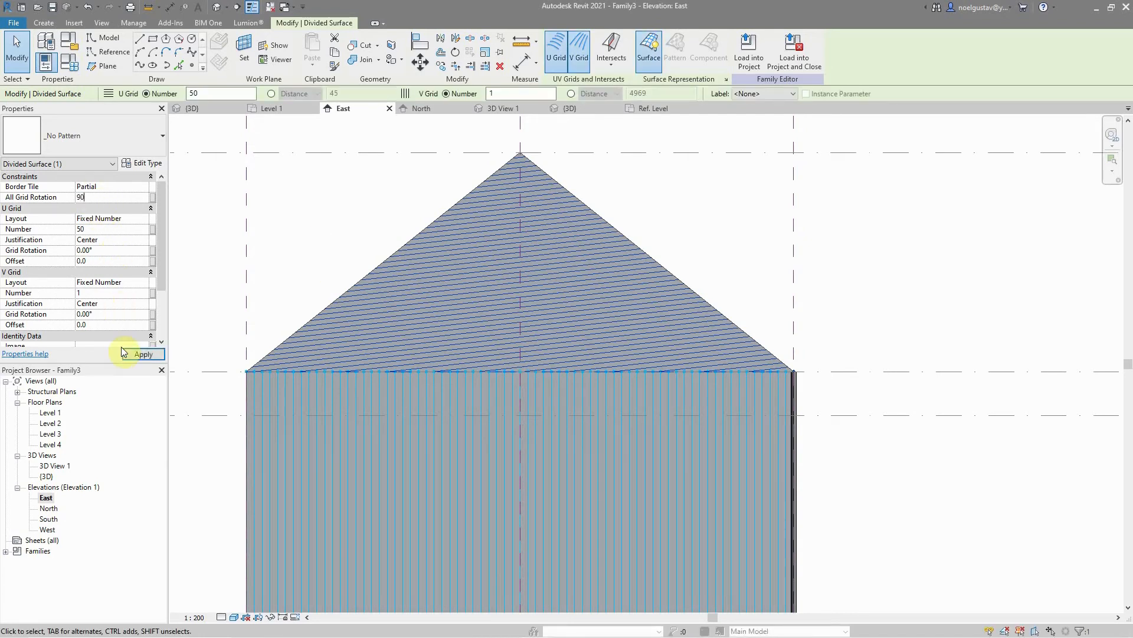
pyautogui.click(130, 353)
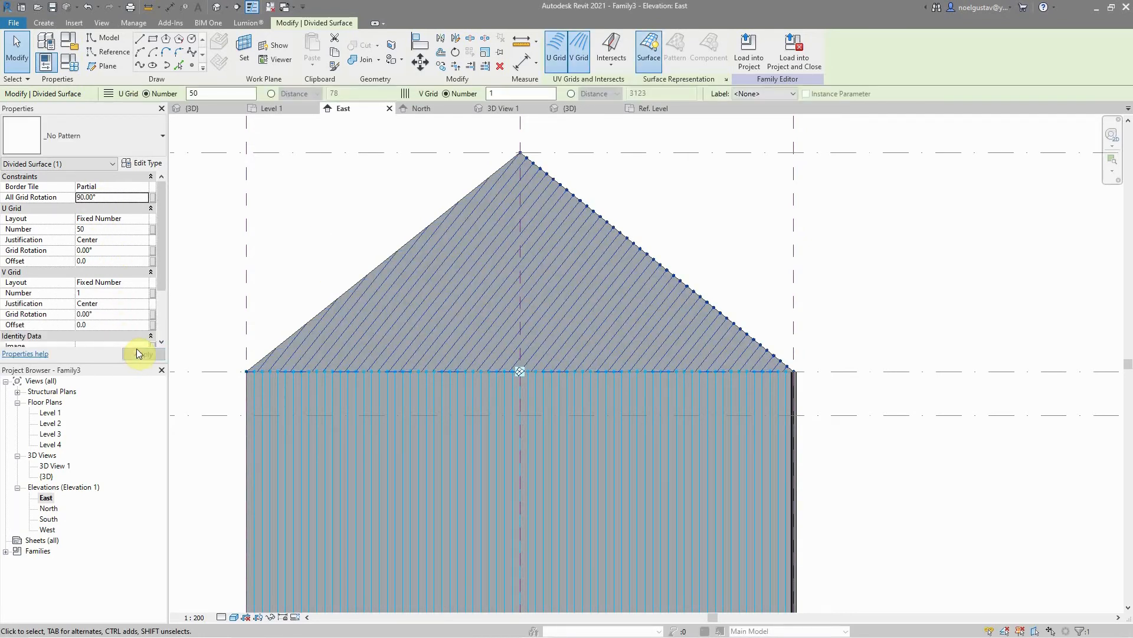
pyautogui.click(107, 201)
pyautogui.write('120')
pyautogui.click(147, 354)
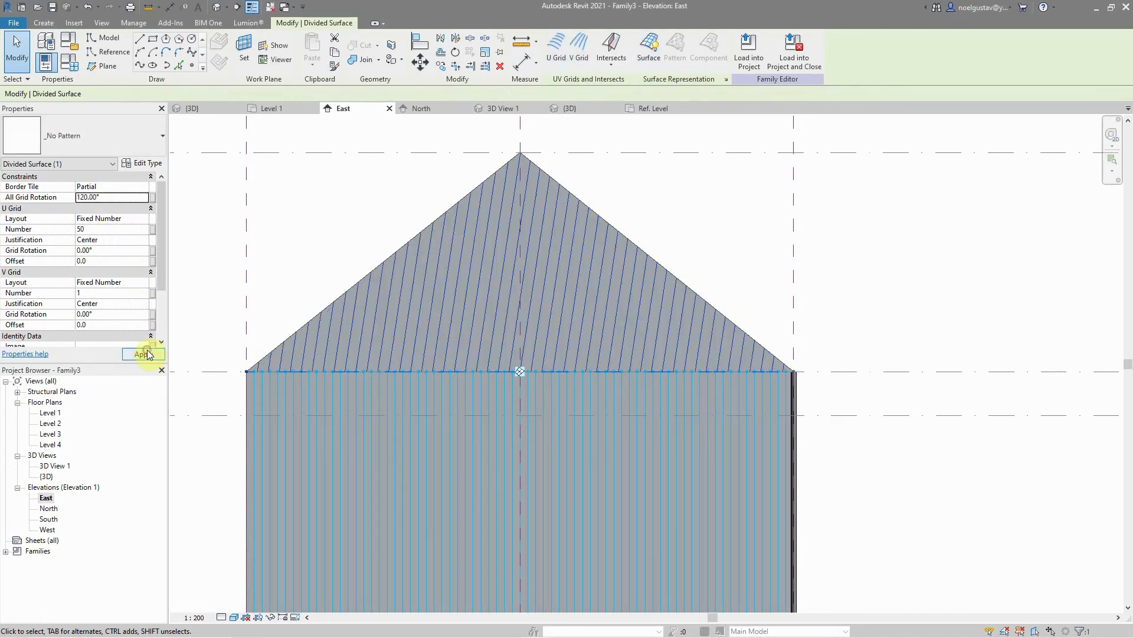
# Step: Try finer all-grid rotations of 125°, 127°, 129° and 128° on the divided gable triangle
pyautogui.write('125')
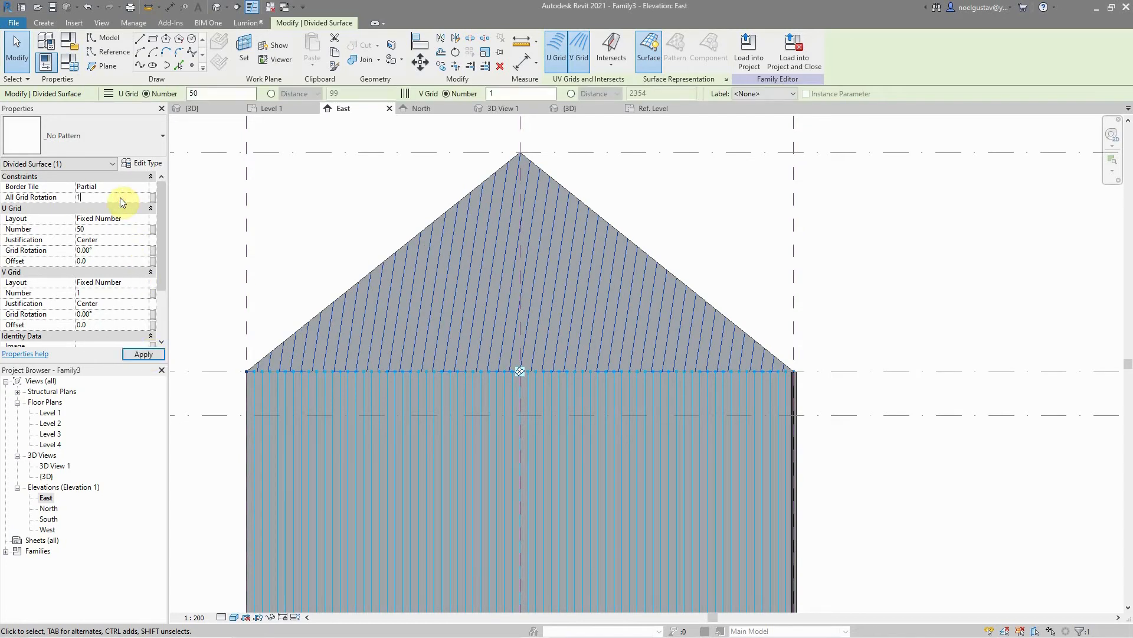
pyautogui.press('Return')
pyautogui.write('127')
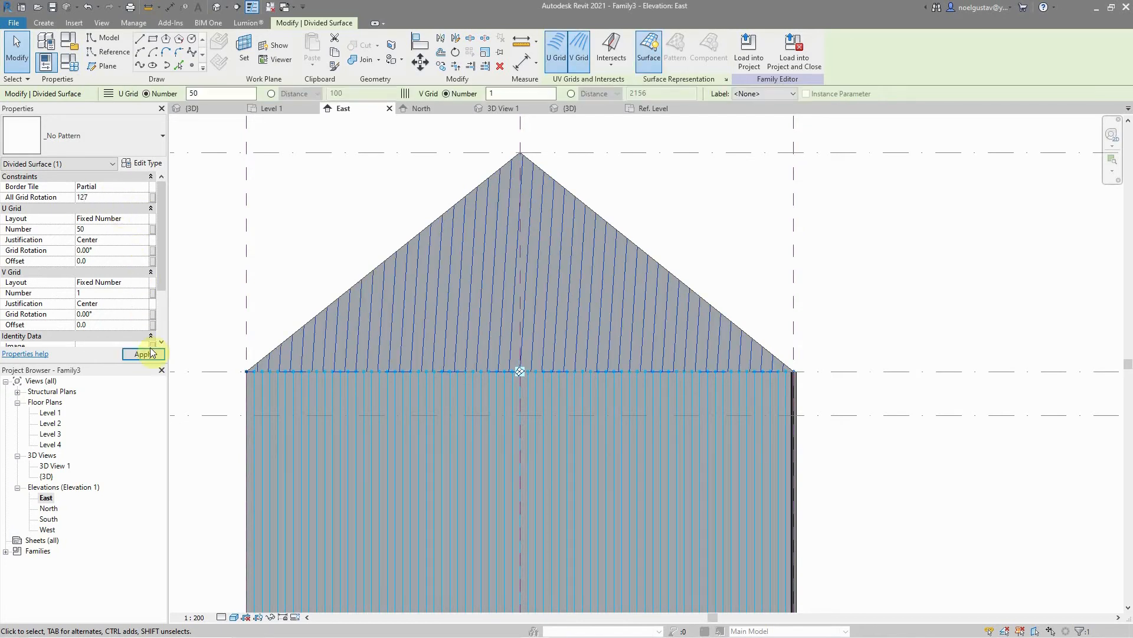
pyautogui.click(152, 352)
pyautogui.click(116, 198)
pyautogui.write('129')
pyautogui.click(150, 352)
pyautogui.click(88, 198)
pyautogui.press('BackSpace')
pyautogui.write('8')
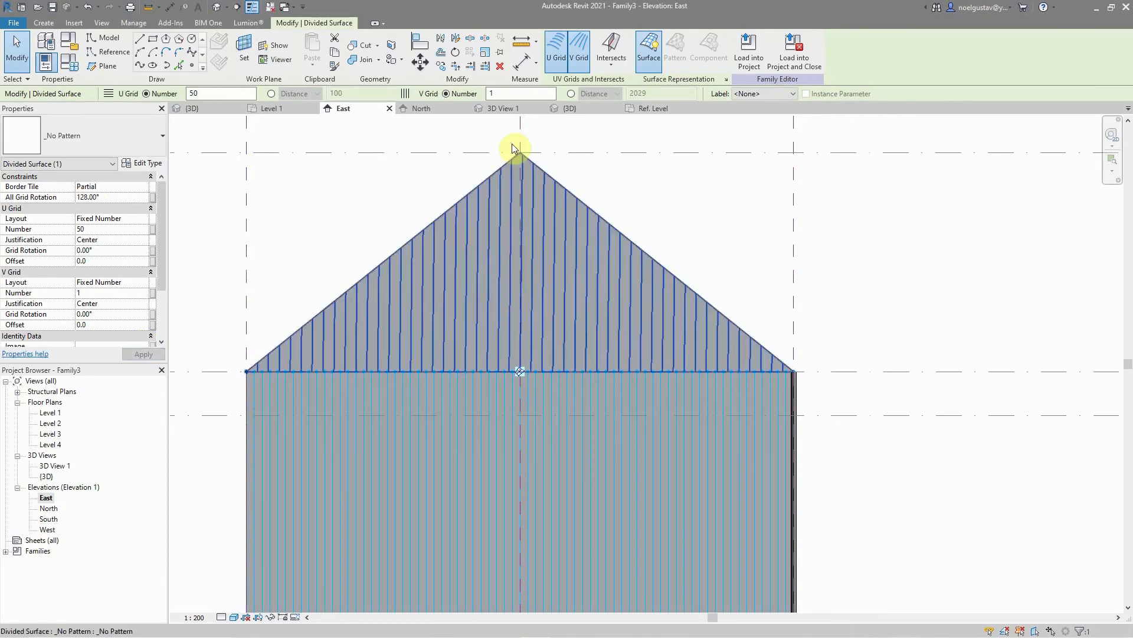
# Step: Compare the triangle's grid lines with the centre line at the ridge, trying all-grid rotations of 127°, 129° and 128.5°
pyautogui.scroll(3, 518, 154)
pyautogui.moveTo(519, 155); pyautogui.dragTo(483, 157, button='middle')
pyautogui.scroll(-2, 482, 158)
pyautogui.moveTo(111, 198); pyautogui.dragTo(91, 199)
pyautogui.write('7')
pyautogui.click(144, 354)
pyautogui.click(111, 197)
pyautogui.write('129')
pyautogui.click(143, 356)
pyautogui.write('8.5')
pyautogui.click(151, 356)
# Step: Set the gable triangle's all-grid rotation to 128.65° and deselect the surface
pyautogui.write('8')
pyautogui.click(144, 354)
pyautogui.write('65')
pyautogui.click(144, 354)
pyautogui.click(655, 226)
pyautogui.scroll(-2, 656, 226)
# Step: Return to the {3D} view and dismiss the reminder about saving the project
pyautogui.doubleClick(50, 476)
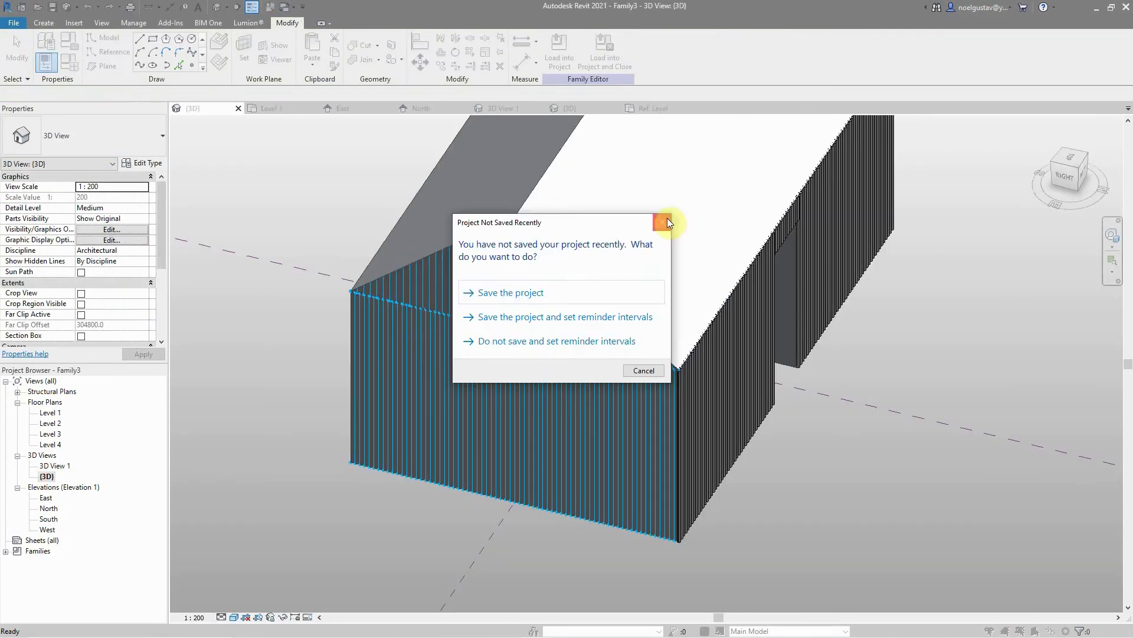
pyautogui.click(667, 220)
pyautogui.click(567, 295)
pyautogui.click(1108, 236)
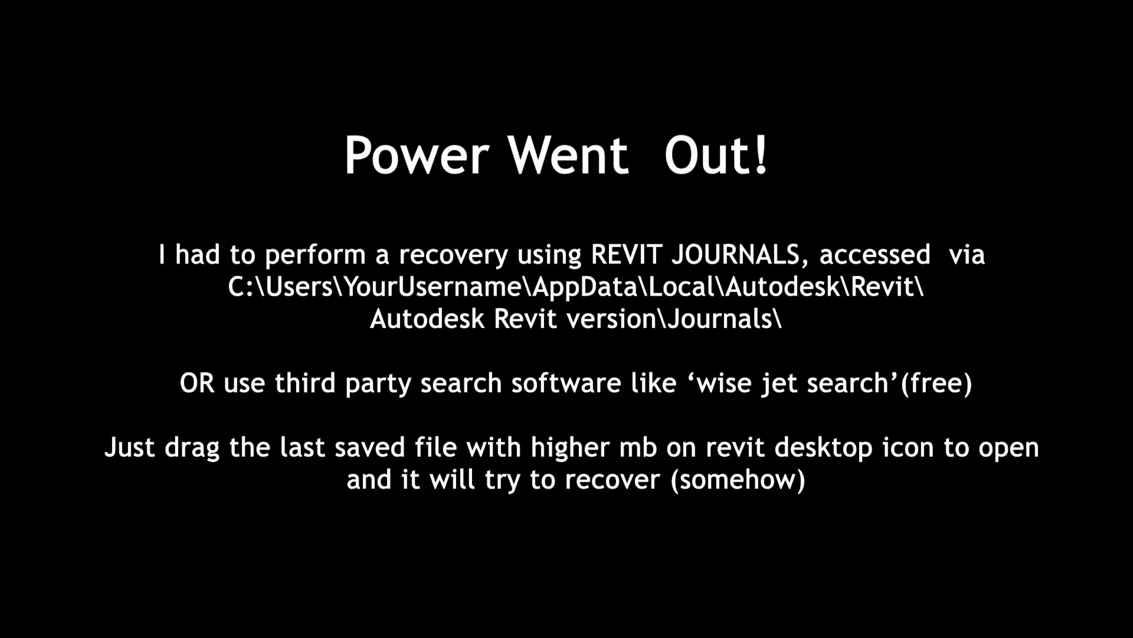
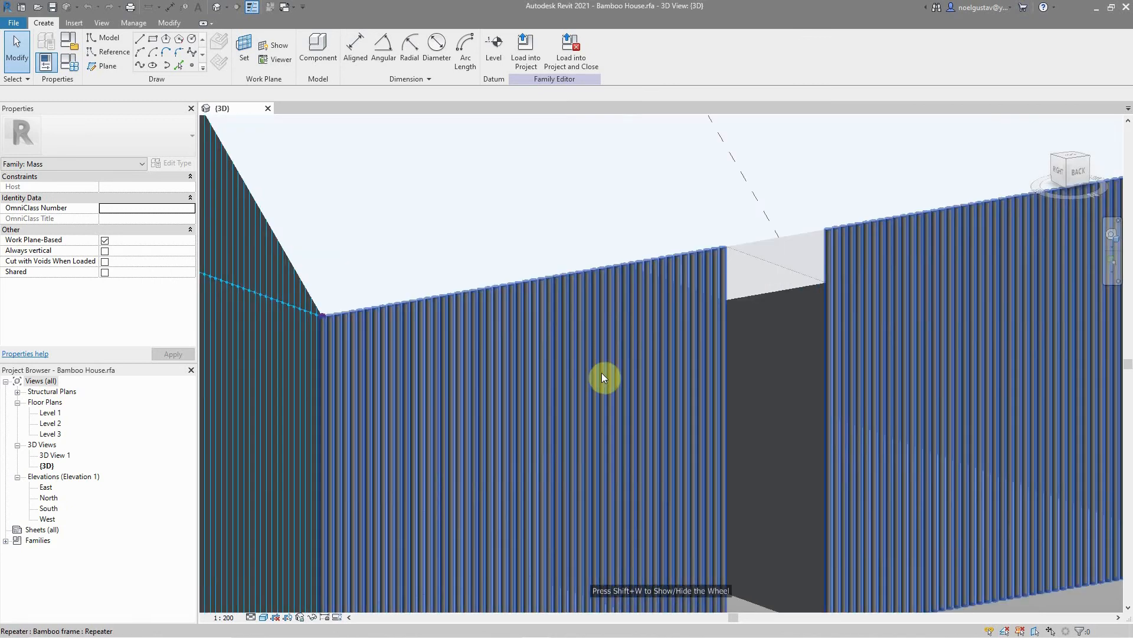
pyautogui.scroll(-4, 601, 373)
pyautogui.scroll(5, 709, 317)
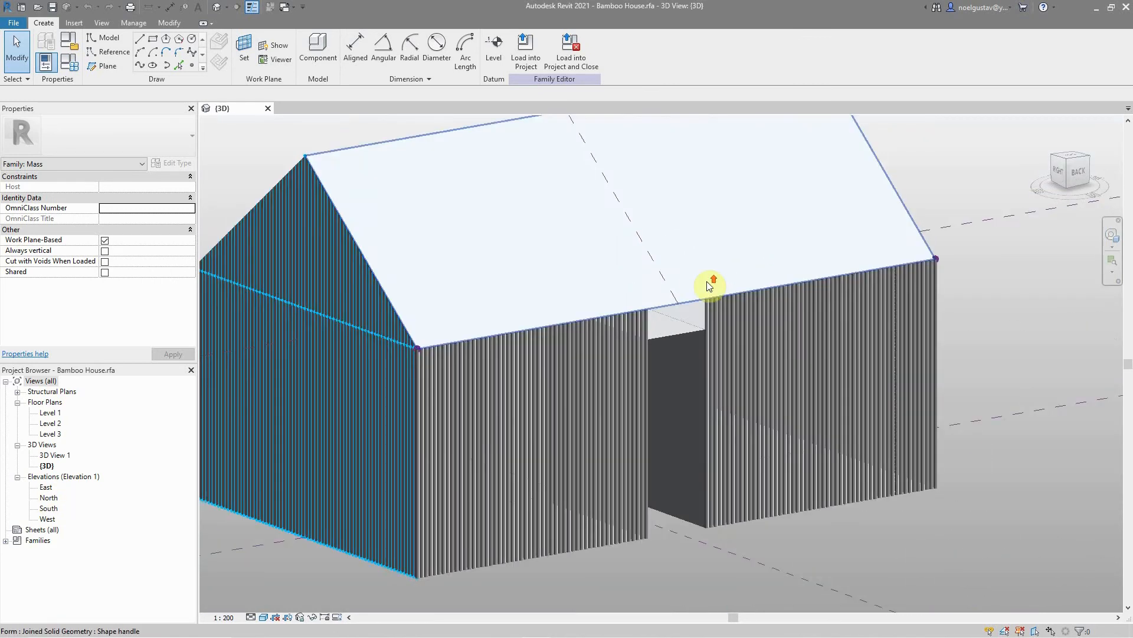
pyautogui.click(619, 385)
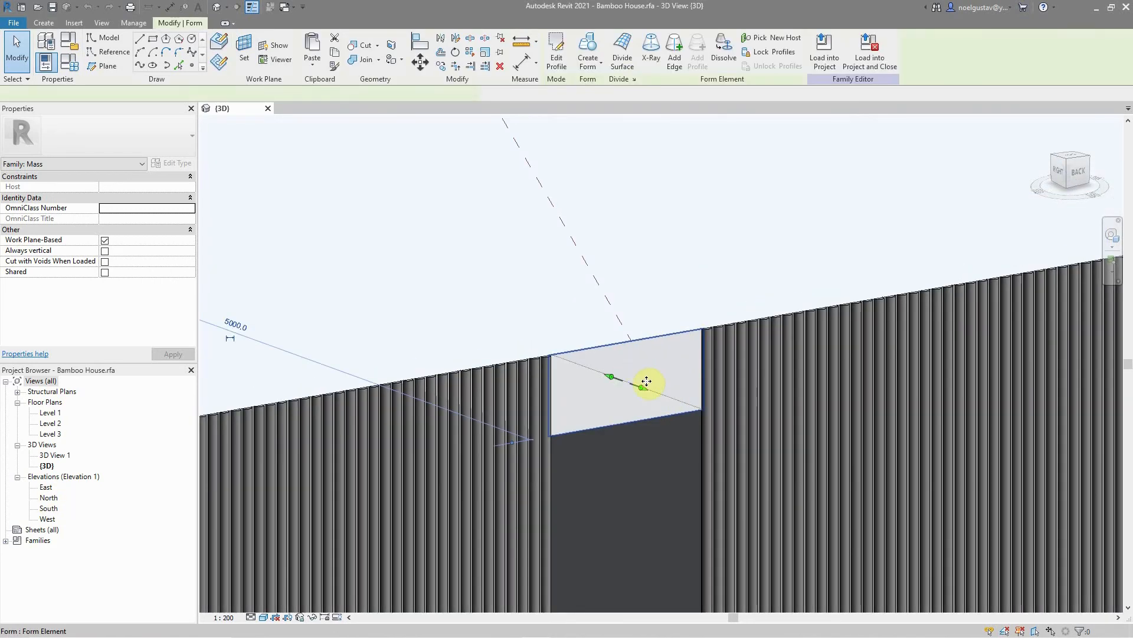
pyautogui.press('Escape')
pyautogui.scroll(-6, 635, 334)
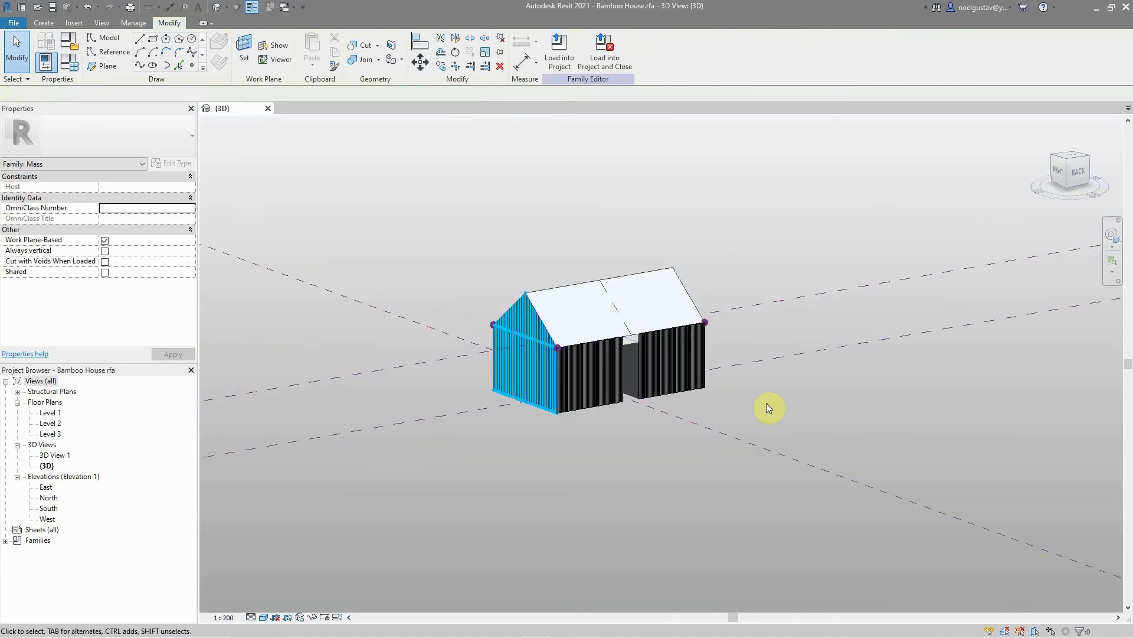
# Step: Set the {3D} view's visual style to Wireframe and open the North elevation
pyautogui.click(263, 617)
pyautogui.click(288, 560)
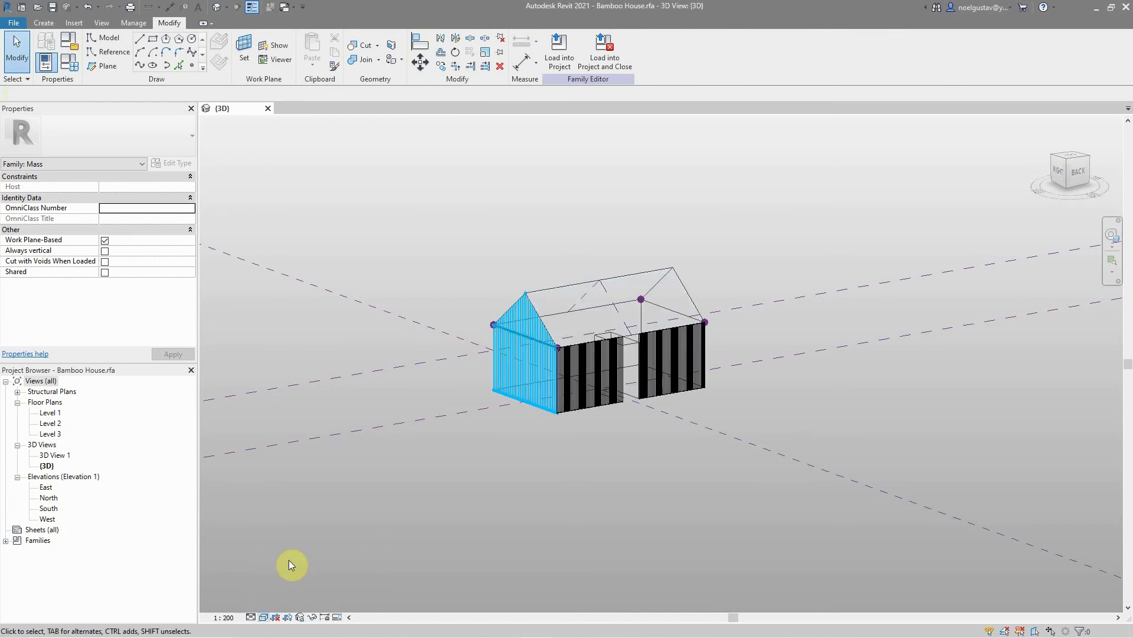
pyautogui.doubleClick(49, 497)
# Step: Draw a rectangle over the gap between the bamboo walls, from the top of the door opening up to Level 2
pyautogui.scroll(5, 487, 419)
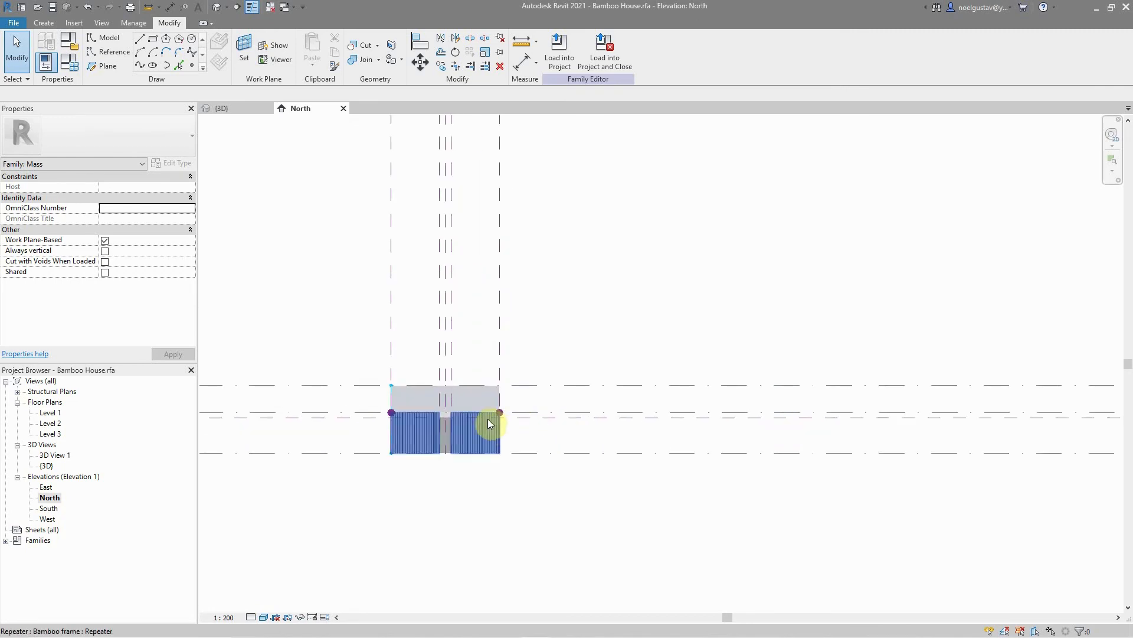
pyautogui.scroll(5, 315, 442)
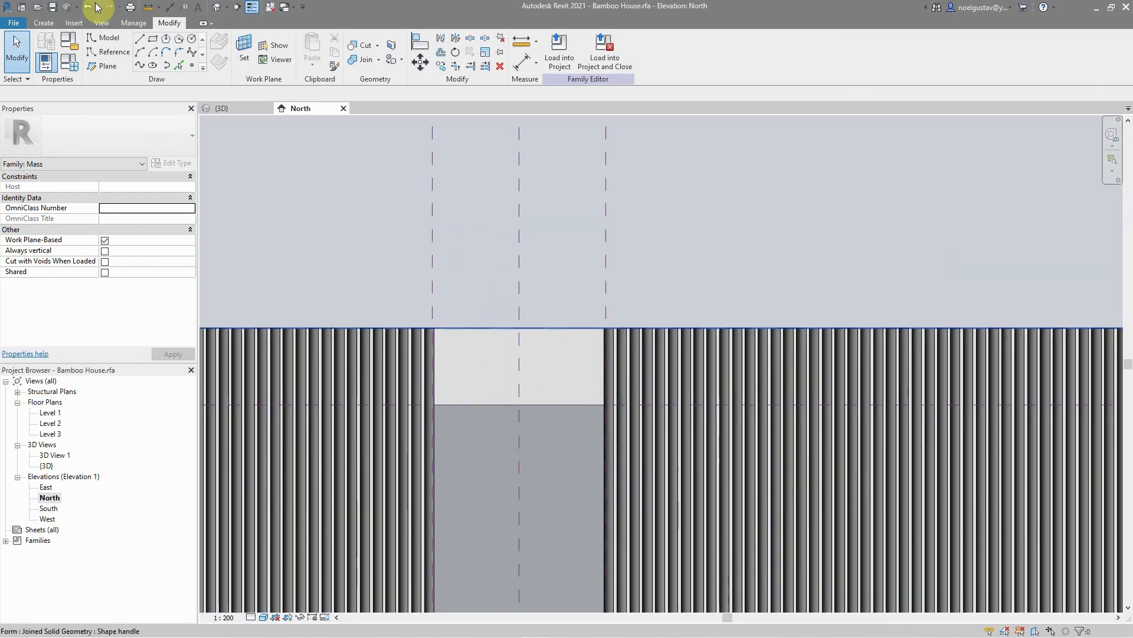
pyautogui.click(154, 40)
pyautogui.scroll(3, 514, 443)
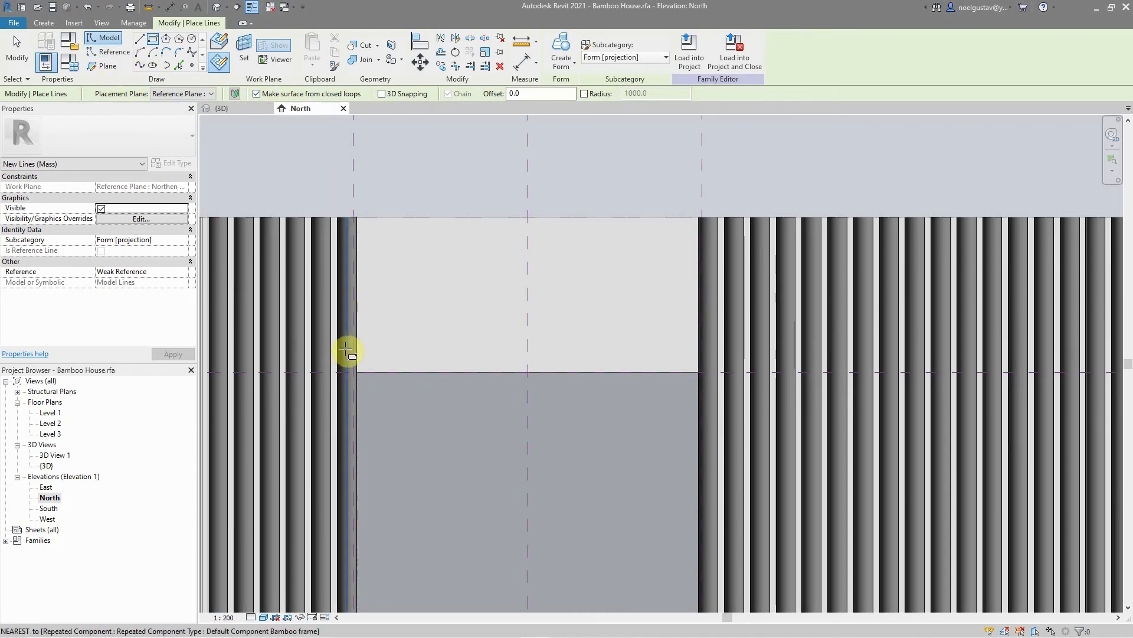
pyautogui.click(355, 371)
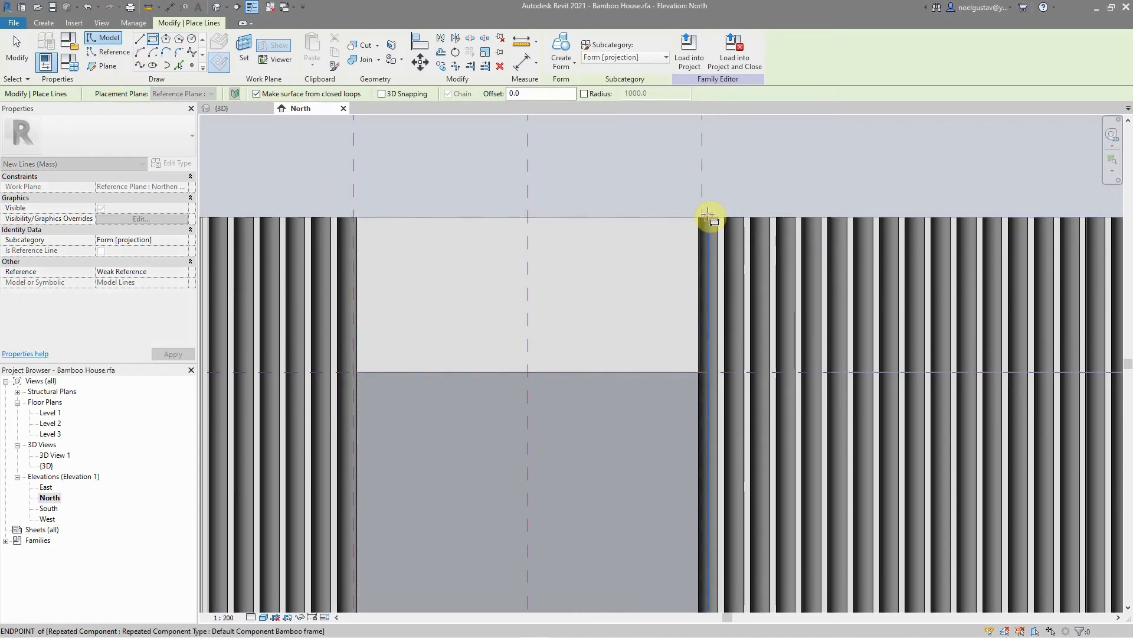
pyautogui.scroll(5, 712, 210)
pyautogui.click(715, 206)
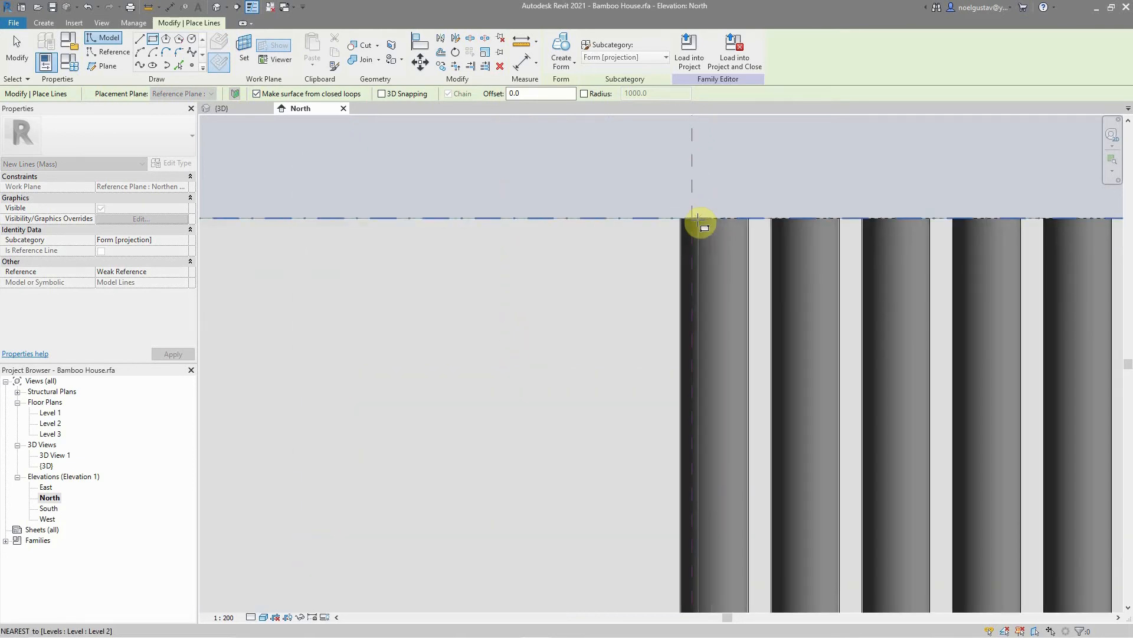
pyautogui.scroll(-4, 791, 263)
pyautogui.scroll(-3, 776, 260)
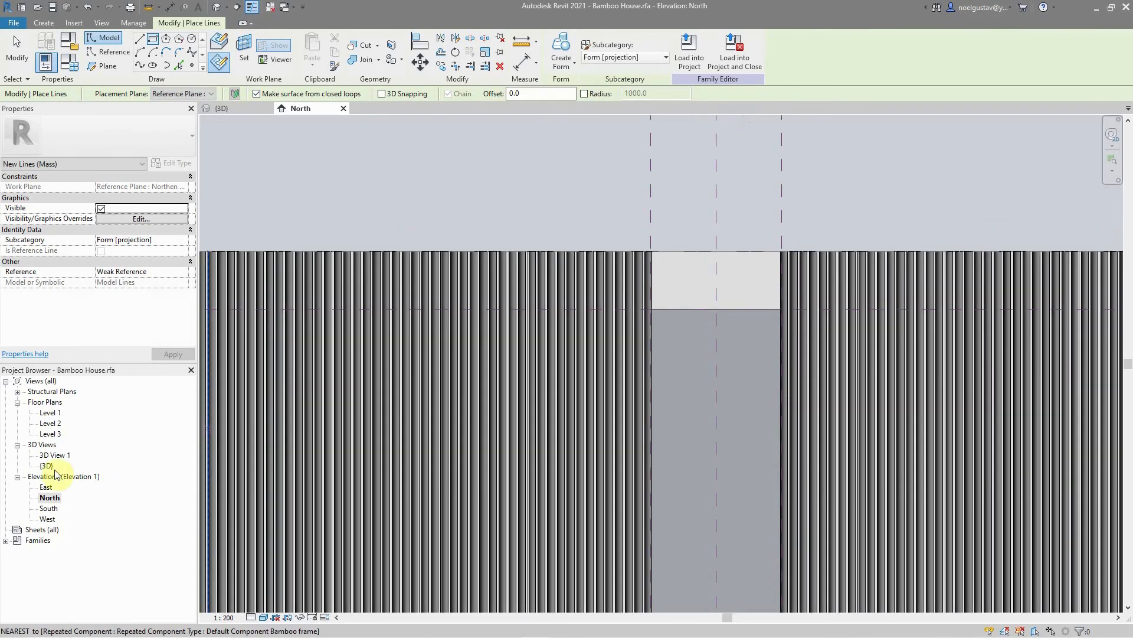
pyautogui.click(13, 49)
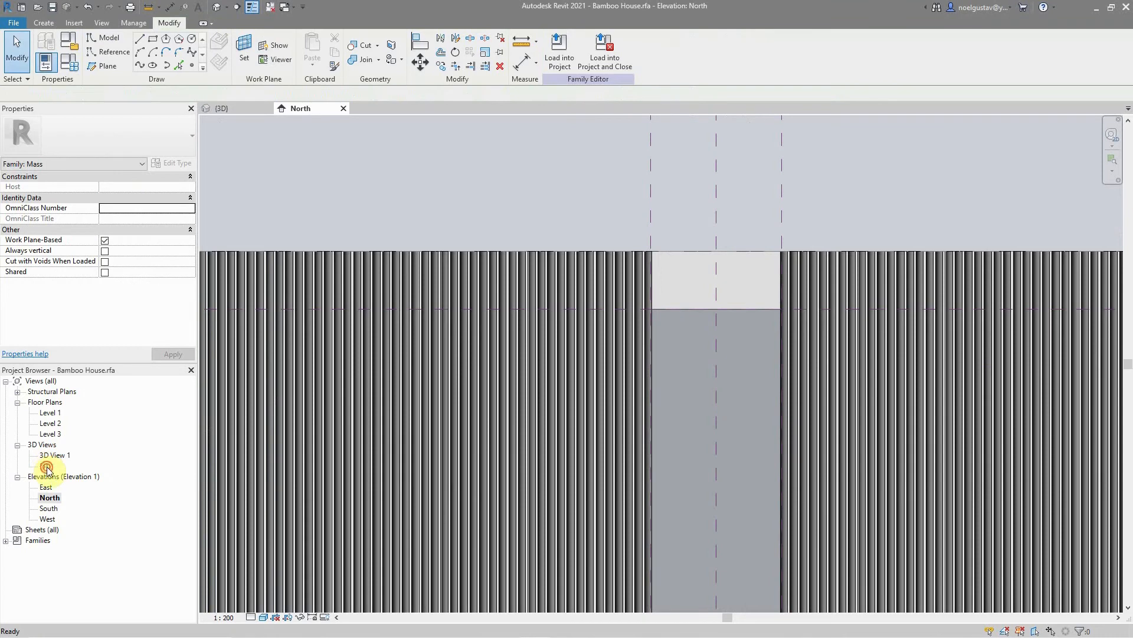
# Step: Examine the rectangle above the door opening in the {3D} view from close up and from a higher angle
pyautogui.doubleClick(46, 467)
pyautogui.scroll(5, 650, 344)
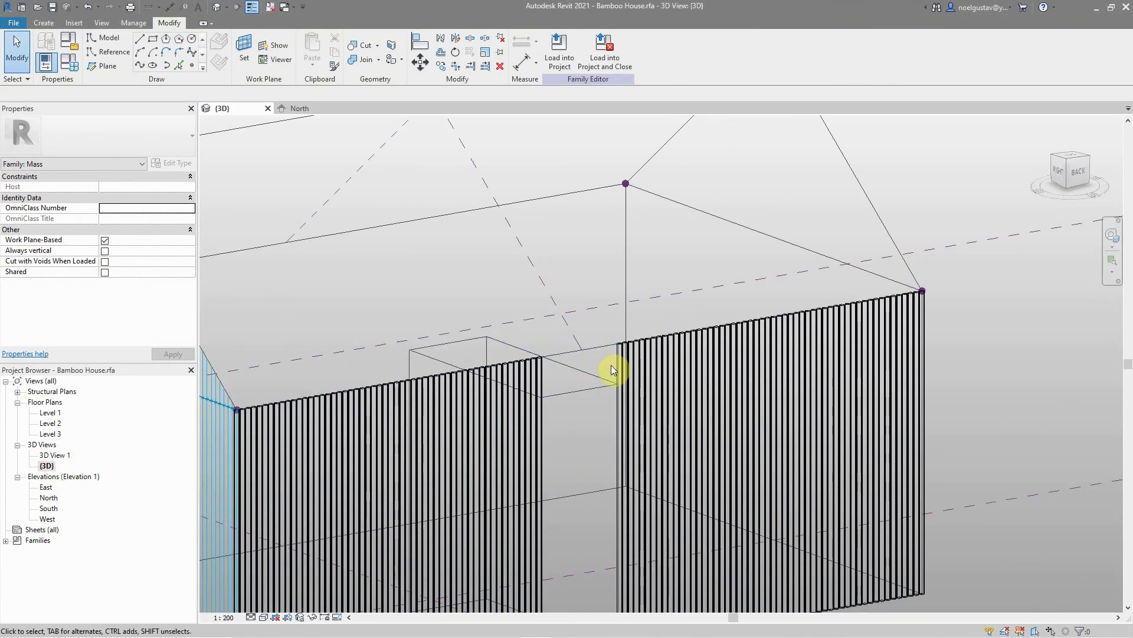
pyautogui.scroll(4, 590, 357)
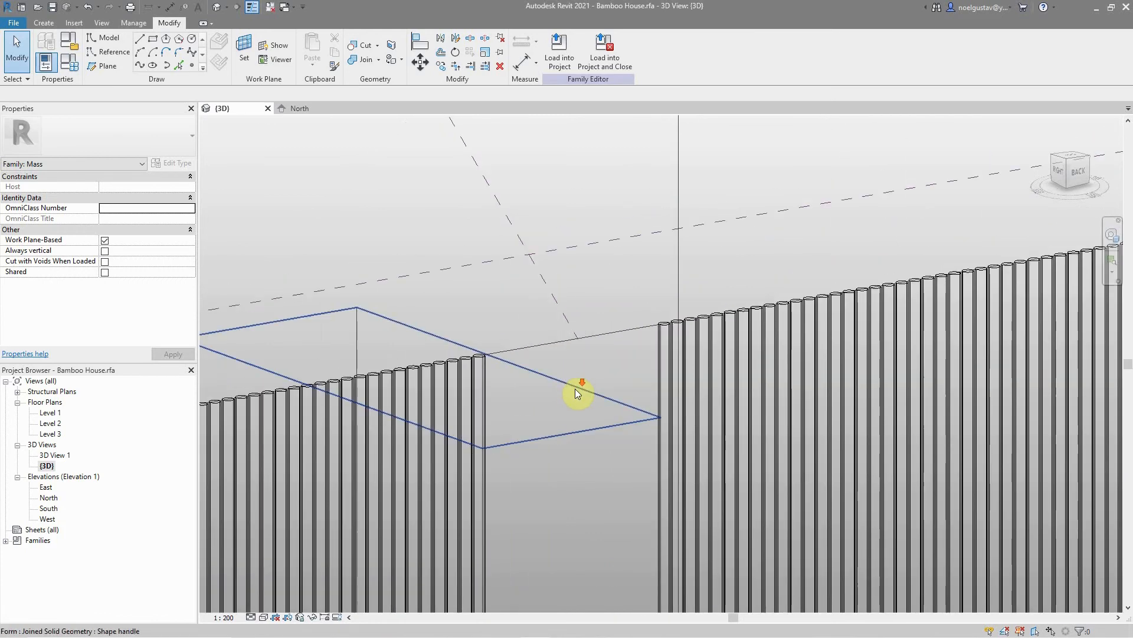
pyautogui.scroll(-6, 575, 388)
pyautogui.scroll(-3, 518, 311)
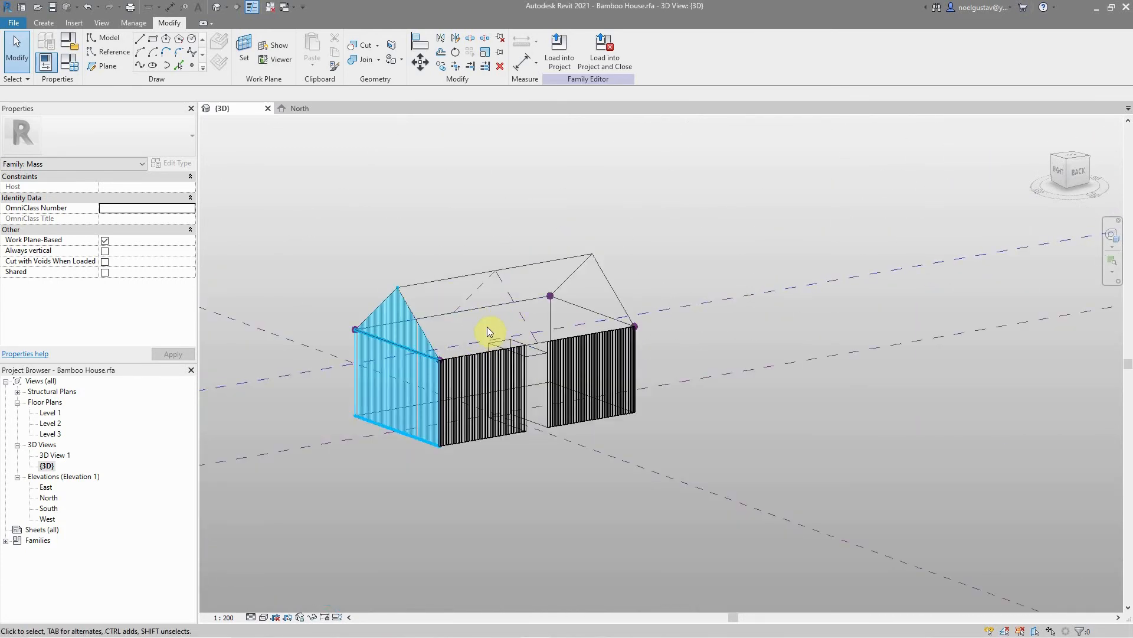
pyautogui.scroll(-3, 496, 331)
pyautogui.click(1112, 236)
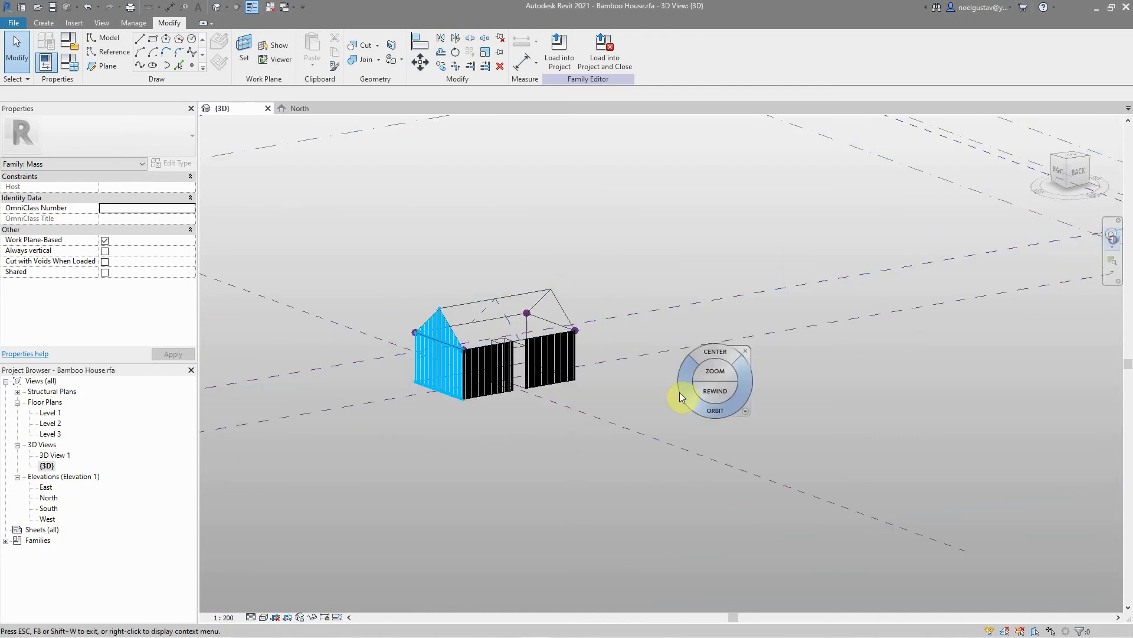
pyautogui.moveTo(679, 392); pyautogui.dragTo(630, 444)
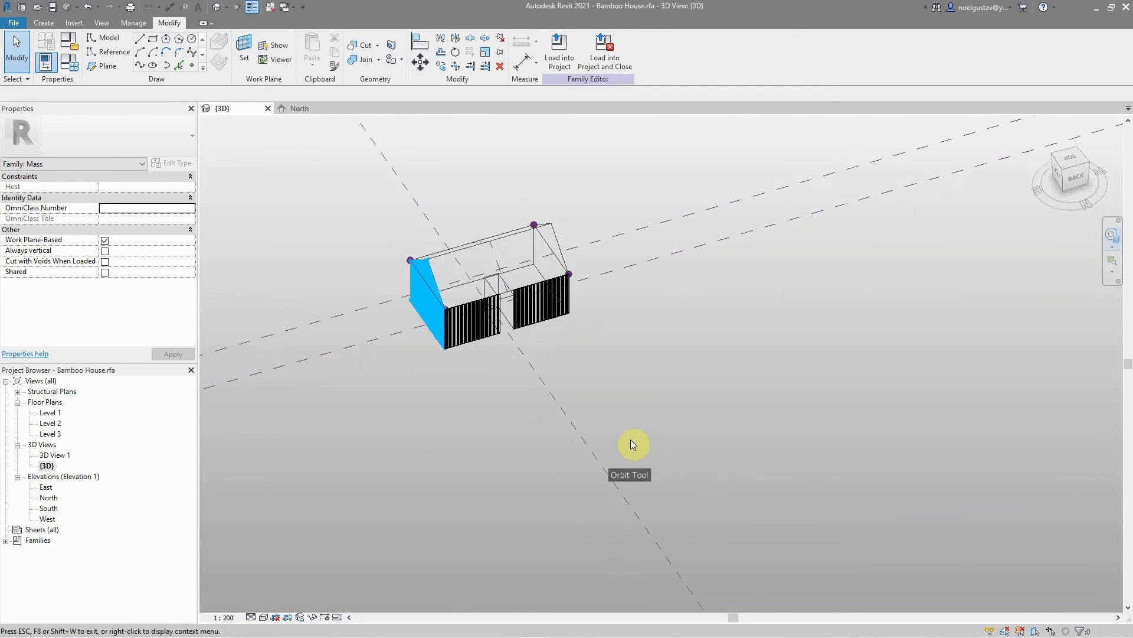
# Step: Compare the area above the door opening in the North elevation with the {3D} view and its reference planes
pyautogui.doubleClick(49, 497)
pyautogui.scroll(-6, 460, 337)
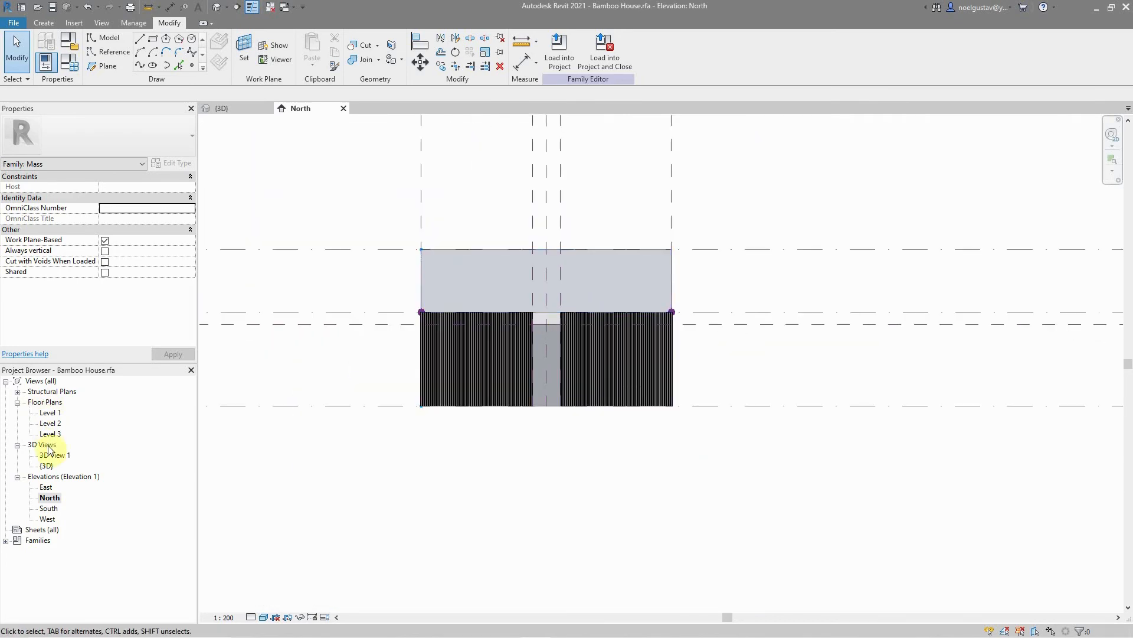
pyautogui.doubleClick(47, 466)
pyautogui.scroll(-5, 607, 321)
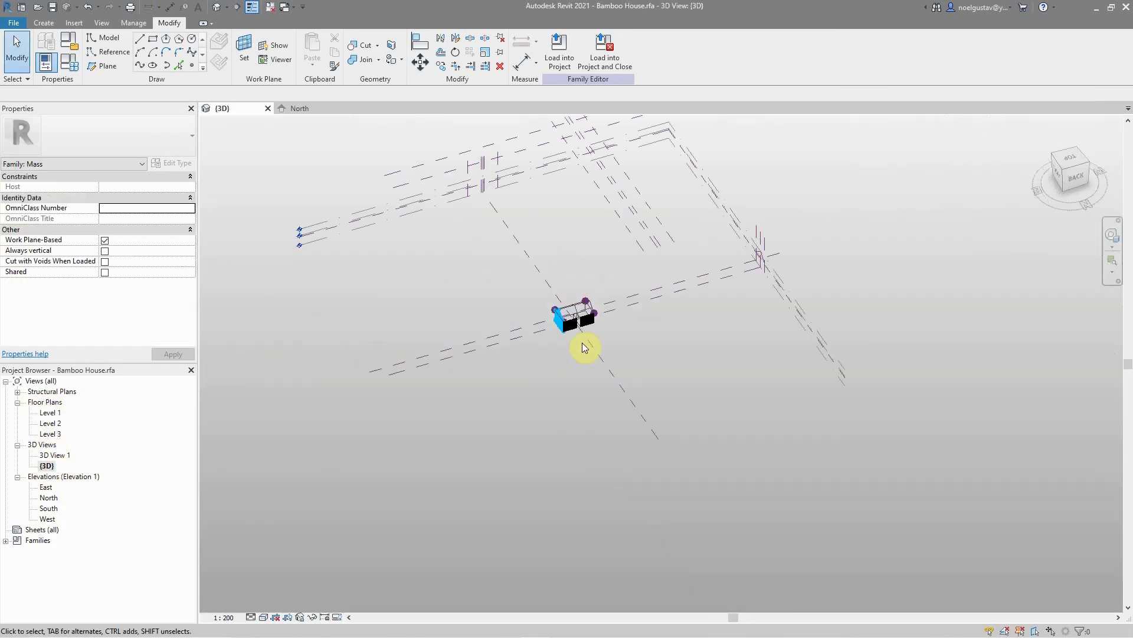
pyautogui.scroll(5, 592, 285)
pyautogui.scroll(-4, 1027, 259)
pyautogui.click(1109, 235)
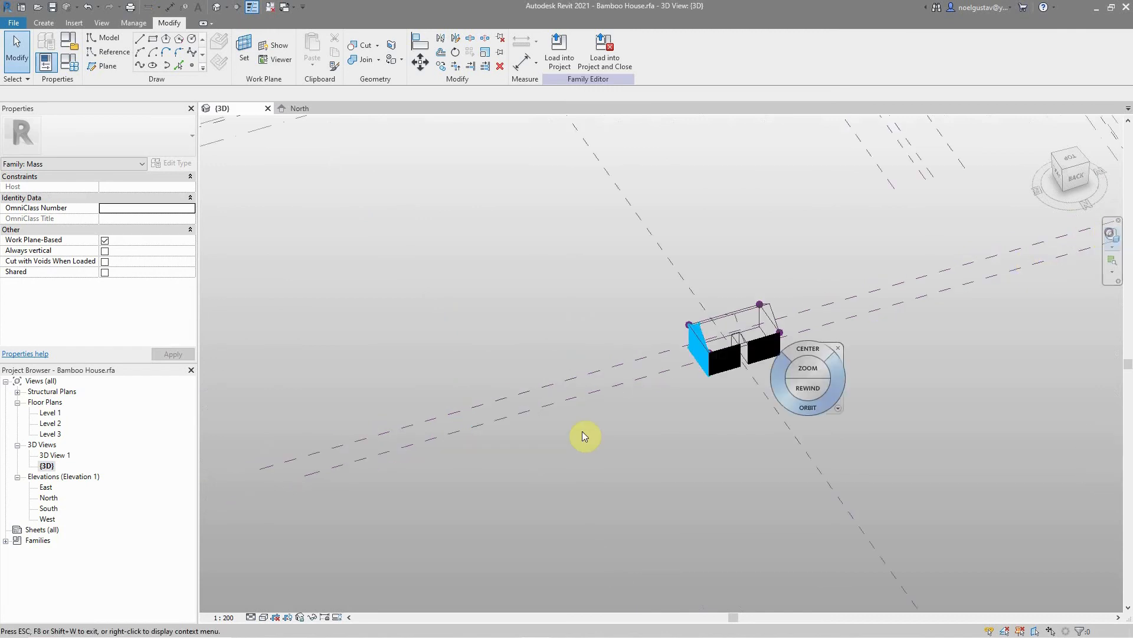
pyautogui.scroll(-3, 582, 431)
pyautogui.scroll(2, 728, 401)
pyautogui.moveTo(705, 441); pyautogui.dragTo(672, 381)
pyautogui.scroll(-2, 694, 374)
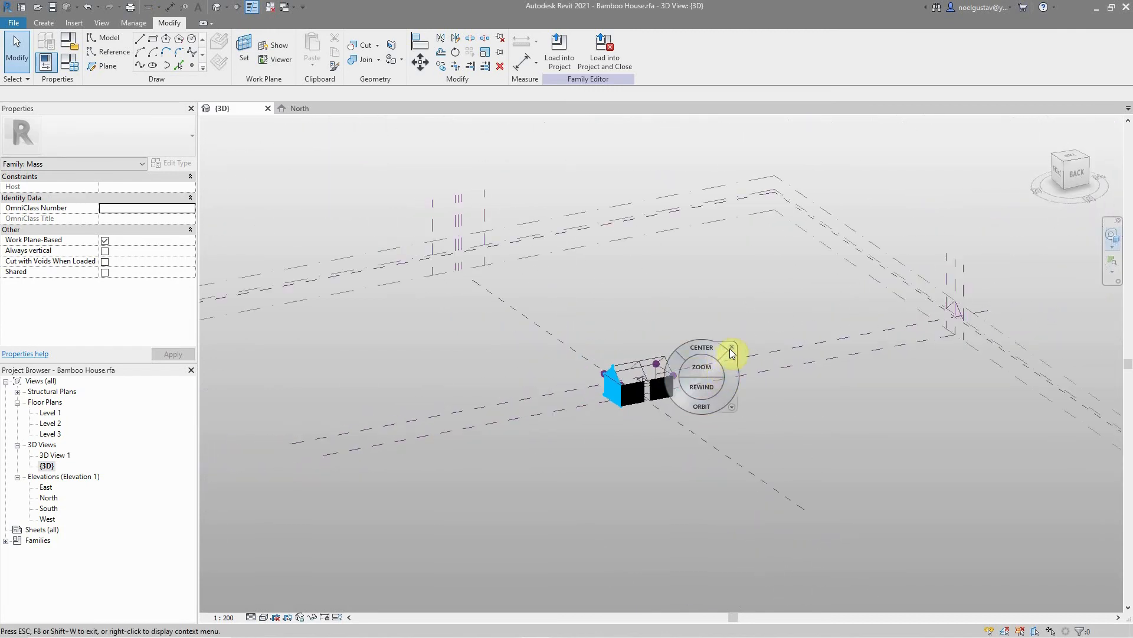
pyautogui.click(731, 348)
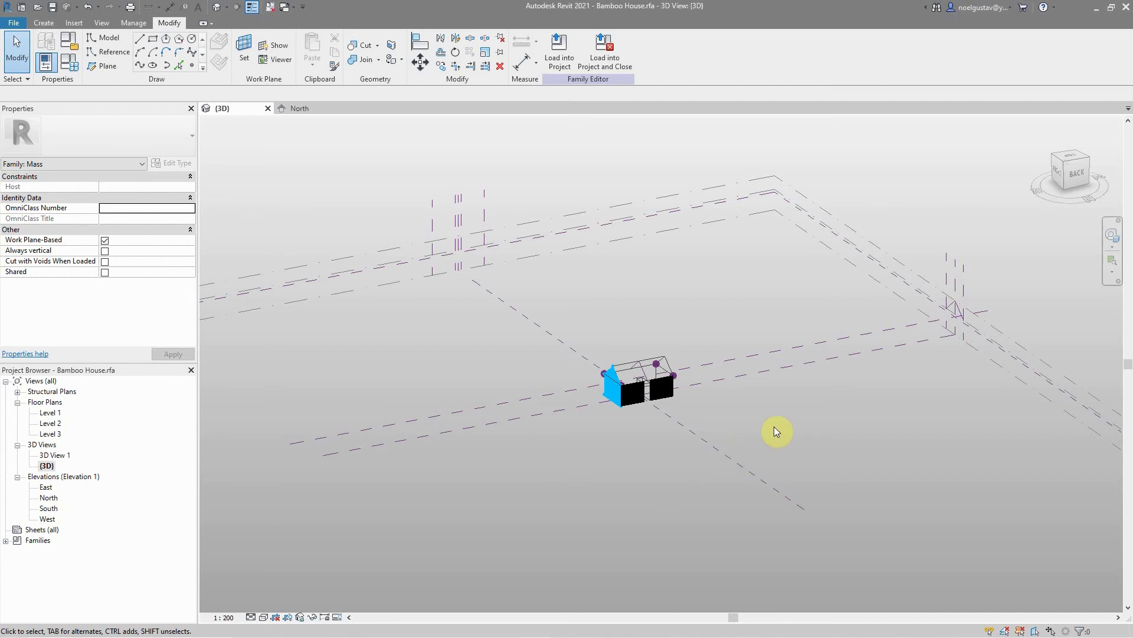
pyautogui.scroll(5, 665, 382)
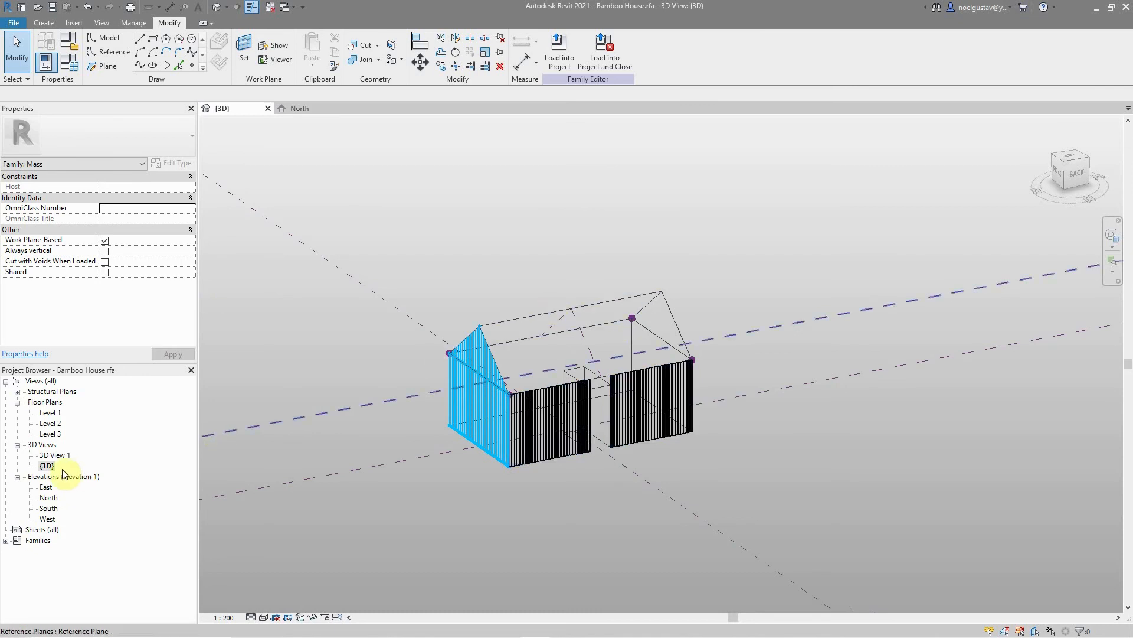
pyautogui.doubleClick(50, 498)
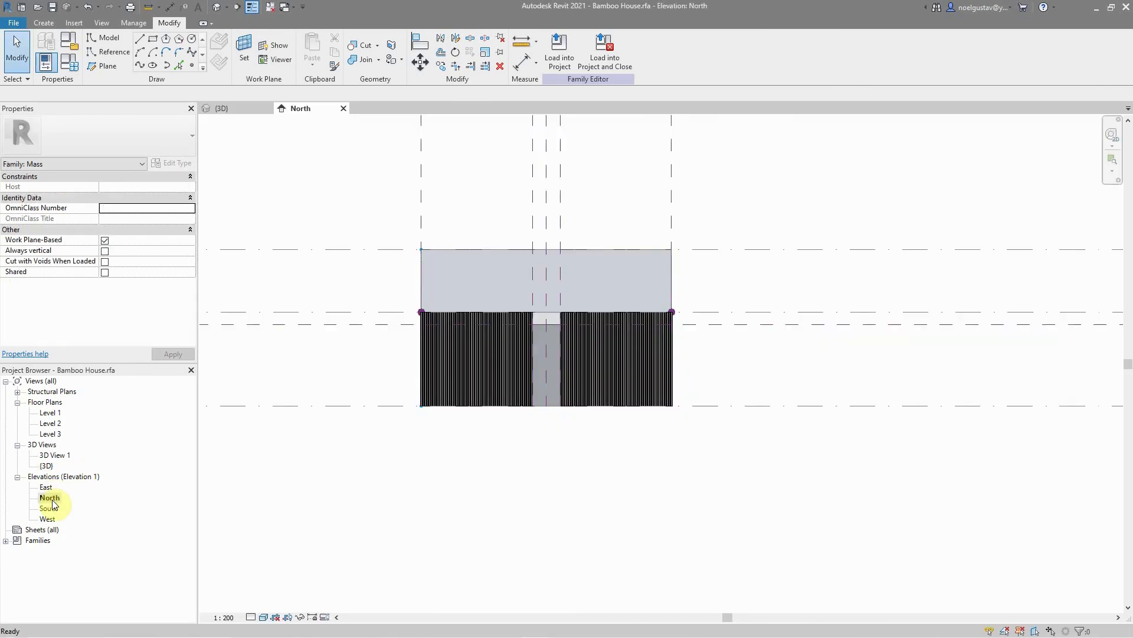
pyautogui.scroll(5, 540, 313)
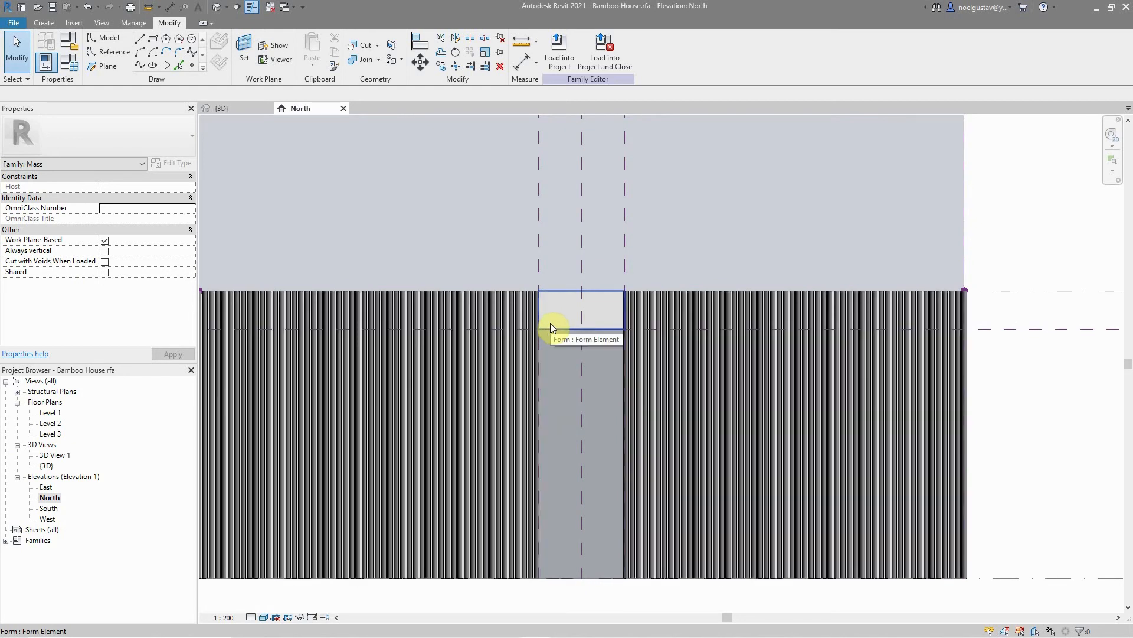
# Step: Delete the Northen View reference plane in the Level 1 floor plan
pyautogui.doubleClick(52, 423)
pyautogui.doubleClick(49, 412)
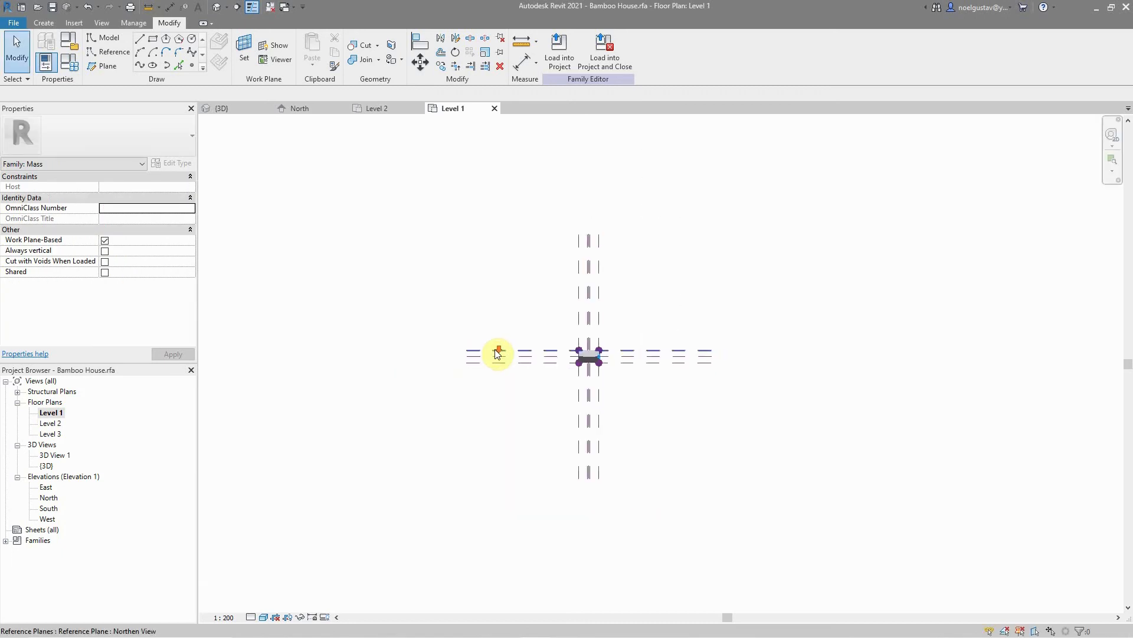
pyautogui.scroll(2, 603, 353)
pyautogui.click(663, 352)
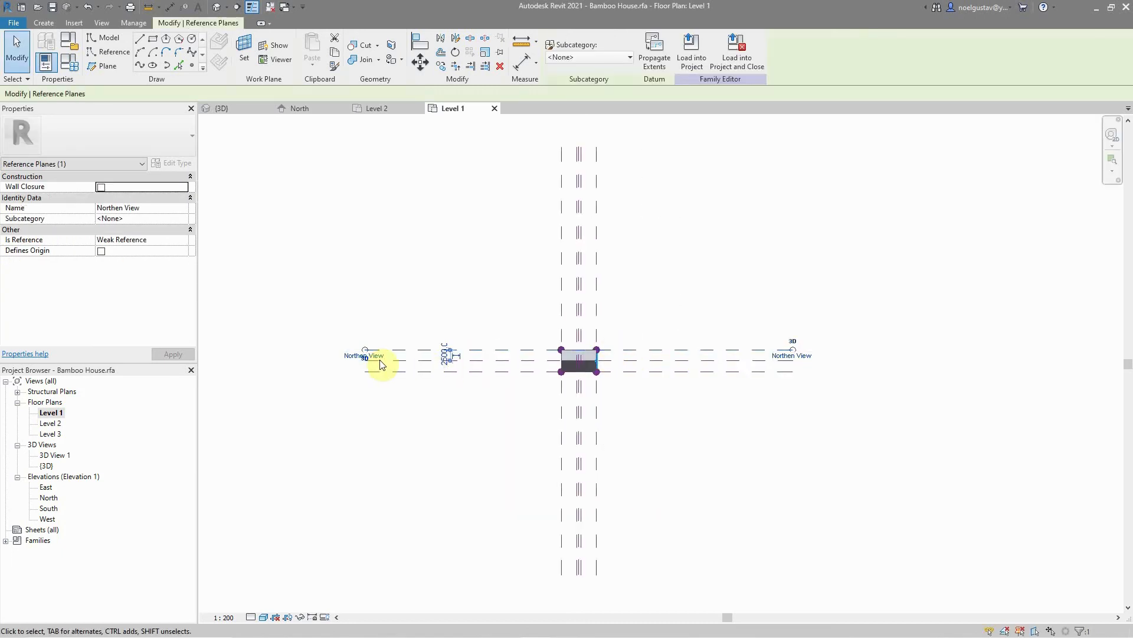
pyautogui.scroll(3, 380, 361)
pyautogui.click(350, 333)
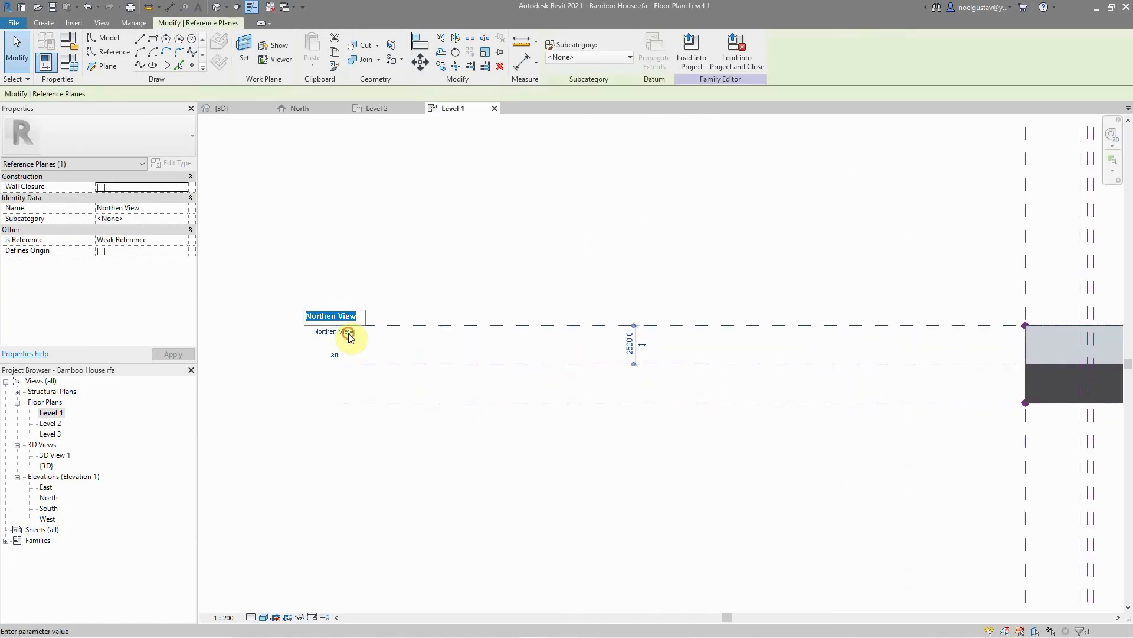
pyautogui.click(394, 401)
pyautogui.scroll(-4, 354, 366)
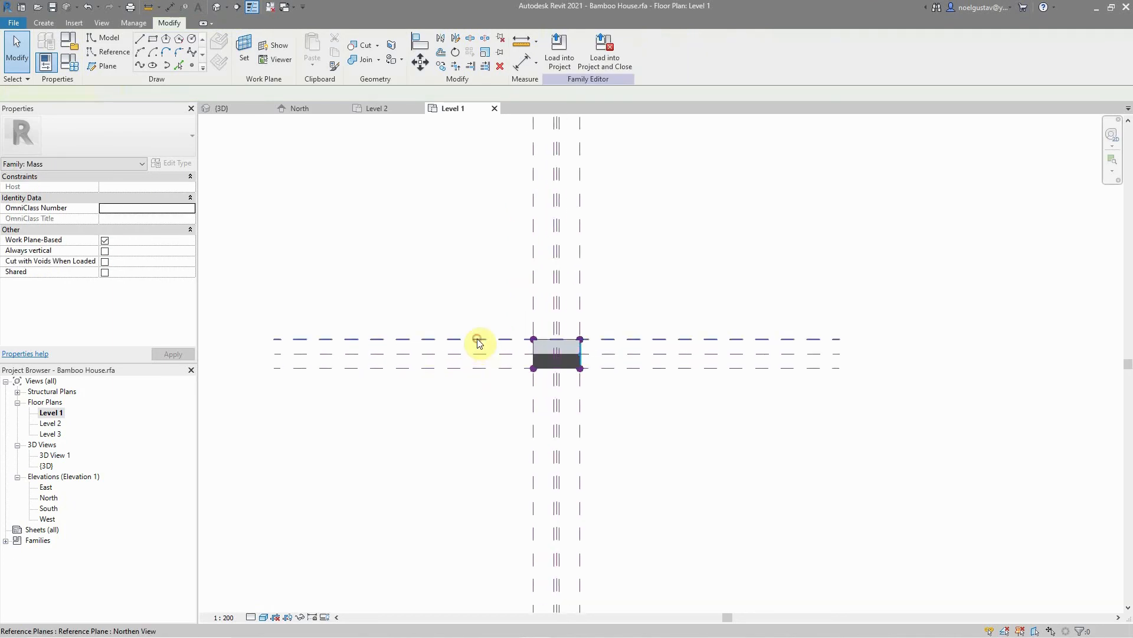
pyautogui.click(480, 343)
pyautogui.click(497, 67)
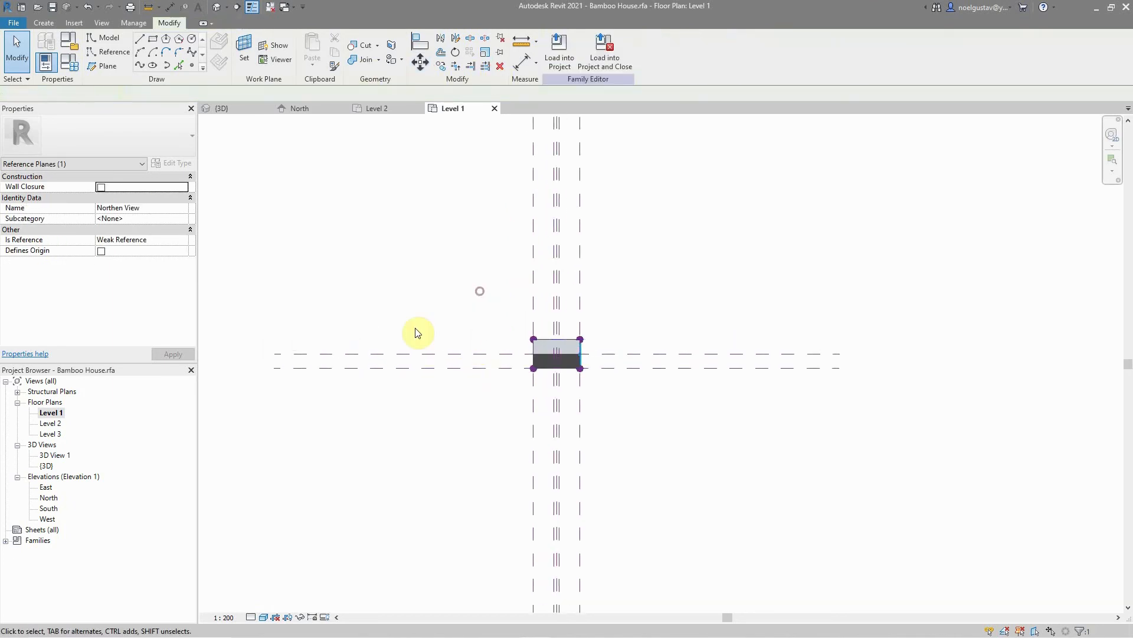
# Step: Set the {3D} view's visual style to Hidden Line and delete the rectangular surface above the door opening
pyautogui.doubleClick(47, 466)
pyautogui.scroll(4, 589, 400)
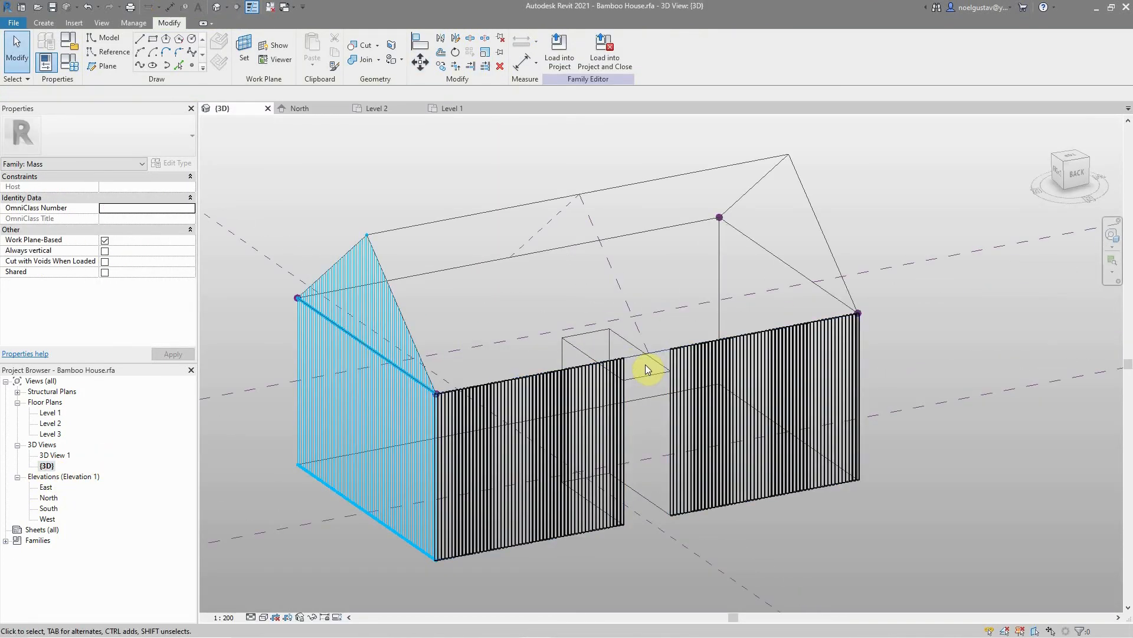
pyautogui.click(264, 617)
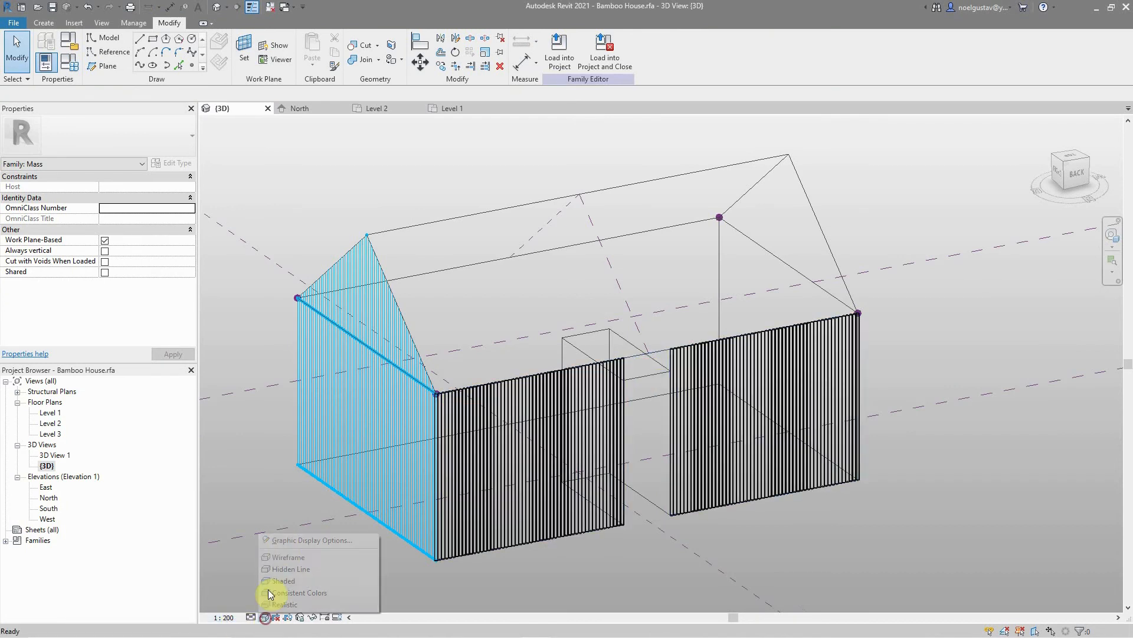
pyautogui.click(290, 569)
pyautogui.click(658, 360)
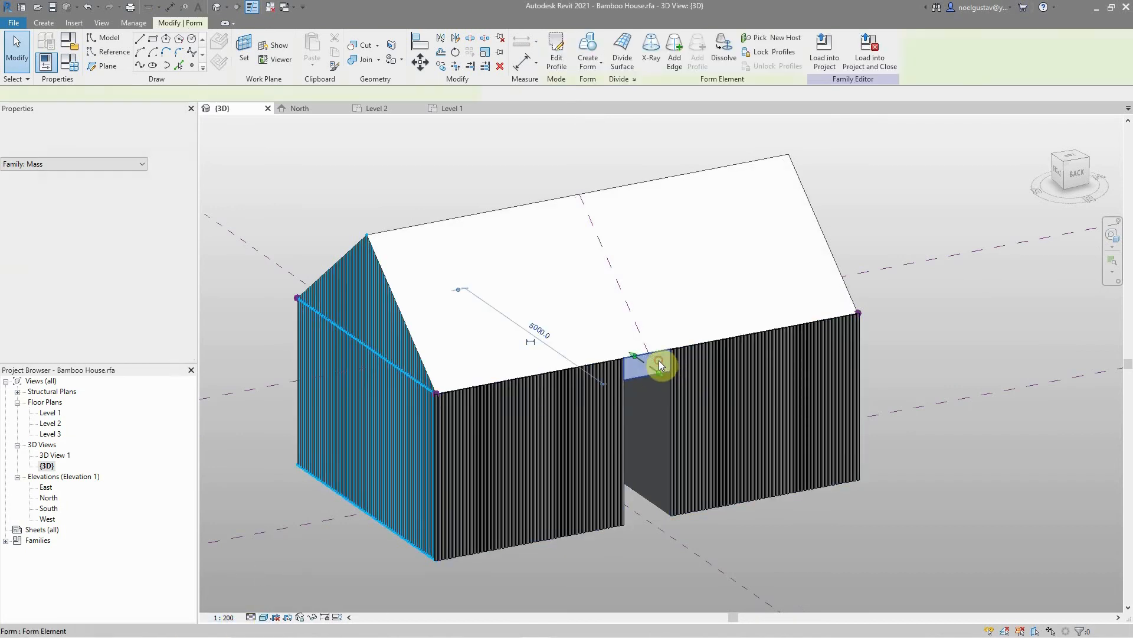
pyautogui.press('Escape')
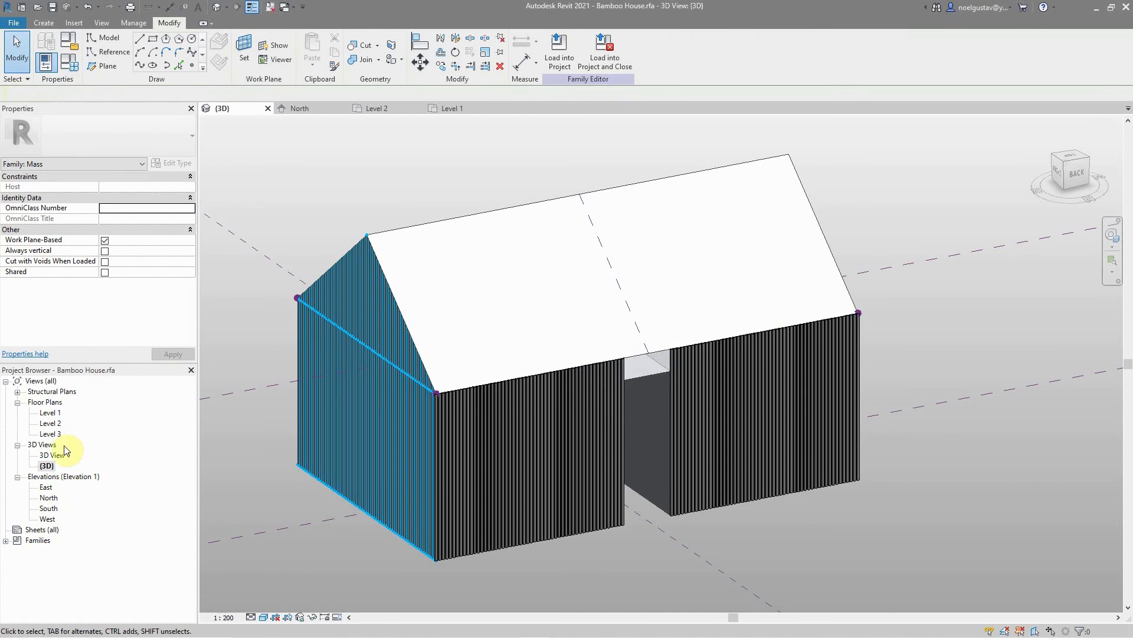
# Step: Add a reference plane in the Level 1 floor plan, offset 2500 from the central horizontal plane along the house's north side
pyautogui.doubleClick(51, 413)
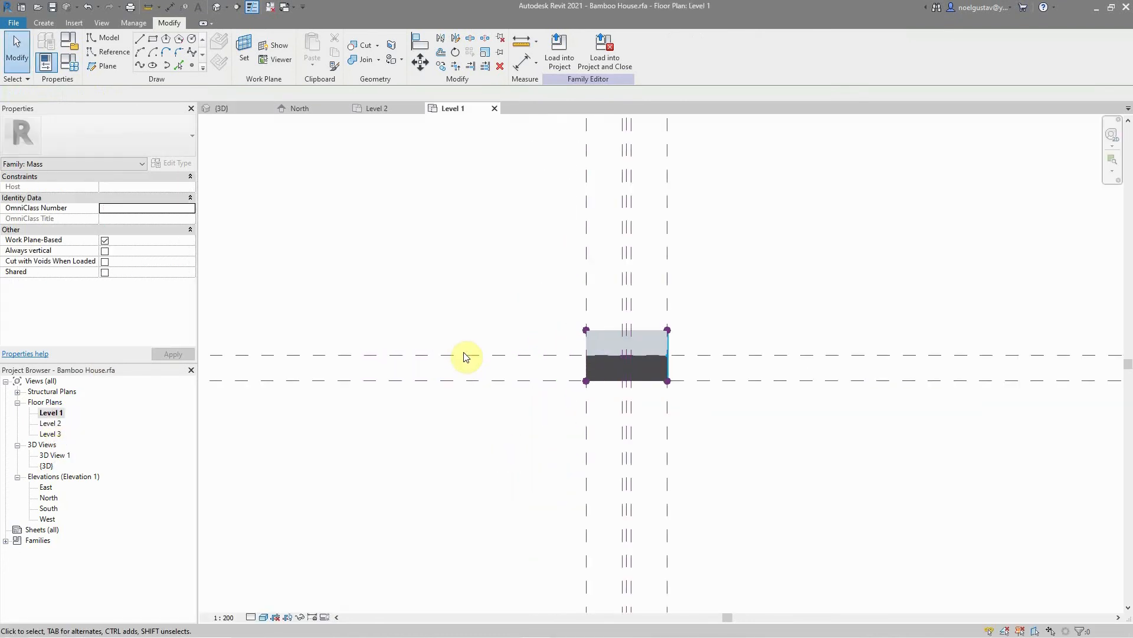
pyautogui.click(95, 68)
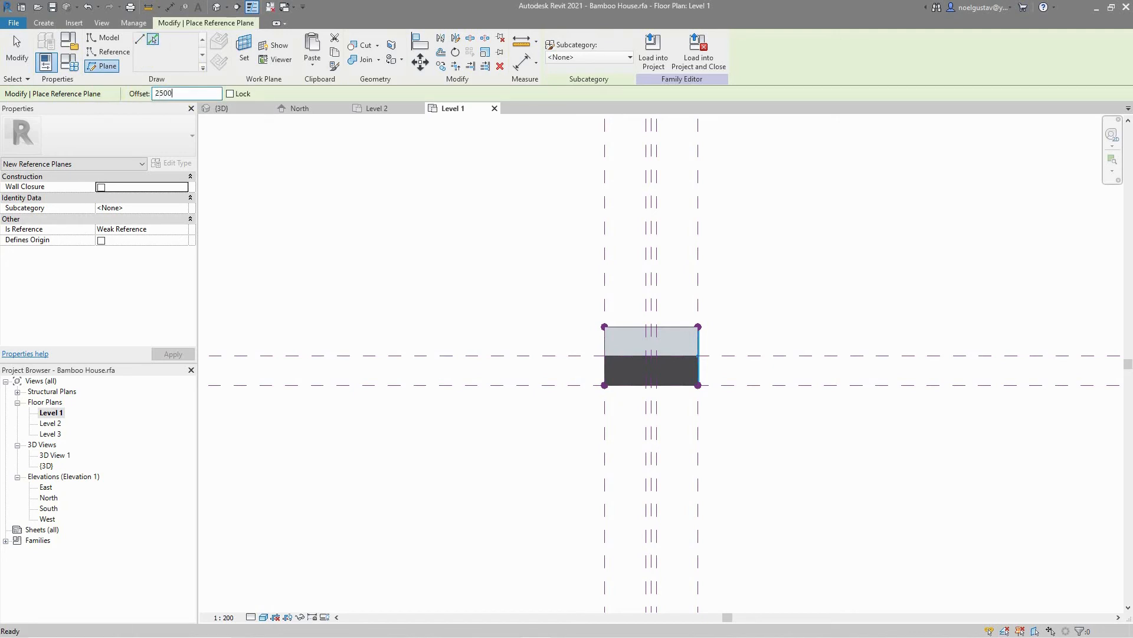
pyautogui.click(488, 355)
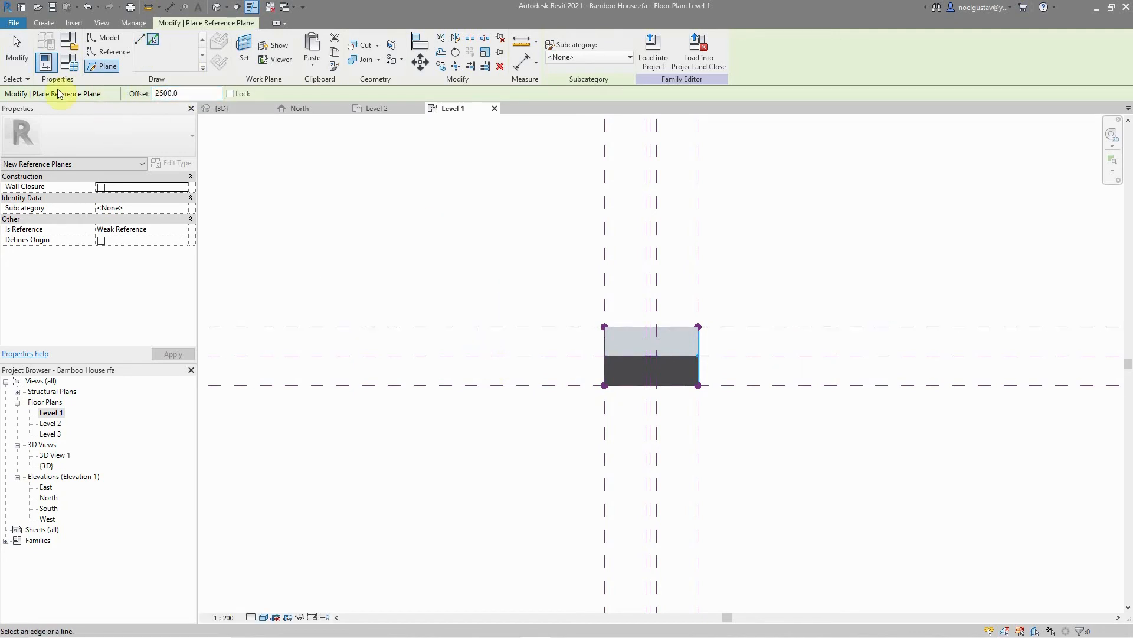
pyautogui.click(14, 68)
# Step: Draw a rectangular surface above the door opening in the North elevation, with Center (Front/Back) as its placement plane
pyautogui.doubleClick(48, 497)
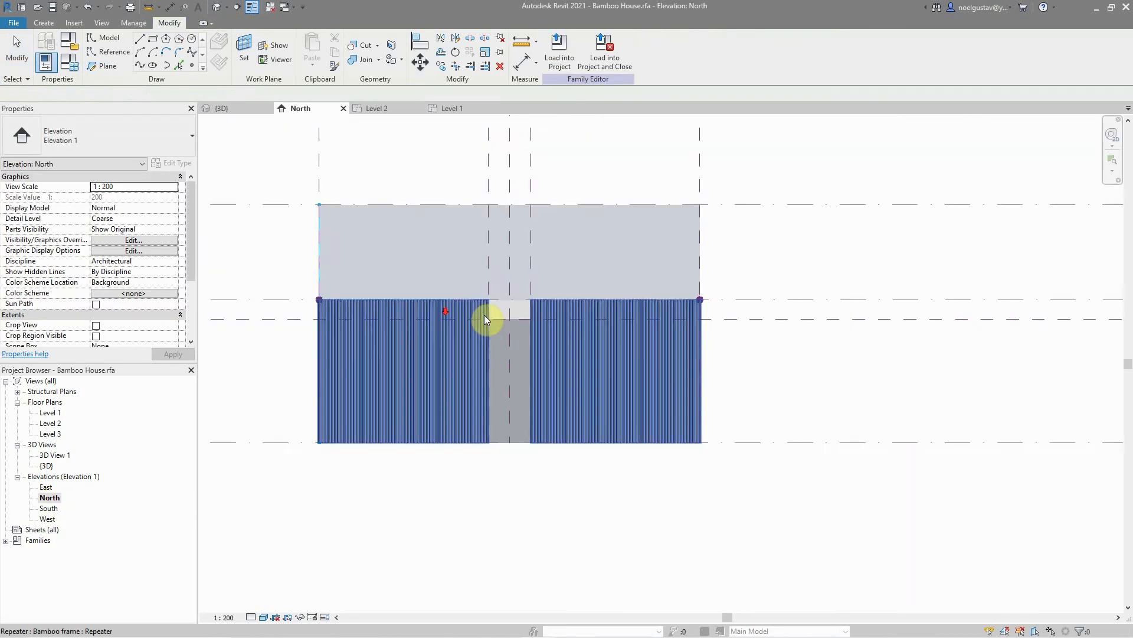
pyautogui.click(535, 382)
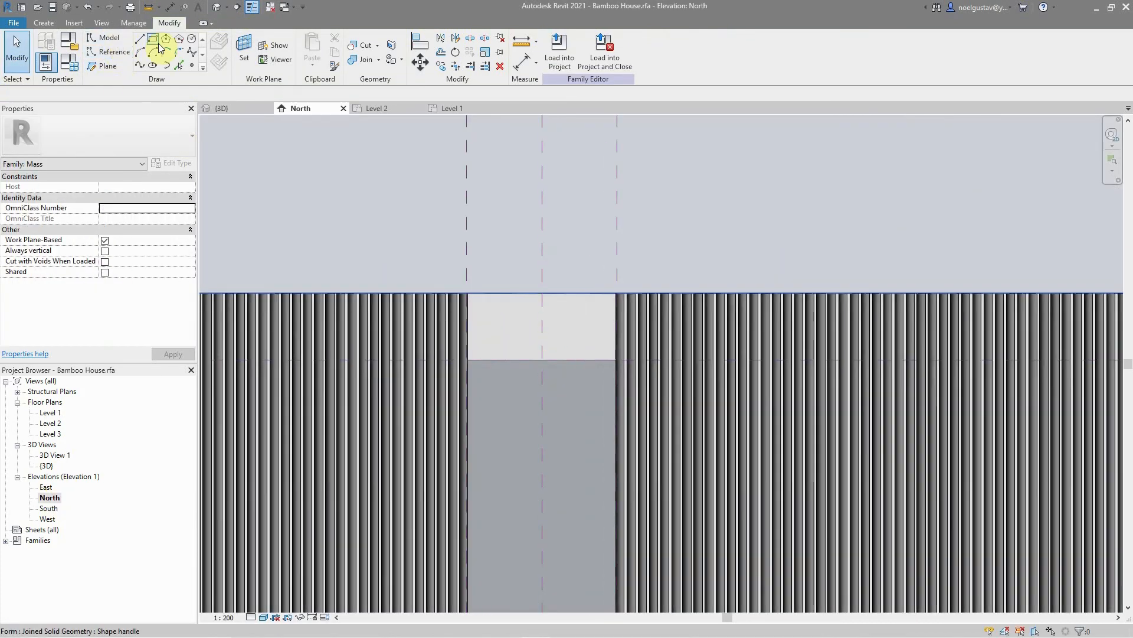
pyautogui.click(158, 45)
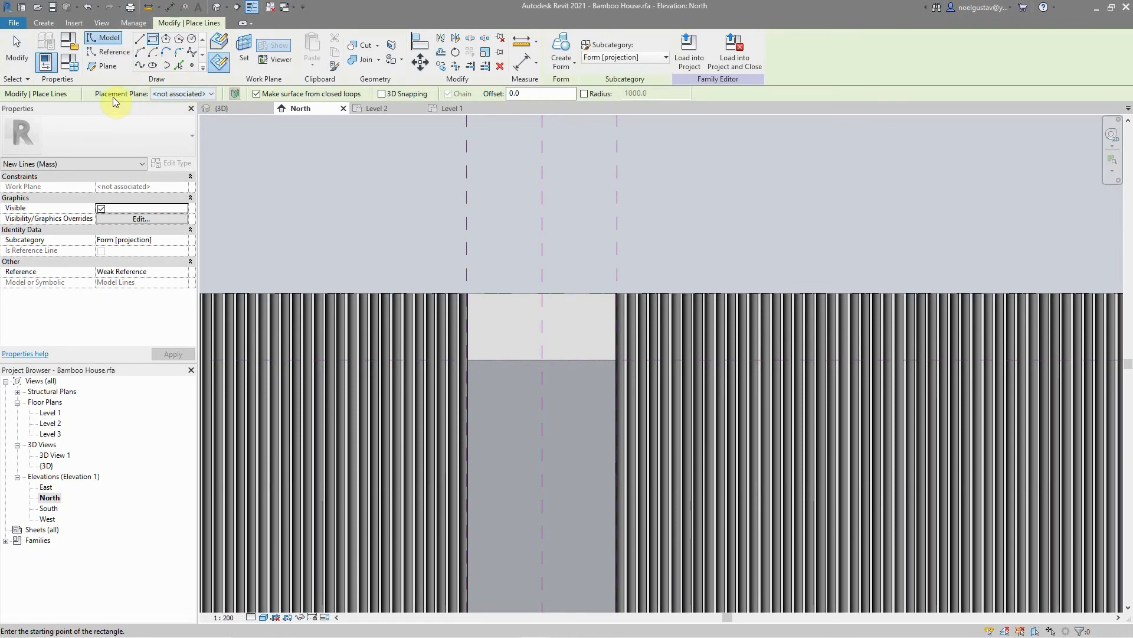
pyautogui.click(185, 96)
pyautogui.click(190, 130)
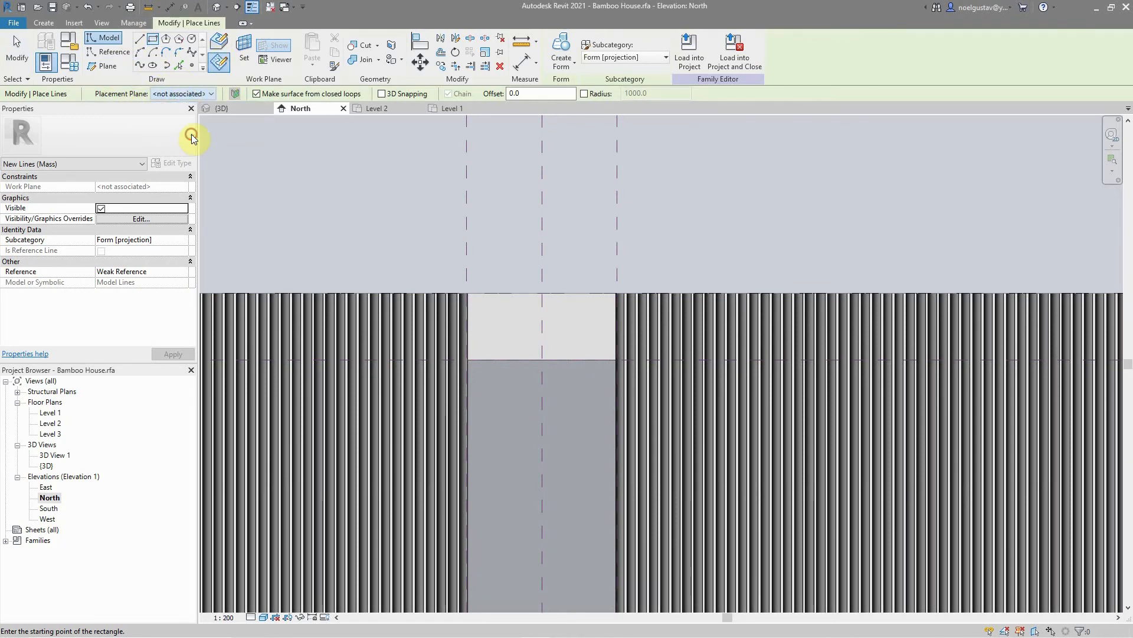
pyautogui.click(195, 96)
pyautogui.click(199, 96)
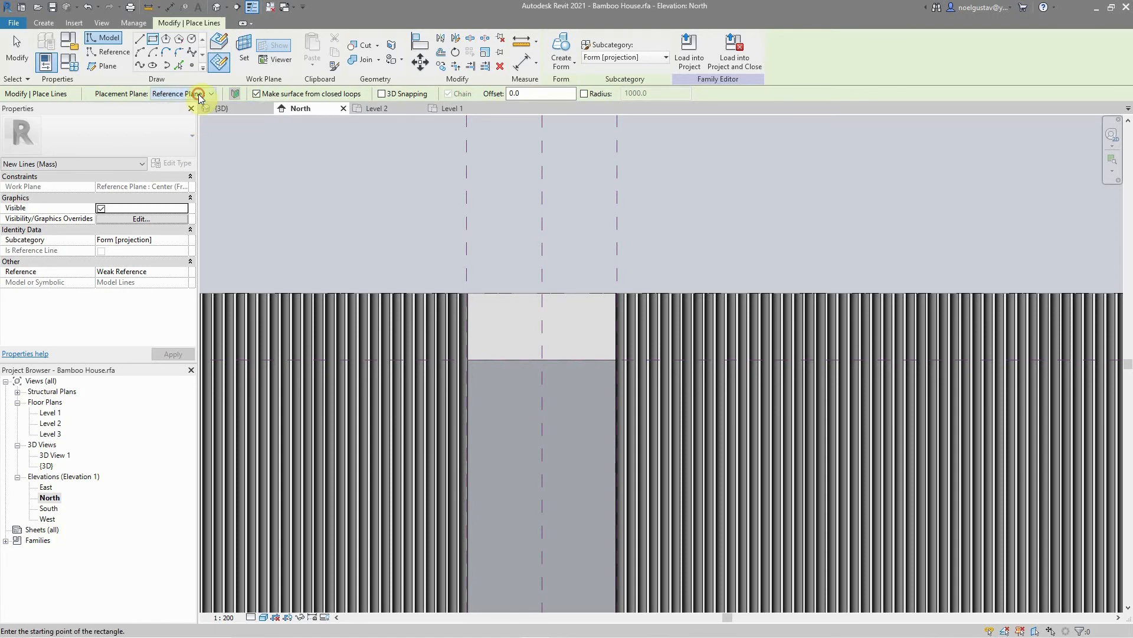
pyautogui.scroll(3, 525, 299)
pyautogui.scroll(1, 435, 408)
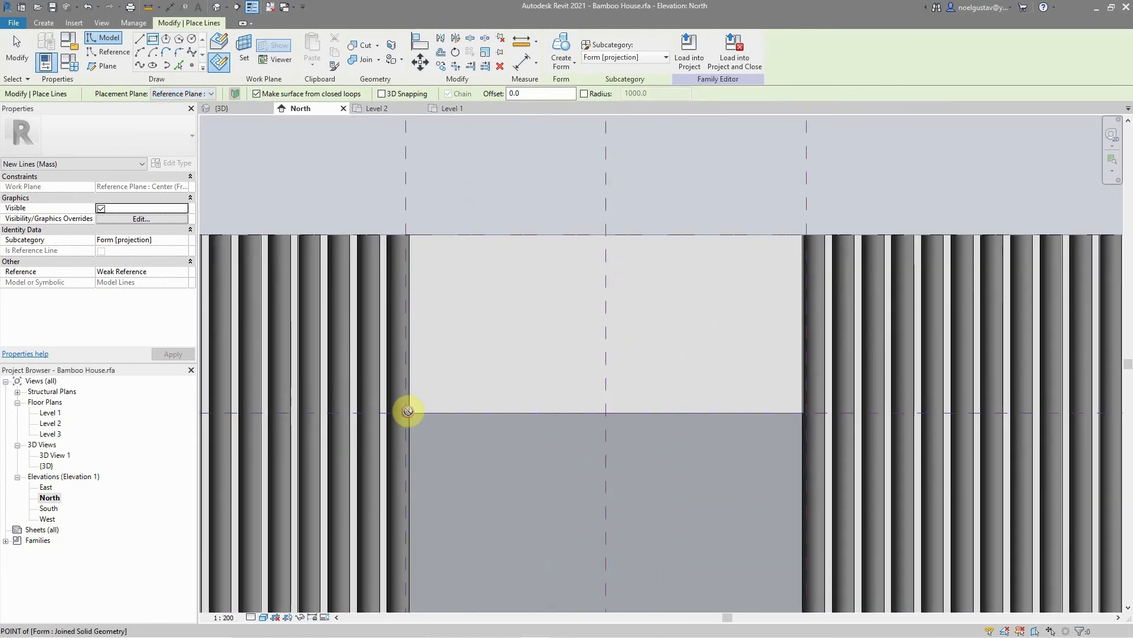
pyautogui.click(413, 410)
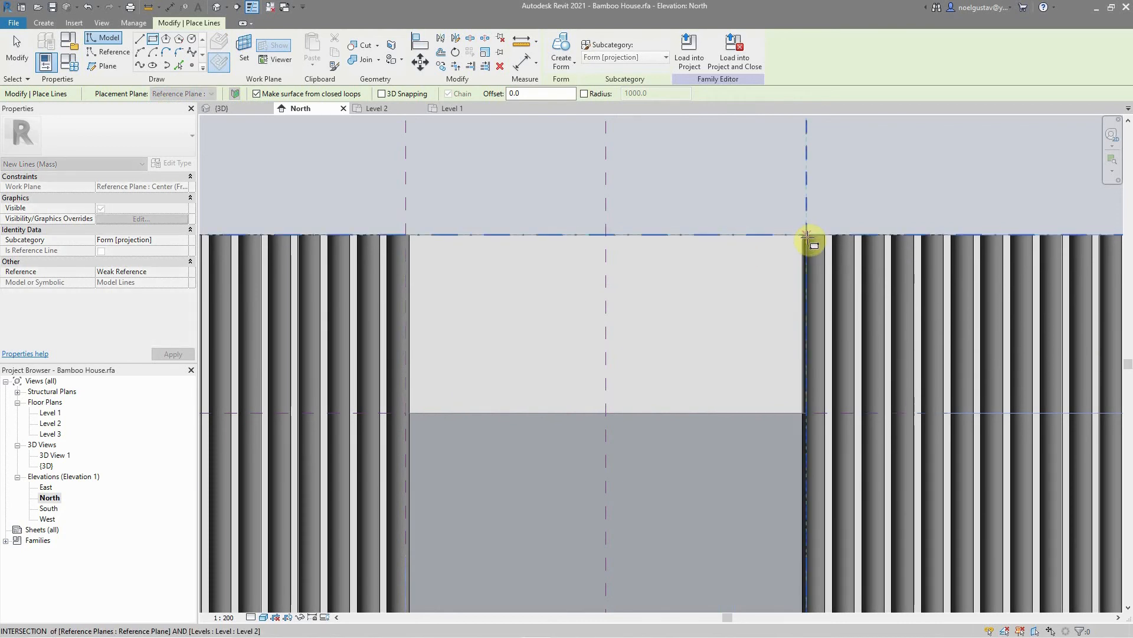
pyautogui.click(807, 236)
pyautogui.click(16, 50)
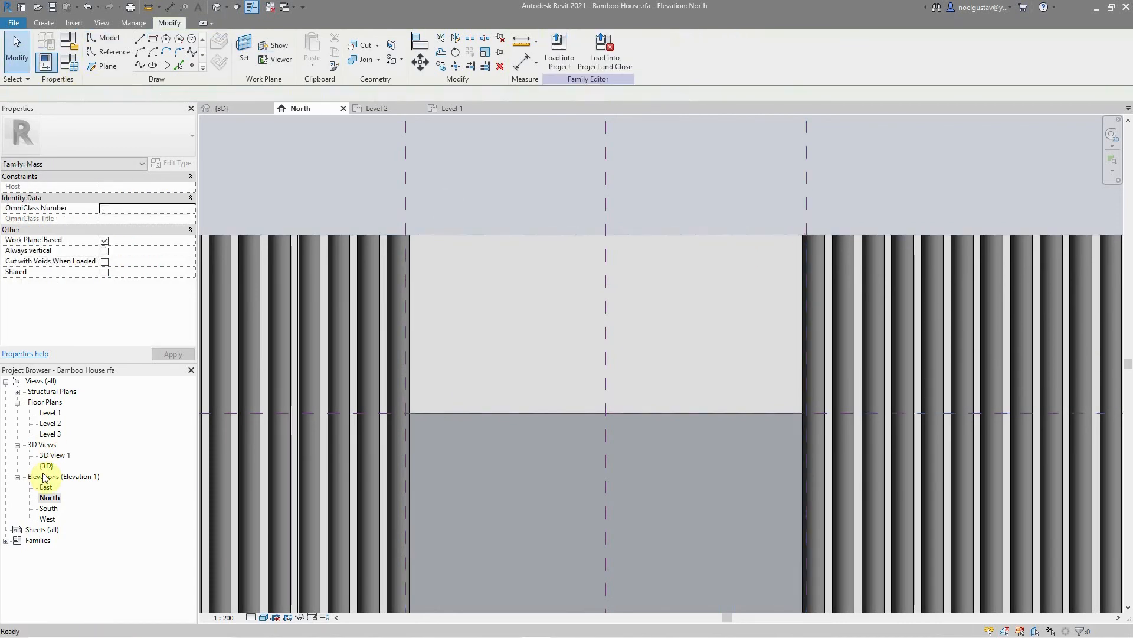
# Step: Set the {3D} view's visual style to Wireframe and delete the rectangular surface drawn on the house's central plane
pyautogui.doubleClick(47, 465)
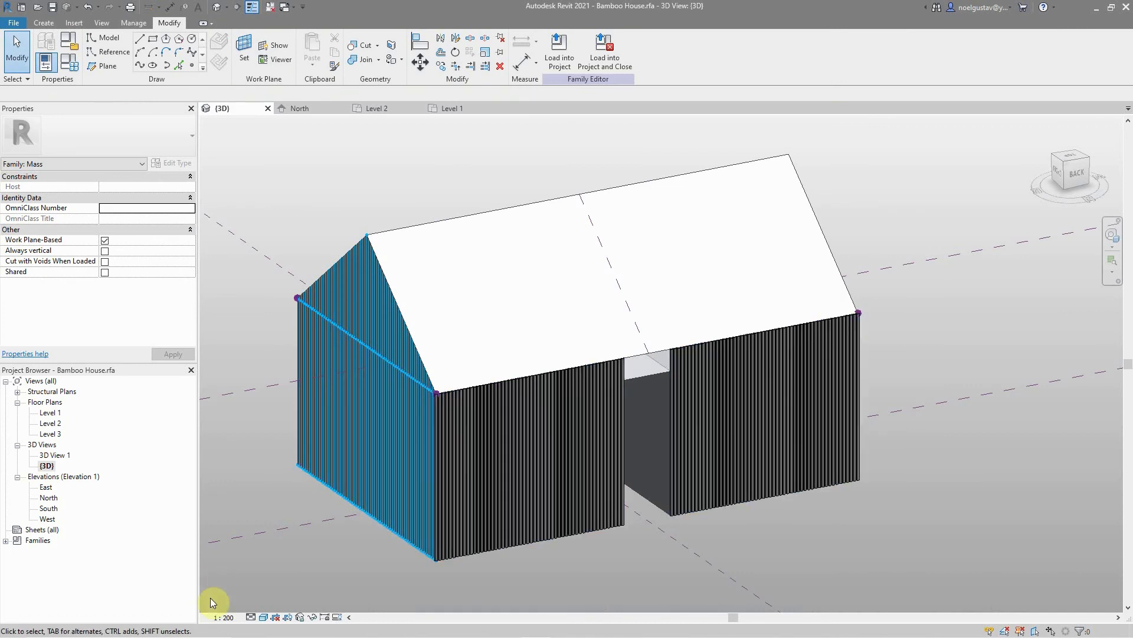
pyautogui.click(263, 617)
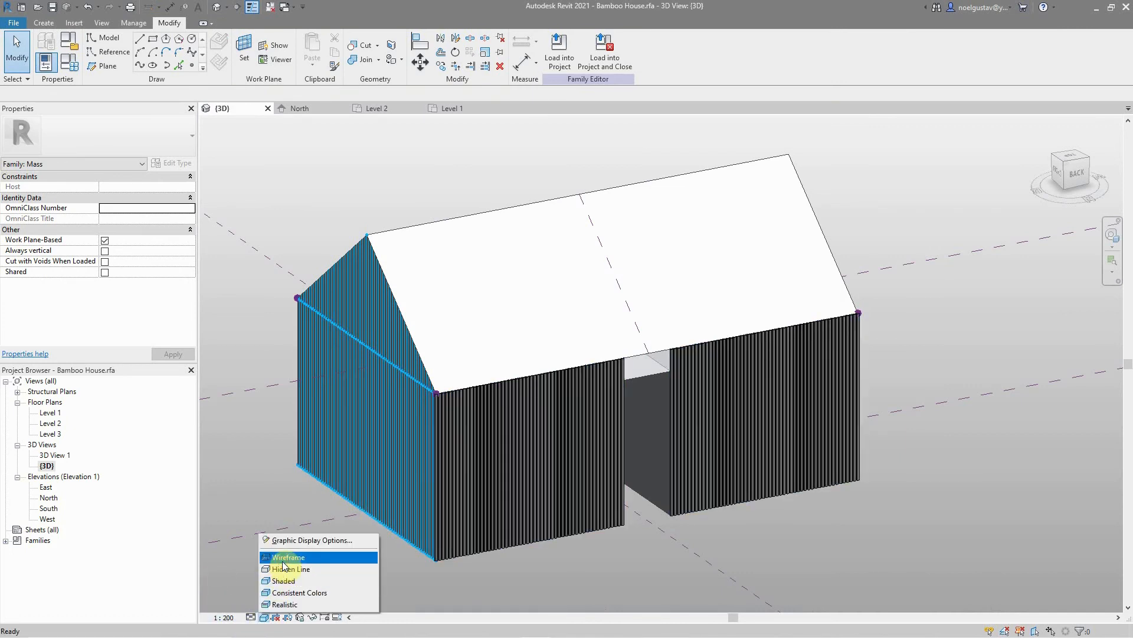
pyautogui.click(283, 557)
pyautogui.scroll(-3, 578, 298)
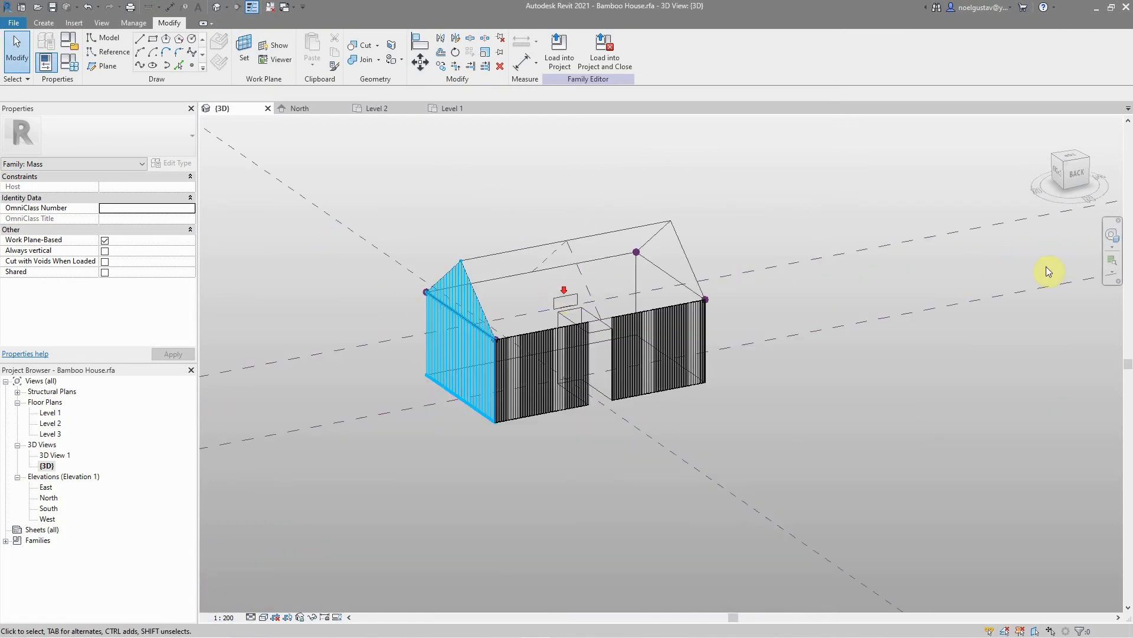
pyautogui.click(1112, 236)
pyautogui.moveTo(927, 314); pyautogui.dragTo(656, 358)
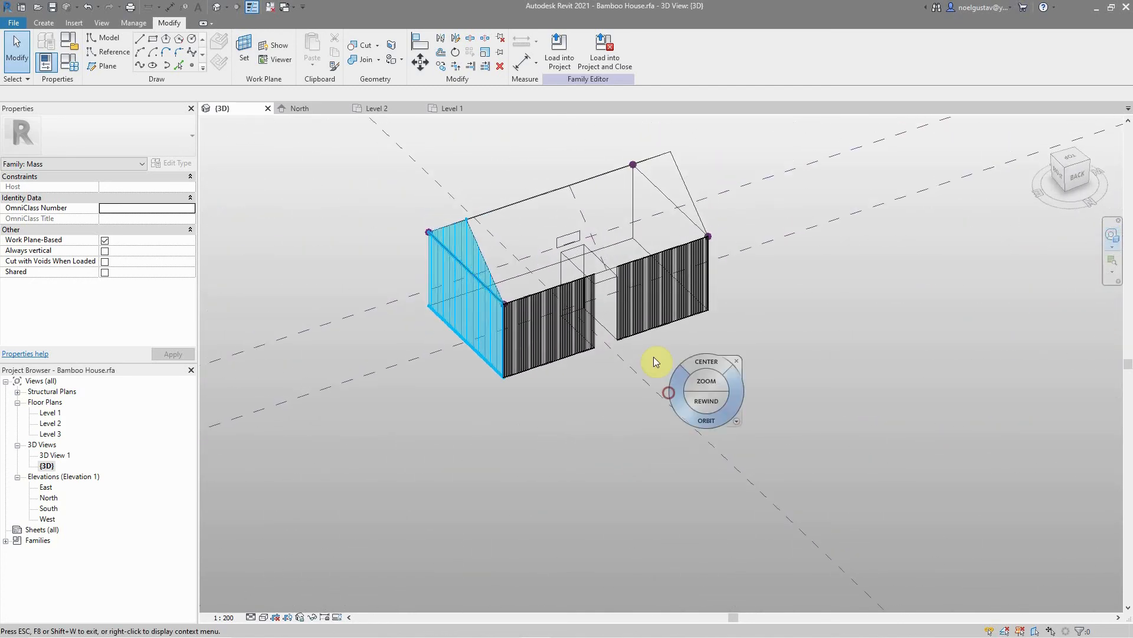
pyautogui.scroll(3, 554, 184)
pyautogui.moveTo(567, 187); pyautogui.dragTo(615, 287)
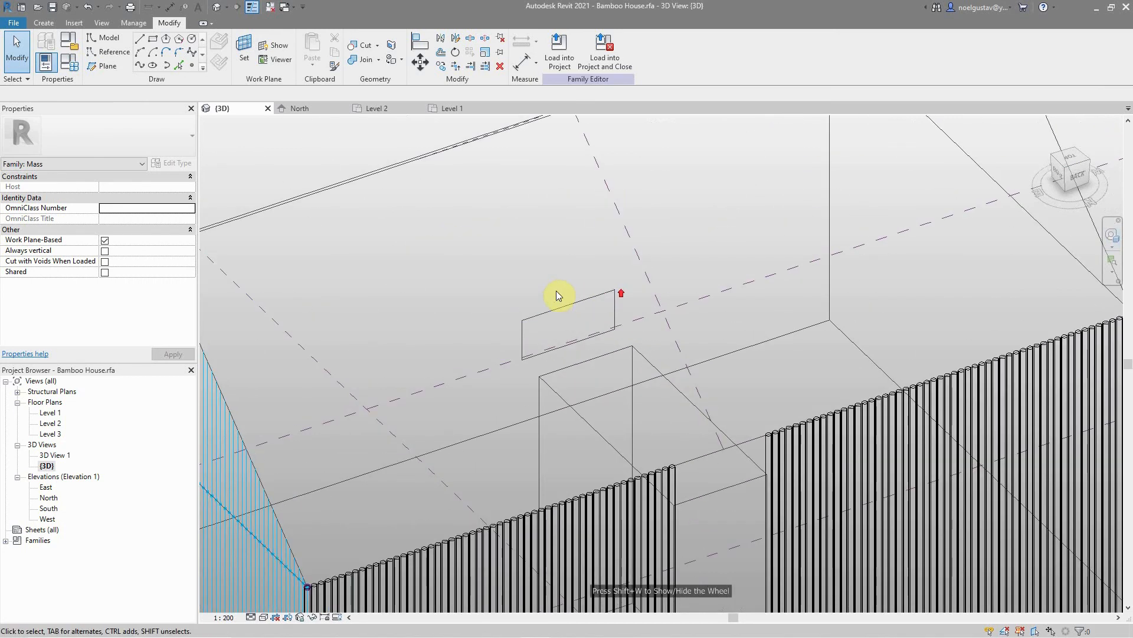
pyautogui.moveTo(499, 332); pyautogui.dragTo(498, 332)
pyautogui.press('Delete')
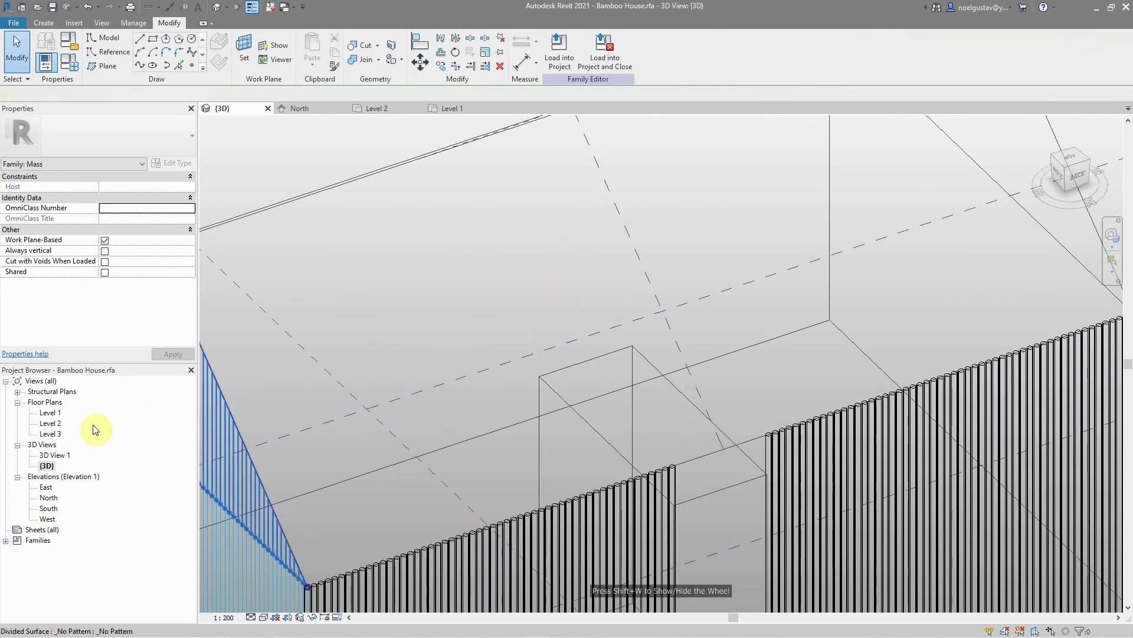
# Step: Name the reference plane along the house's north side North View in the Level 1 floor plan
pyautogui.doubleClick(54, 413)
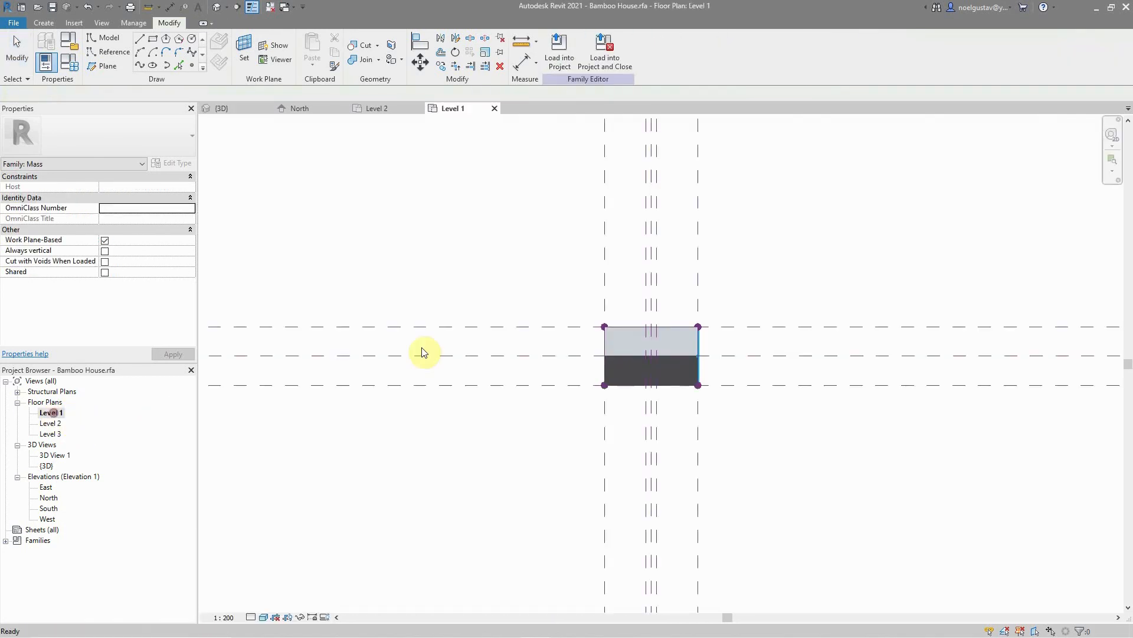
pyautogui.scroll(-2, 519, 339)
pyautogui.click(529, 331)
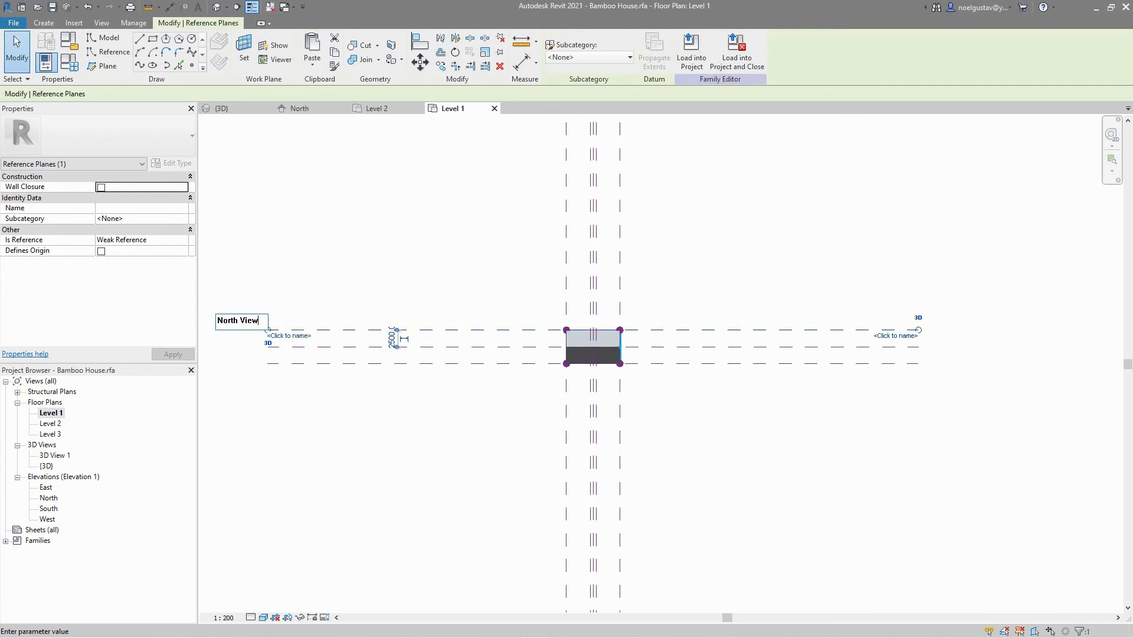
pyautogui.press('Return')
pyautogui.click(377, 276)
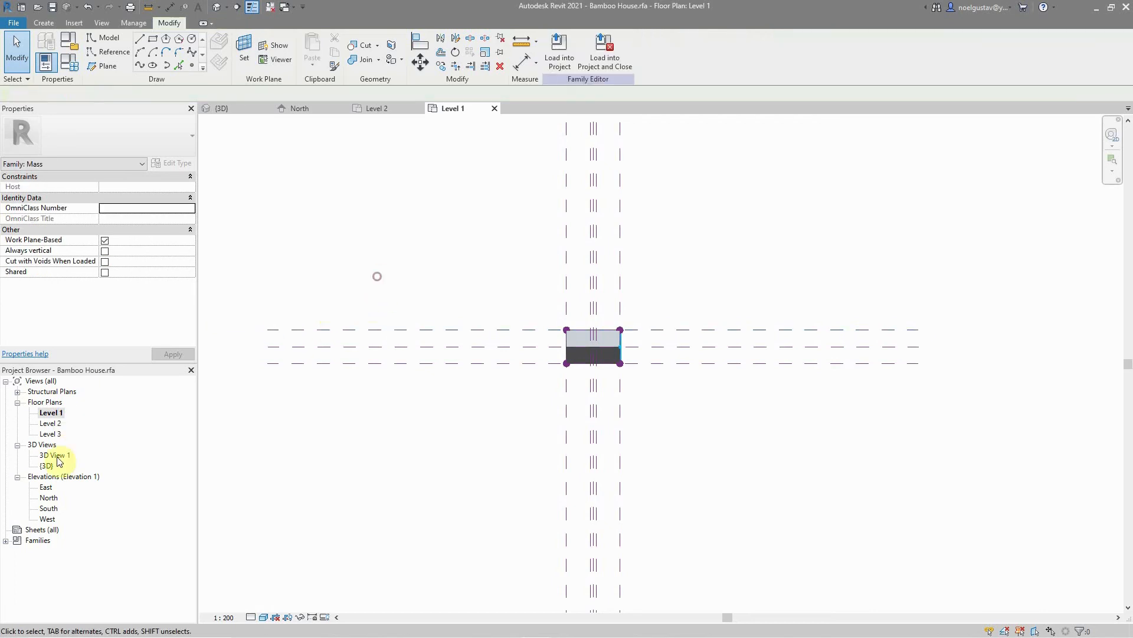
# Step: Draw a rectangle over the area above the door opening in the North elevation, placed on the North View reference plane
pyautogui.doubleClick(50, 499)
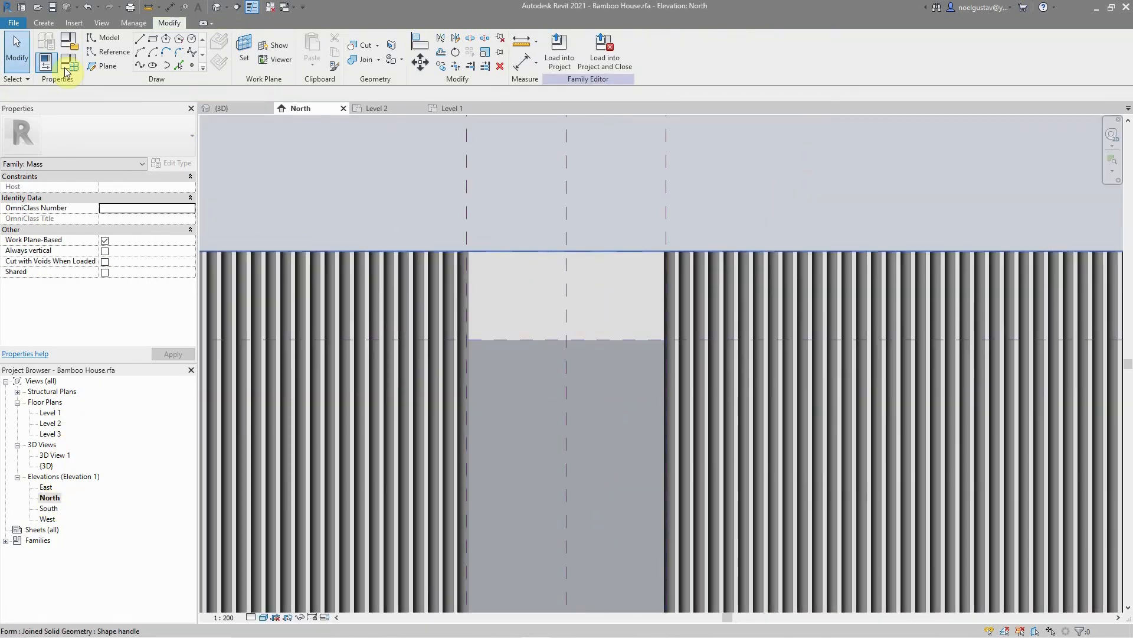
pyautogui.click(156, 40)
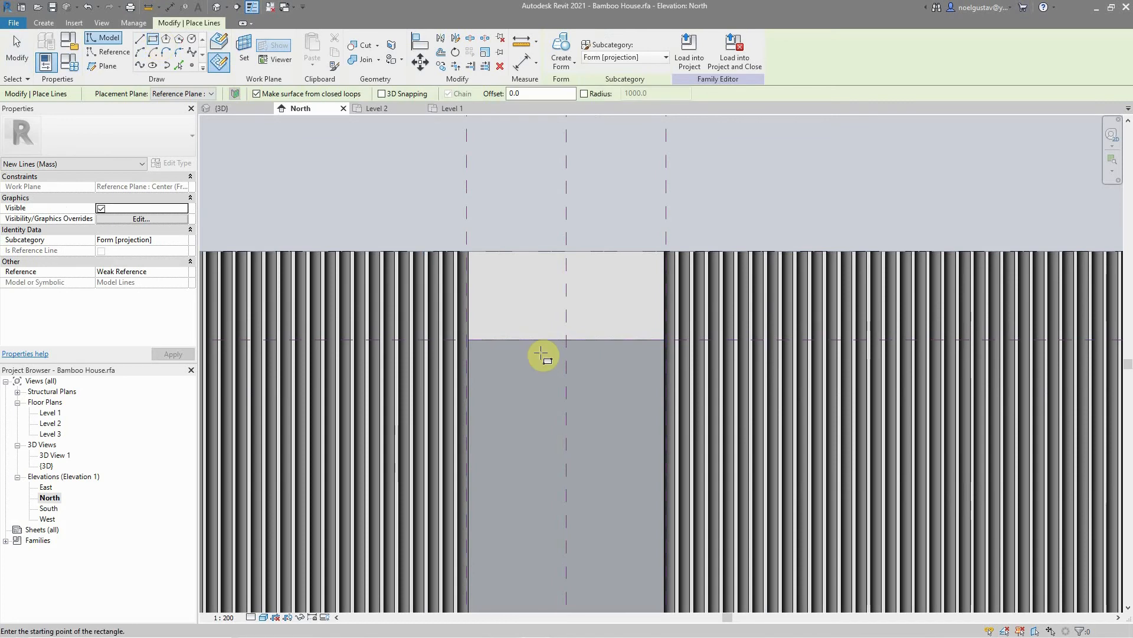
pyautogui.scroll(3, 544, 354)
pyautogui.scroll(-5, 489, 414)
pyautogui.scroll(3, 501, 304)
pyautogui.scroll(1, 503, 305)
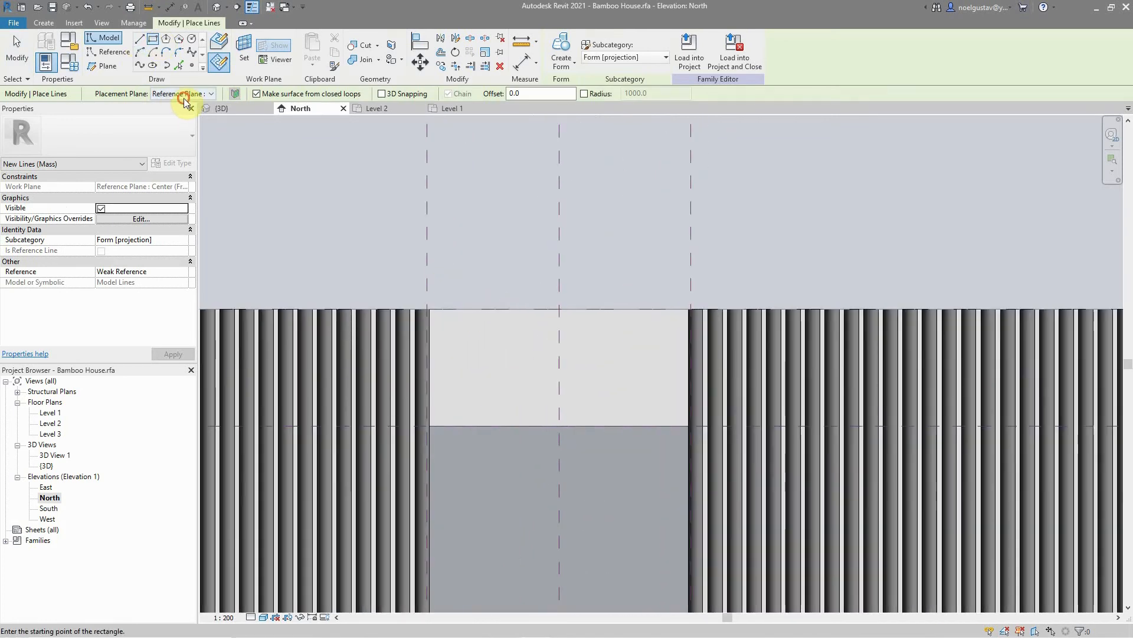
pyautogui.click(183, 93)
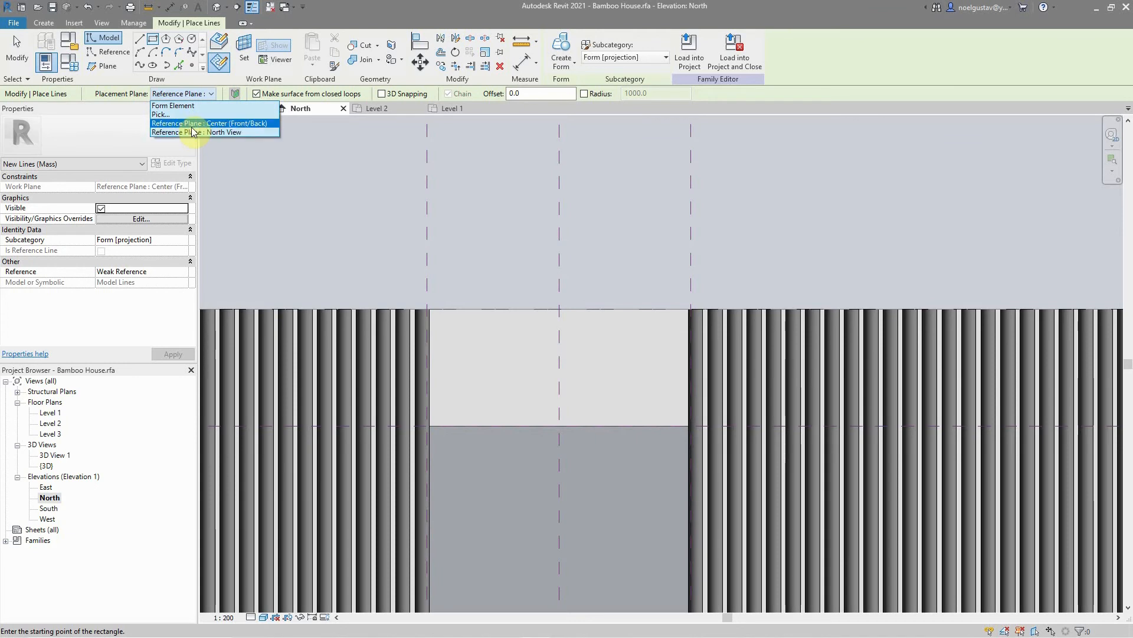
pyautogui.click(192, 134)
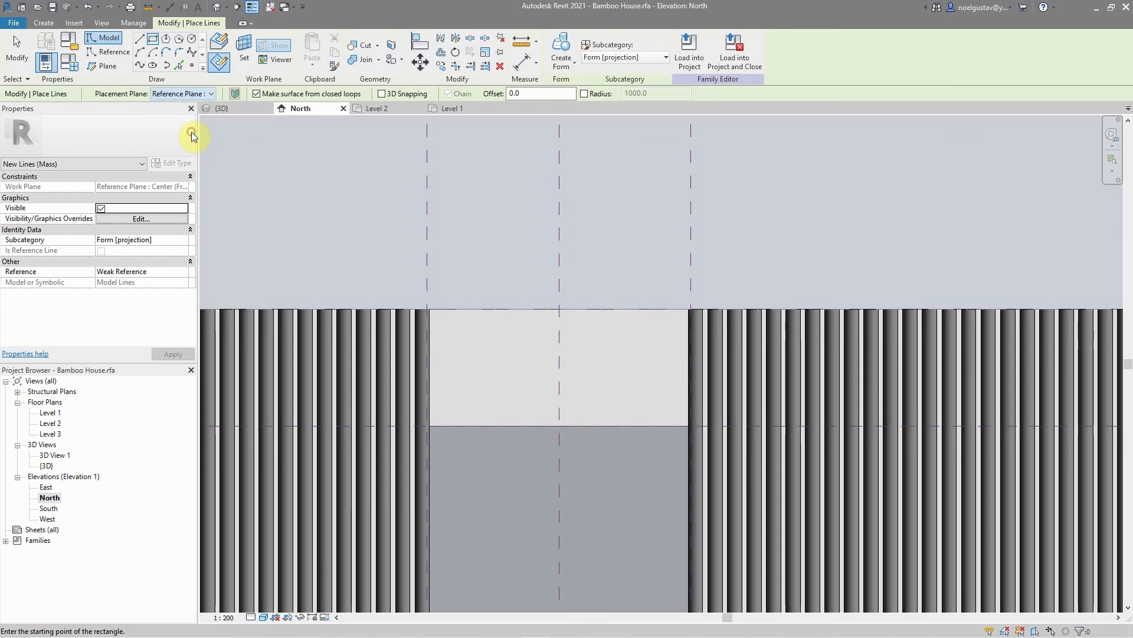
pyautogui.click(427, 423)
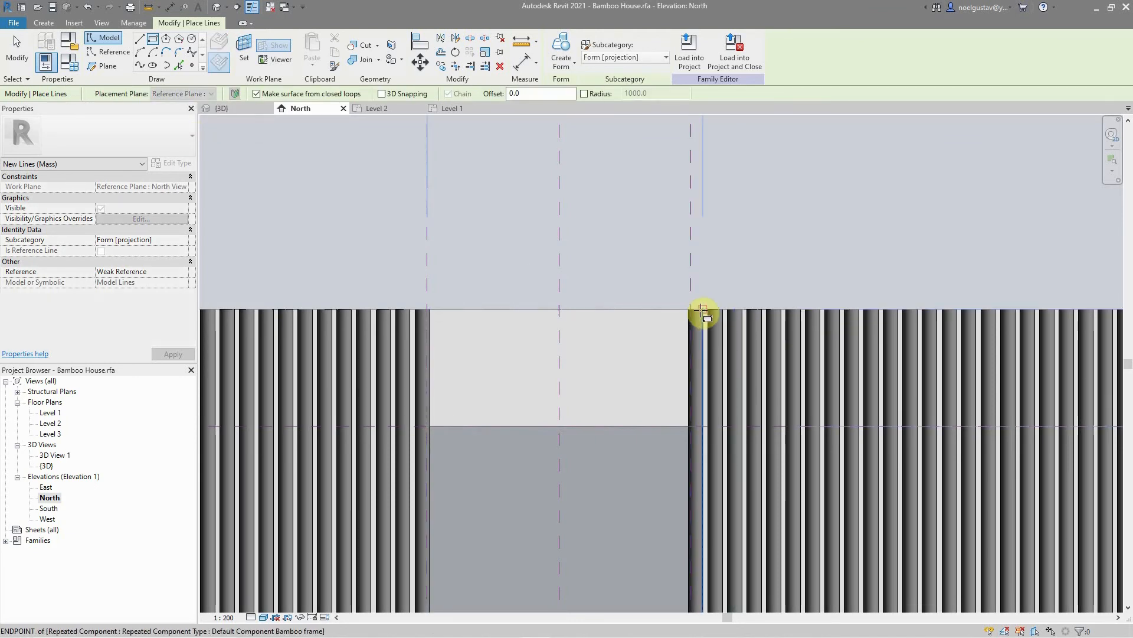
pyautogui.scroll(3, 695, 311)
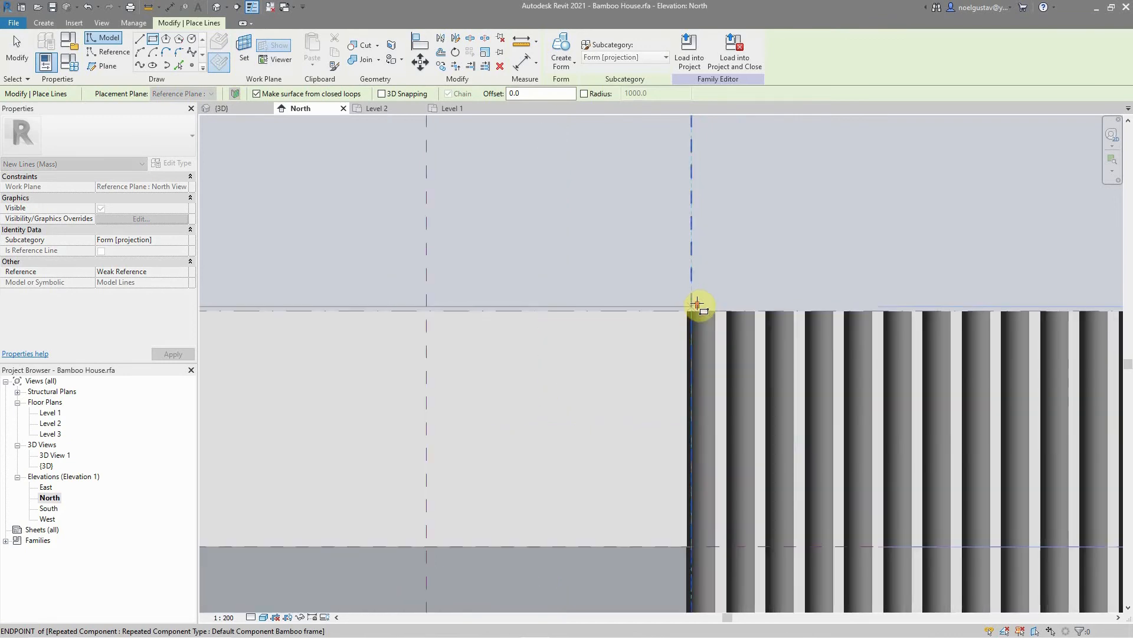
pyautogui.scroll(-4, 737, 305)
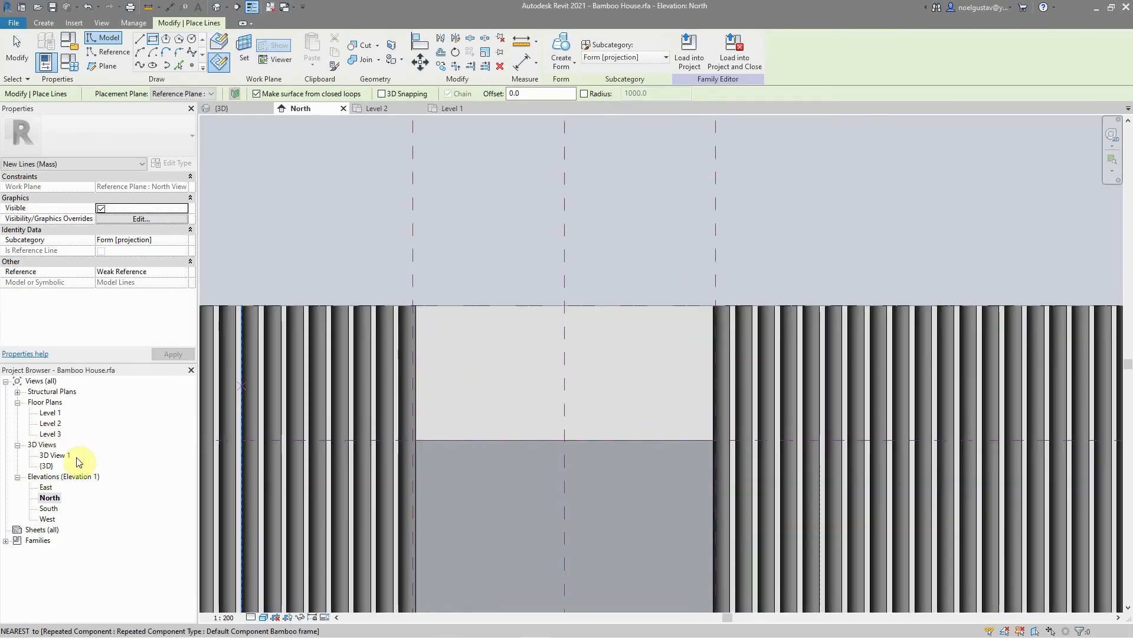
# Step: Set the {3D} view's visual style to Shaded and clear the selection of the divided surface
pyautogui.doubleClick(47, 466)
pyautogui.scroll(-5, 565, 289)
pyautogui.scroll(4, 607, 369)
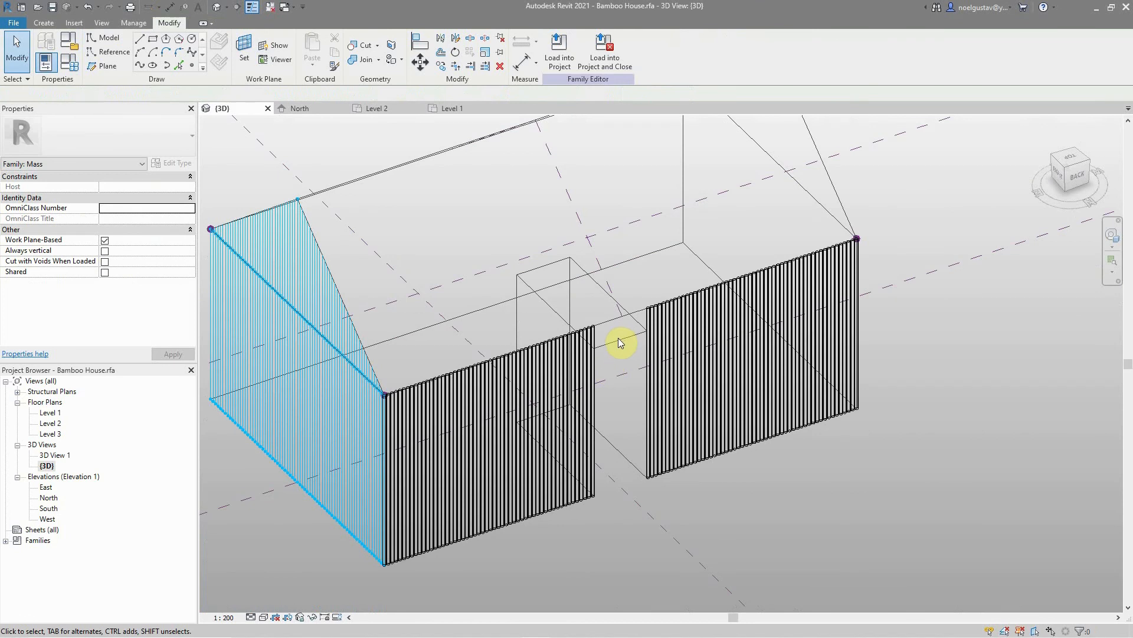
pyautogui.click(618, 338)
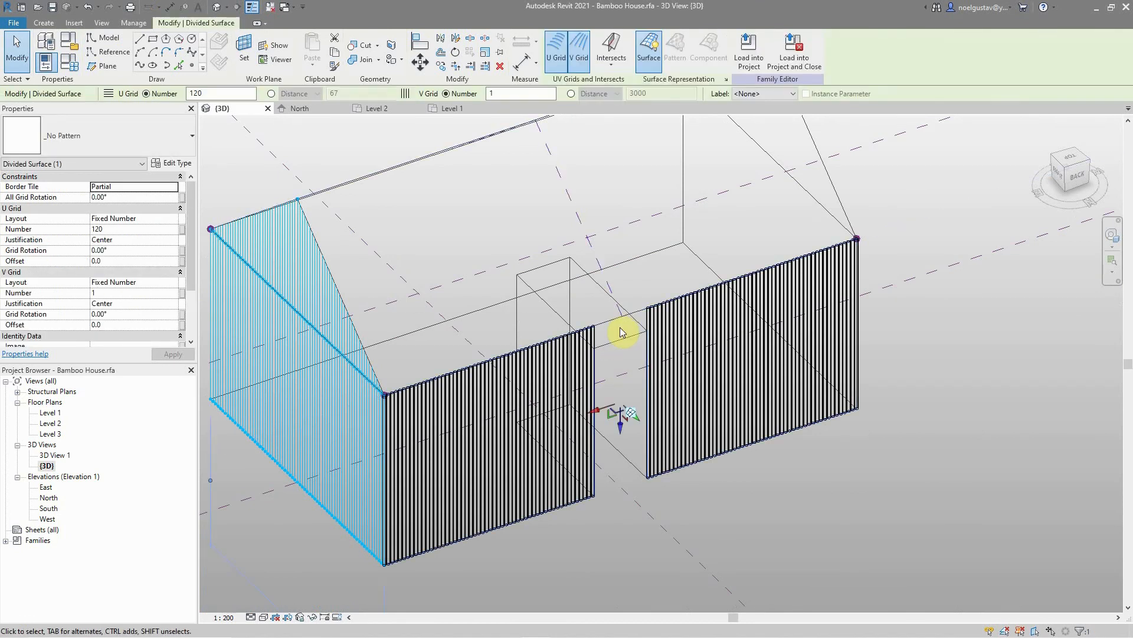
pyautogui.scroll(-3, 525, 313)
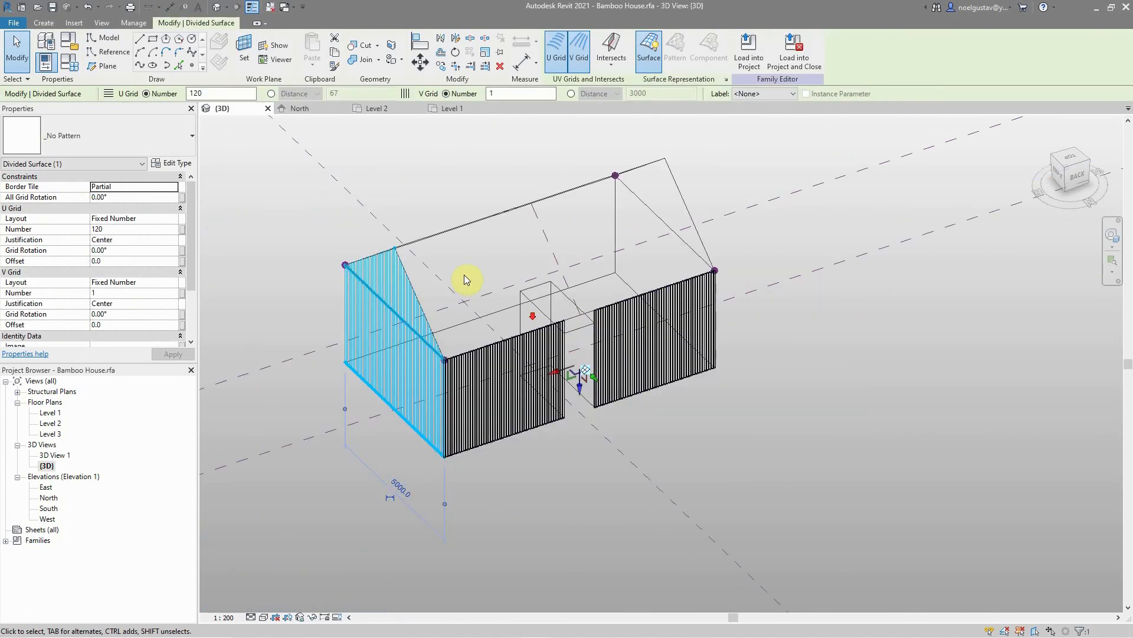
pyautogui.click(261, 618)
pyautogui.click(299, 581)
pyautogui.scroll(-3, 729, 309)
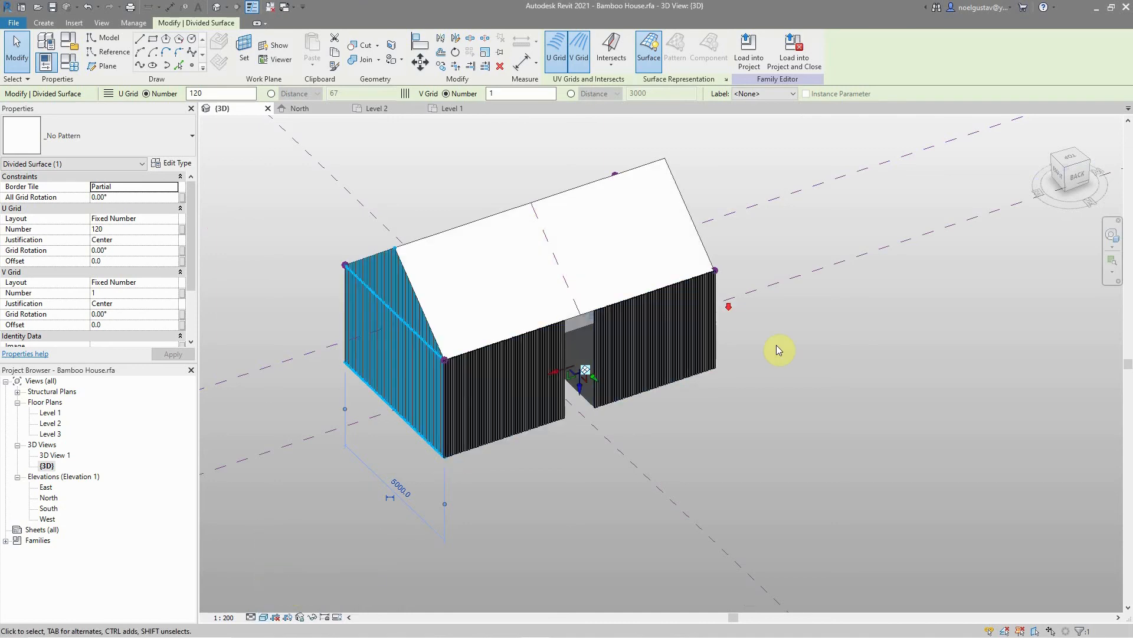
pyautogui.click(777, 347)
pyautogui.scroll(3, 585, 349)
pyautogui.scroll(-2, 585, 348)
pyautogui.press('Escape')
pyautogui.scroll(3, 678, 342)
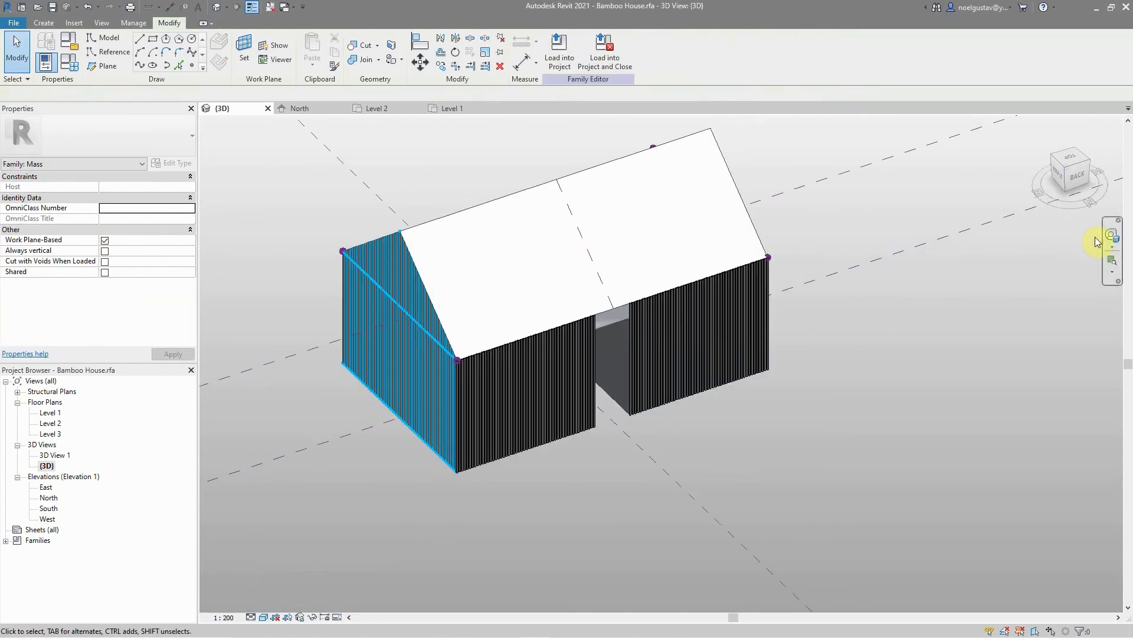
# Step: Divide the surface above the door opening on the north wall in the {3D} view
pyautogui.click(1111, 235)
pyautogui.scroll(-3, 759, 383)
pyautogui.moveTo(753, 392)
pyautogui.mouseDown()
pyautogui.moveTo(912, 352)
pyautogui.moveTo(761, 381)
pyautogui.mouseUp()
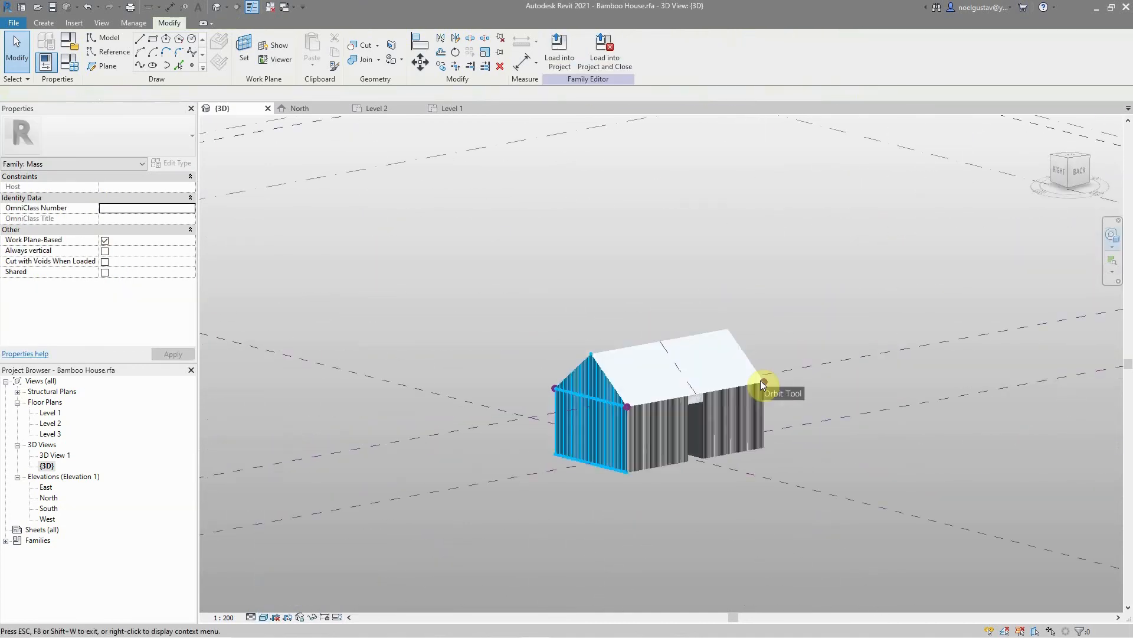
pyautogui.scroll(5, 715, 388)
pyautogui.moveTo(679, 369); pyautogui.dragTo(615, 313)
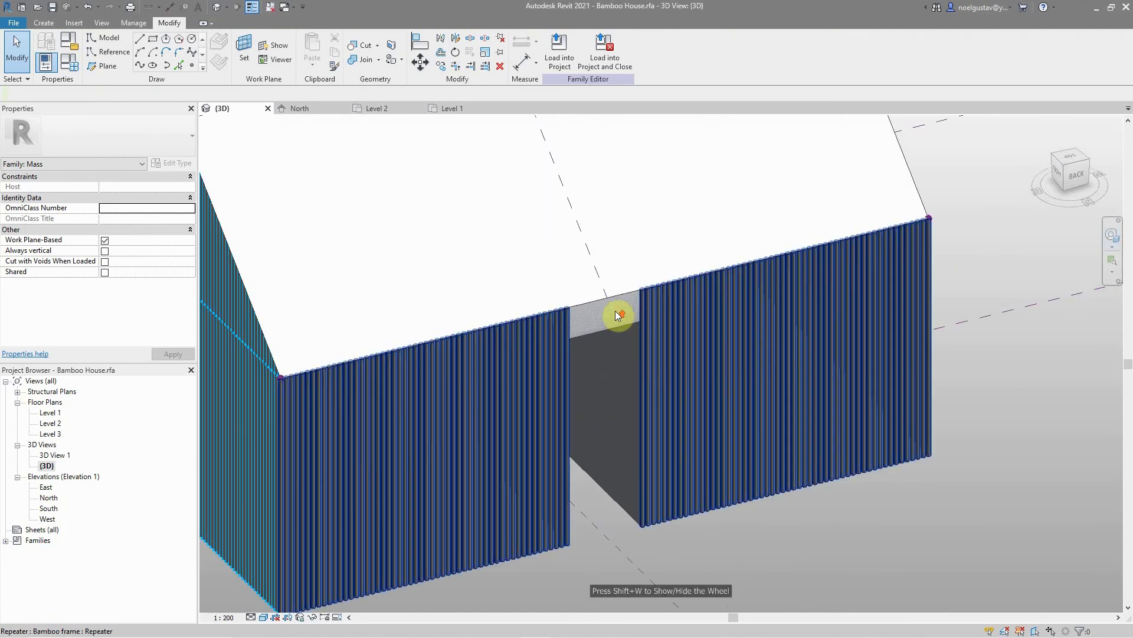
pyautogui.scroll(2, 615, 313)
pyautogui.click(615, 325)
pyautogui.scroll(-2, 597, 408)
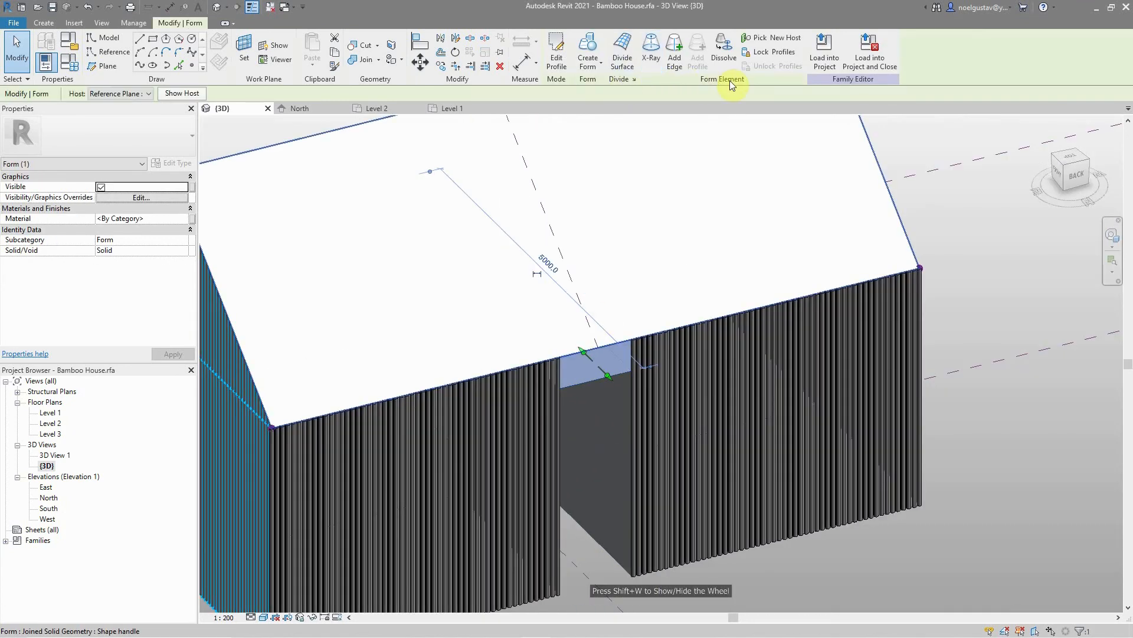
pyautogui.click(622, 64)
# Step: Turn on the display of nodes for the divided surface above the north door opening
pyautogui.scroll(4, 597, 385)
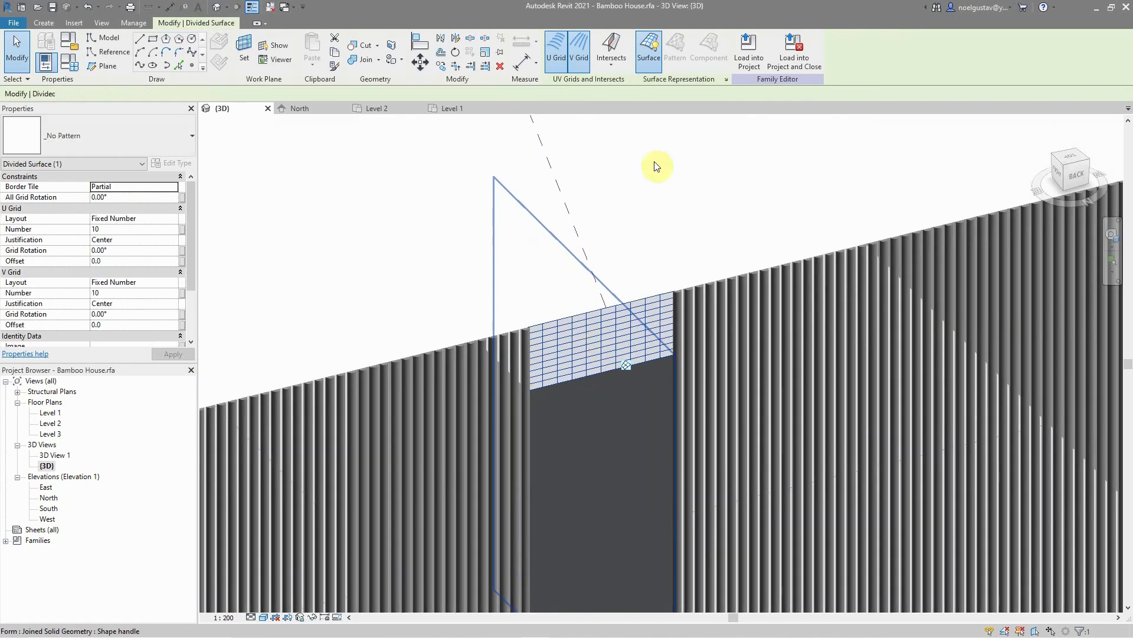
pyautogui.click(727, 79)
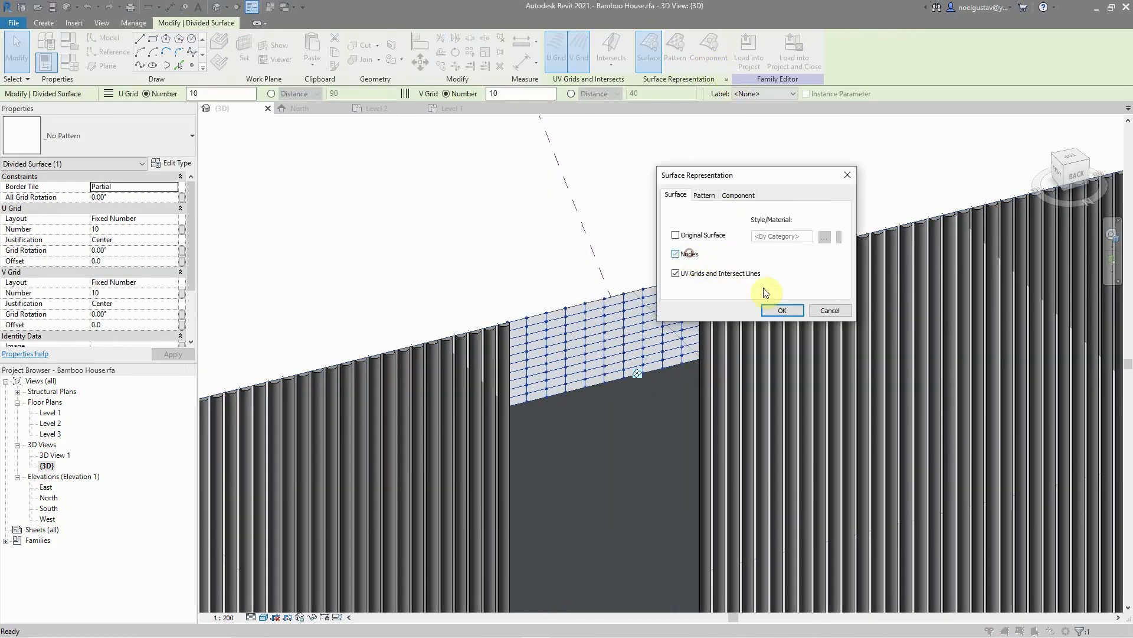
pyautogui.click(784, 310)
pyautogui.scroll(4, 581, 271)
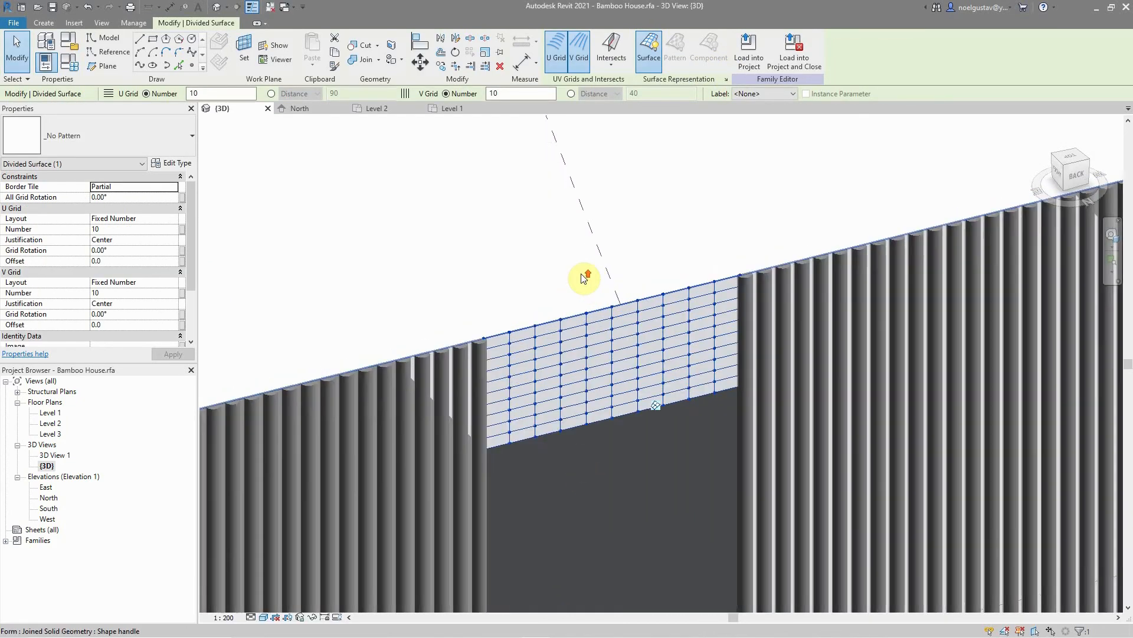
# Step: Set the divided surface above the door to 15 U grid divisions and 1 V grid division
pyautogui.doubleClick(221, 93)
pyautogui.write('15')
pyautogui.press('Return')
pyautogui.doubleClick(514, 93)
pyautogui.write('1')
pyautogui.press('Return')
# Step: Place a bamboo component between the upper and lower nodes of the first grid line above the door and repeat it across the surface
pyautogui.press('c')
pyautogui.press('m')
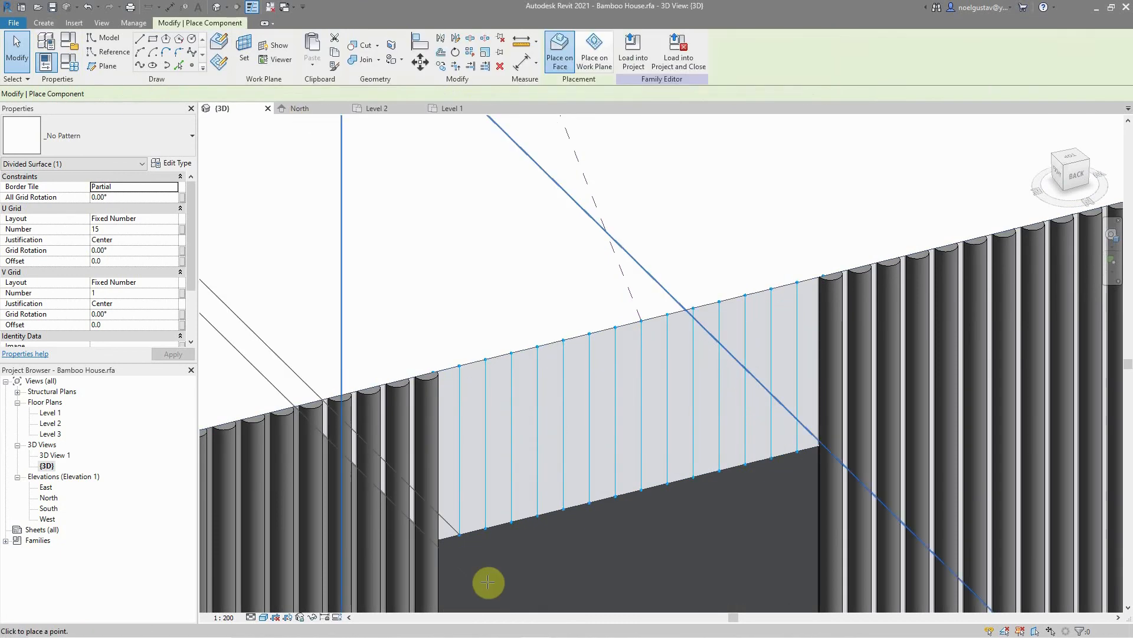
pyautogui.click(459, 366)
pyautogui.click(459, 534)
pyautogui.press('Escape')
pyautogui.press('Escape')
pyautogui.click(470, 465)
pyautogui.press('Escape')
pyautogui.scroll(-6, 575, 349)
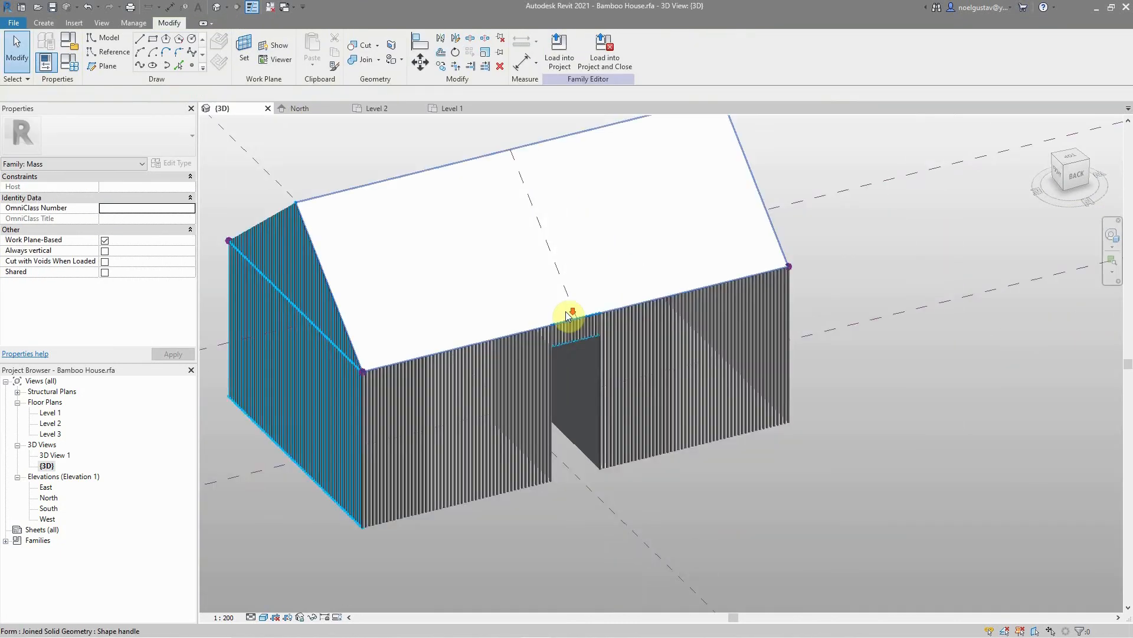
# Step: Orbit to the house's gable end and examine the grids of the triangular gable surface and the wall surface below it
pyautogui.click(1116, 238)
pyautogui.moveTo(481, 417); pyautogui.dragTo(571, 416)
pyautogui.moveTo(440, 248); pyautogui.dragTo(479, 256)
pyautogui.click(484, 253)
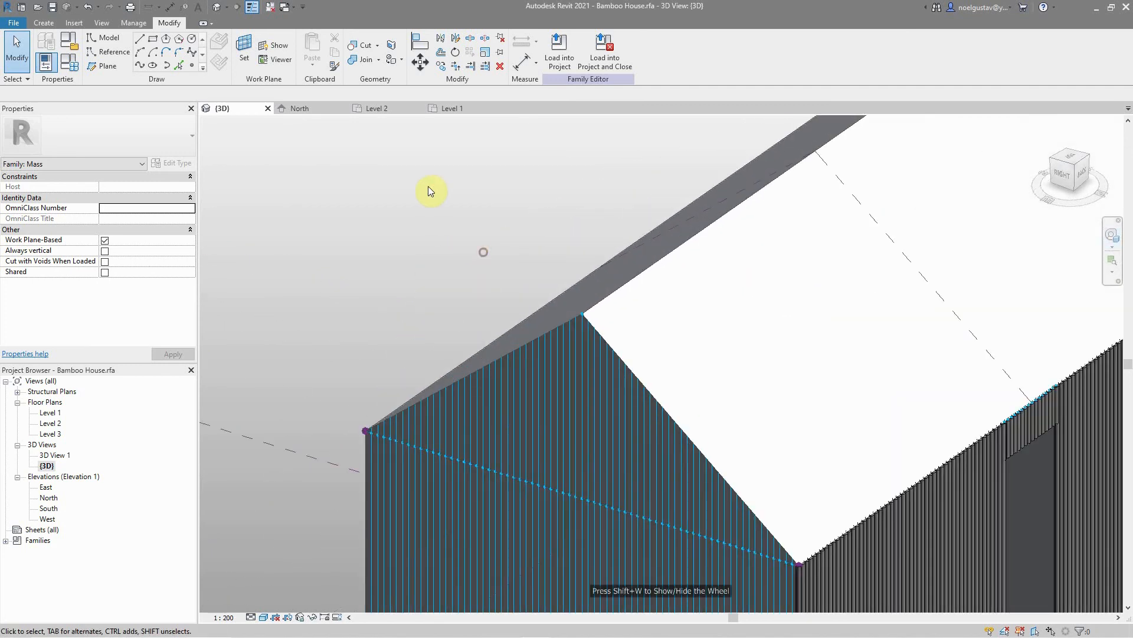
pyautogui.scroll(-3, 427, 186)
pyautogui.click(540, 306)
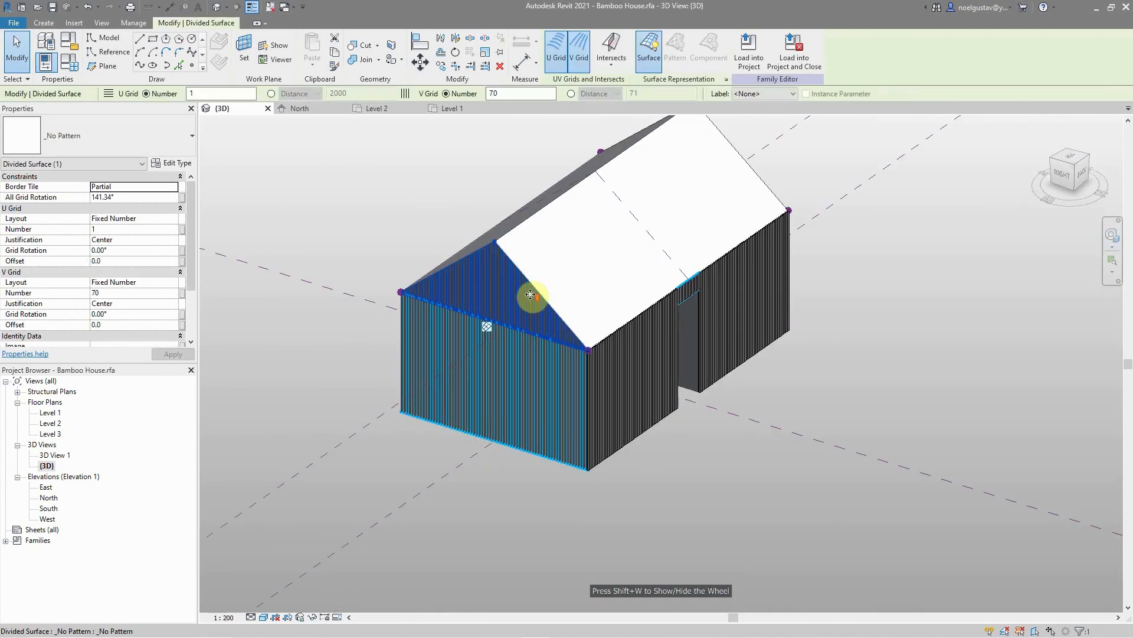
pyautogui.scroll(4, 531, 296)
pyautogui.scroll(-4, 530, 294)
pyautogui.scroll(4, 501, 264)
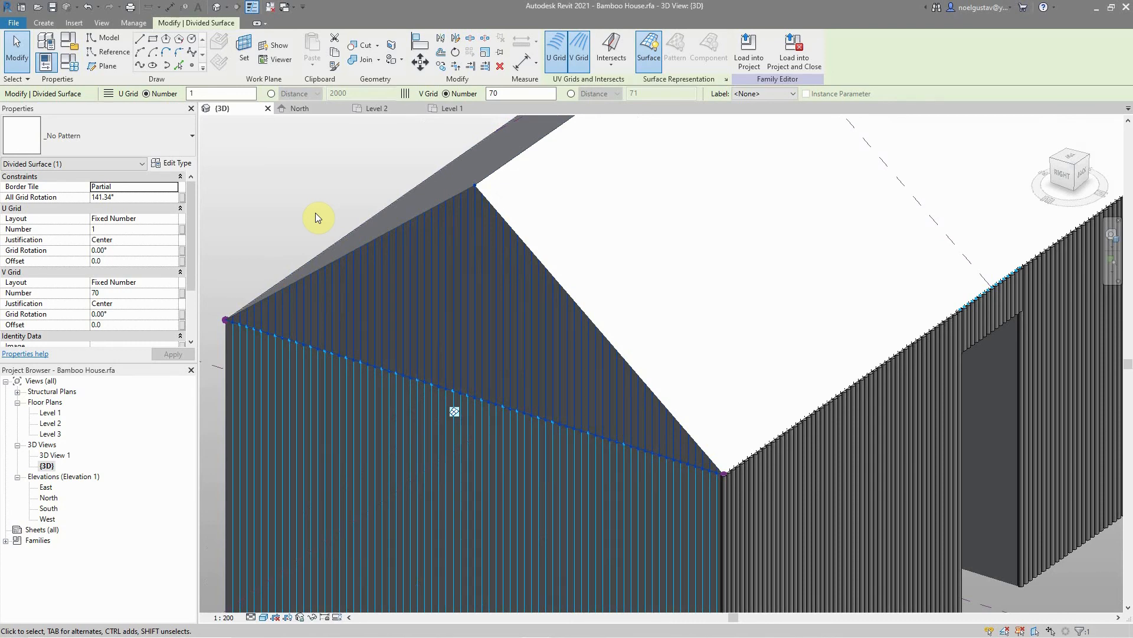
pyautogui.click(254, 172)
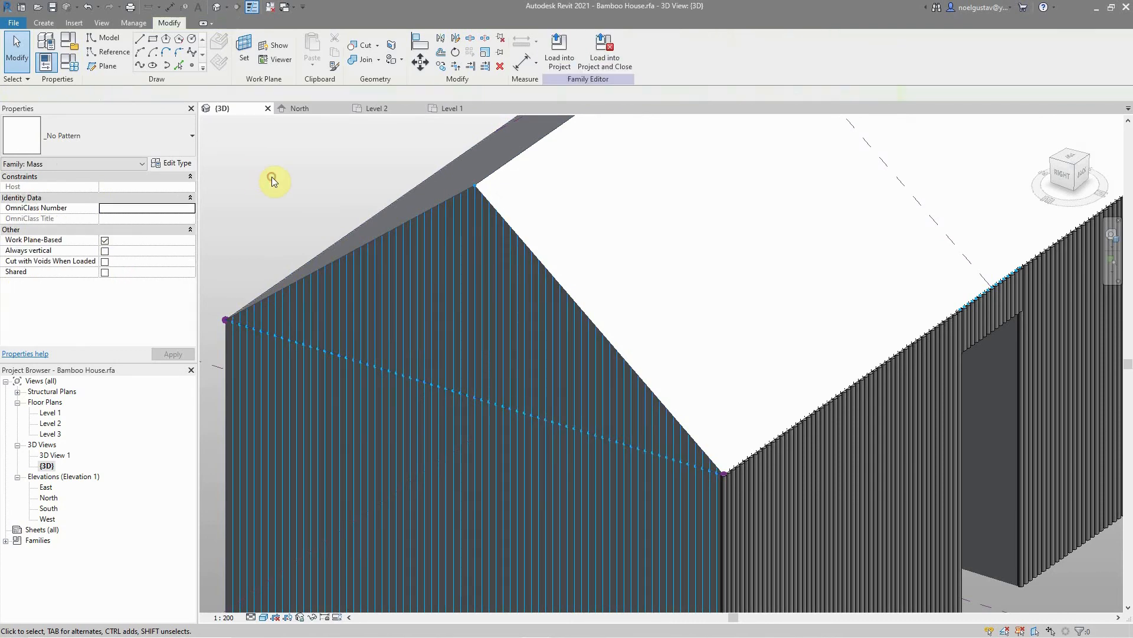
pyautogui.scroll(-3, 568, 421)
pyautogui.click(572, 449)
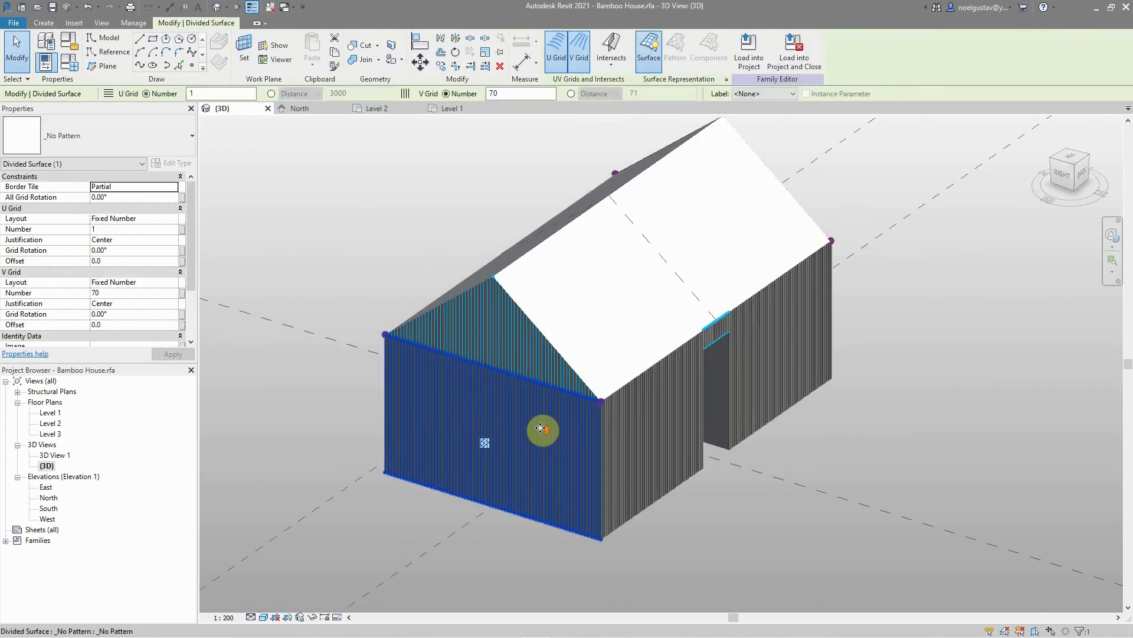
pyautogui.scroll(3, 571, 450)
pyautogui.scroll(-3, 501, 337)
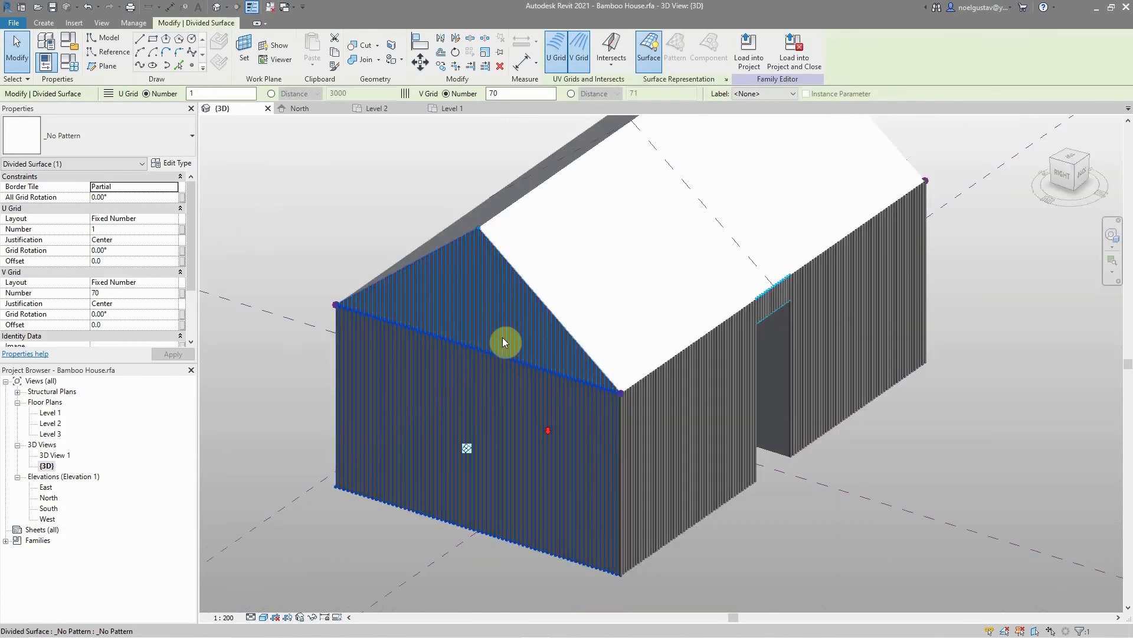
# Step: Set the U grid number of the triangular gable's divided surface to 50
pyautogui.click(388, 270)
pyautogui.scroll(4, 387, 270)
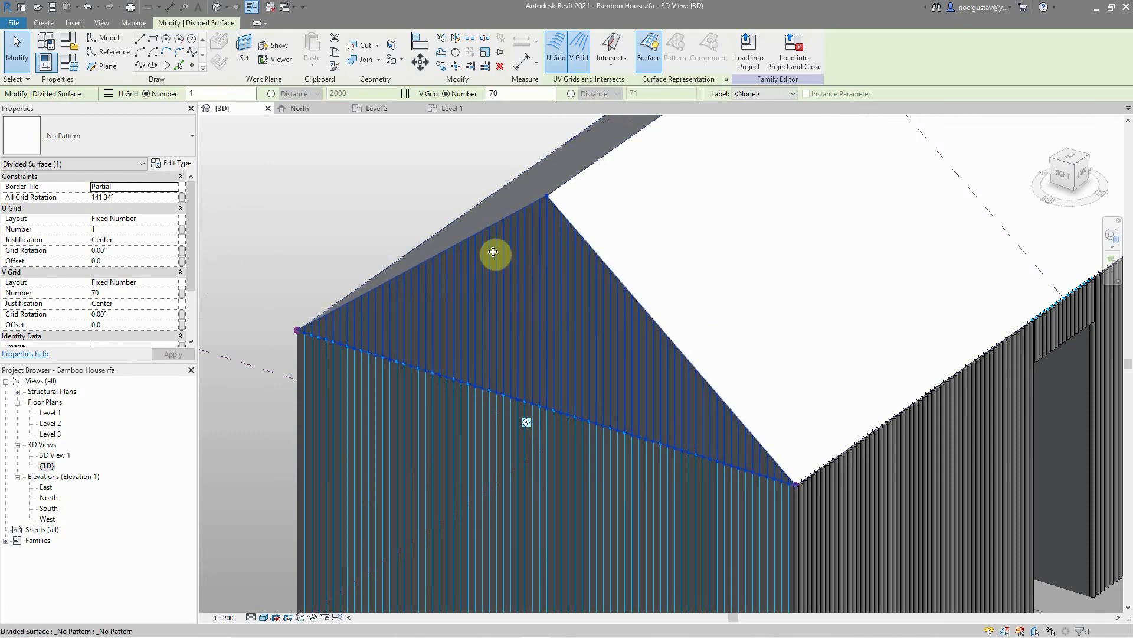
pyautogui.scroll(5, 820, 473)
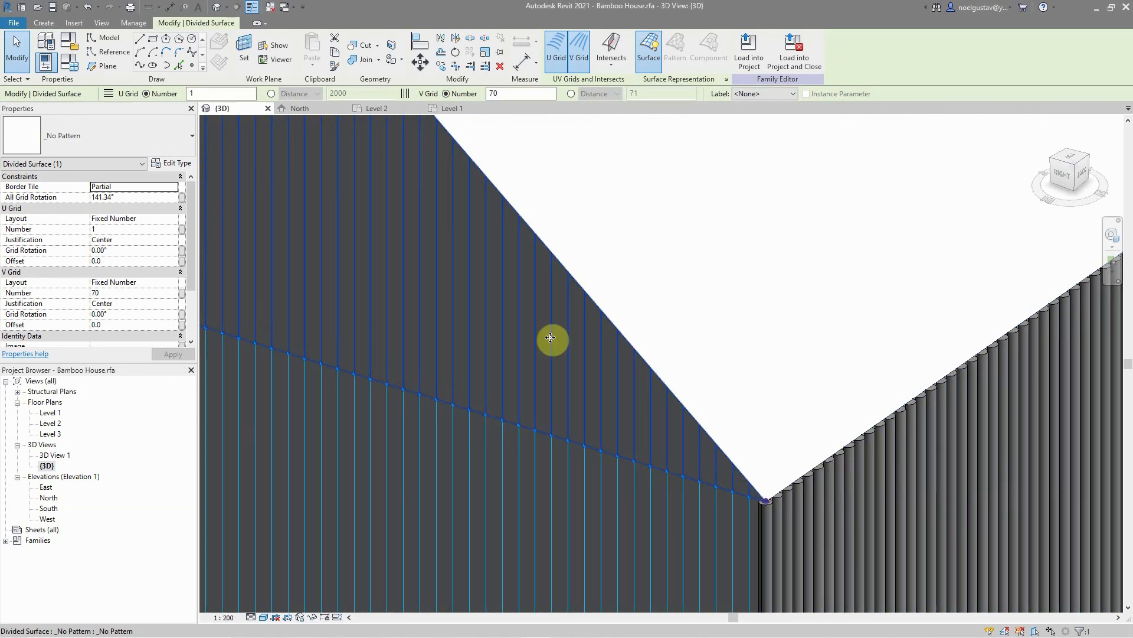
pyautogui.scroll(-1, 679, 419)
pyautogui.scroll(-2, 678, 419)
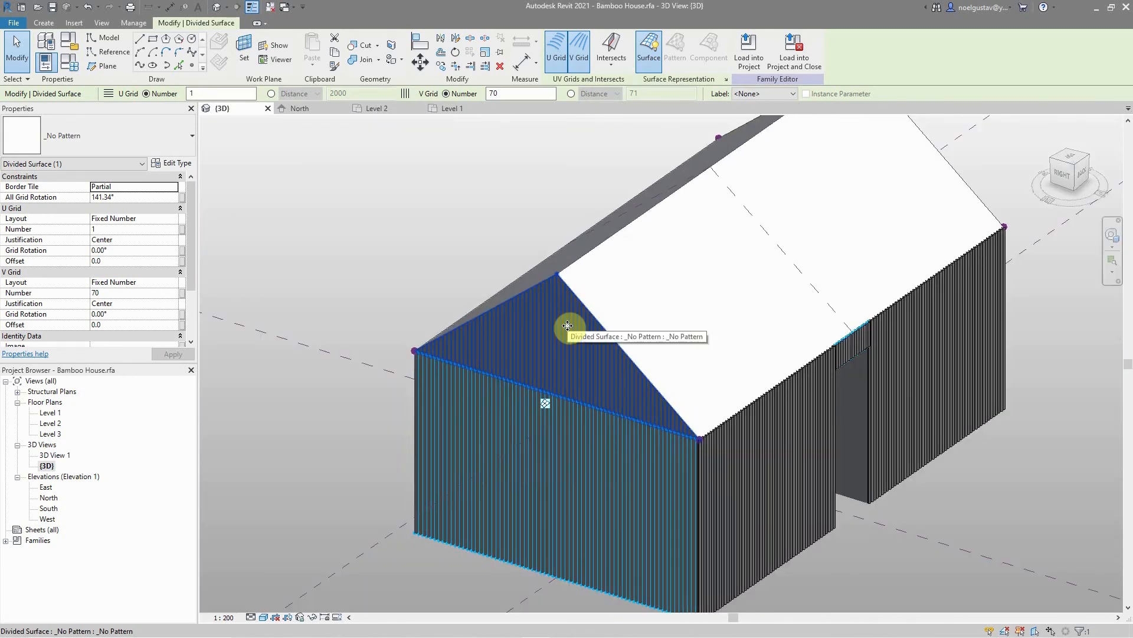
pyautogui.scroll(5, 741, 471)
pyautogui.scroll(-4, 742, 471)
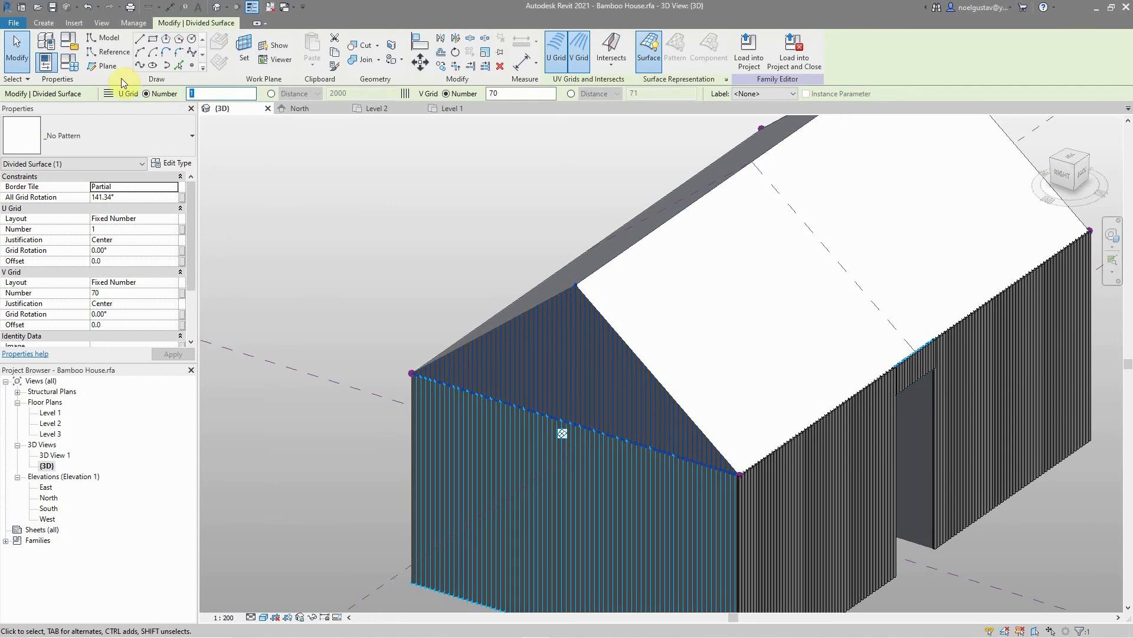
pyautogui.click(324, 247)
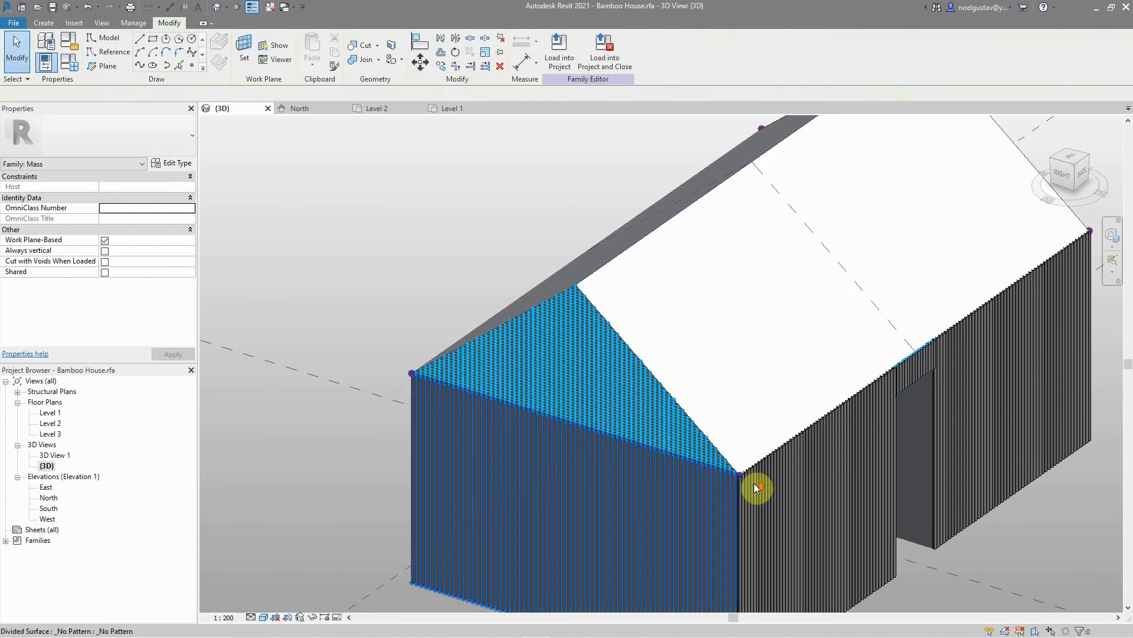
# Step: Open the East elevation and examine where the gable's grid nodes meet its sloping edges
pyautogui.scroll(4, 753, 483)
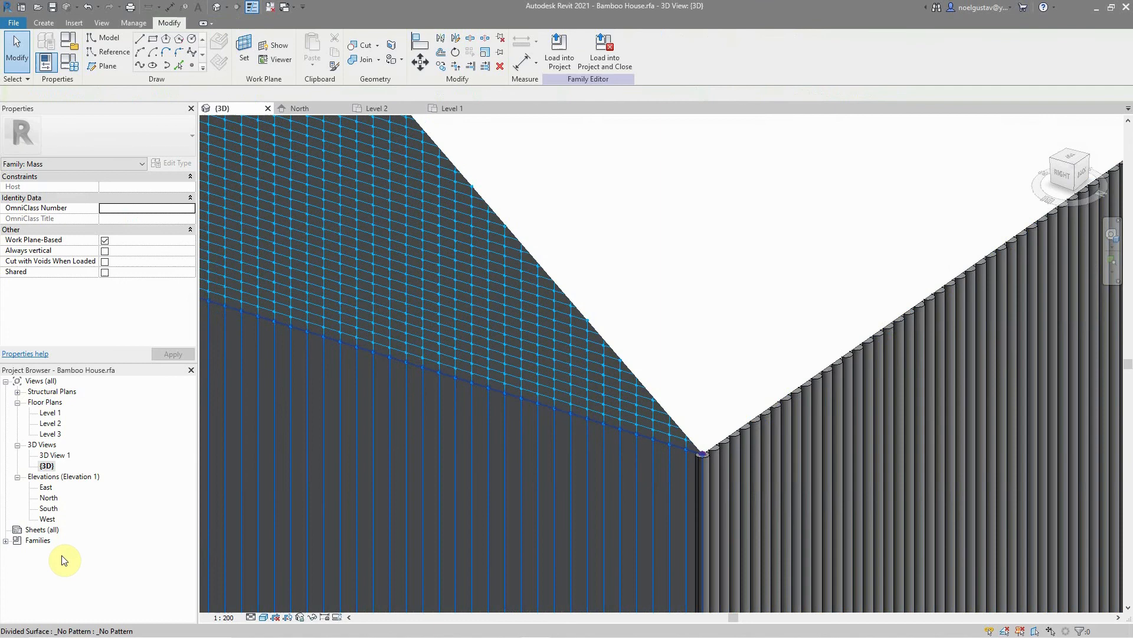
pyautogui.doubleClick(46, 488)
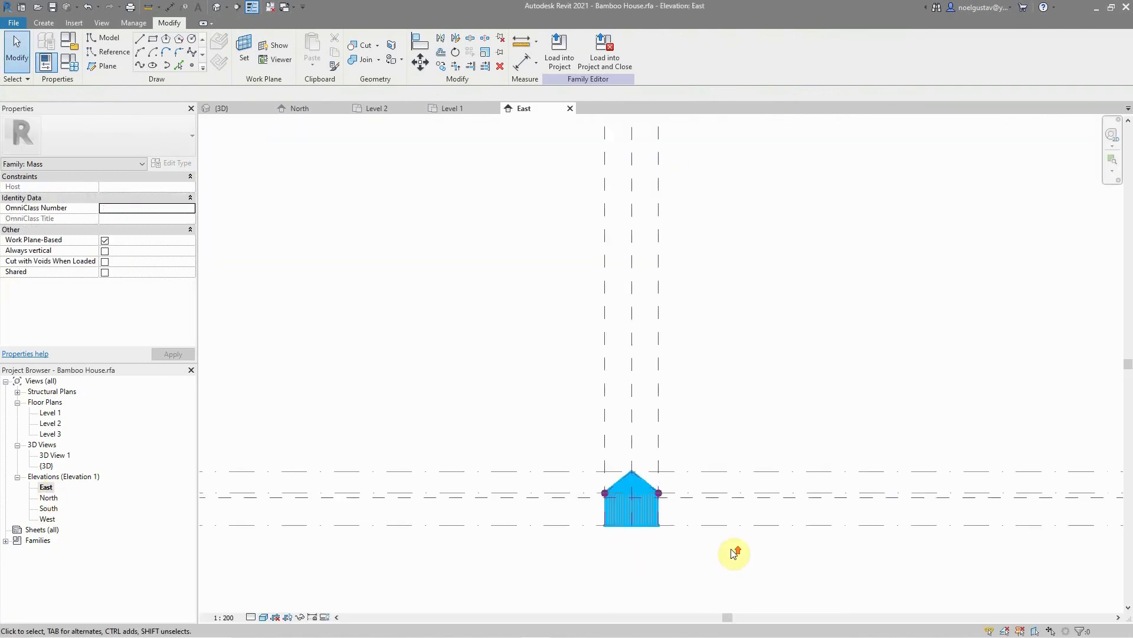
pyautogui.scroll(10, 607, 440)
pyautogui.scroll(4, 449, 473)
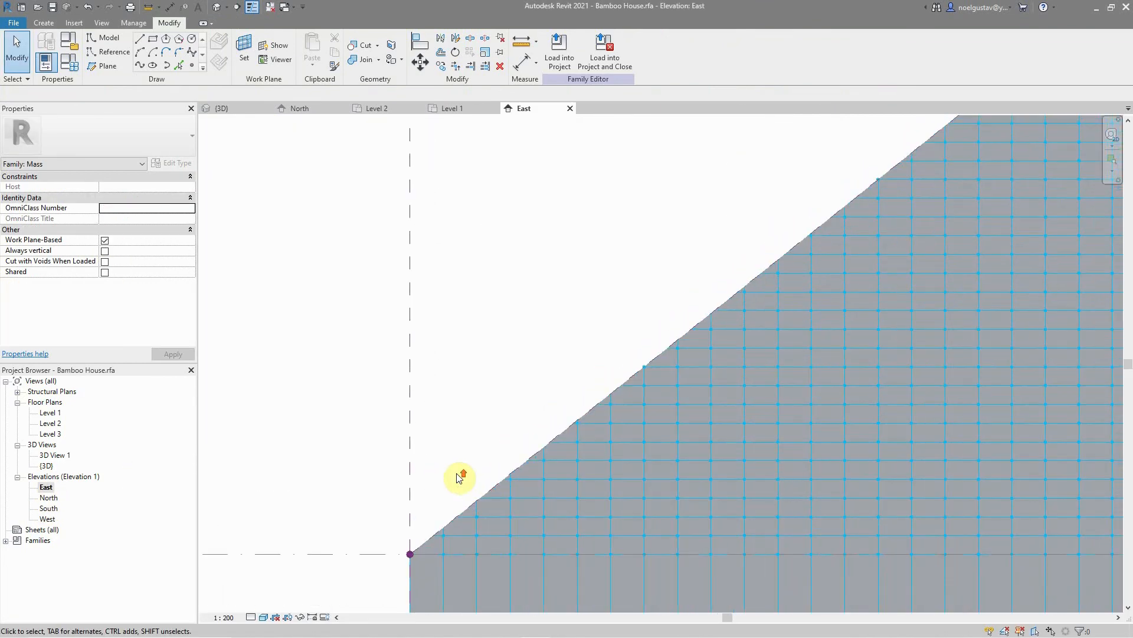
pyautogui.scroll(-11, 460, 415)
pyautogui.scroll(3, 909, 387)
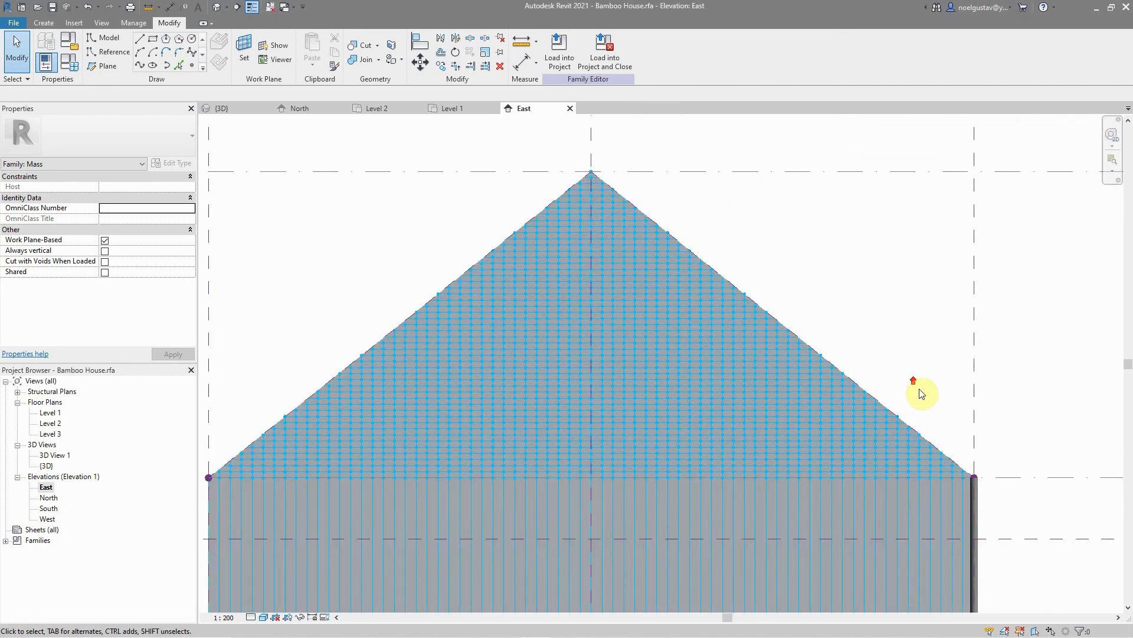
pyautogui.scroll(-2, 730, 338)
pyautogui.scroll(-3, 951, 408)
pyautogui.scroll(4, 1063, 466)
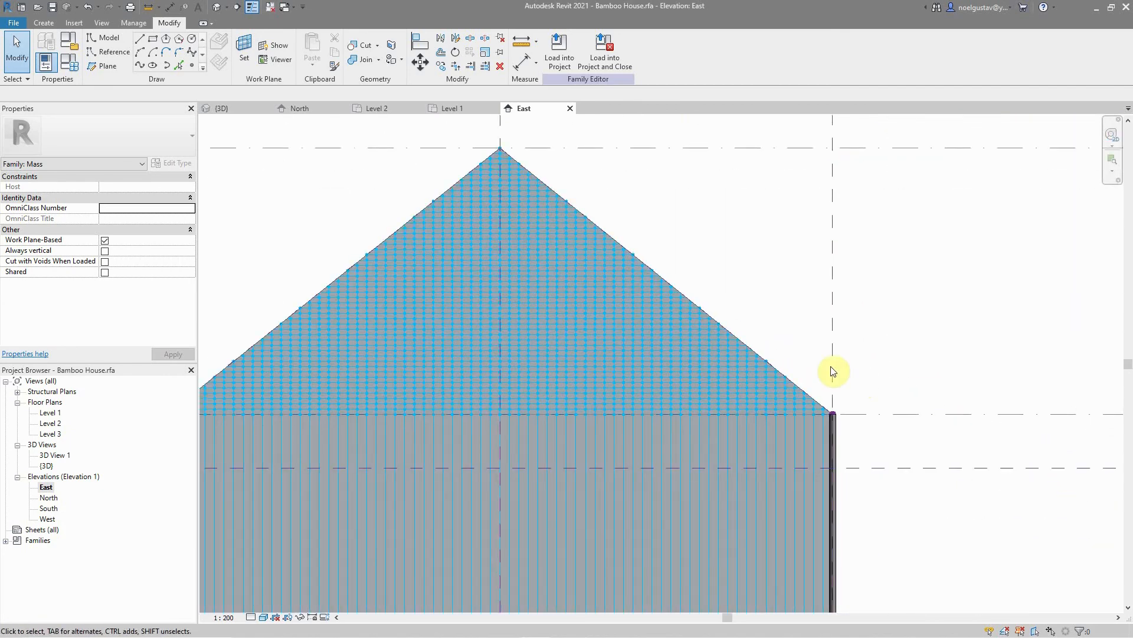
pyautogui.scroll(5, 832, 416)
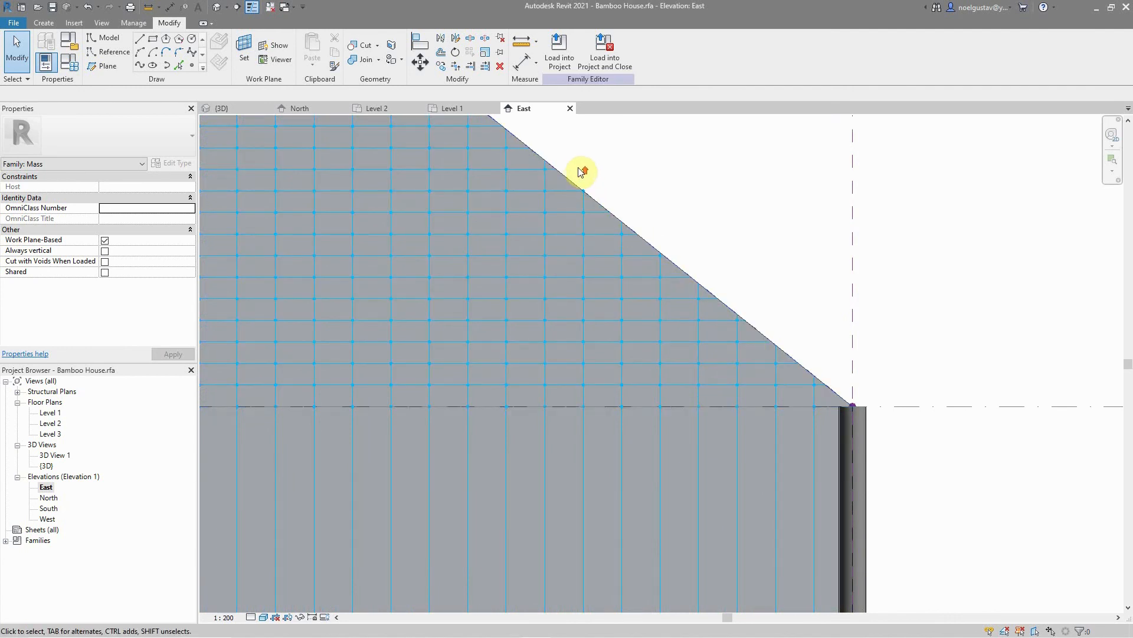
pyautogui.scroll(6, 586, 201)
pyautogui.scroll(1, 597, 232)
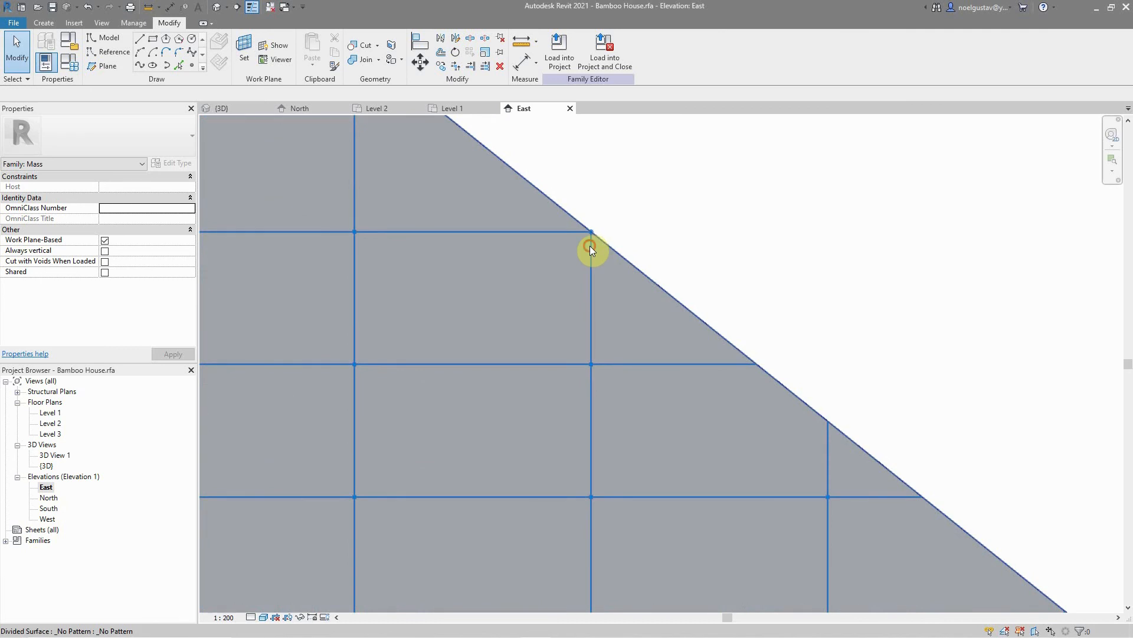
# Step: Set the U grid number of the gable's divided surface to 70 in the East elevation
pyautogui.click(591, 246)
pyautogui.scroll(-2, 610, 218)
pyautogui.scroll(-3, 610, 219)
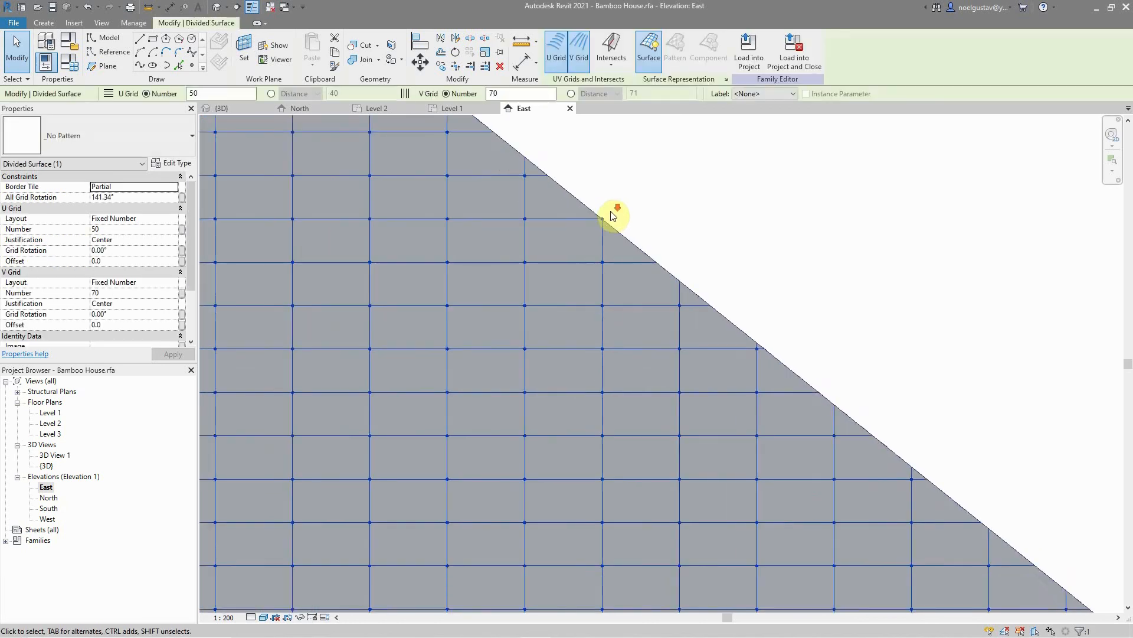
pyautogui.scroll(-1, 612, 236)
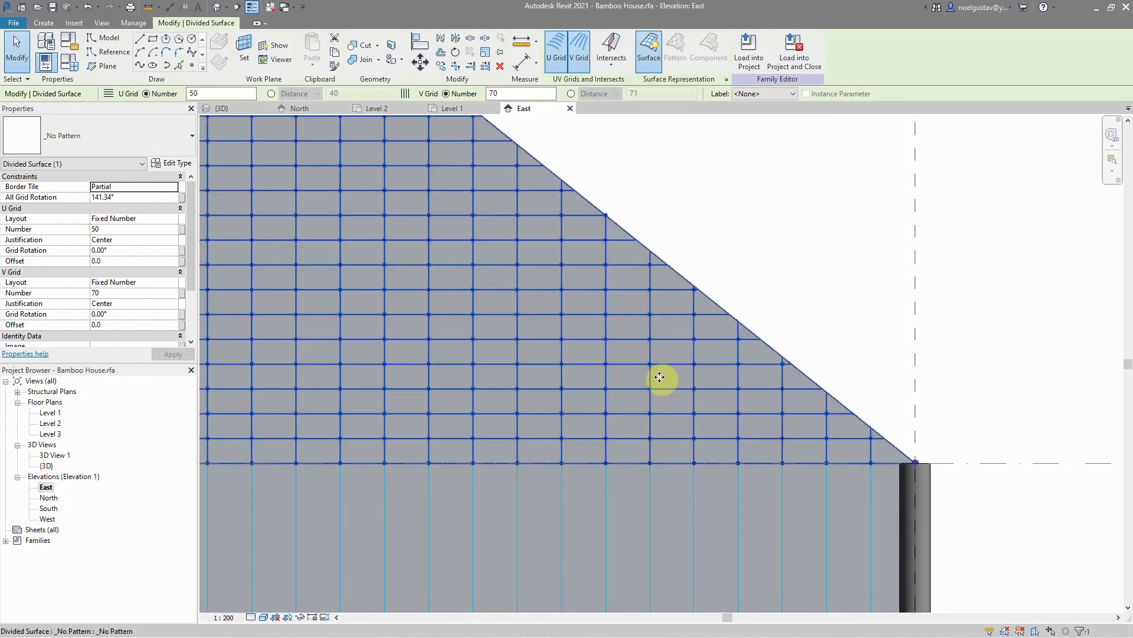
pyautogui.scroll(2, 661, 378)
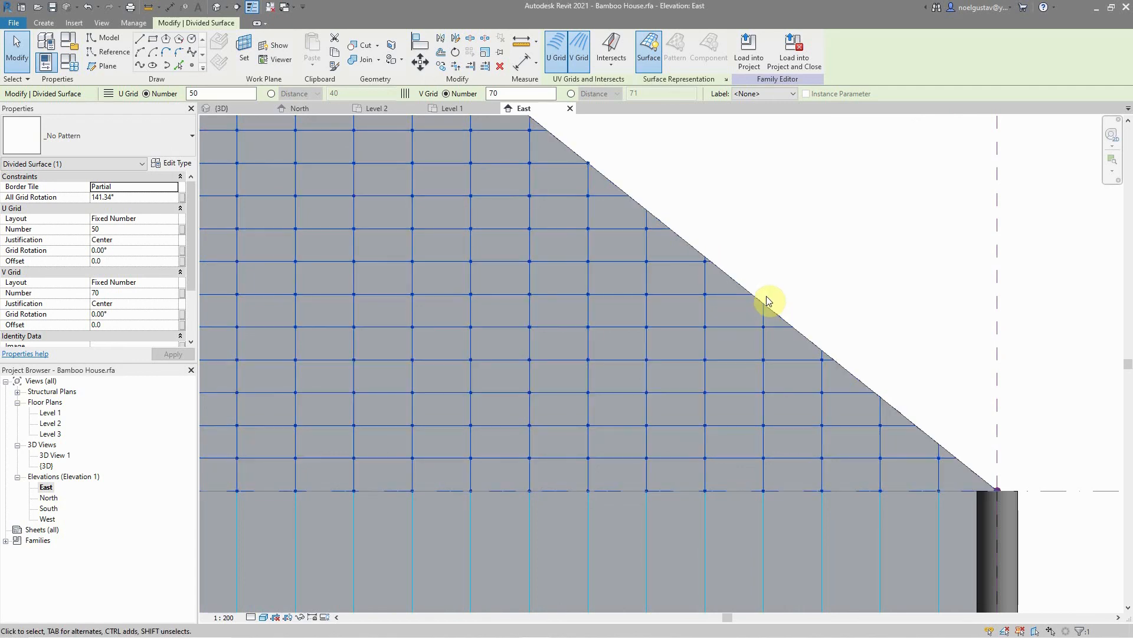
pyautogui.scroll(-3, 816, 440)
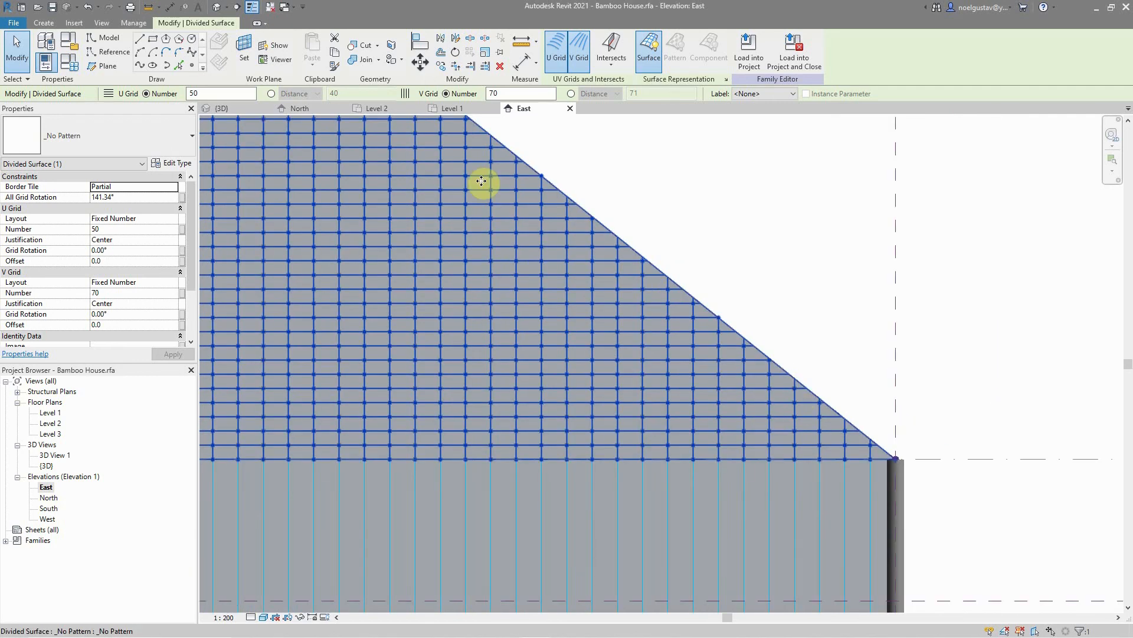
pyautogui.scroll(3, 683, 349)
pyautogui.scroll(-4, 673, 343)
pyautogui.scroll(3, 938, 393)
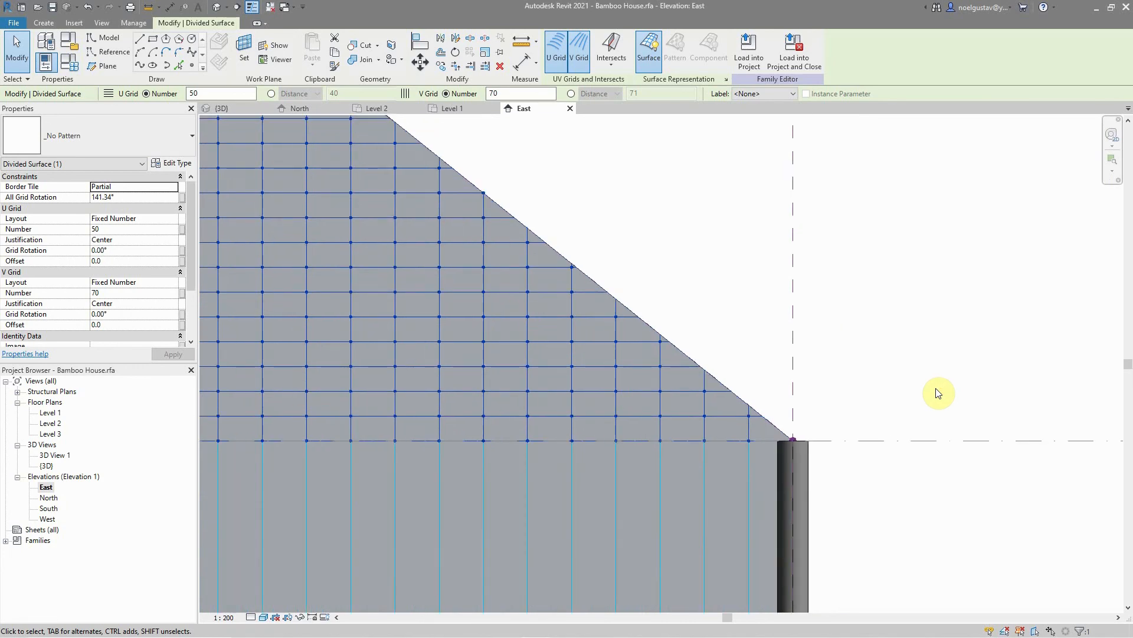
pyautogui.scroll(-4, 936, 402)
pyautogui.scroll(2, 905, 409)
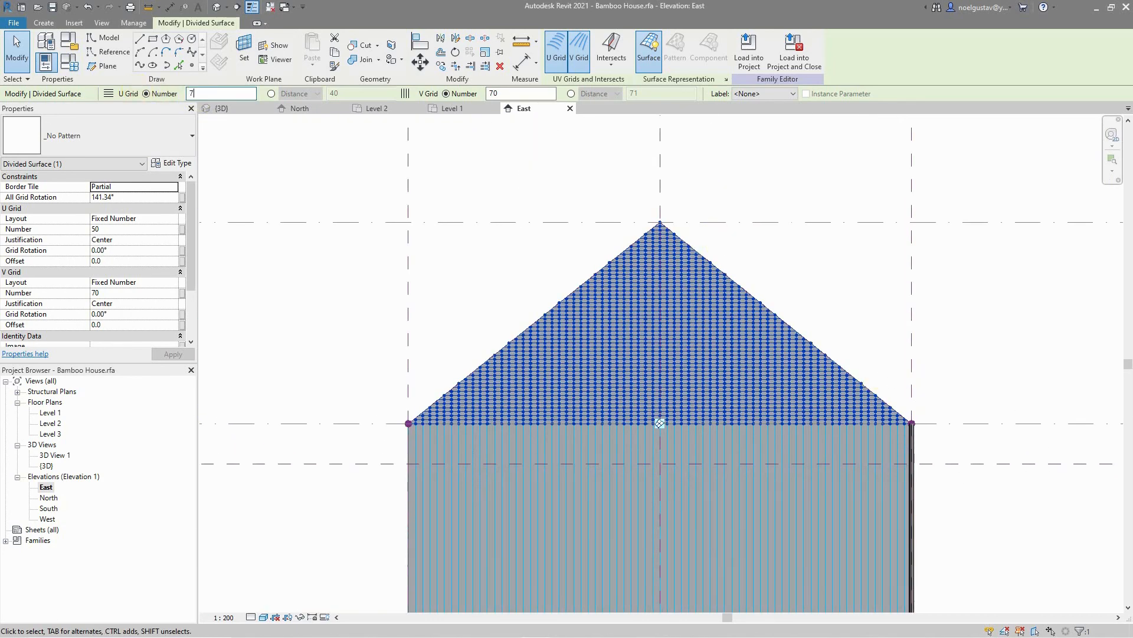
pyautogui.press('Return')
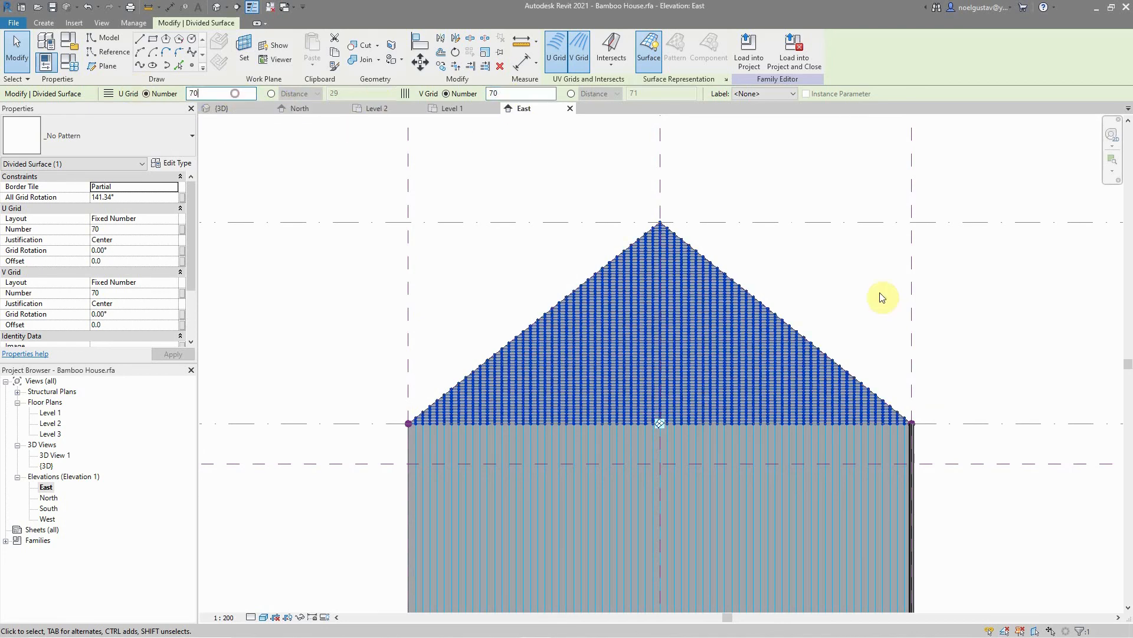
# Step: Check whether the gable's grid nodes line up along both sloping roof edges
pyautogui.scroll(4, 979, 445)
pyautogui.scroll(-2, 877, 477)
pyautogui.scroll(4, 559, 288)
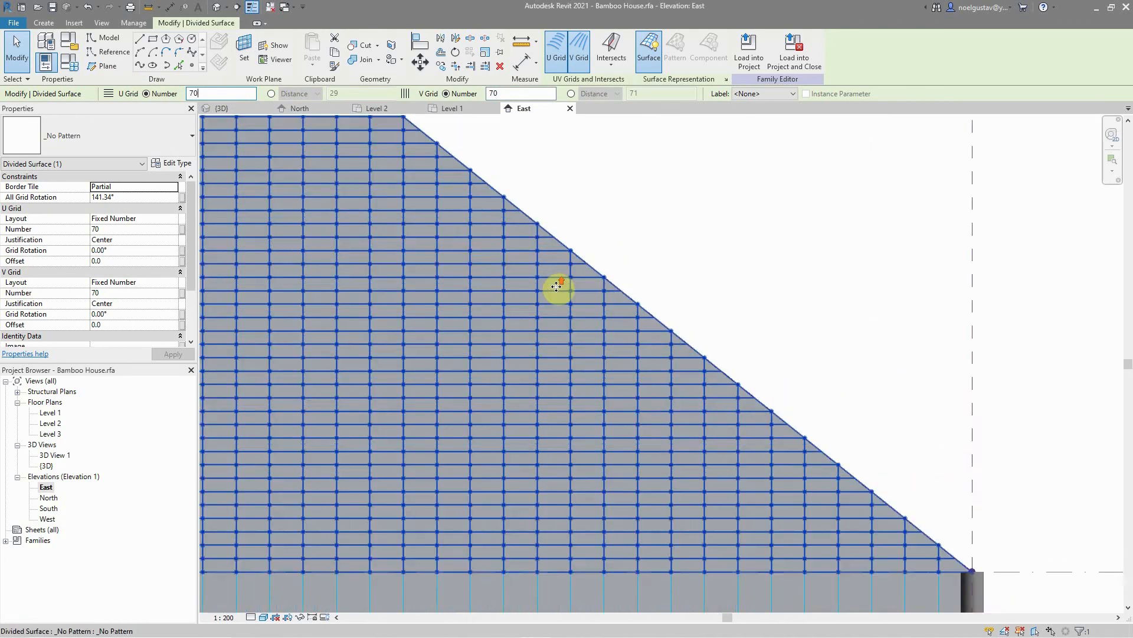
pyautogui.scroll(-3, 488, 228)
pyautogui.scroll(3, 876, 480)
pyautogui.scroll(1, 876, 480)
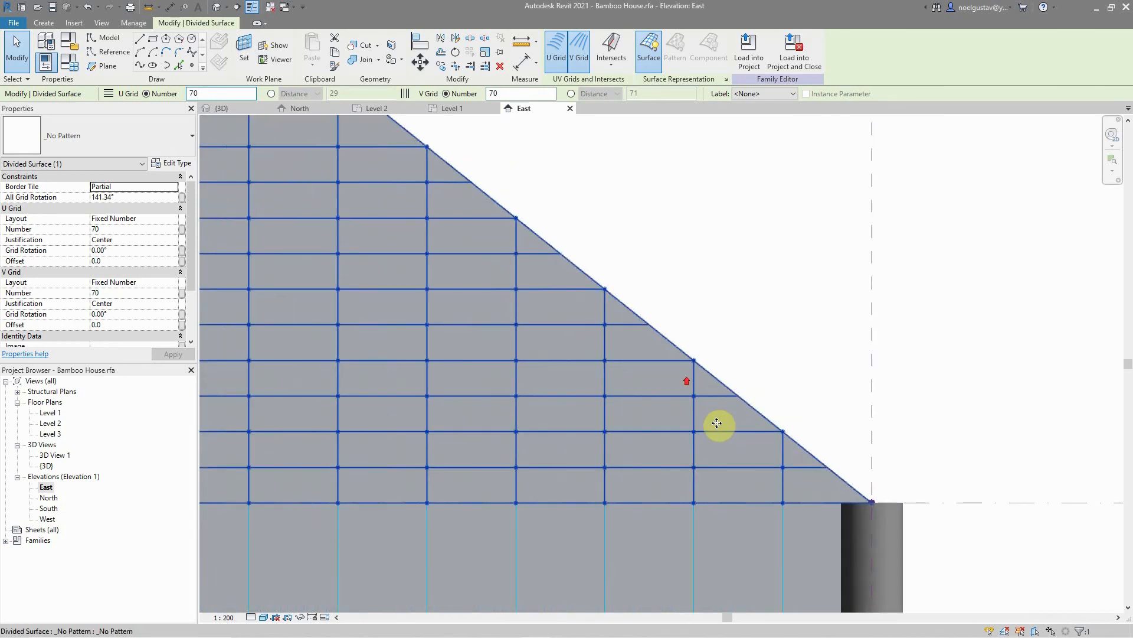
pyautogui.scroll(-3, 756, 380)
pyautogui.scroll(1, 635, 354)
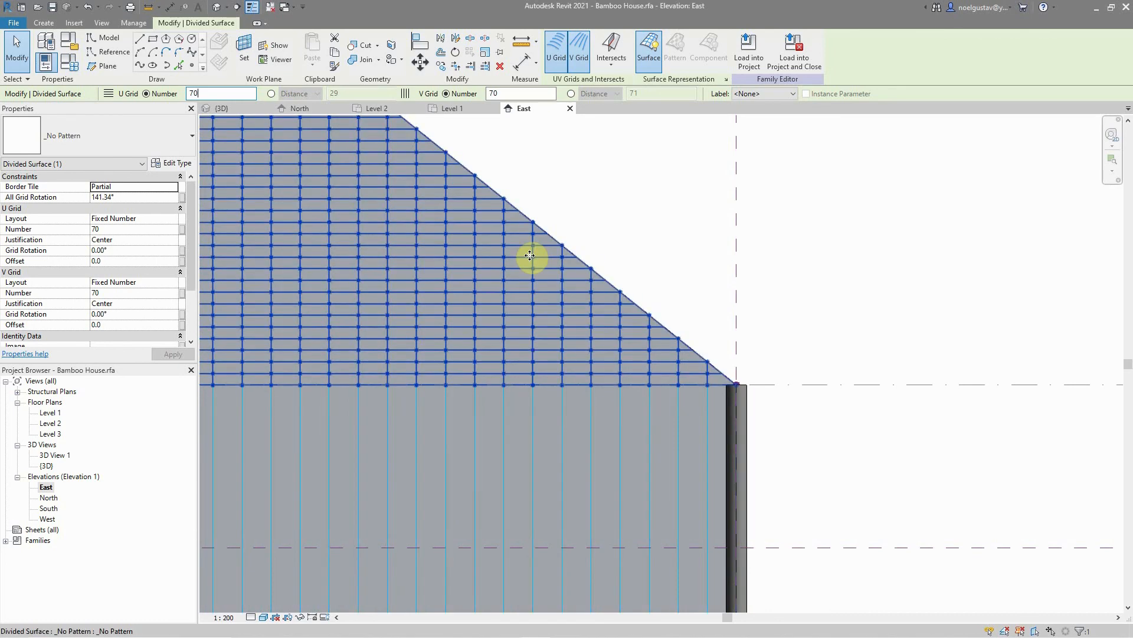
pyautogui.scroll(-5, 709, 376)
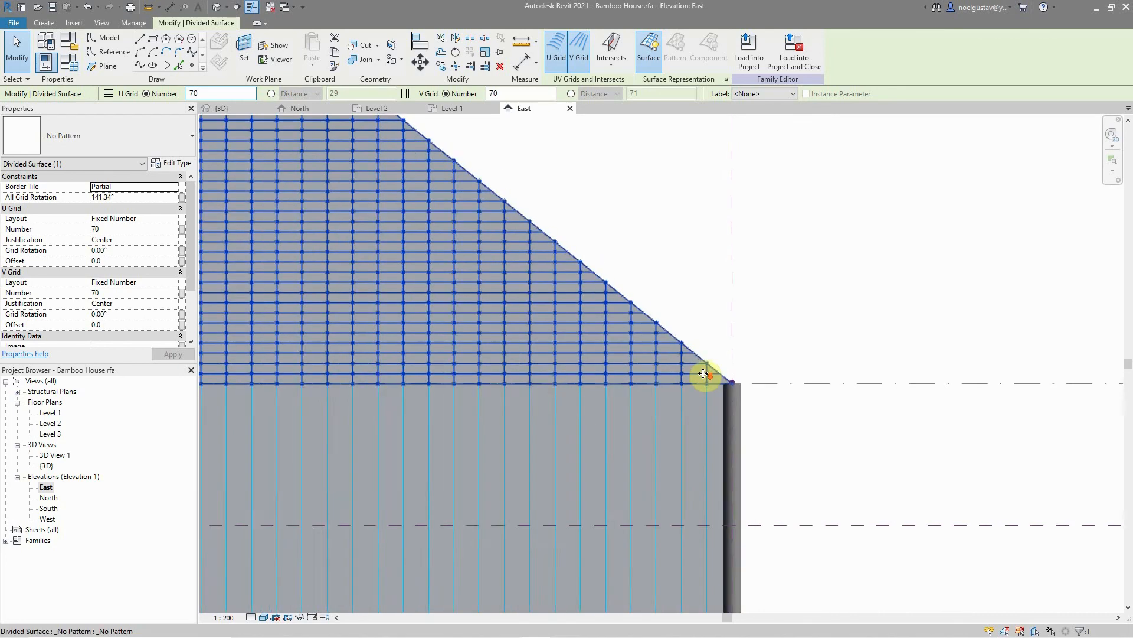
pyautogui.scroll(-2, 430, 329)
pyautogui.scroll(4, 427, 319)
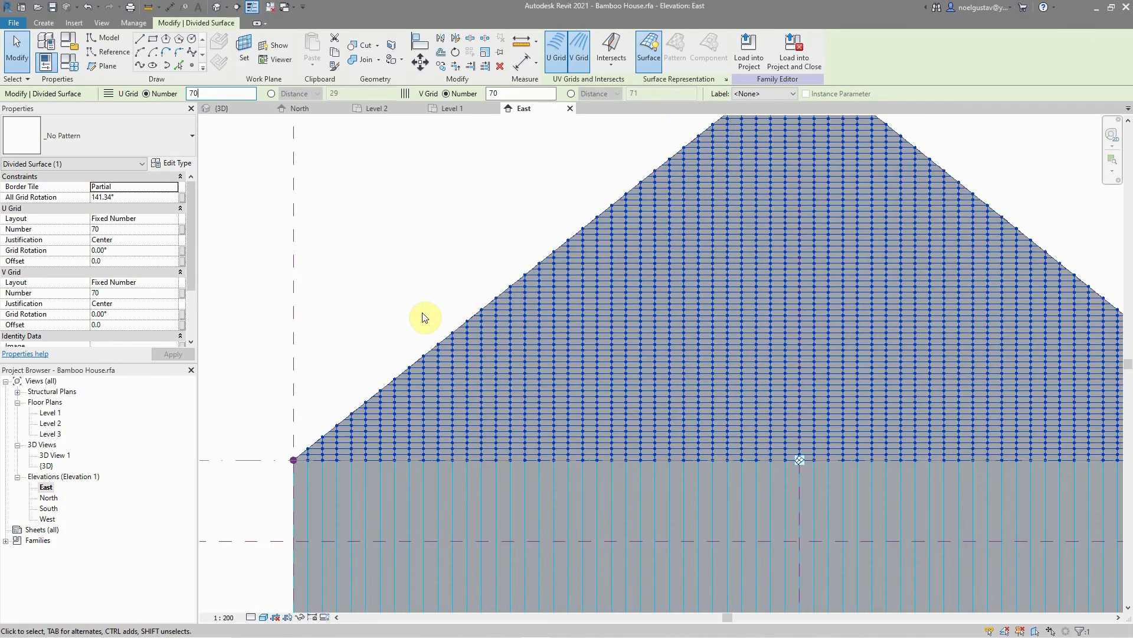
# Step: Return to the default 3D view and examine the grid nodes on the east gable's divided surface
pyautogui.click(424, 312)
pyautogui.scroll(-4, 422, 316)
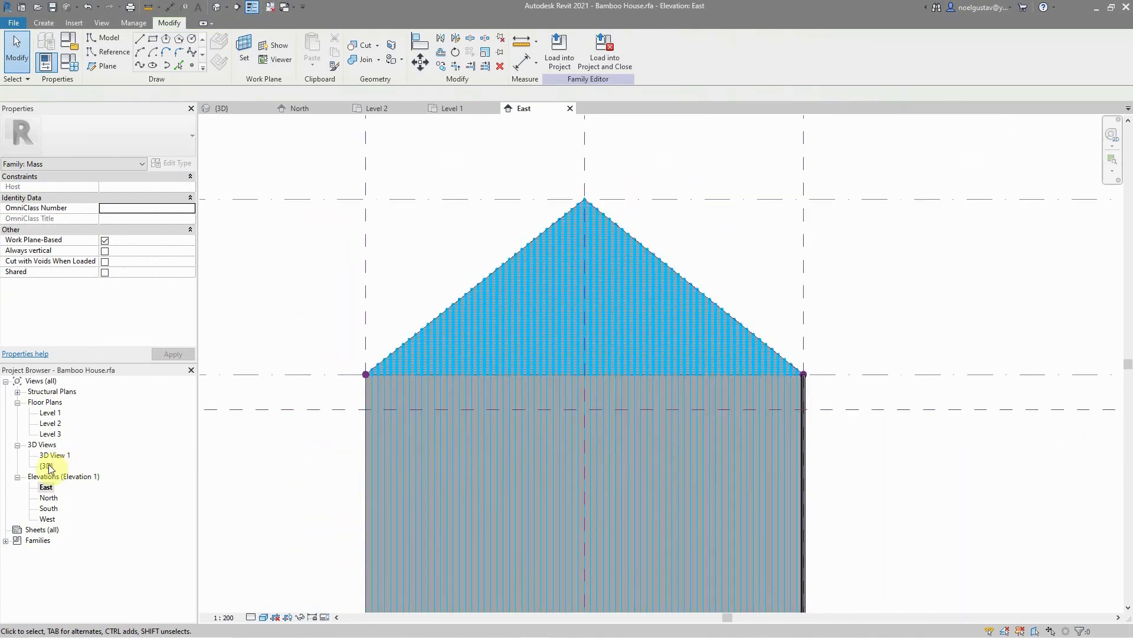
pyautogui.doubleClick(47, 466)
pyautogui.scroll(-6, 467, 439)
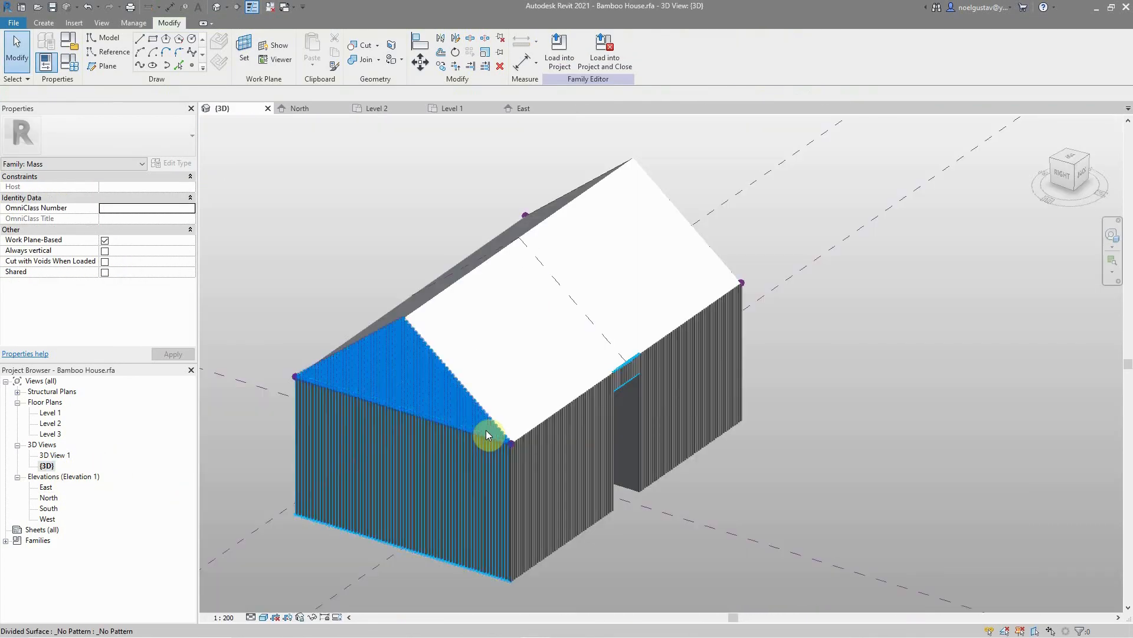
pyautogui.scroll(5, 437, 380)
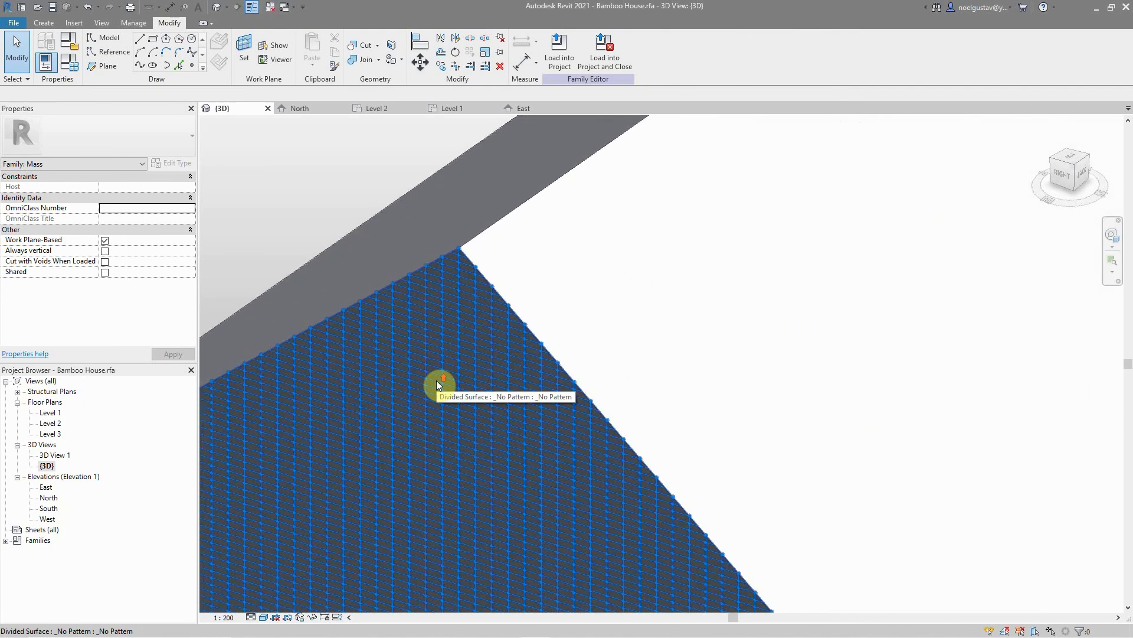
pyautogui.scroll(-5, 475, 365)
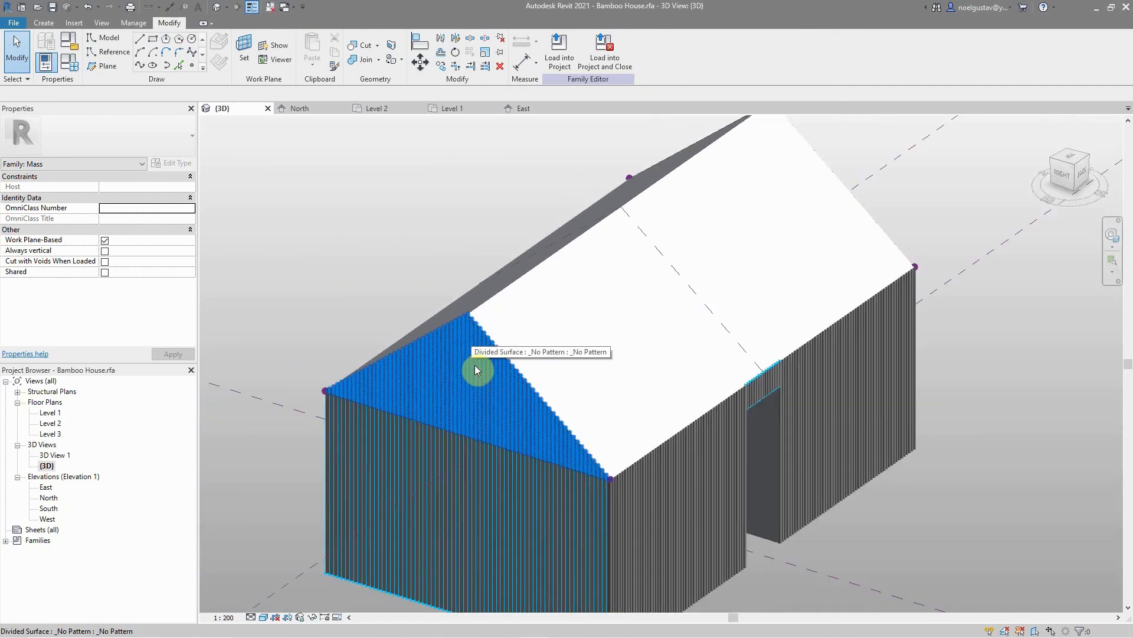
pyautogui.click(484, 400)
pyautogui.scroll(-3, 372, 398)
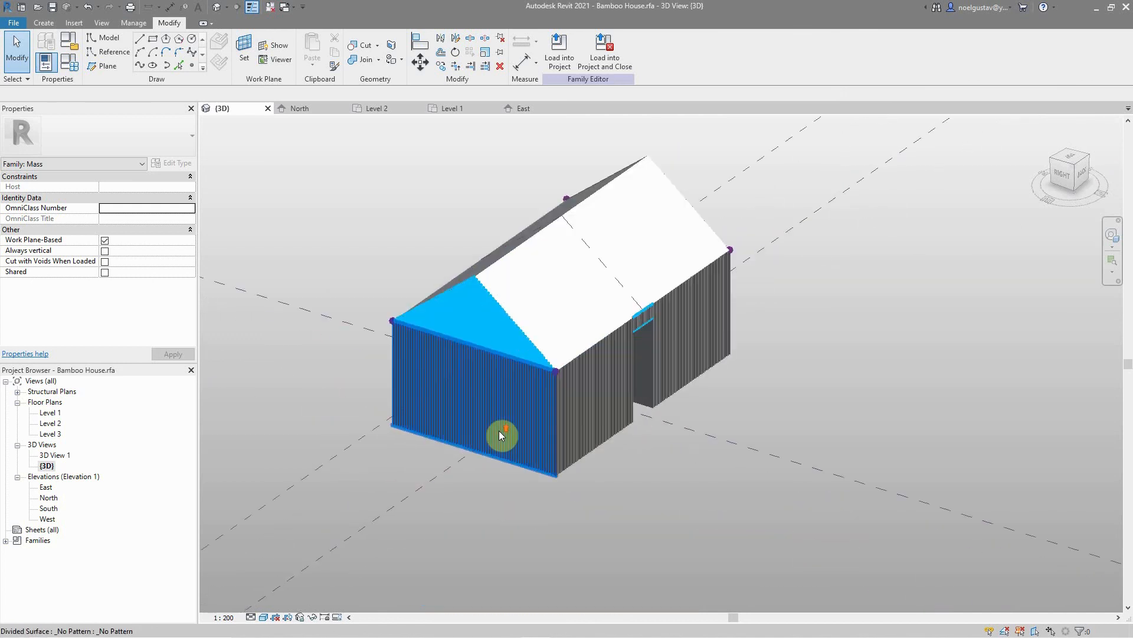
# Step: Place a Bamboo frame component from the east gable's apex node to the grid node directly below it
pyautogui.click(1124, 235)
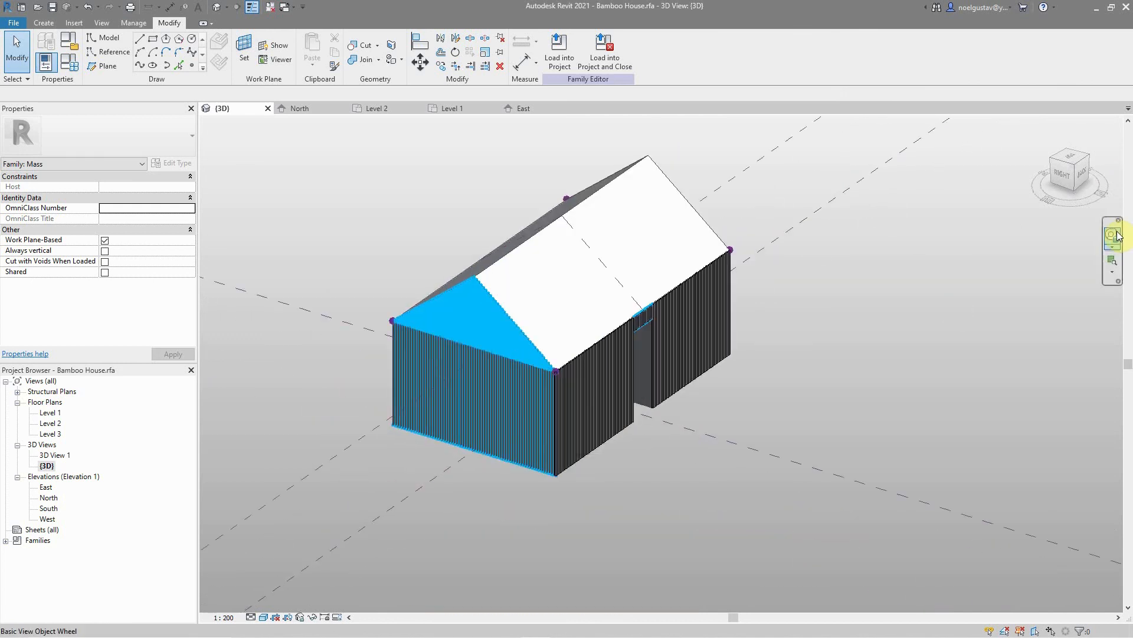
pyautogui.moveTo(800, 479)
pyautogui.mouseDown()
pyautogui.moveTo(254, 427)
pyautogui.moveTo(582, 441)
pyautogui.moveTo(817, 470)
pyautogui.mouseUp()
pyautogui.scroll(6, 476, 304)
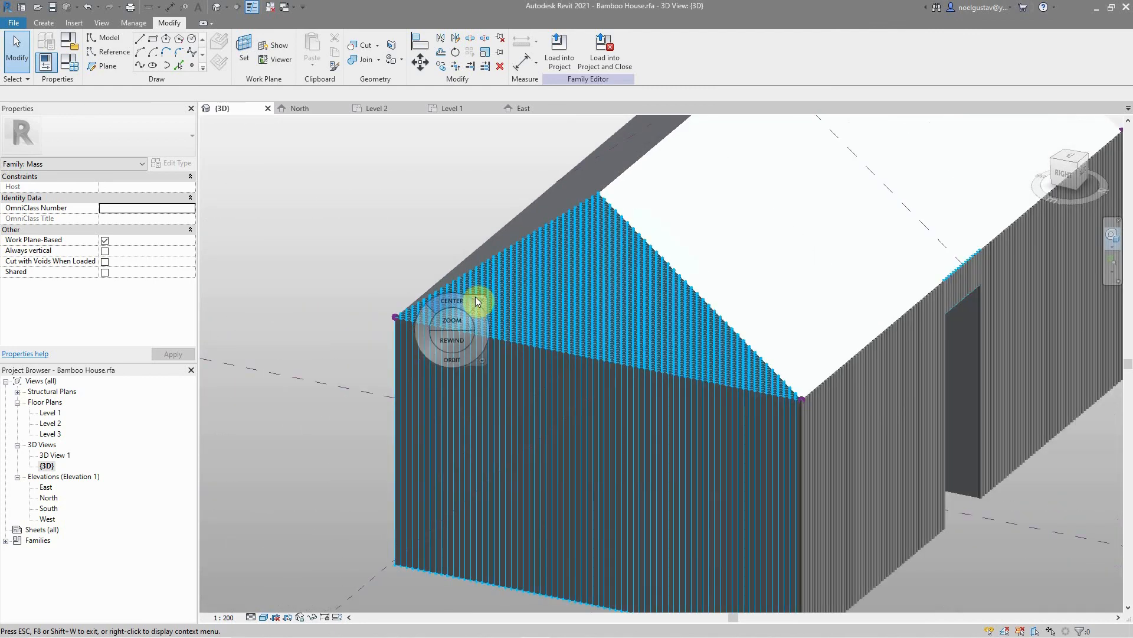
pyautogui.scroll(-5, 361, 364)
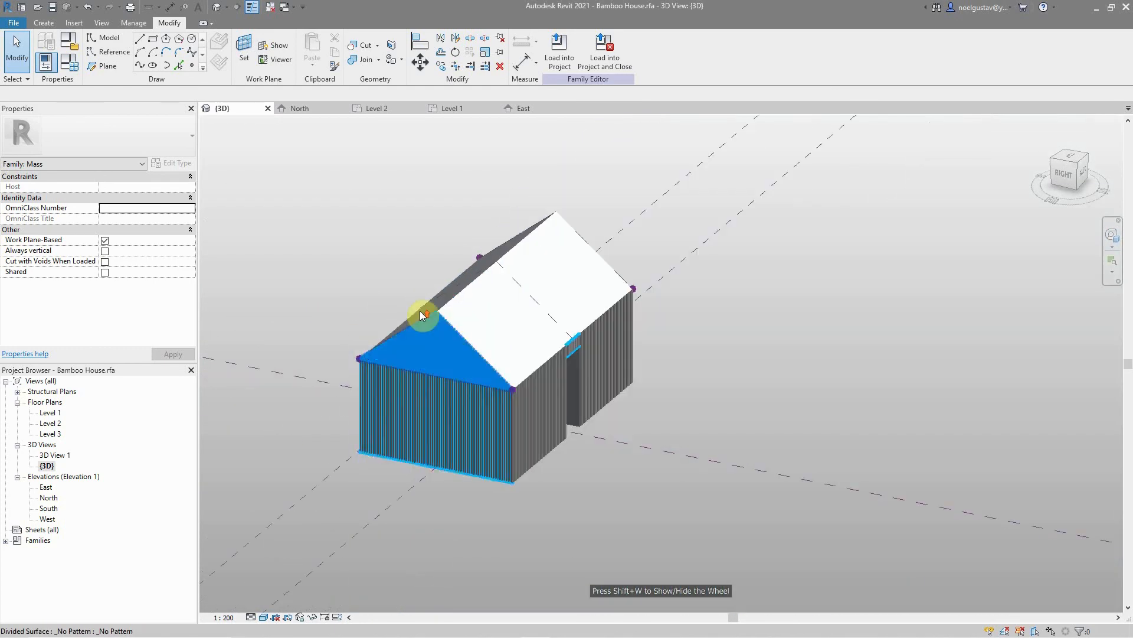
pyautogui.scroll(8, 422, 316)
pyautogui.scroll(2, 413, 320)
pyautogui.click(44, 22)
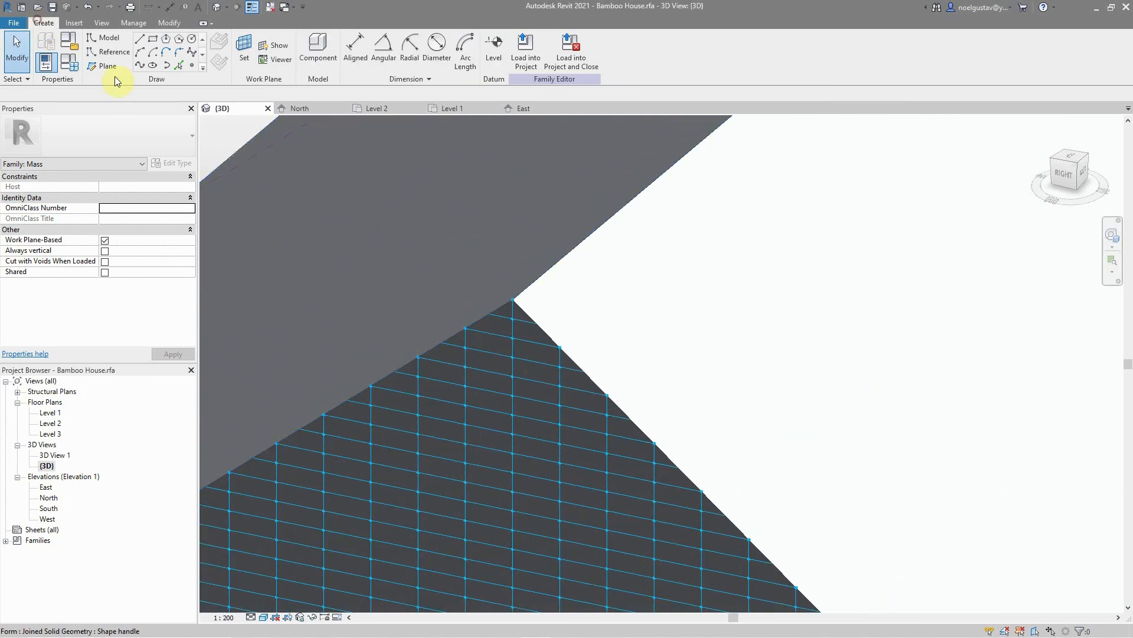
pyautogui.click(307, 57)
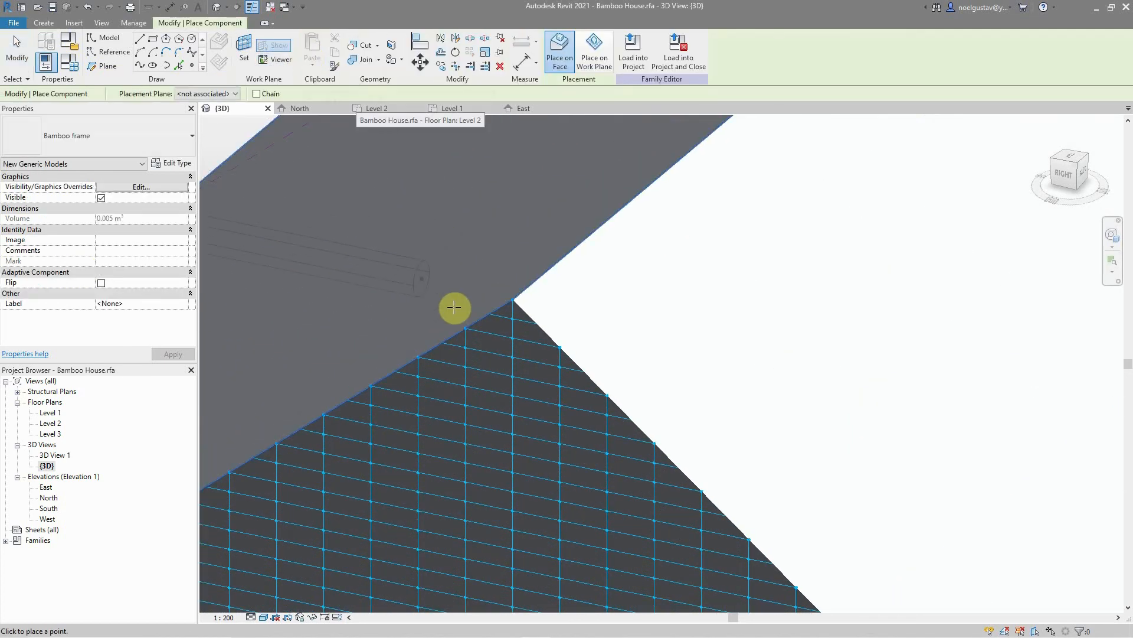
pyautogui.scroll(4, 460, 309)
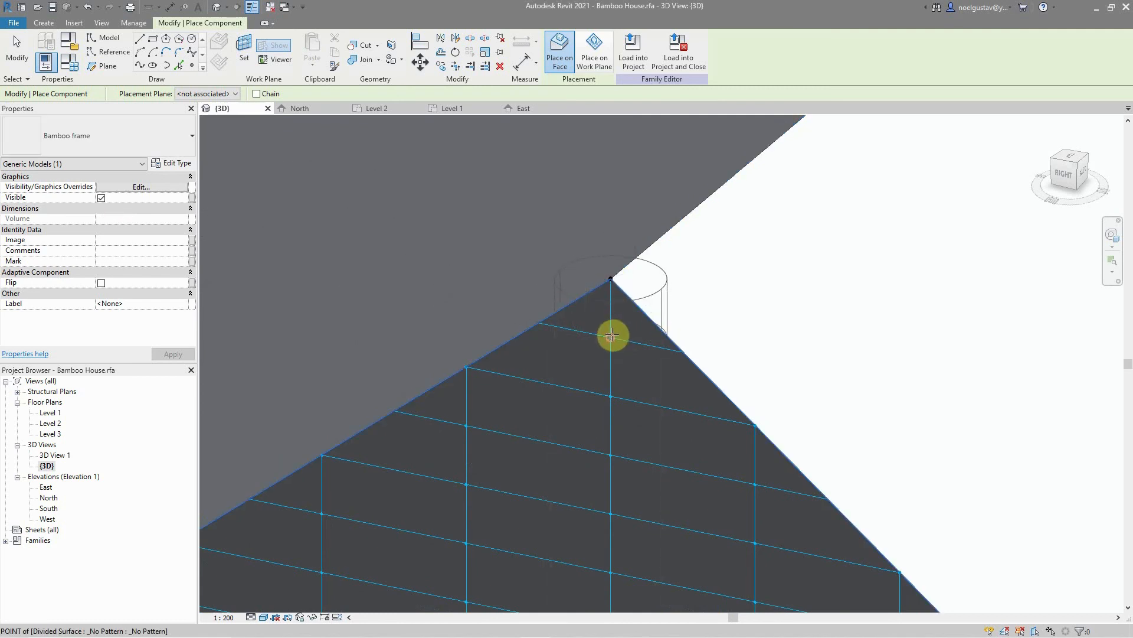
pyautogui.click(604, 333)
pyautogui.click(17, 50)
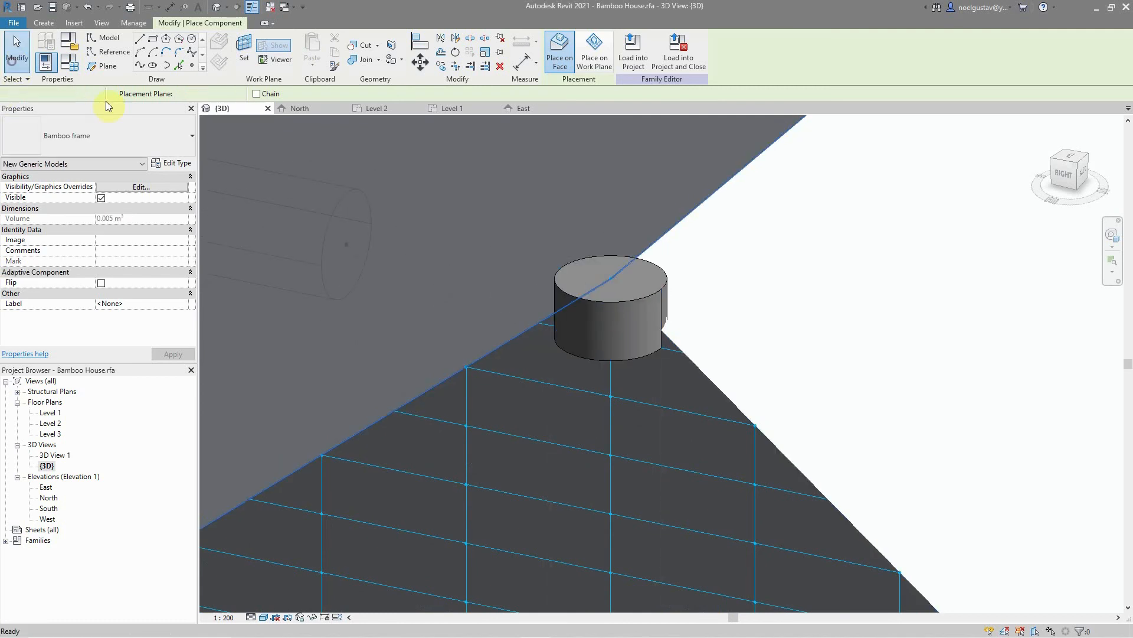
# Step: Repeat the Bamboo frame at the apex across the whole divided surface of the east gable
pyautogui.click(611, 303)
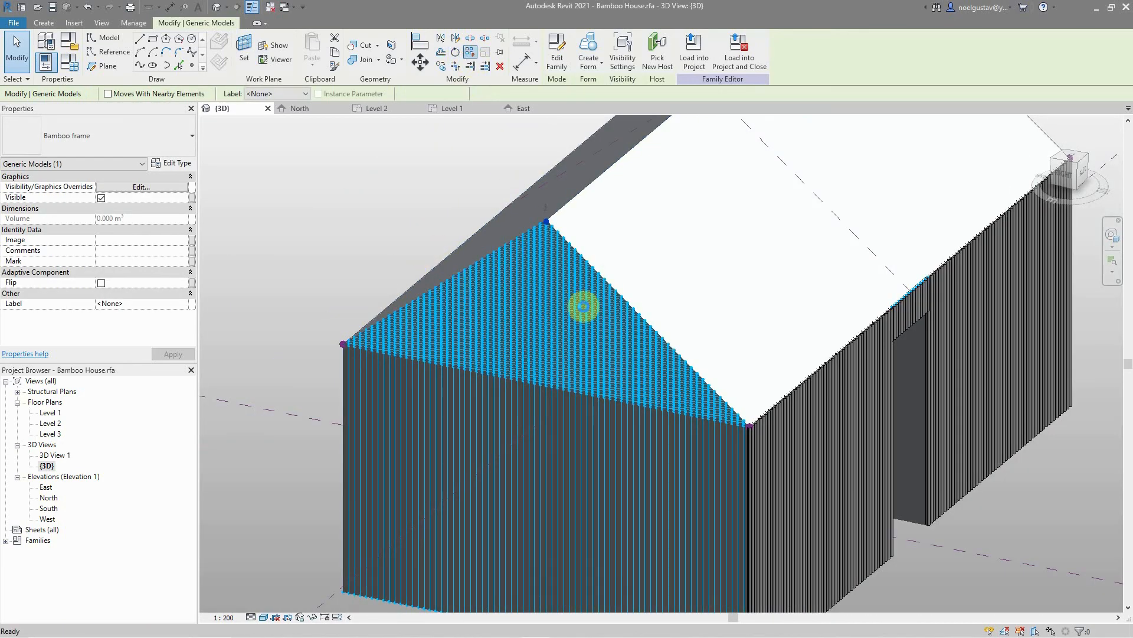
pyautogui.moveTo(751, 412); pyautogui.dragTo(747, 428)
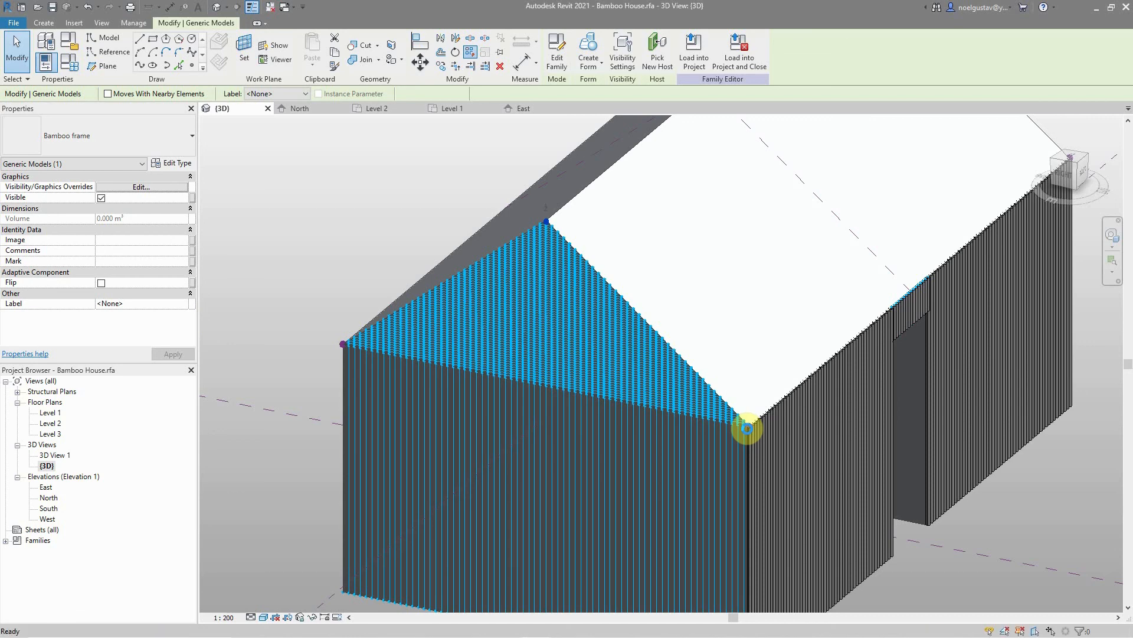
pyautogui.press('Escape')
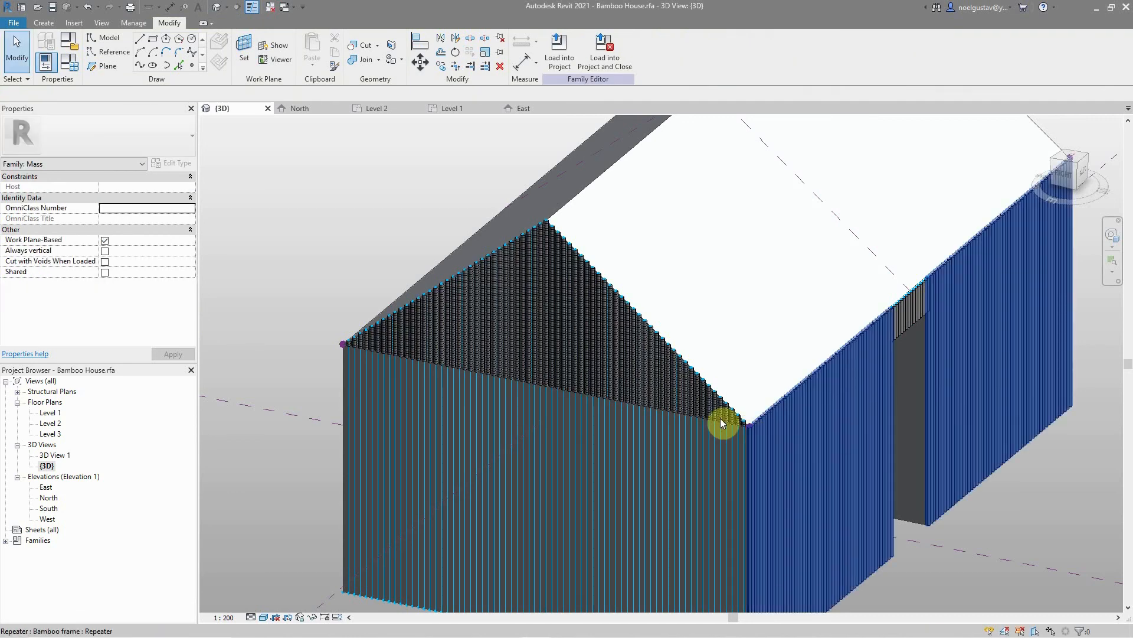
# Step: Examine how the repeated bamboo pieces stack and follow the sloping edges of the east gable
pyautogui.scroll(6, 721, 422)
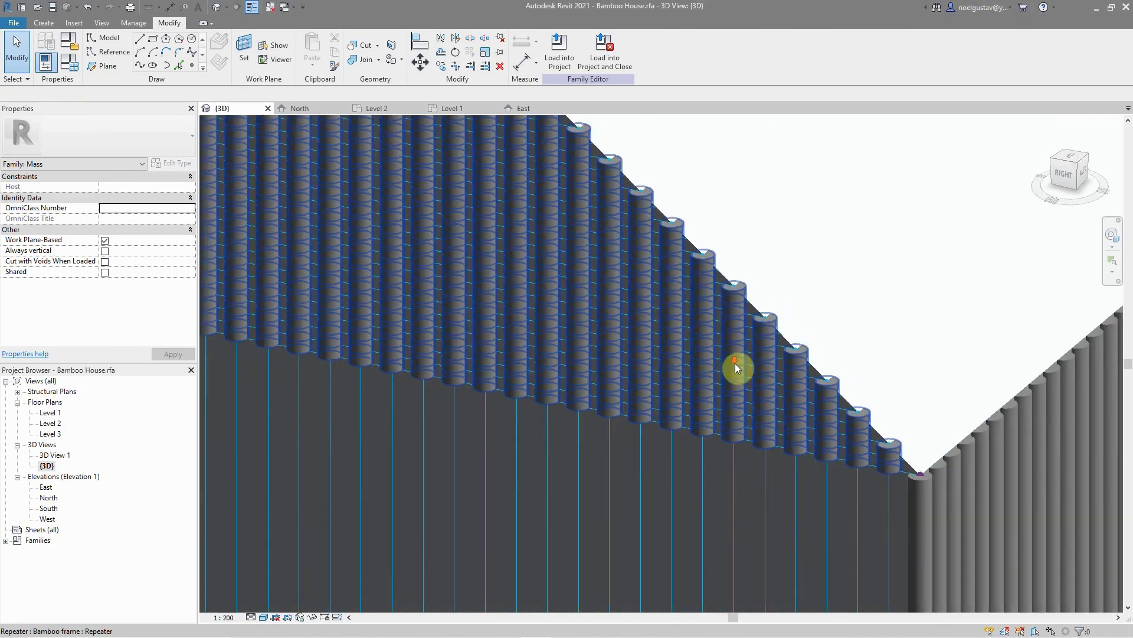
pyautogui.scroll(-5, 738, 390)
pyautogui.scroll(8, 657, 354)
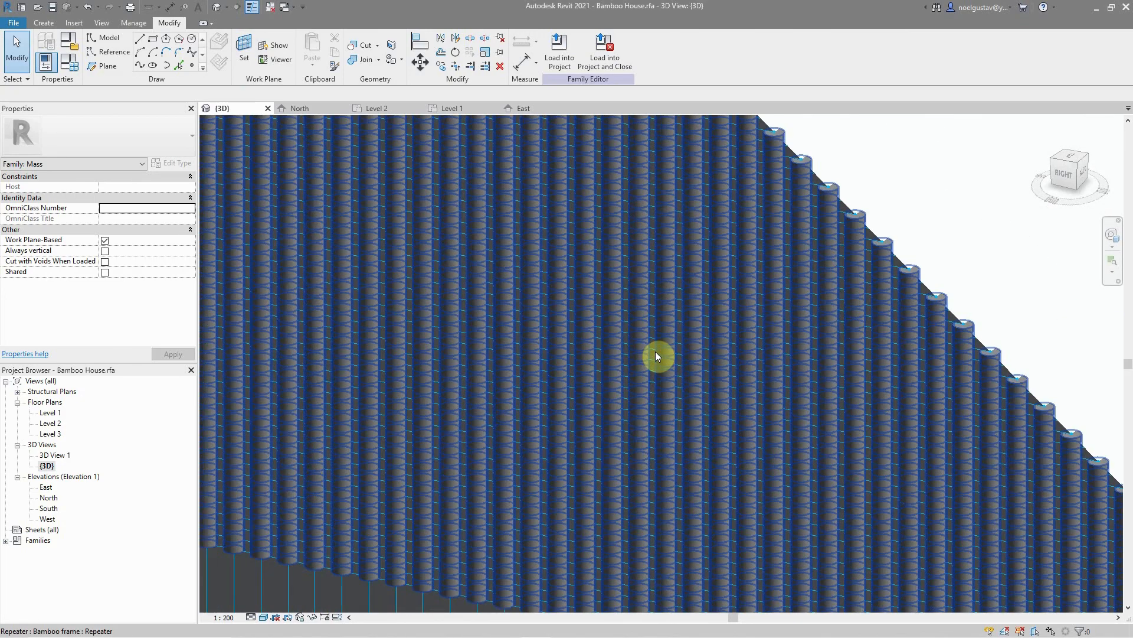
pyautogui.scroll(3, 657, 356)
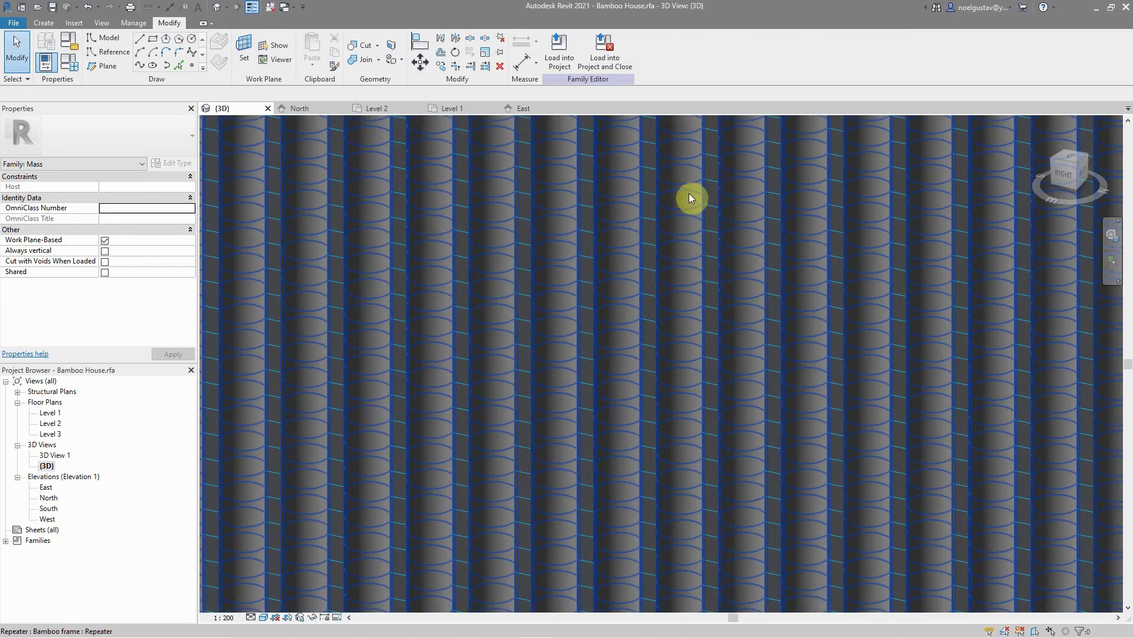
pyautogui.scroll(-6, 662, 317)
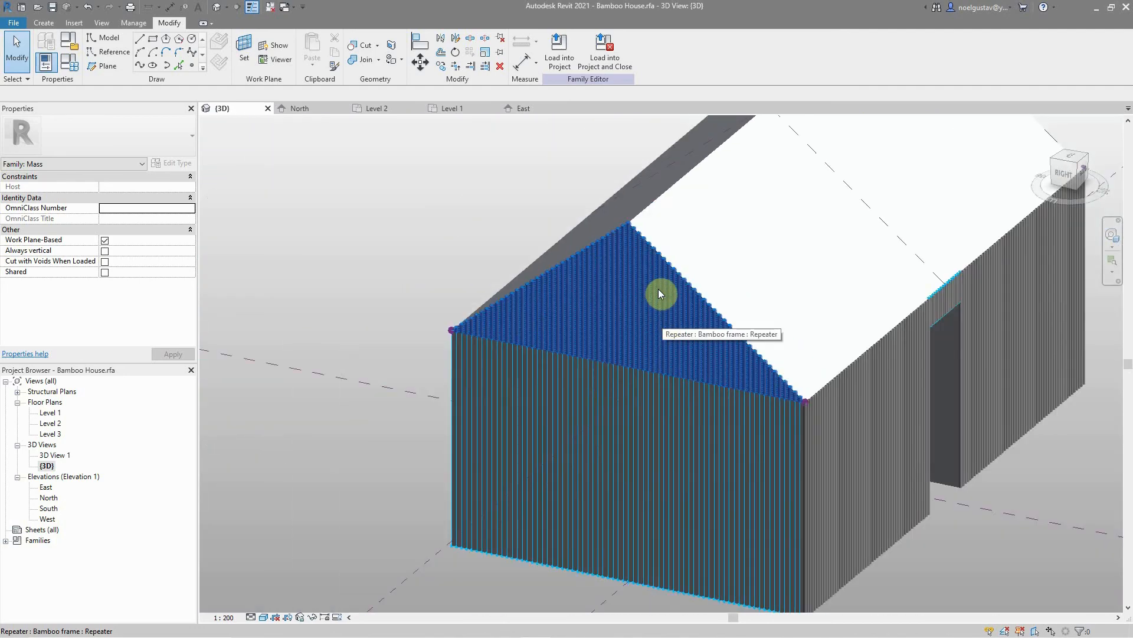
pyautogui.scroll(-2, 445, 353)
pyautogui.scroll(5, 446, 468)
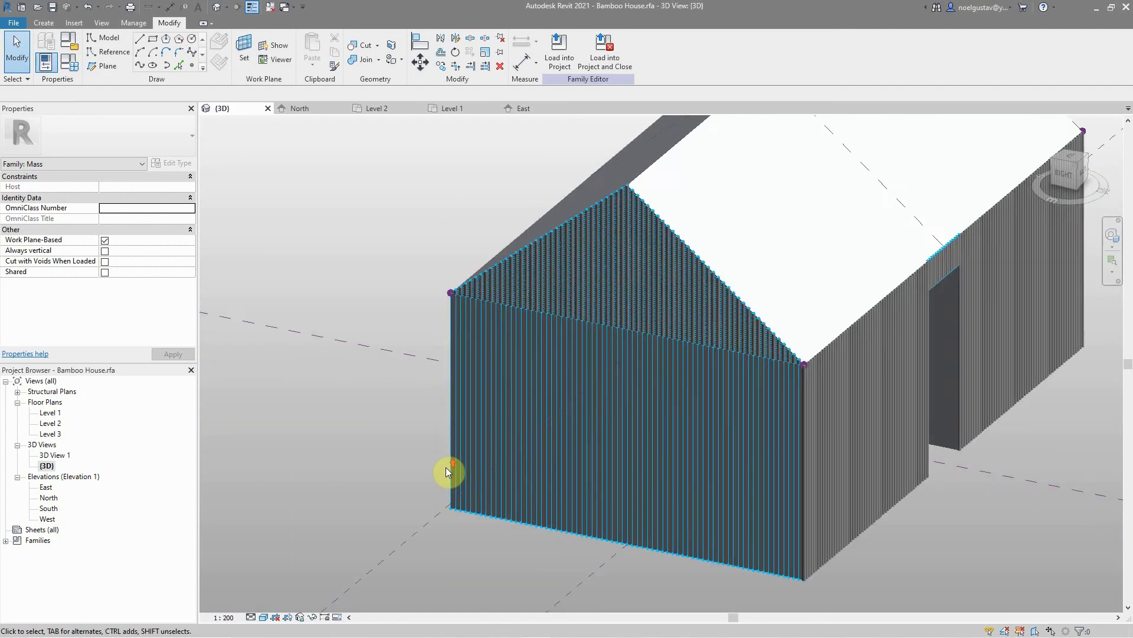
pyautogui.scroll(-4, 451, 430)
# Step: Place a Bamboo frame along the front vertical edge of the east wall and repeat it across that wall's divided surface
pyautogui.click(1112, 237)
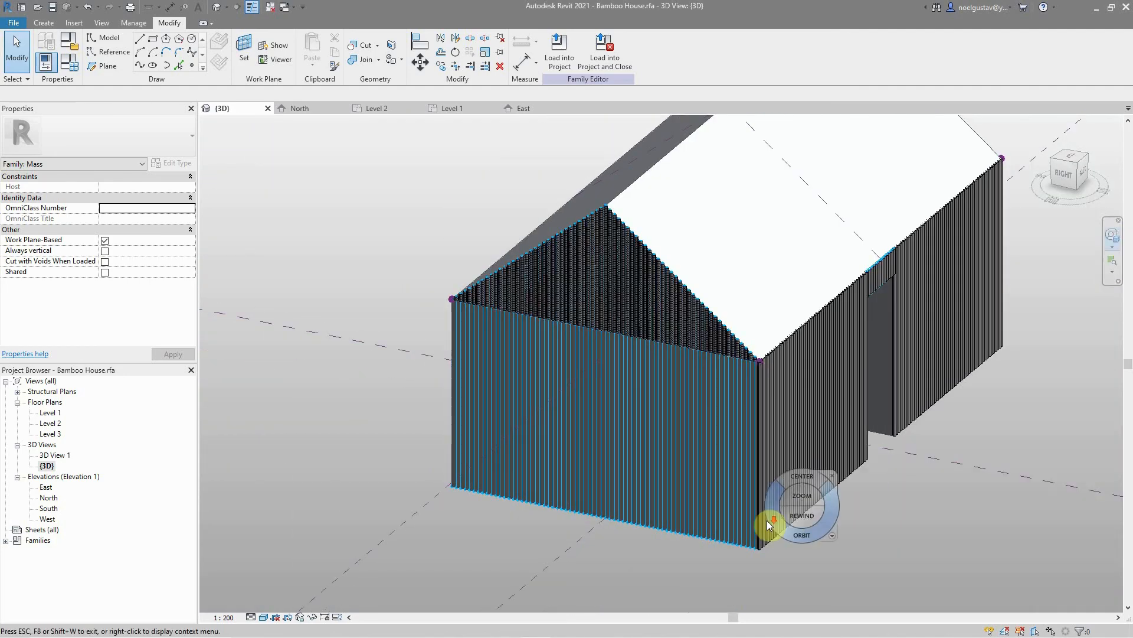
pyautogui.moveTo(766, 520); pyautogui.dragTo(617, 387)
pyautogui.click(42, 23)
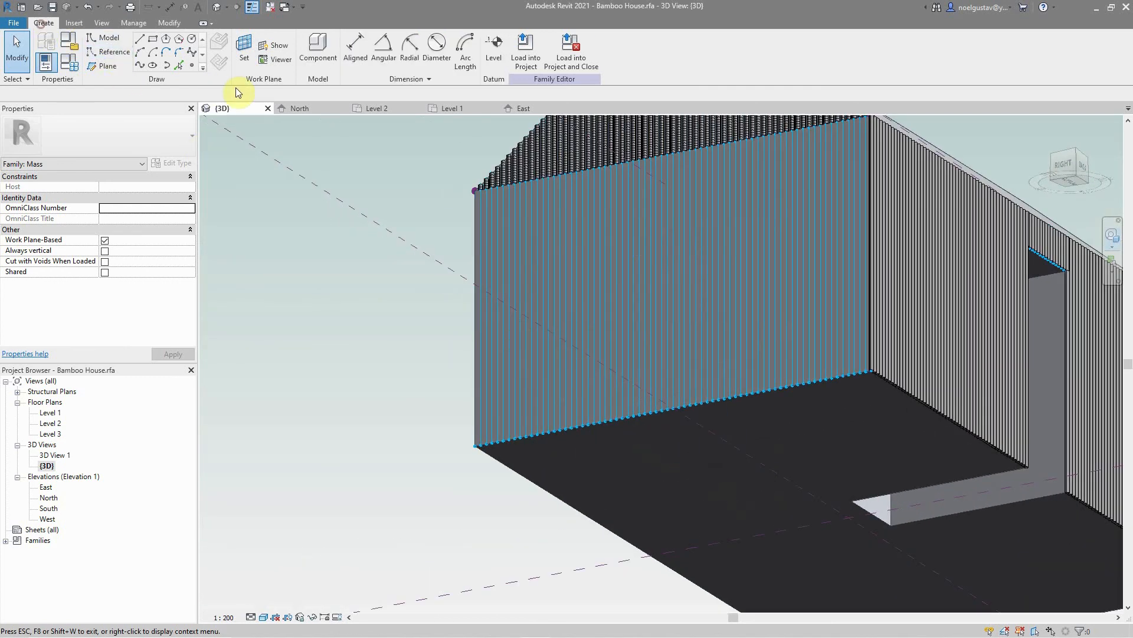
pyautogui.click(319, 56)
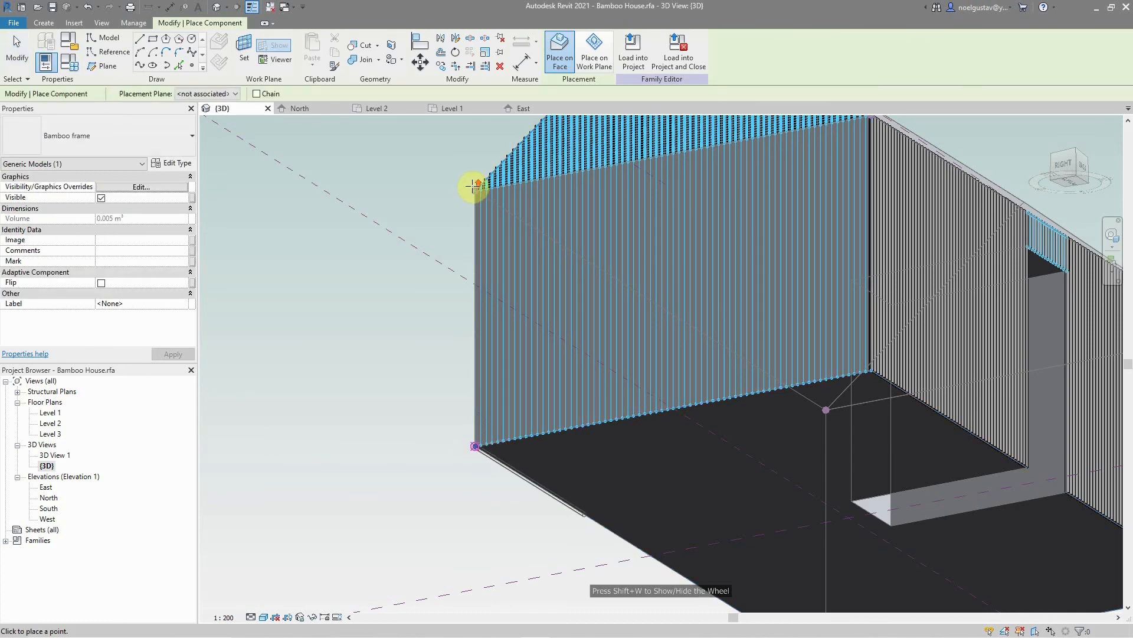
pyautogui.scroll(5, 476, 186)
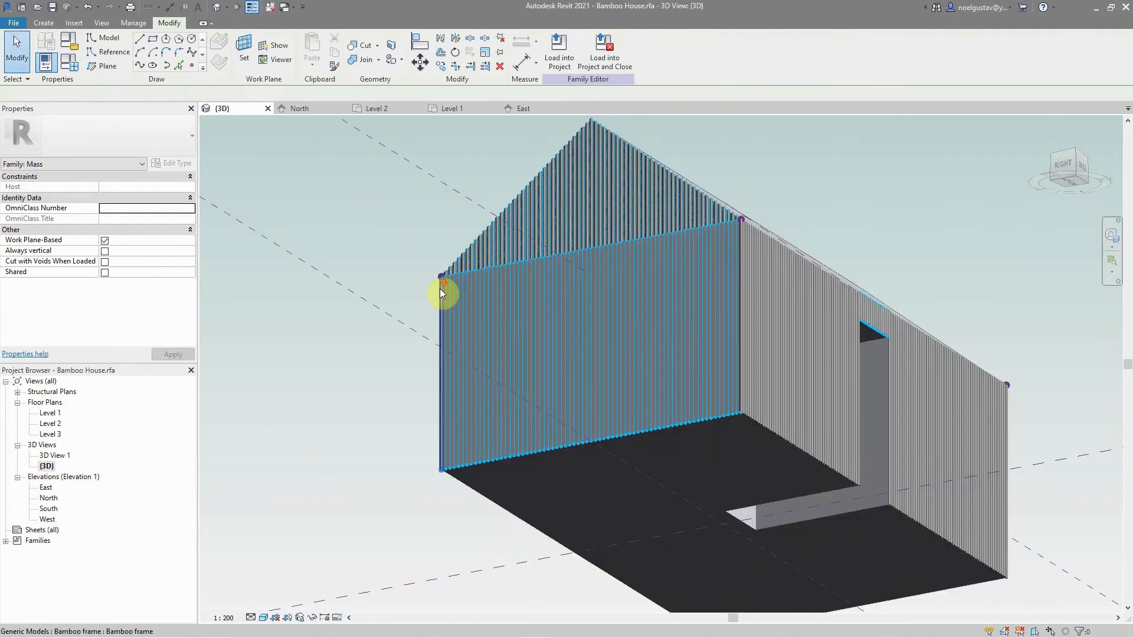
pyautogui.keyDown('shift'); pyautogui.moveTo(440, 288); pyautogui.dragTo(831, 458, button='middle'); pyautogui.keyUp('shift')
pyautogui.scroll(10, 675, 325)
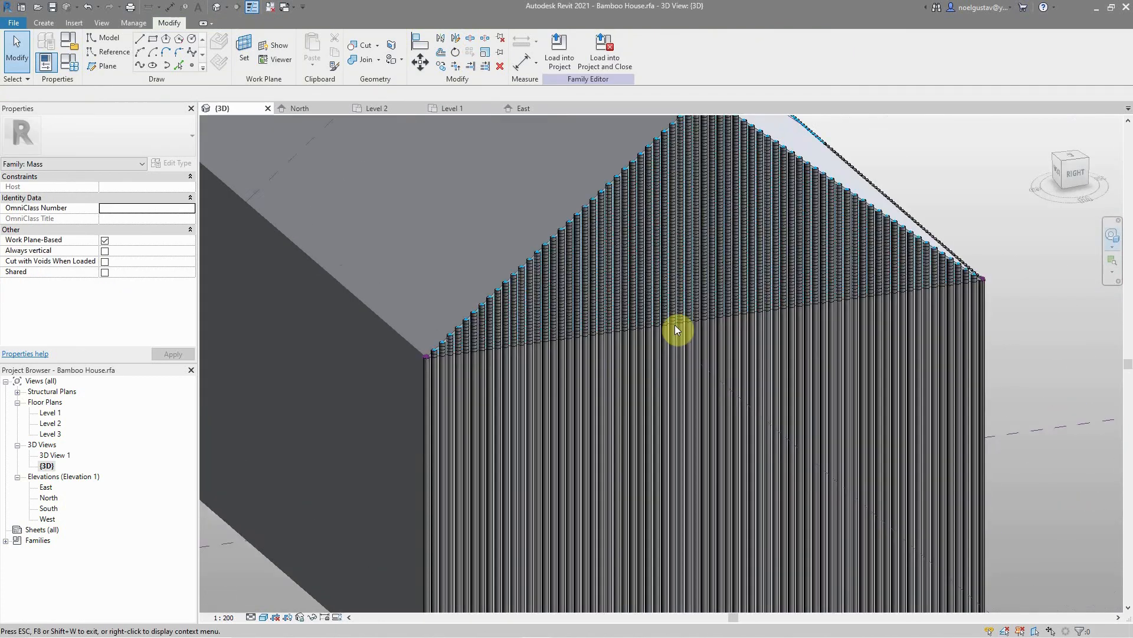
pyautogui.scroll(-8, 675, 329)
# Step: Divide the rectangular west wall face below the gable and set its U grid number to 70
pyautogui.click(640, 330)
pyautogui.keyDown('shift'); pyautogui.moveTo(614, 151); pyautogui.dragTo(862, 457, button='middle'); pyautogui.keyUp('shift')
pyautogui.click(476, 331)
pyautogui.scroll(3, 440, 322)
pyautogui.click(569, 250)
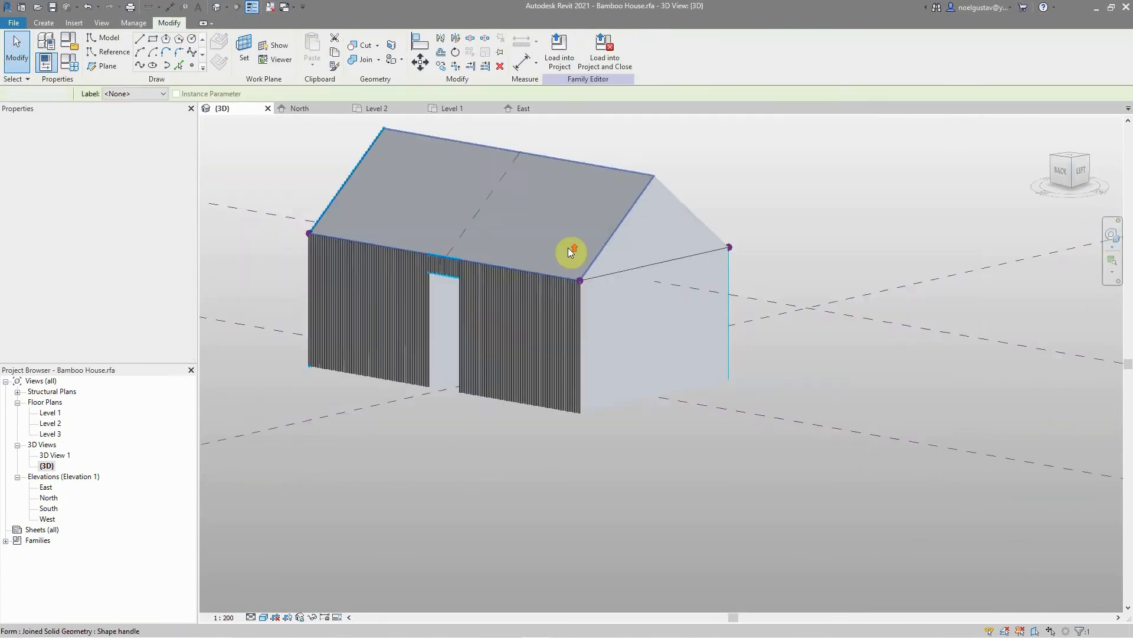
pyautogui.scroll(5, 571, 263)
pyautogui.click(1112, 235)
pyautogui.moveTo(608, 407); pyautogui.dragTo(663, 415)
pyautogui.press('Escape')
pyautogui.scroll(10, 650, 363)
pyautogui.click(649, 363)
pyautogui.click(219, 94)
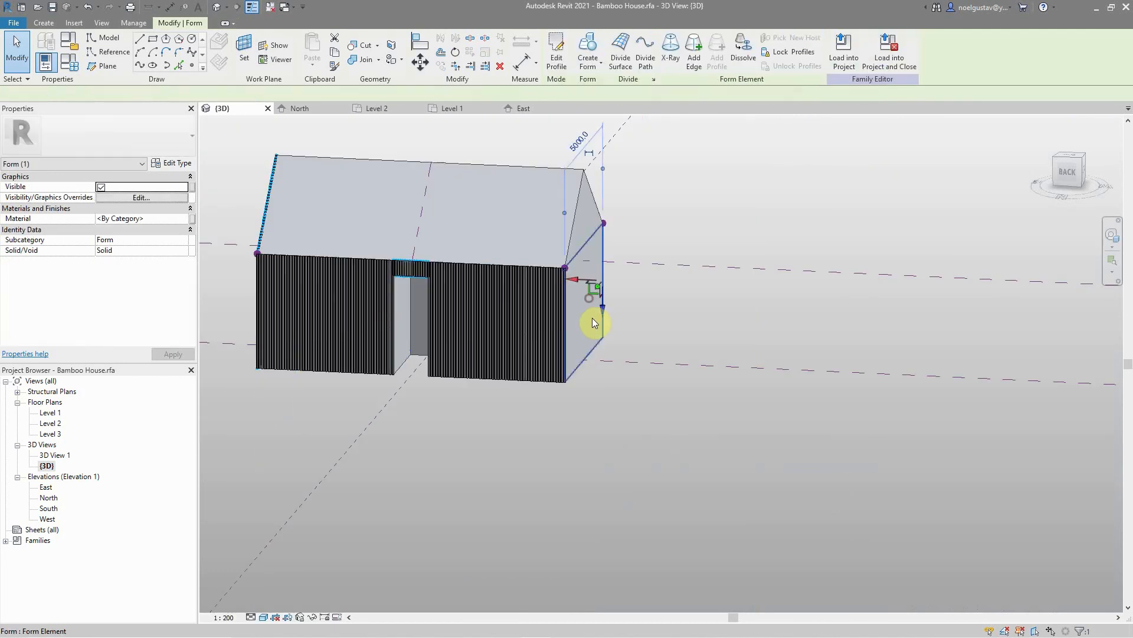
pyautogui.click(592, 318)
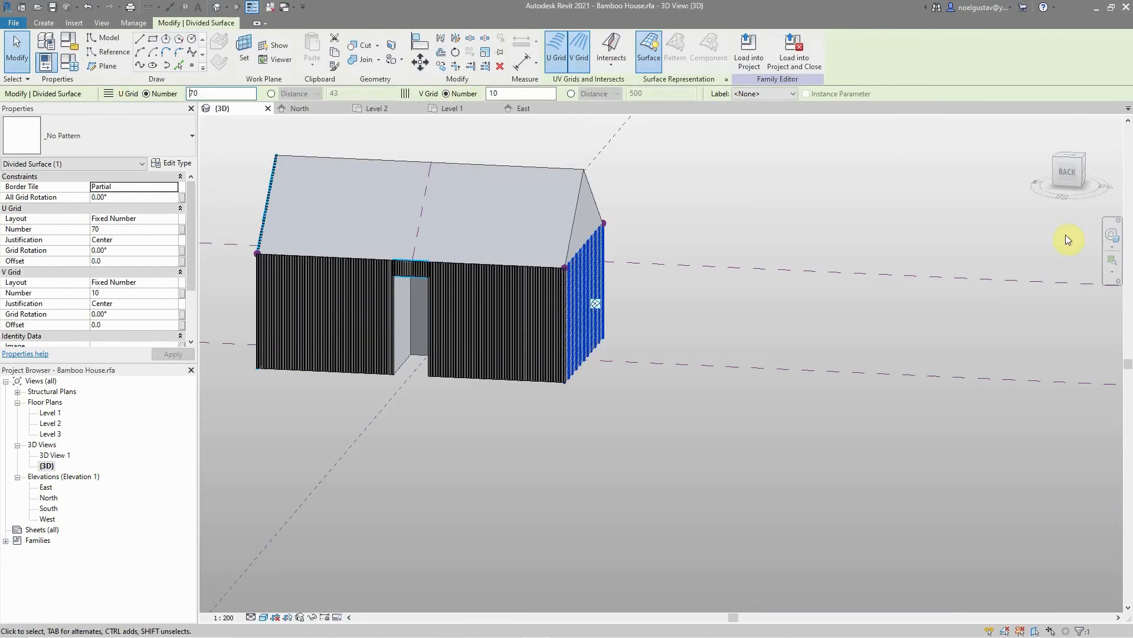
# Step: Change the west wall's divided surface to a U grid number of 1 and a V grid number of 70
pyautogui.click(1112, 235)
pyautogui.moveTo(853, 322); pyautogui.dragTo(644, 293)
pyautogui.press('Escape')
pyautogui.doubleClick(220, 94)
pyautogui.write('1')
pyautogui.doubleClick(514, 94)
pyautogui.write('70')
# Step: Divide the long front wall face with a V grid number of 1 and a U grid number of 120
pyautogui.click(1111, 240)
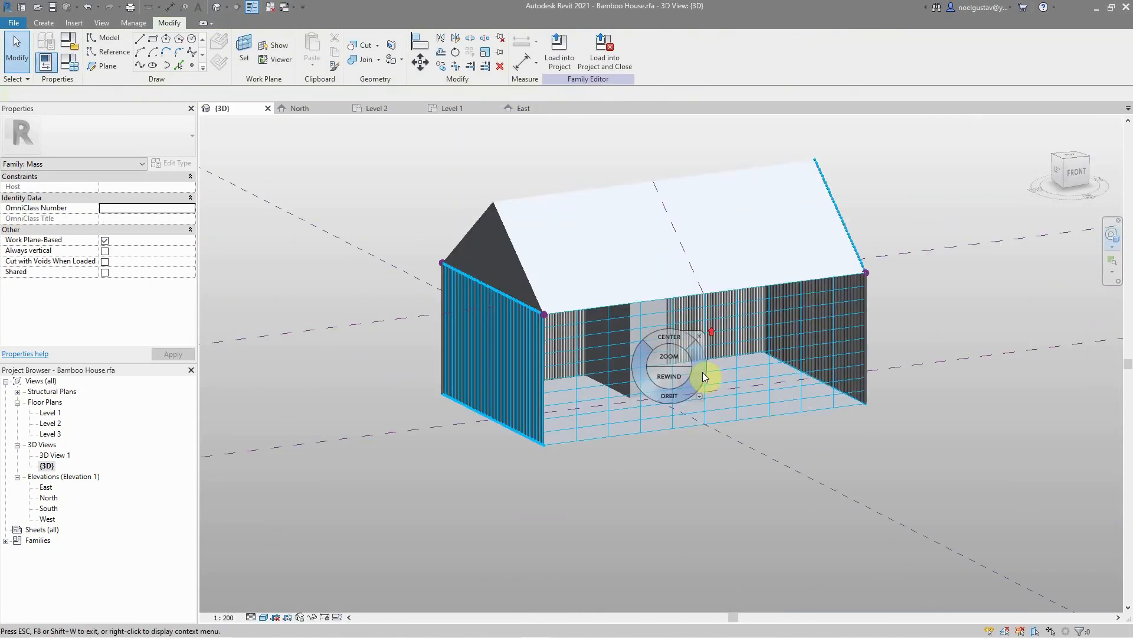
pyautogui.click(508, 94)
pyautogui.write('1')
pyautogui.doubleClick(204, 93)
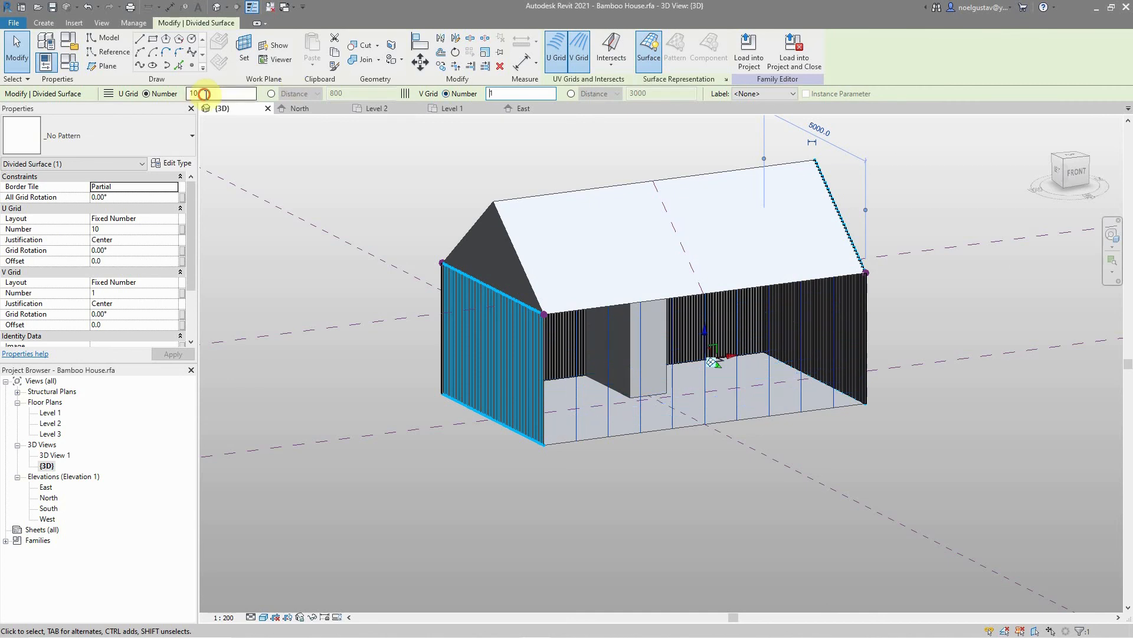
pyautogui.write('120')
pyautogui.click(992, 400)
# Step: Place a Bamboo frame between the top and bottom nodes at the west wall's front corner
pyautogui.scroll(2, 501, 483)
pyautogui.click(43, 23)
pyautogui.click(318, 51)
pyautogui.click(578, 189)
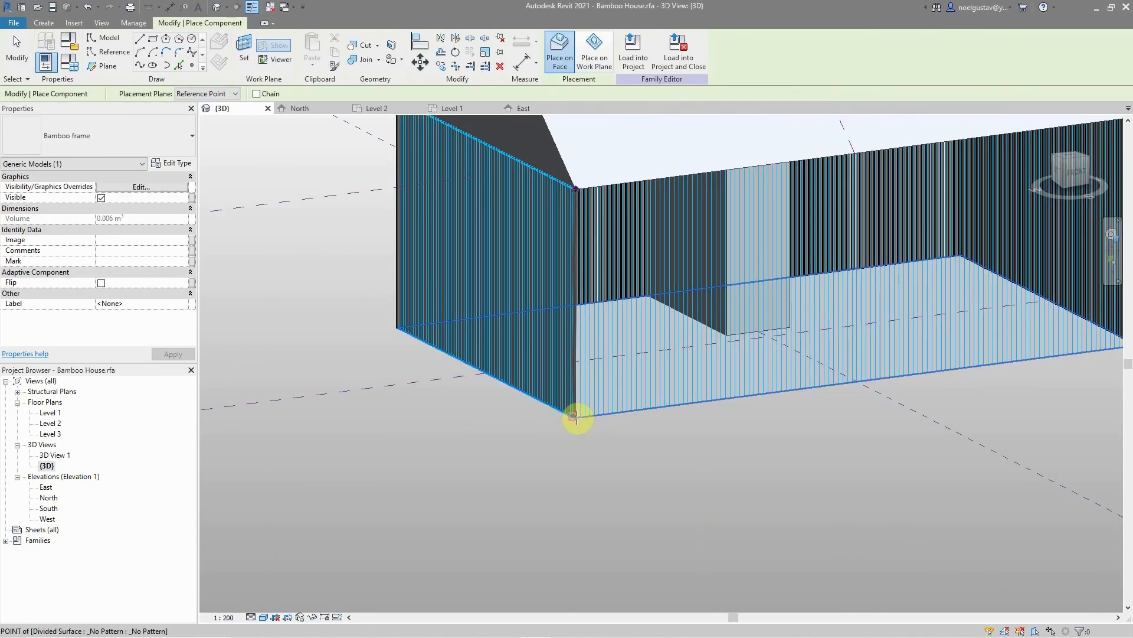
pyautogui.click(577, 417)
pyautogui.scroll(8, 578, 417)
pyautogui.click(17, 50)
# Step: Repeat the corner Bamboo frame across the west wall's divided surface
pyautogui.click(579, 296)
pyautogui.click(471, 52)
pyautogui.scroll(-9, 566, 486)
pyautogui.click(653, 529)
# Step: Turn on the display of nodes for the long front wall's divided surface
pyautogui.scroll(1, 873, 501)
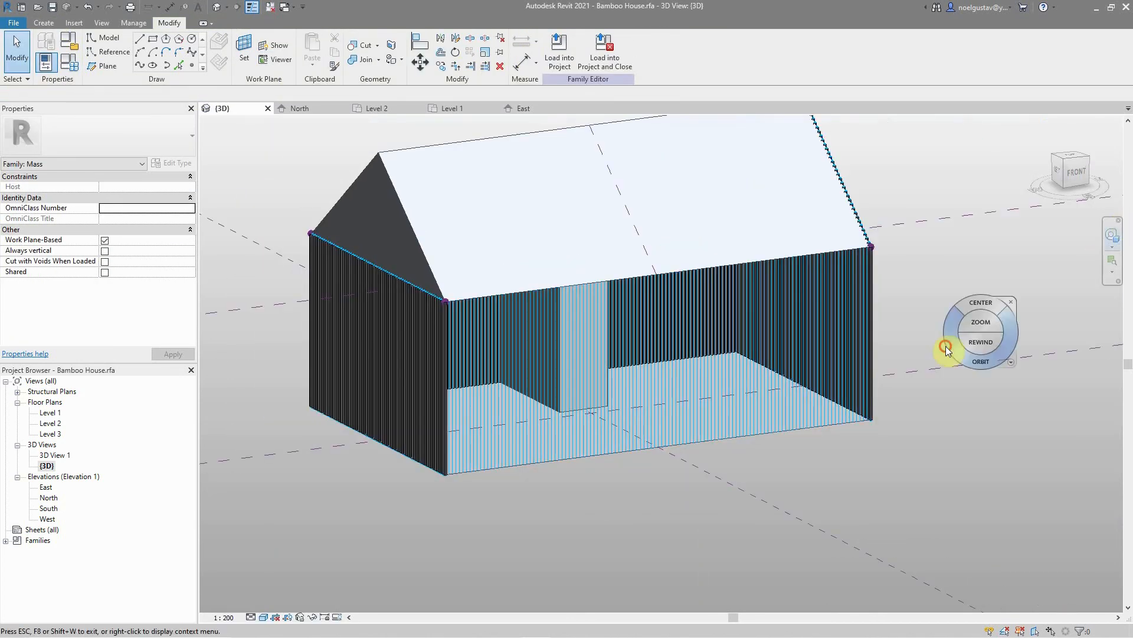
pyautogui.keyDown('shift'); pyautogui.moveTo(946, 346); pyautogui.dragTo(347, 362, button='middle'); pyautogui.keyUp('shift')
pyautogui.click(519, 396)
pyautogui.click(726, 79)
pyautogui.click(676, 254)
pyautogui.click(779, 310)
# Step: Place a Bamboo frame between the top and bottom nodes at the west end of the long front wall
pyautogui.click(44, 23)
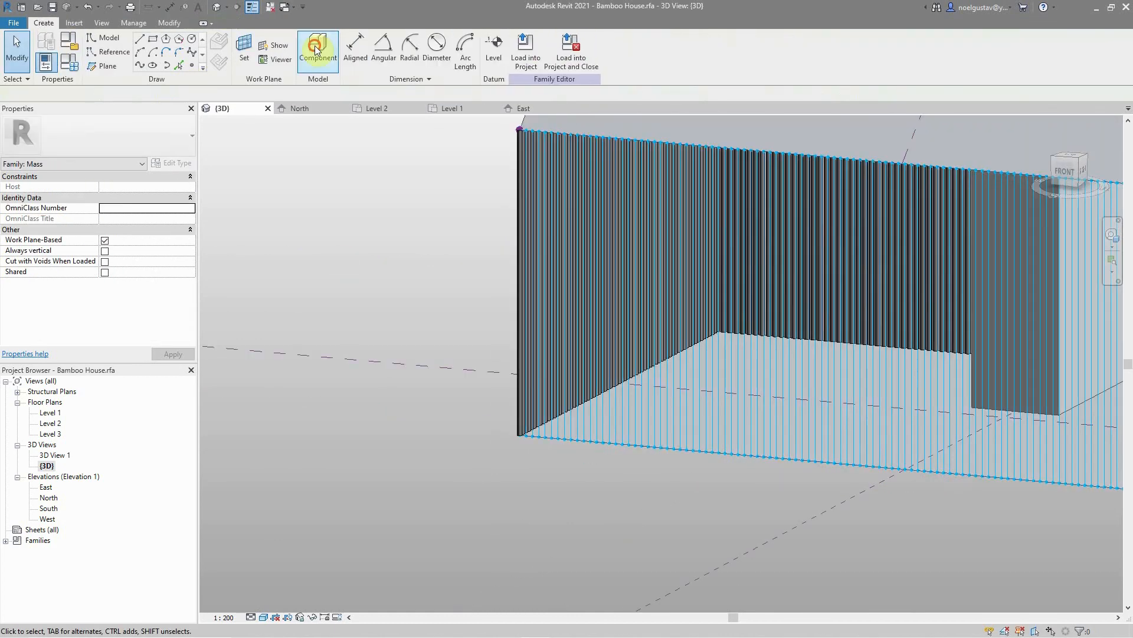
pyautogui.click(318, 51)
pyautogui.click(521, 127)
pyautogui.scroll(8, 523, 414)
pyautogui.click(512, 528)
pyautogui.click(17, 50)
# Step: Repeat the end Bamboo frame across the long front wall's divided surface
pyautogui.scroll(-9, 403, 394)
pyautogui.click(412, 408)
pyautogui.click(472, 52)
pyautogui.click(1004, 496)
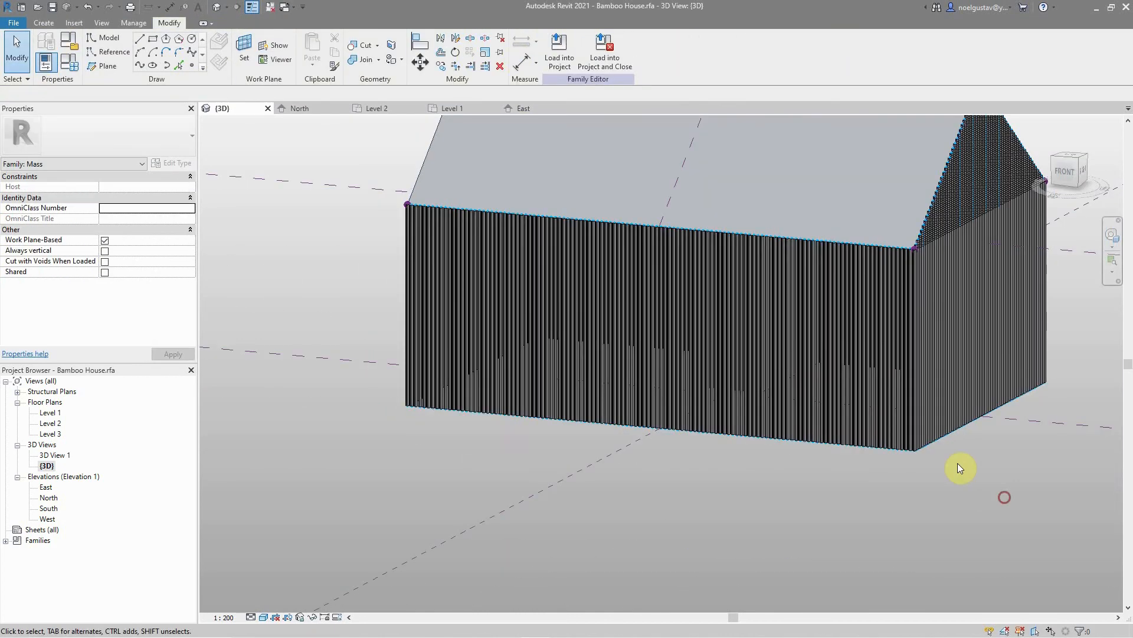
# Step: Divide the triangular surface of the west gable
pyautogui.scroll(-2, 617, 413)
pyautogui.keyDown('shift'); pyautogui.moveTo(531, 389); pyautogui.dragTo(812, 359, button='middle'); pyautogui.keyUp('shift')
pyautogui.scroll(2, 563, 297)
pyautogui.click(564, 297)
pyautogui.click(750, 52)
pyautogui.scroll(-2, 701, 380)
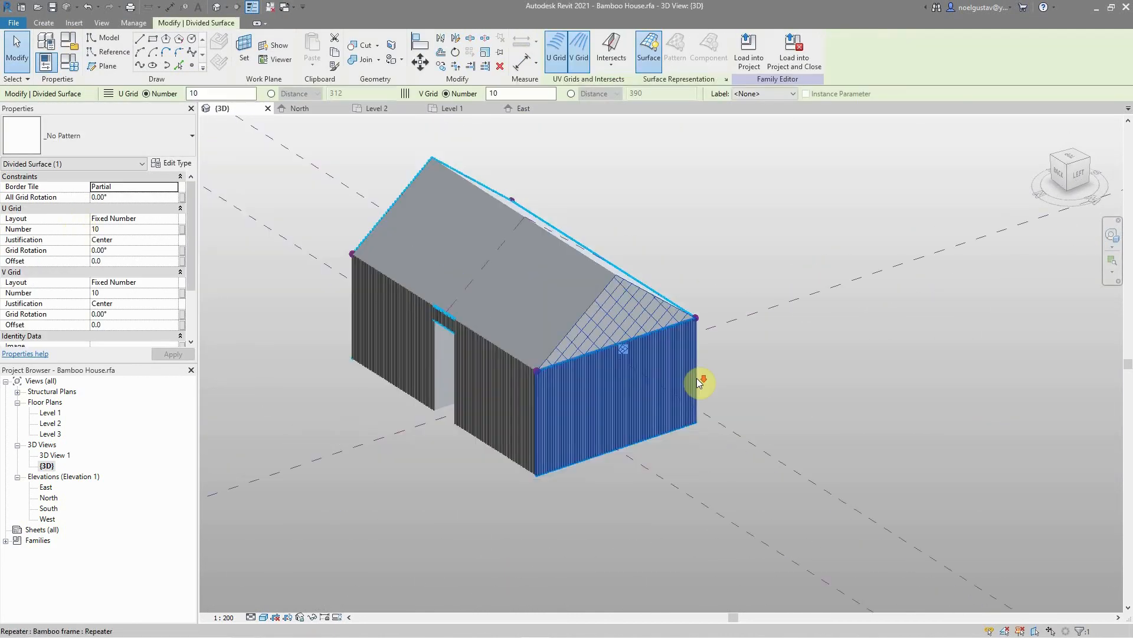
# Step: Copy the All Grid Rotation value from the divided surface of the east gable
pyautogui.click(701, 380)
pyautogui.scroll(3, 430, 157)
pyautogui.scroll(5, 668, 167)
pyautogui.click(487, 165)
pyautogui.scroll(-3, 482, 166)
pyautogui.scroll(-6, 478, 175)
pyautogui.doubleClick(126, 199)
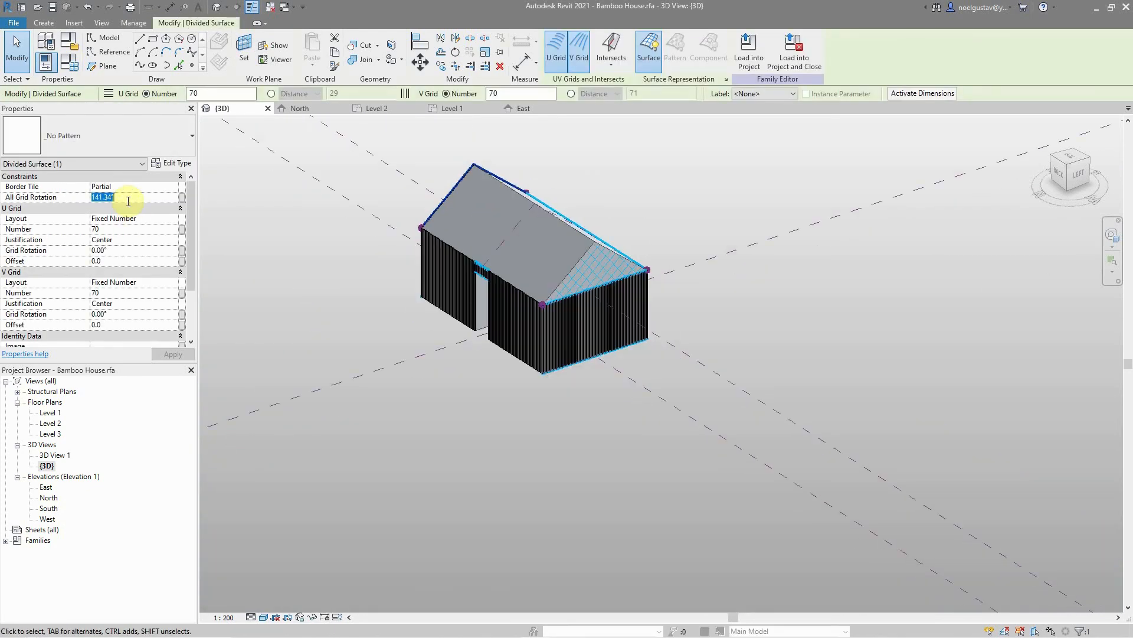
pyautogui.hotkey('ctrl', 'c')
# Step: Set the west gable's divided surface to a 141.34° All Grid Rotation and 70 divisions in both the U and V grids
pyautogui.scroll(4, 614, 242)
pyautogui.click(612, 276)
pyautogui.doubleClick(118, 198)
pyautogui.hotkey('ctrl', 'v')
pyautogui.click(172, 353)
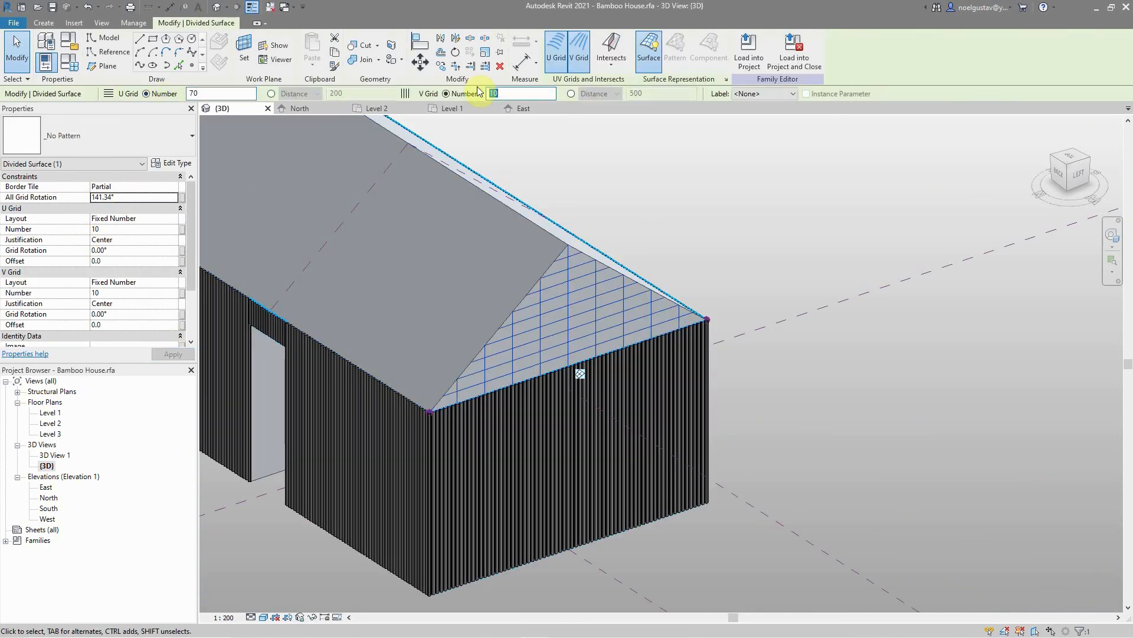
pyautogui.write('70')
pyautogui.press('Return')
# Step: Place a Bamboo frame at the peak of the west gable's divided surface and repeat it across the gable
pyautogui.scroll(3, 576, 237)
pyautogui.scroll(5, 574, 236)
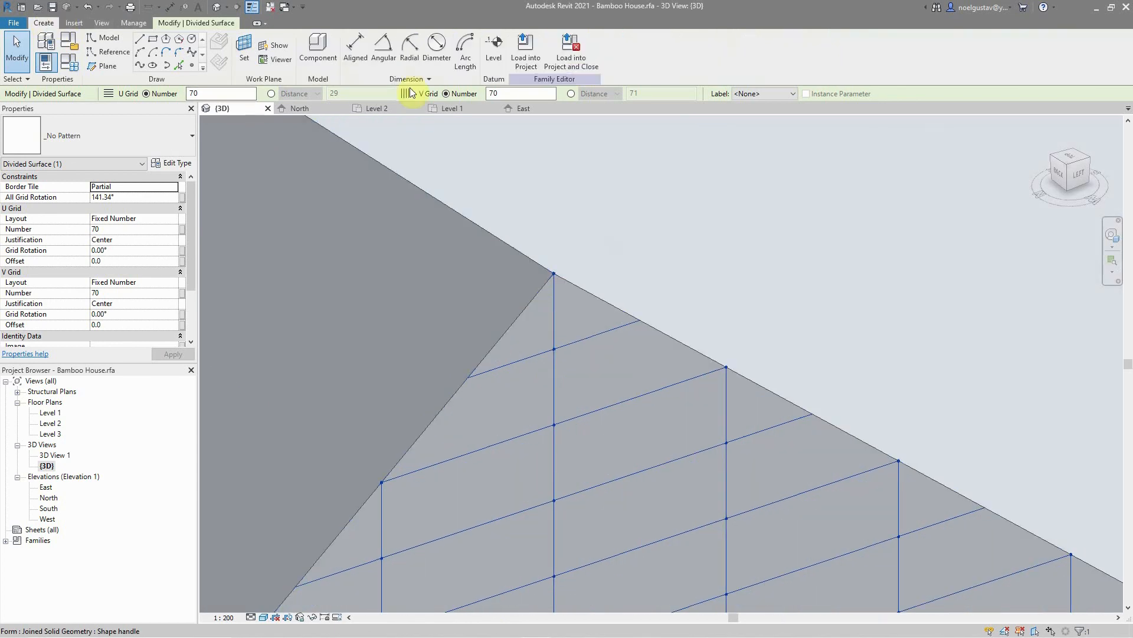
pyautogui.press('c')
pyautogui.press('m')
pyautogui.click(539, 347)
pyautogui.press('Escape')
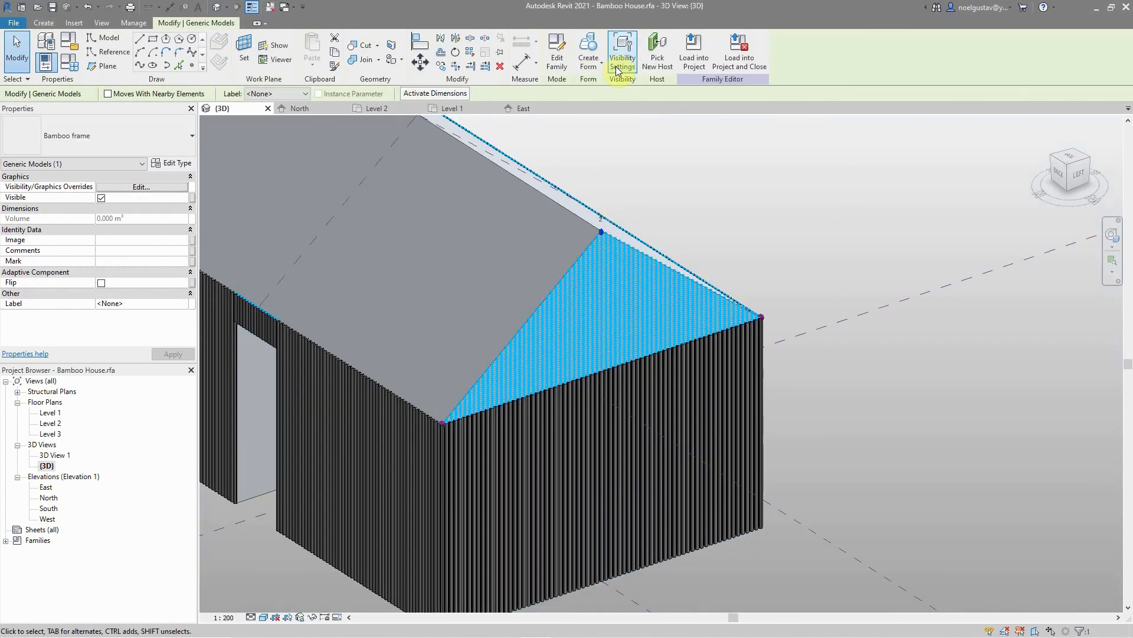
pyautogui.click(470, 53)
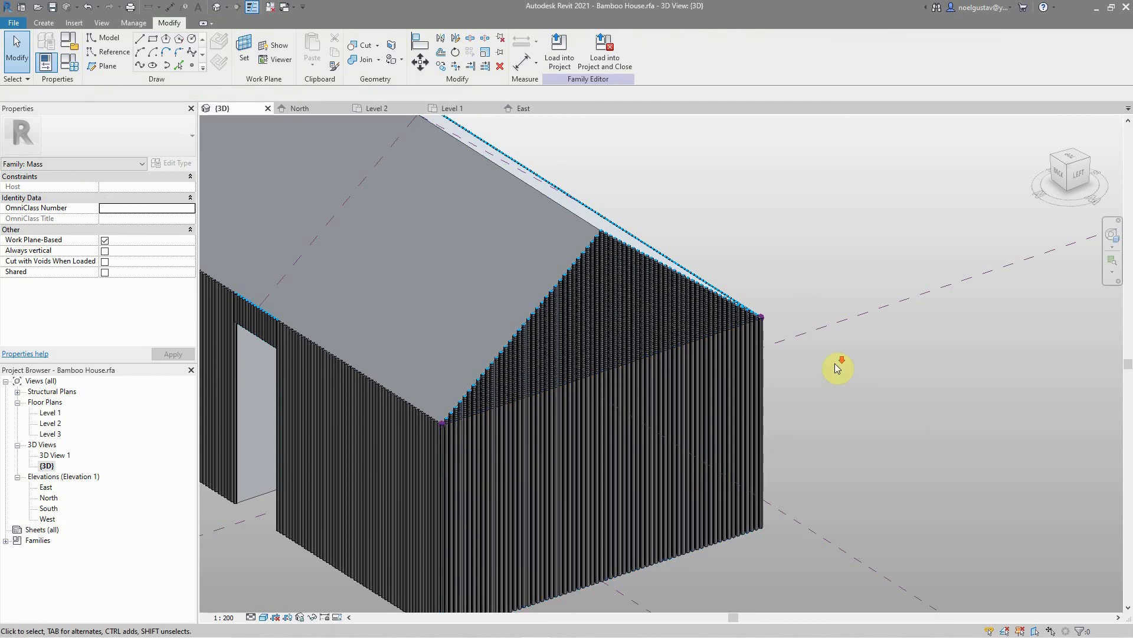
# Step: Examine the bamboo cladding on all walls and both gables of the house from around the model
pyautogui.scroll(-3, 837, 367)
pyautogui.scroll(2, 850, 381)
pyautogui.scroll(1, 853, 384)
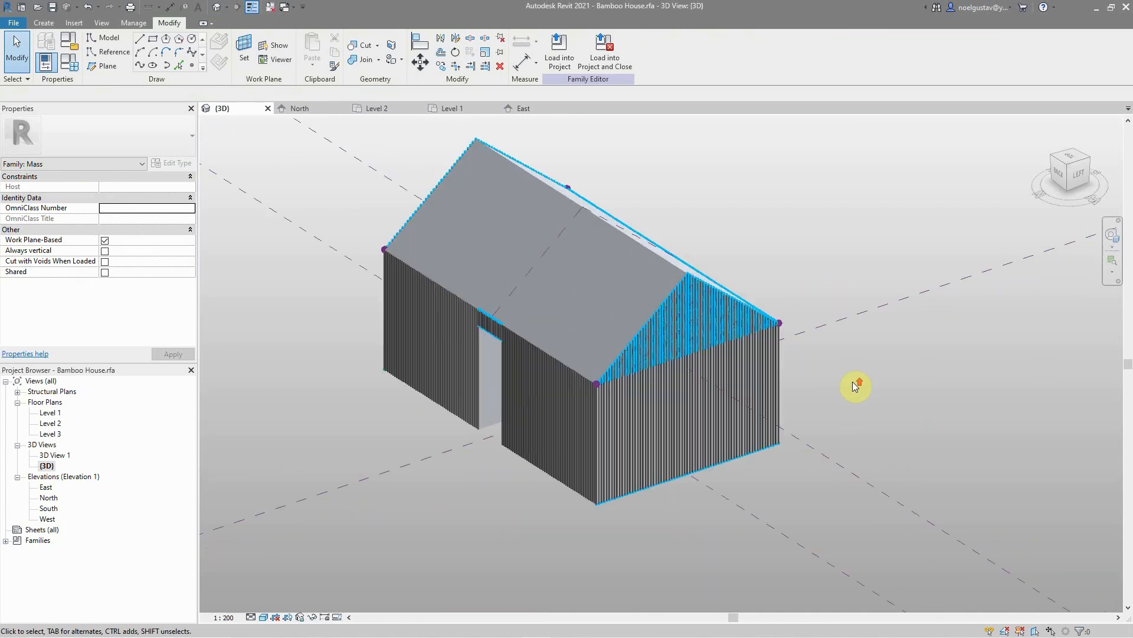
pyautogui.click(1113, 238)
pyautogui.moveTo(845, 379); pyautogui.dragTo(930, 332)
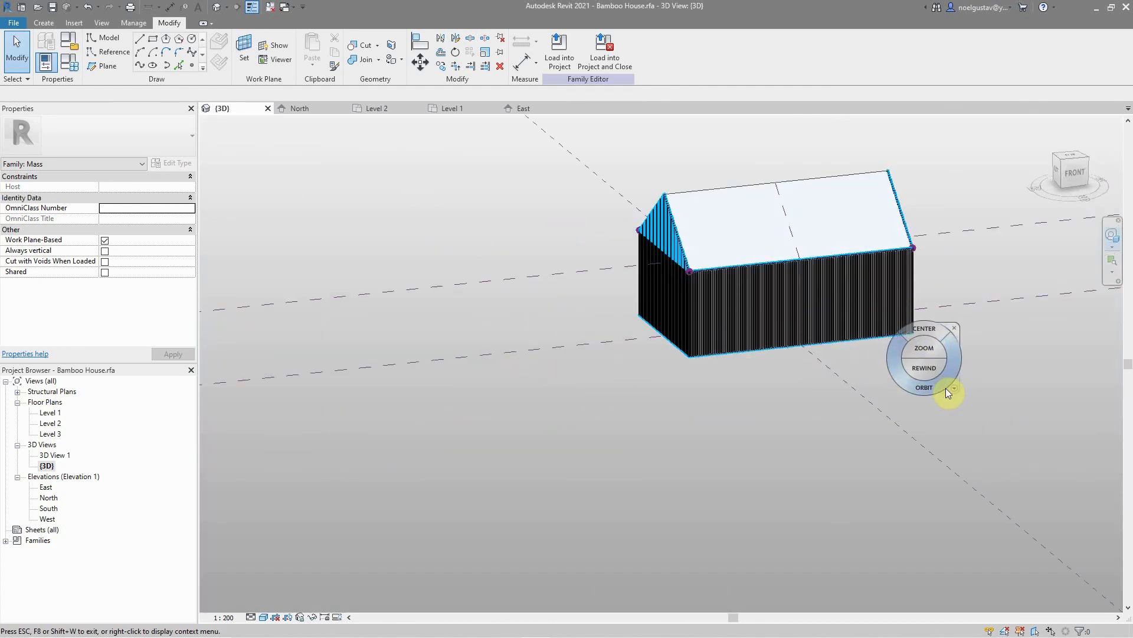
pyautogui.moveTo(937, 388)
pyautogui.mouseDown()
pyautogui.moveTo(590, 384)
pyautogui.moveTo(916, 385)
pyautogui.mouseUp()
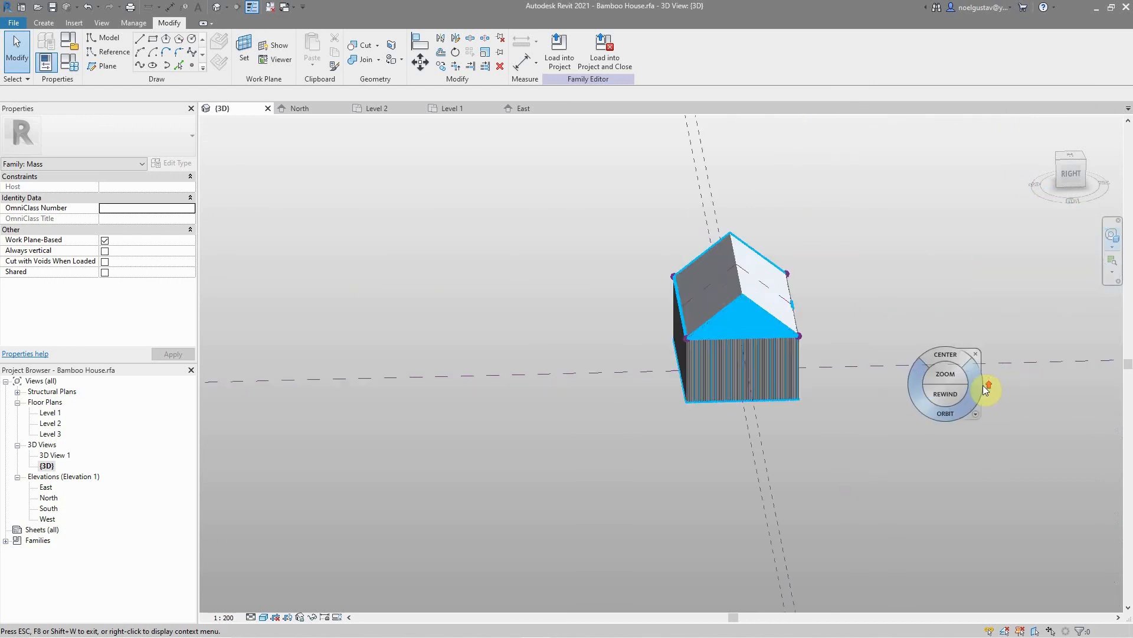
pyautogui.scroll(2, 796, 384)
pyautogui.moveTo(813, 413); pyautogui.dragTo(667, 452)
pyautogui.scroll(-2, 847, 347)
pyautogui.scroll(2, 481, 467)
pyautogui.scroll(-2, 726, 396)
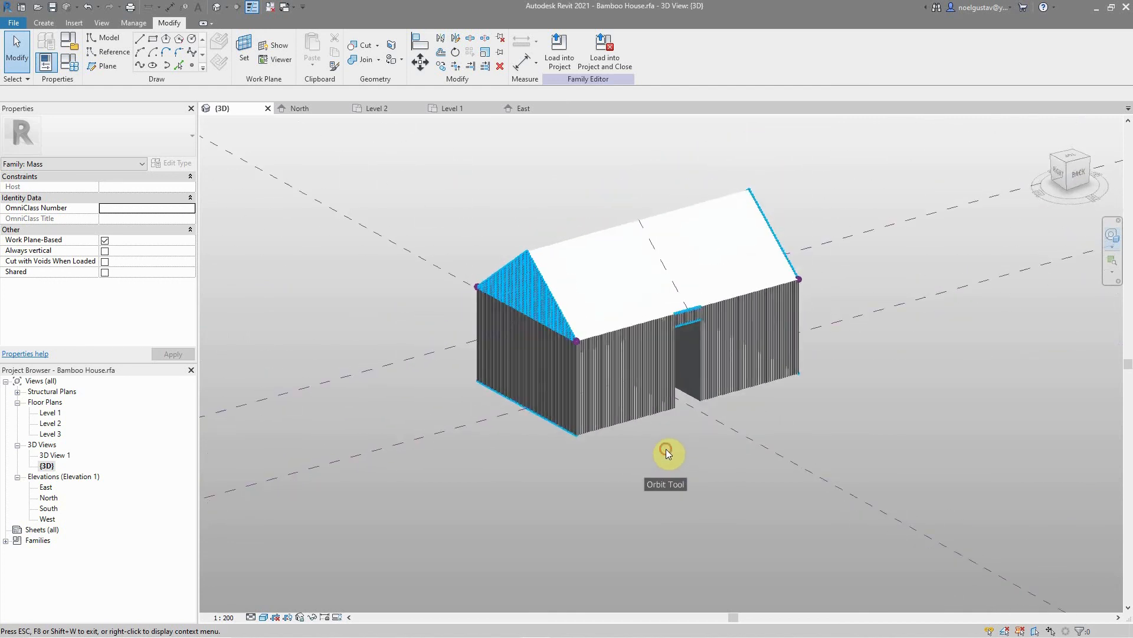
# Step: Open the perspective view 3D View 1, set the orbit center on the house and turn the camera towards the door side
pyautogui.doubleClick(44, 456)
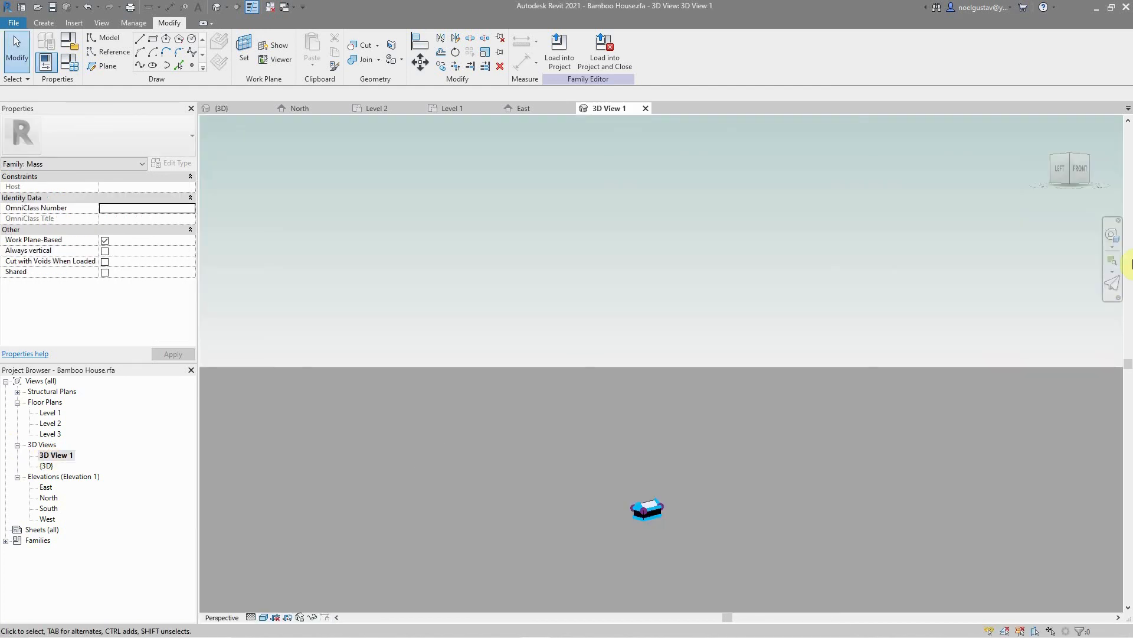
pyautogui.click(1112, 235)
pyautogui.click(831, 513)
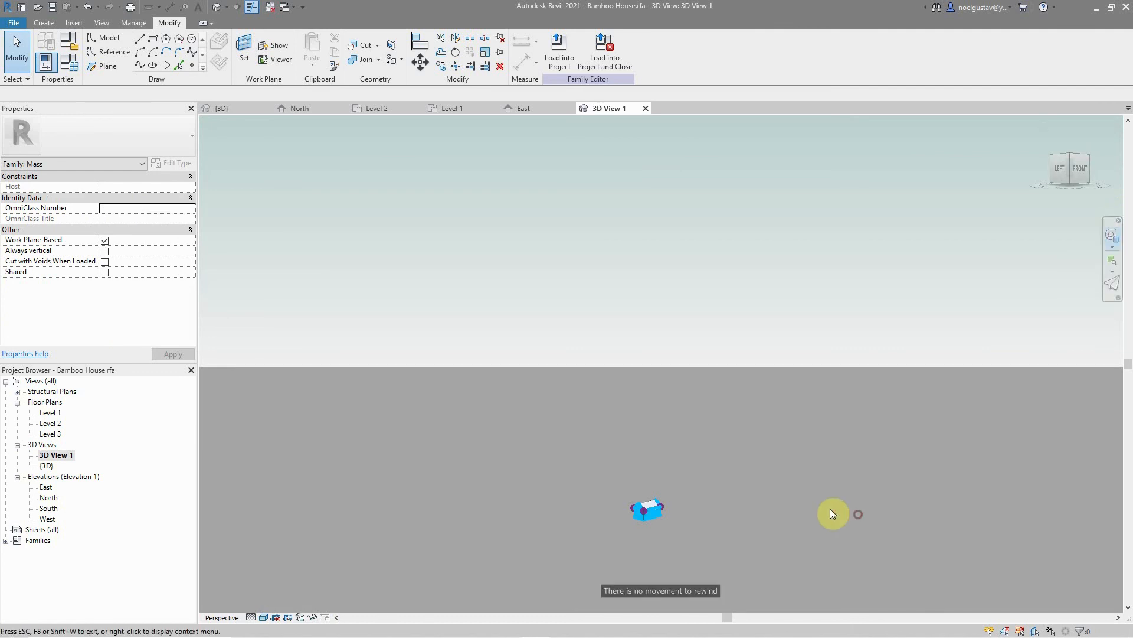
pyautogui.click(848, 510)
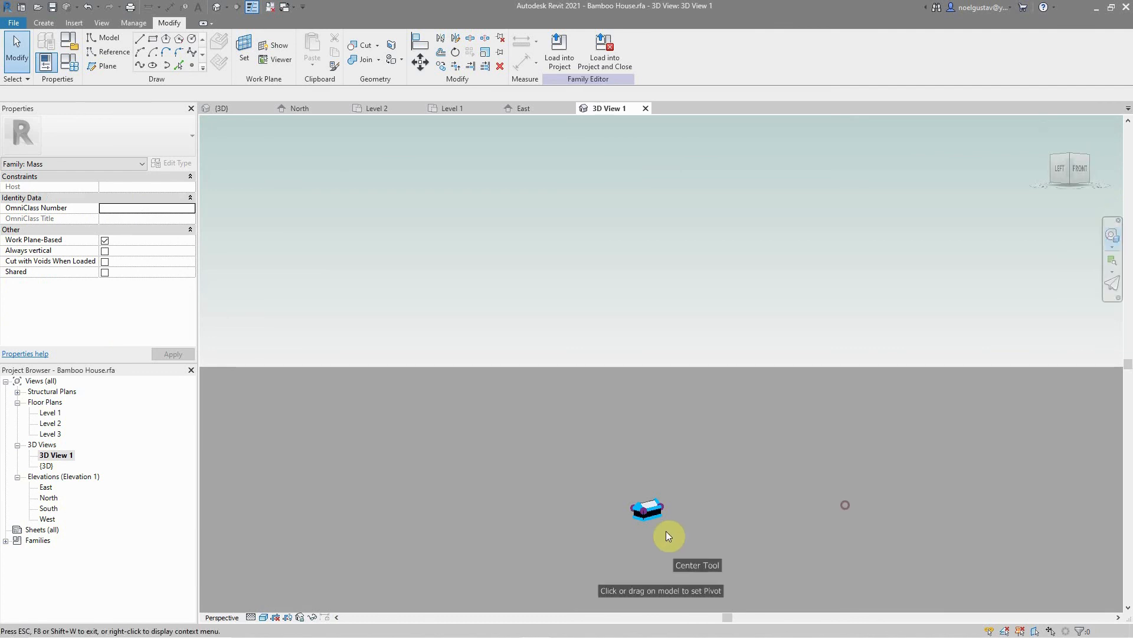
pyautogui.click(646, 518)
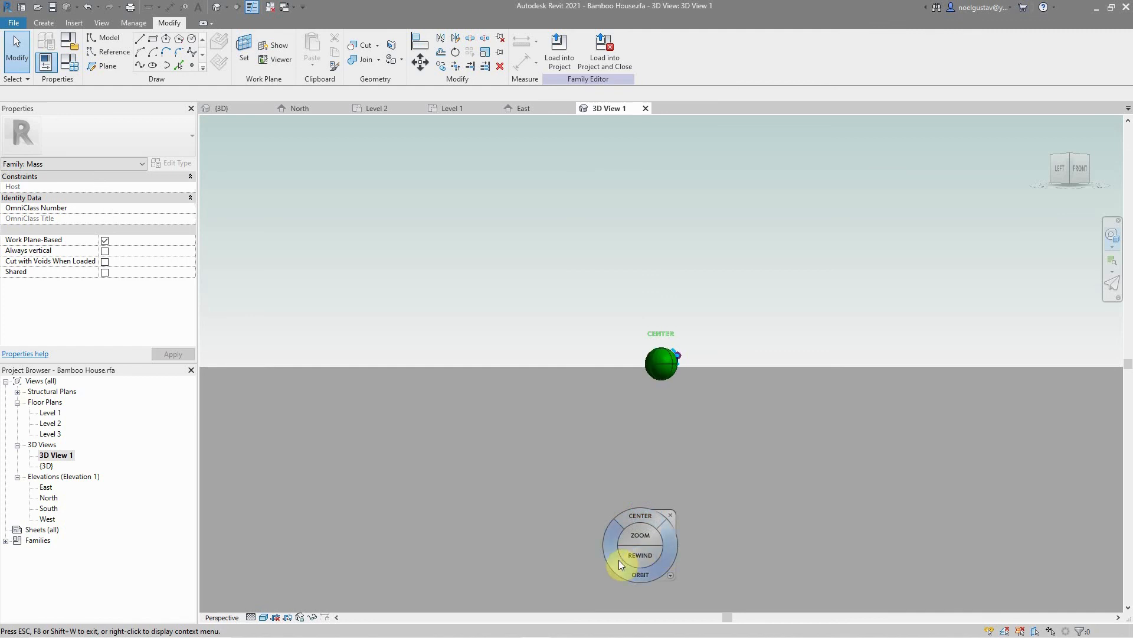
pyautogui.moveTo(618, 560); pyautogui.dragTo(1121, 567)
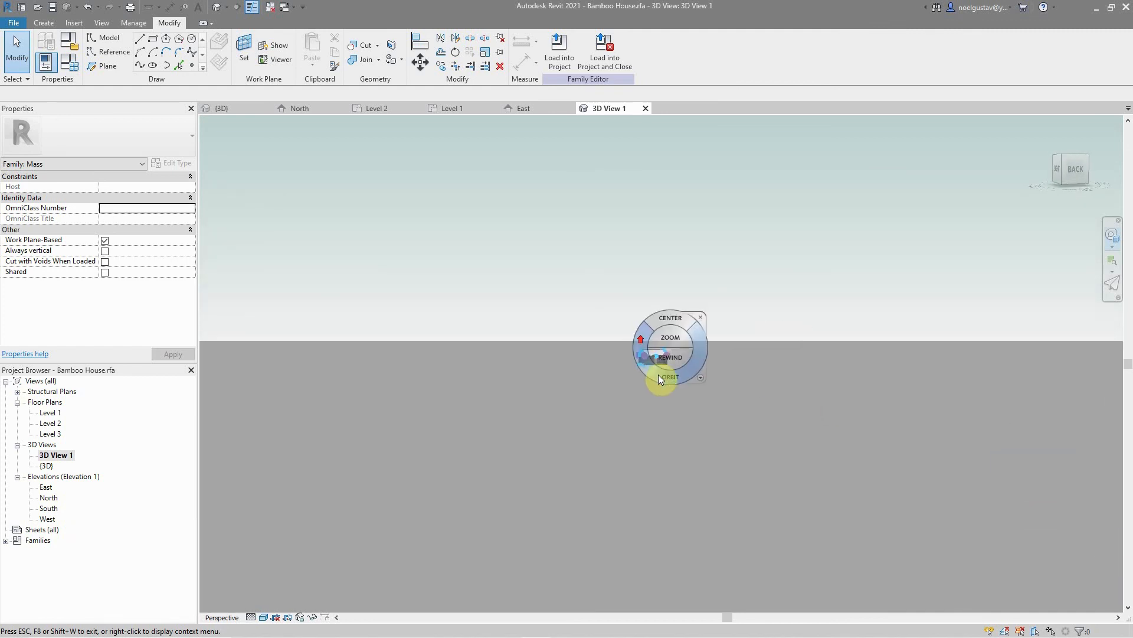
# Step: Switch to the Full Navigation Wheel and bring the perspective camera down to ground level, close to the house's gable and door wall
pyautogui.click(701, 378)
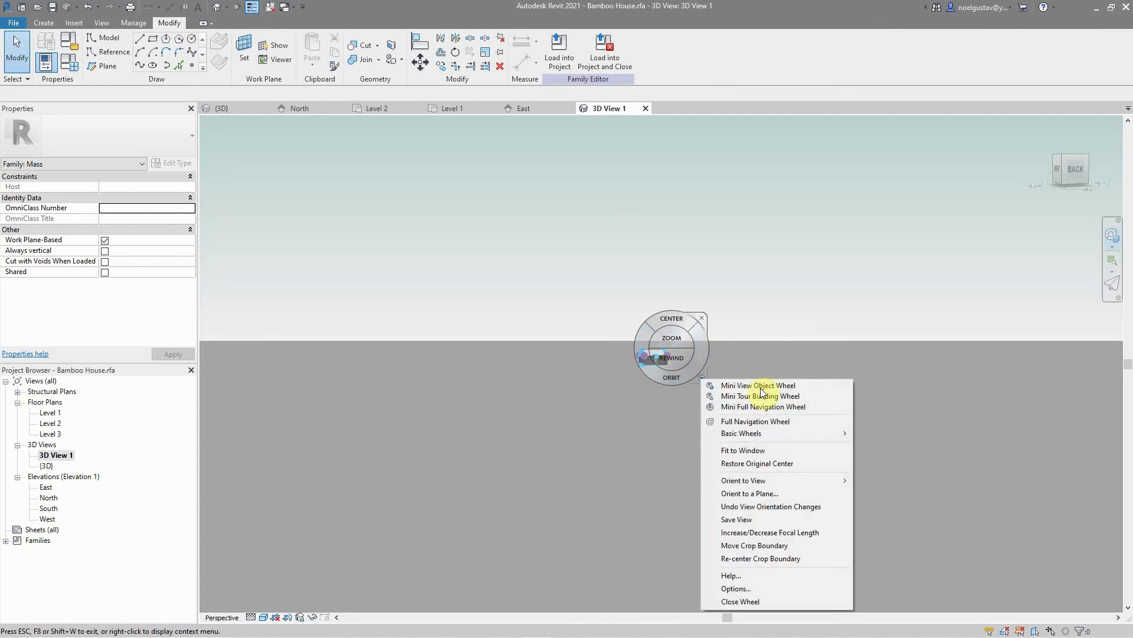
pyautogui.click(763, 419)
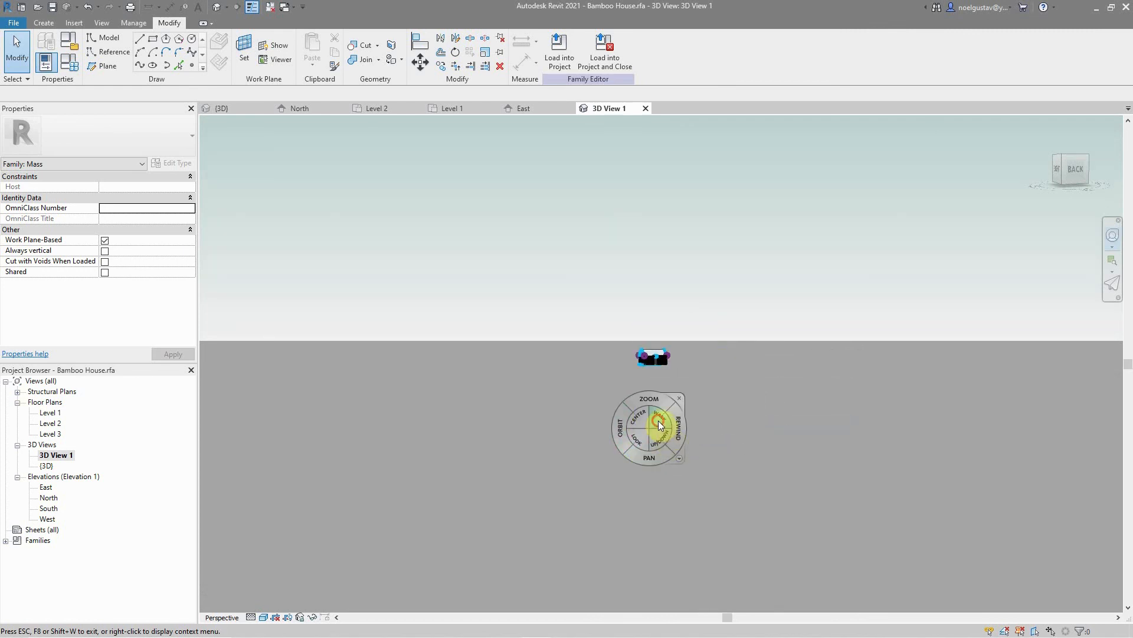
pyautogui.moveTo(669, 366); pyautogui.dragTo(652, 518)
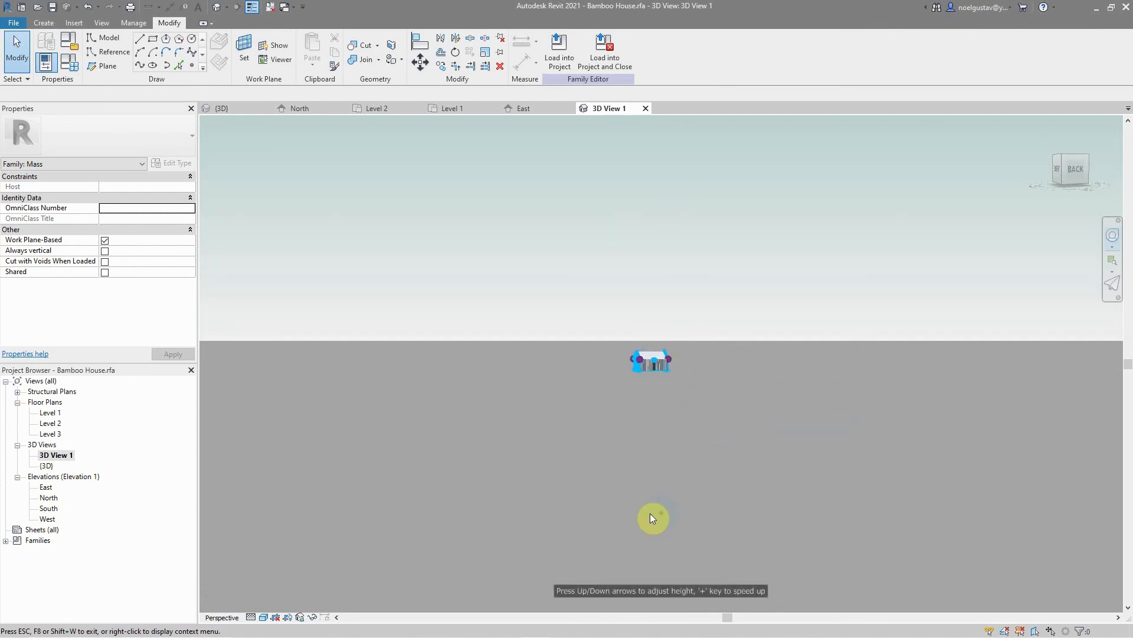
pyautogui.moveTo(695, 154); pyautogui.dragTo(702, 597)
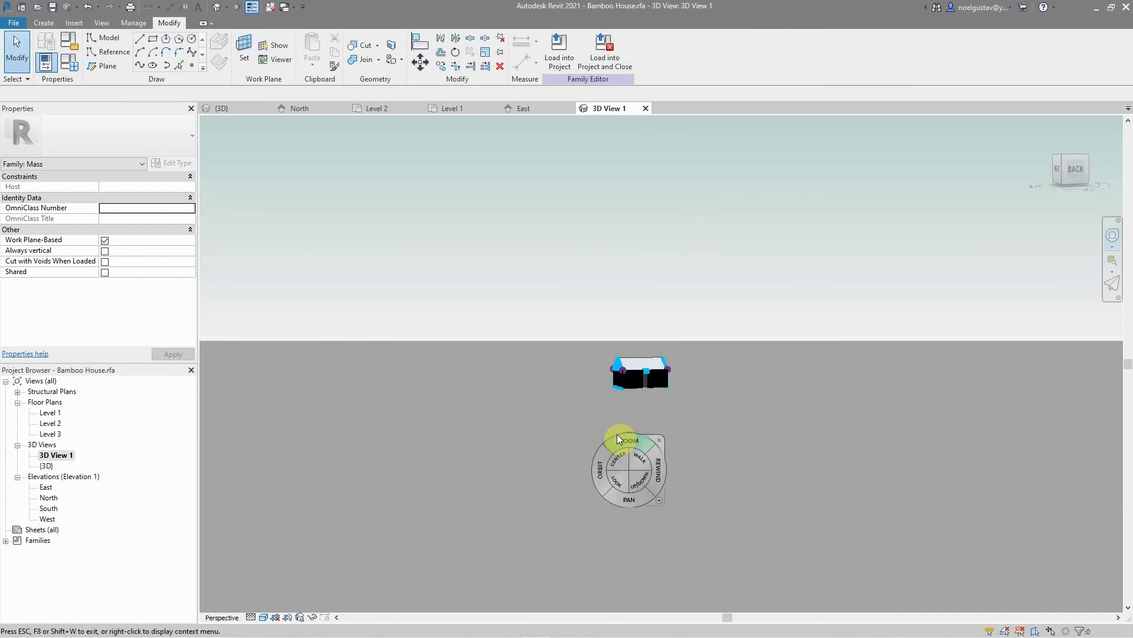
pyautogui.moveTo(646, 465)
pyautogui.mouseDown()
pyautogui.moveTo(675, 418)
pyautogui.moveTo(676, 254)
pyautogui.moveTo(695, 128)
pyautogui.mouseUp()
pyautogui.moveTo(628, 438)
pyautogui.mouseDown()
pyautogui.moveTo(671, 411)
pyautogui.moveTo(637, 427)
pyautogui.mouseUp()
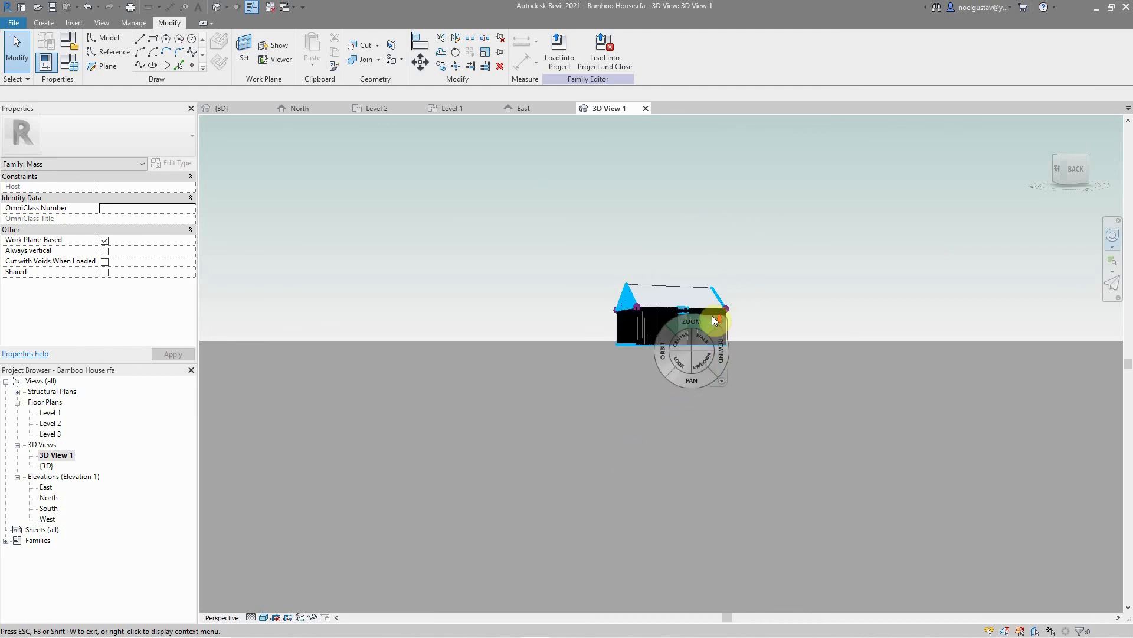
pyautogui.click(660, 510)
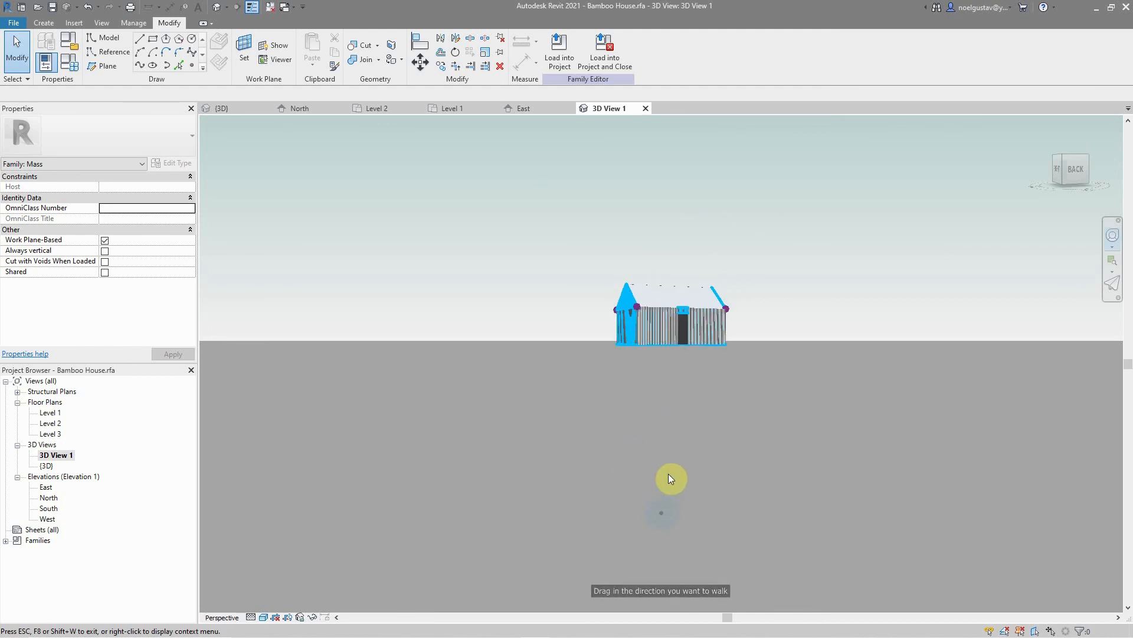
pyautogui.moveTo(677, 437); pyautogui.dragTo(626, 378)
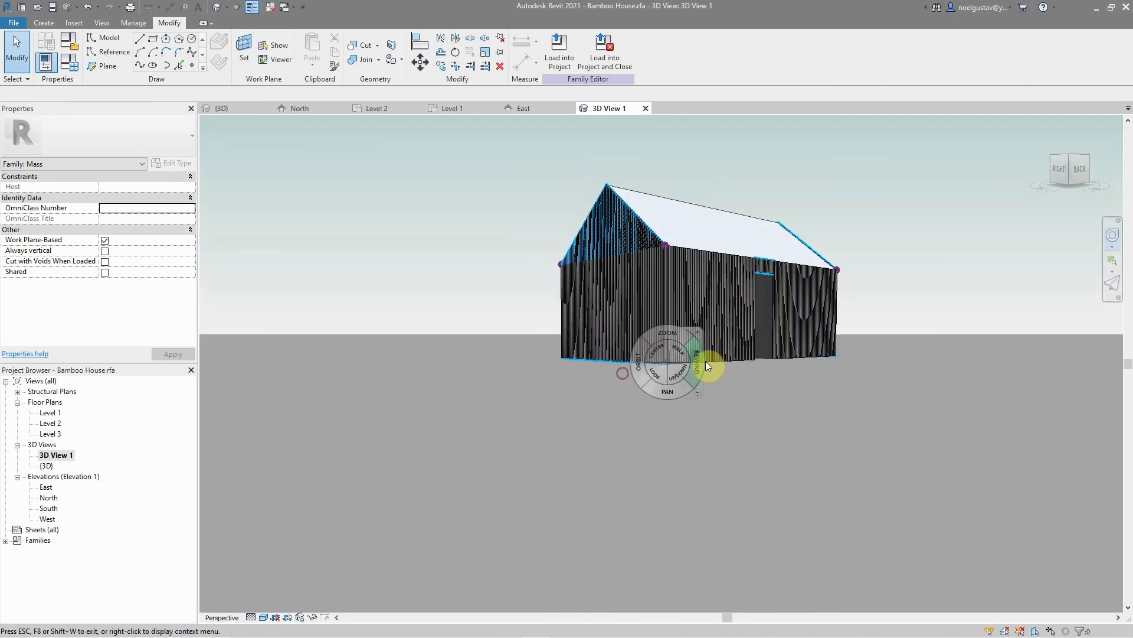
pyautogui.click(704, 331)
pyautogui.click(651, 232)
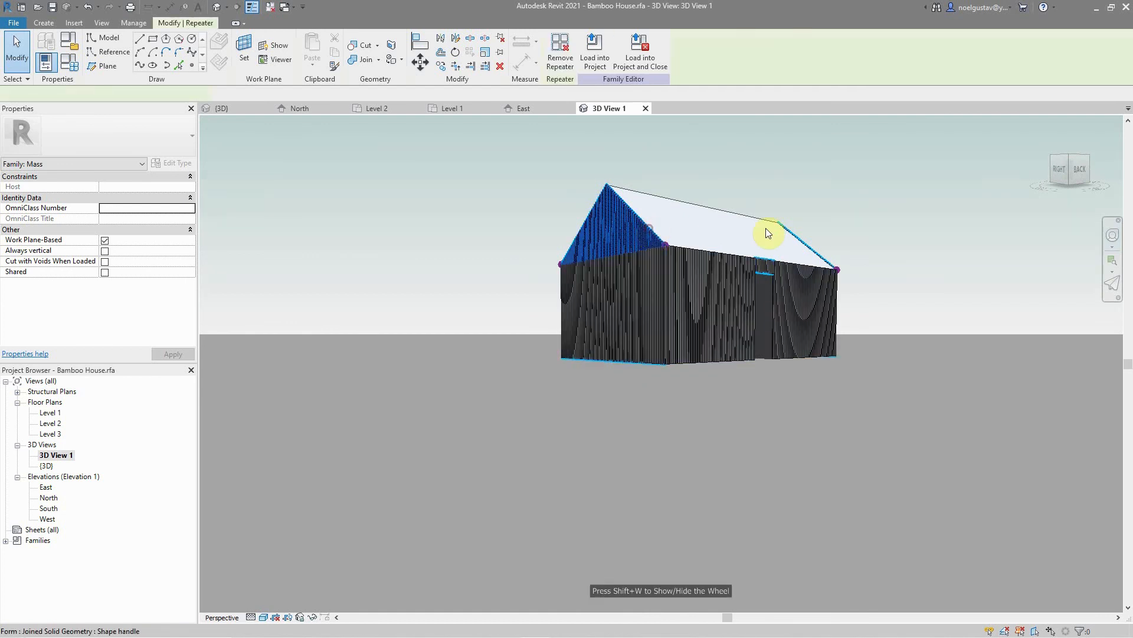
pyautogui.click(573, 186)
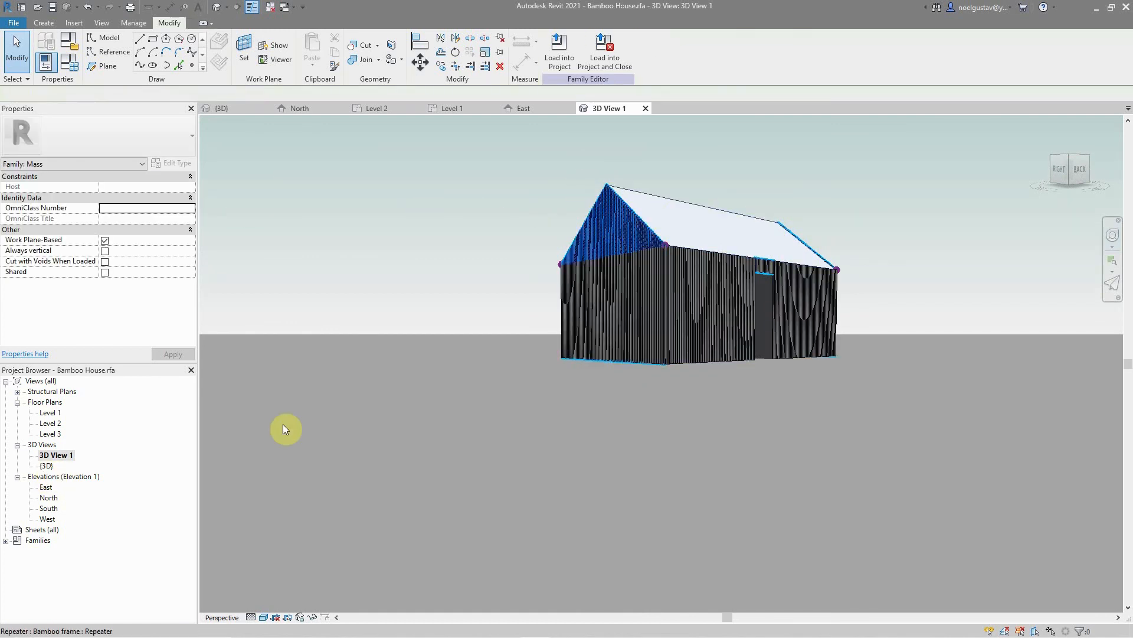
# Step: Frame the house closer in perspective and orbit to examine the cladding of the door wall
pyautogui.scroll(5, 792, 275)
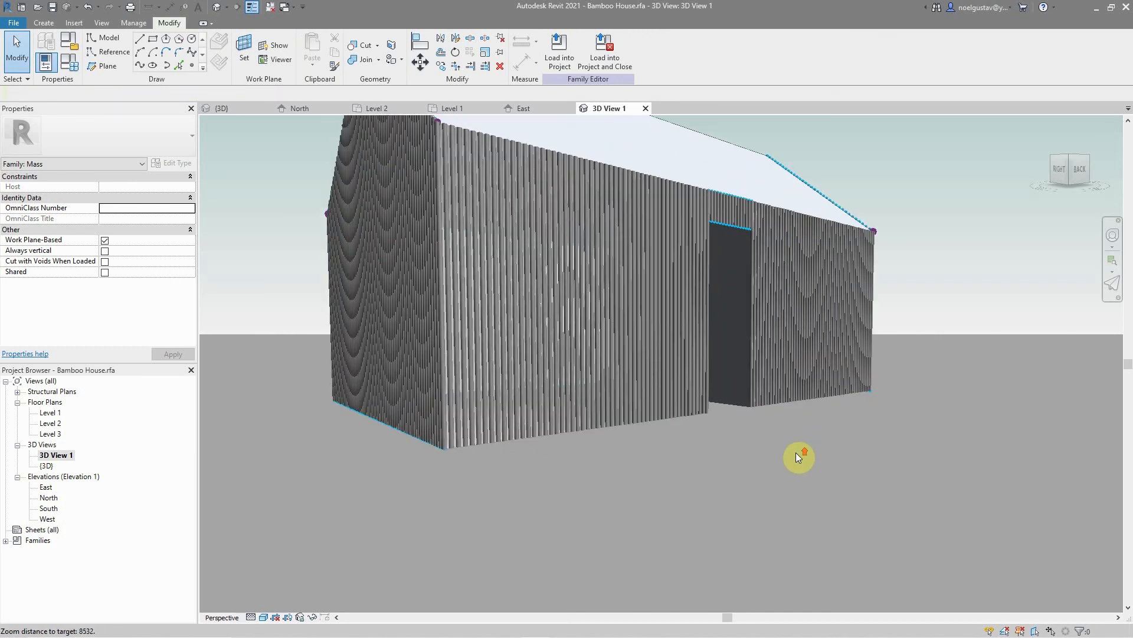
pyautogui.scroll(-3, 796, 453)
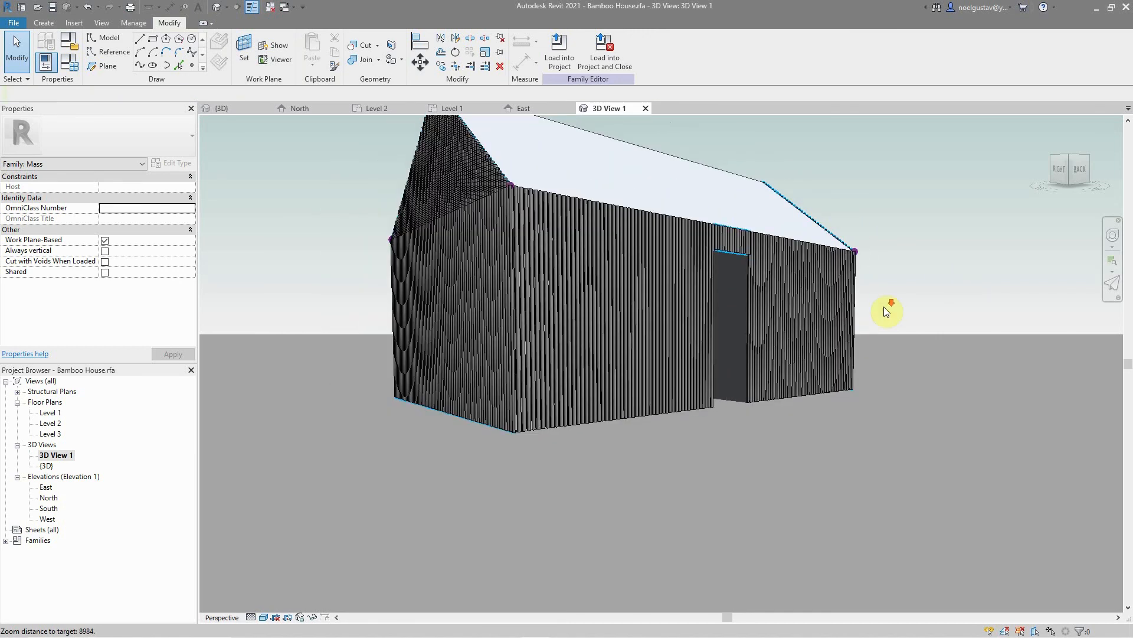
pyautogui.scroll(-2, 886, 310)
pyautogui.click(1112, 234)
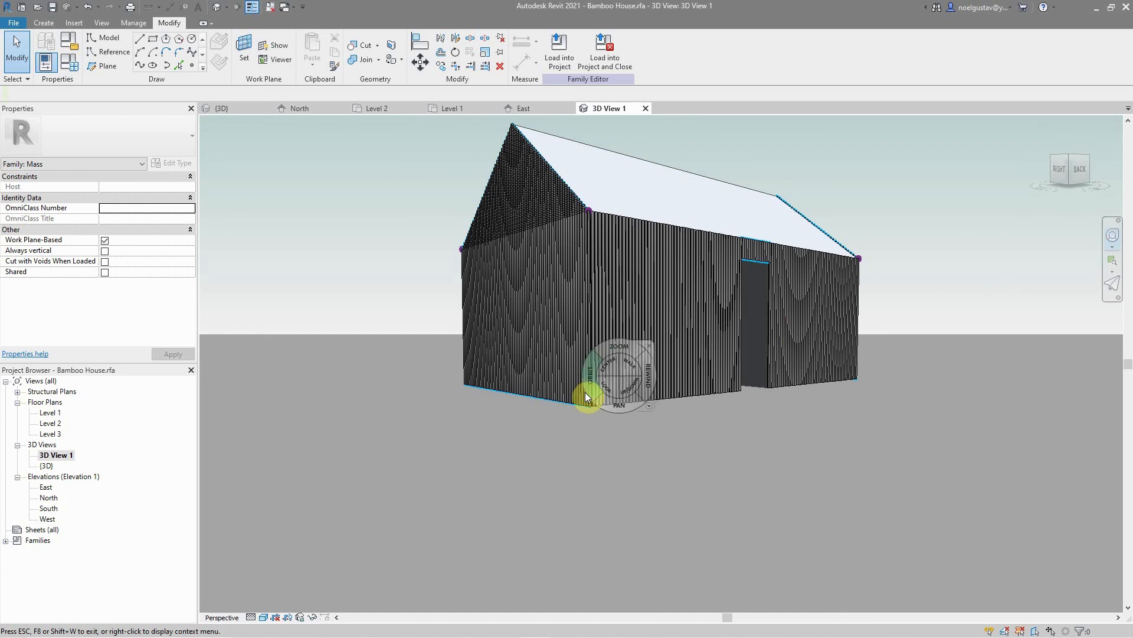
pyautogui.moveTo(586, 392); pyautogui.dragTo(562, 387)
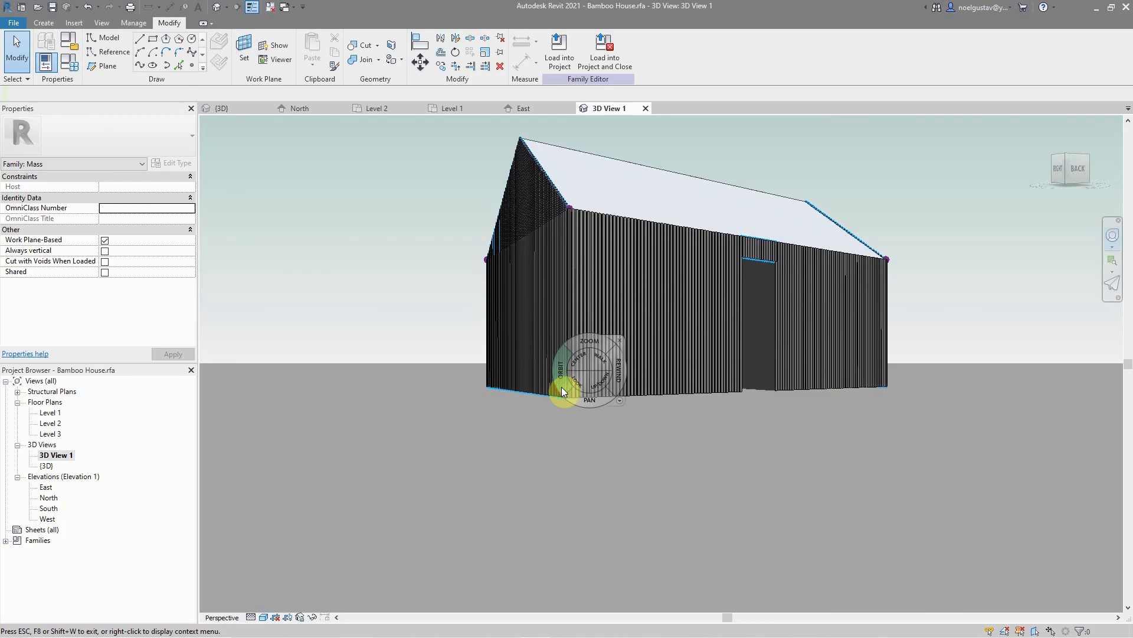